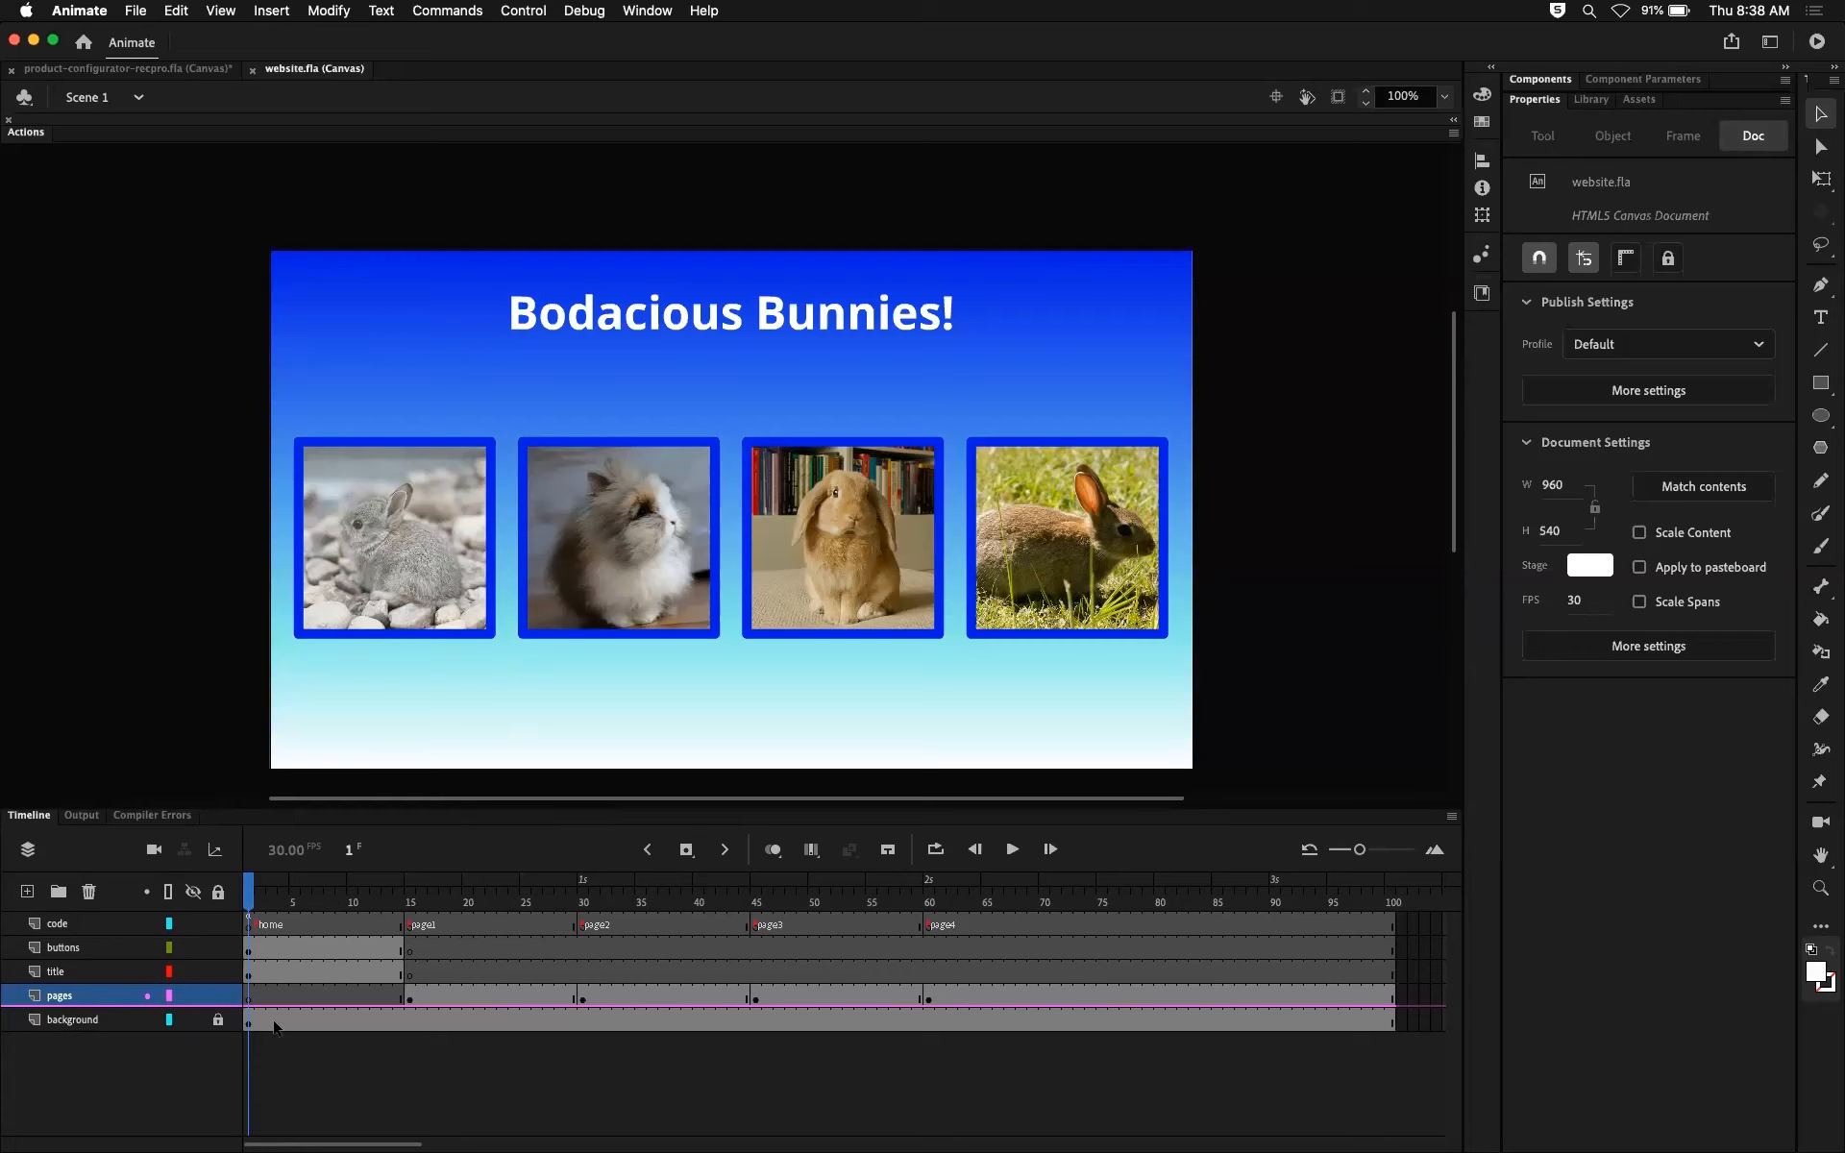
Step: Lock the code, buttons and title layers, and open the page1 symbol at frame 15 for editing
click(218, 1021)
drag(225, 973, 217, 921)
click(259, 903)
click(273, 902)
drag(275, 901, 352, 903)
drag(354, 905, 410, 903)
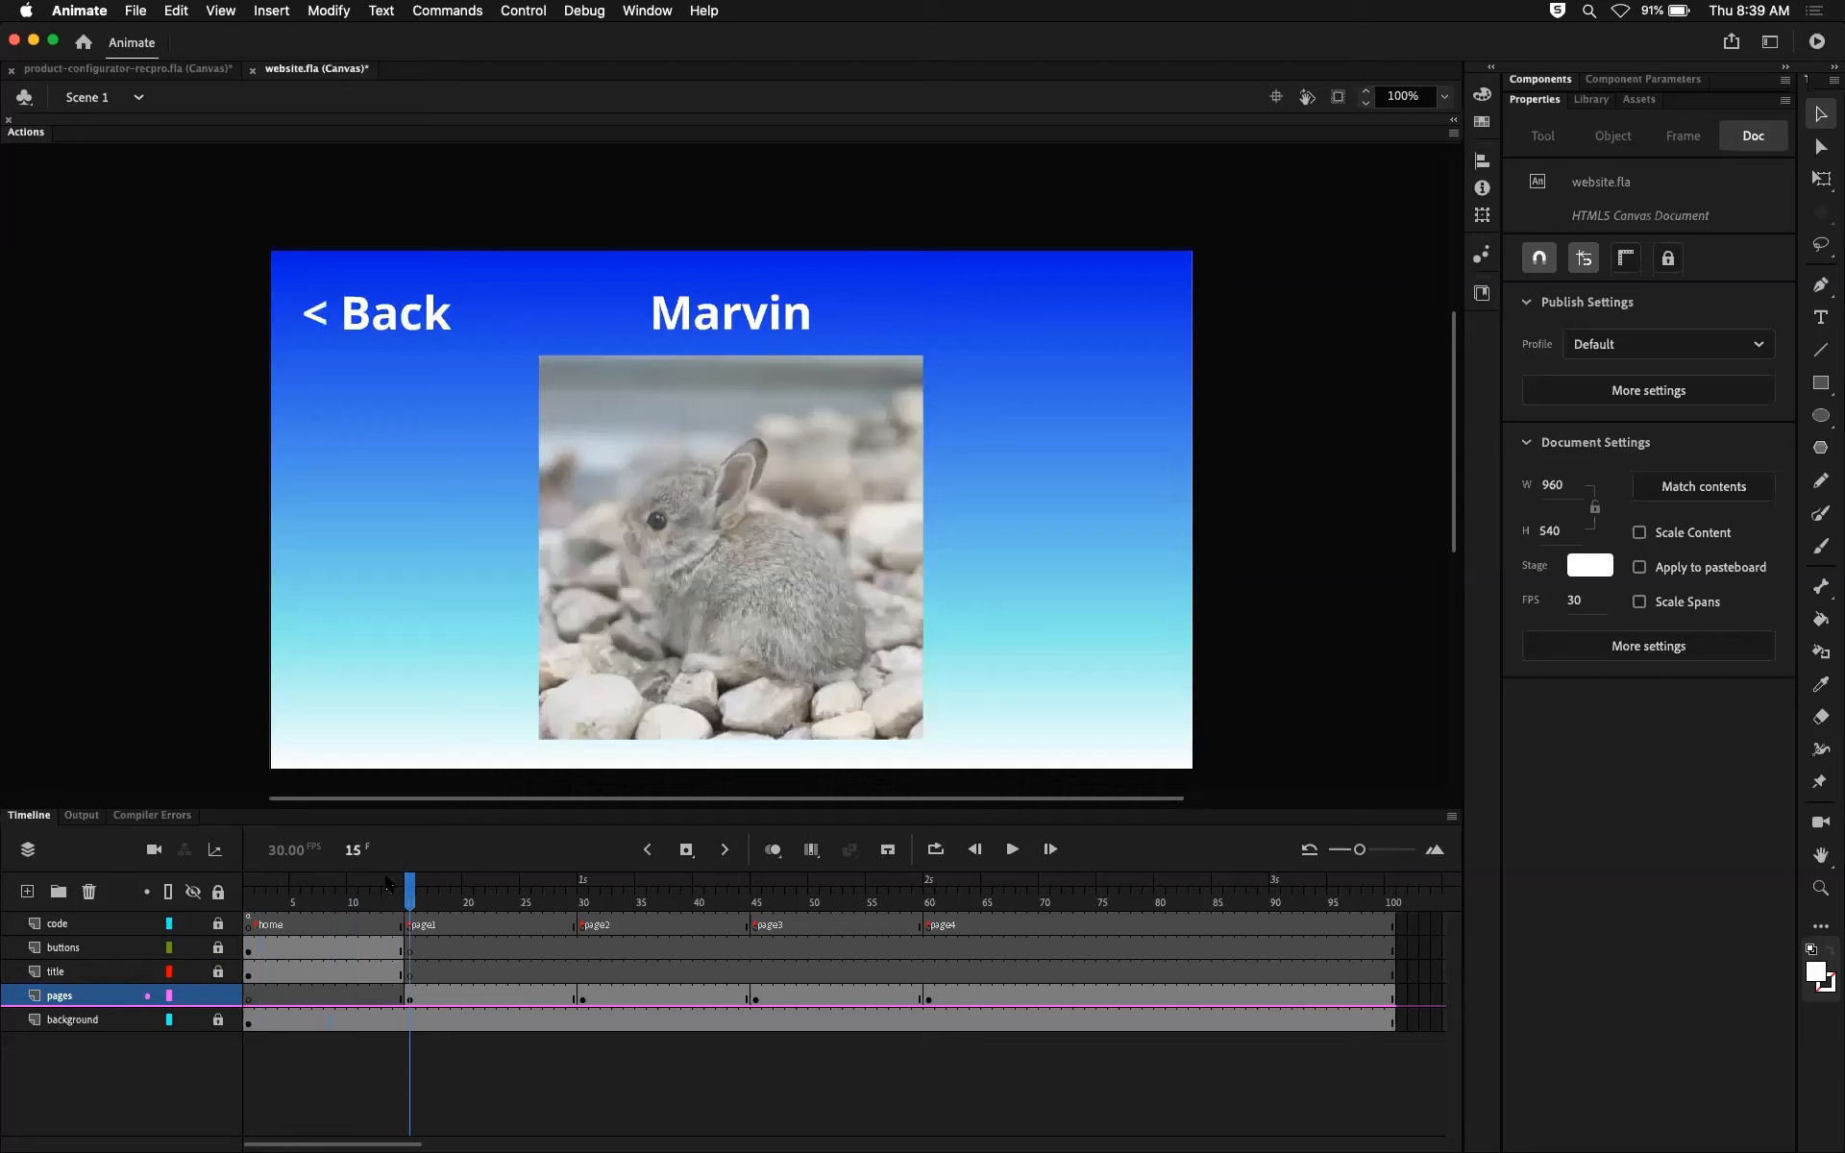
mouse_move(412, 901)
mouse_down()
mouse_move(305, 903)
mouse_move(410, 901)
mouse_up()
double_click(732, 541)
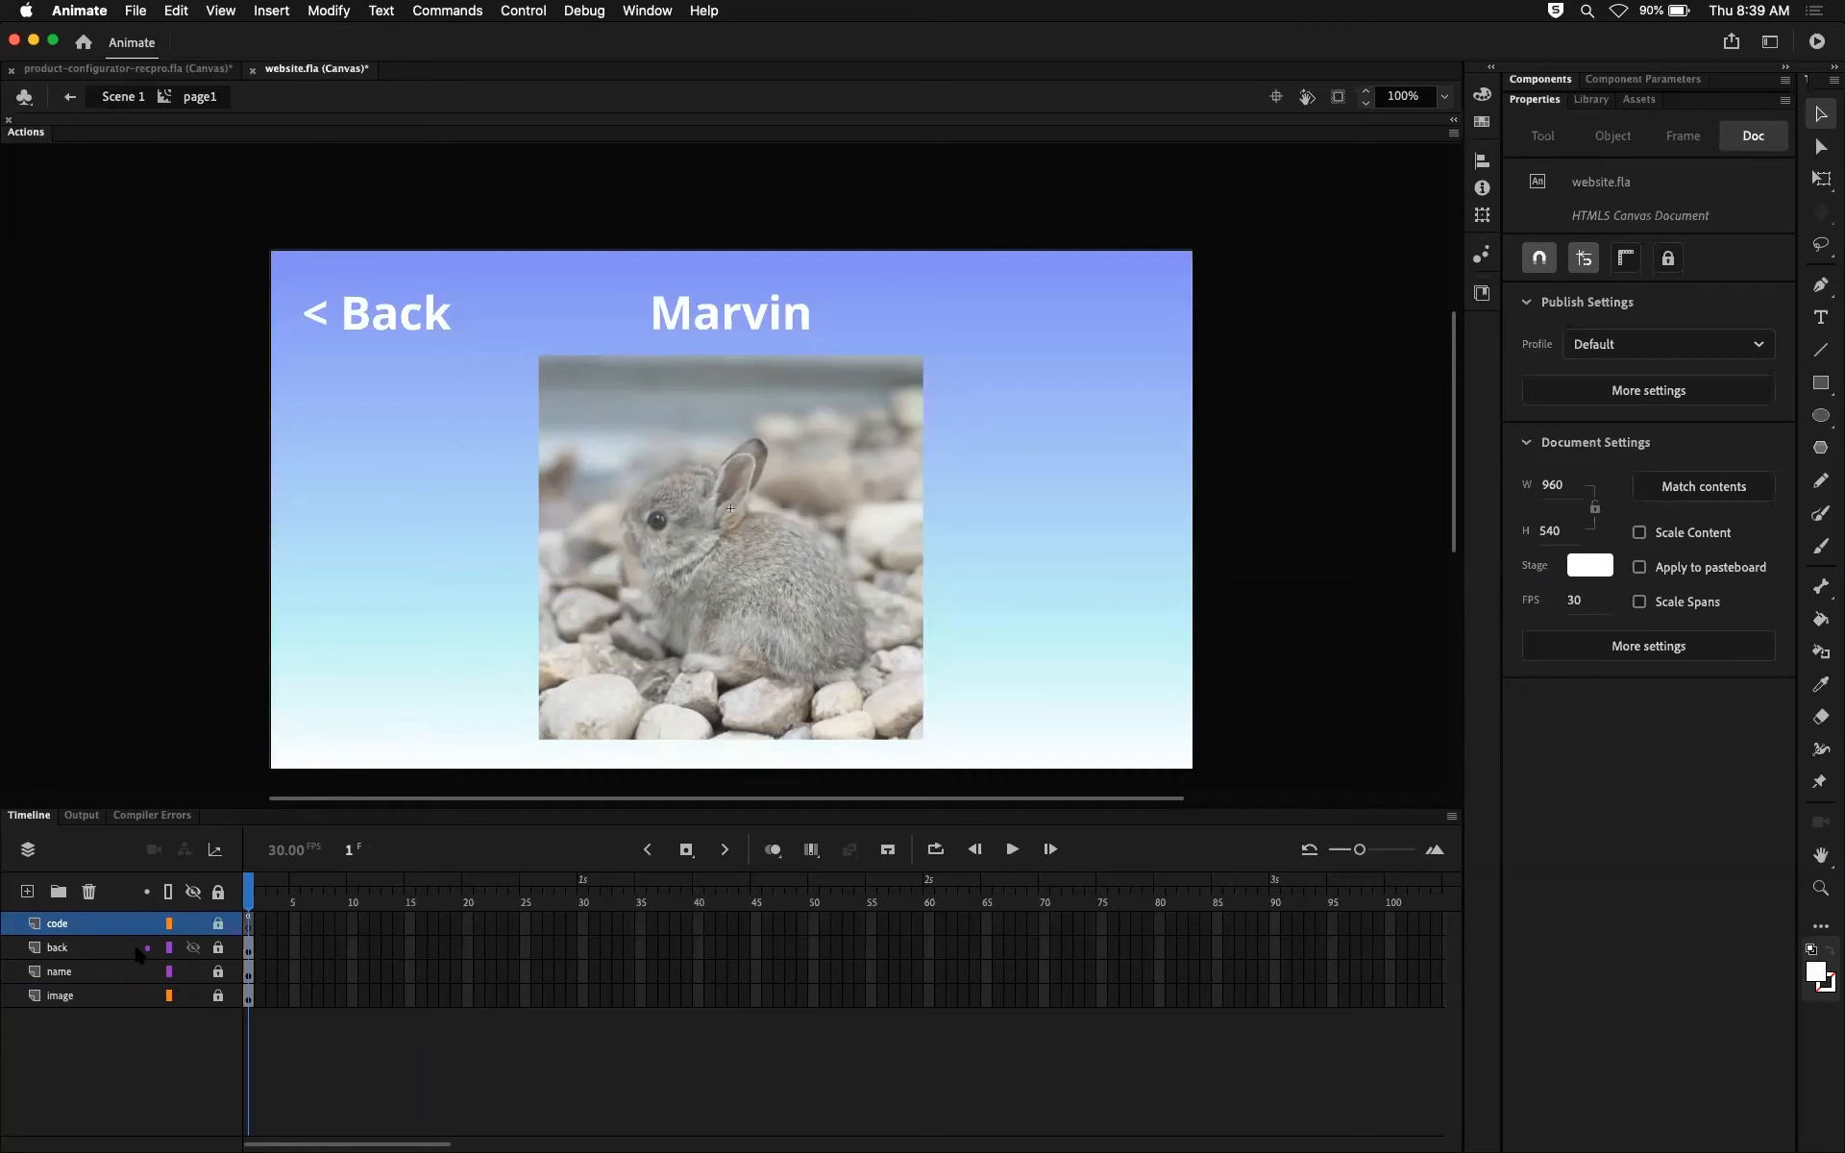
Step: Examine the script on frame 1 of page1's code layer, including the timeline variable and the back button's click handler
click(248, 927)
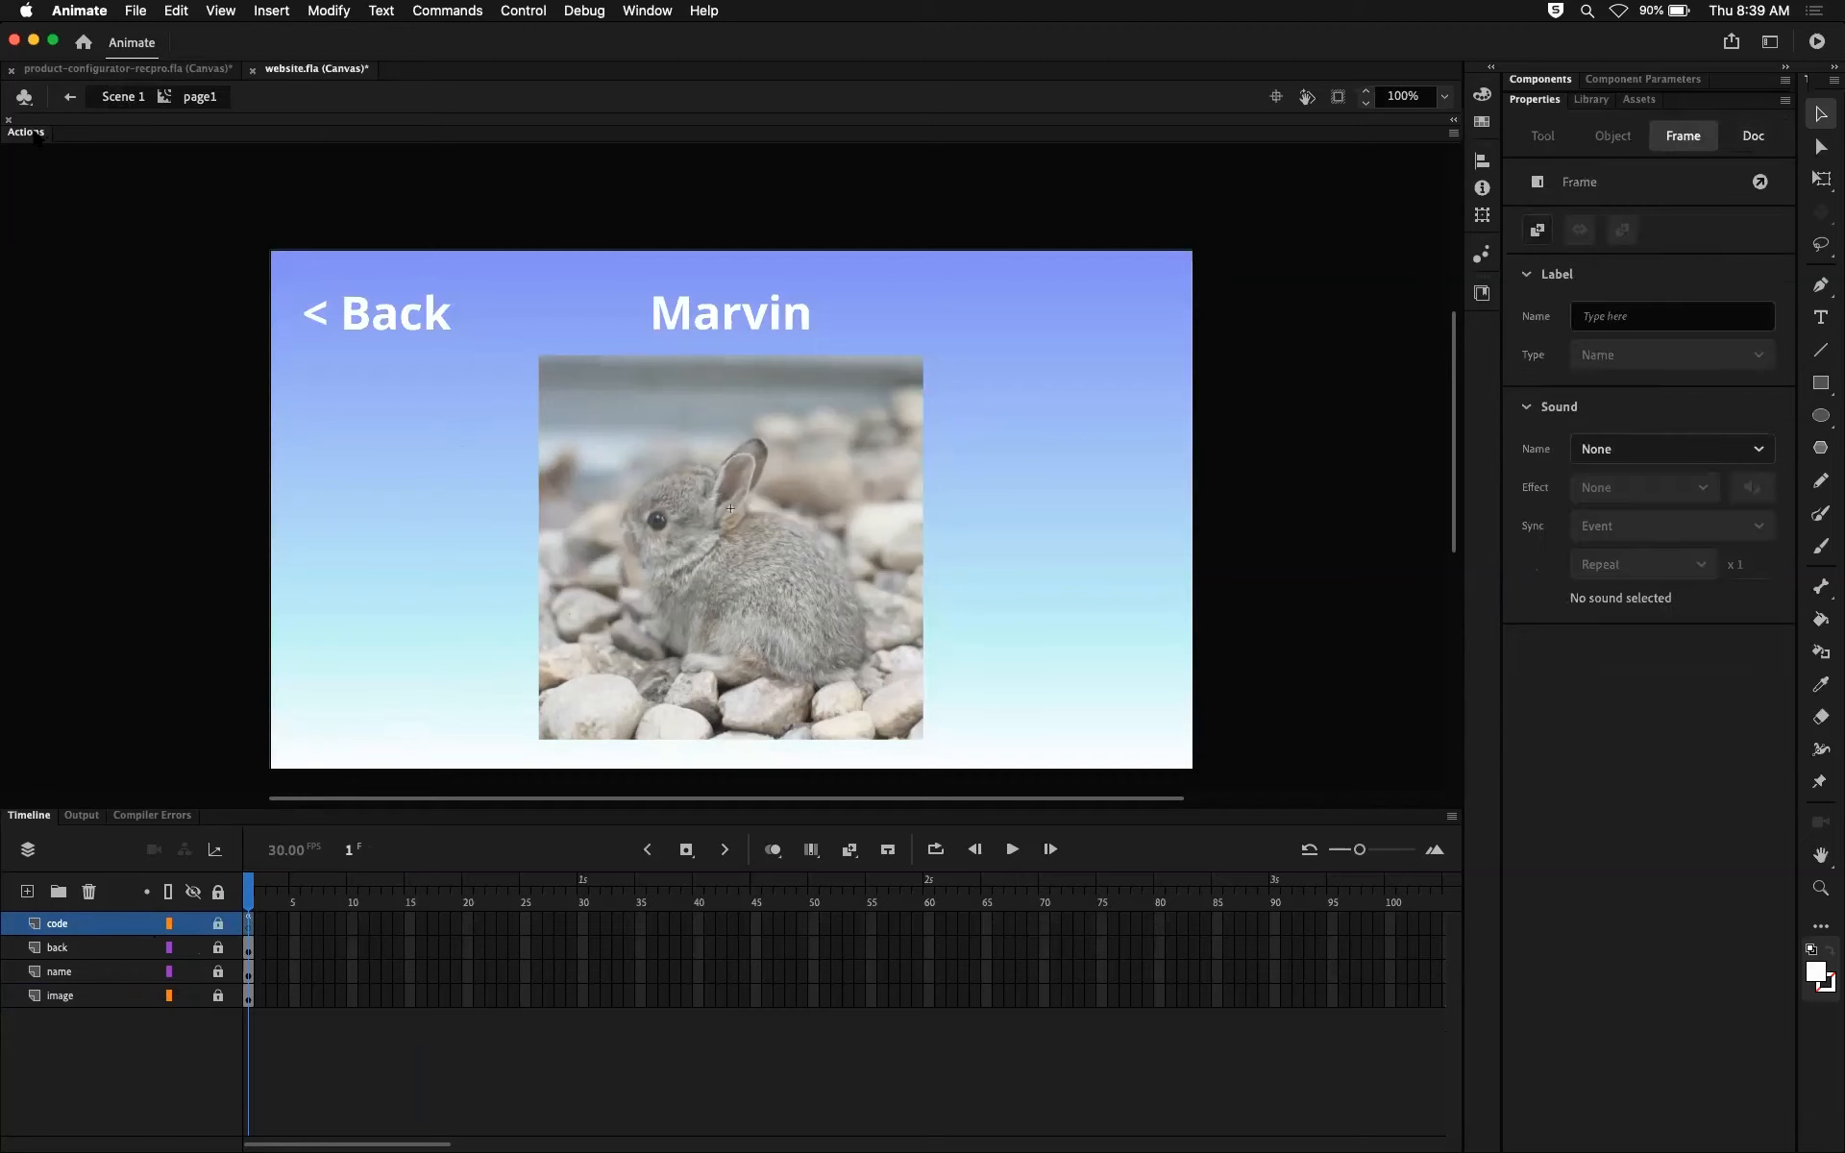
click(38, 136)
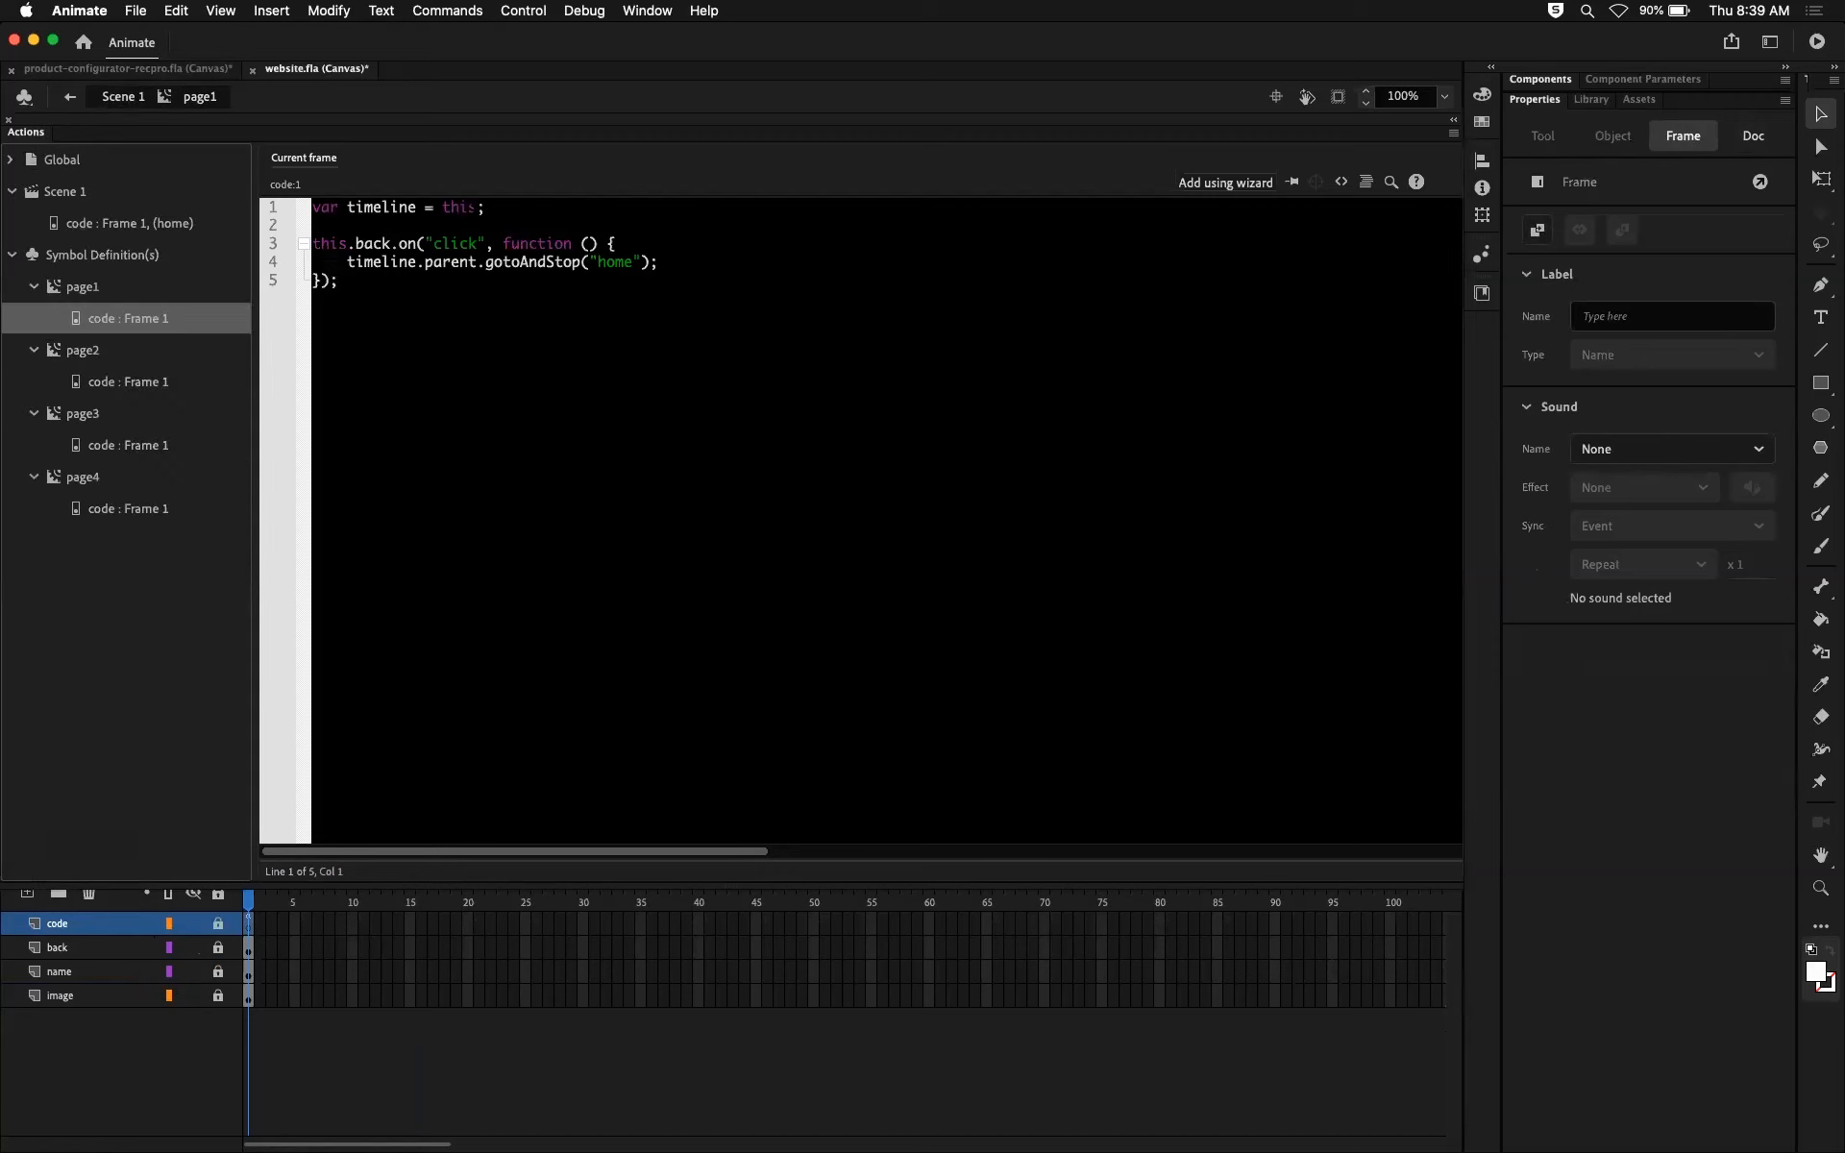
drag(485, 206, 322, 192)
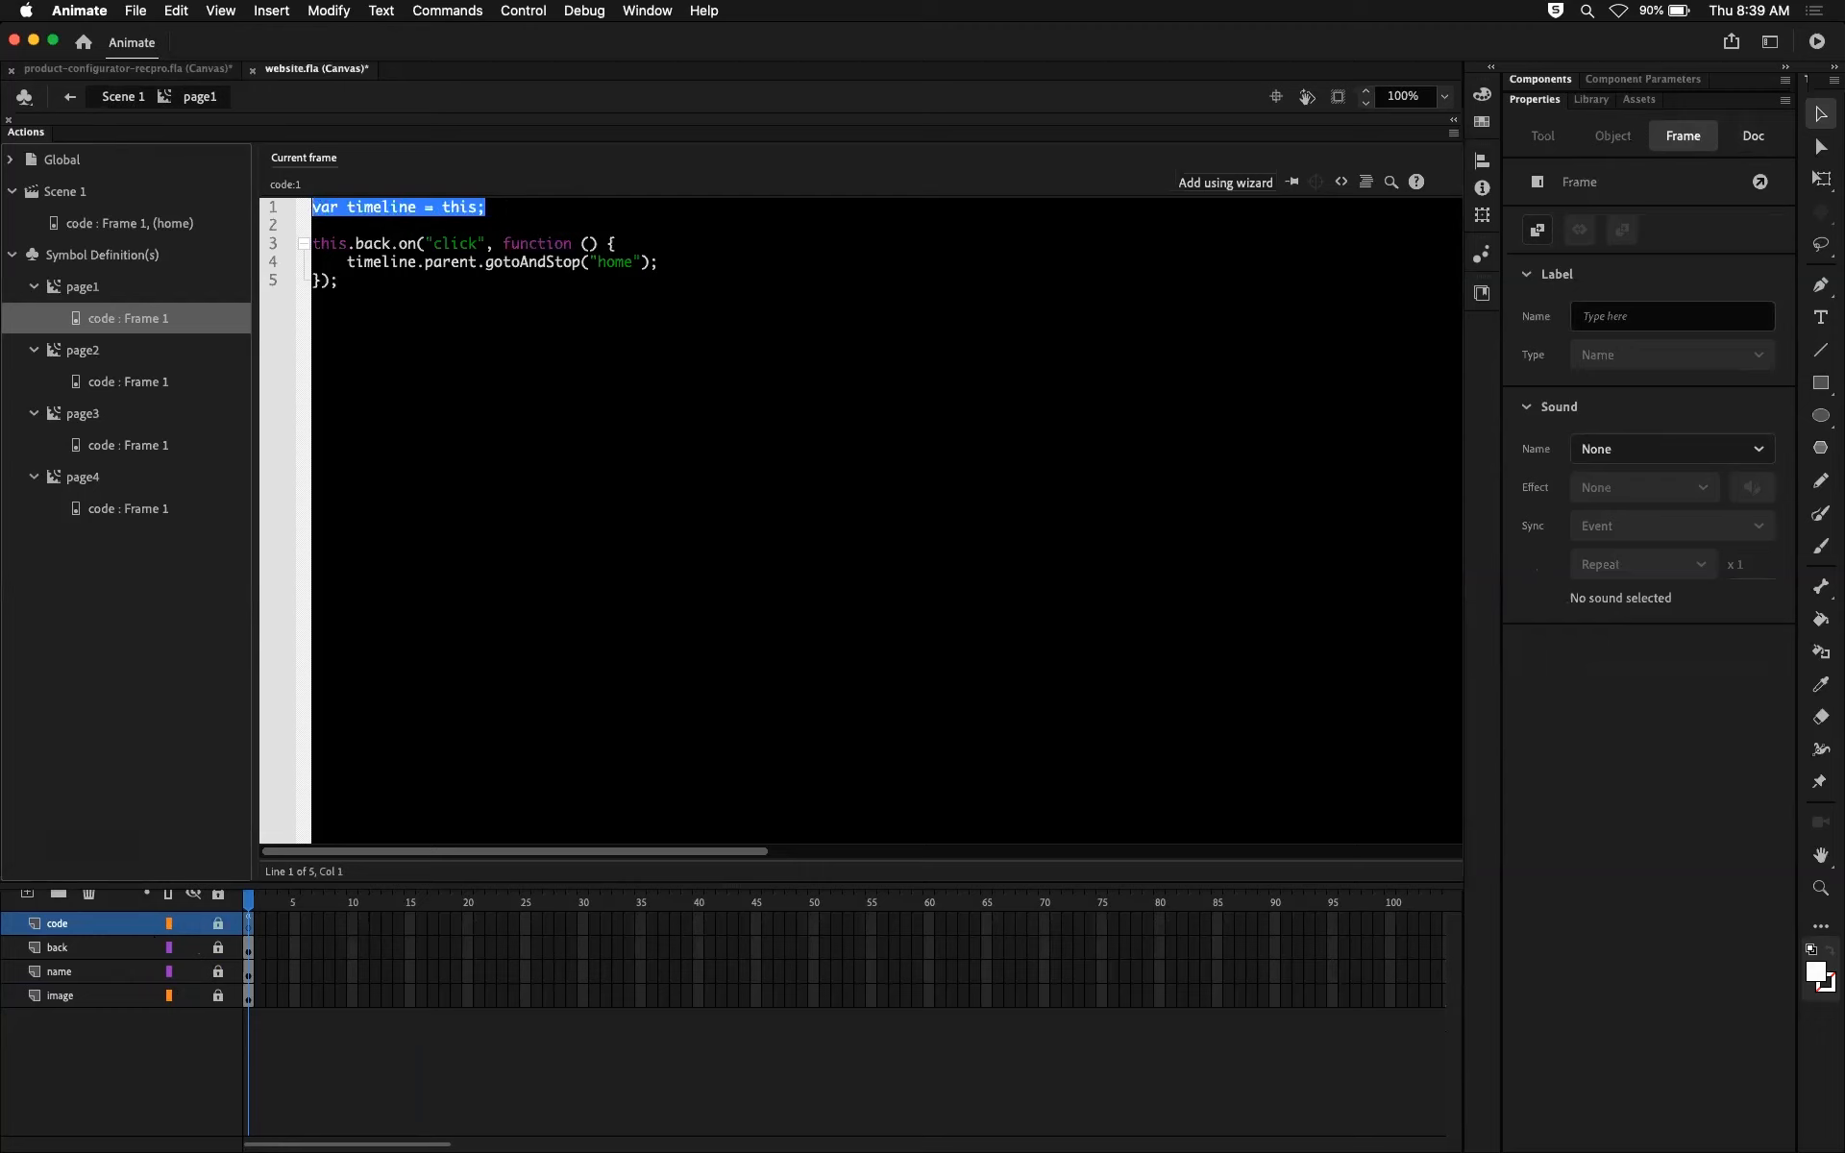
click(487, 207)
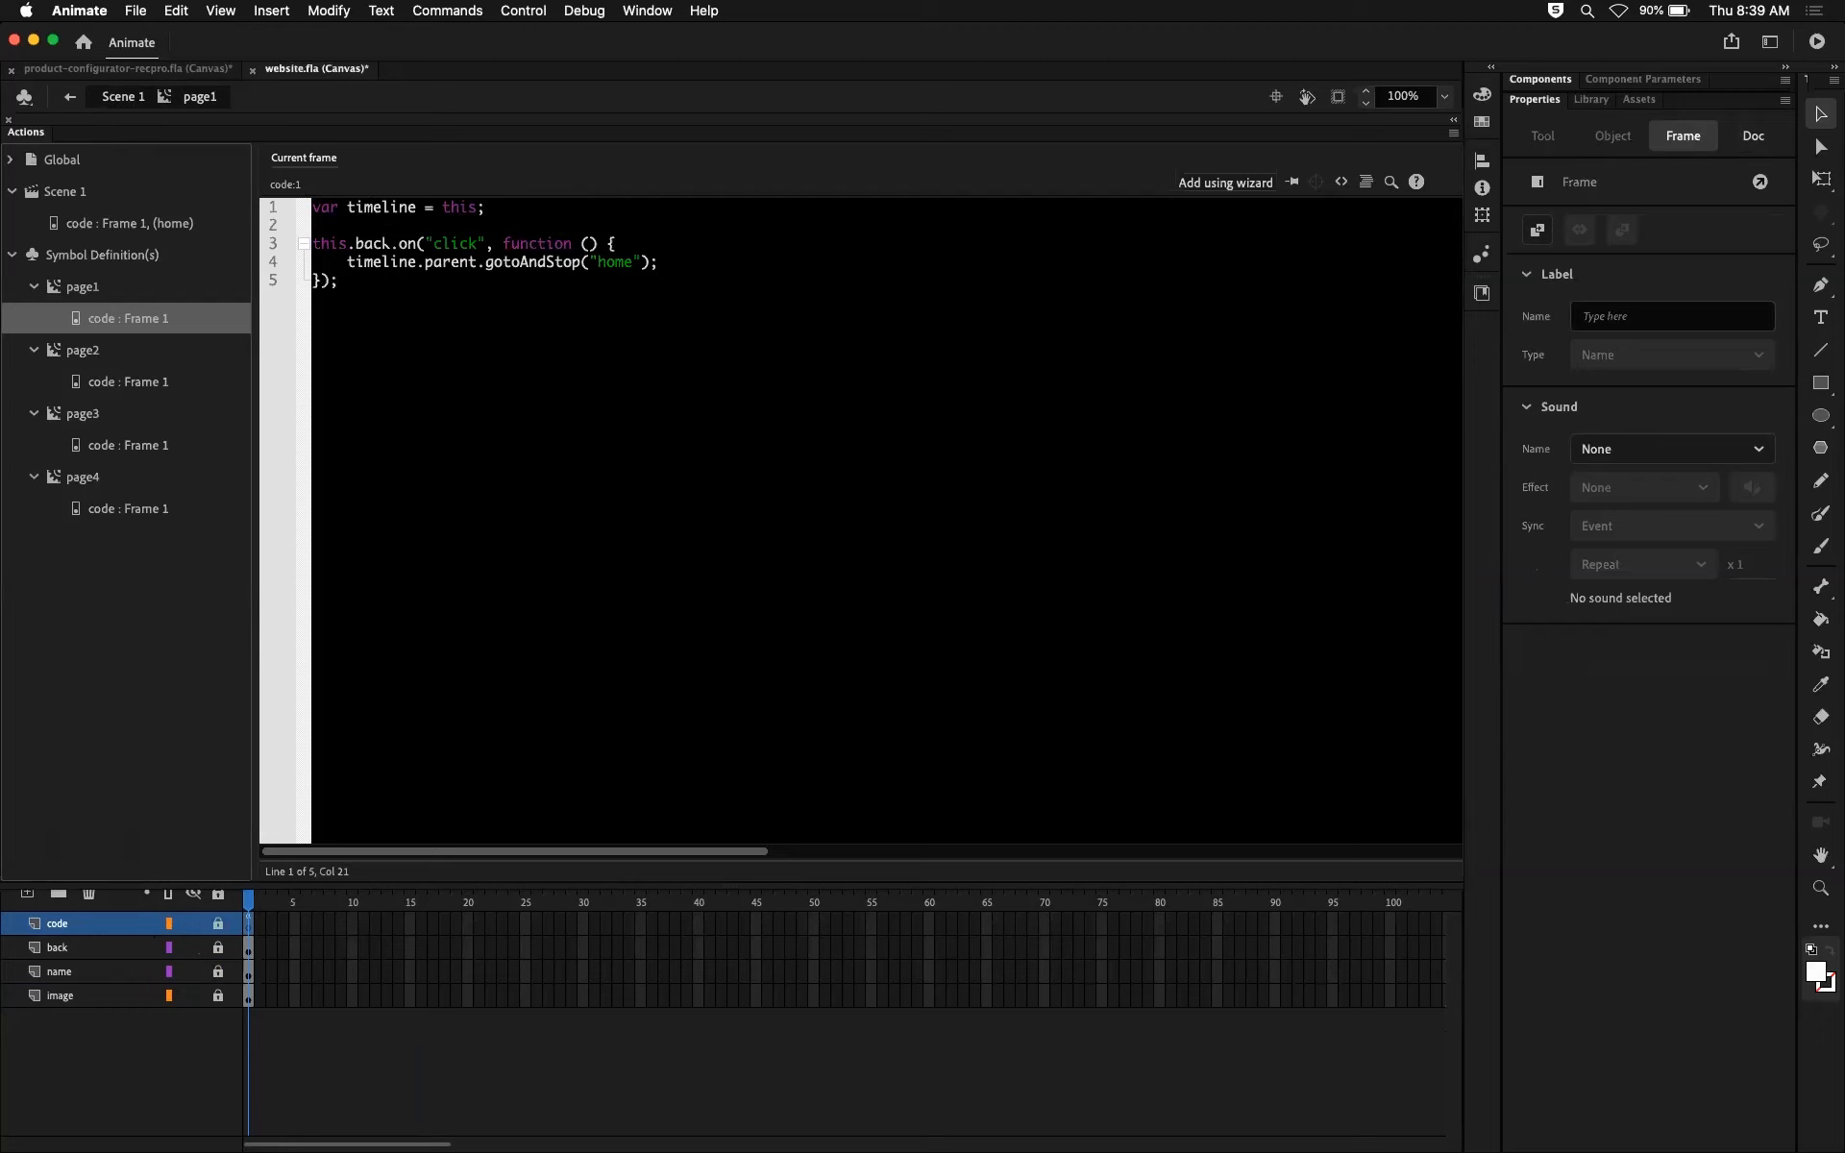
drag(309, 244, 414, 248)
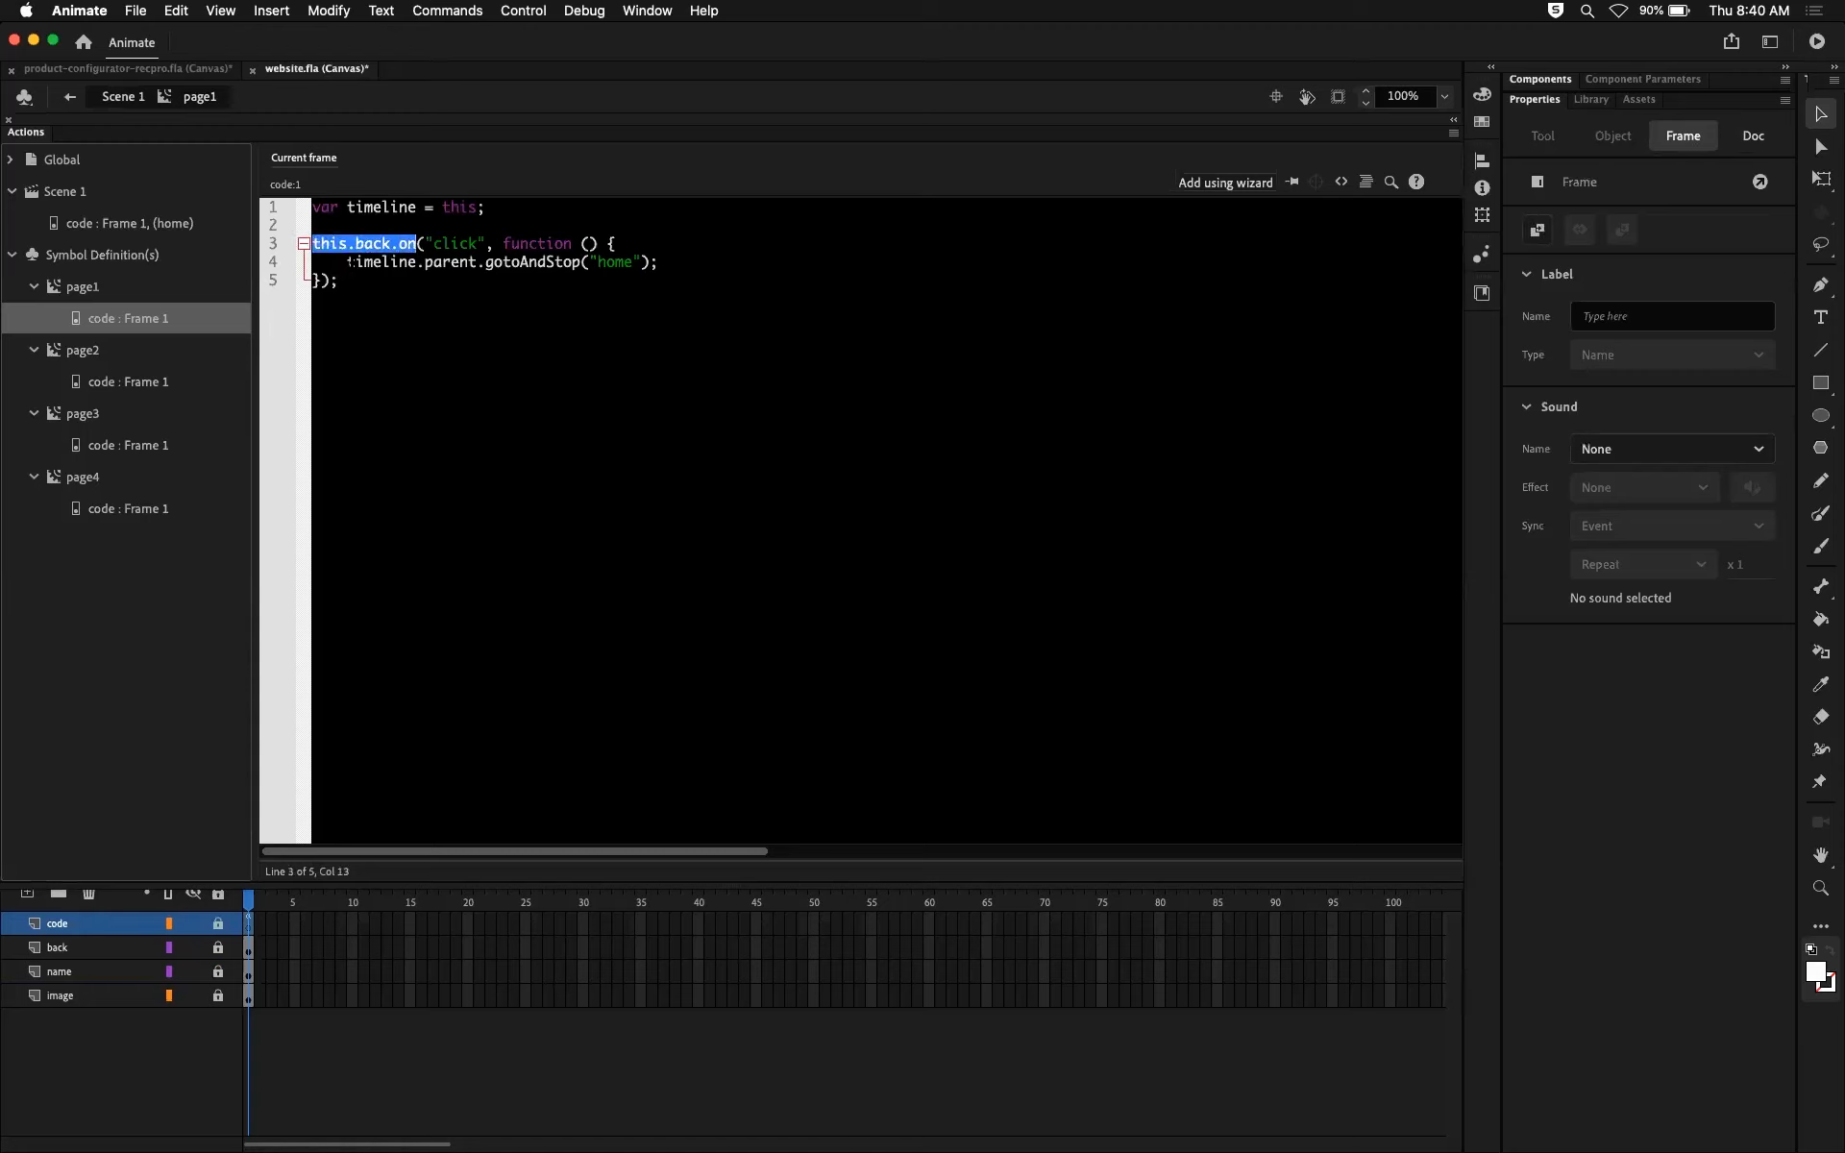
drag(347, 263, 520, 262)
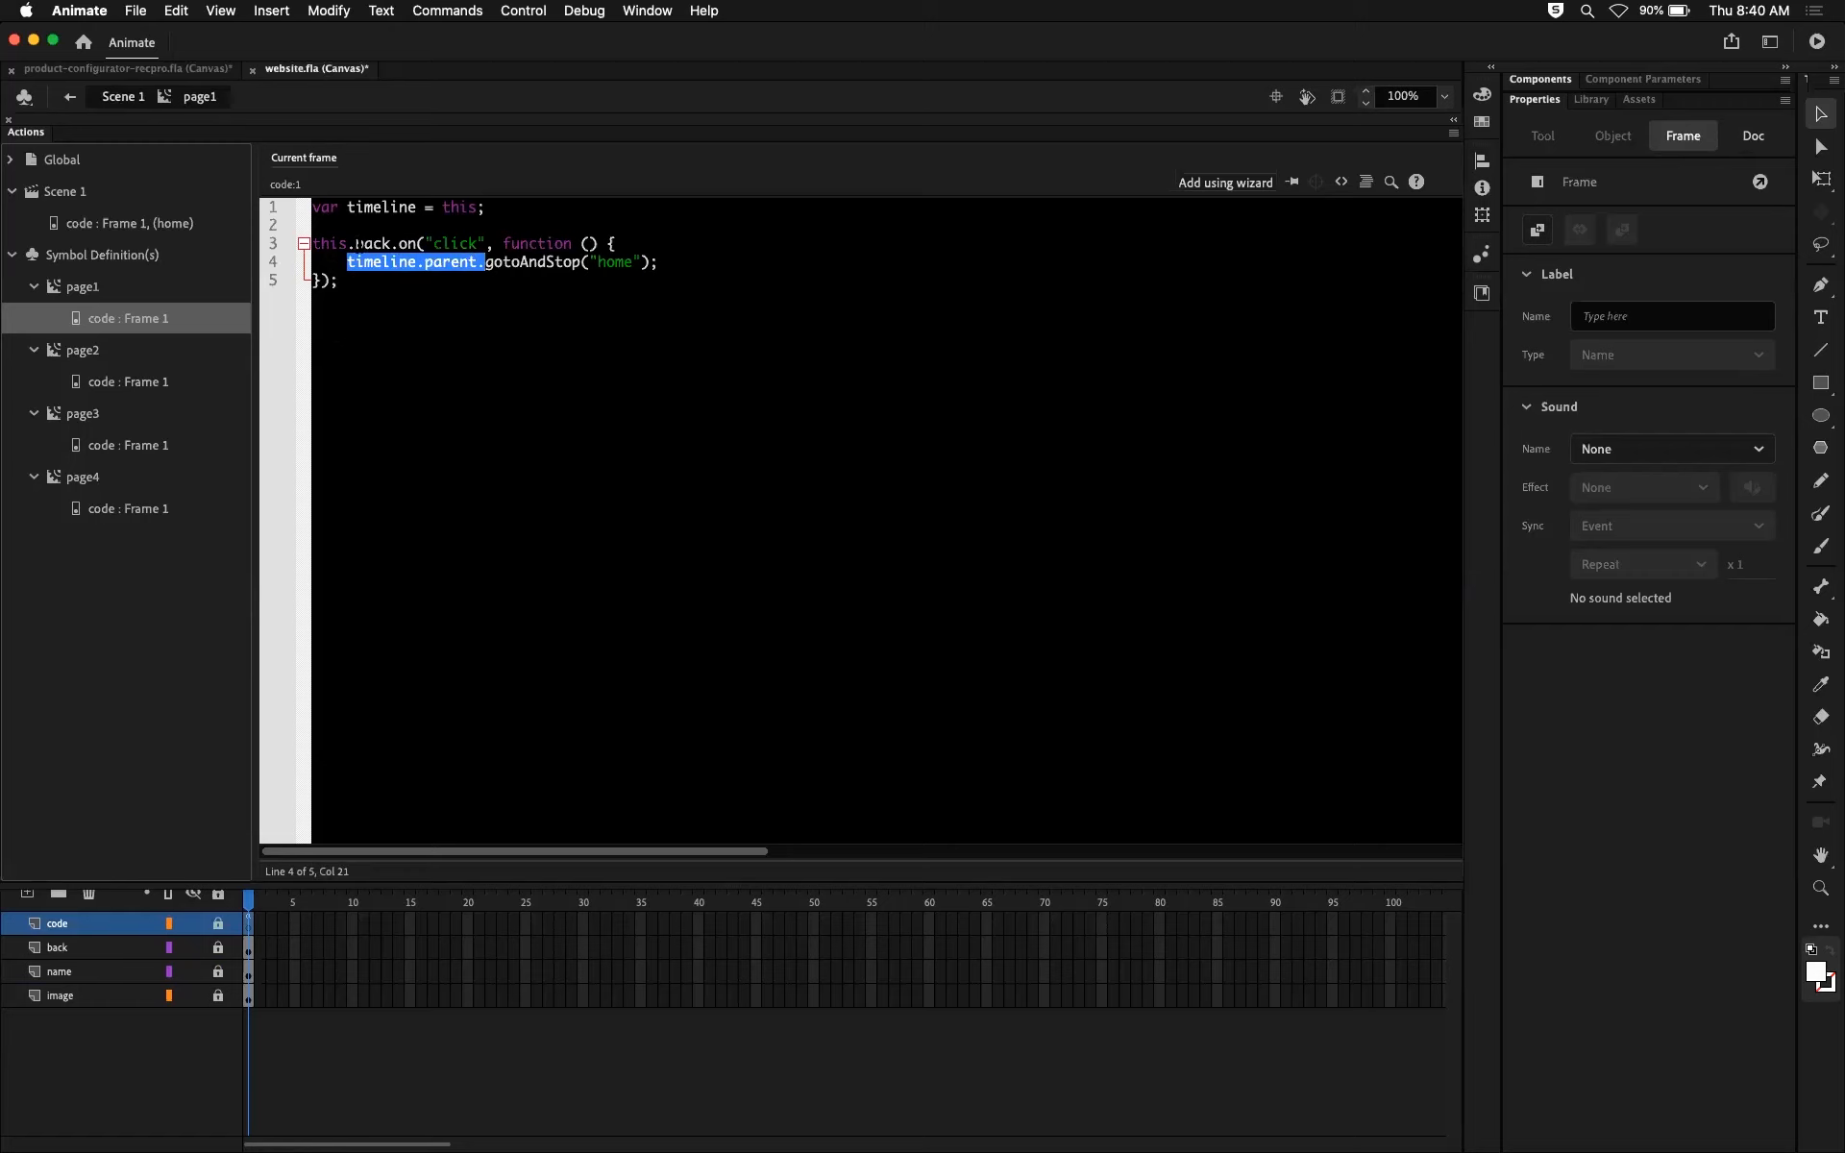
click(659, 262)
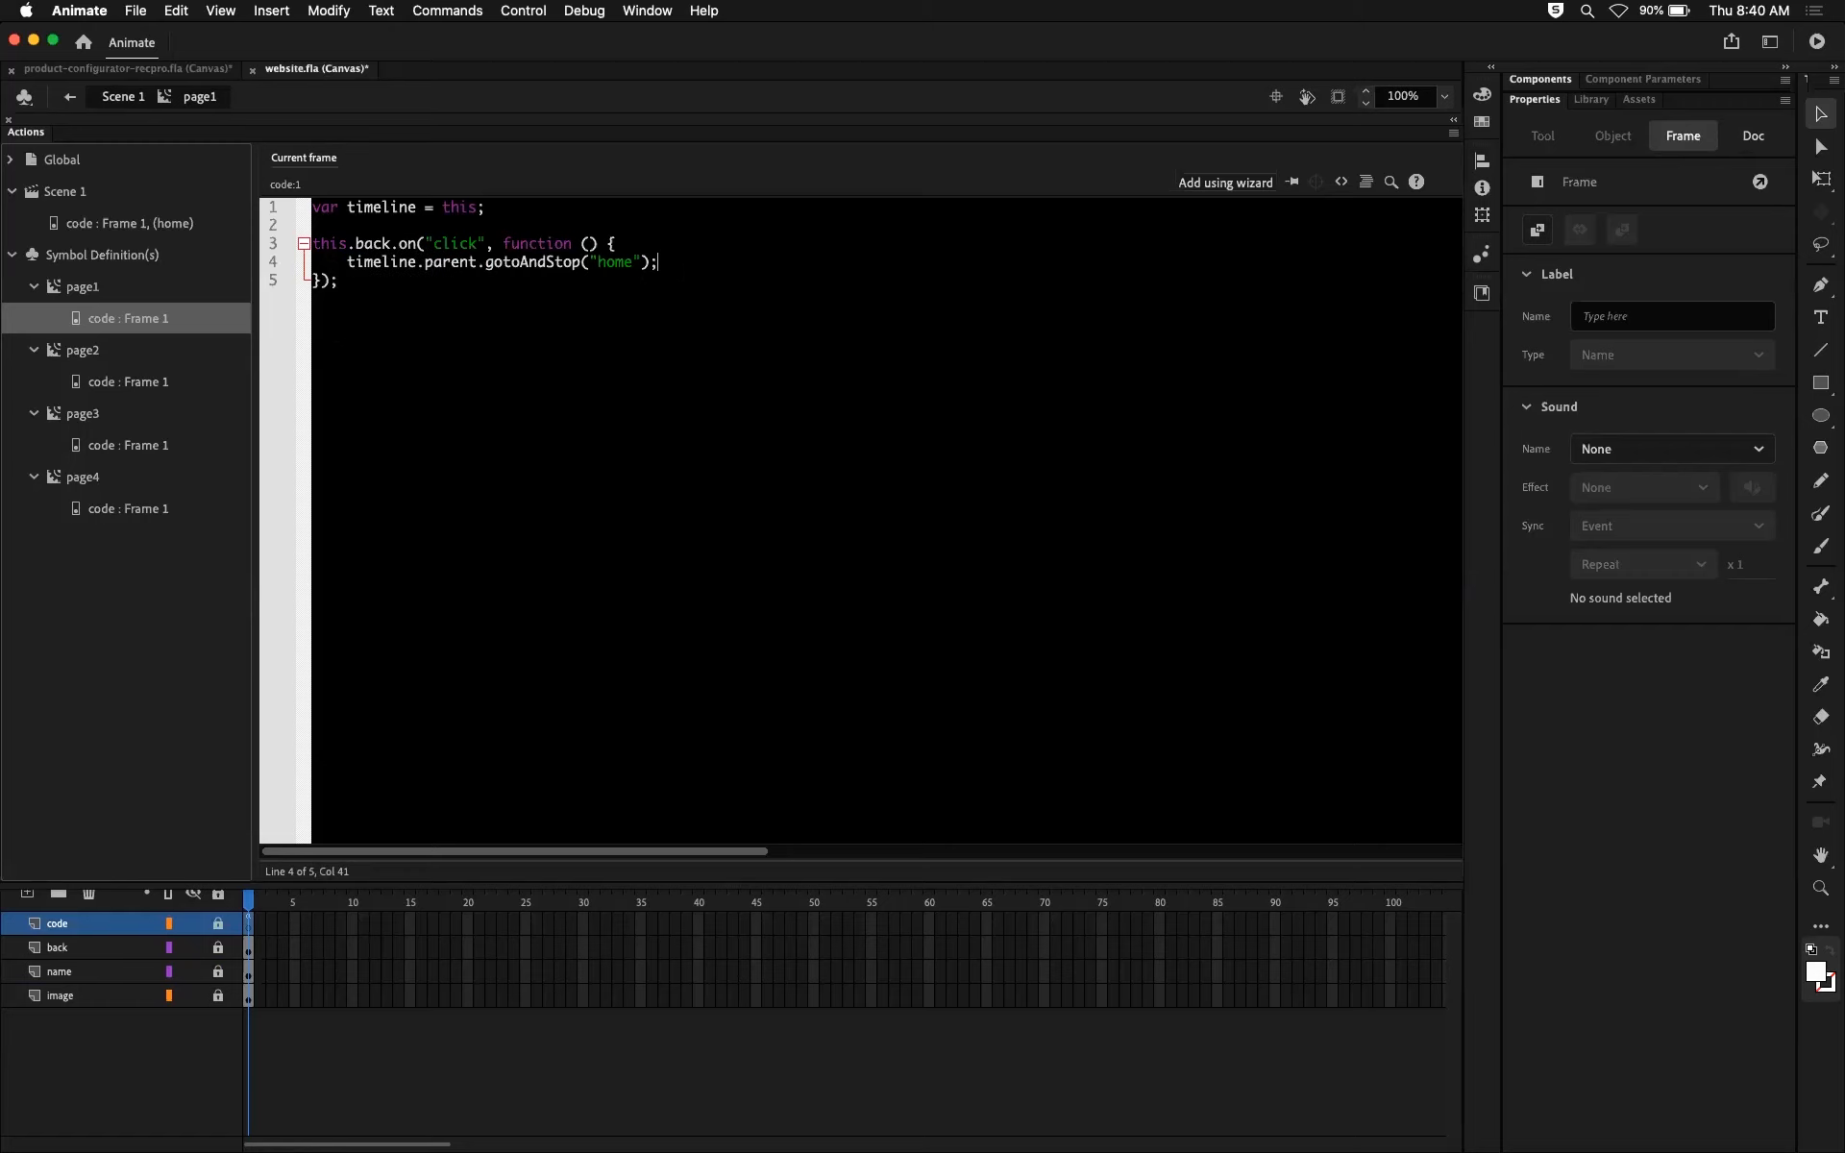
double_click(26, 135)
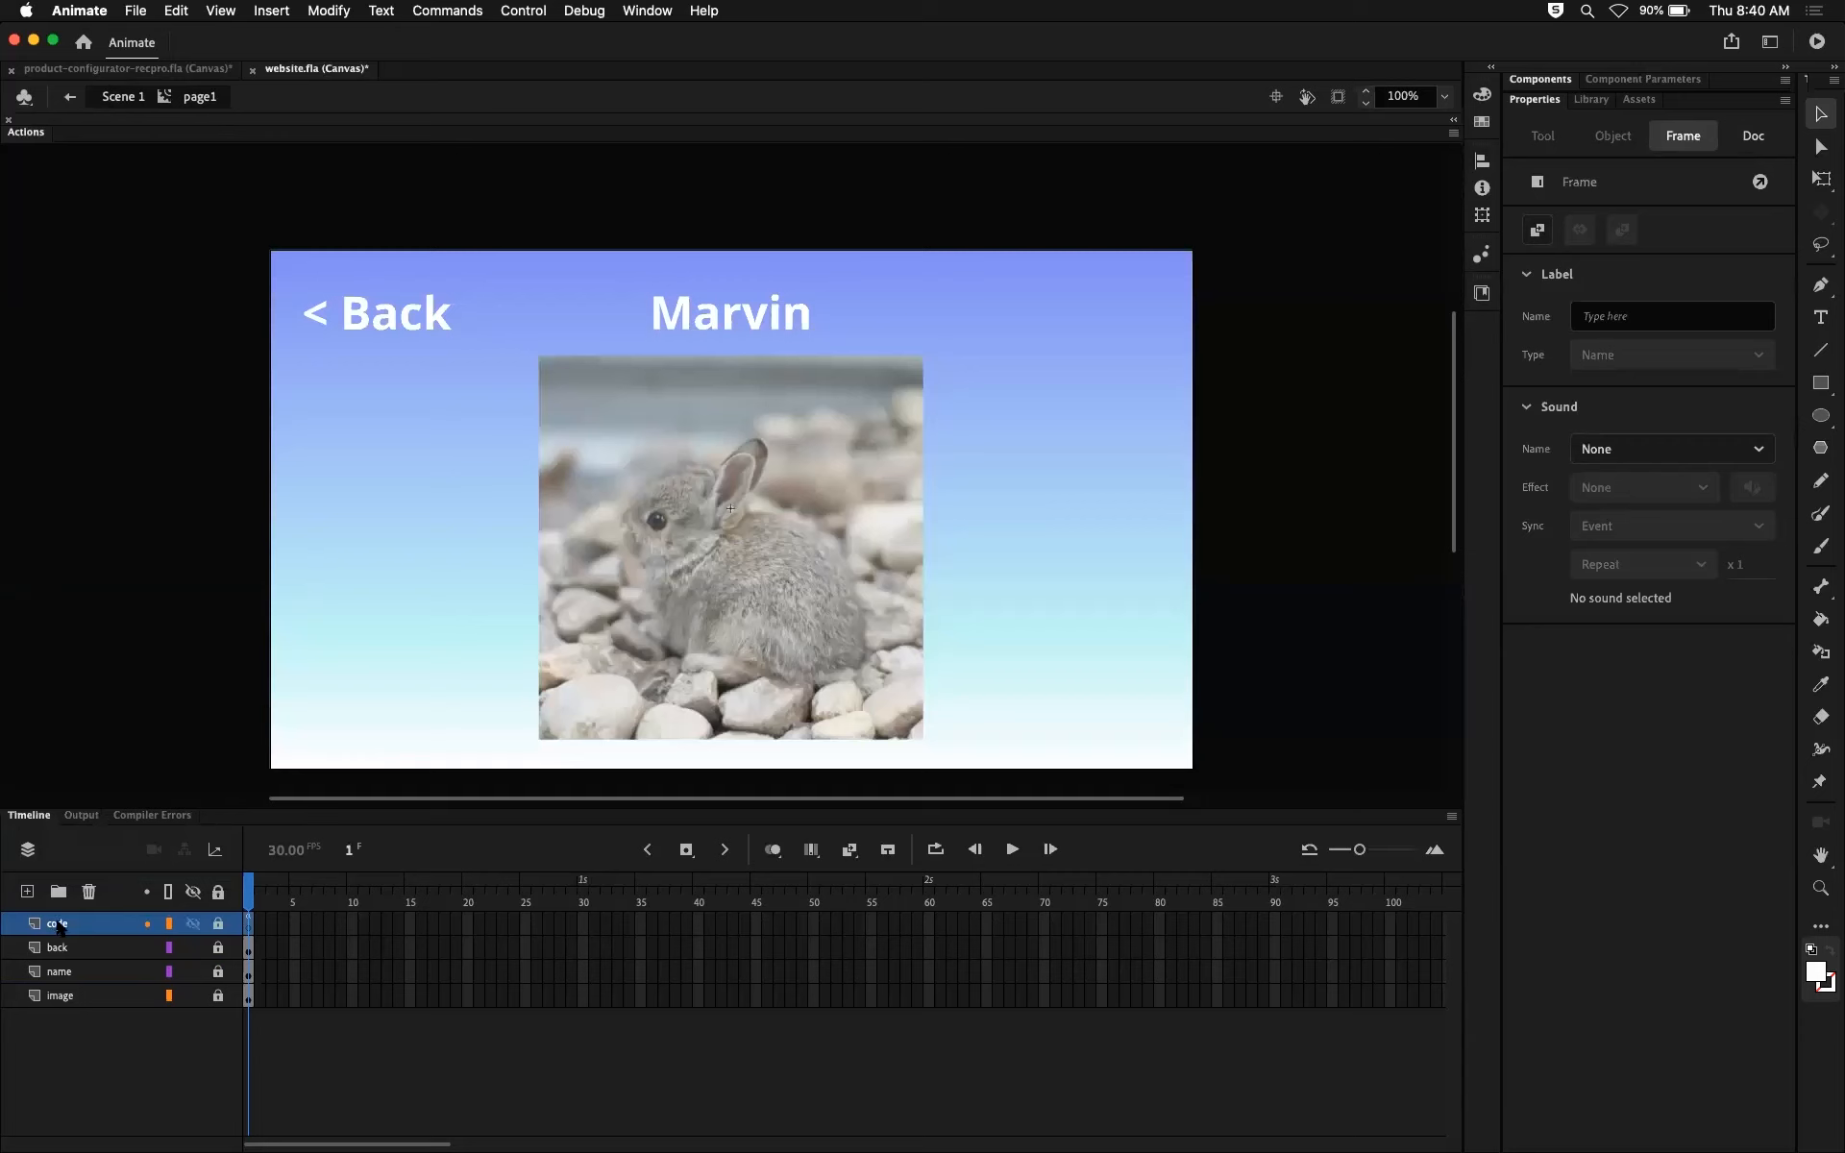
shift+click(72, 952)
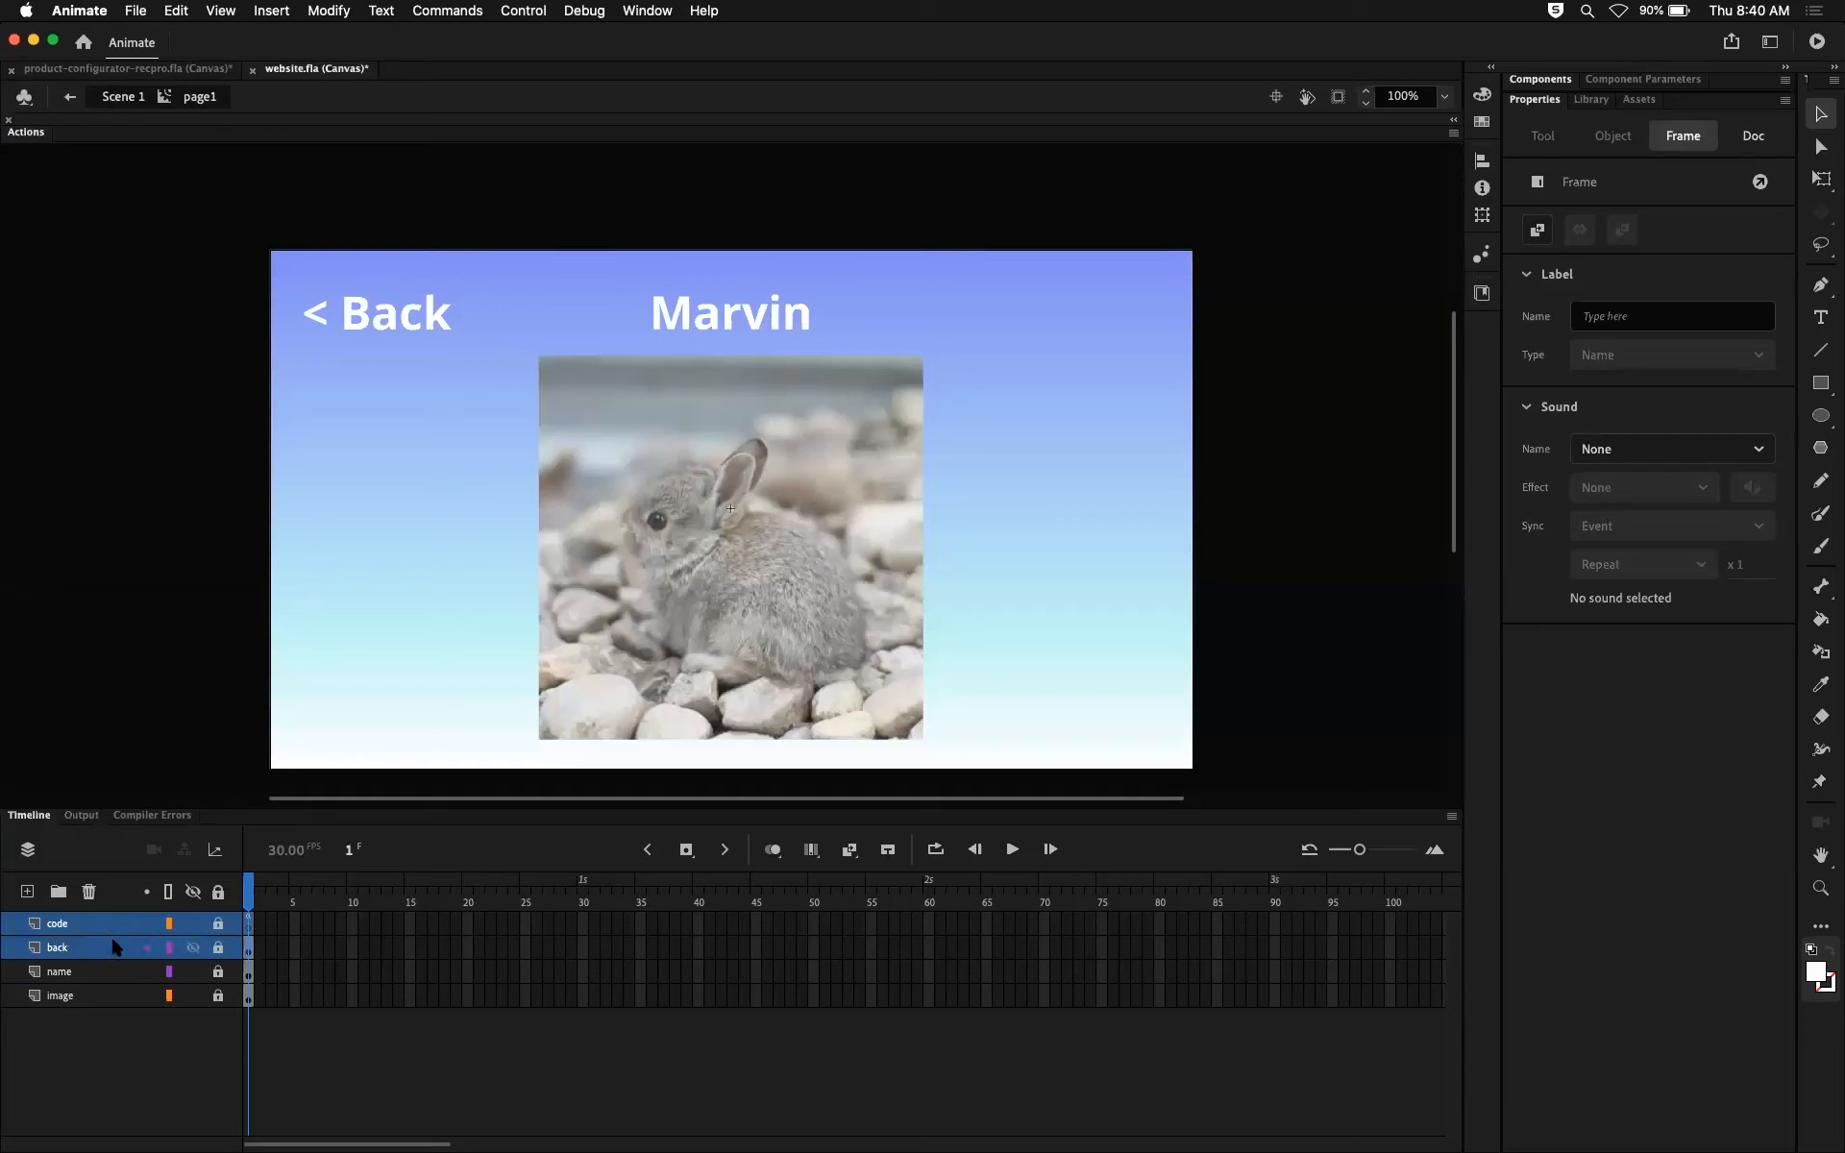
right_click(110, 932)
click(189, 819)
click(249, 971)
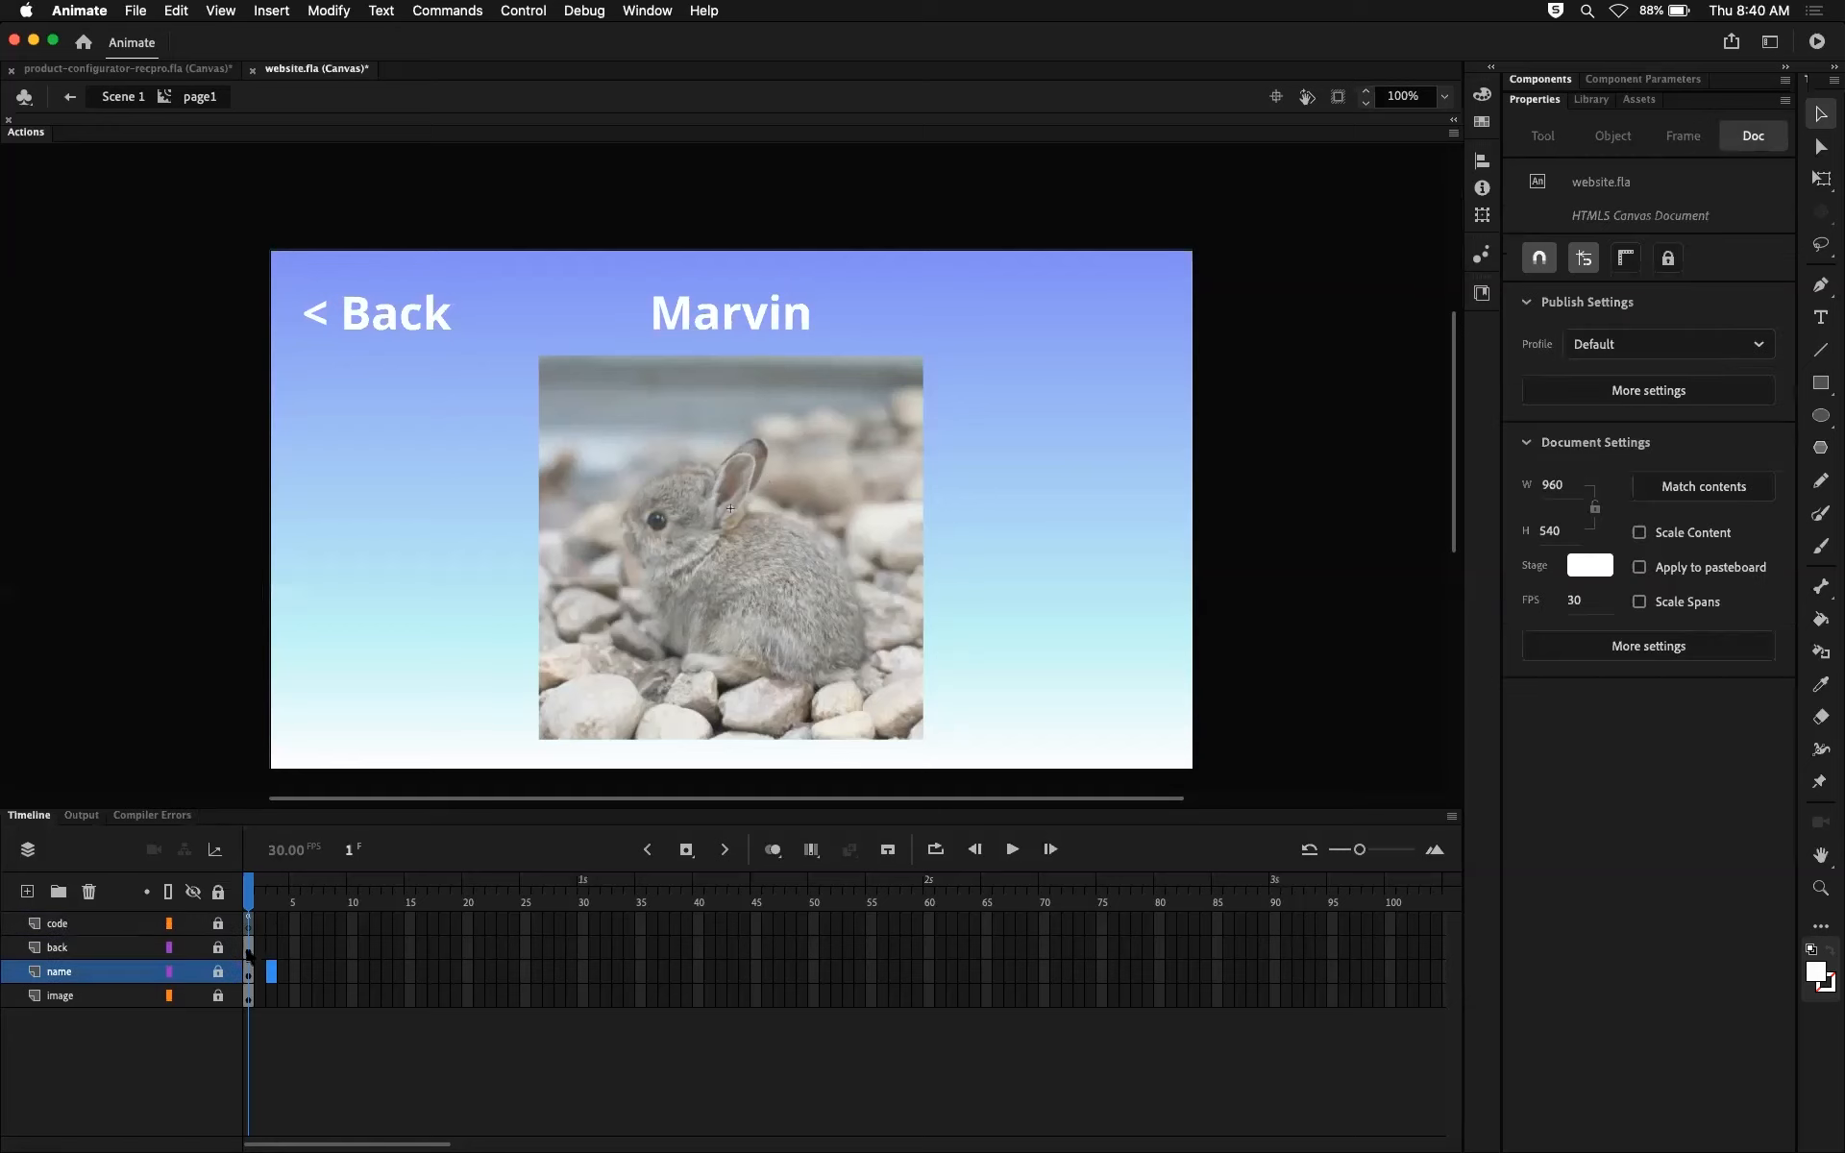
drag(248, 983, 682, 1007)
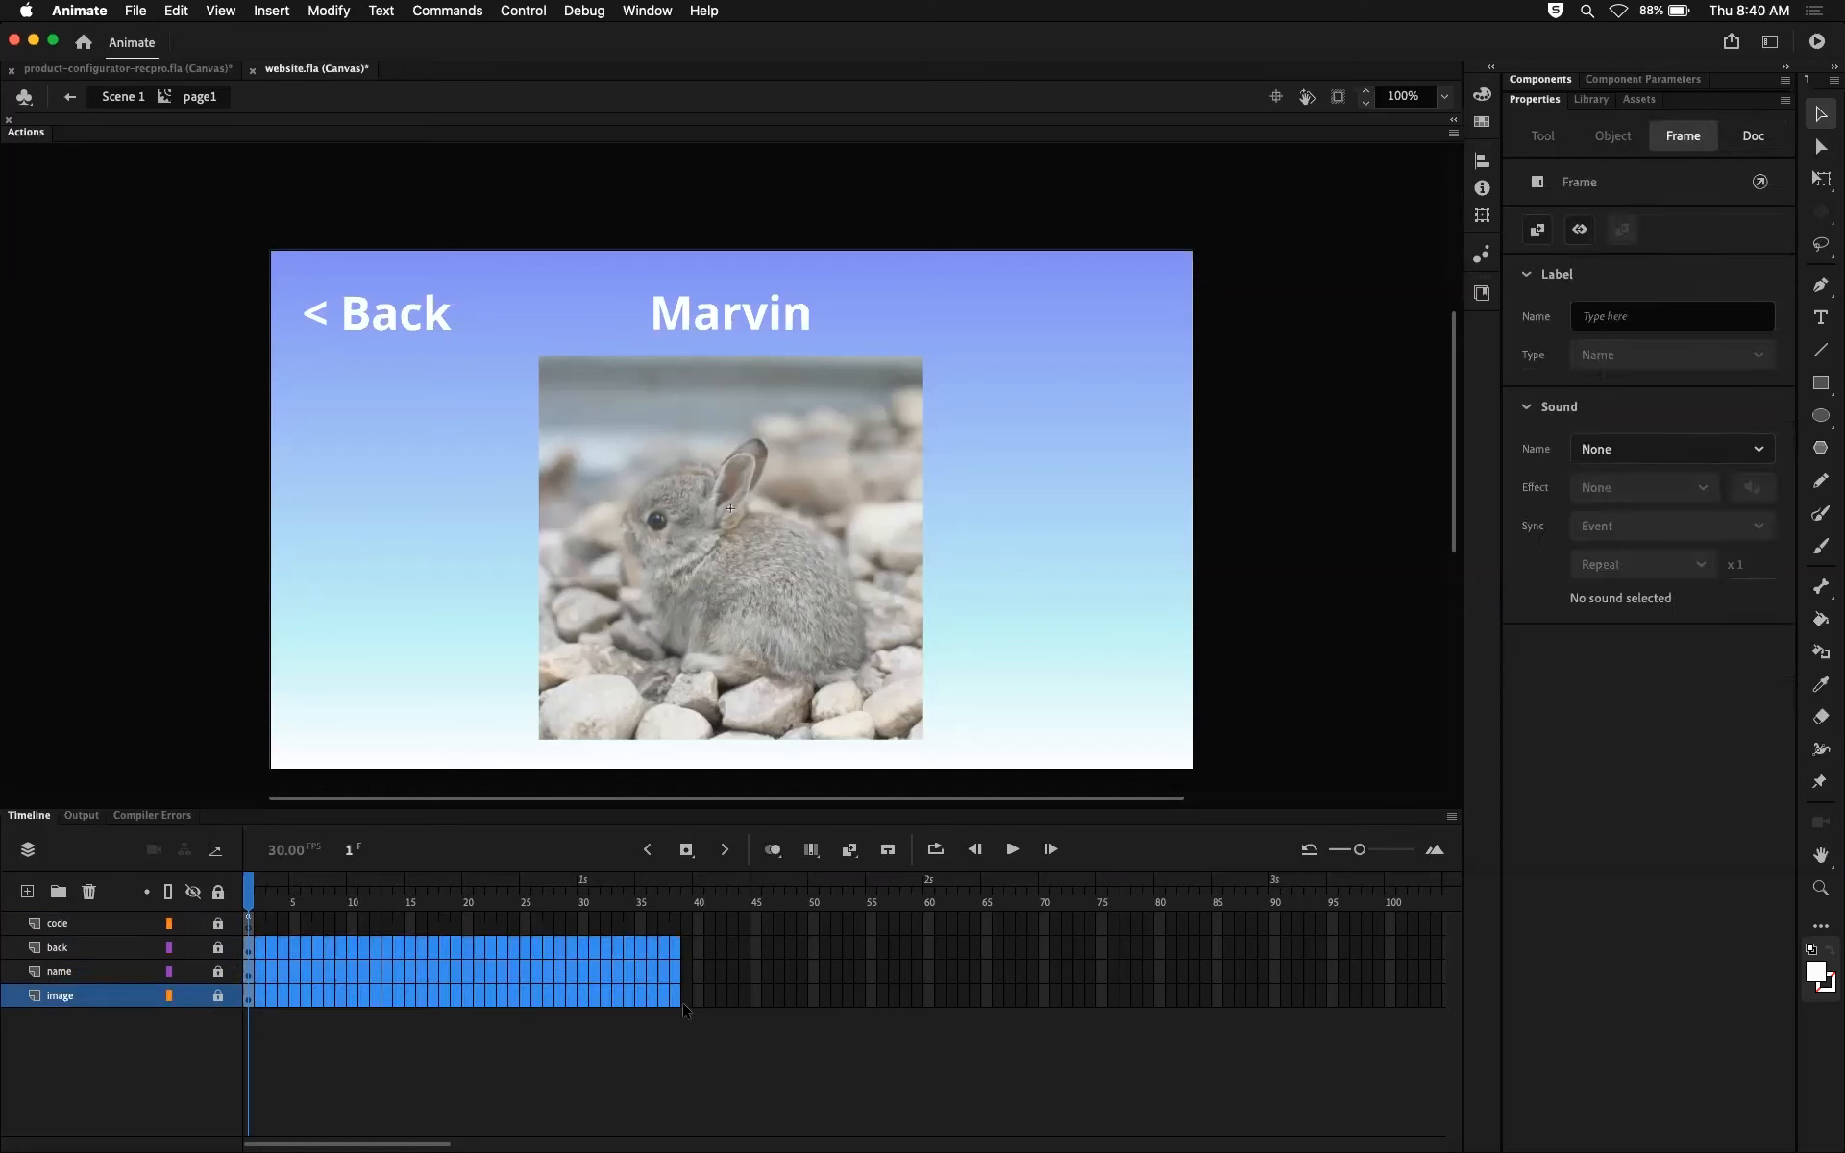
right_click(465, 974)
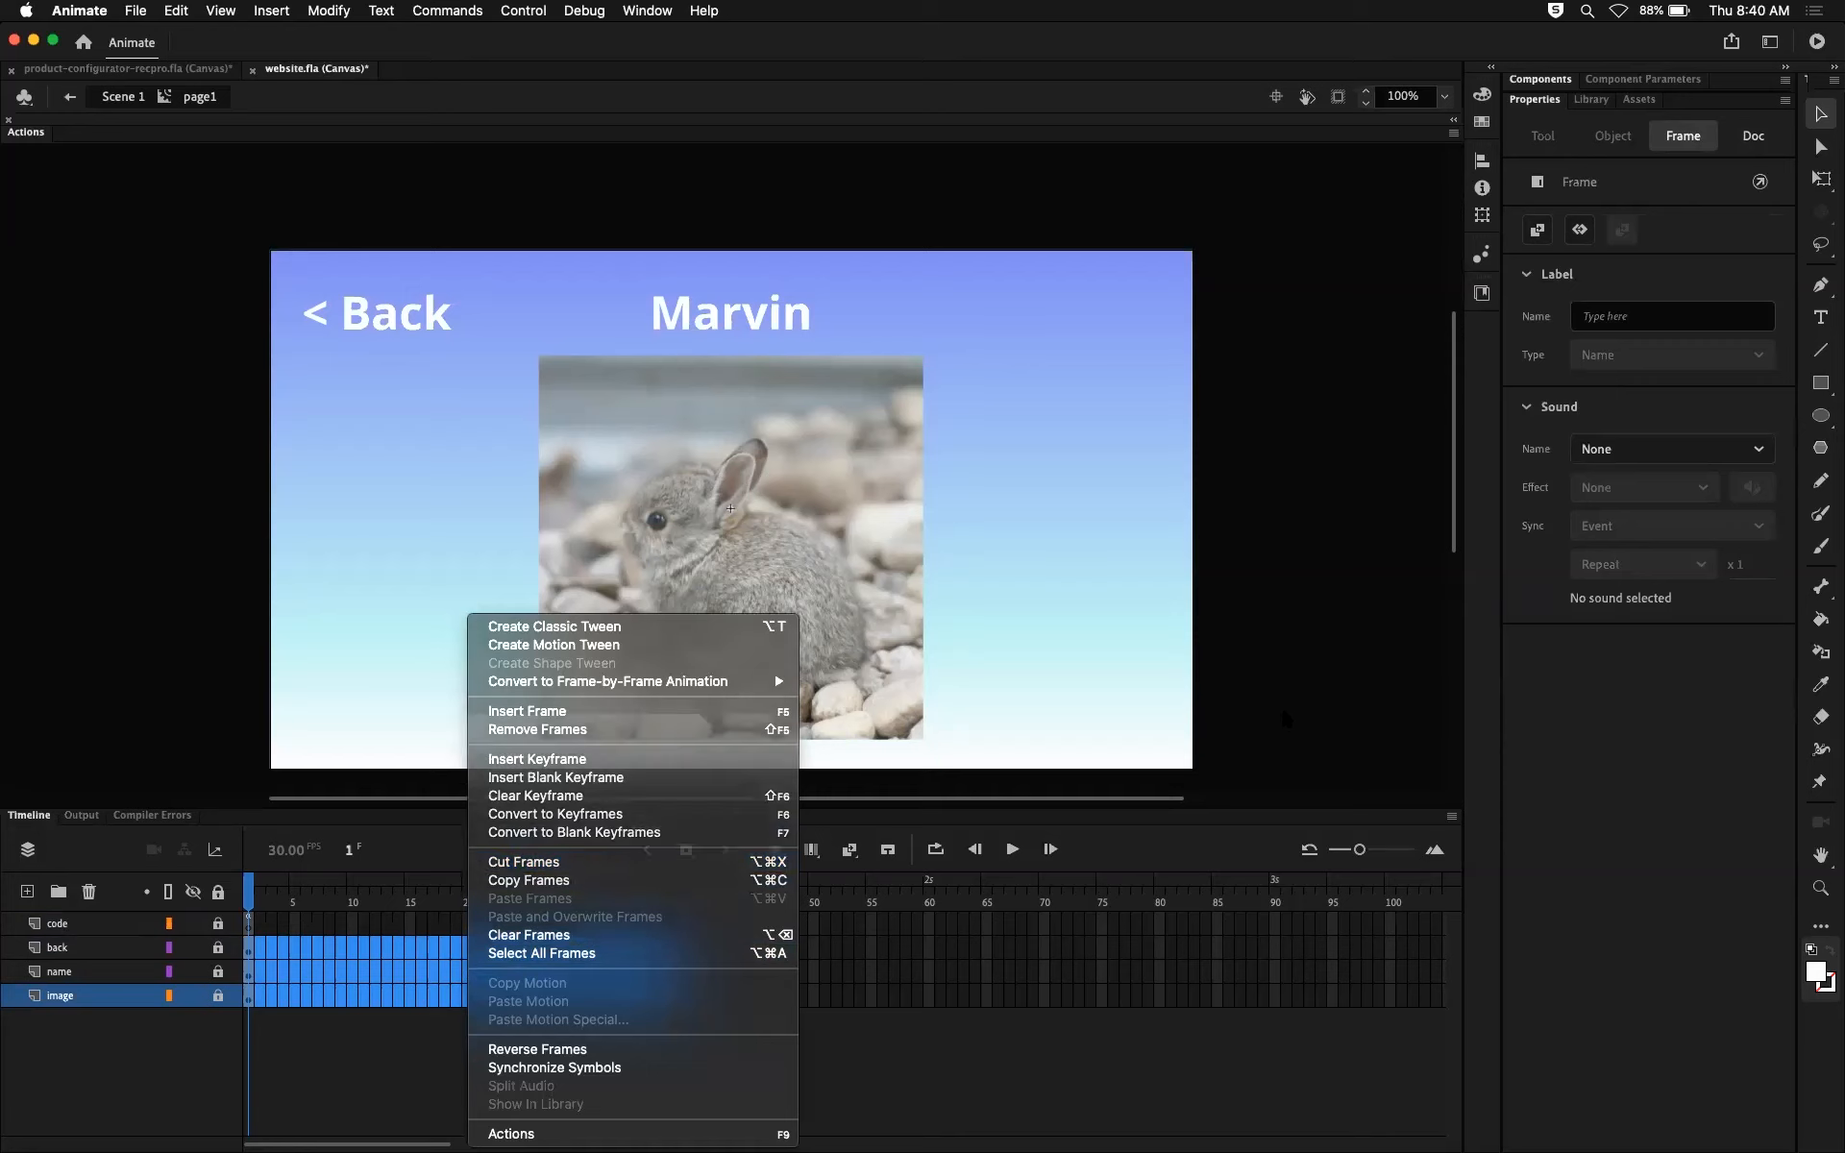
click(1230, 693)
click(253, 880)
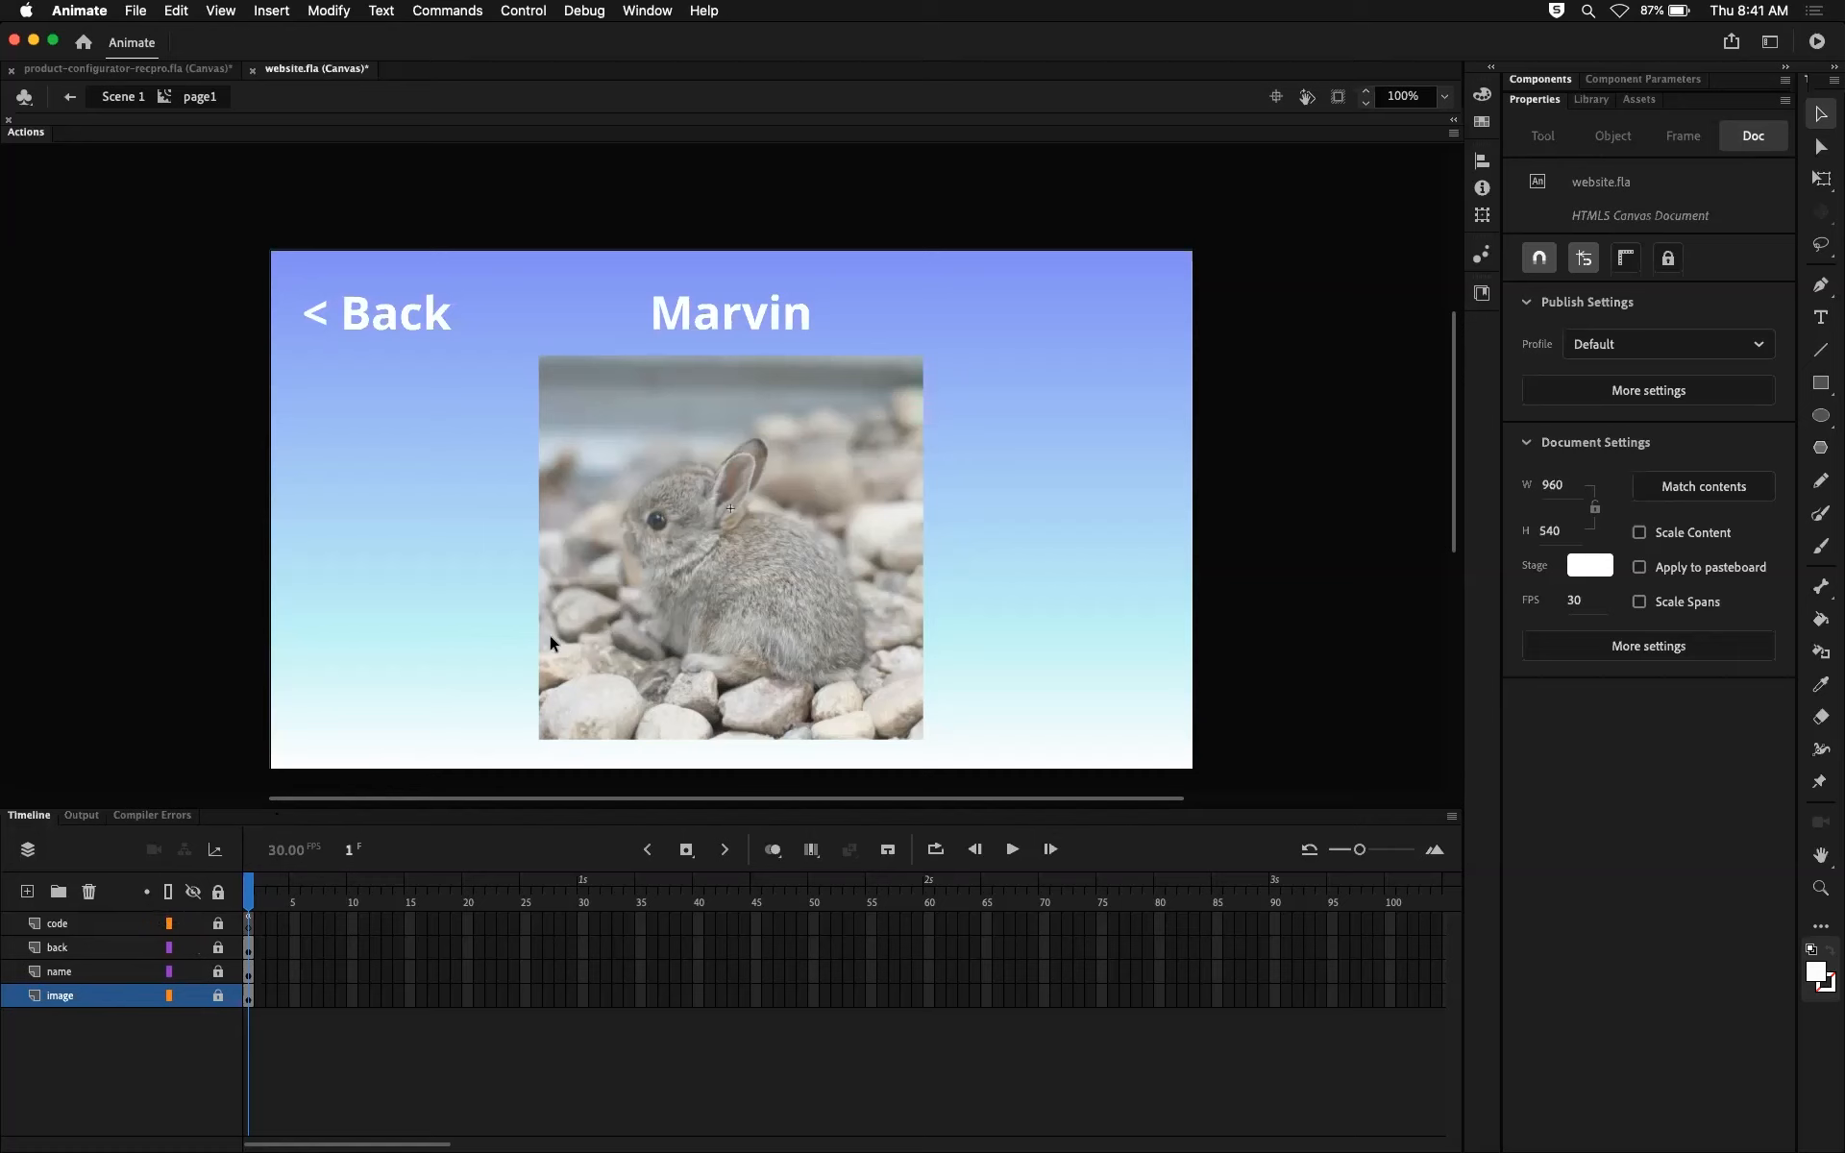
Step: Add a new layer directly above the image layer and name it imageMask
click(27, 892)
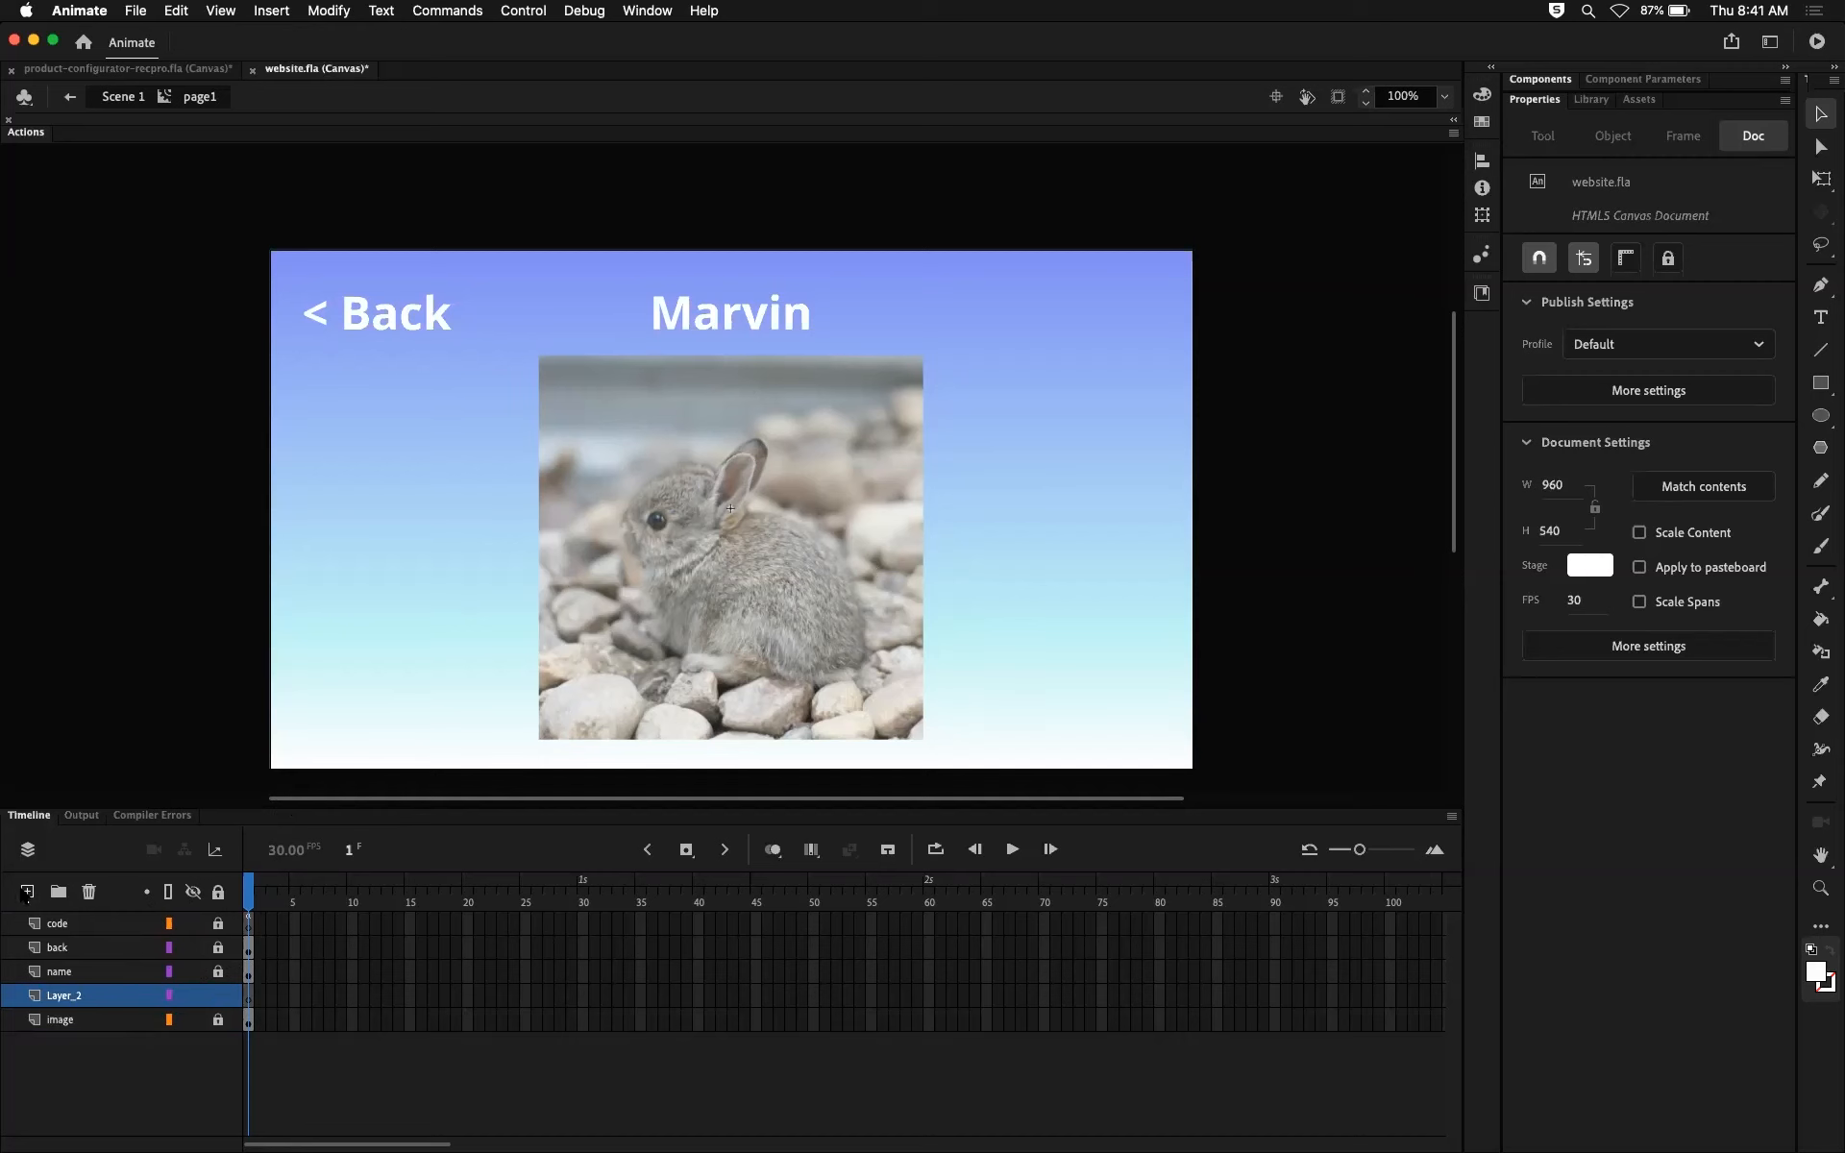
double_click(86, 993)
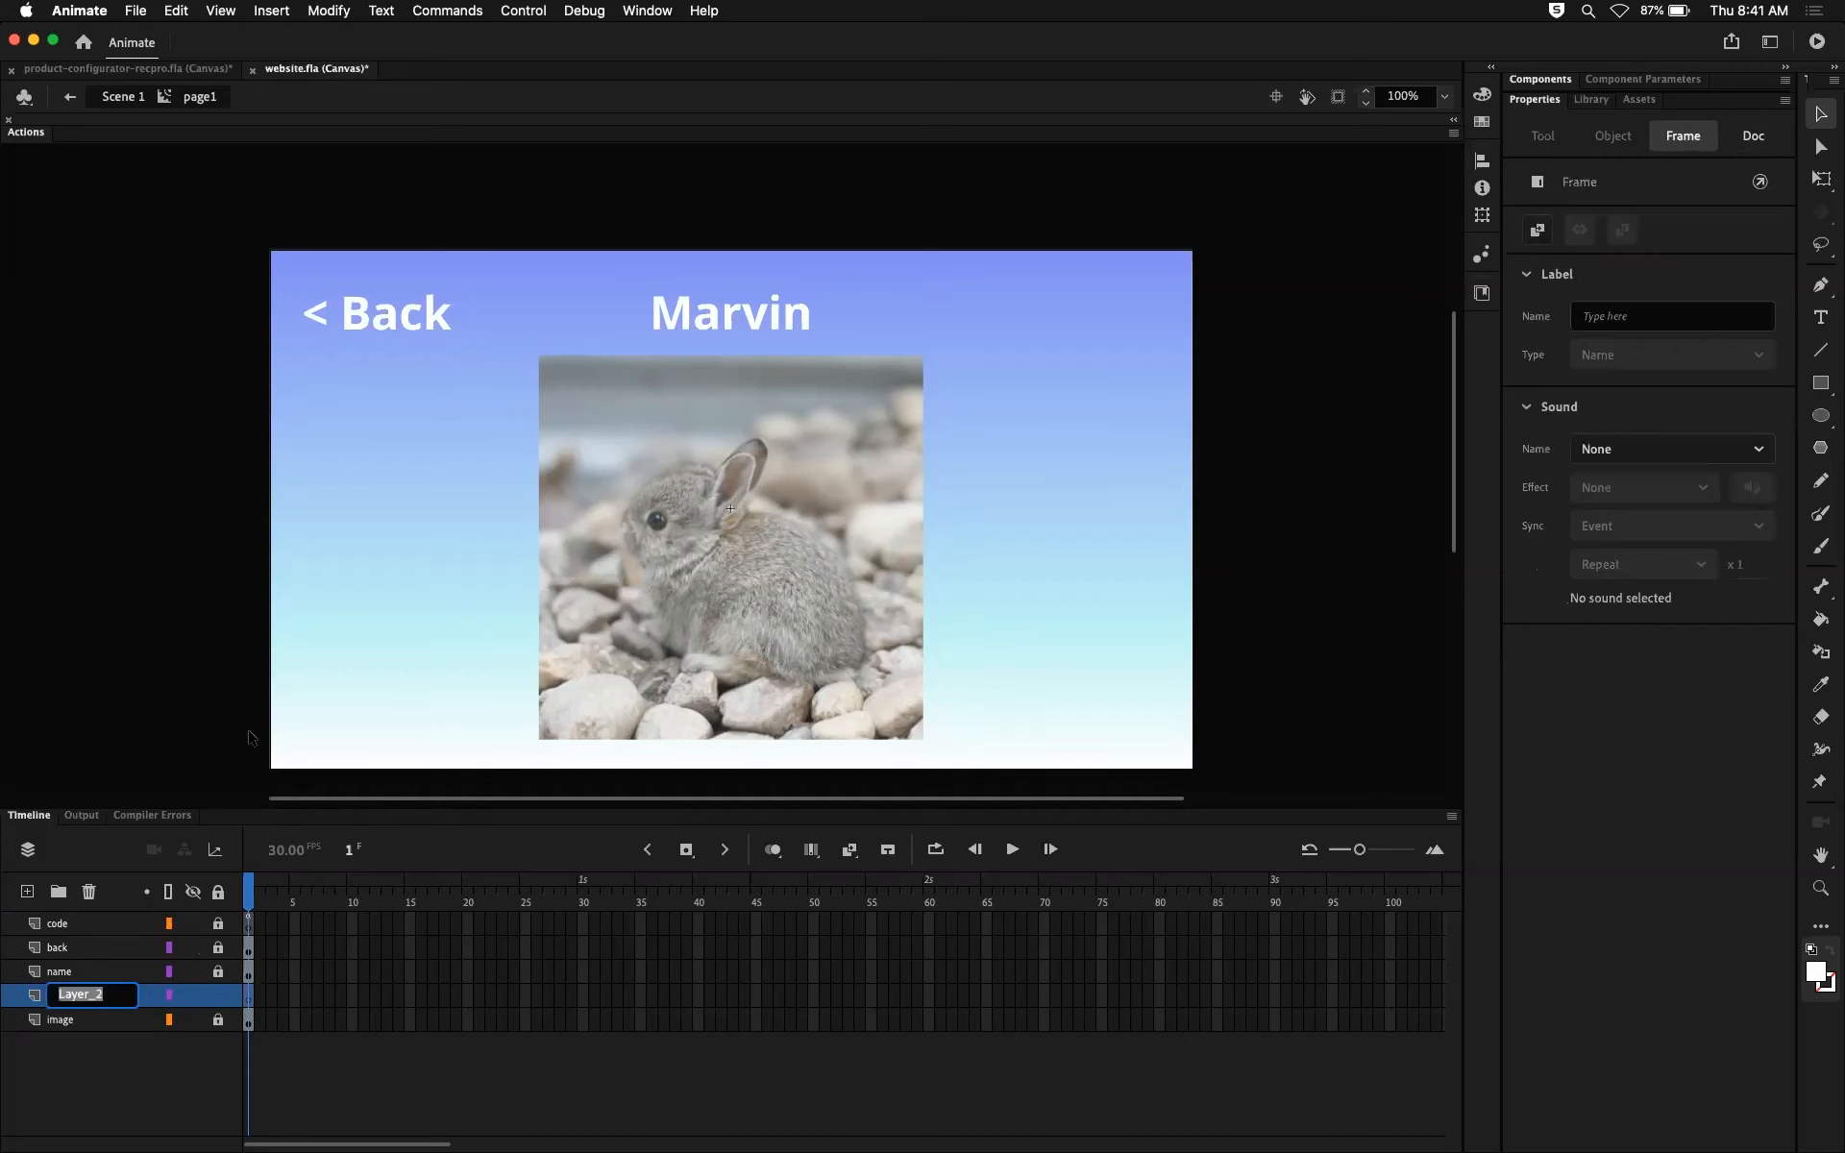
text(mask)
key(Return)
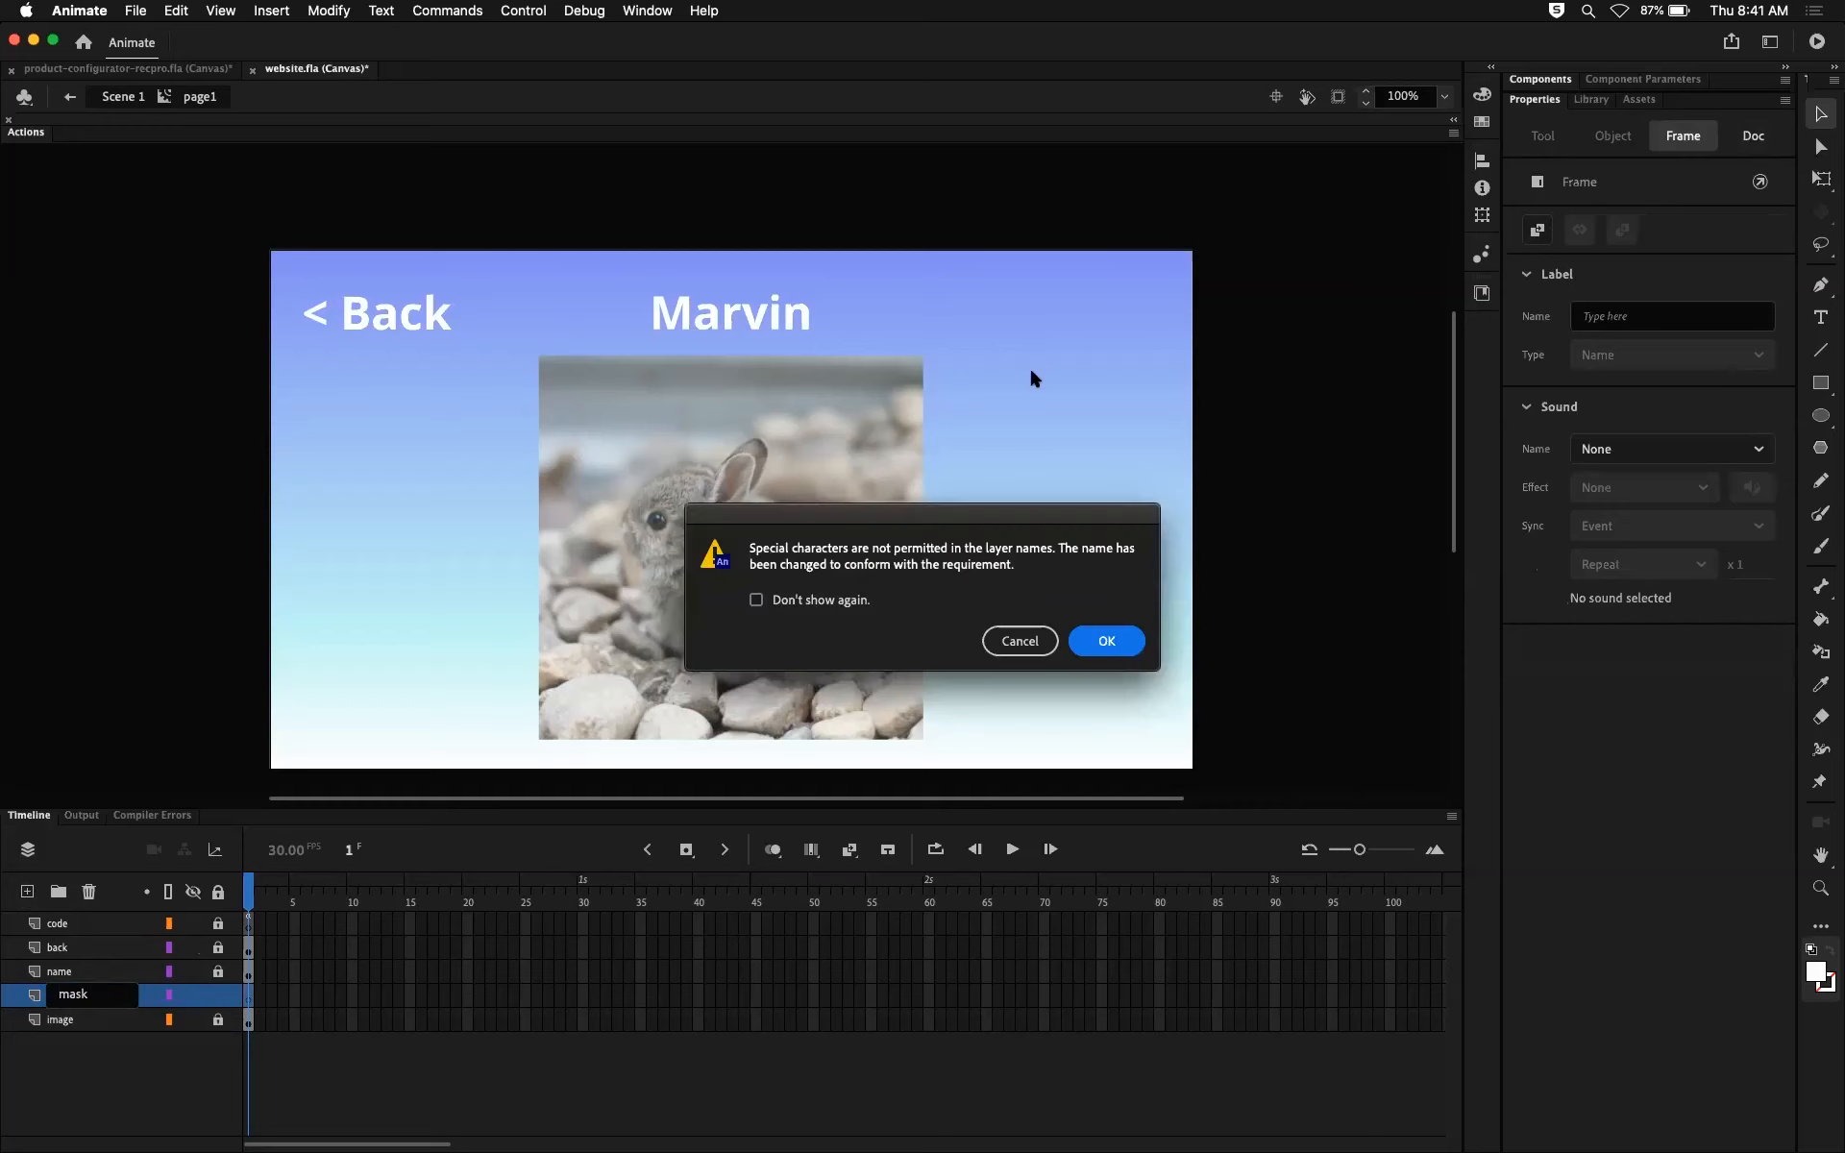
click(756, 601)
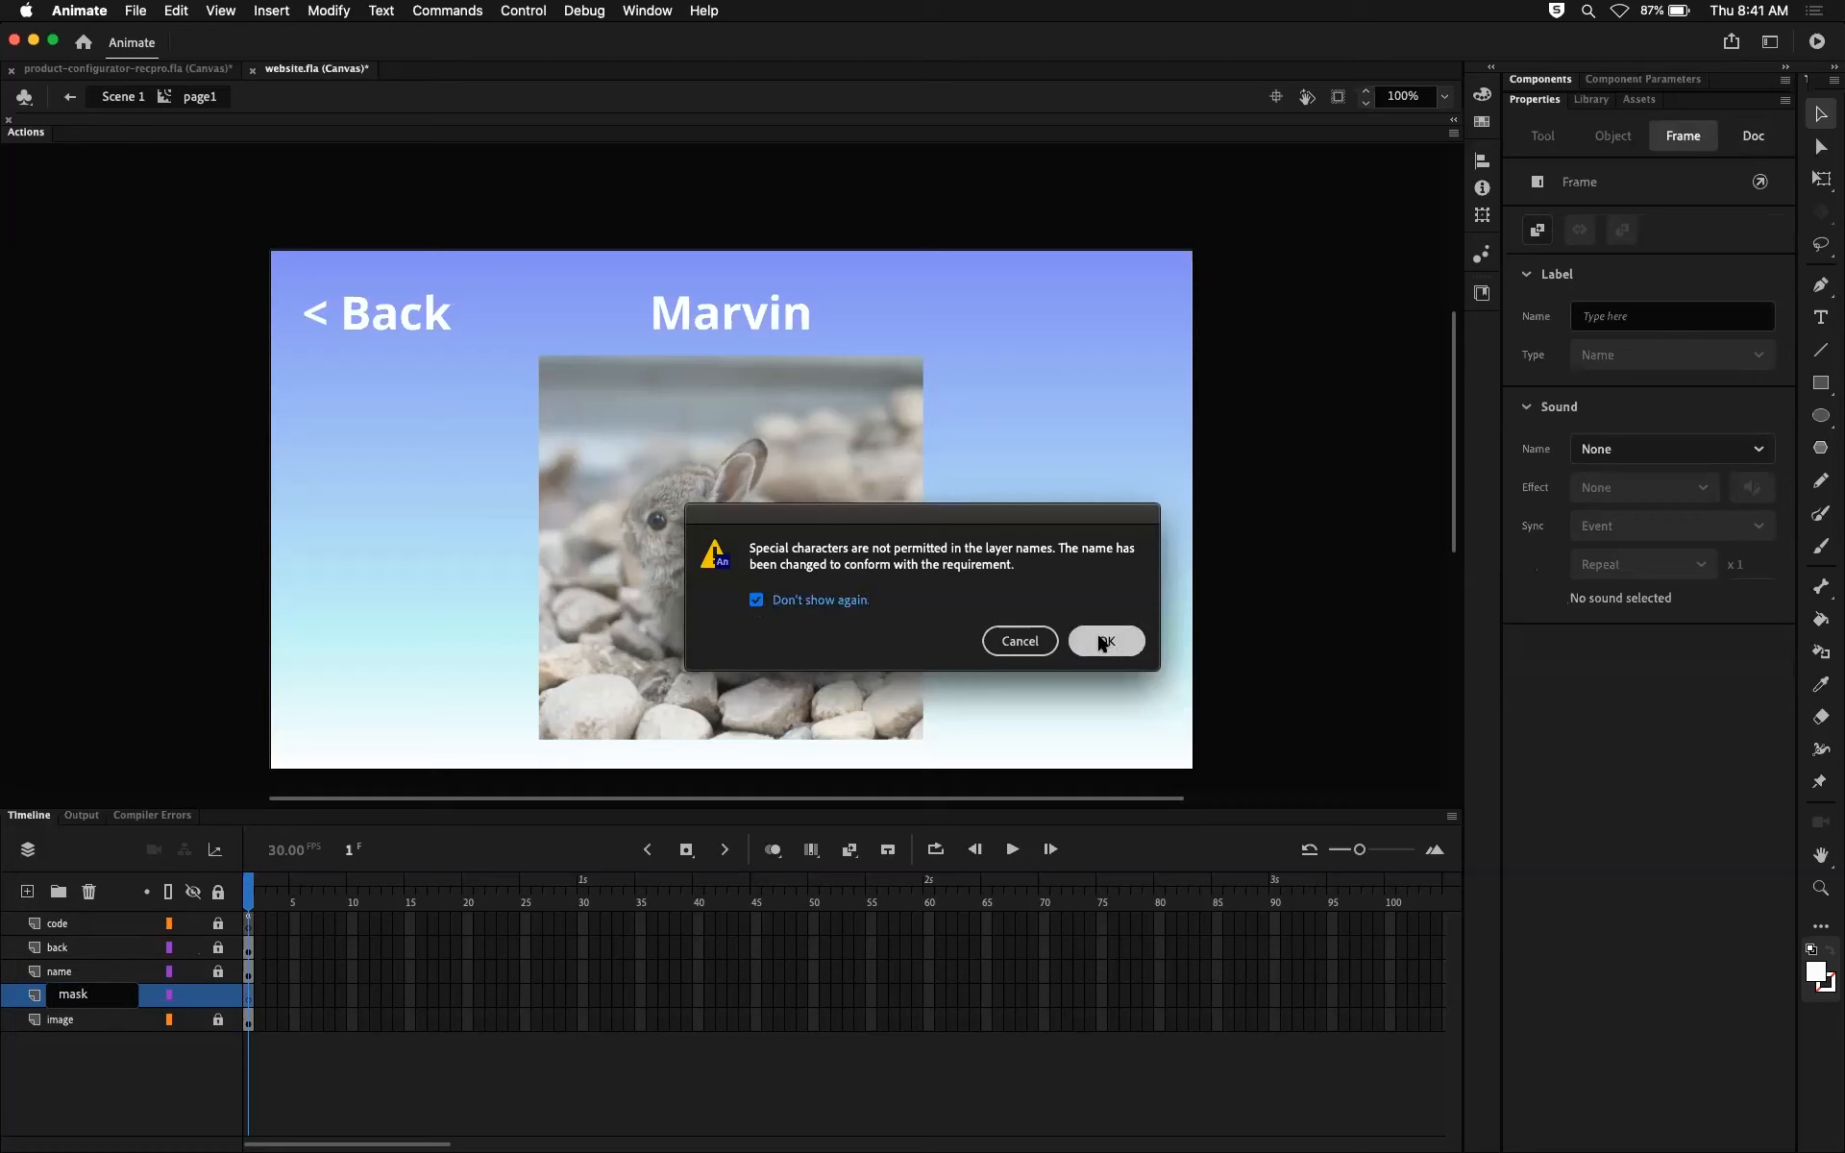
click(1105, 641)
double_click(85, 996)
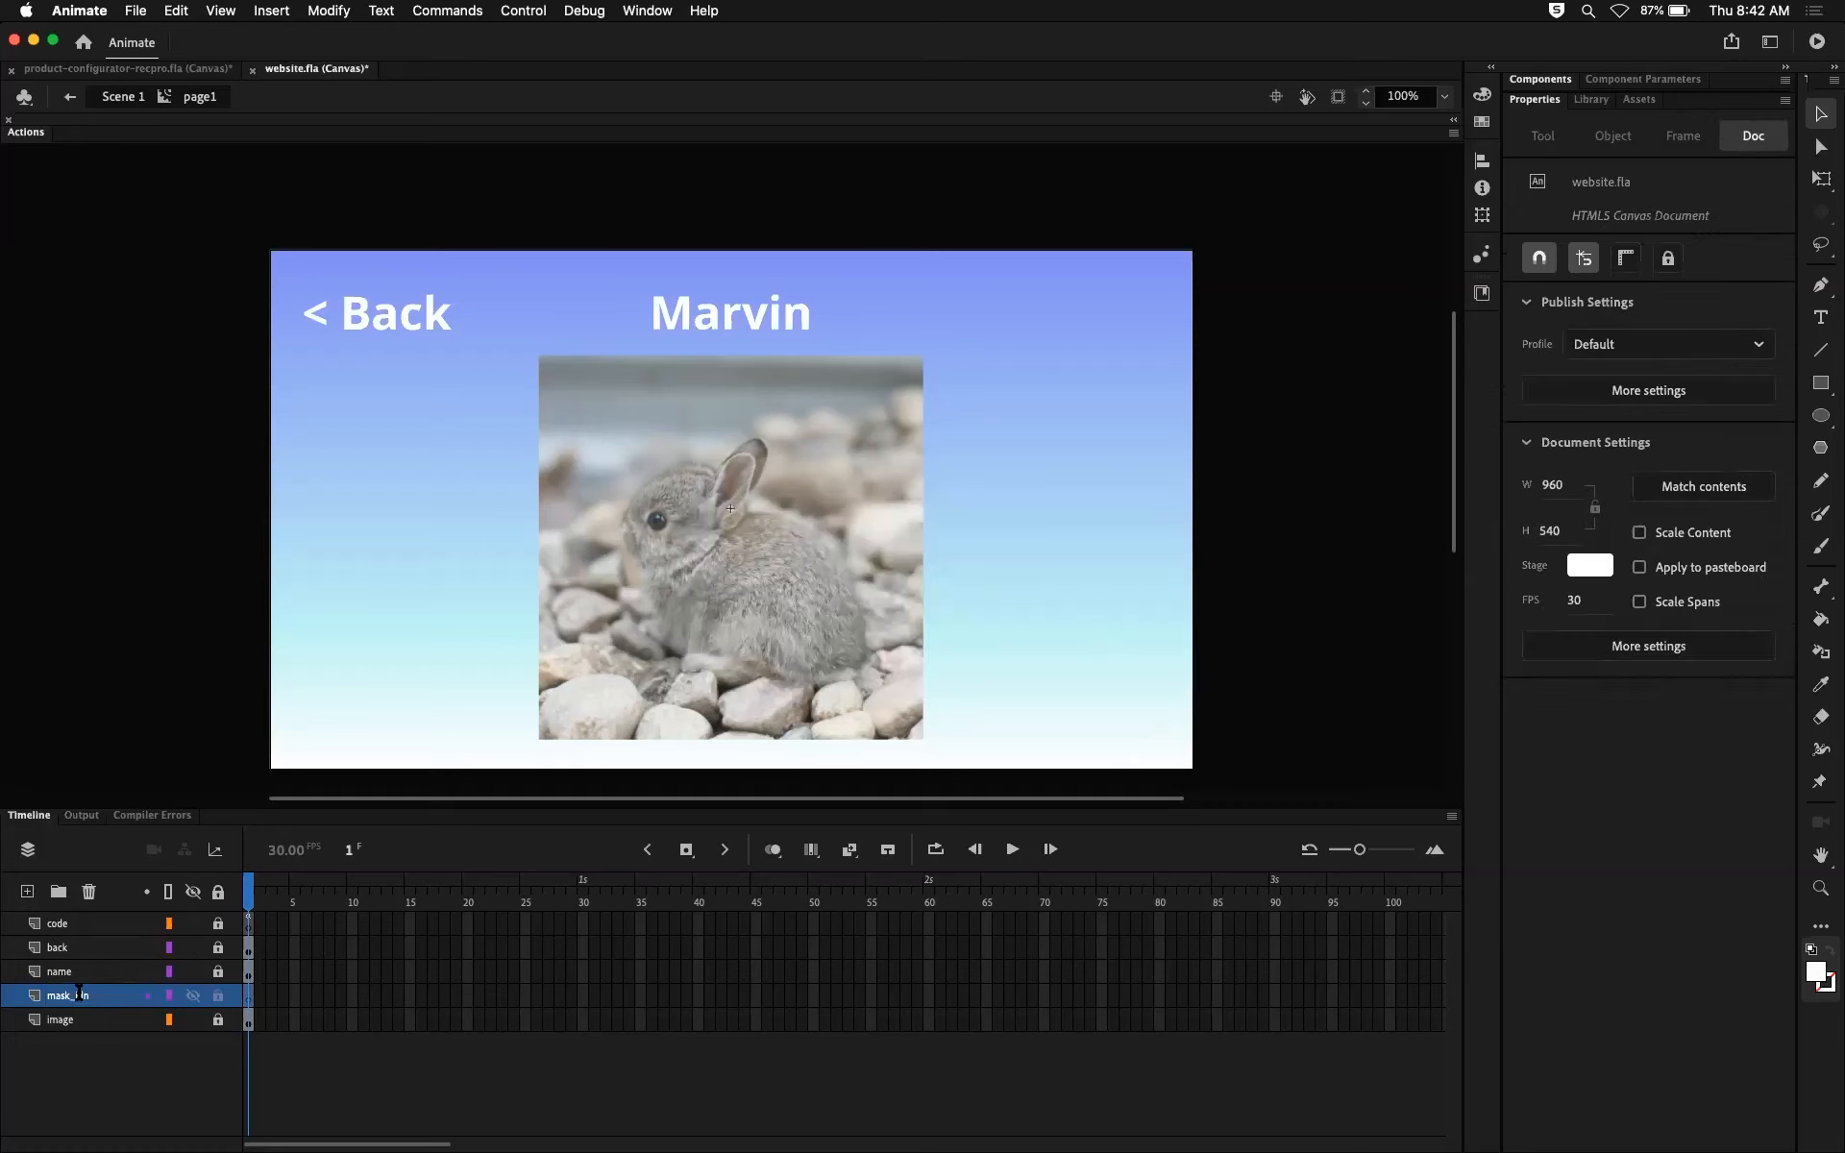
text(imageMask)
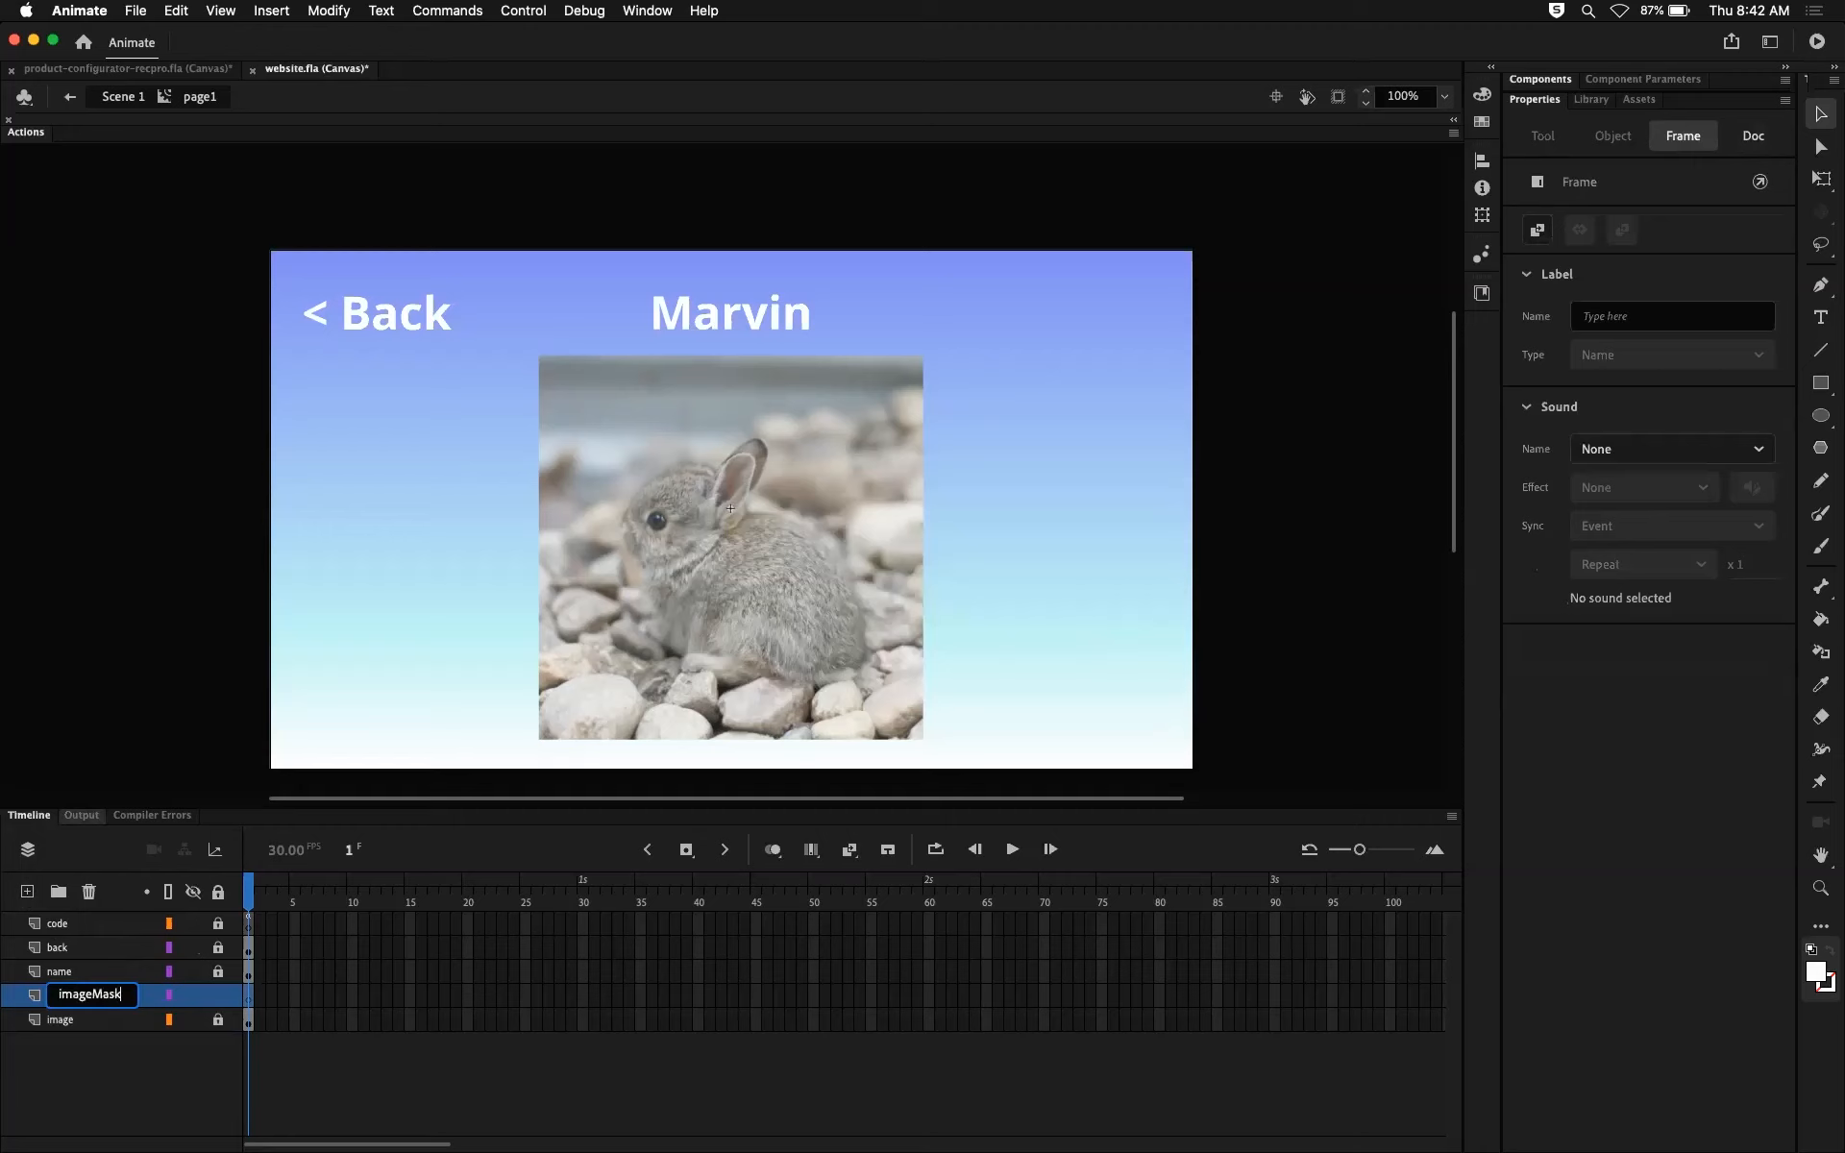
key(Return)
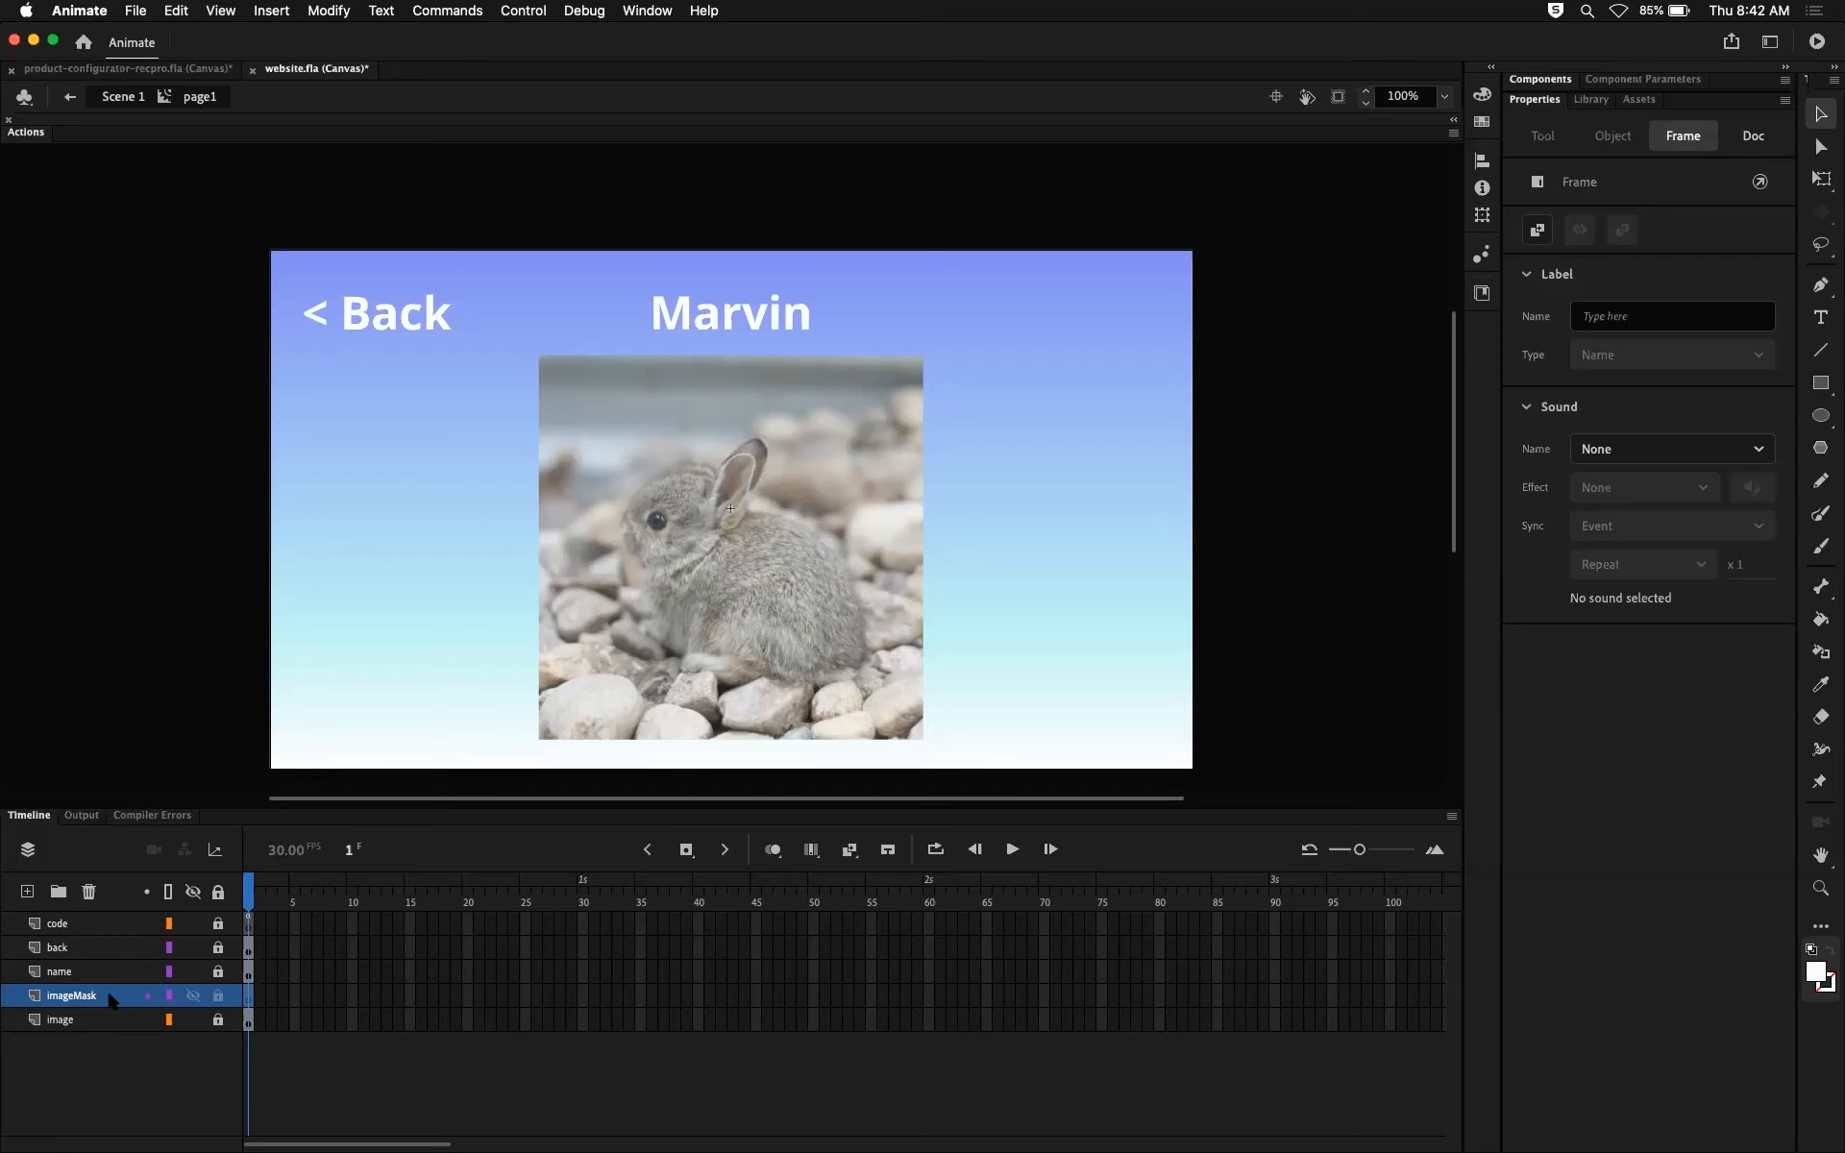
Step: Set up the Rectangle tool with a red fill and a white stroke
click(1823, 383)
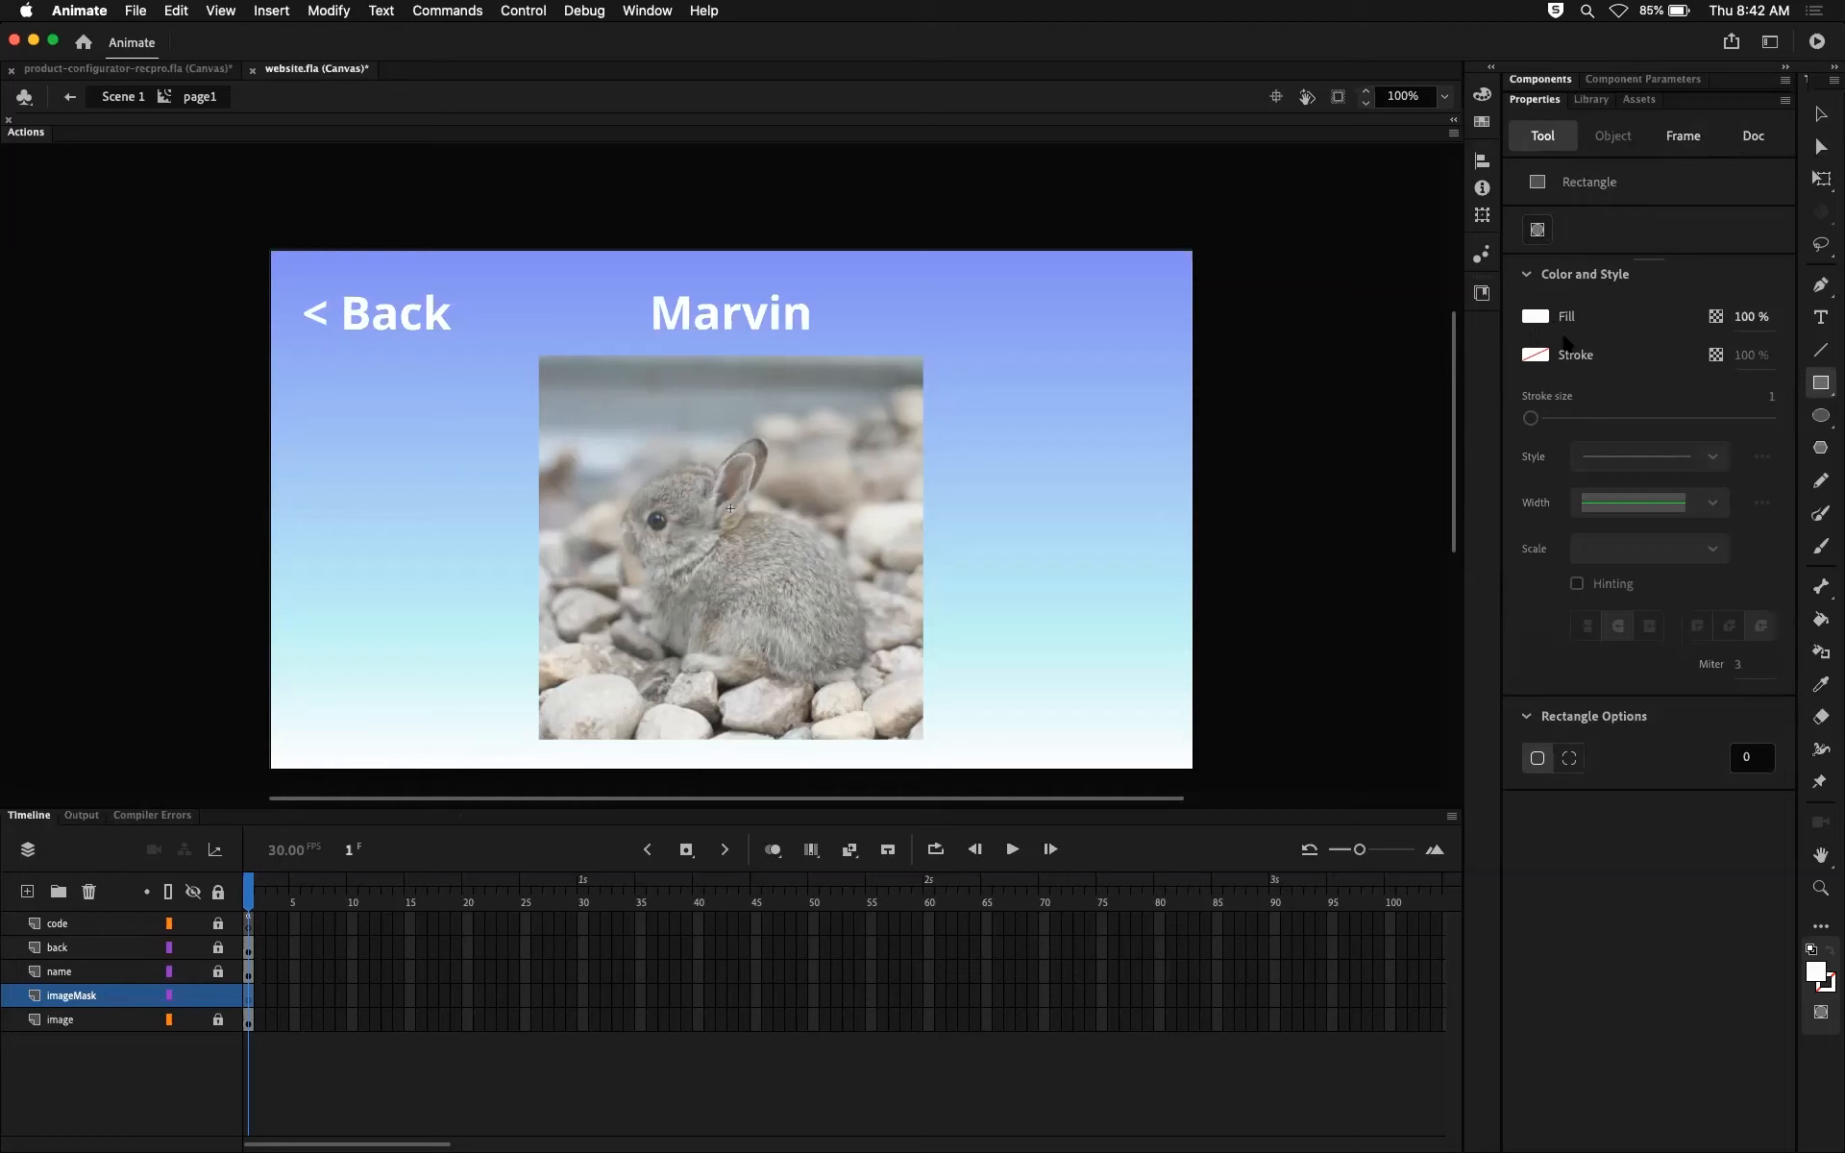
click(1527, 361)
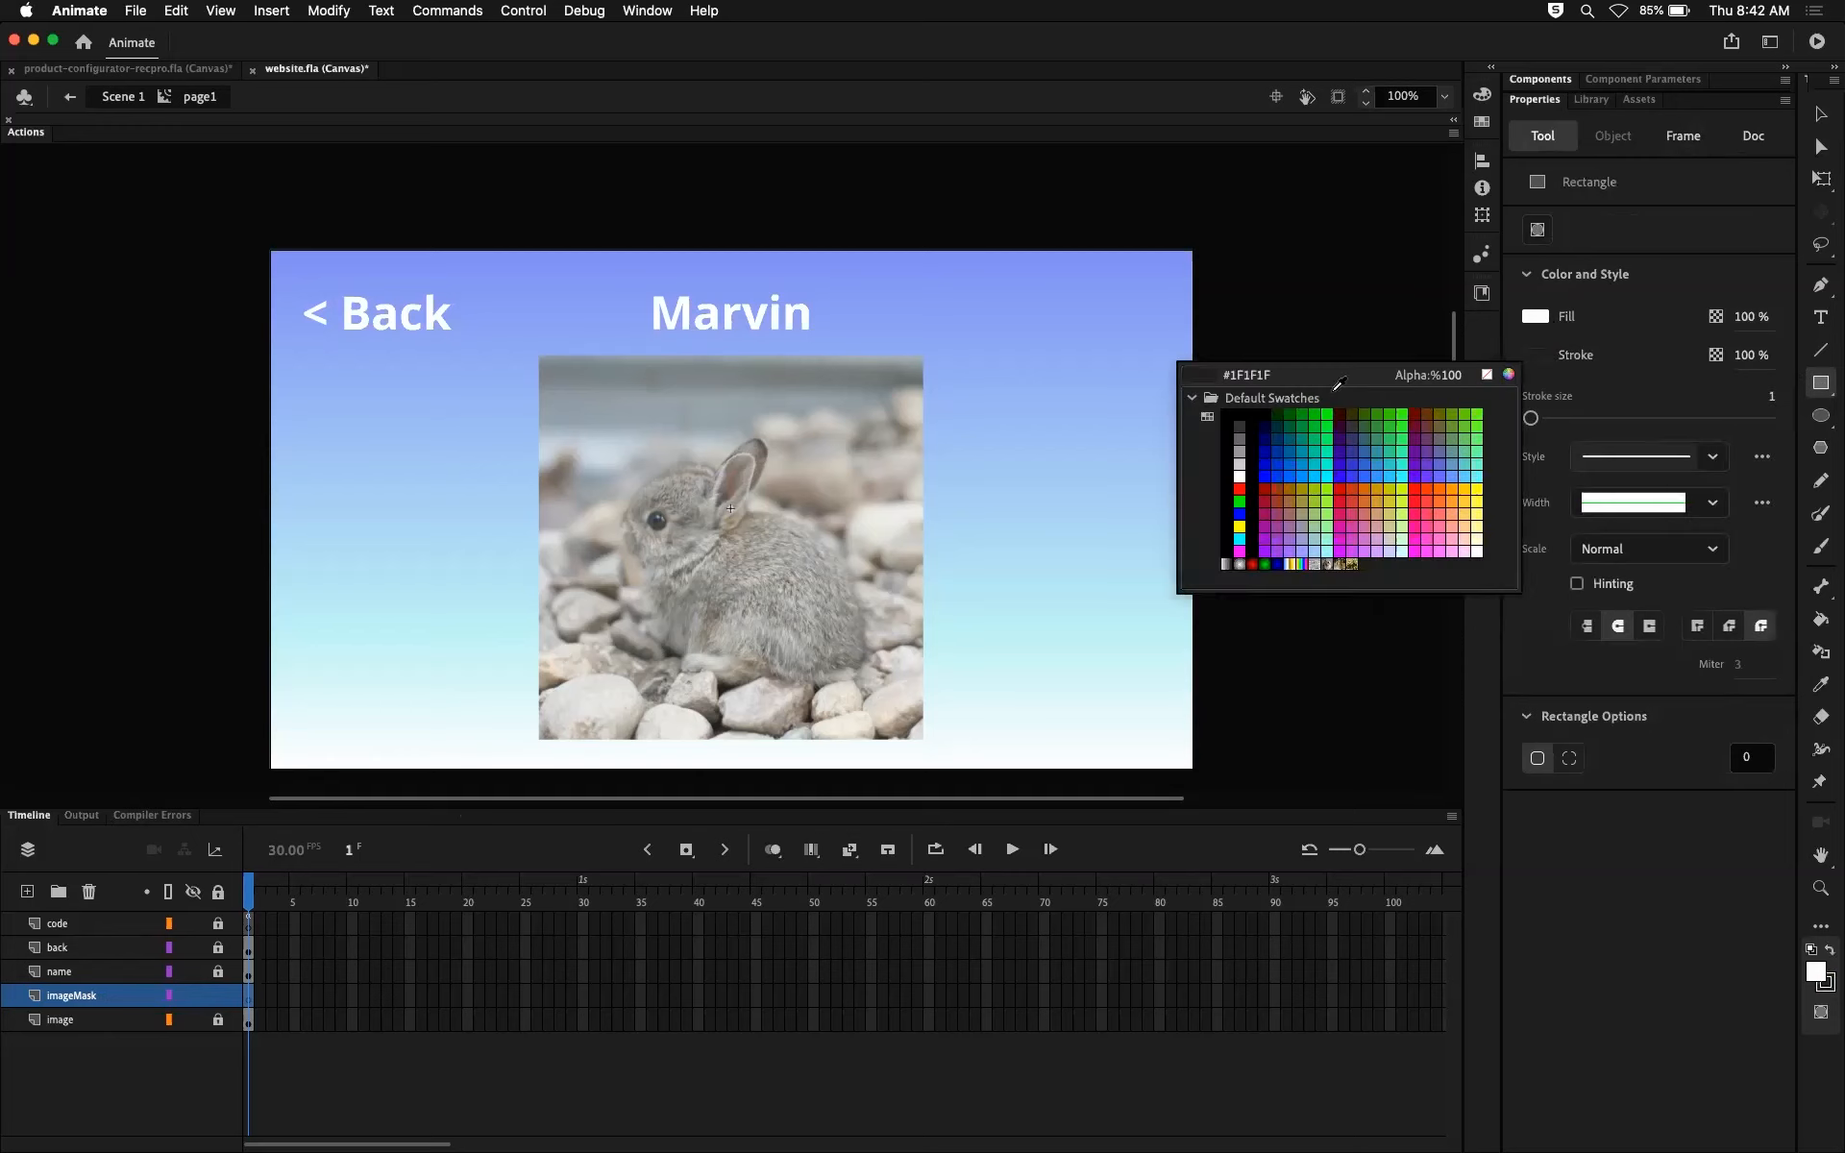
click(1241, 473)
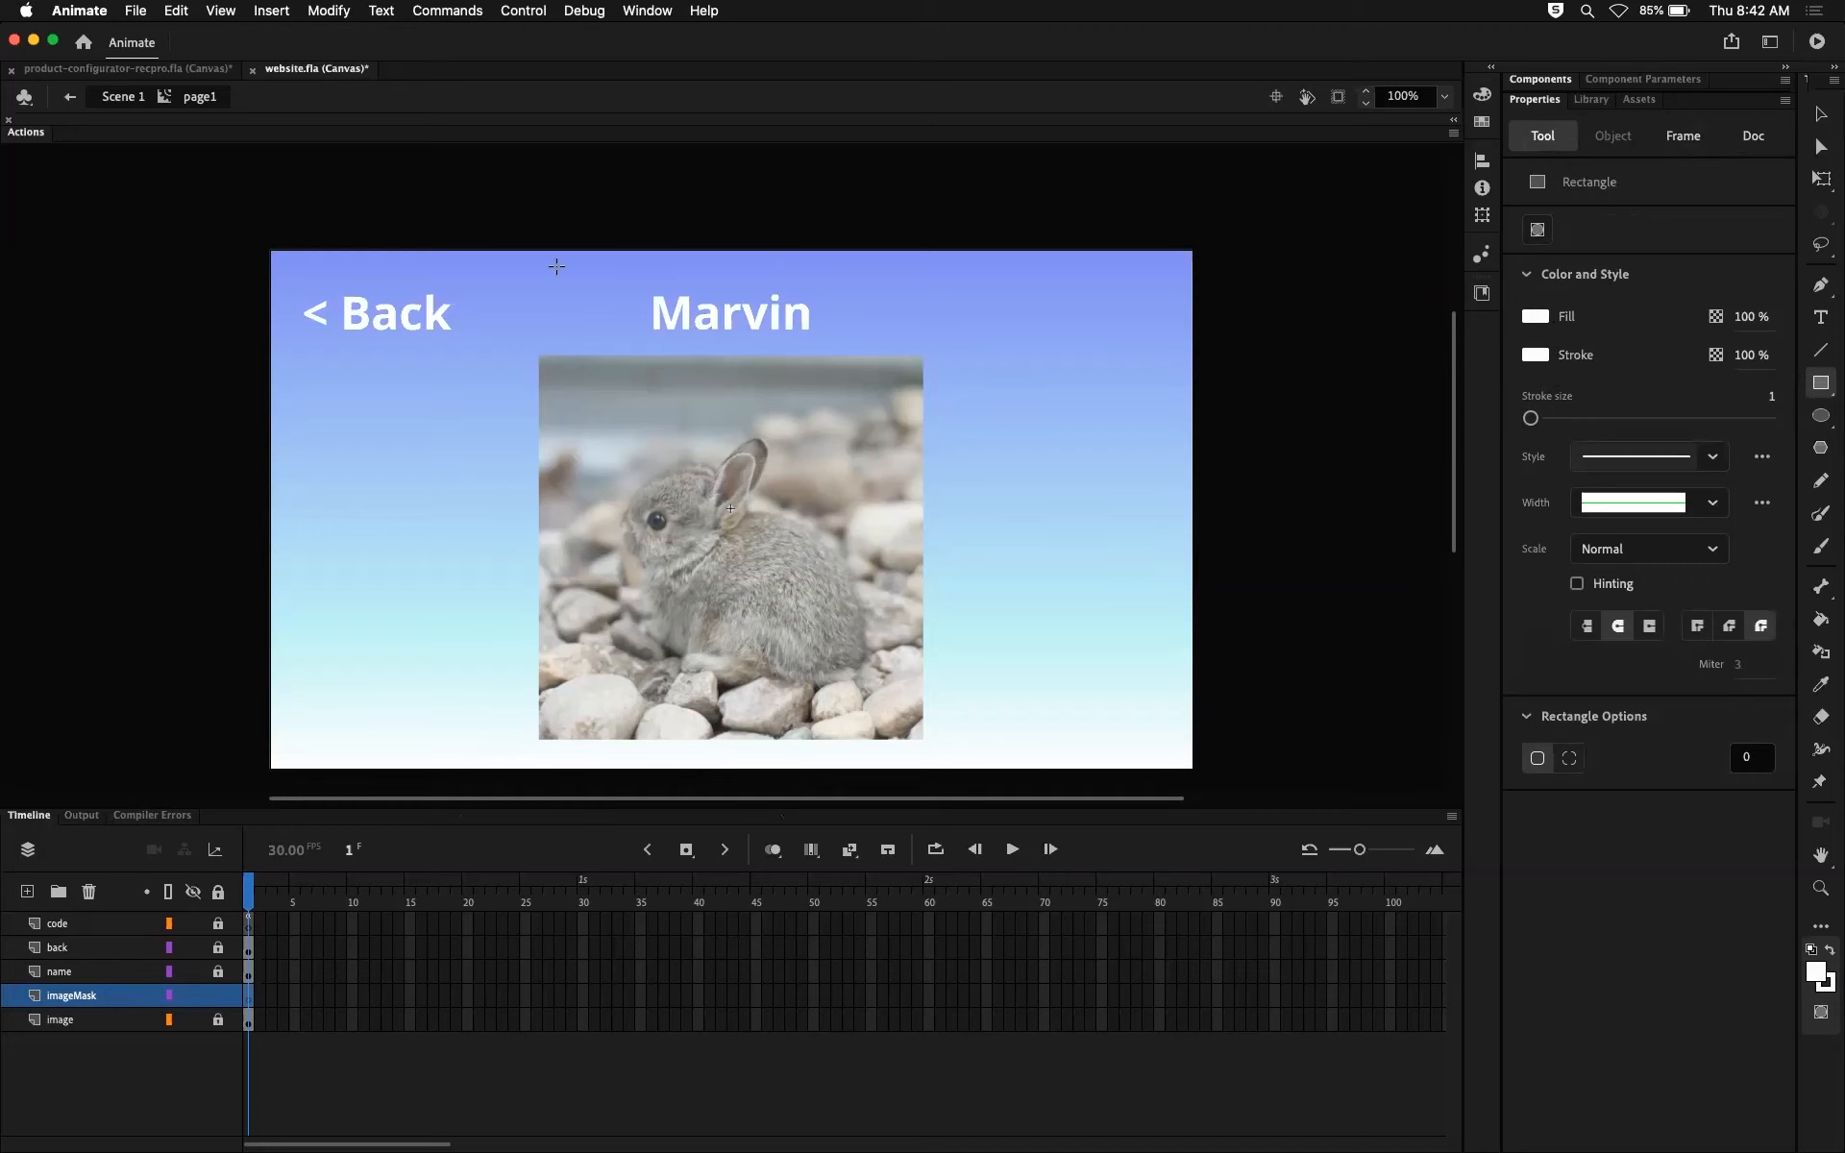
click(1534, 356)
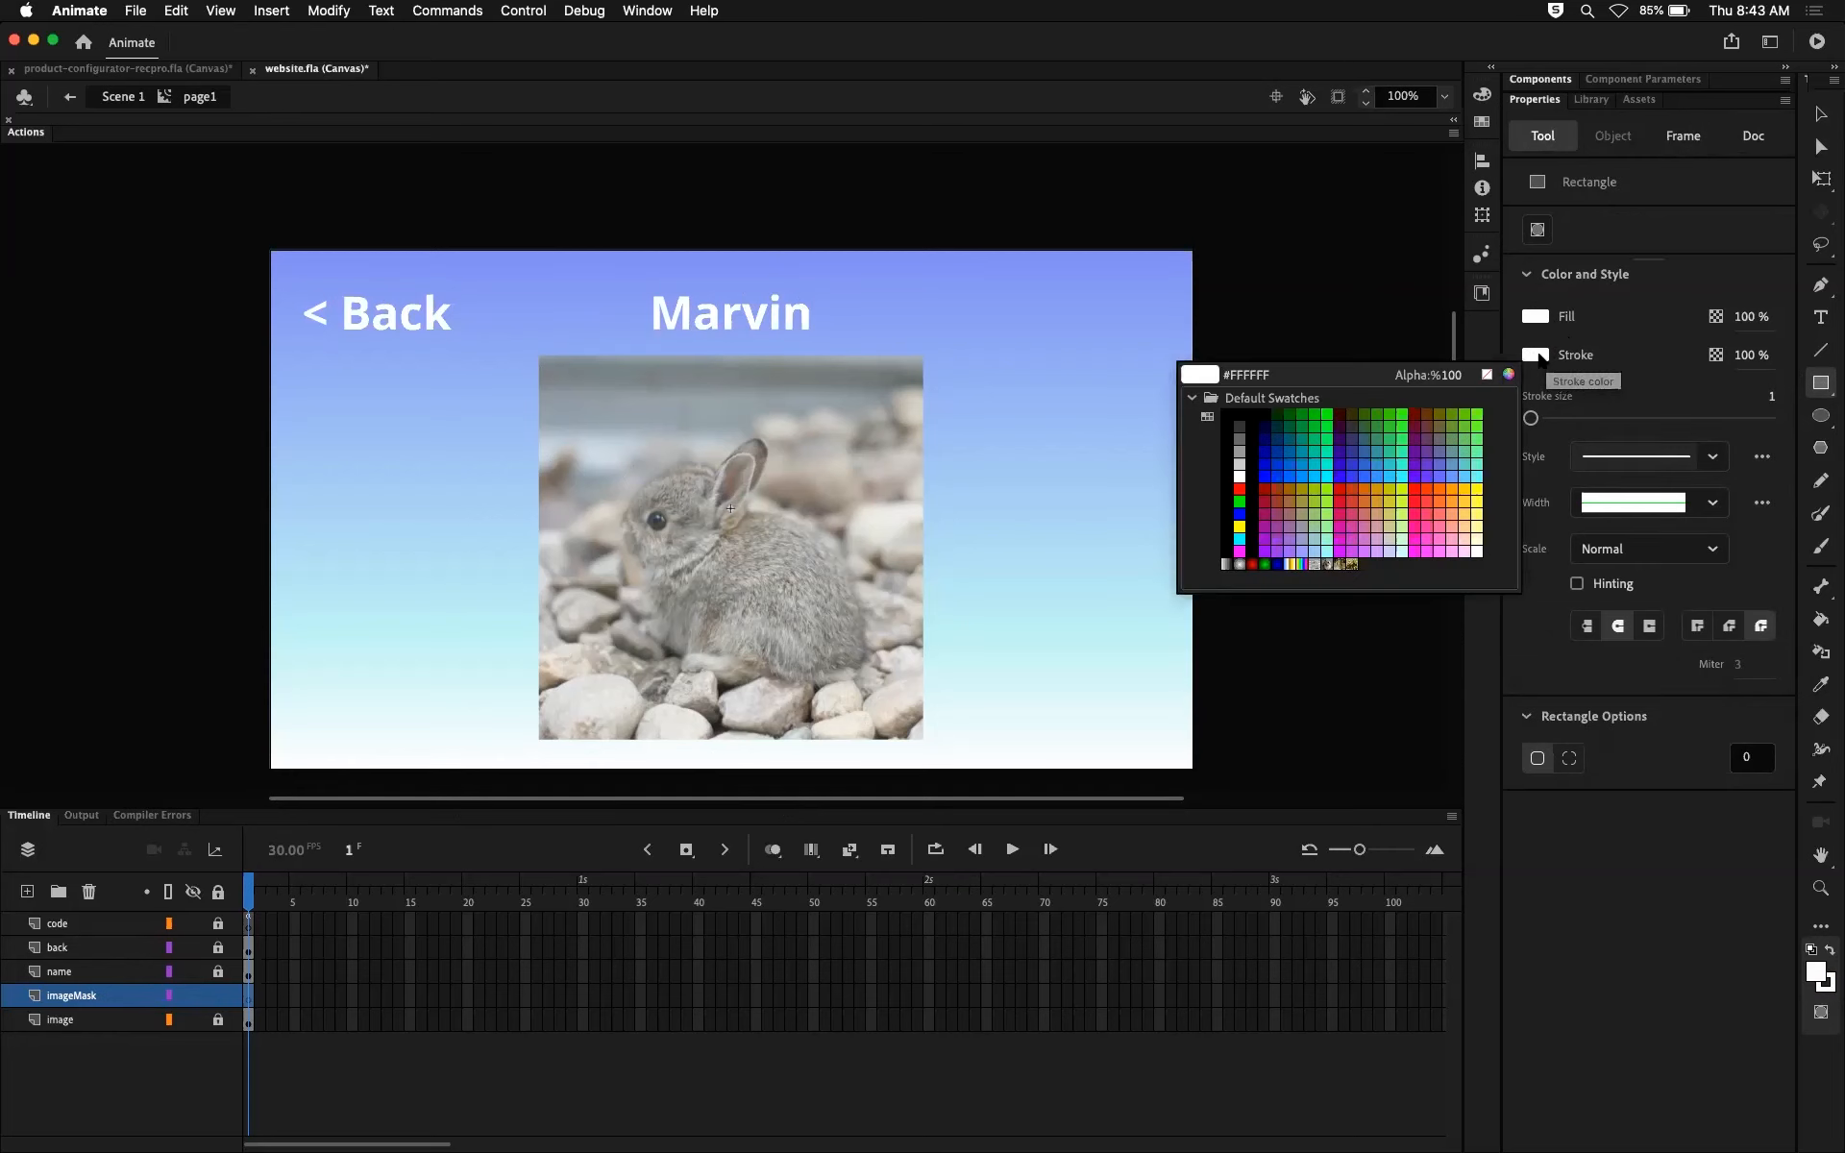
click(1540, 359)
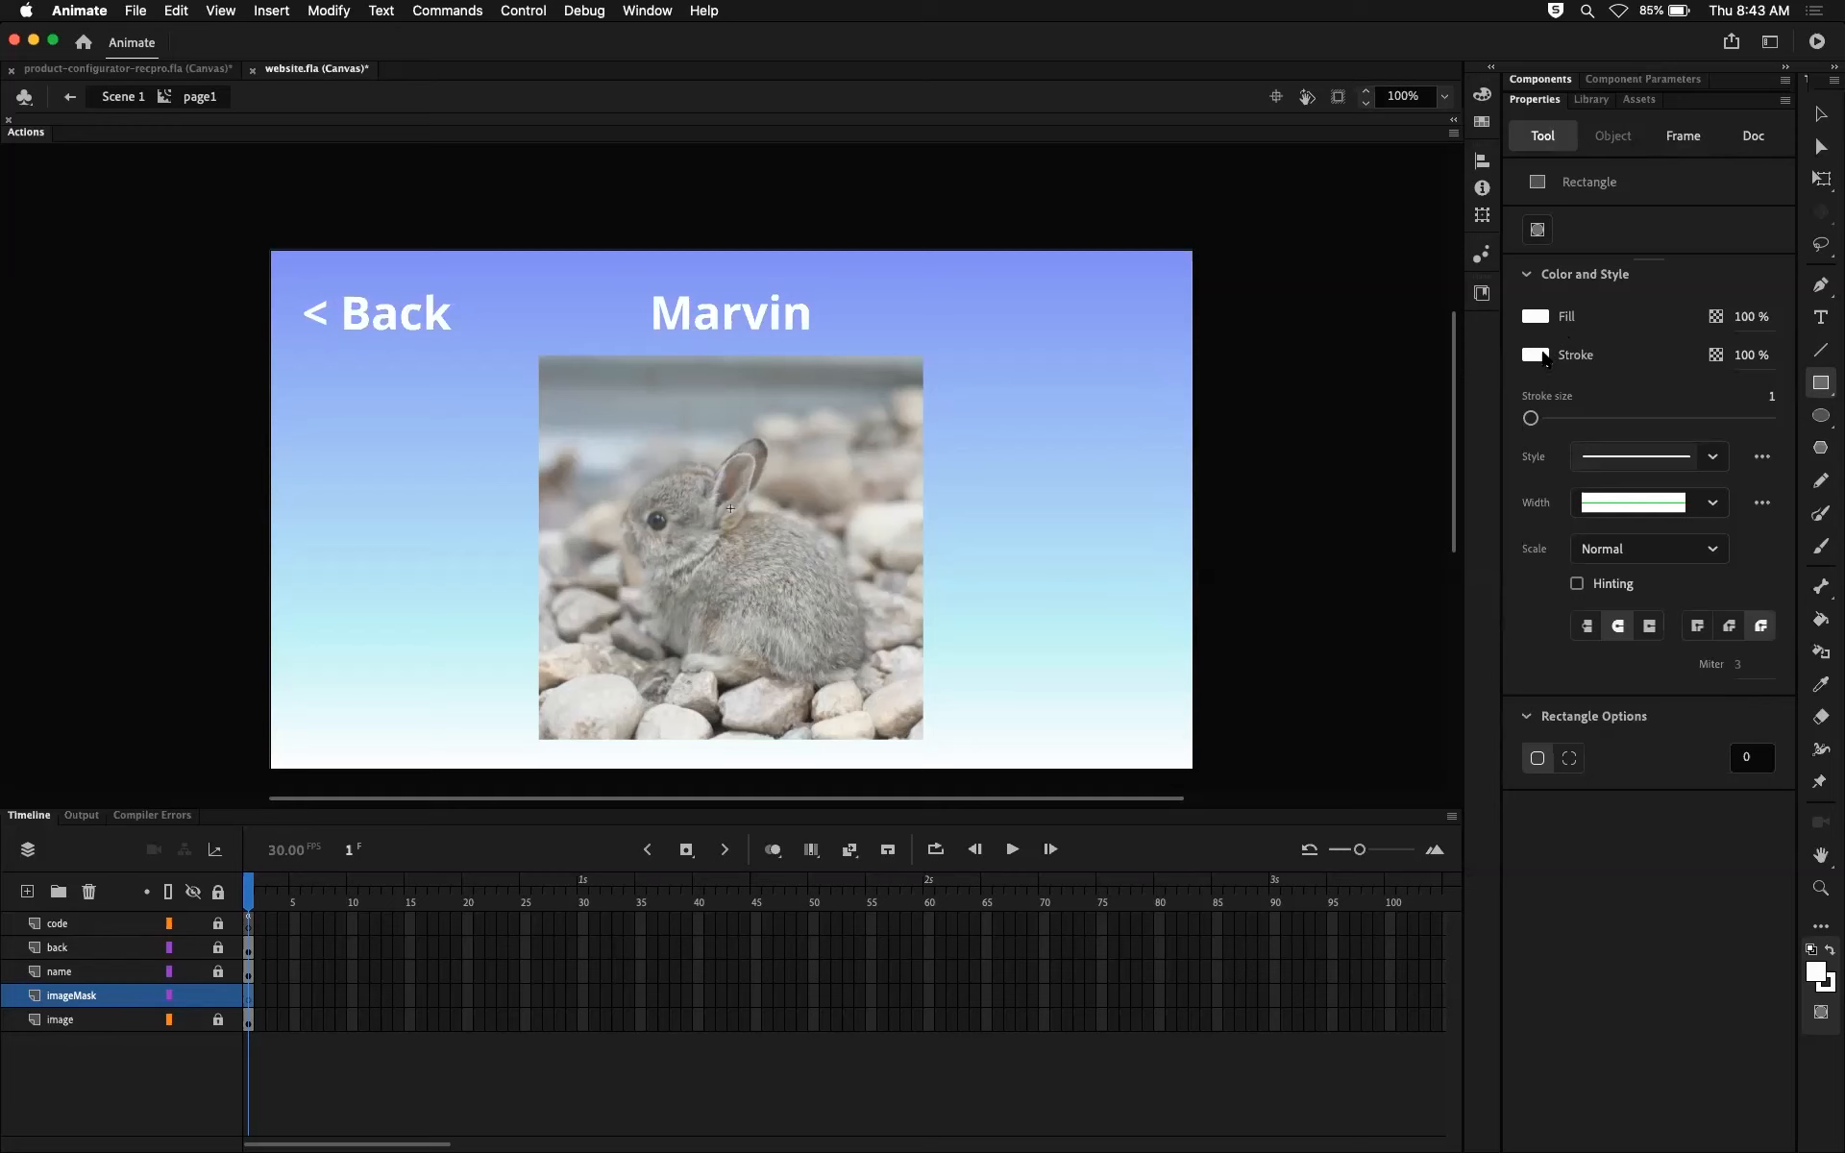
click(1543, 356)
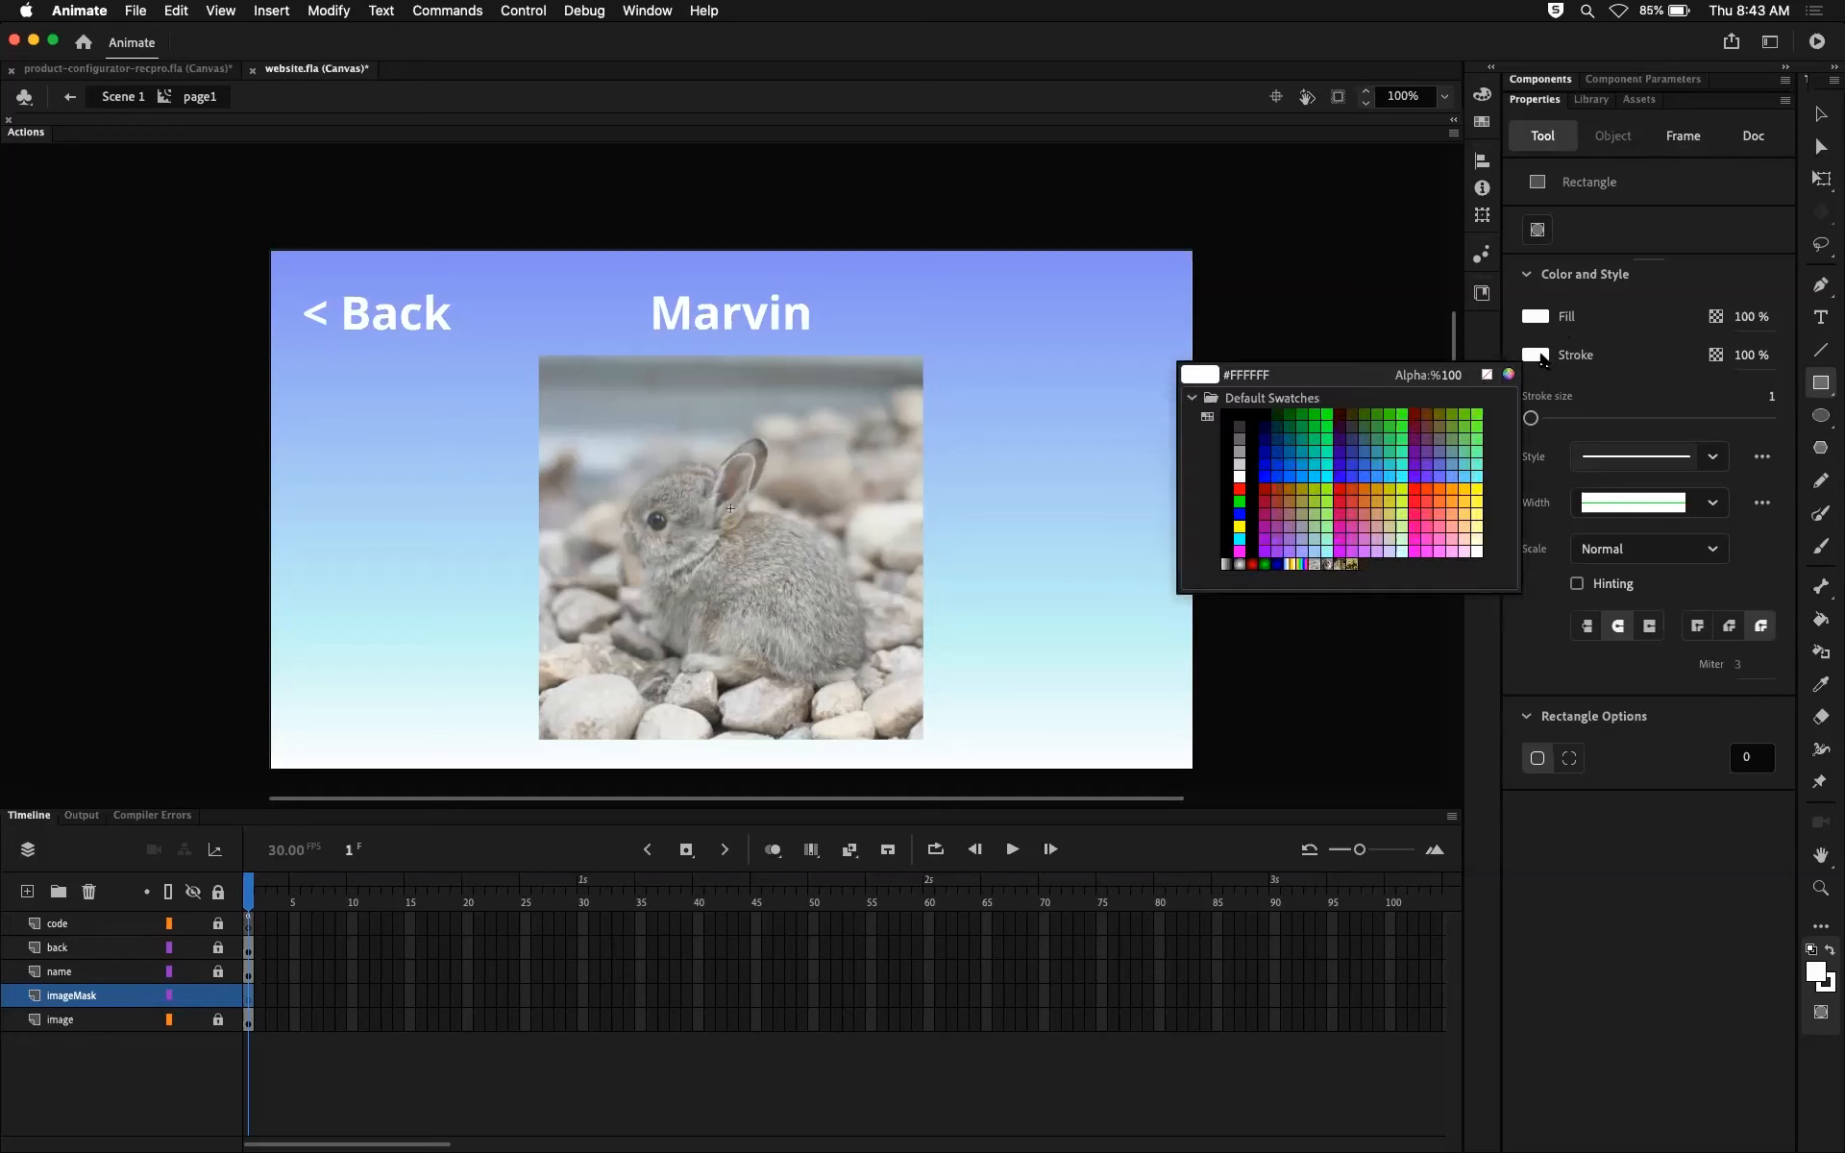
click(1238, 487)
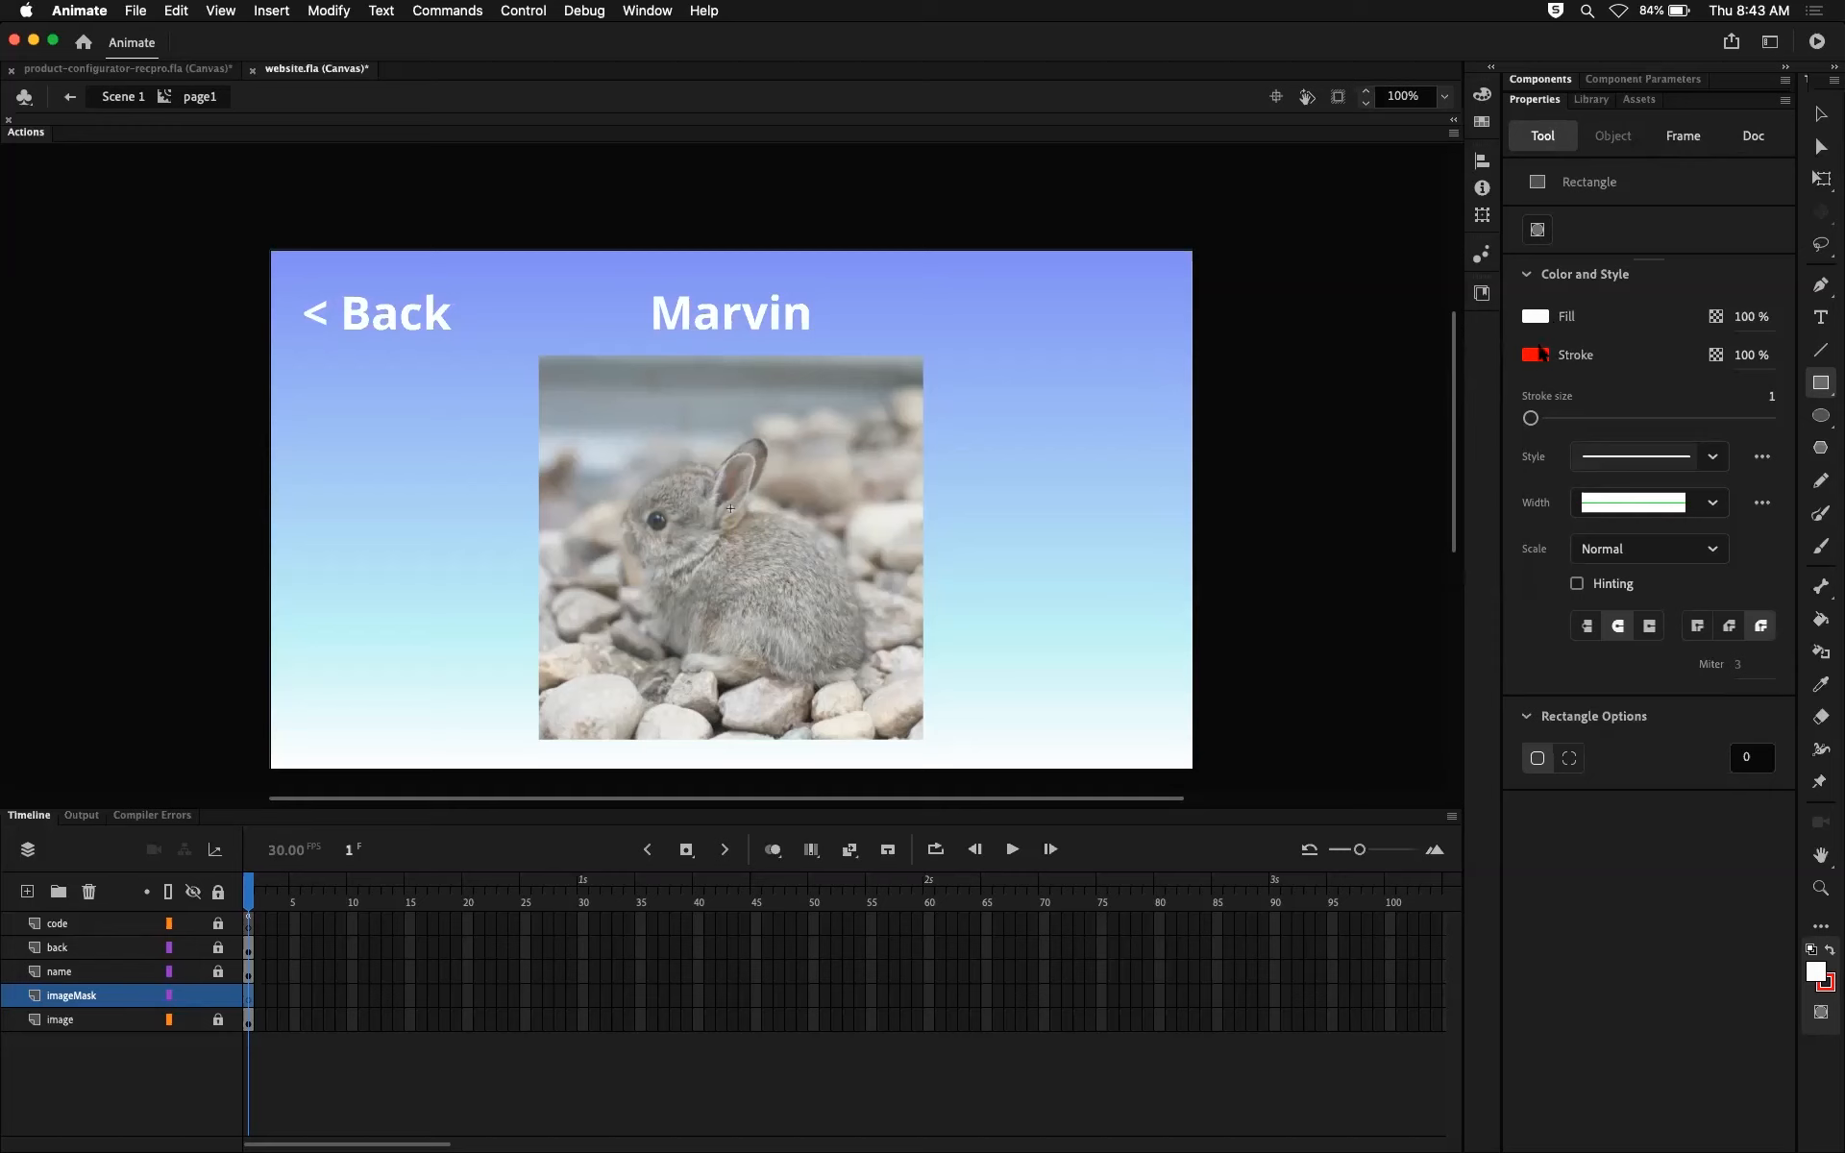
click(1533, 317)
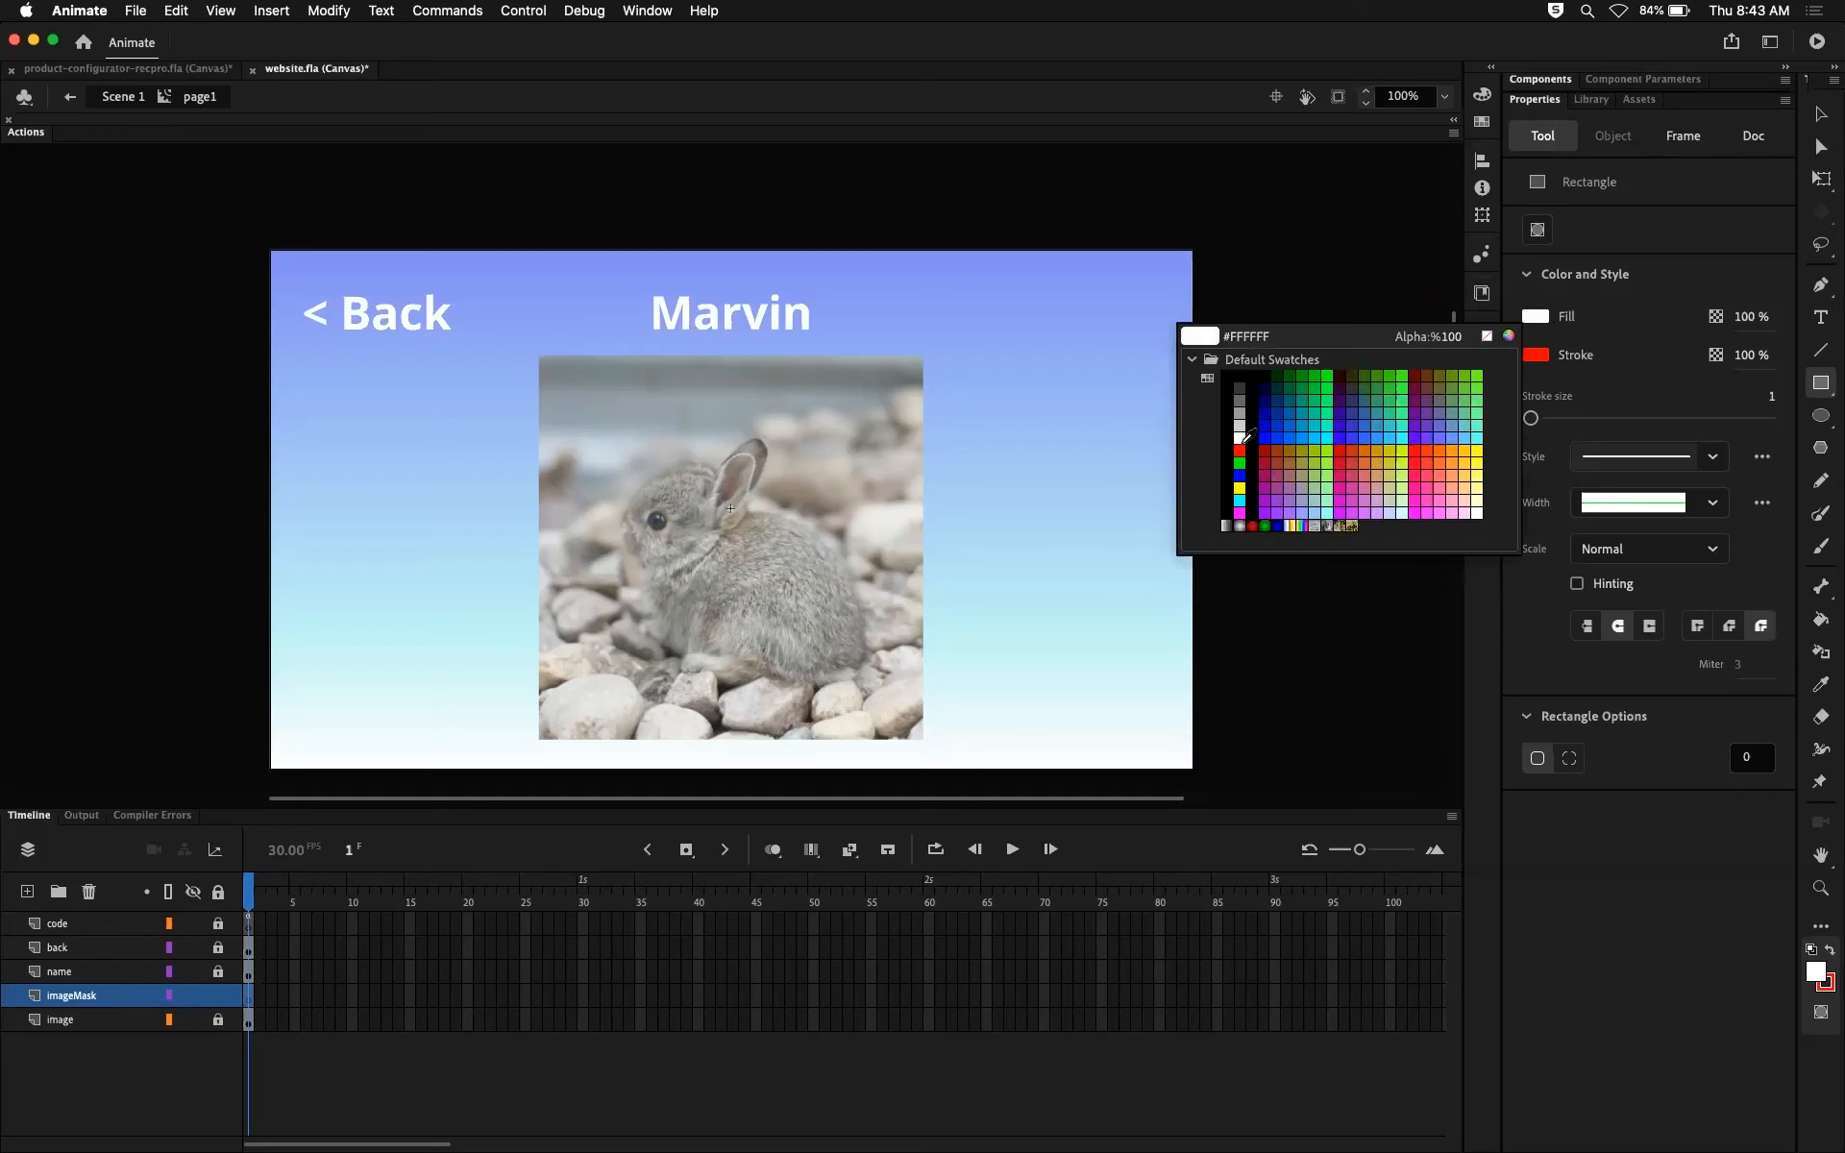
click(1535, 356)
click(1535, 356)
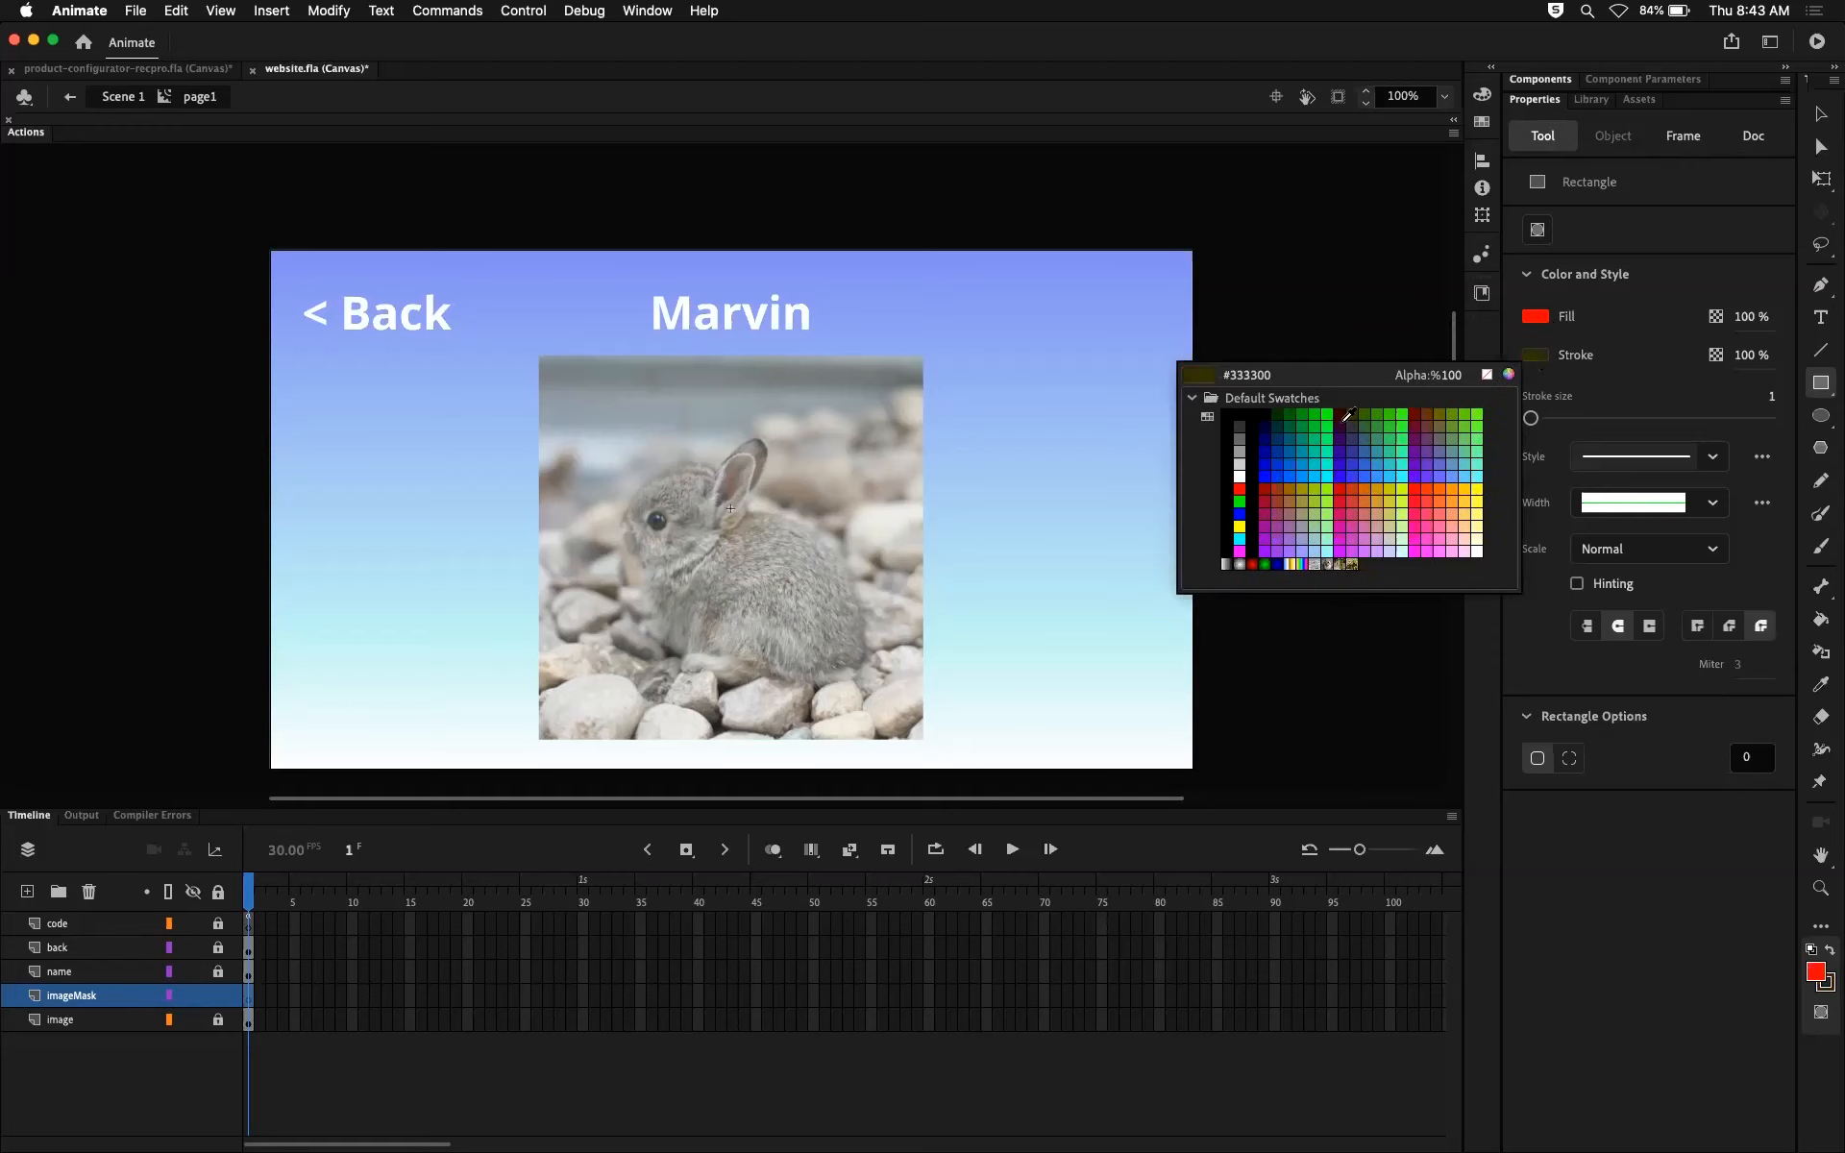
click(1241, 466)
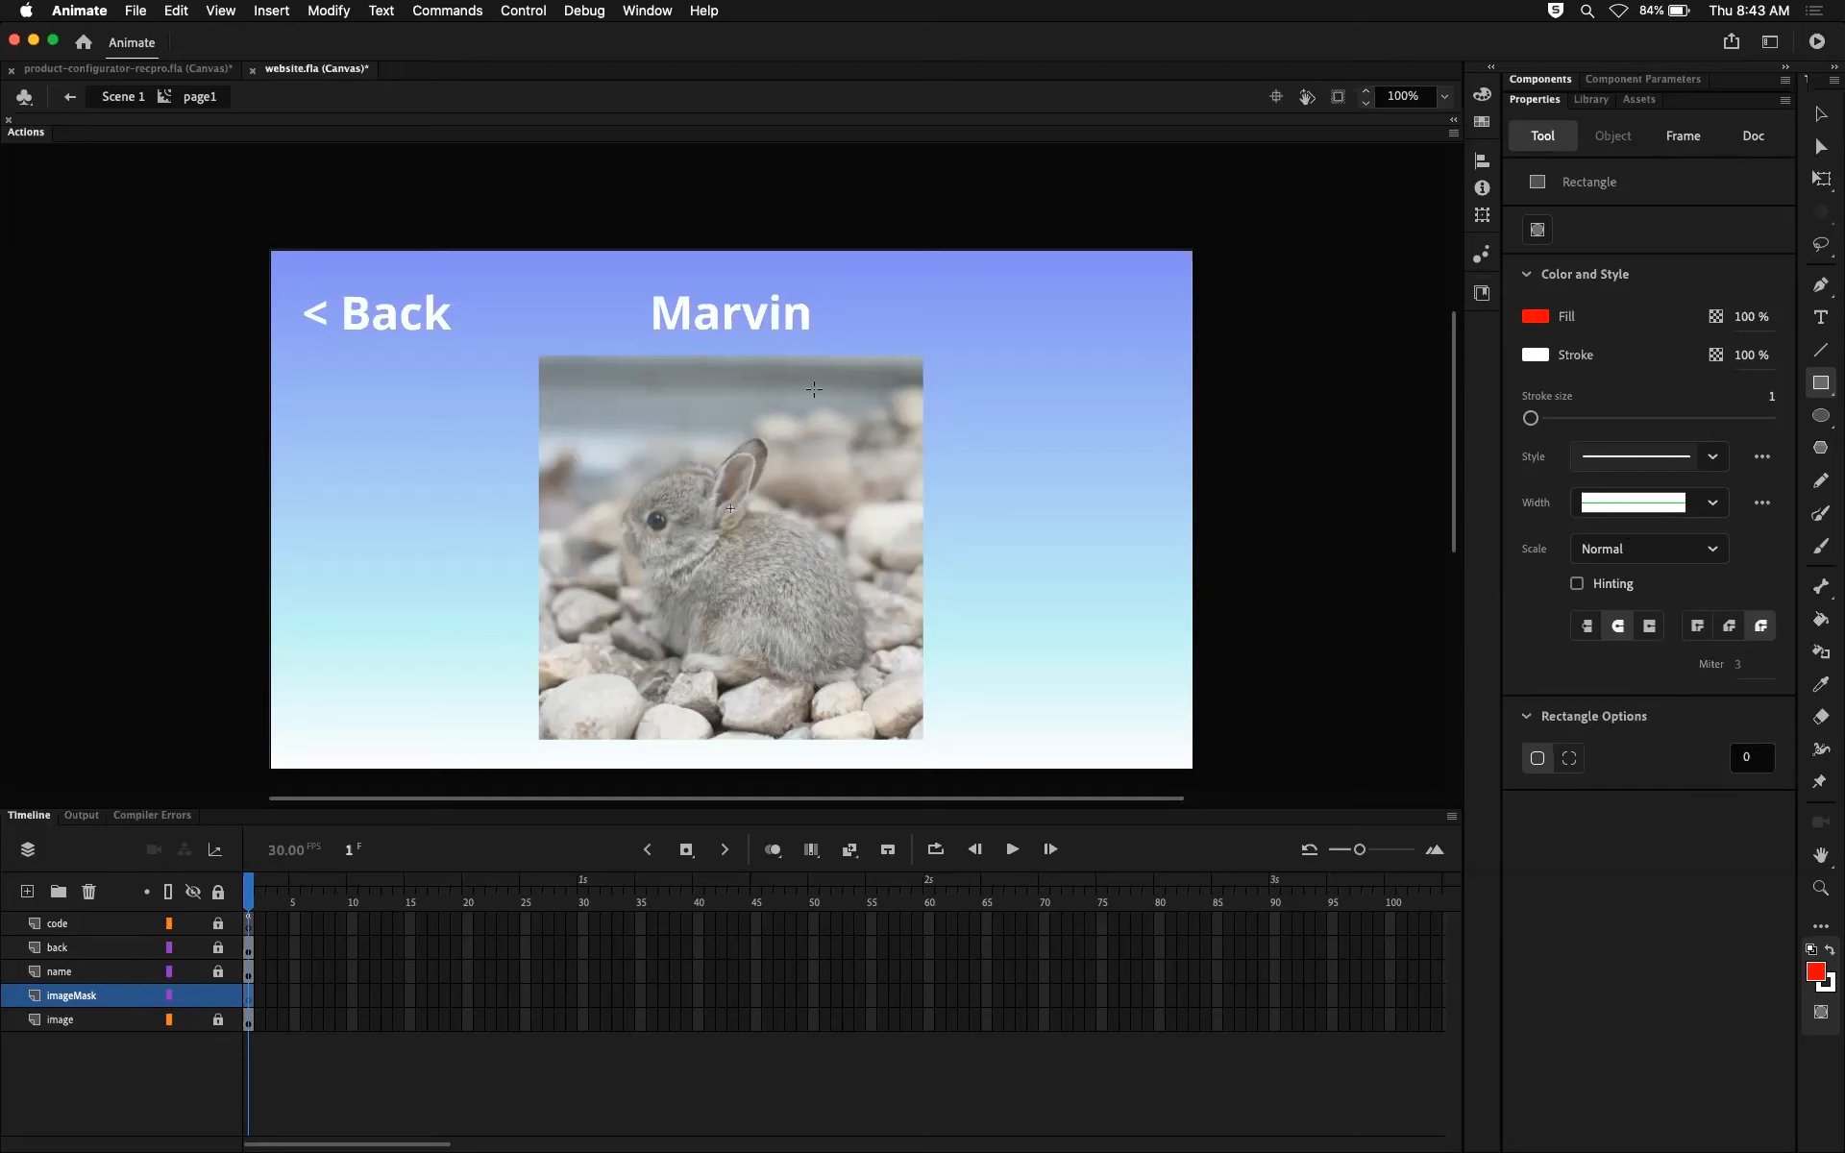
Step: Draw a rectangle with a corner radius of 20 on the imageMask layer, overlapping the right edge of the rabbit photo
click(1751, 757)
text(2)
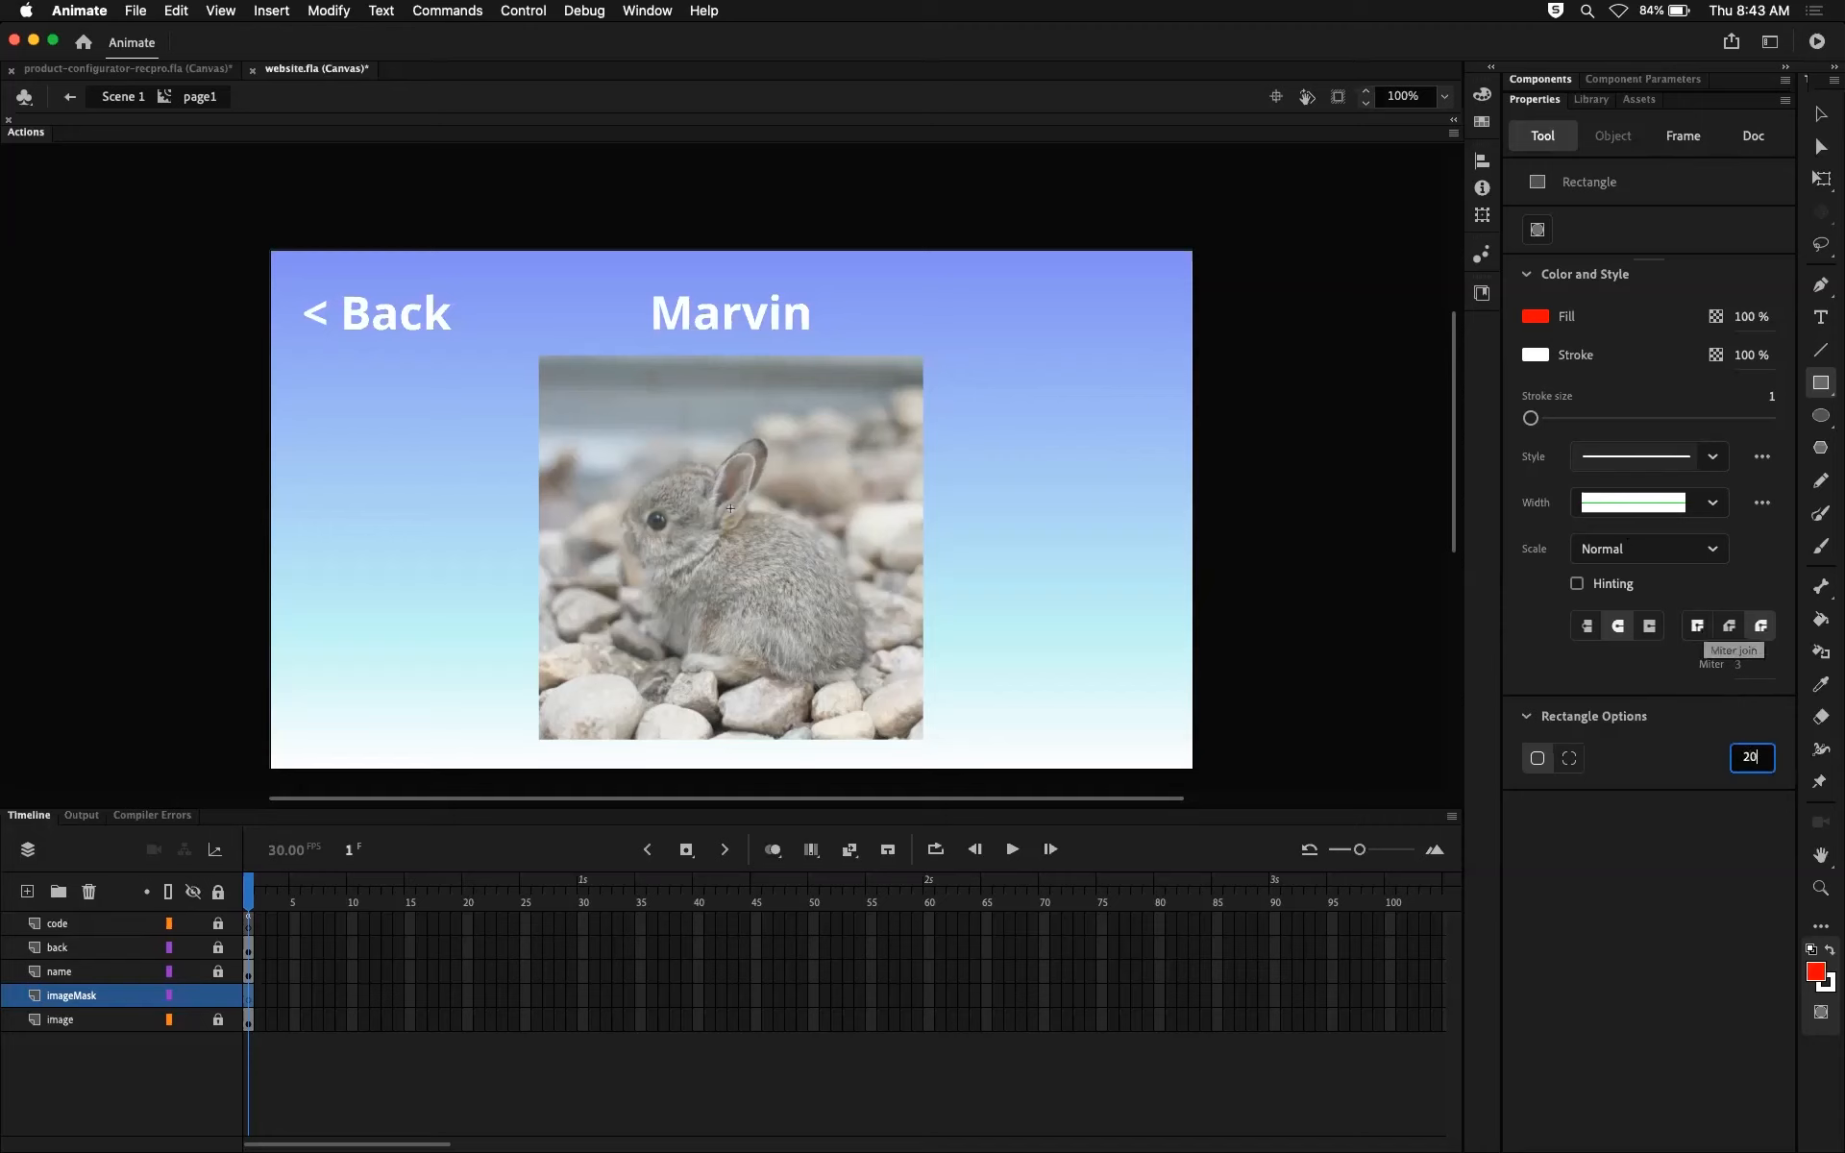
key(Return)
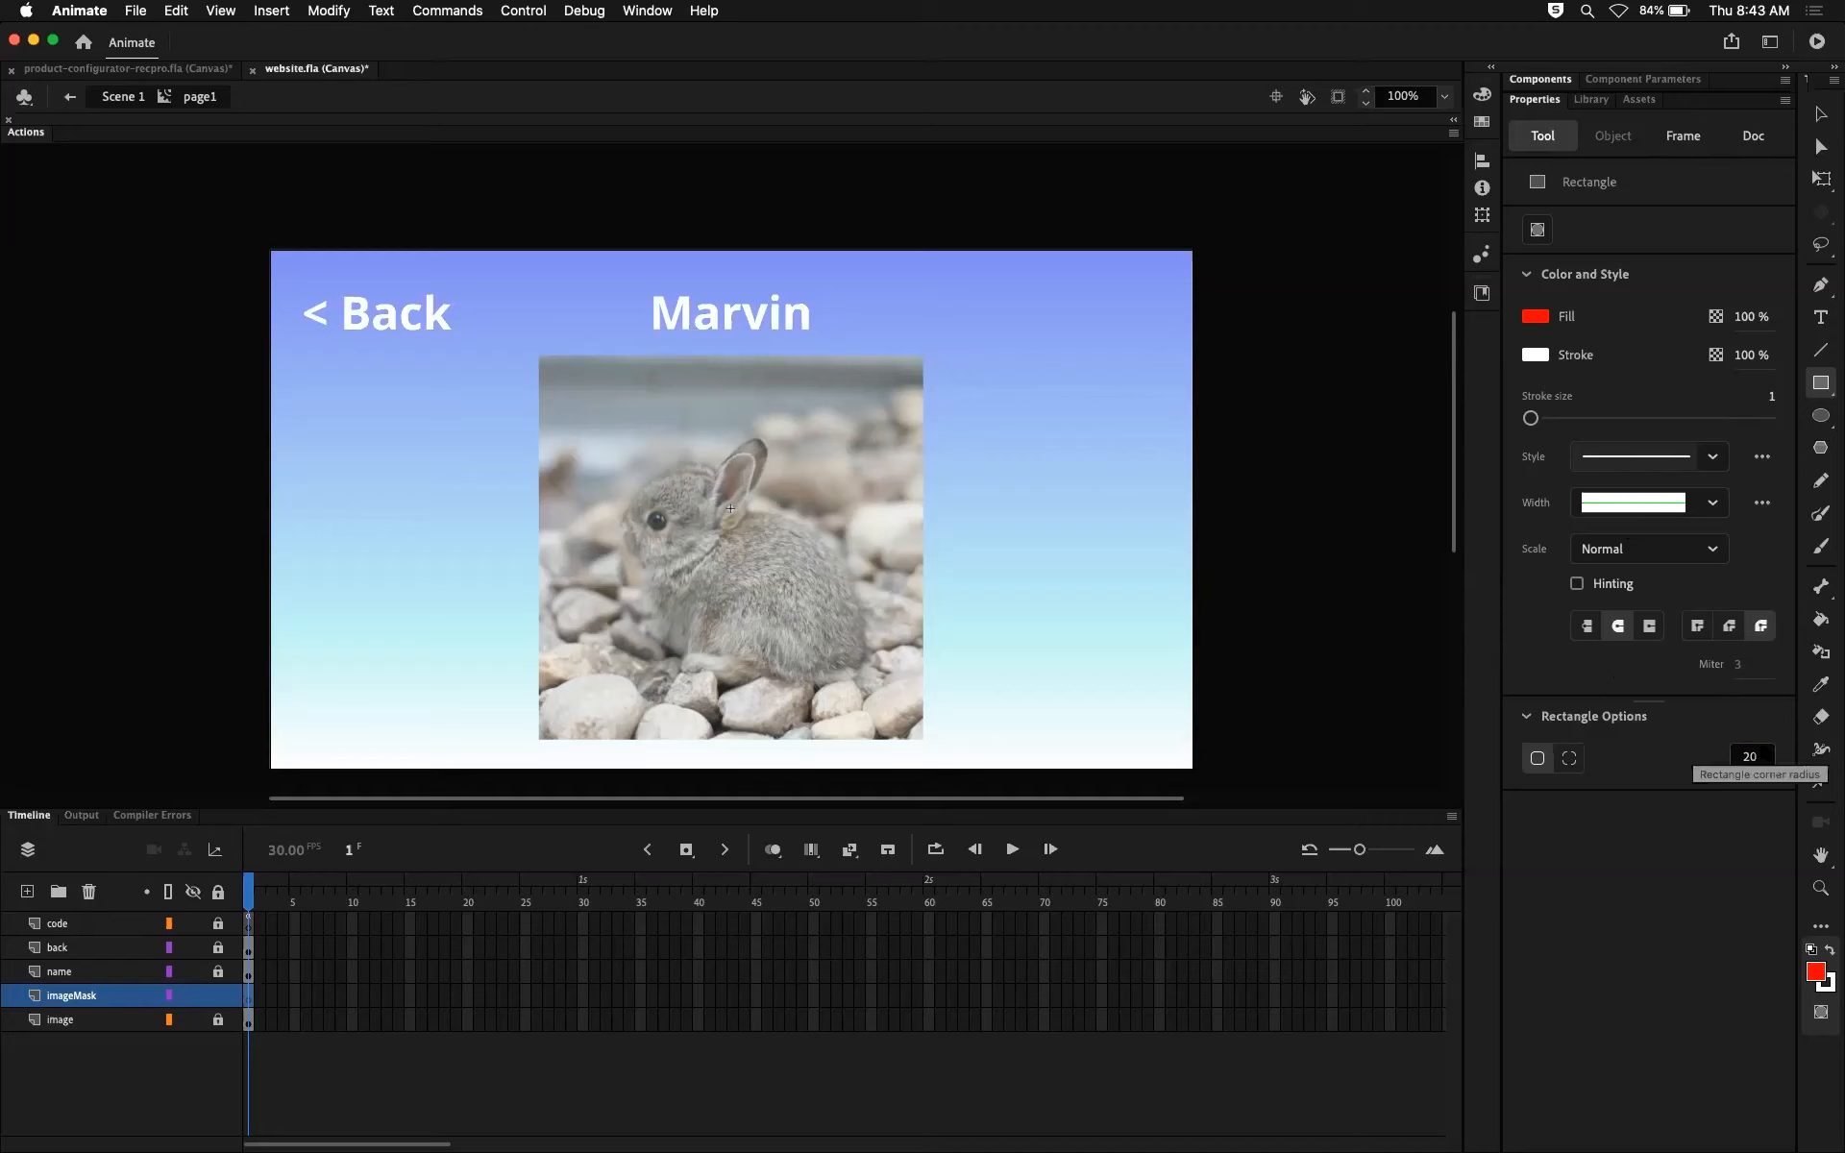
mouse_move(870, 347)
mouse_down()
mouse_move(1117, 599)
mouse_move(1168, 604)
mouse_up()
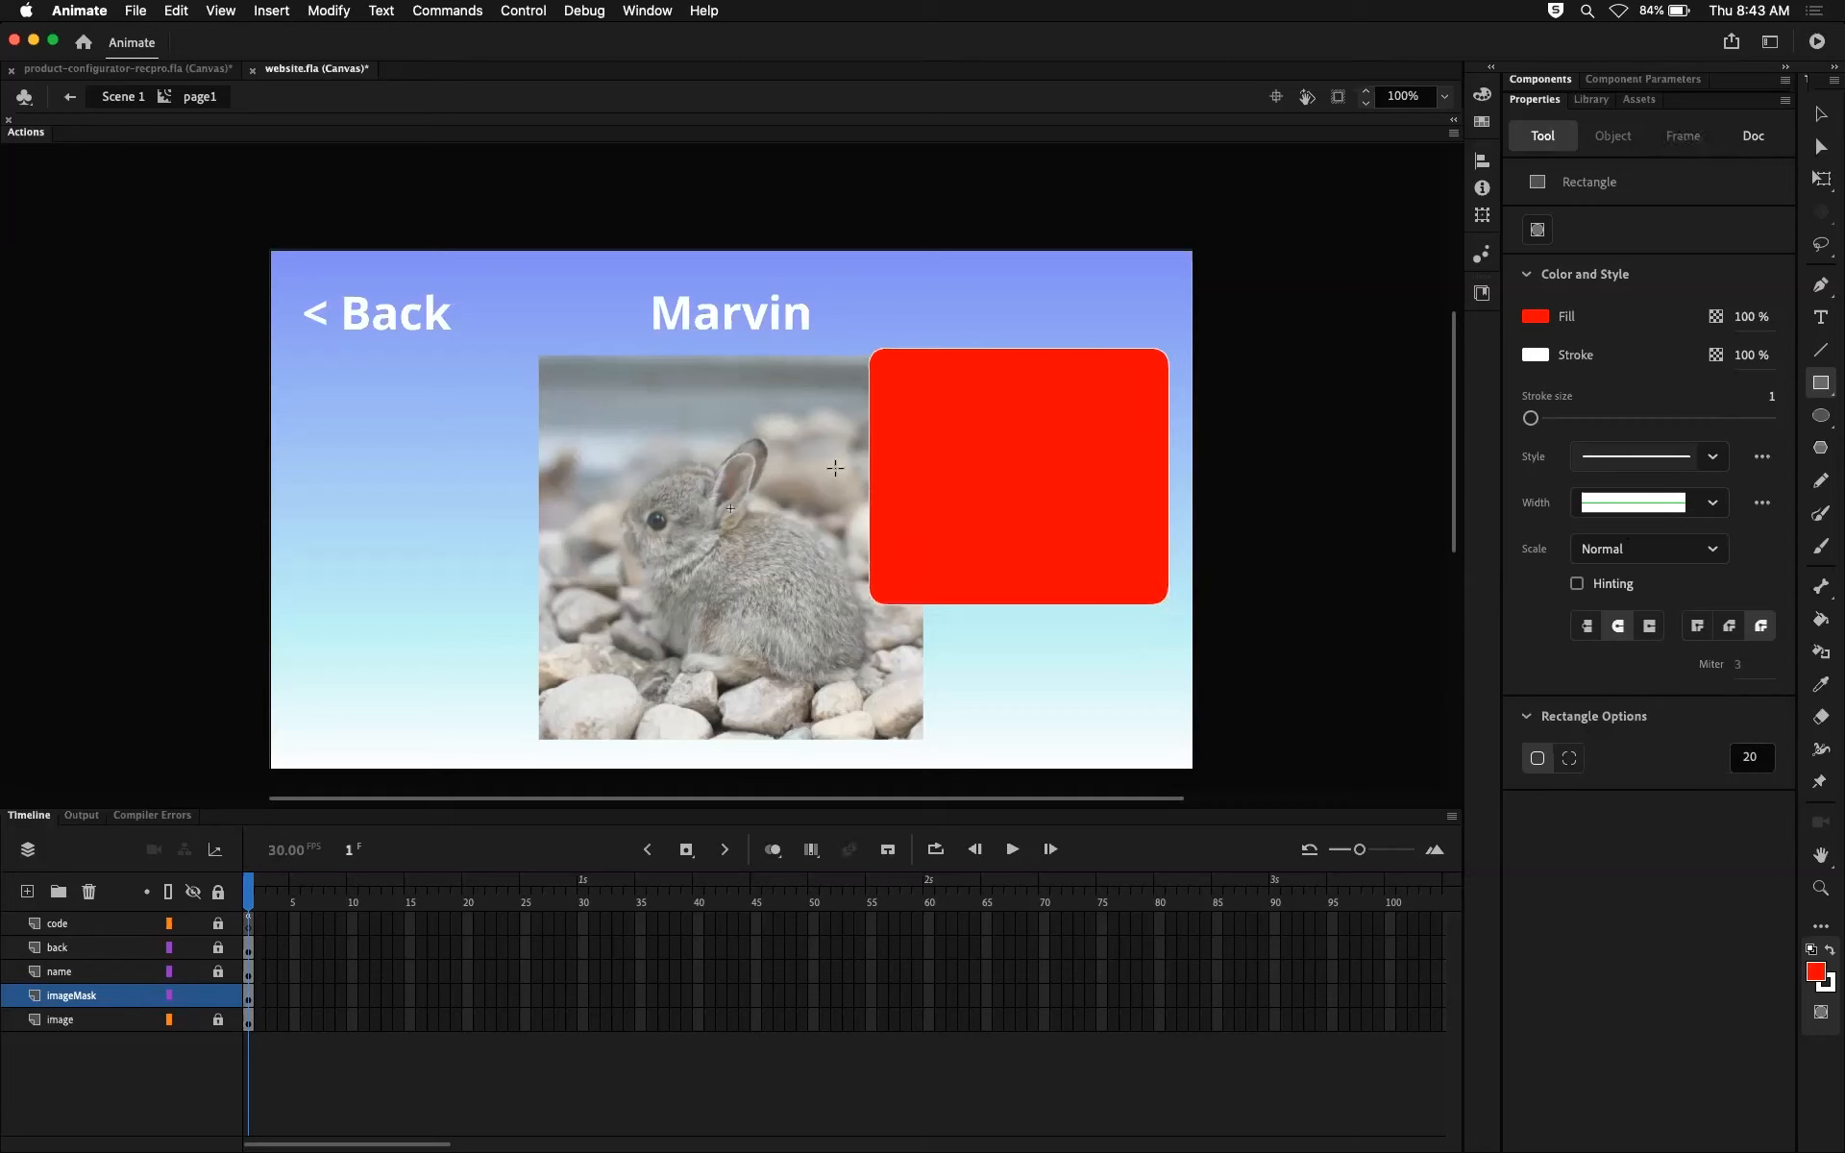
Step: Undo the last rectangle, set the Rectangle tool's stroke size to 10, and try it on a small rectangle that is discarded
key(super+z)
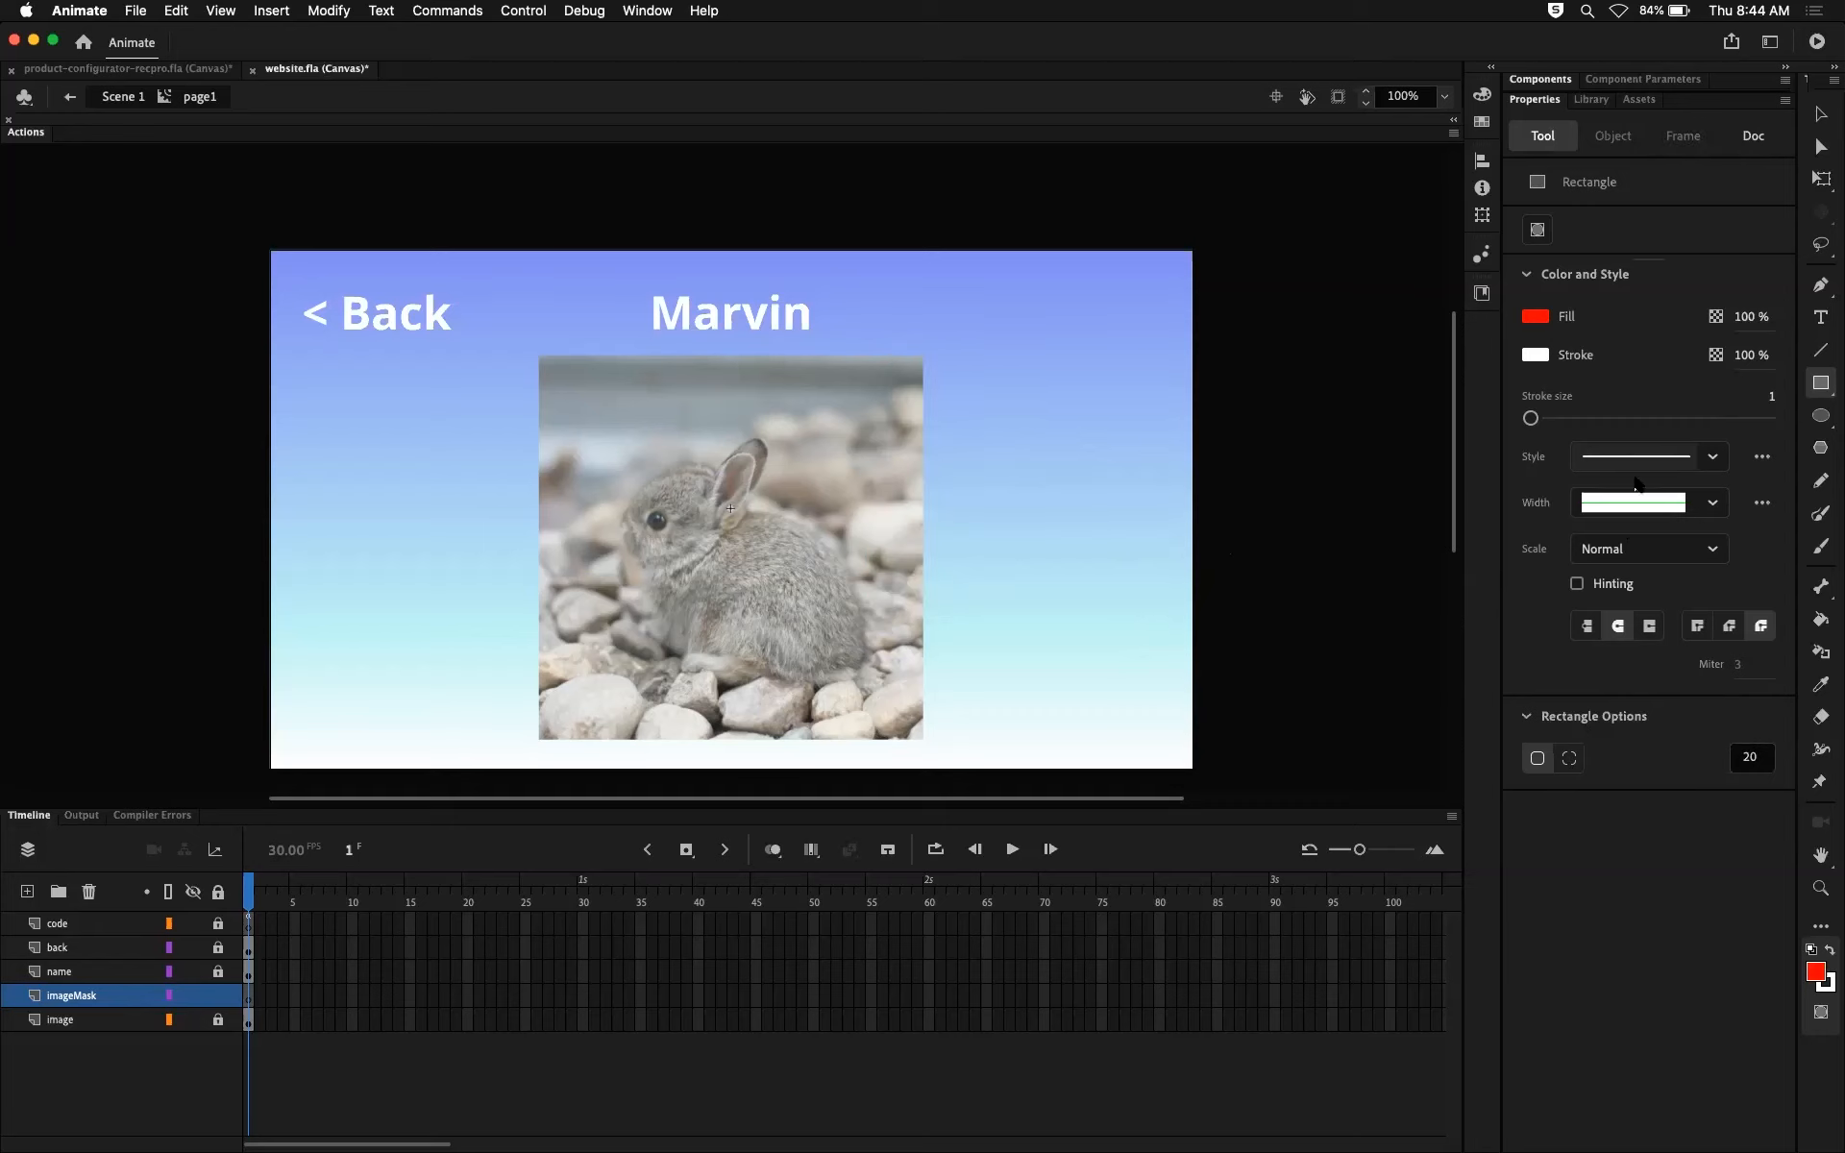
click(1773, 398)
text(10)
key(Return)
mouse_move(978, 325)
mouse_down()
mouse_move(1137, 482)
mouse_move(1169, 465)
mouse_move(1163, 514)
mouse_up()
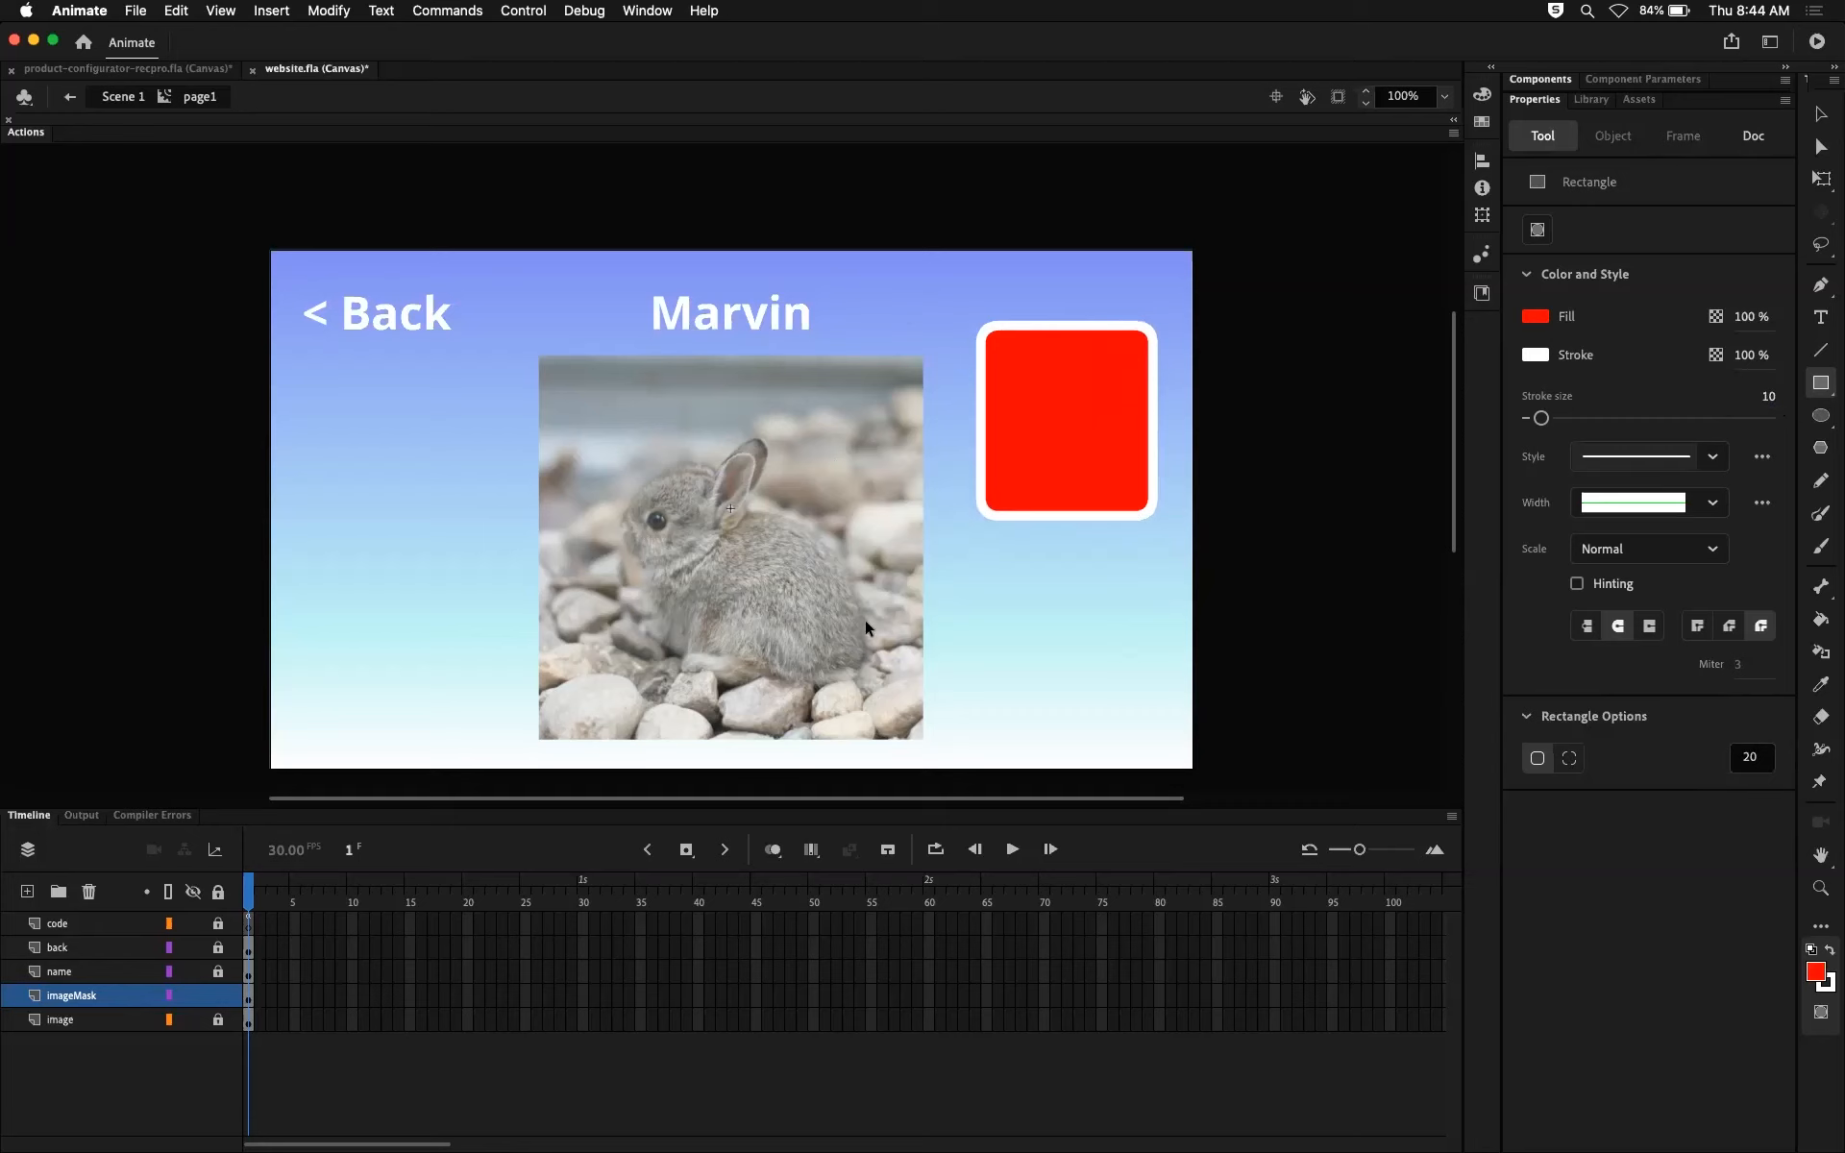
key(super+z)
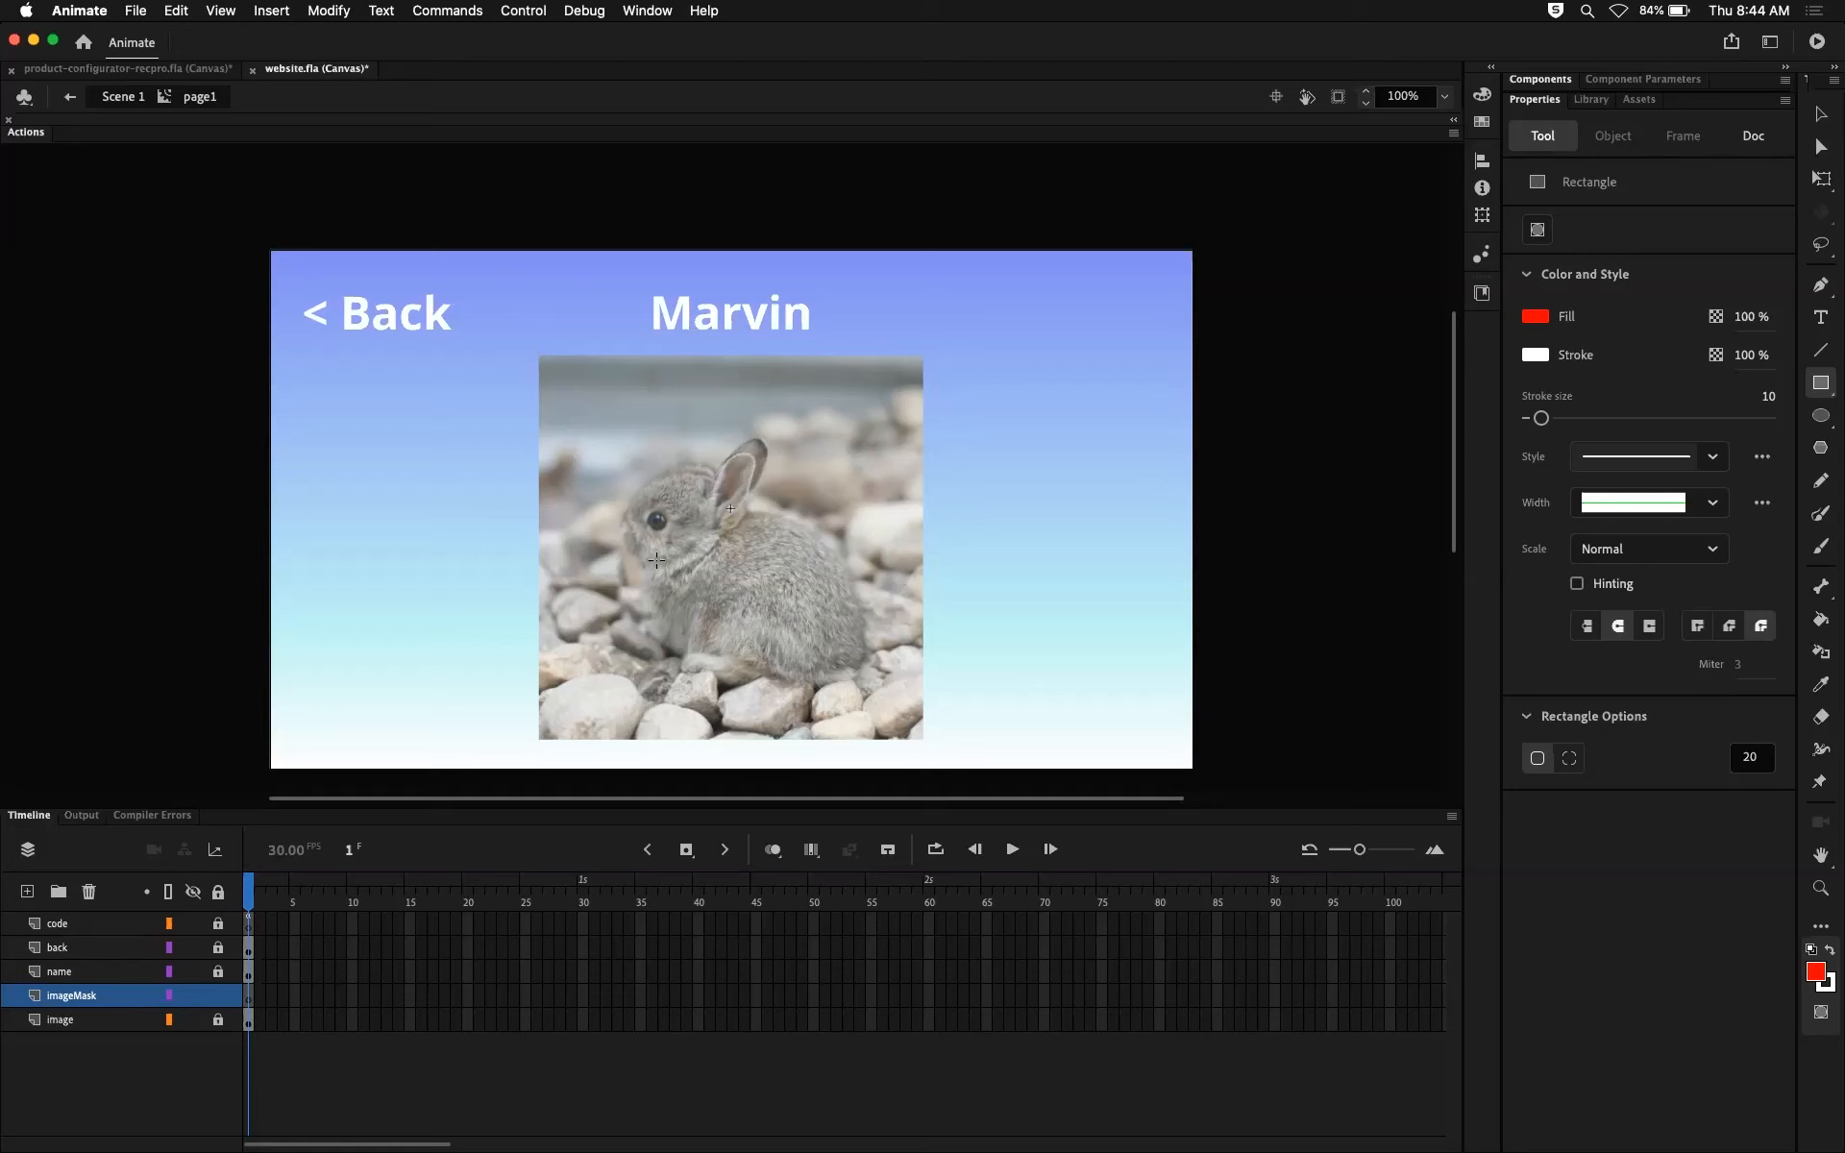
Step: Draw a rounded rectangle about 400 by 400 px on the imageMask layer, exactly covering the rabbit photo
click(93, 996)
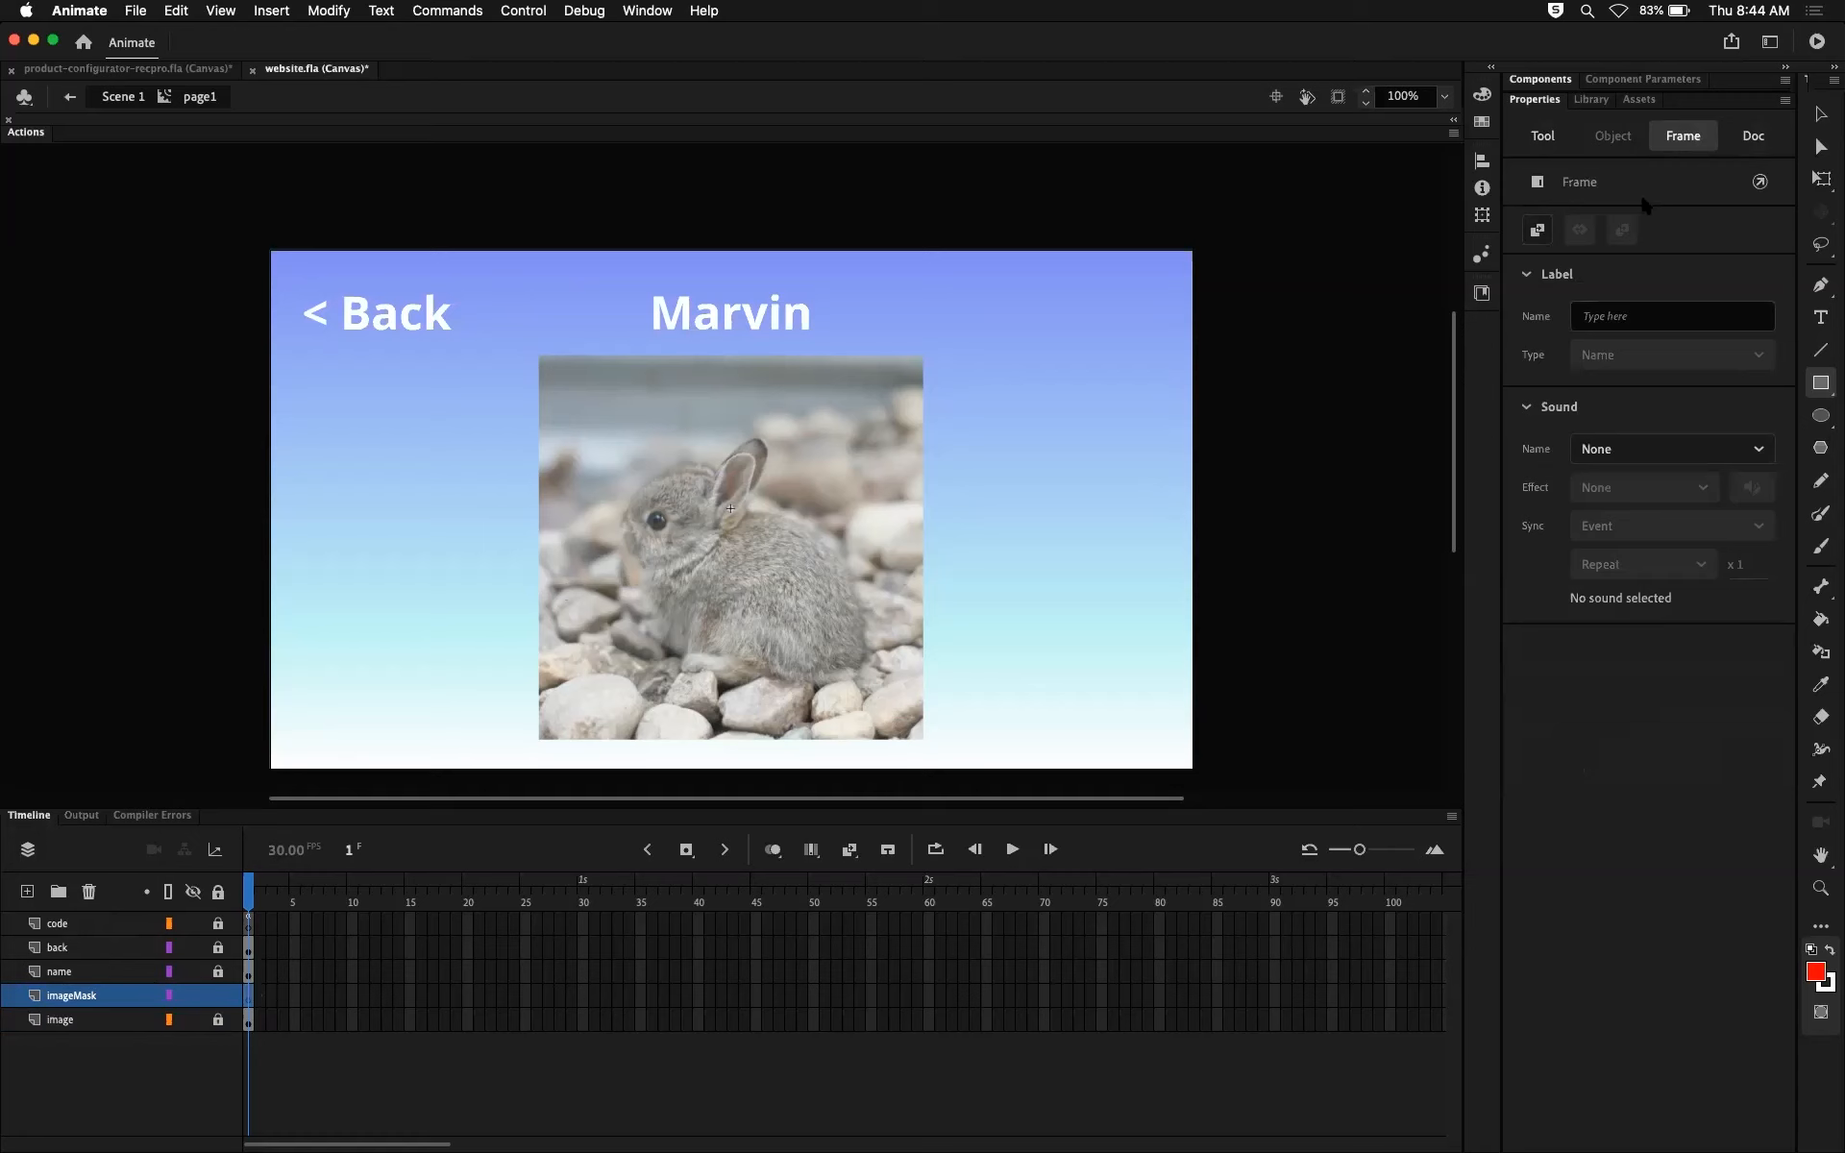
click(1549, 135)
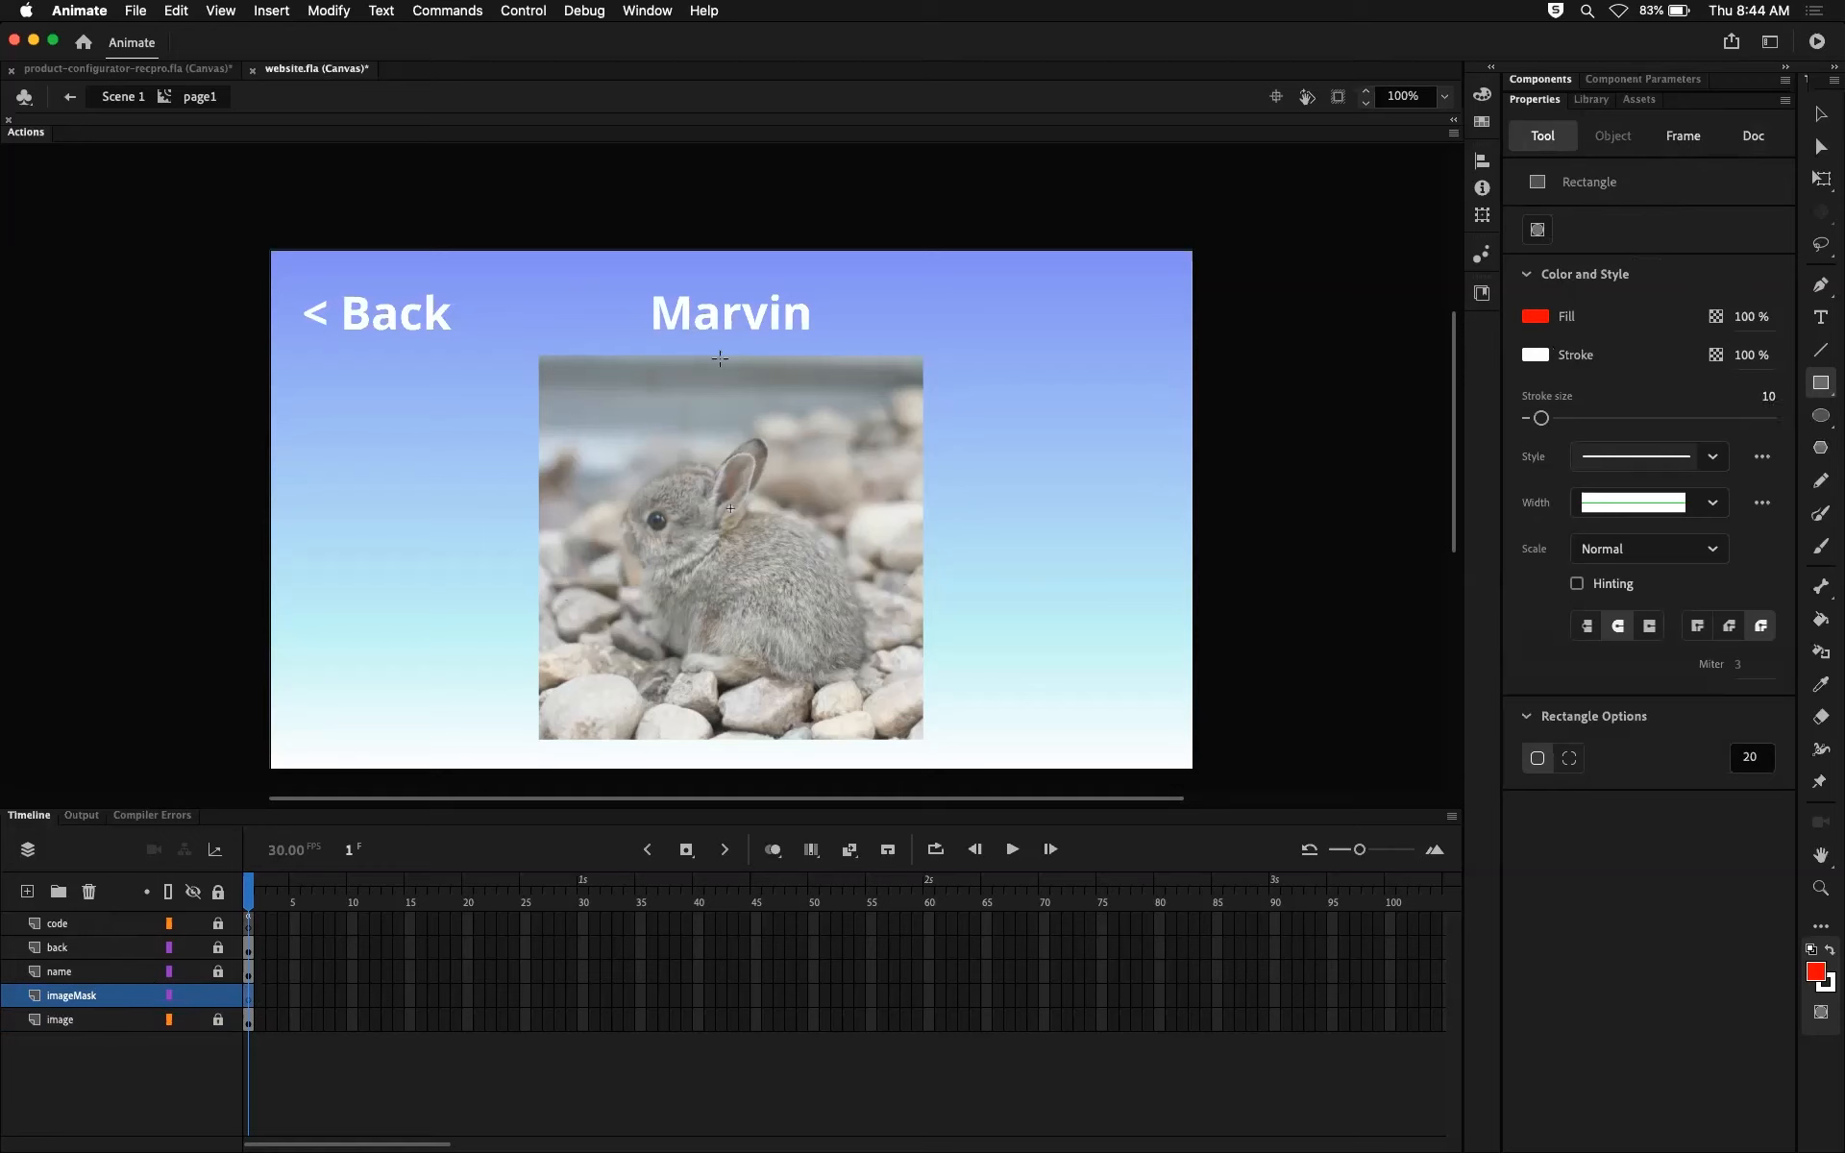
mouse_move(539, 356)
mouse_down()
mouse_move(691, 446)
mouse_move(702, 519)
mouse_move(827, 621)
mouse_move(935, 652)
mouse_move(898, 684)
mouse_move(961, 754)
mouse_move(899, 730)
mouse_move(918, 740)
mouse_move(889, 700)
mouse_move(889, 618)
mouse_move(914, 617)
mouse_move(920, 739)
mouse_up()
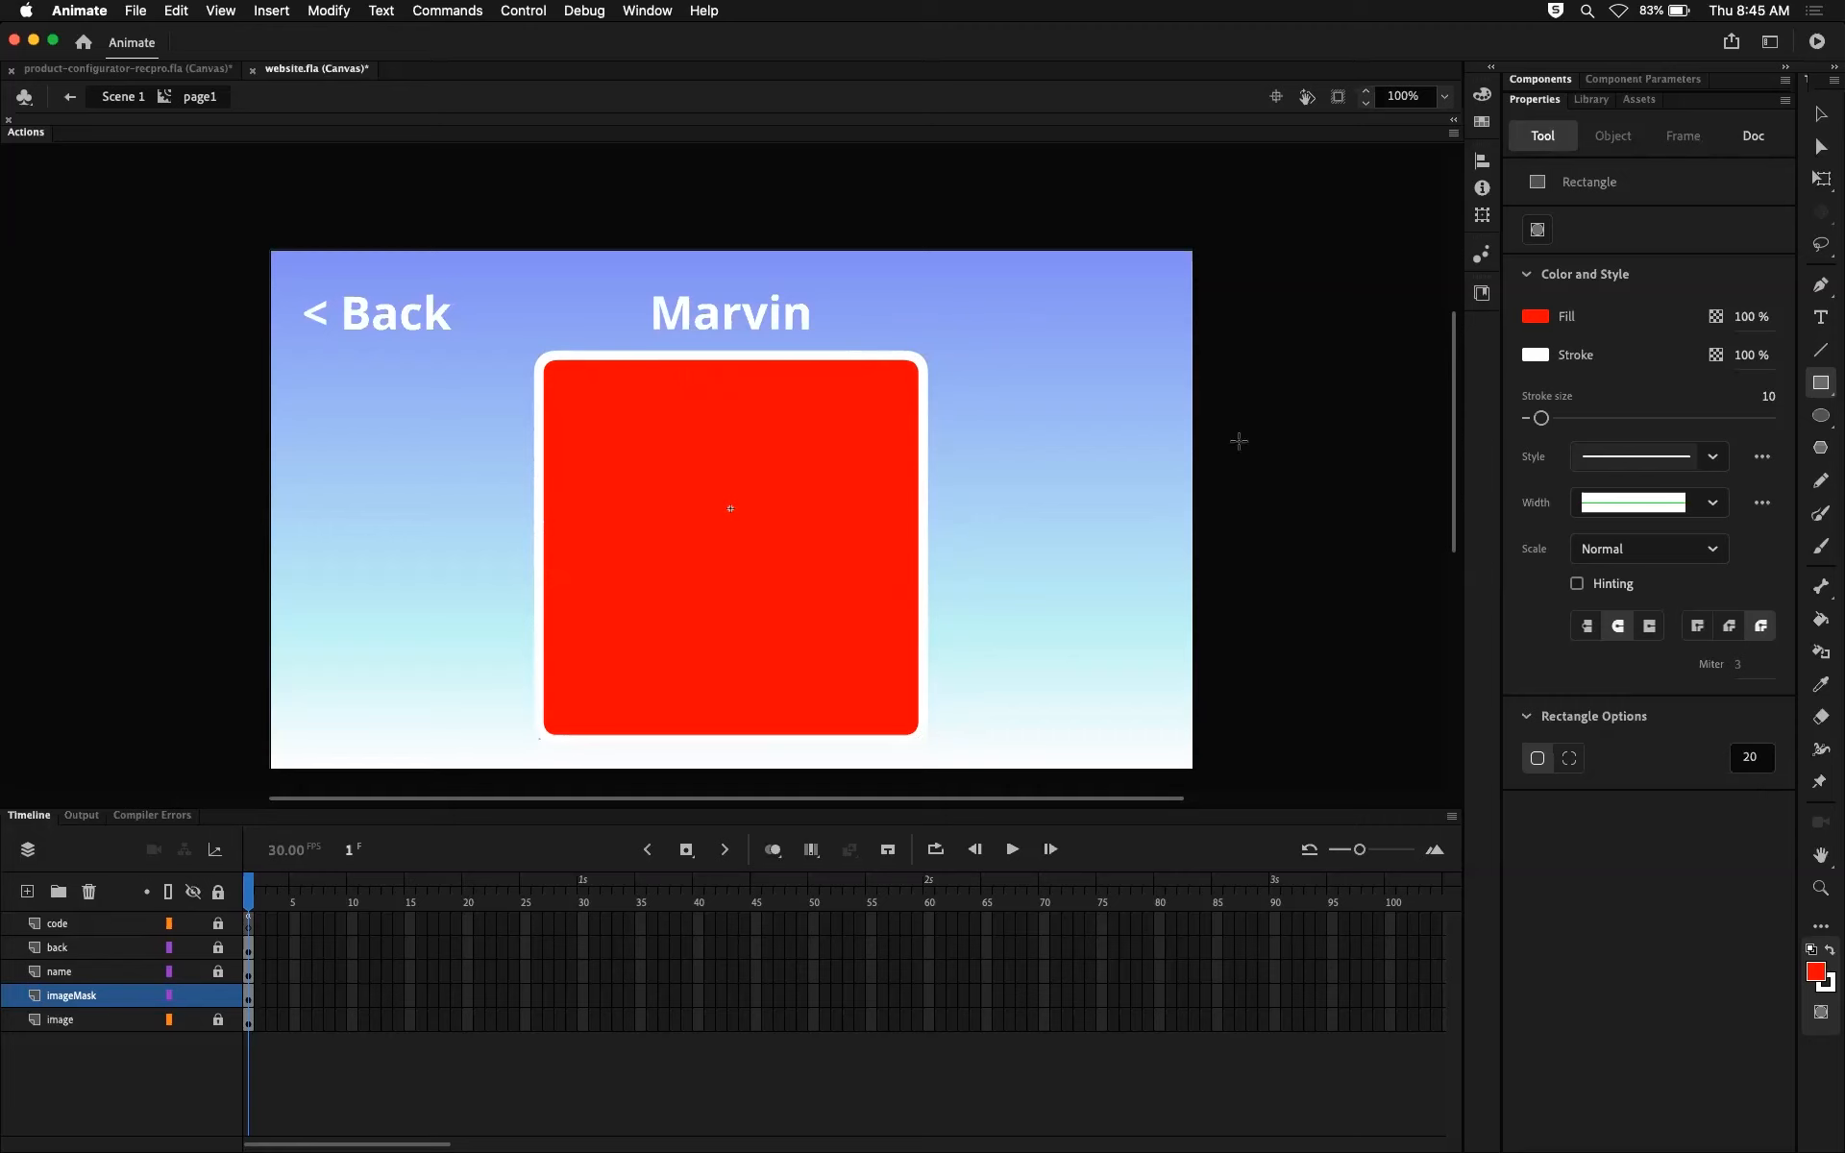
Step: Convert the imageMask layer into a mask for the image layer
click(1820, 114)
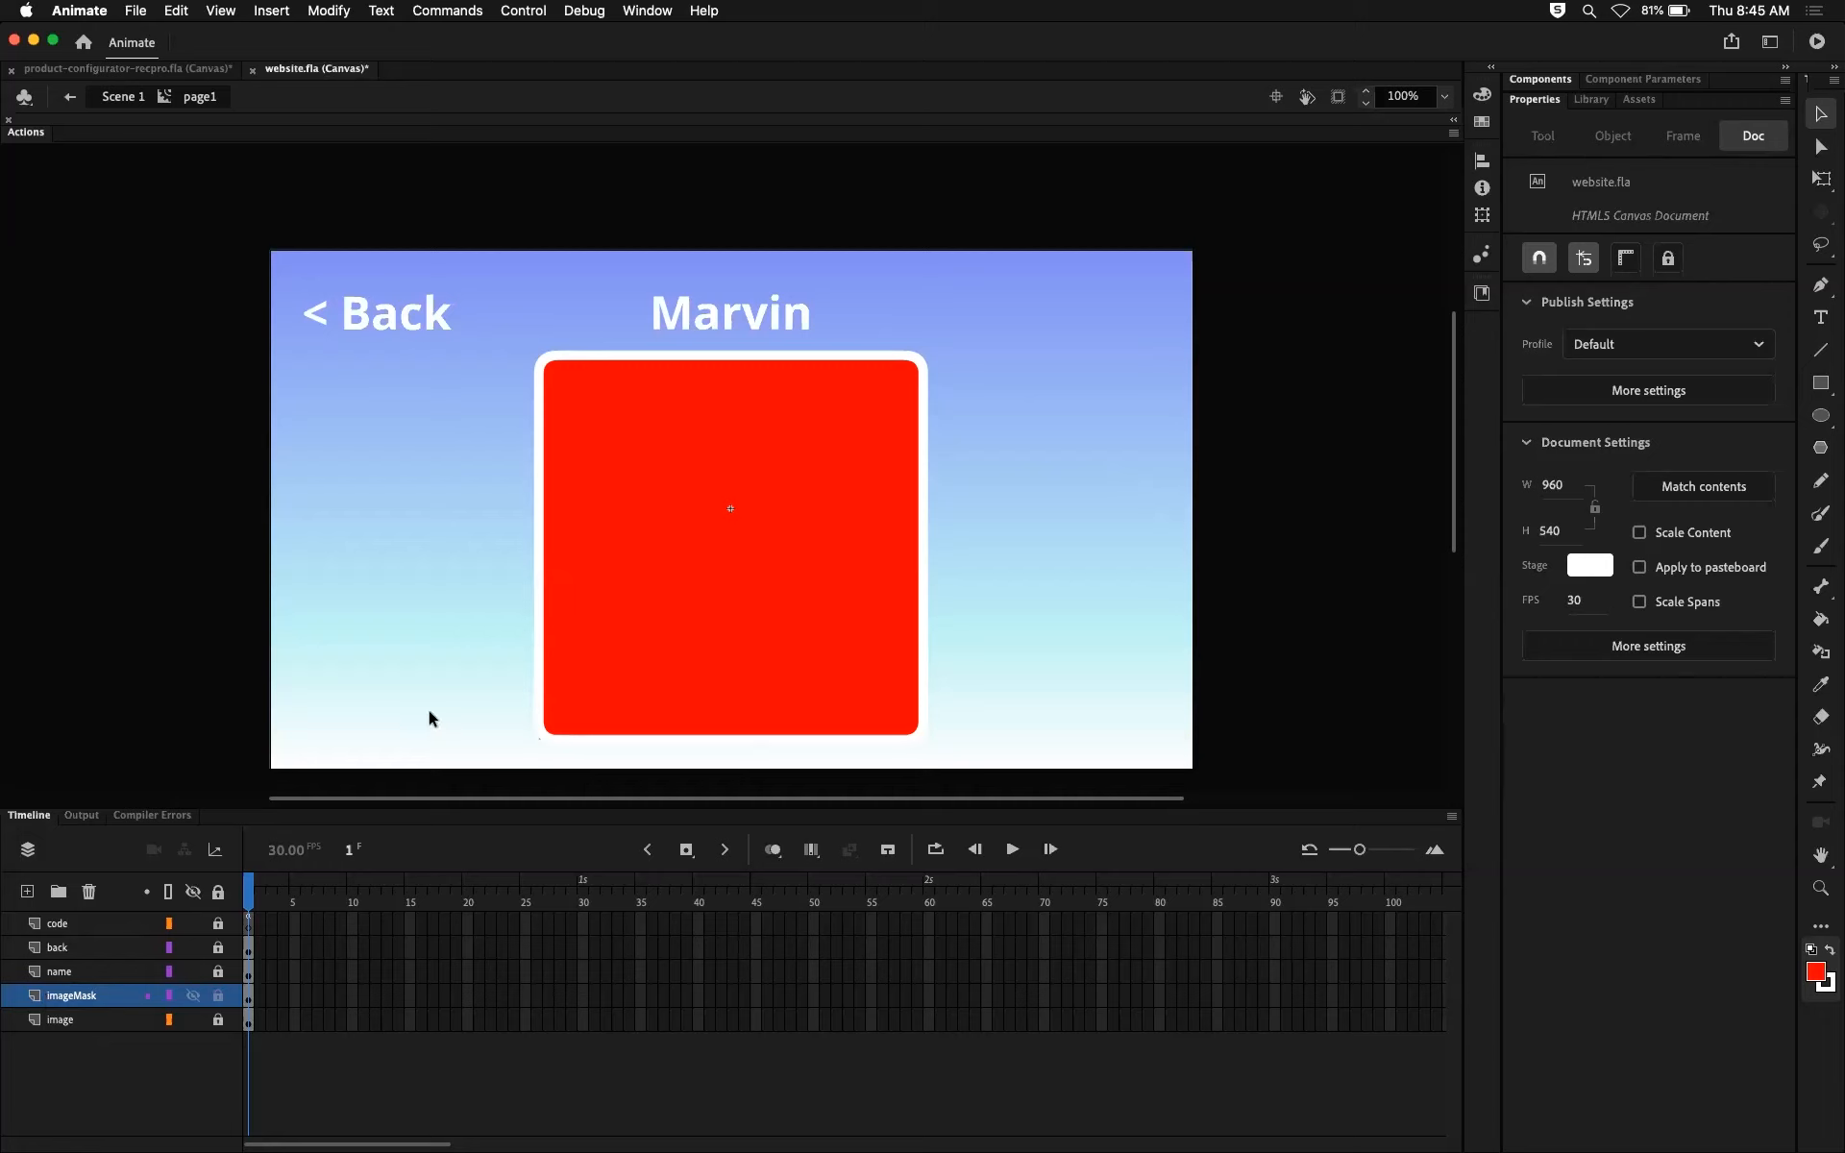
right_click(94, 999)
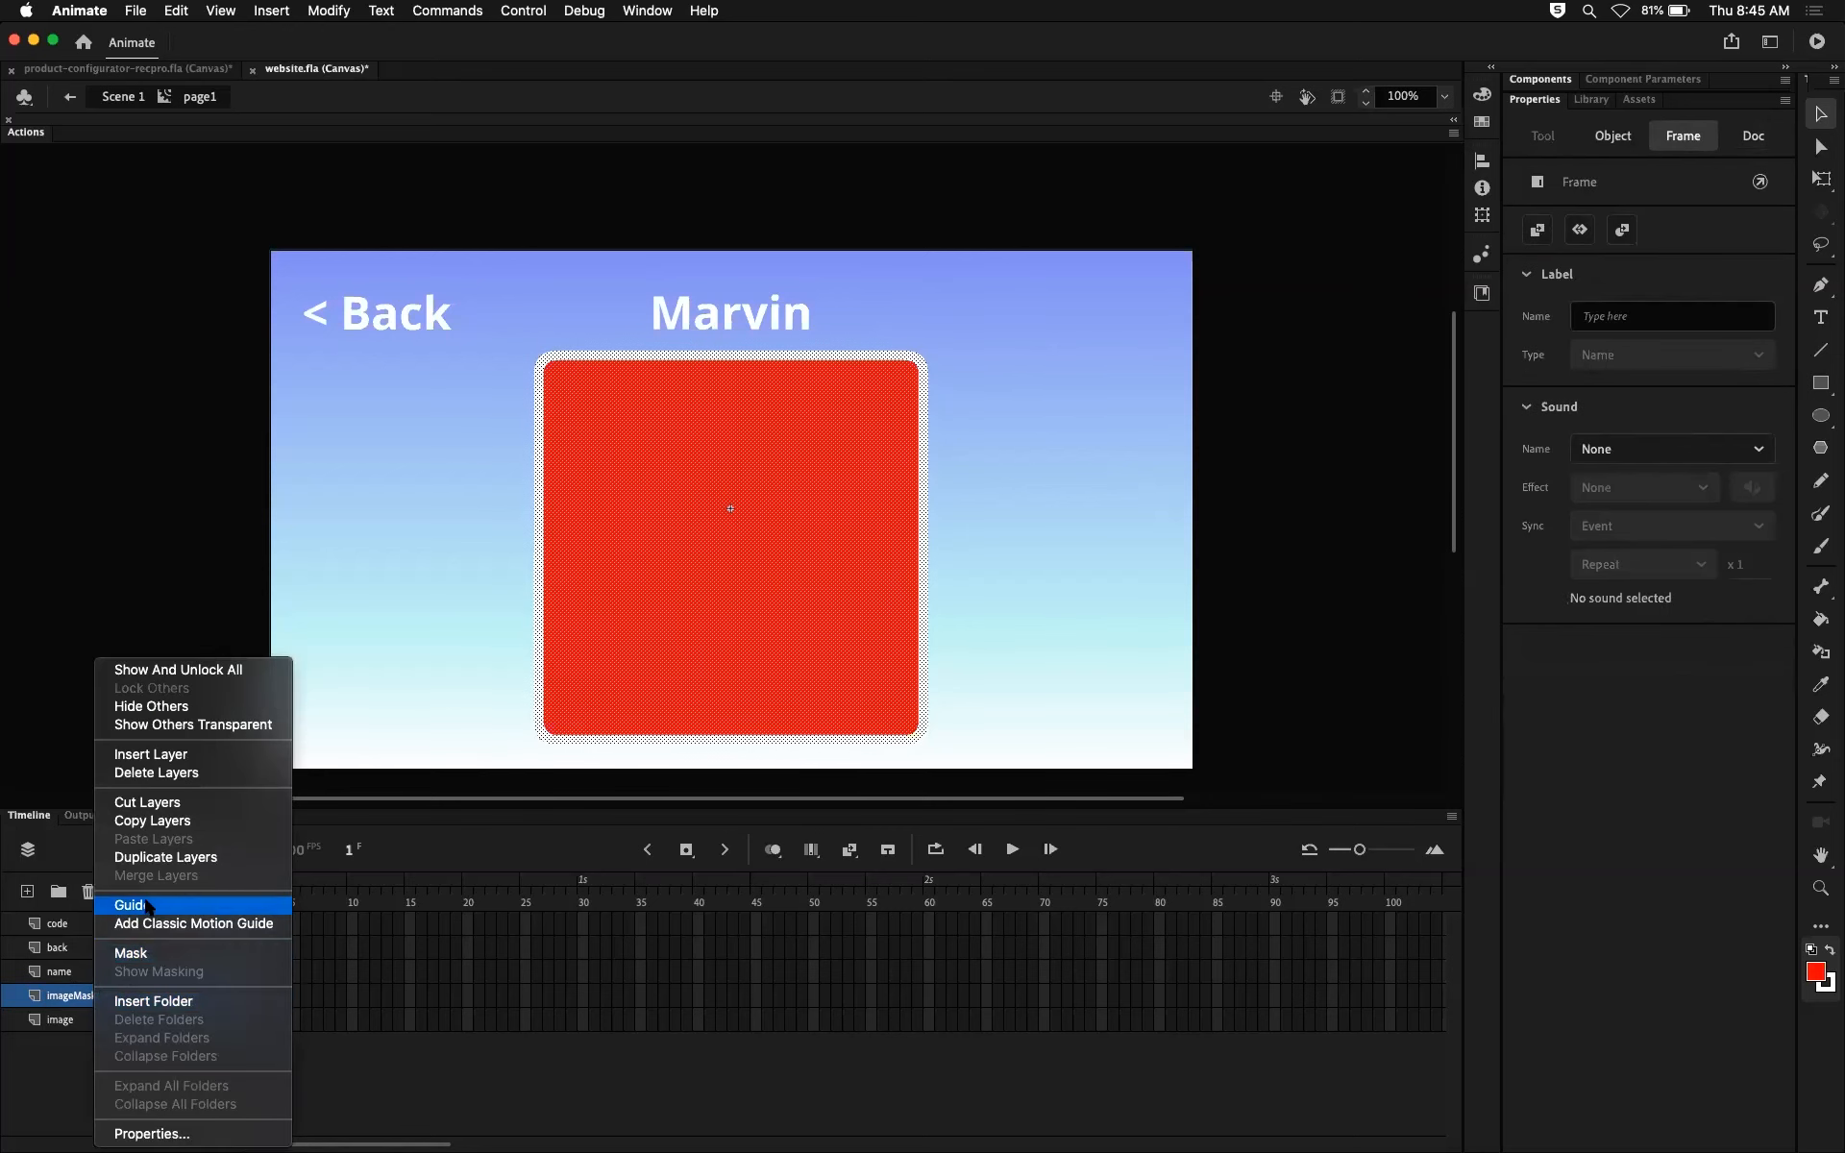
click(162, 956)
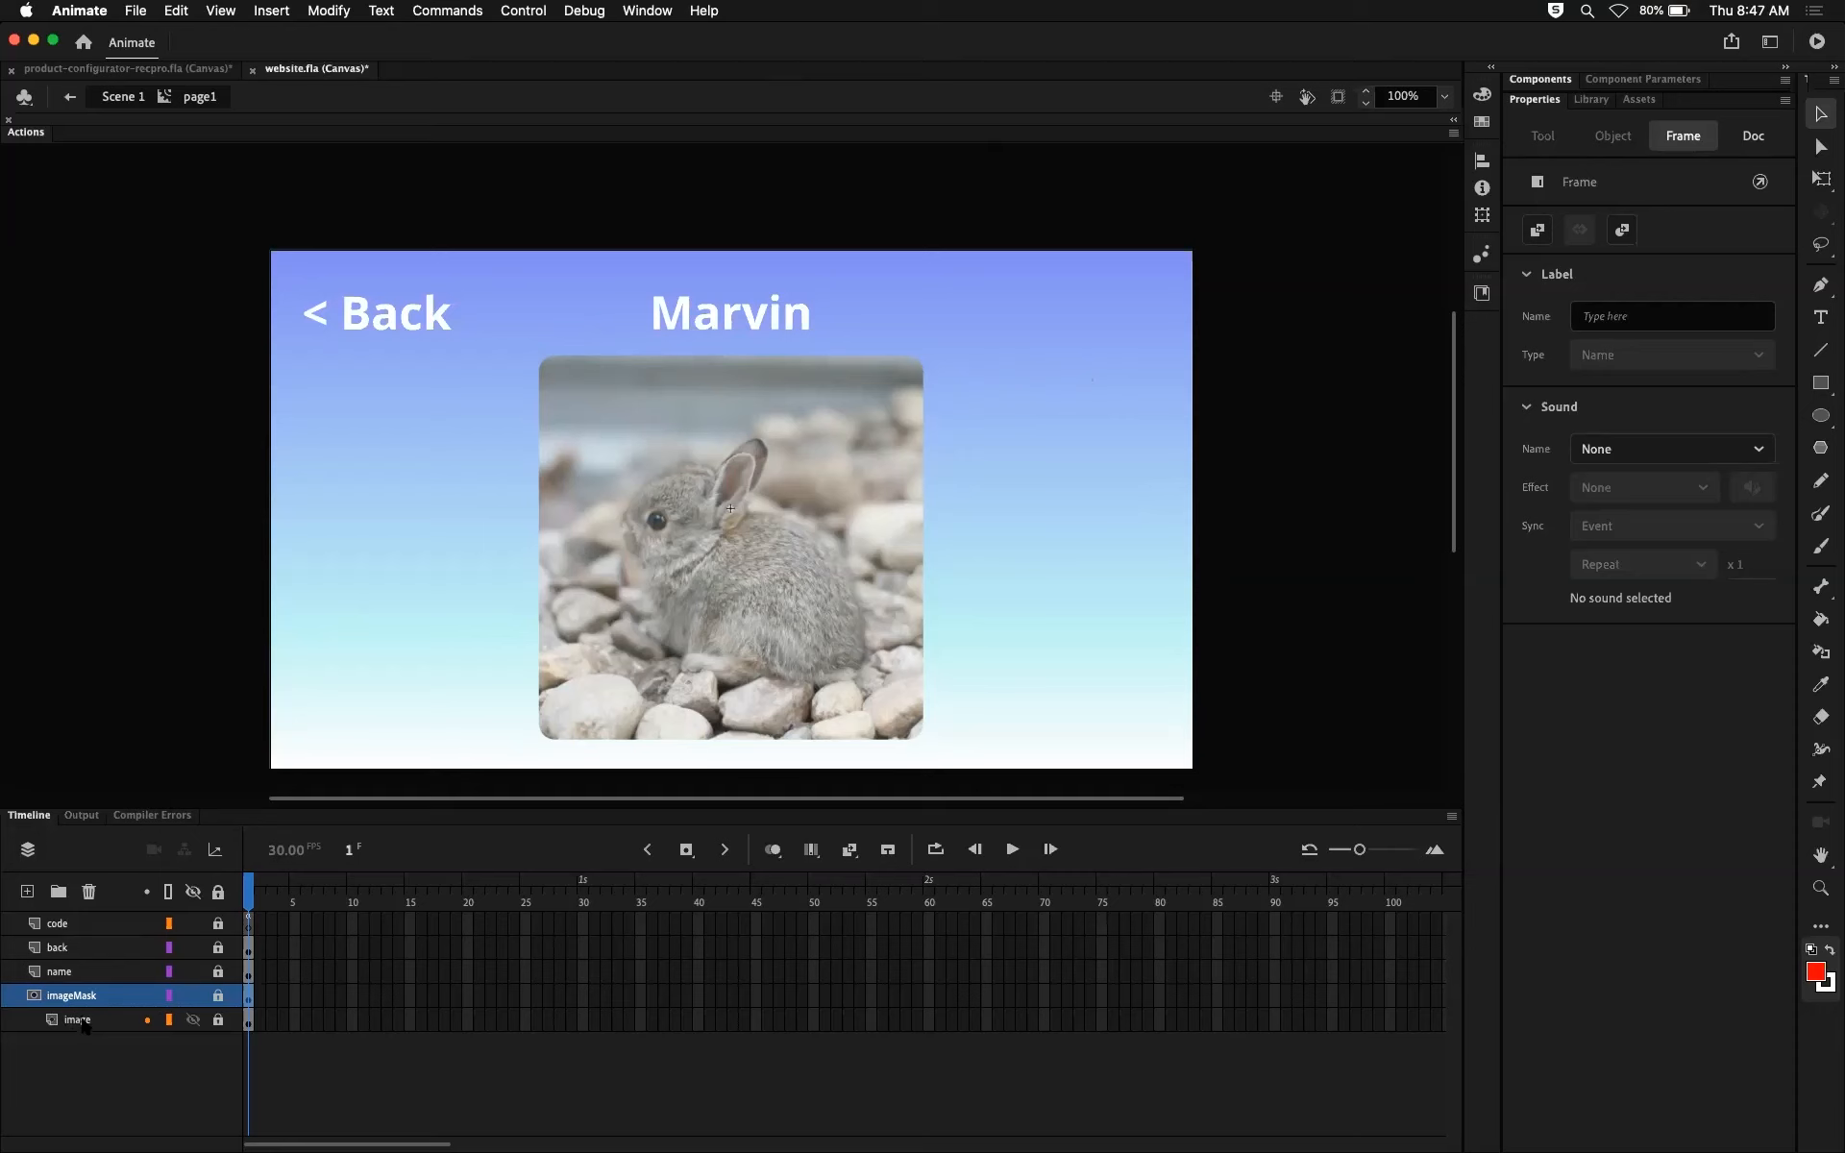
Step: Unlock and relock the image and imageMask layers in turn to compare the masked and unmasked photo
click(218, 1021)
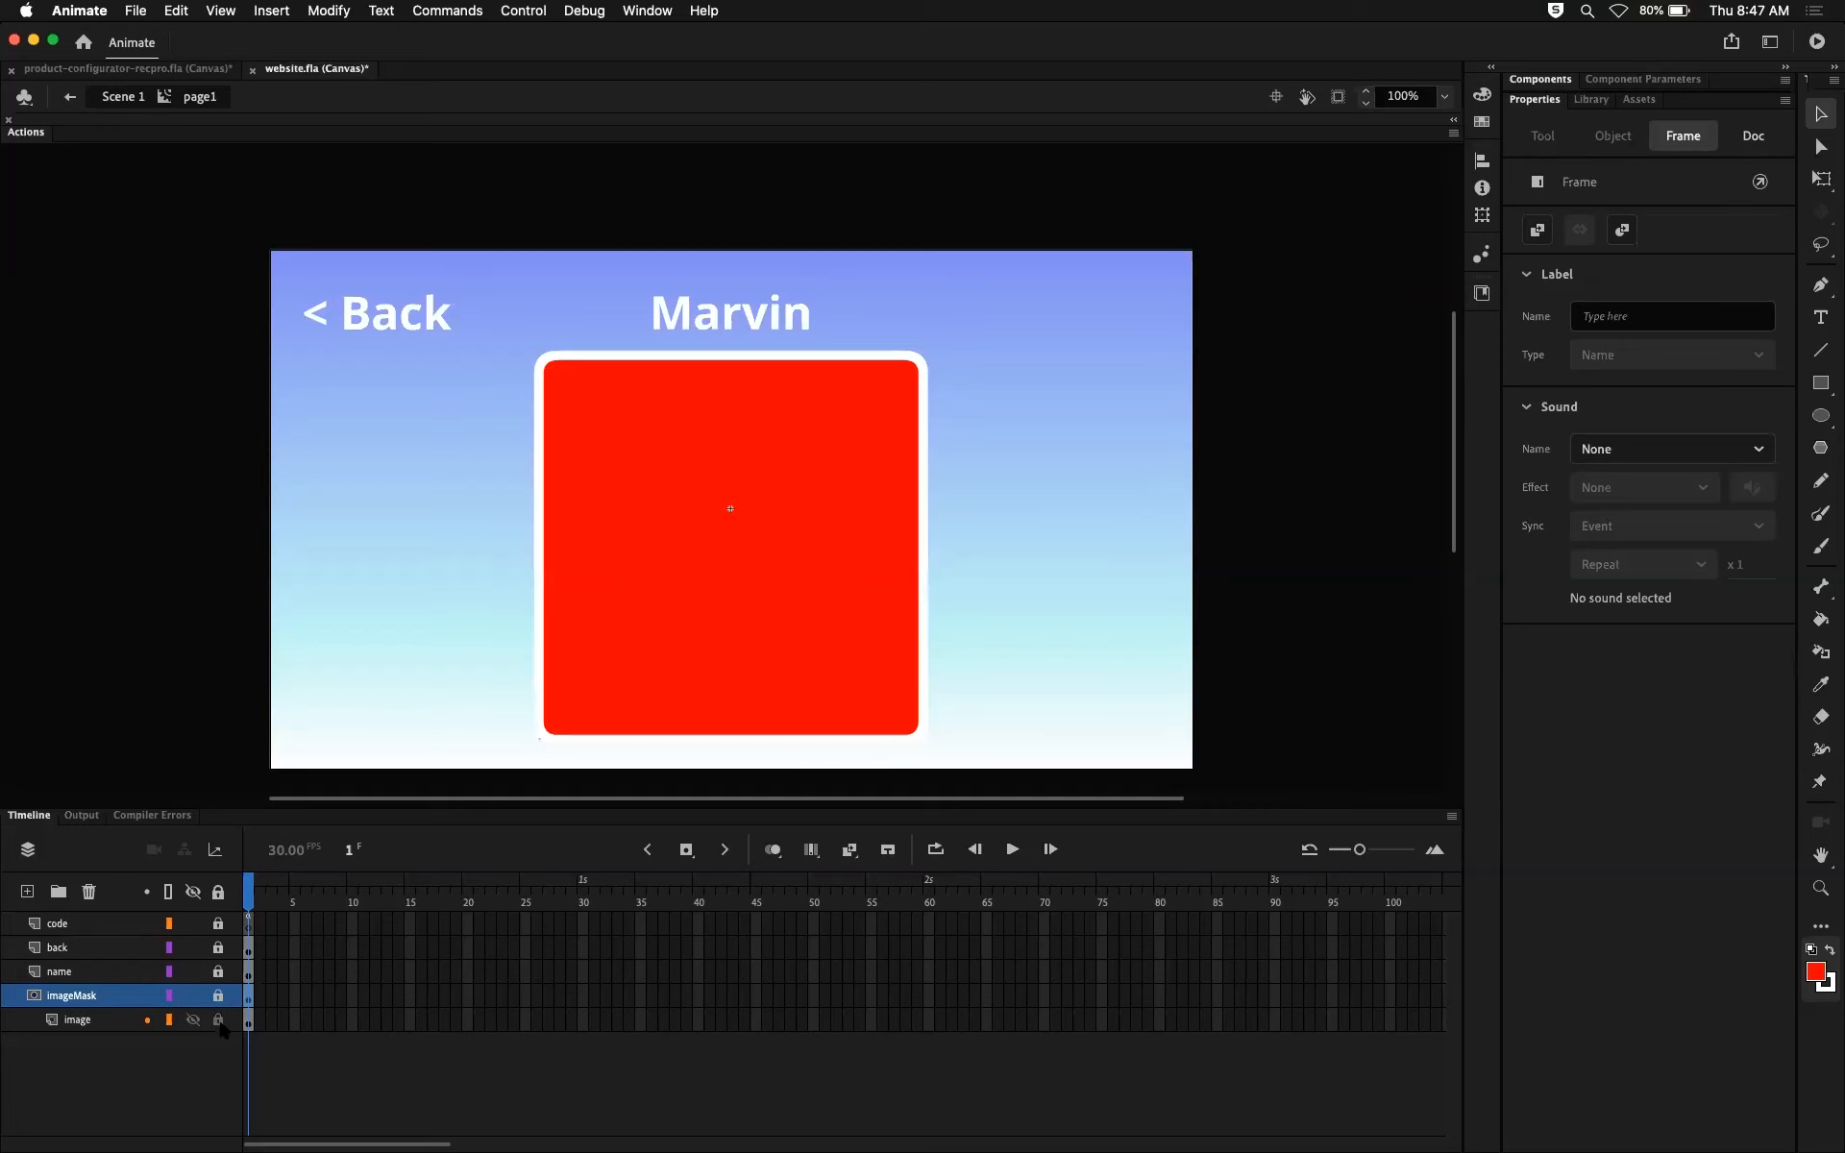
click(218, 1022)
click(218, 996)
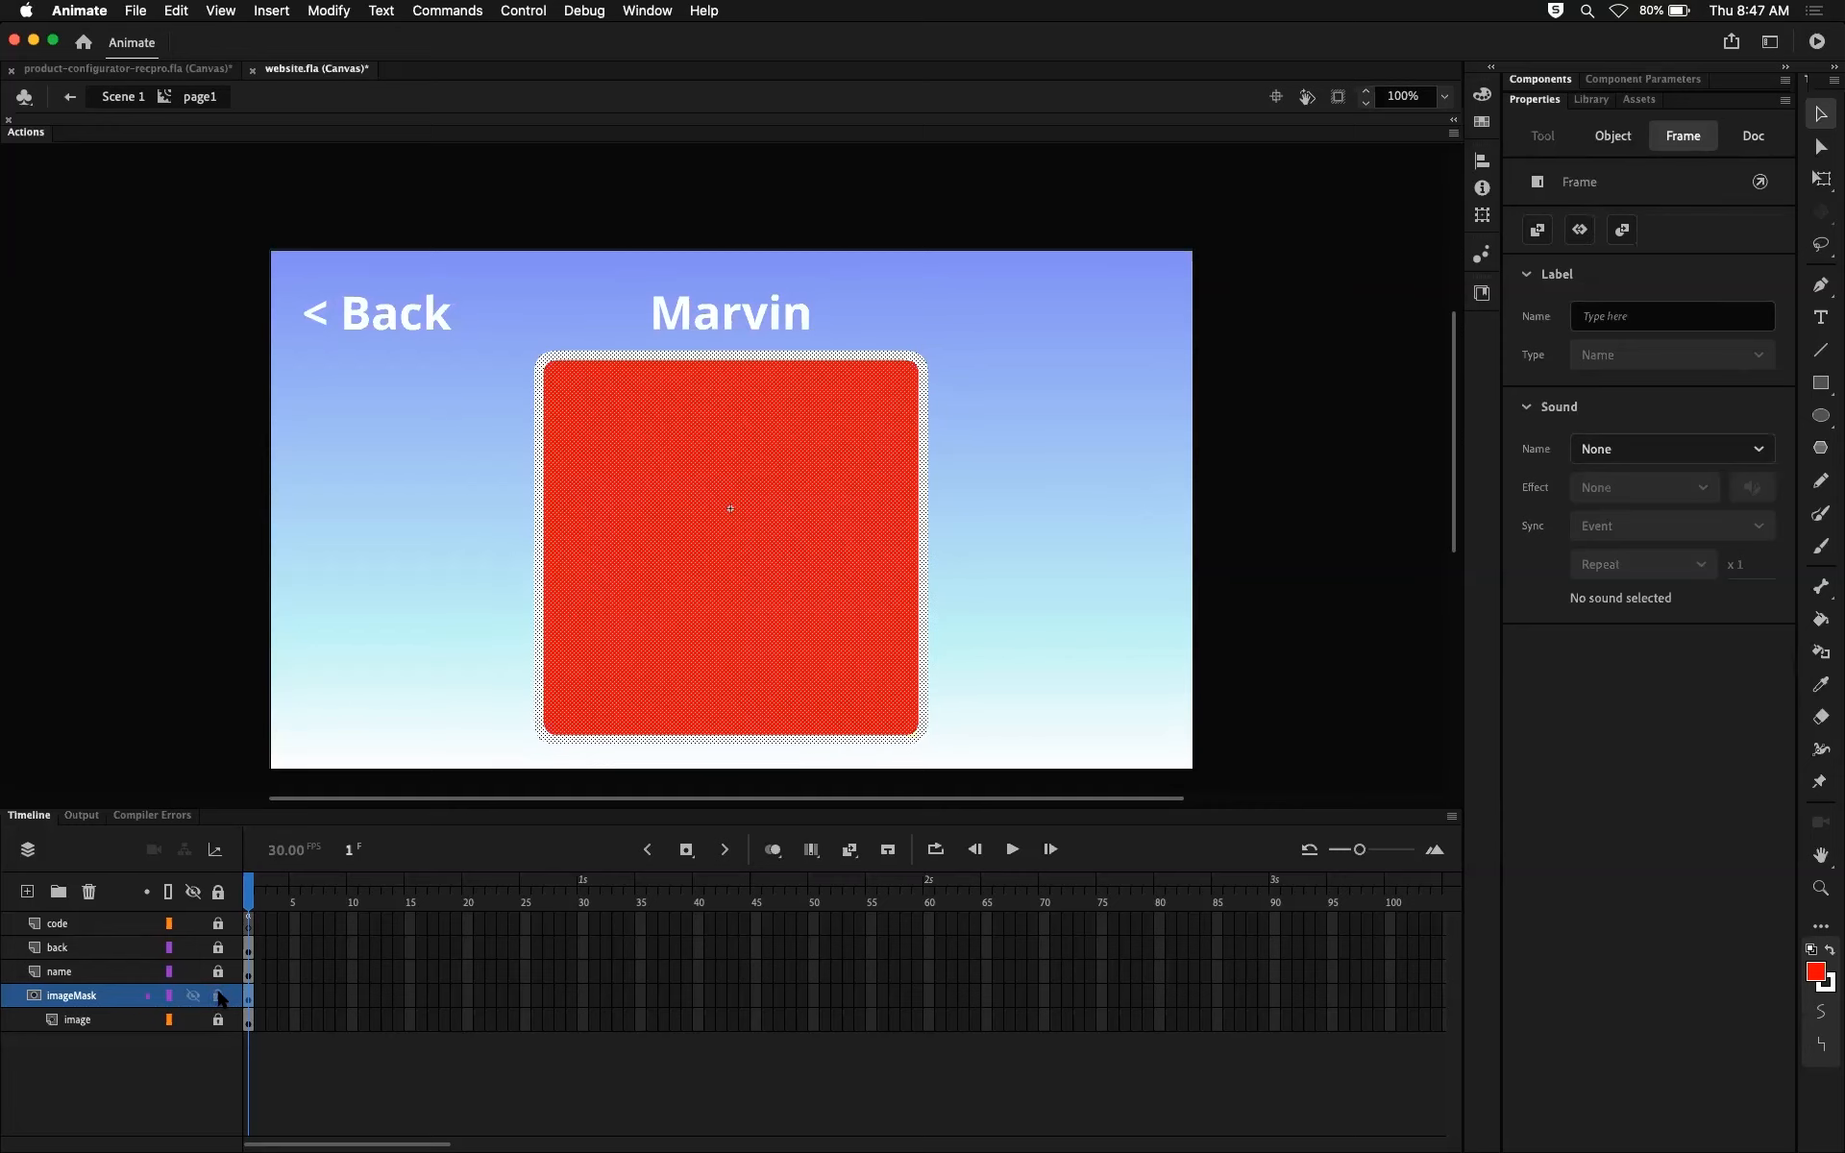
click(218, 996)
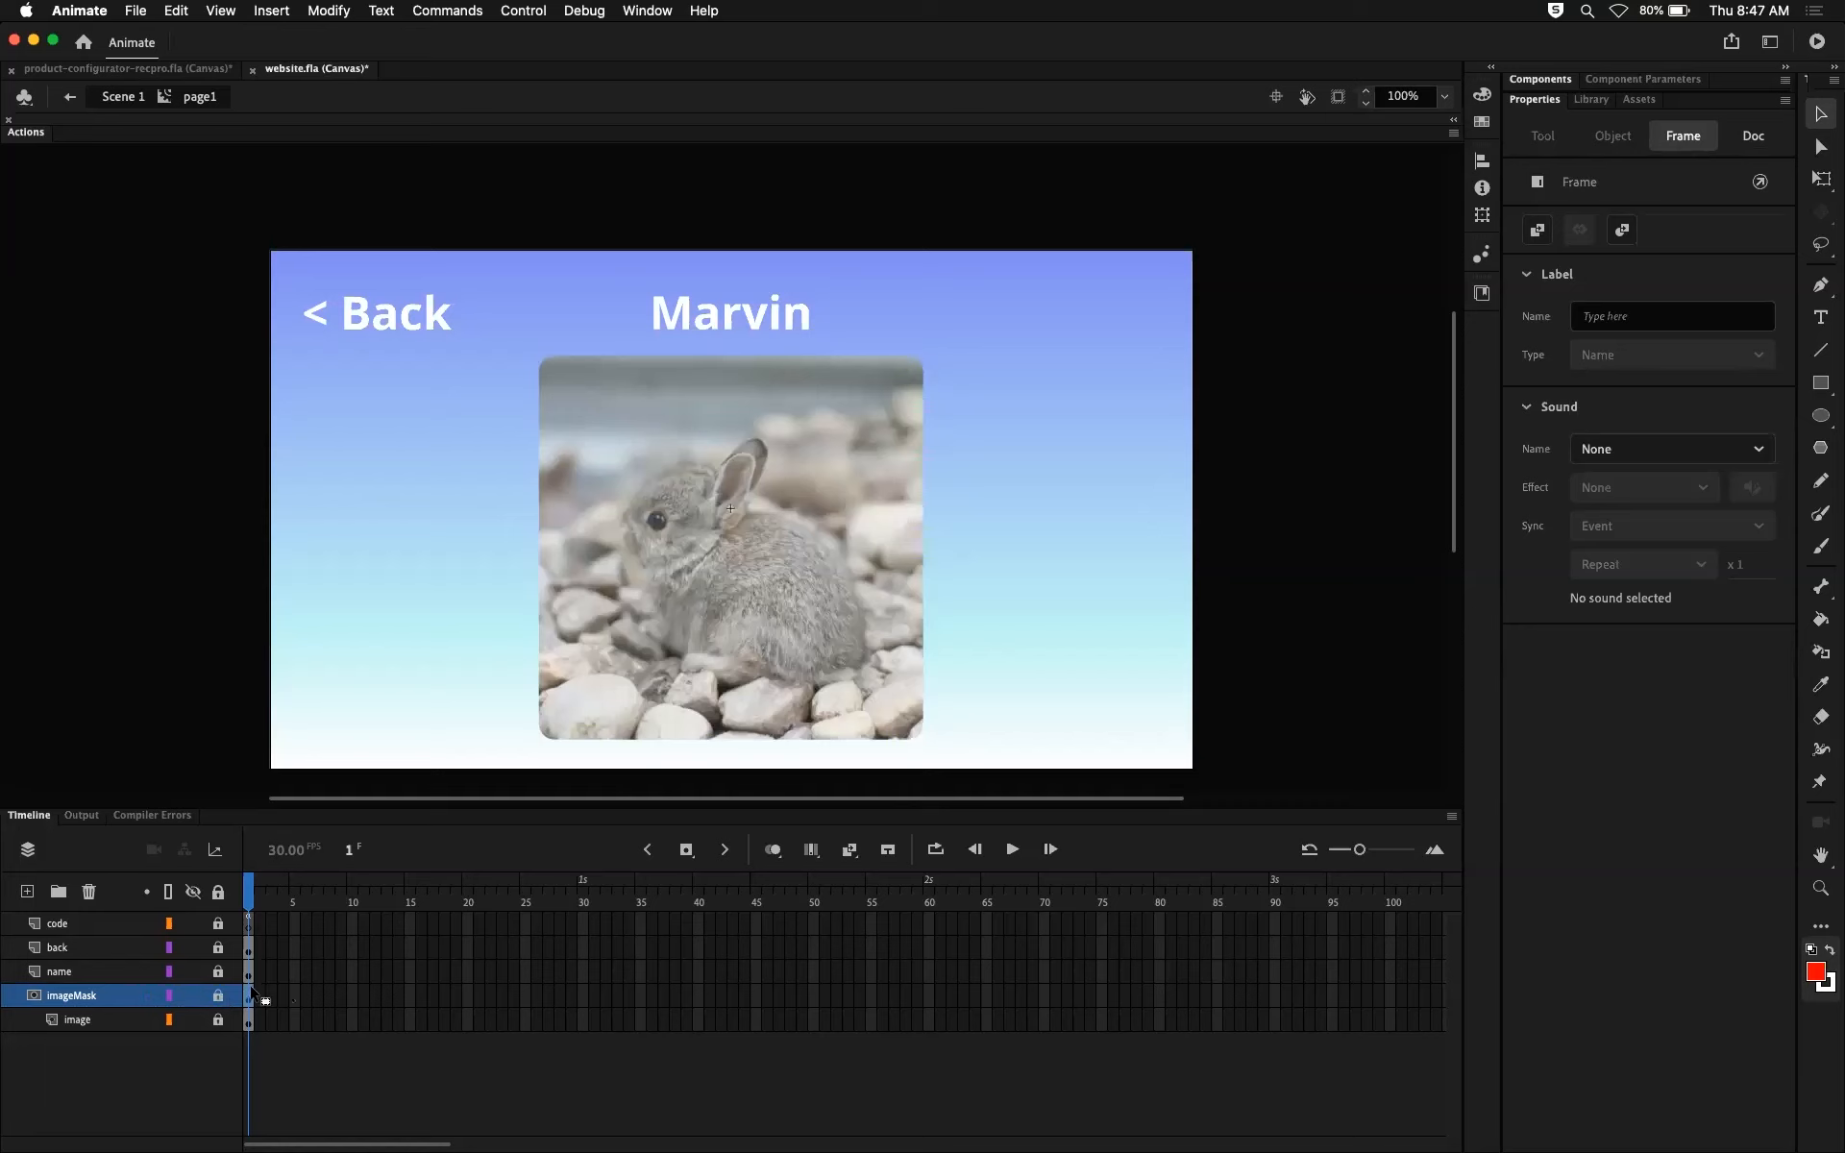
click(218, 996)
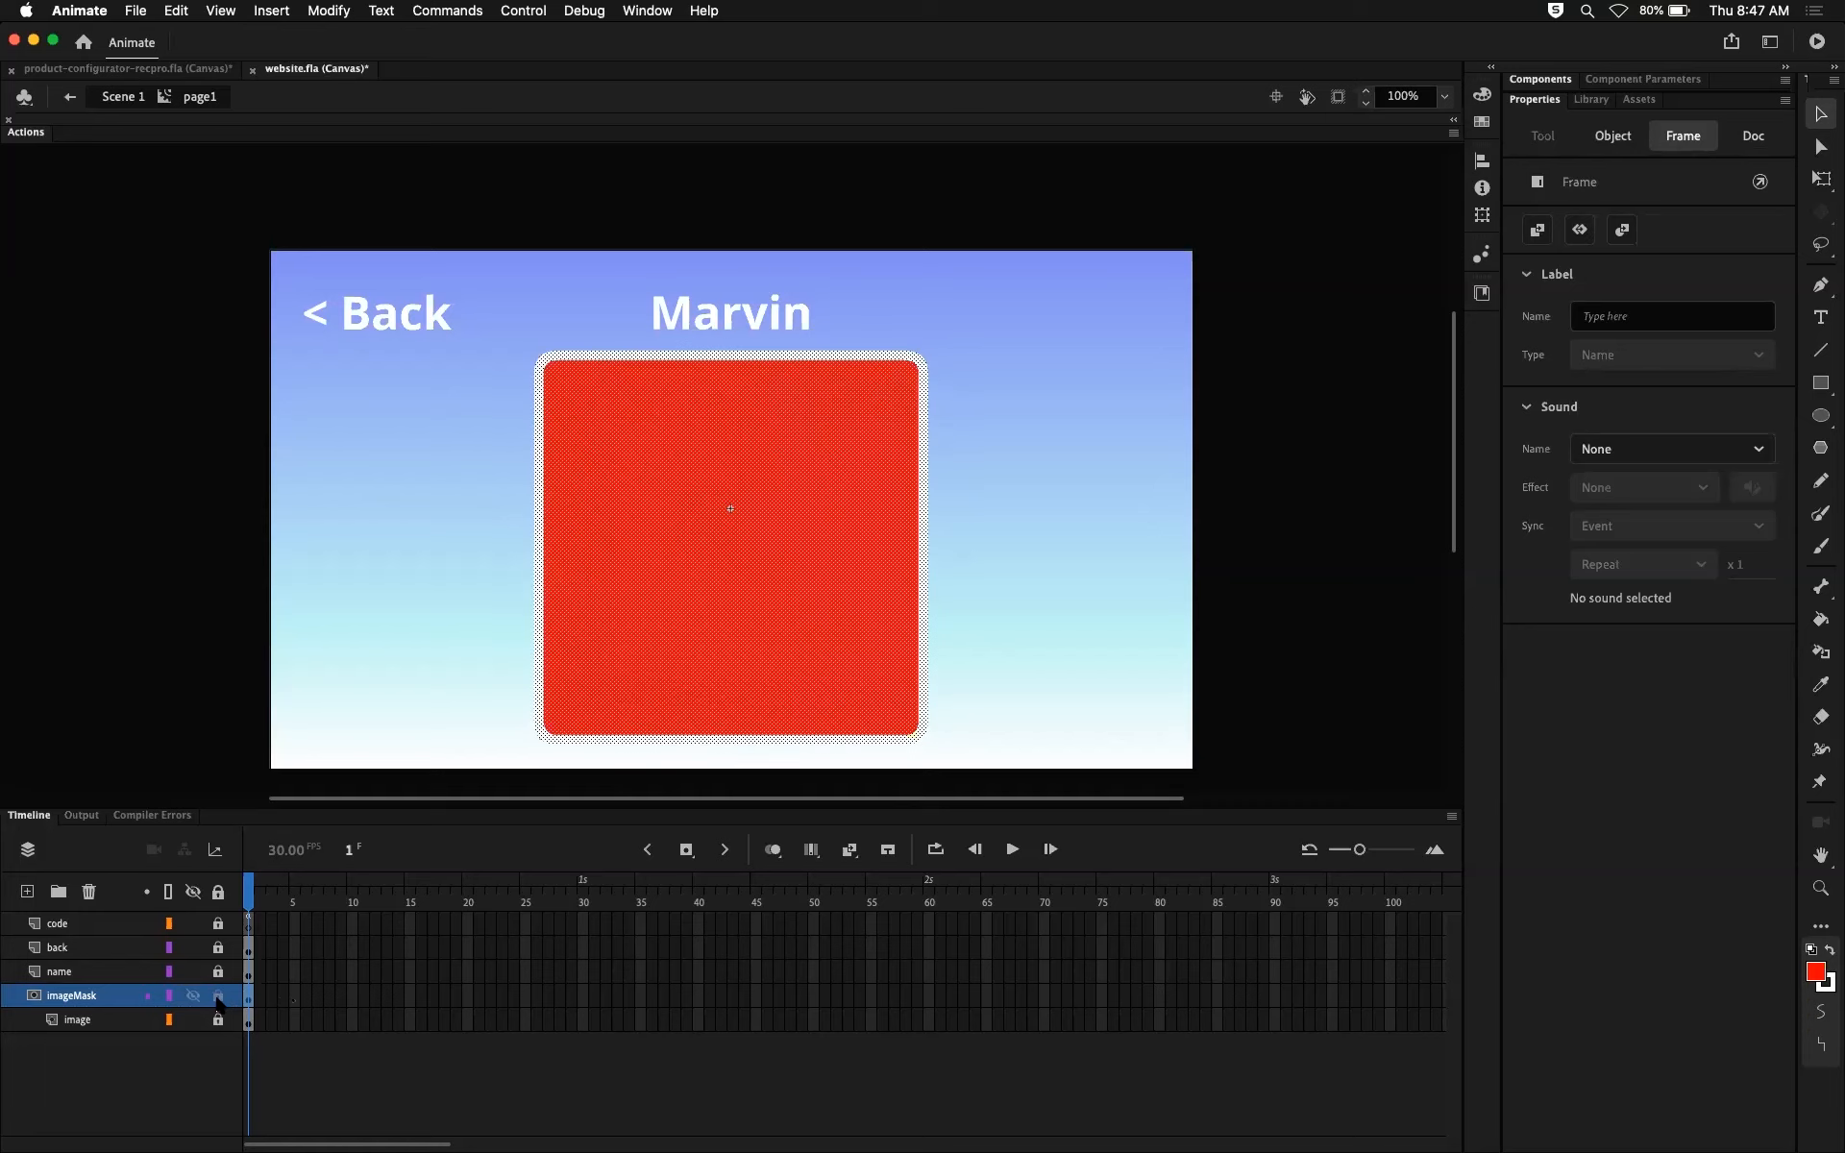
click(219, 997)
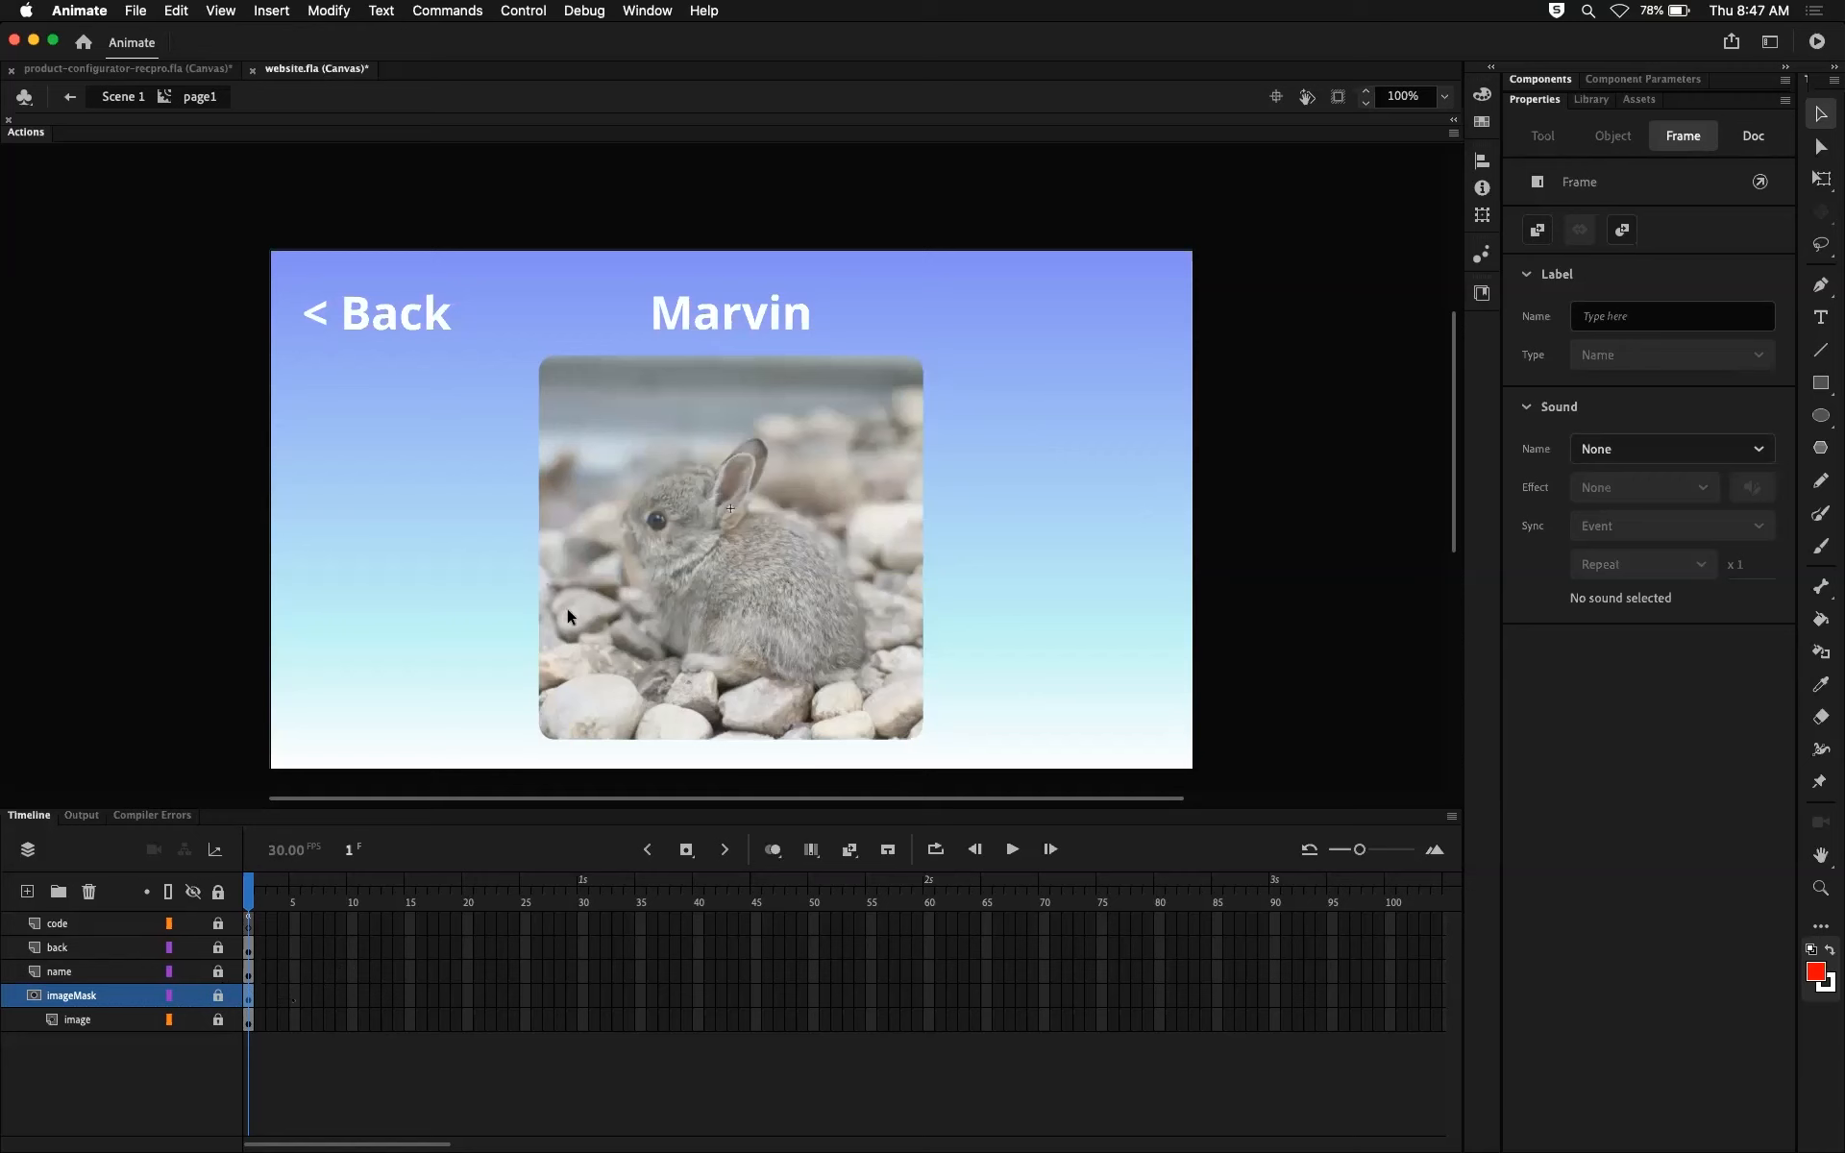
Step: Unlock the imageMask layer and deselect the mask rectangle
click(217, 997)
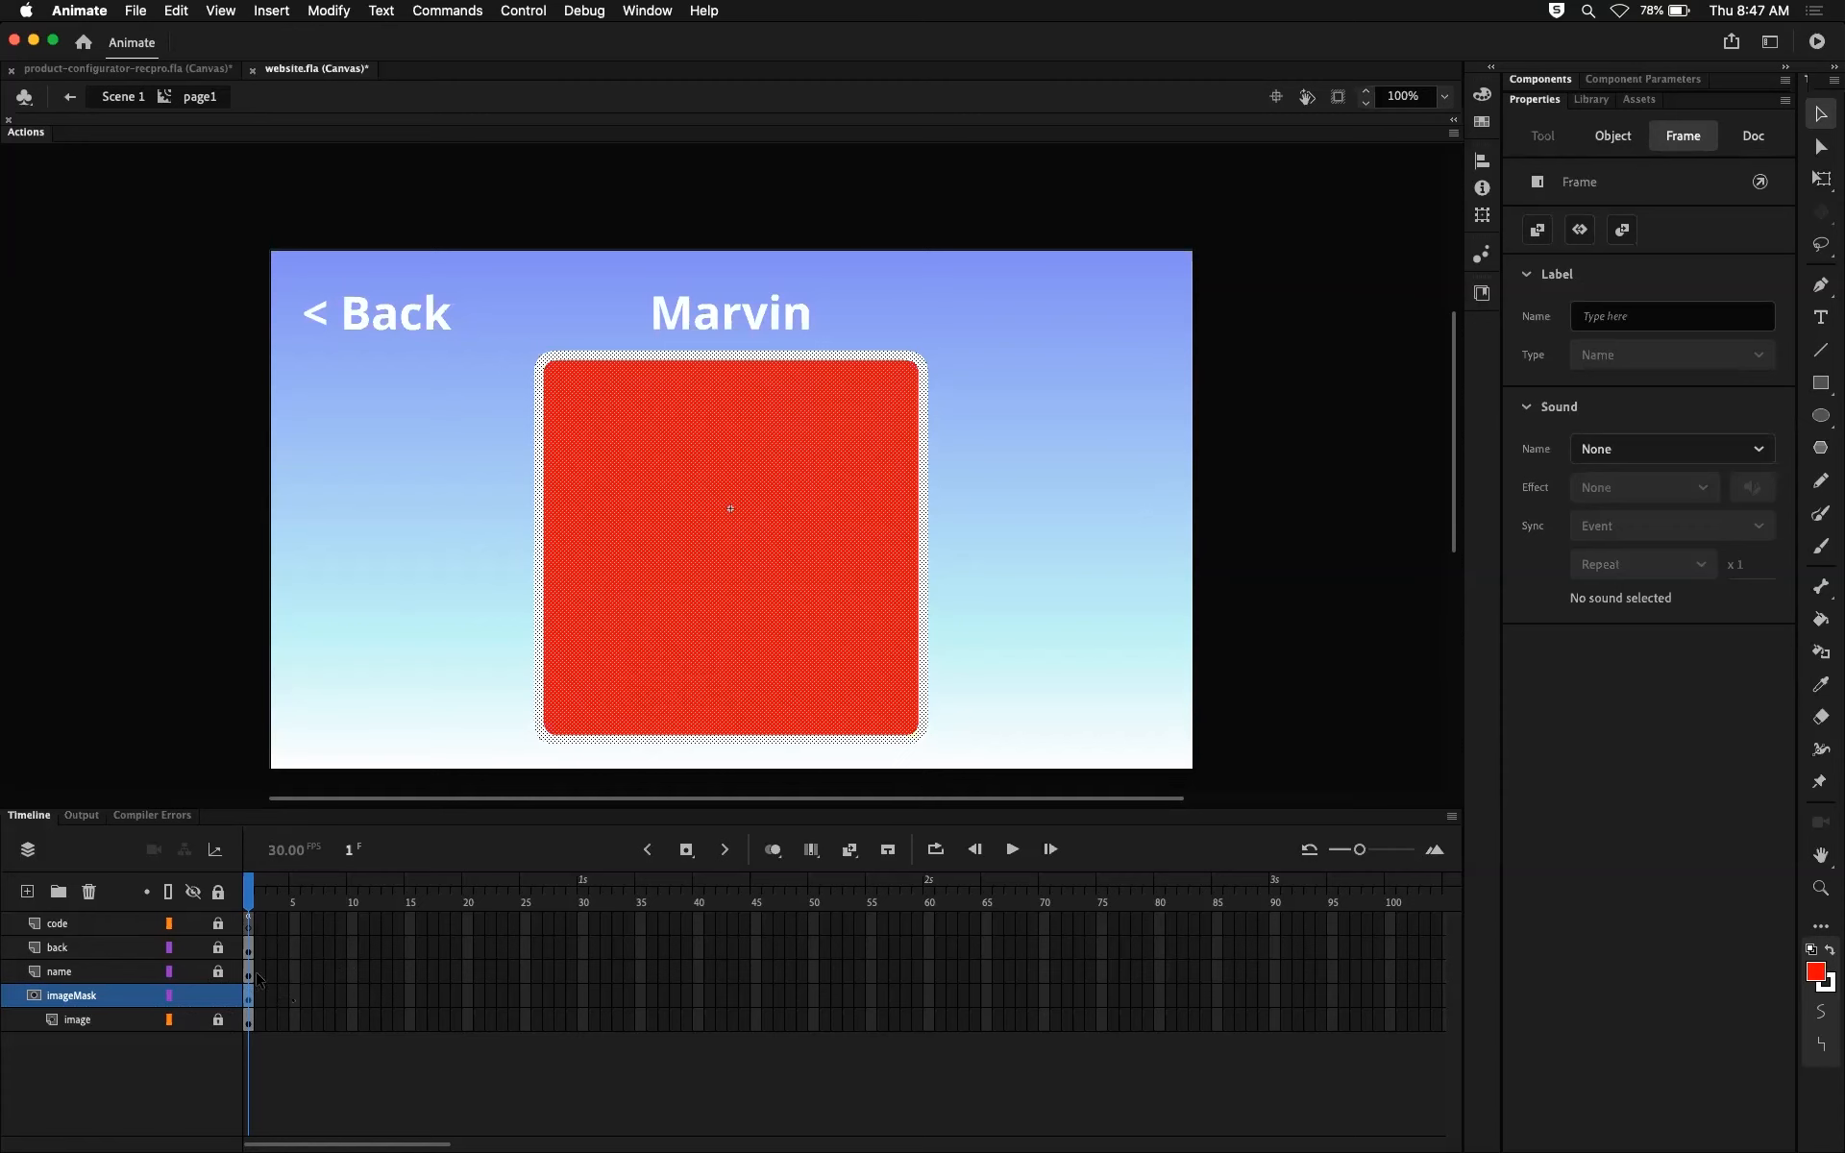
click(448, 662)
click(719, 553)
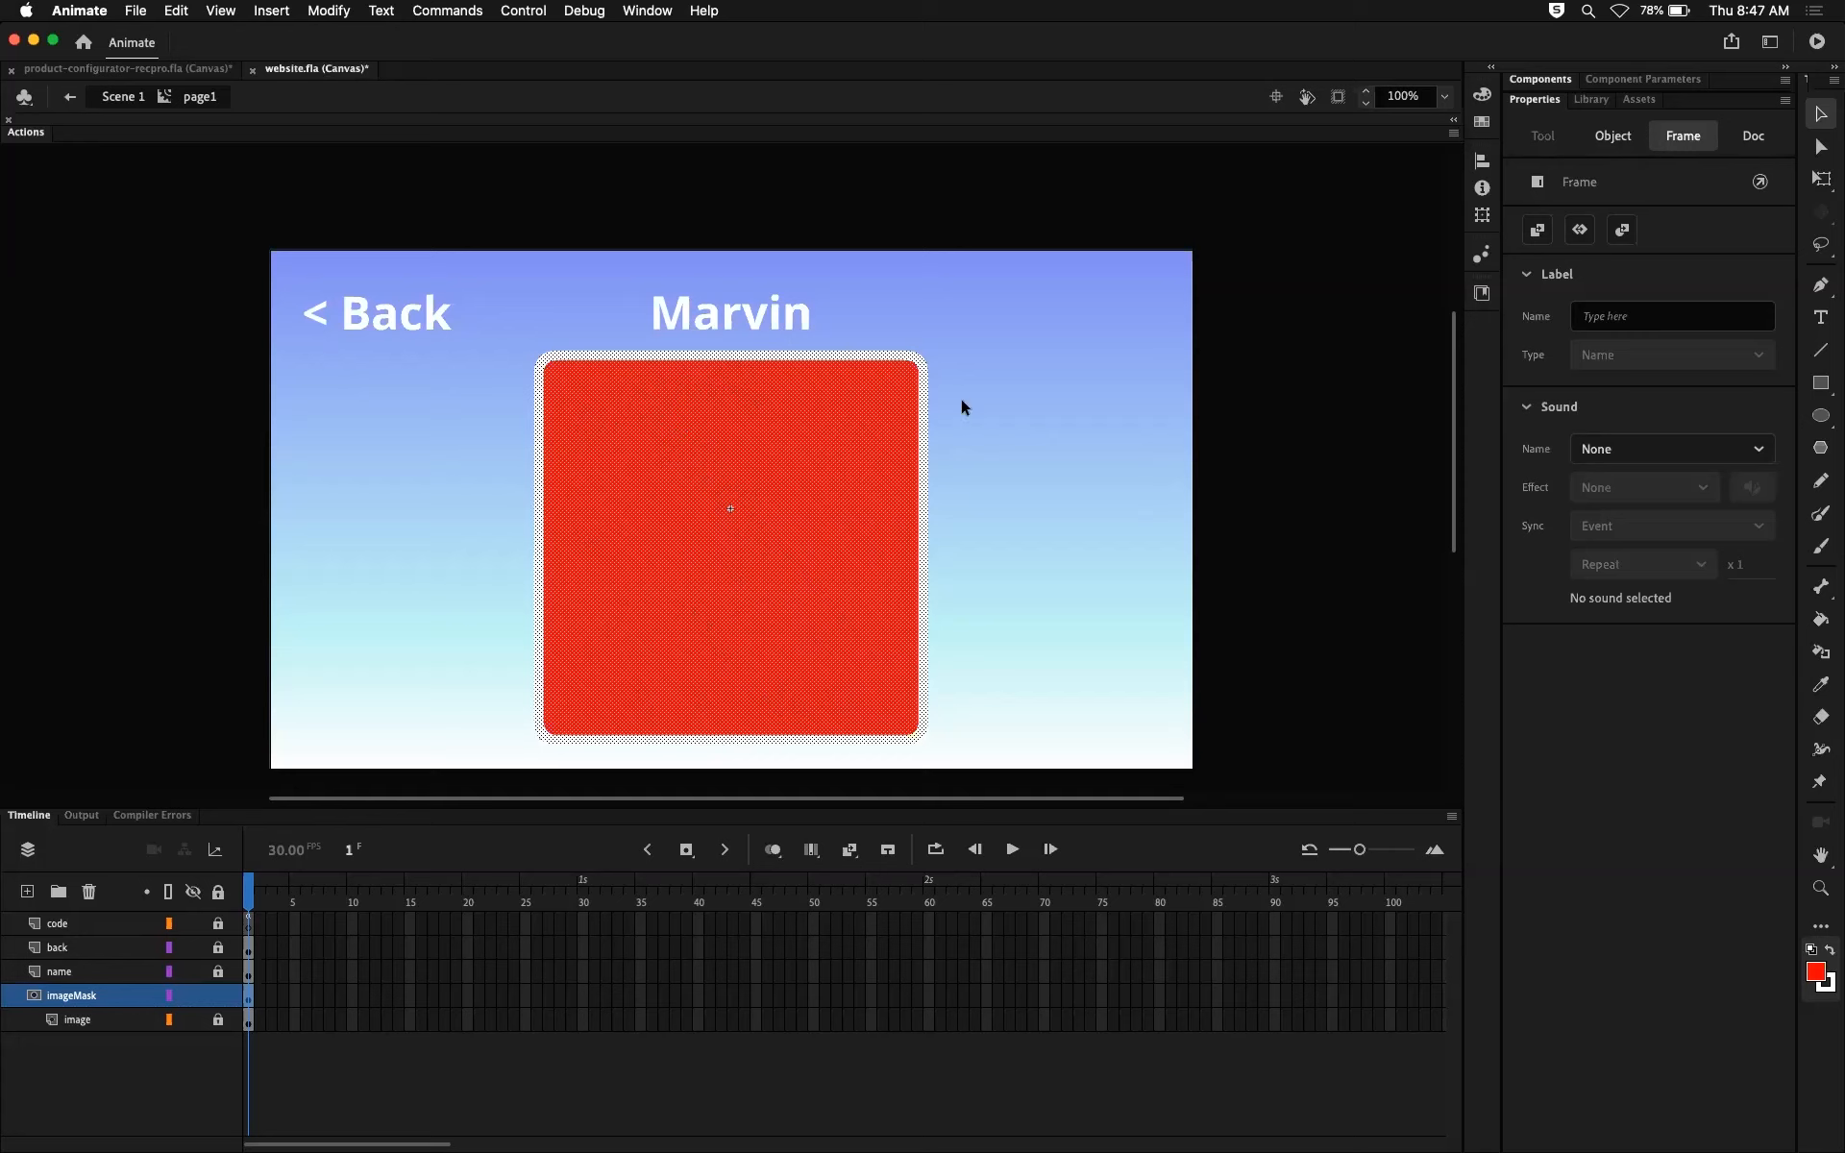
click(989, 416)
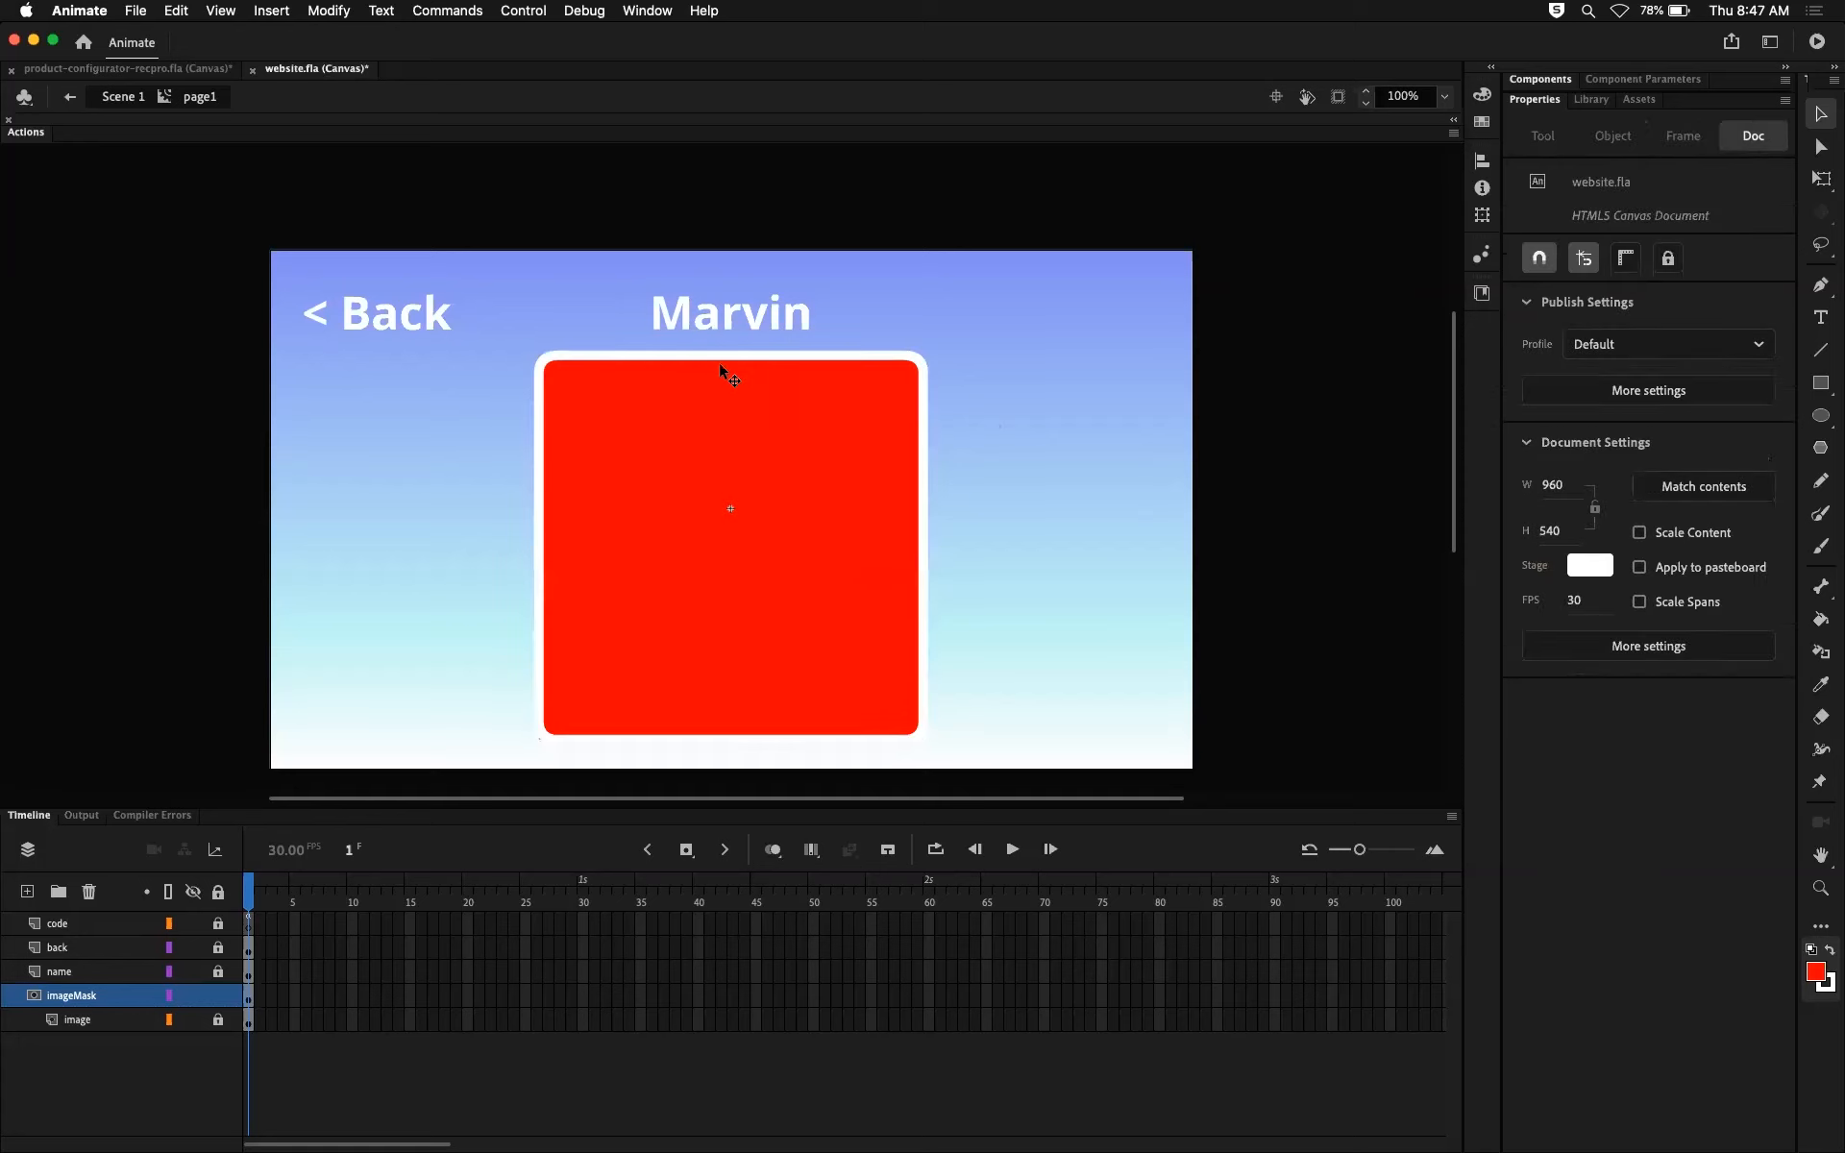
Step: Select individual parts of the mask rectangle's white stroke to examine how it is divided into segments
click(742, 355)
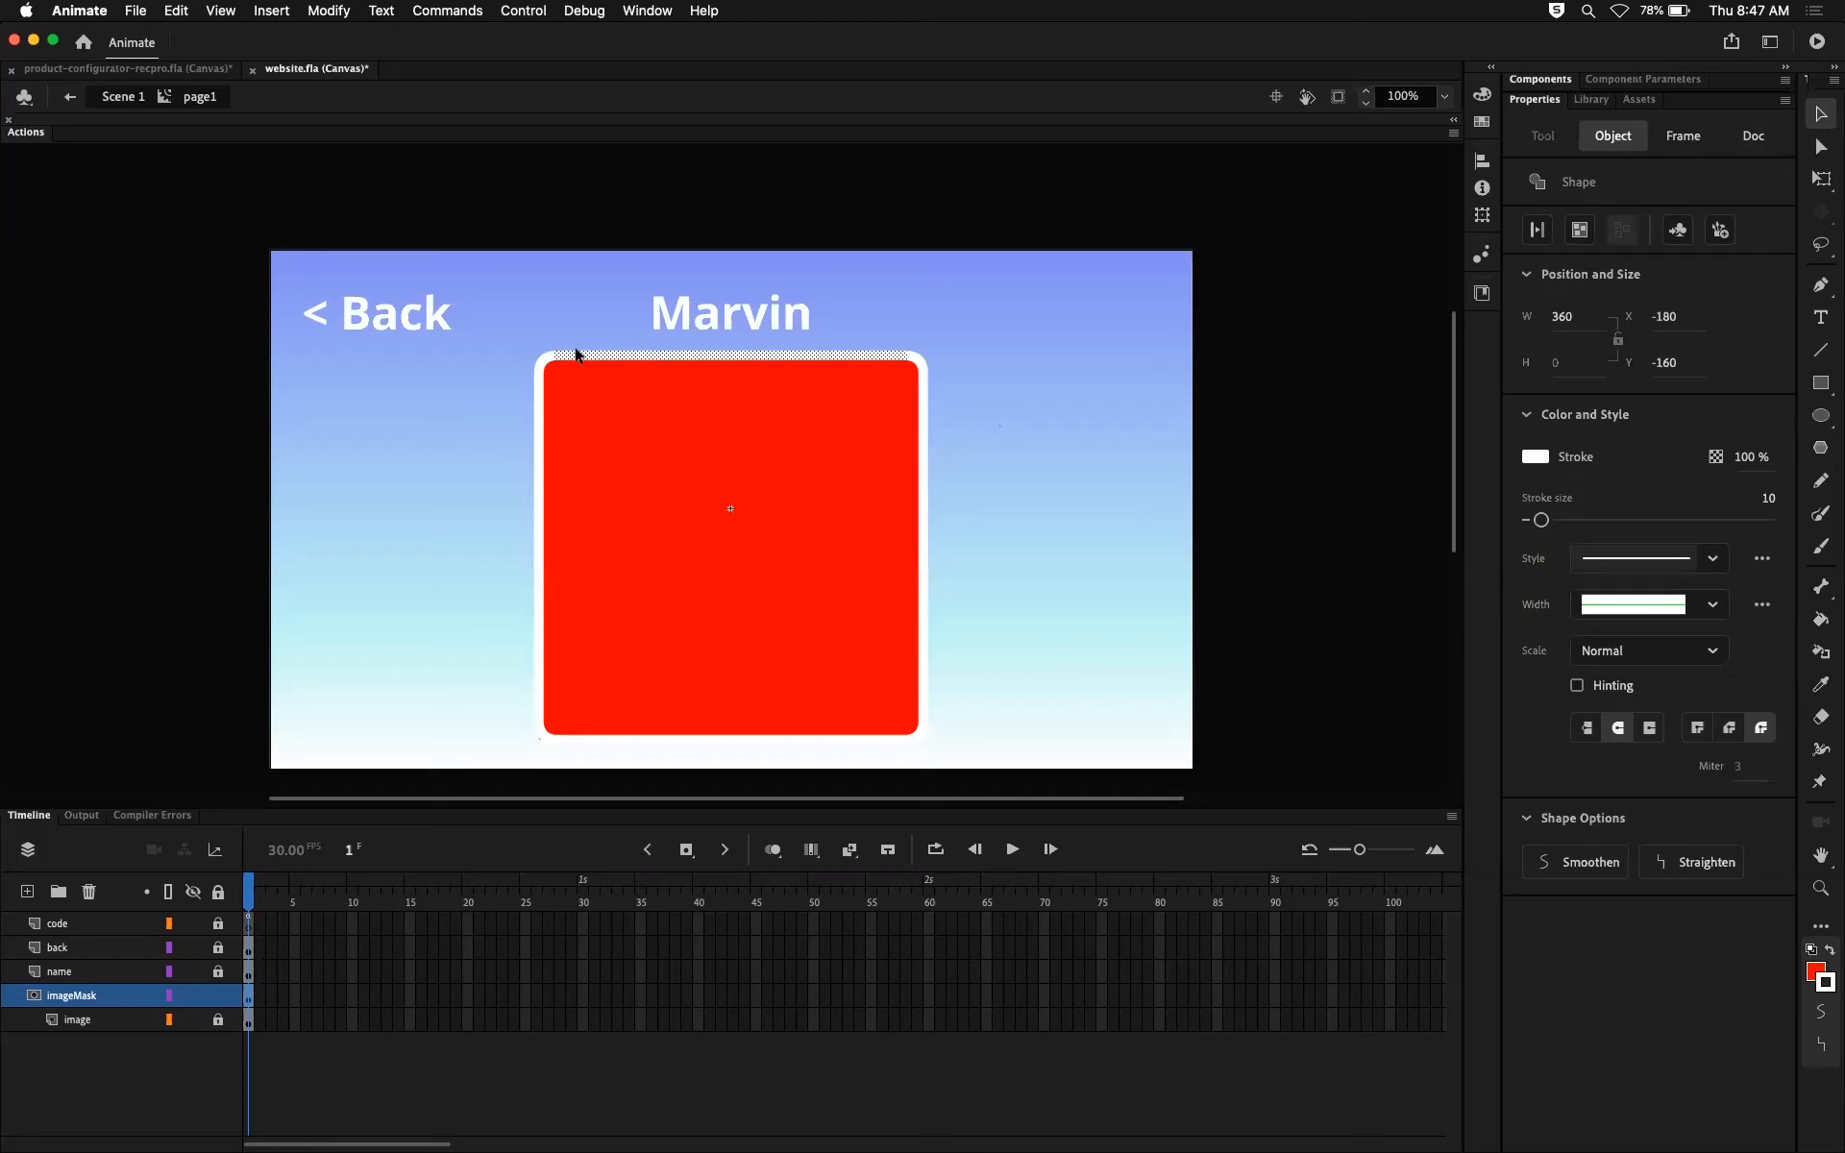
click(541, 366)
click(539, 432)
click(550, 734)
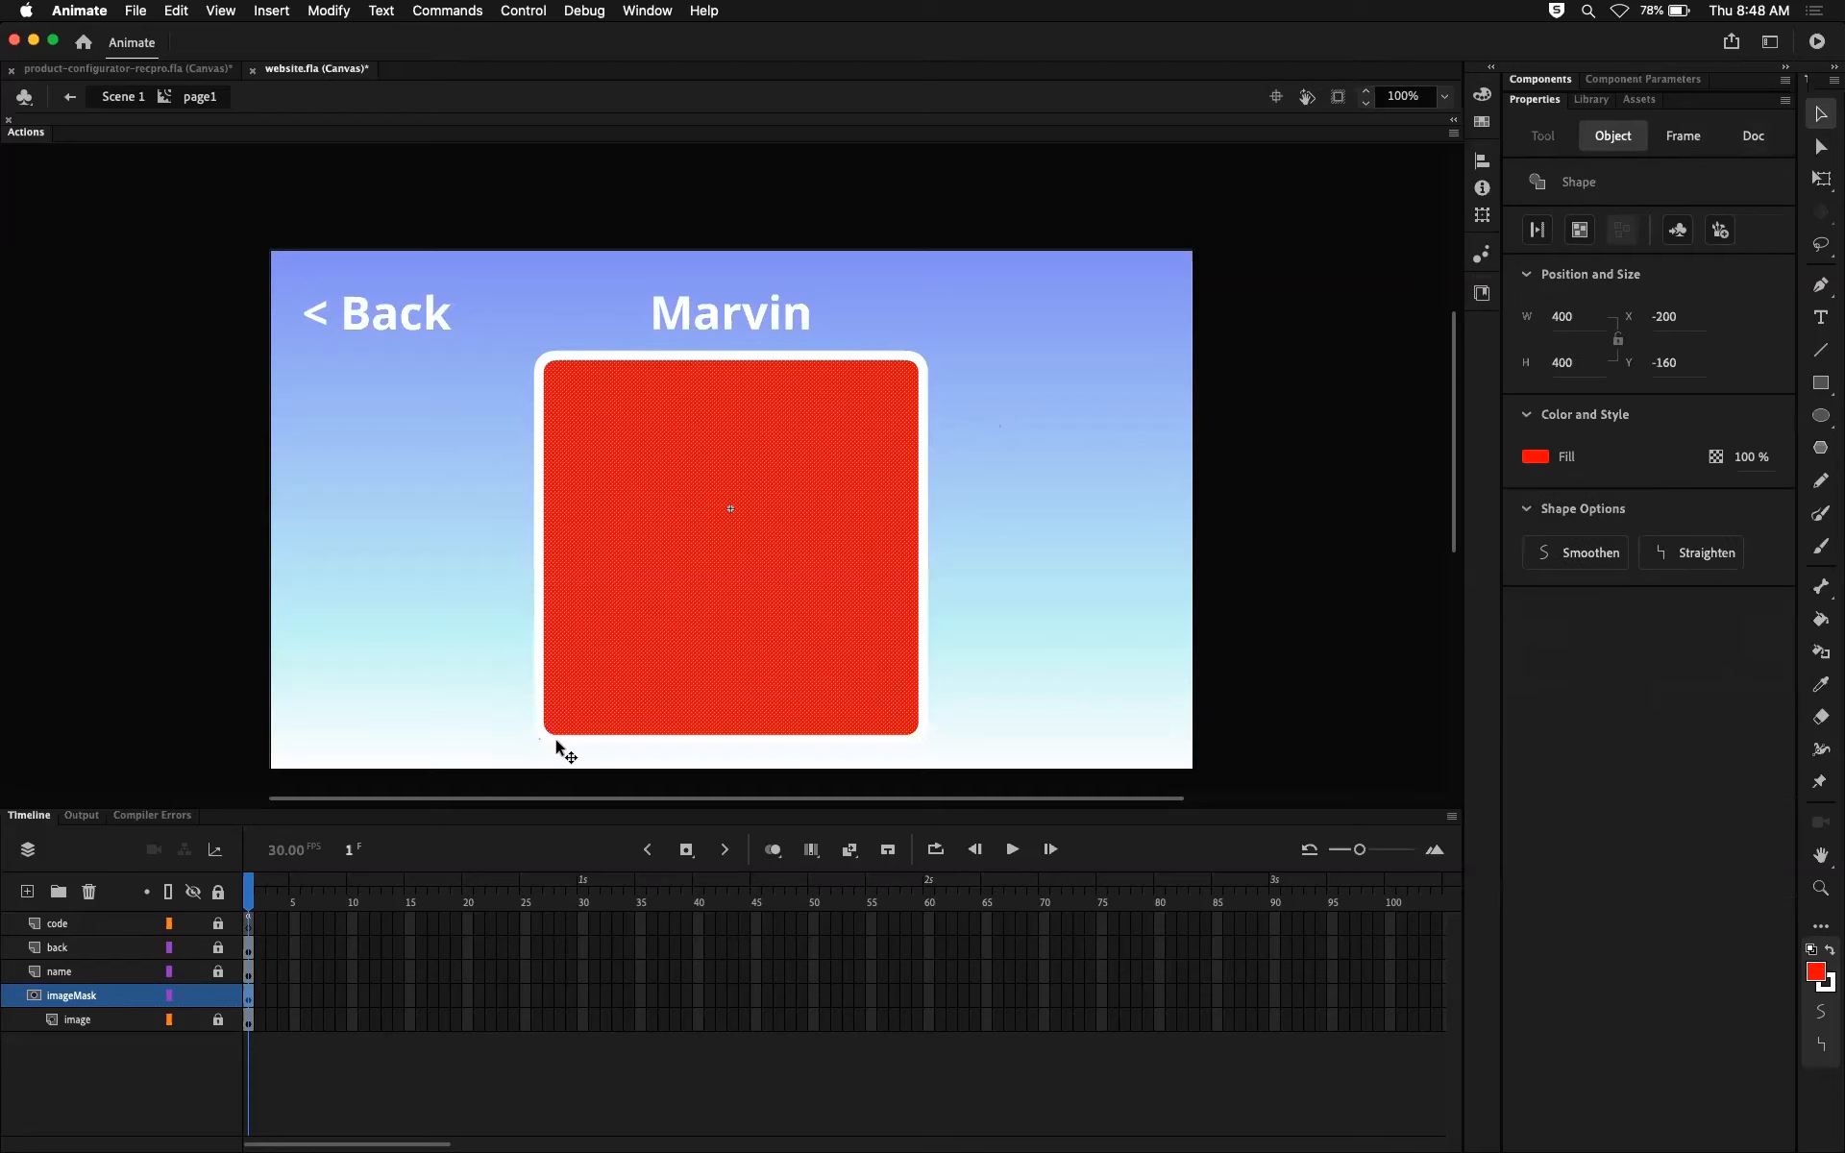
click(548, 737)
click(573, 740)
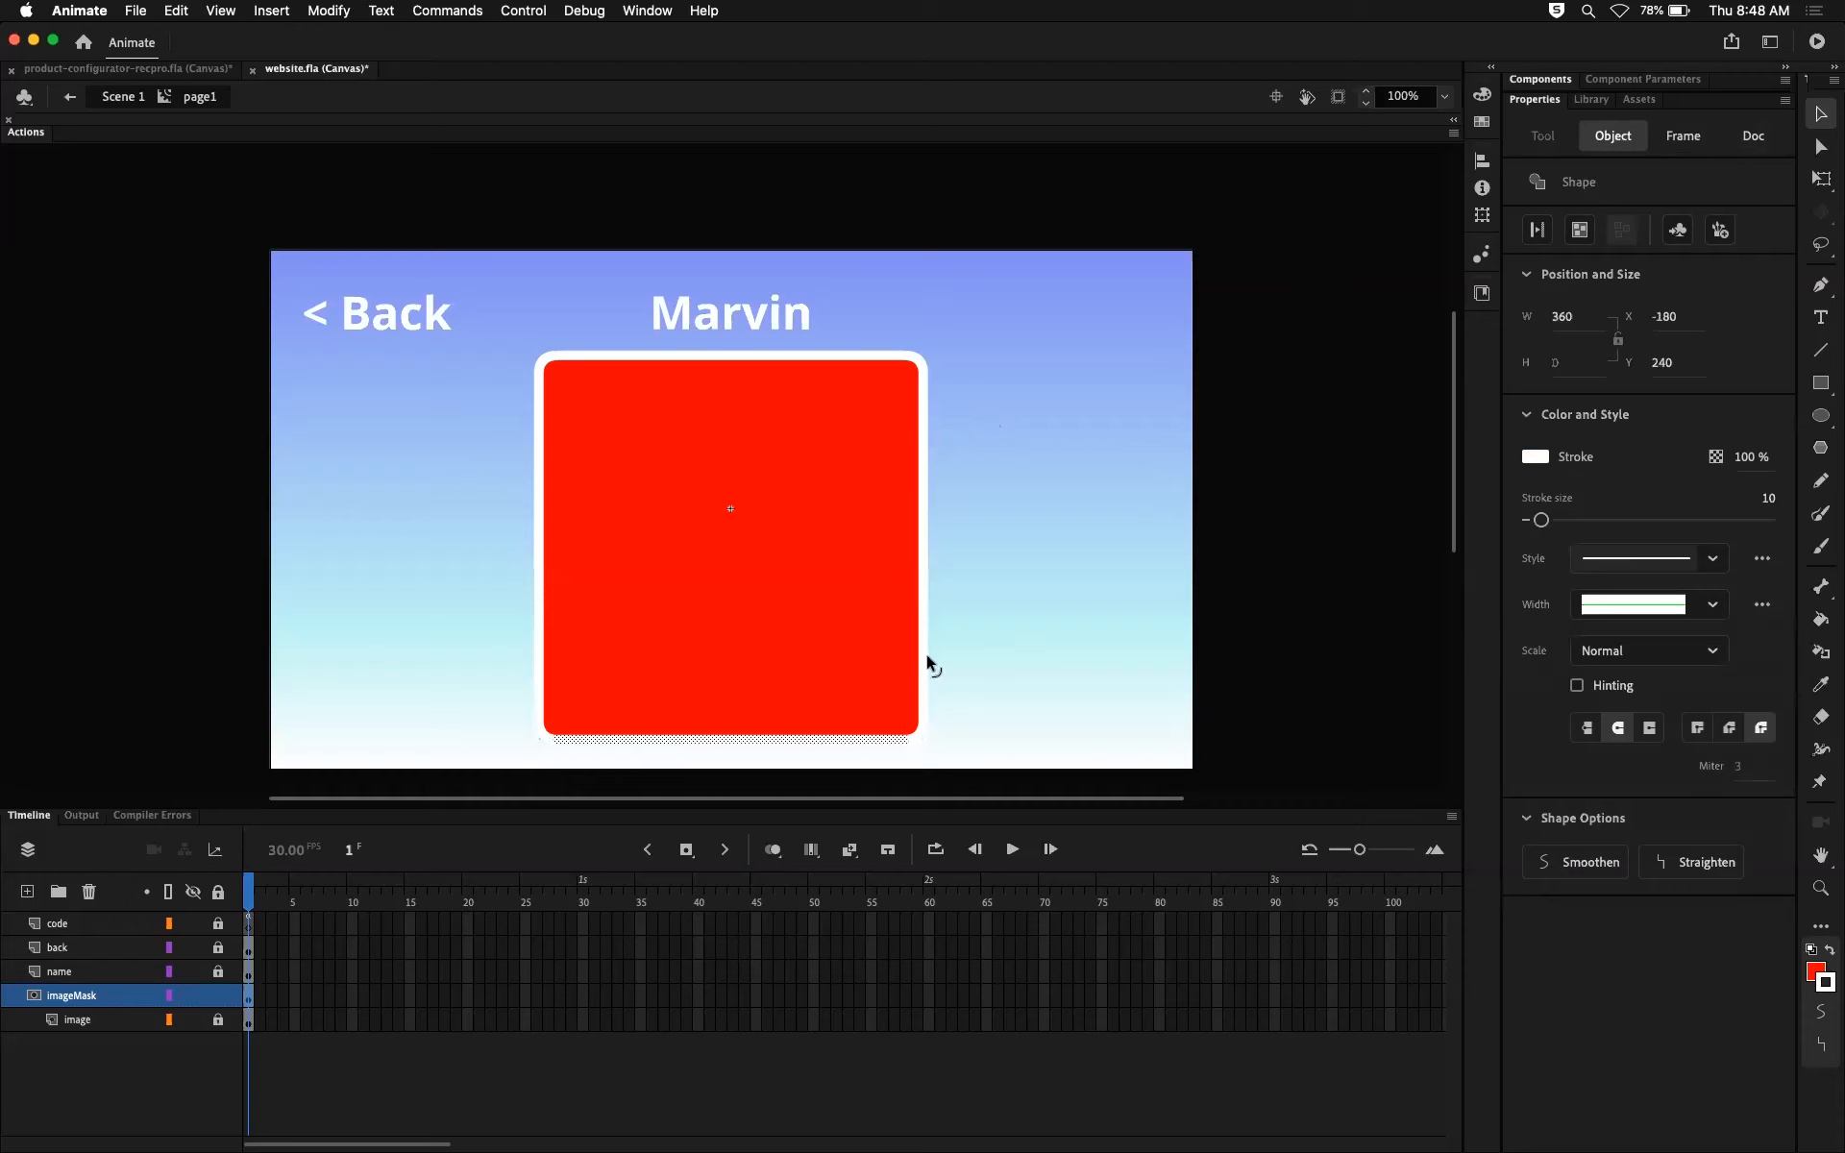
Step: Add a new layer directly above the imageMask layer and name it border
click(27, 890)
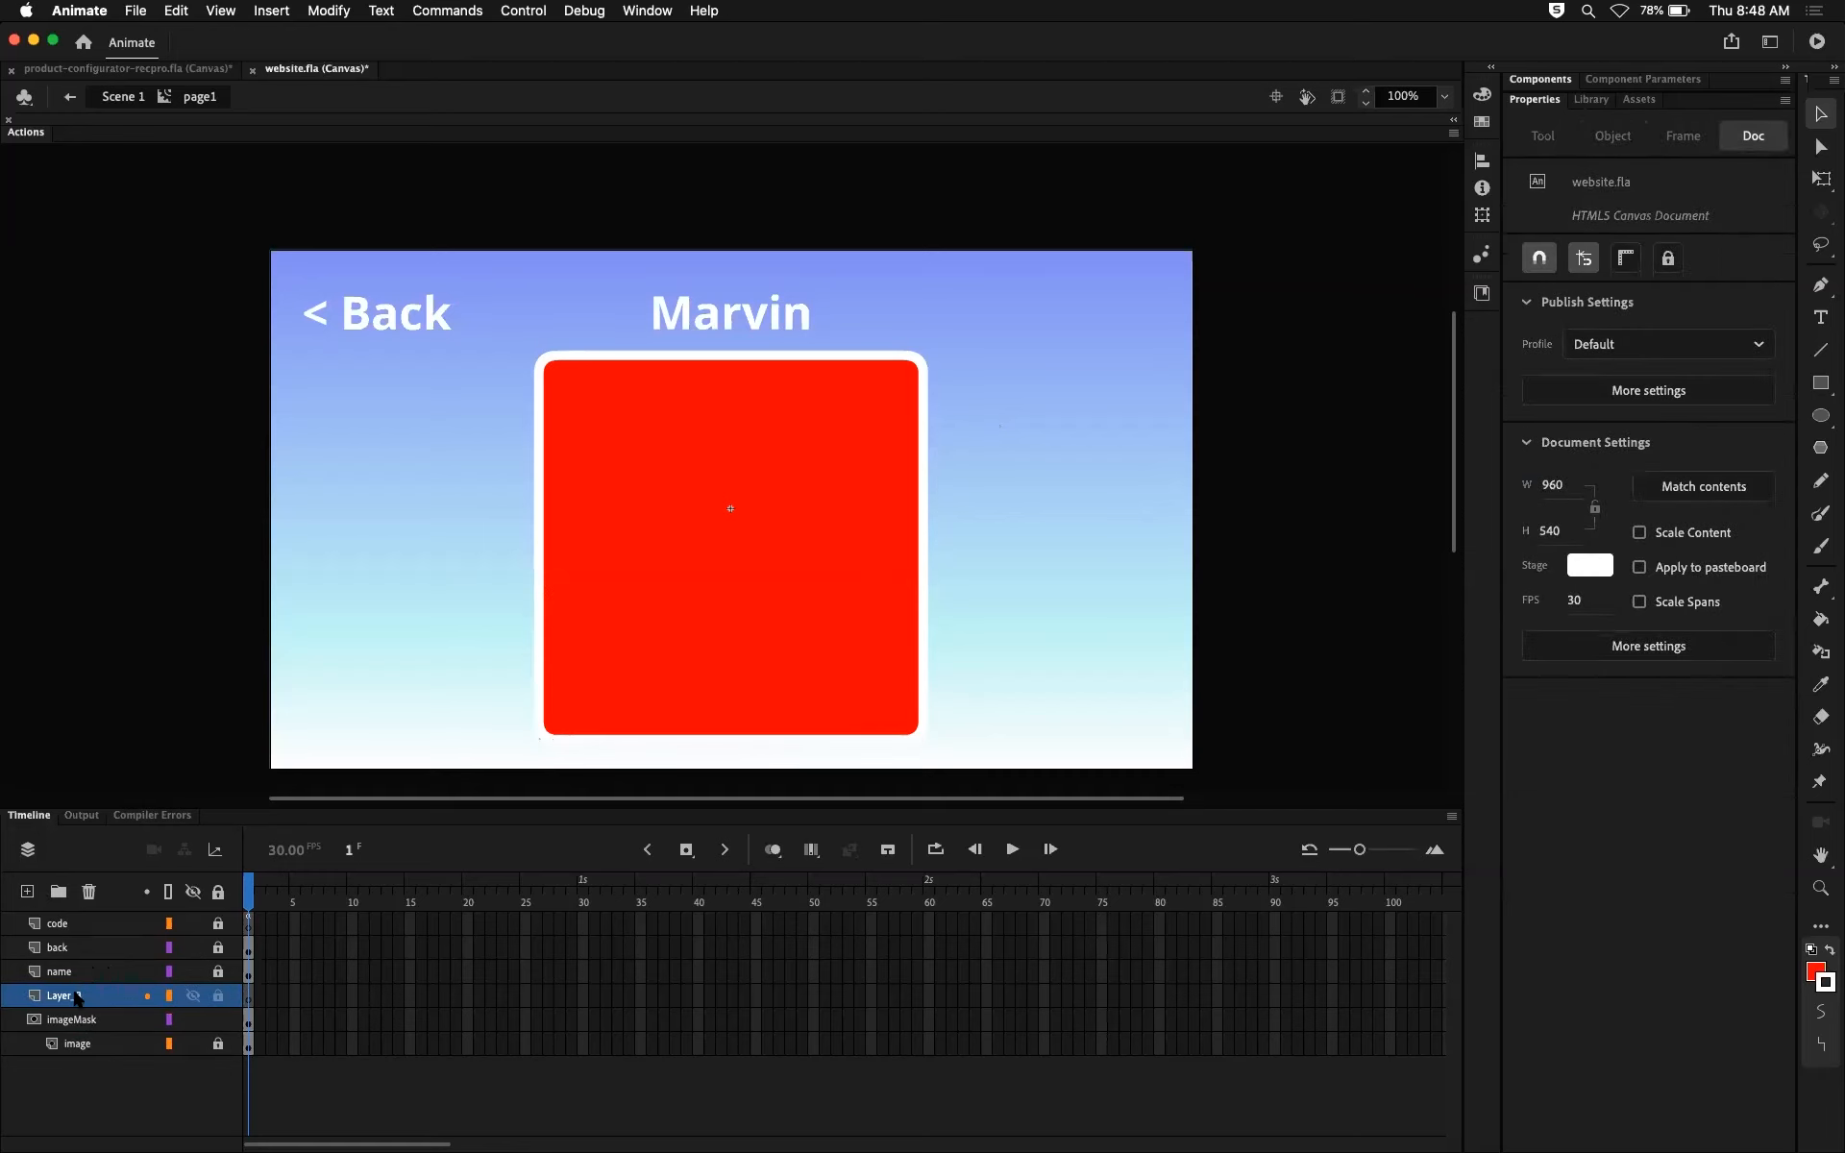
double_click(79, 993)
text(border)
key(Return)
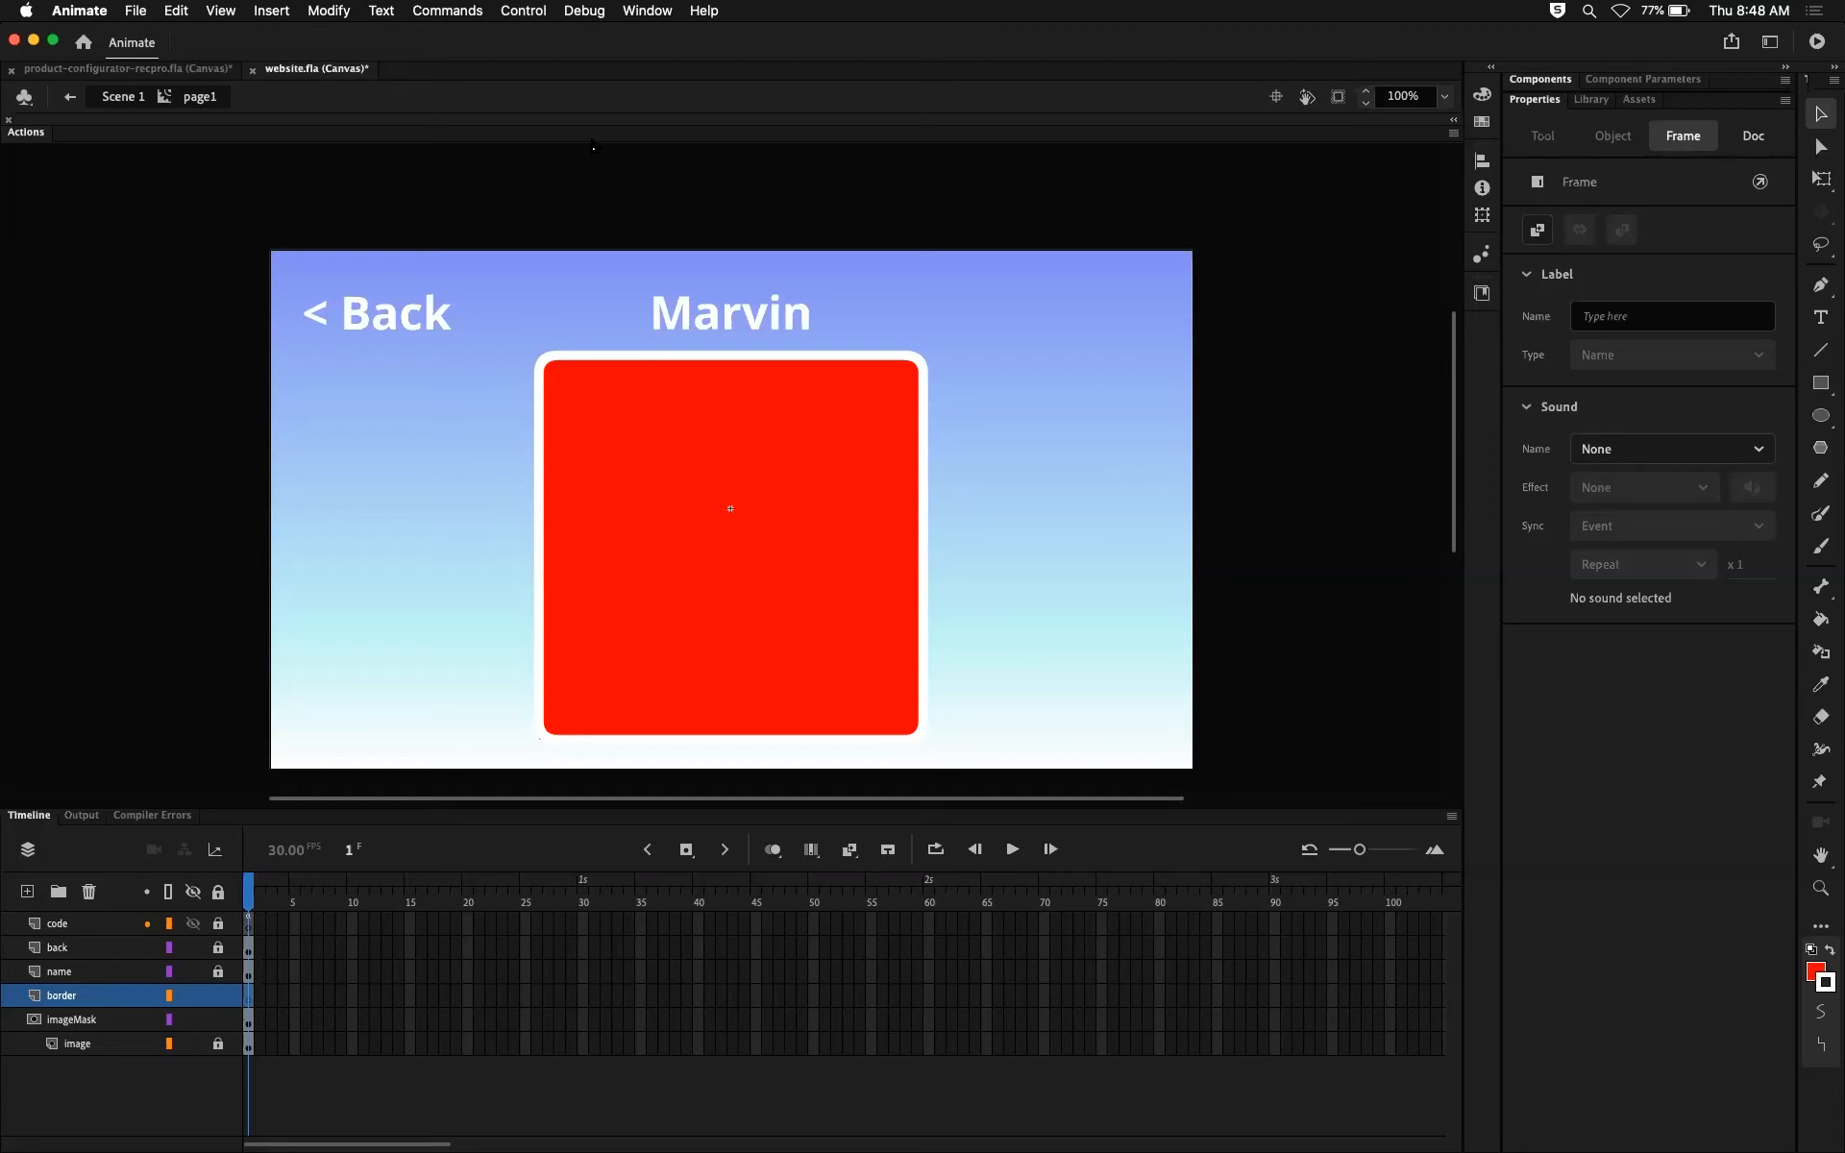
Step: Try selecting the mask rectangle's white stroke segment by segment, and the whole rectangle with a selection area
click(383, 554)
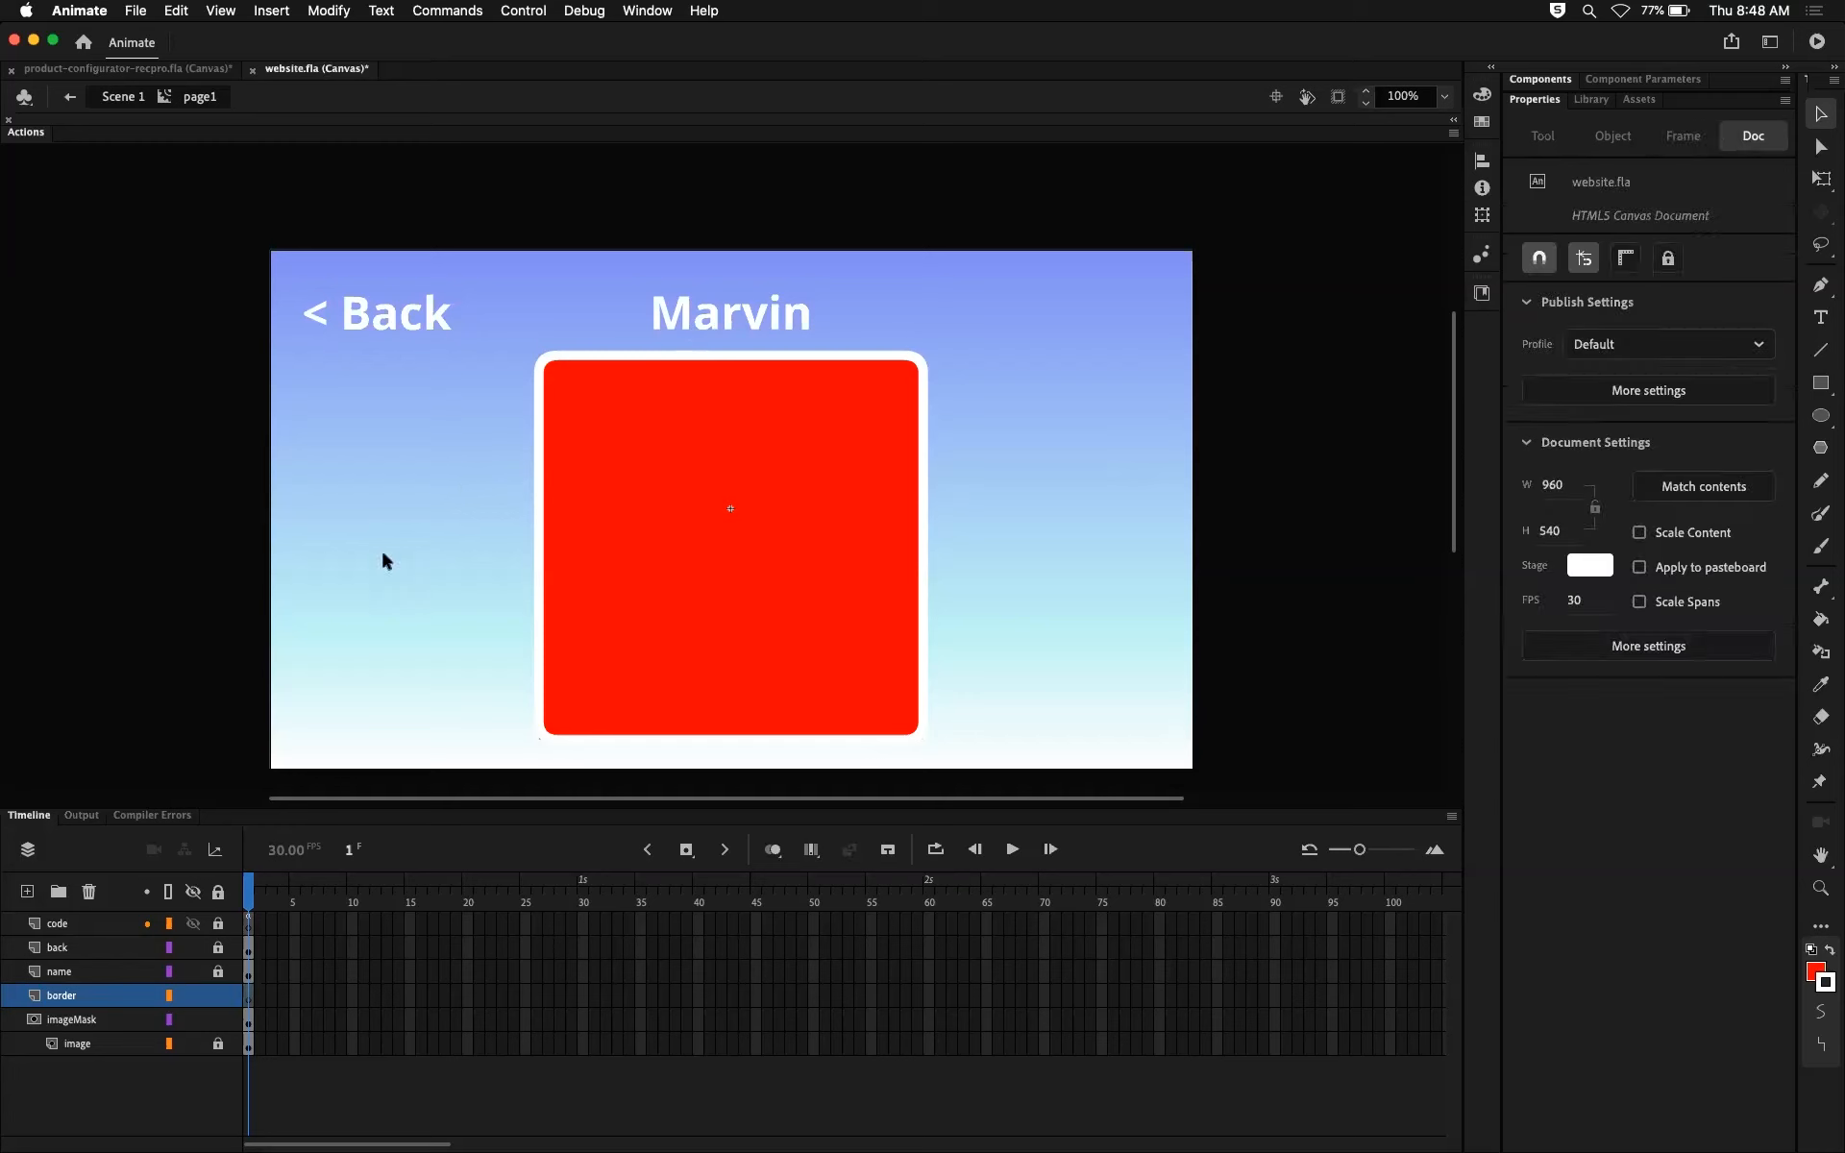
click(673, 361)
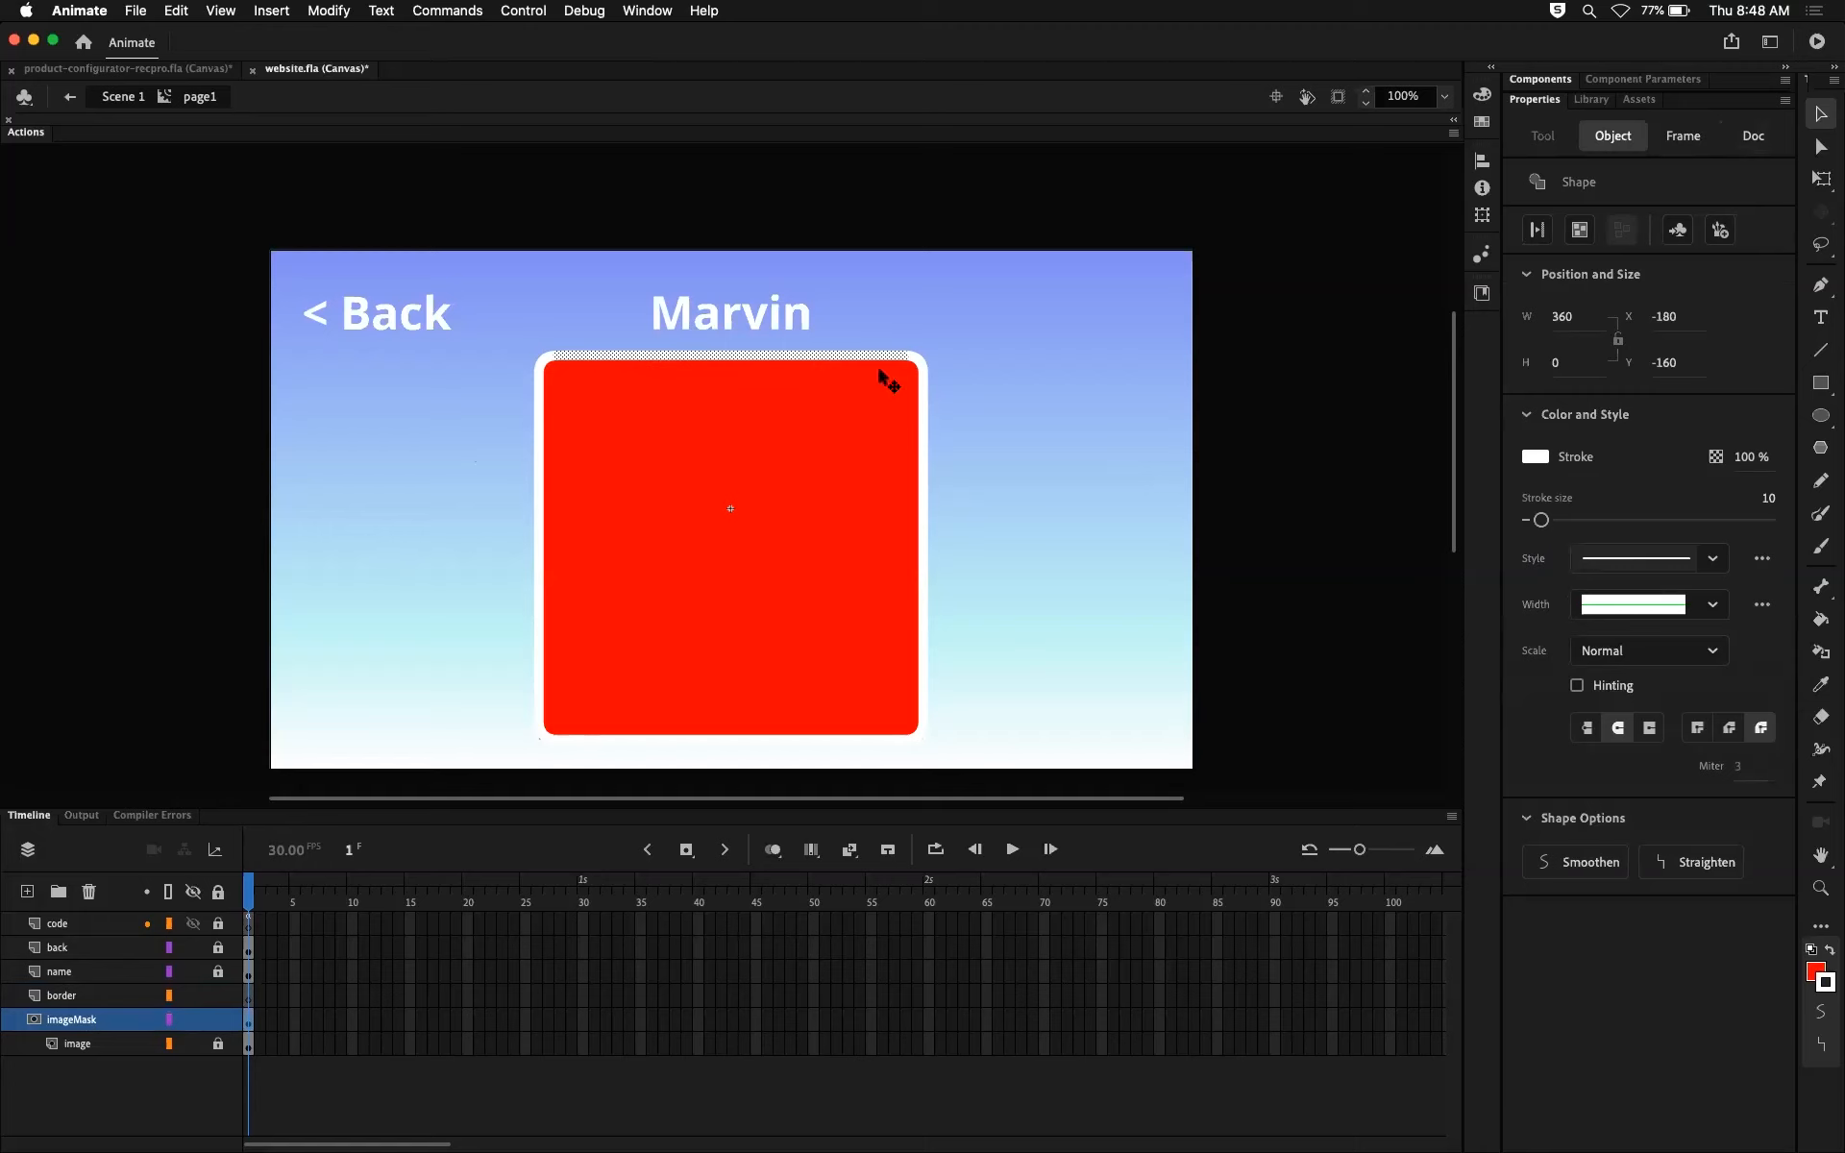
shift+click(920, 360)
shift+click(922, 453)
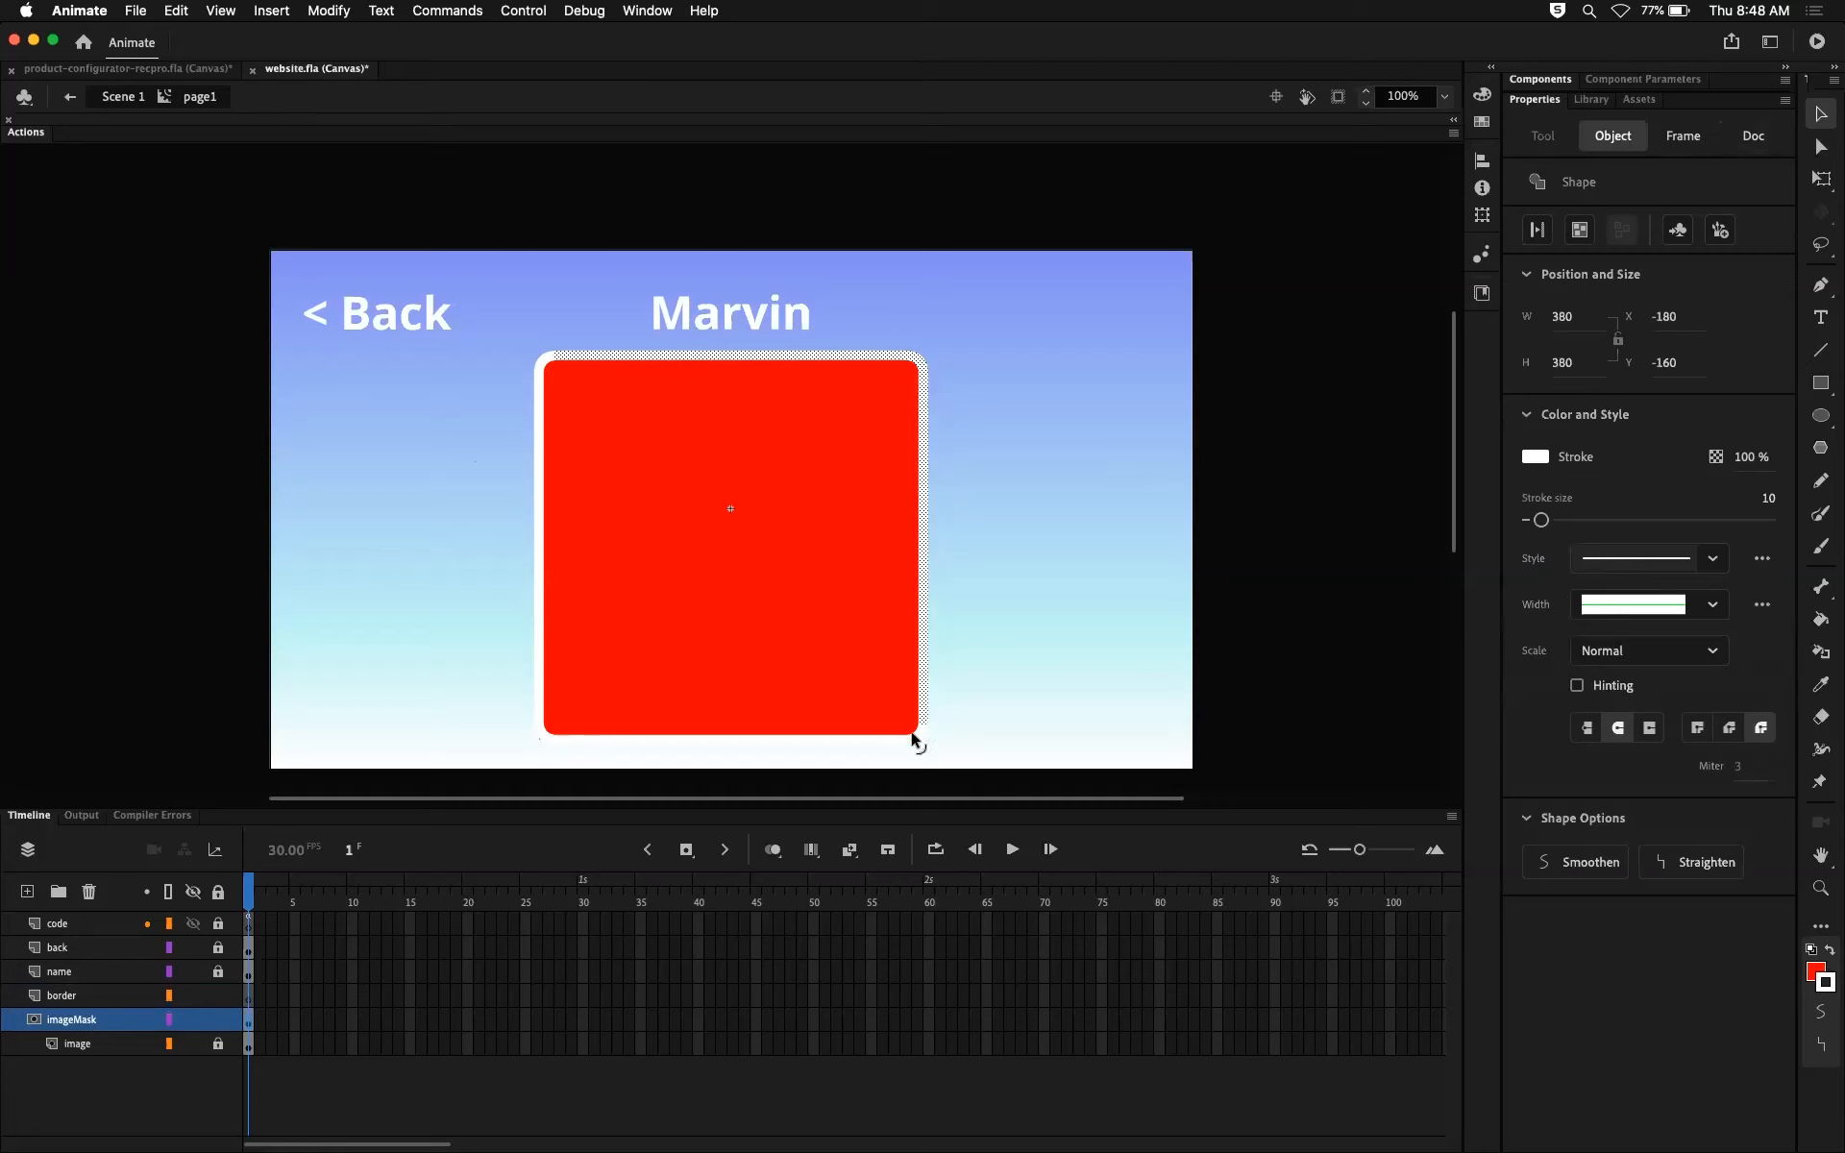
shift+click(768, 738)
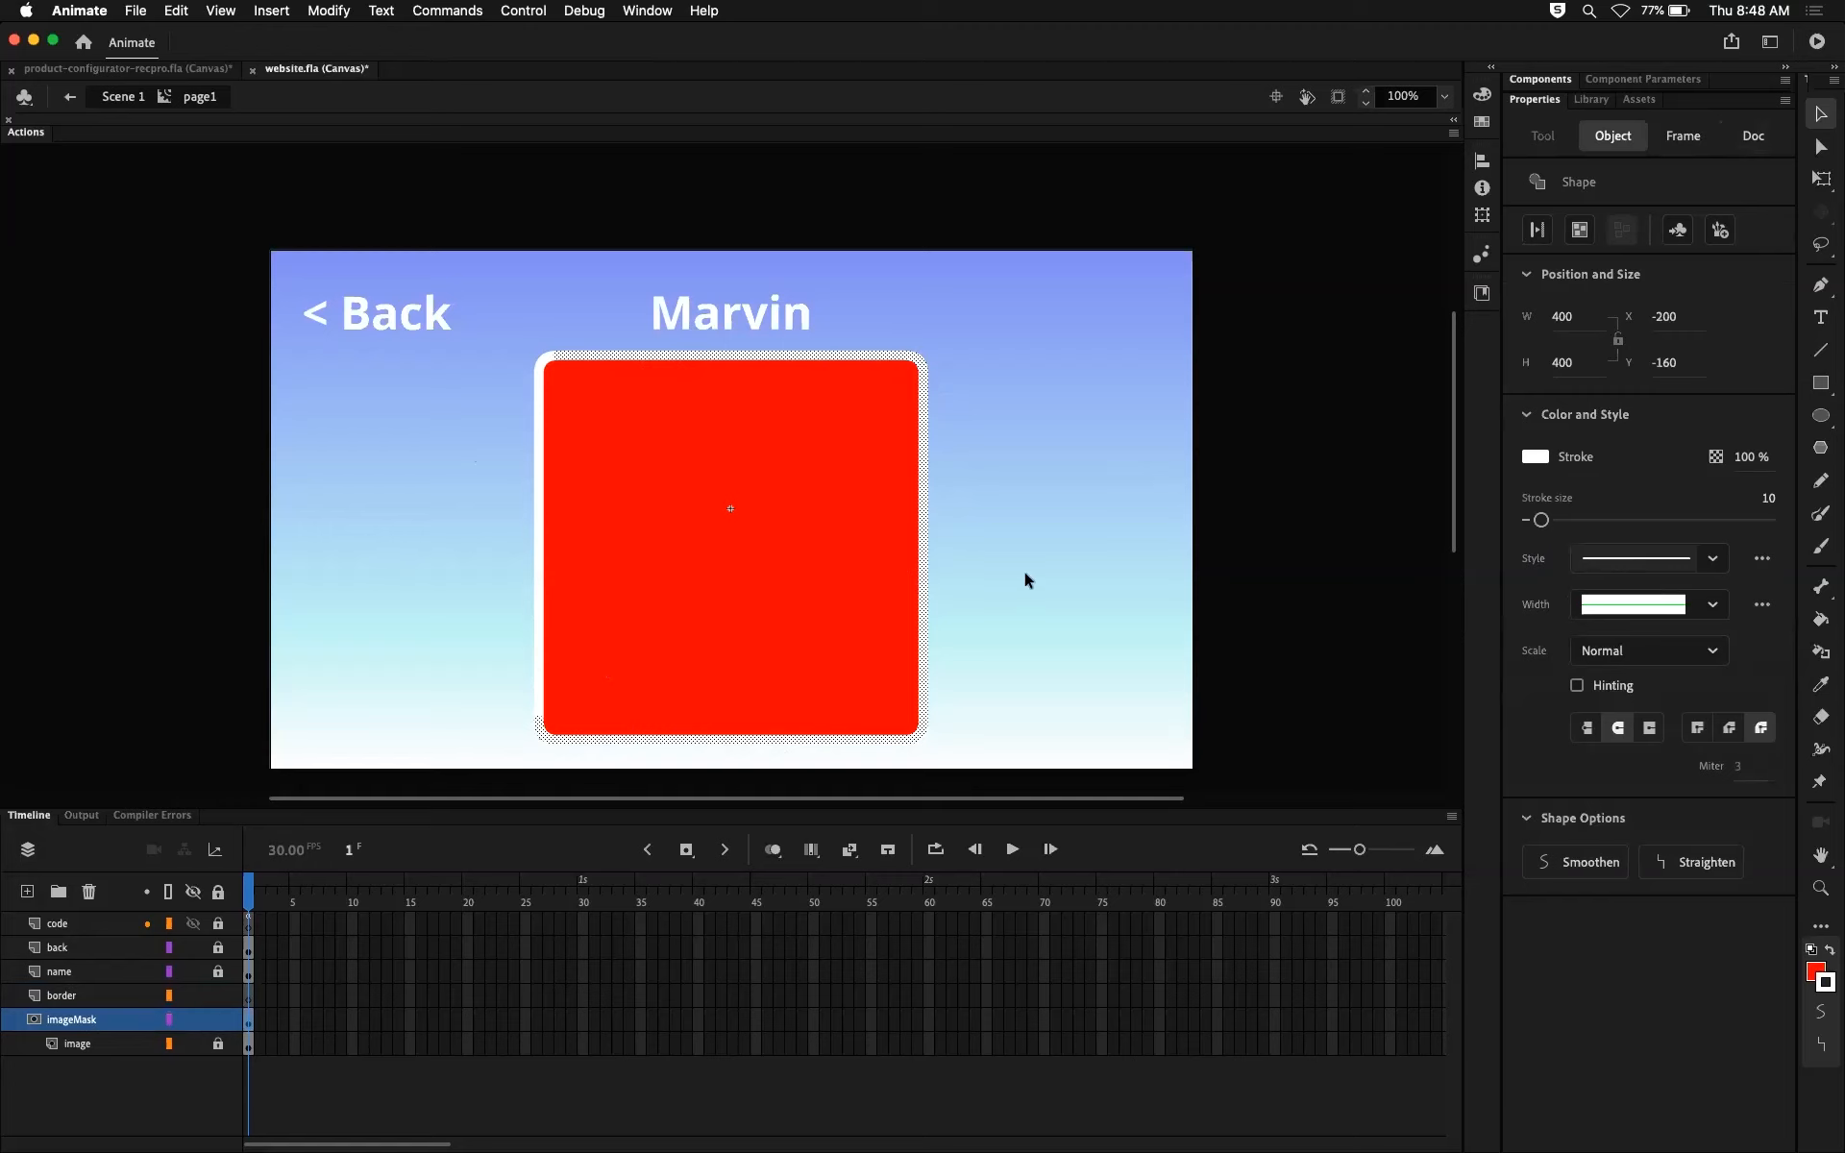
click(1008, 606)
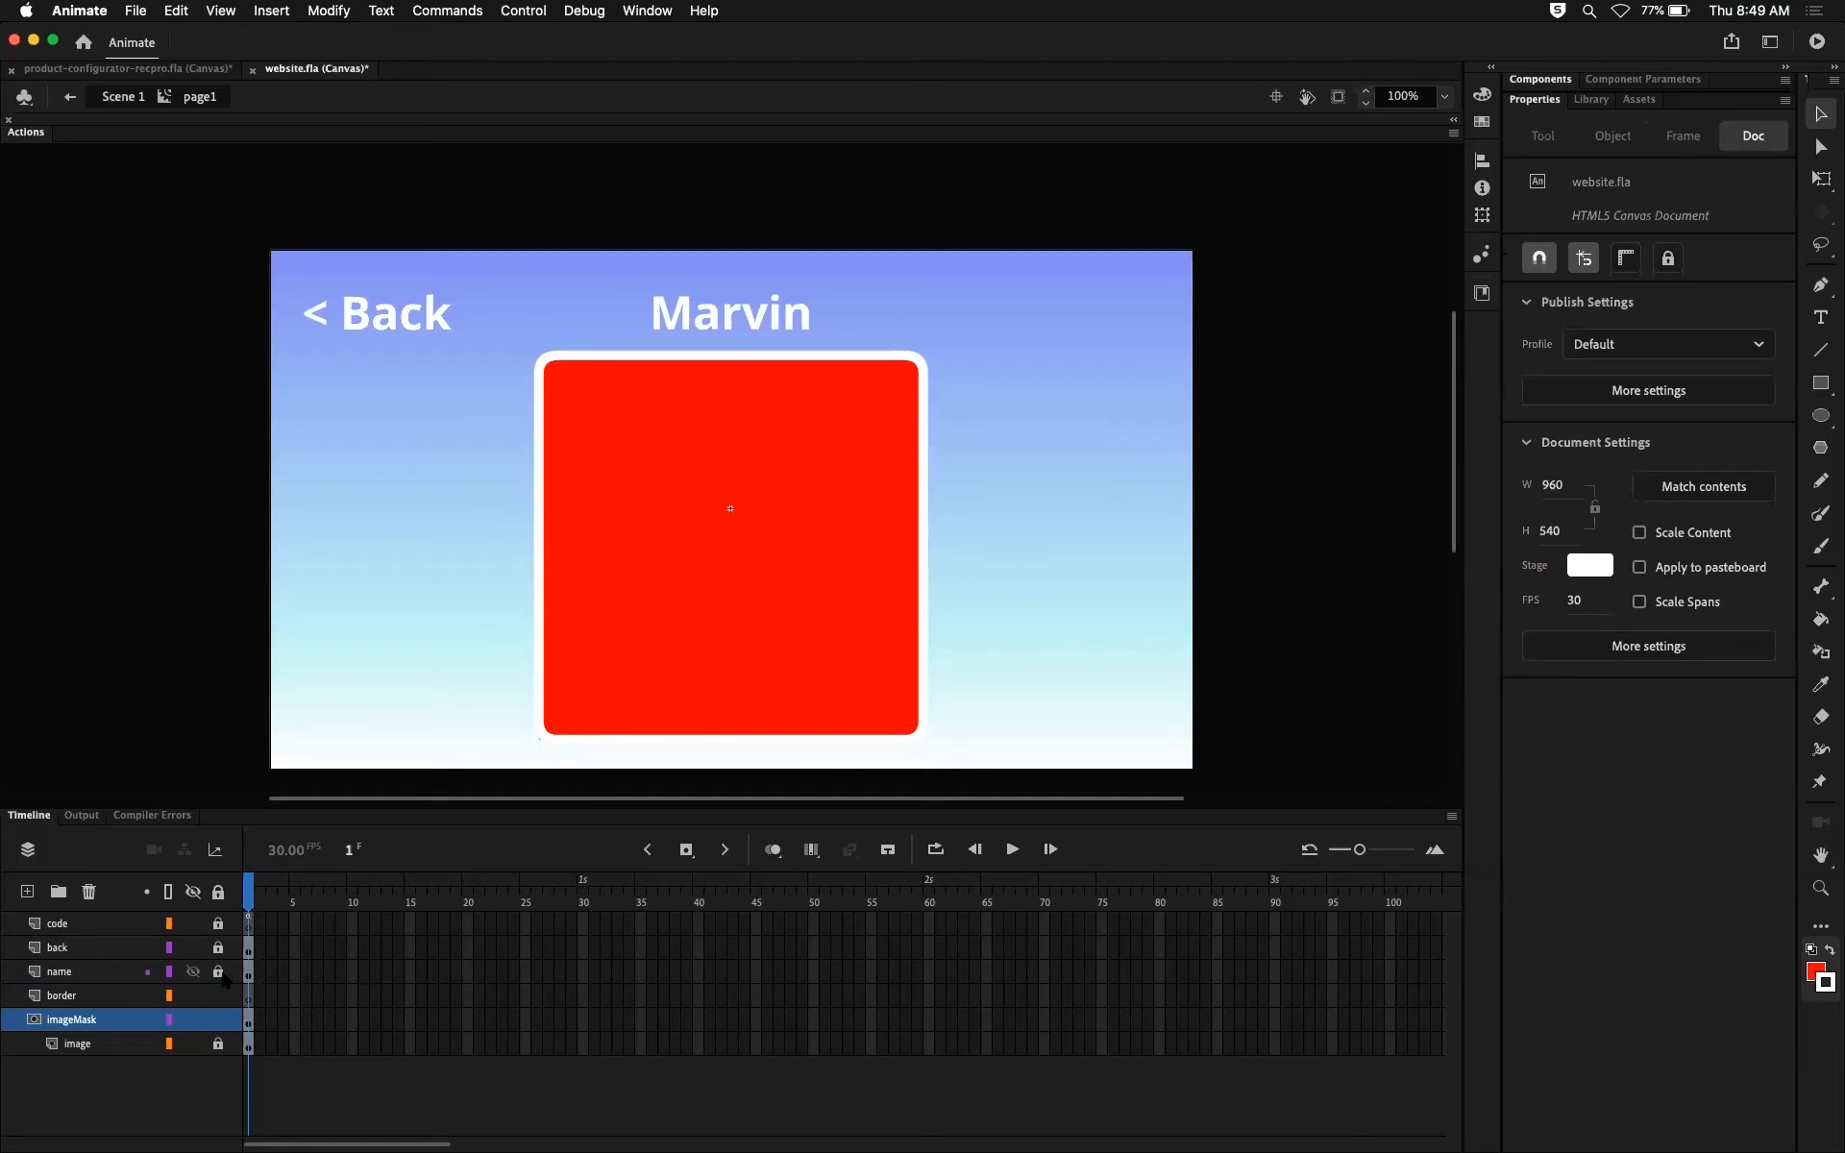
drag(471, 302, 1012, 761)
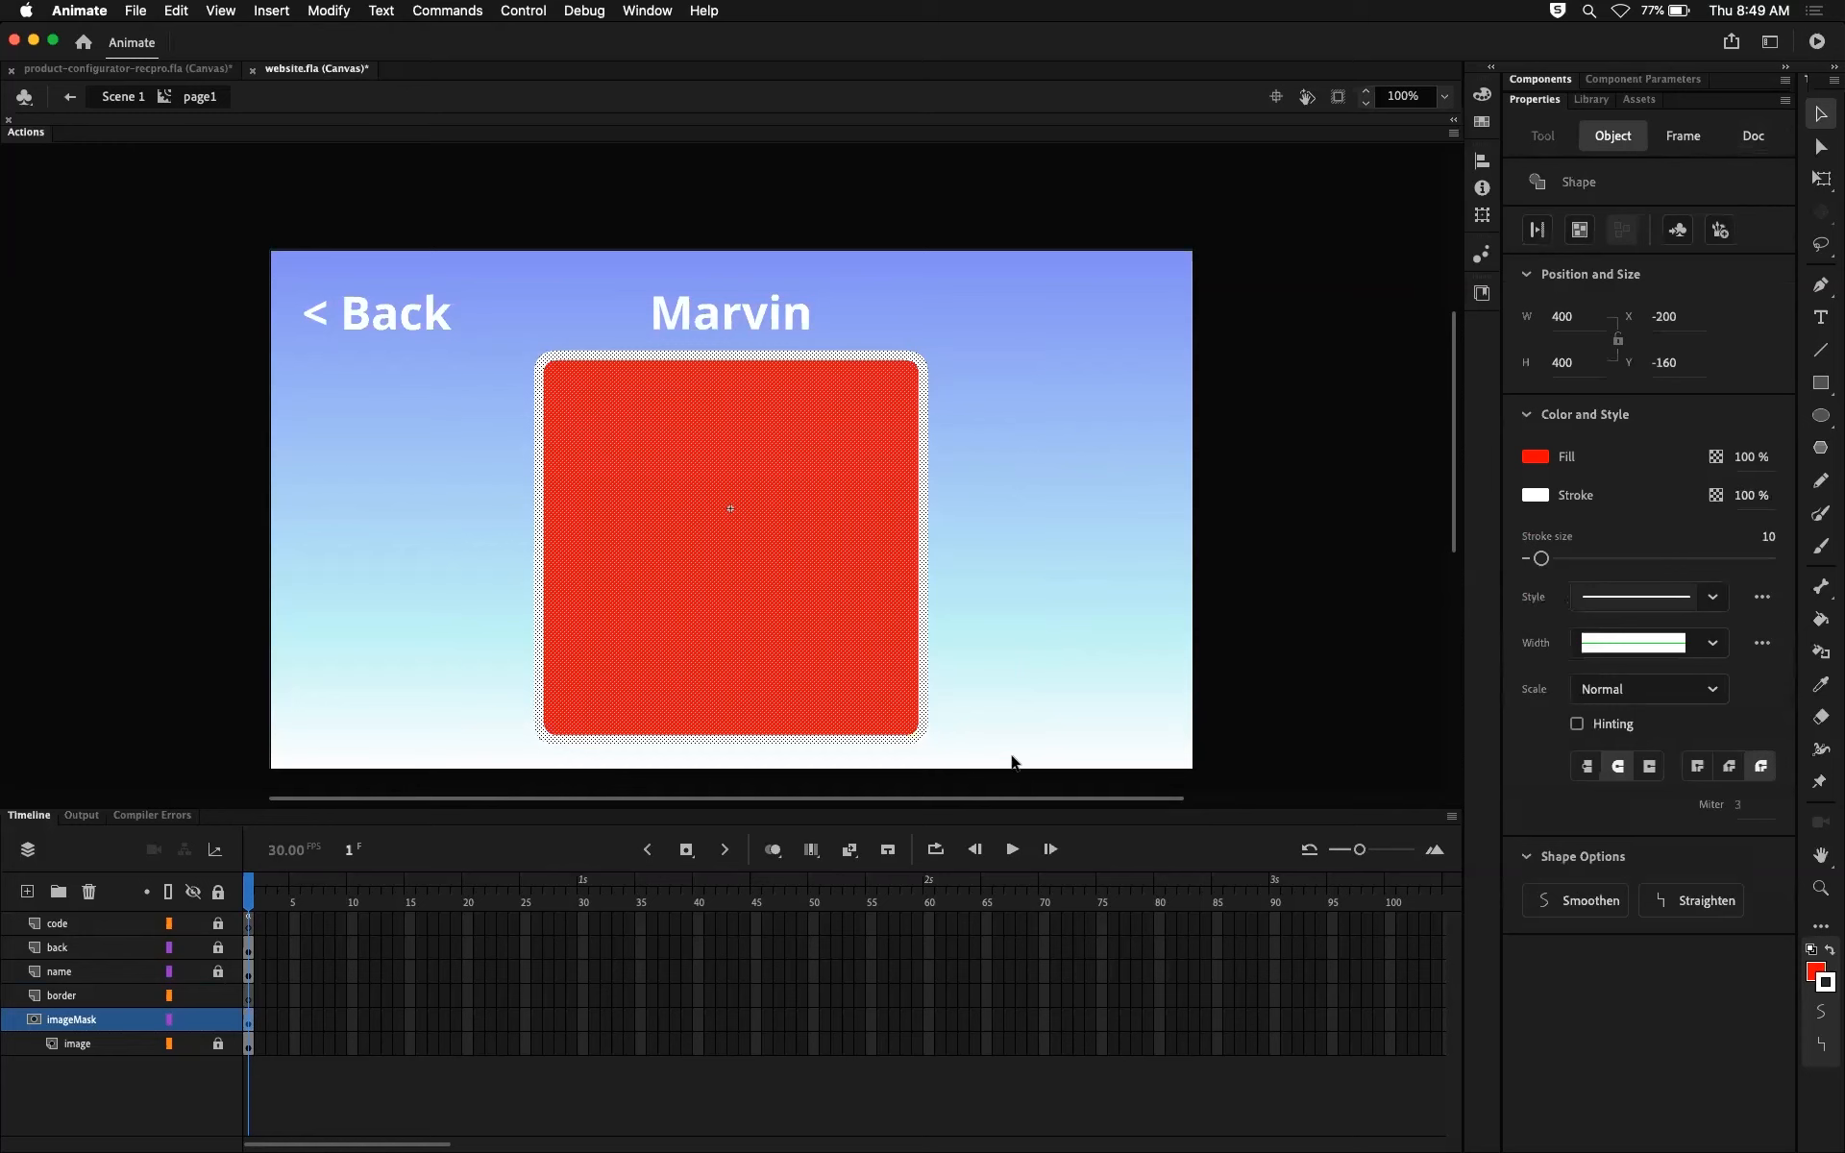
click(1042, 544)
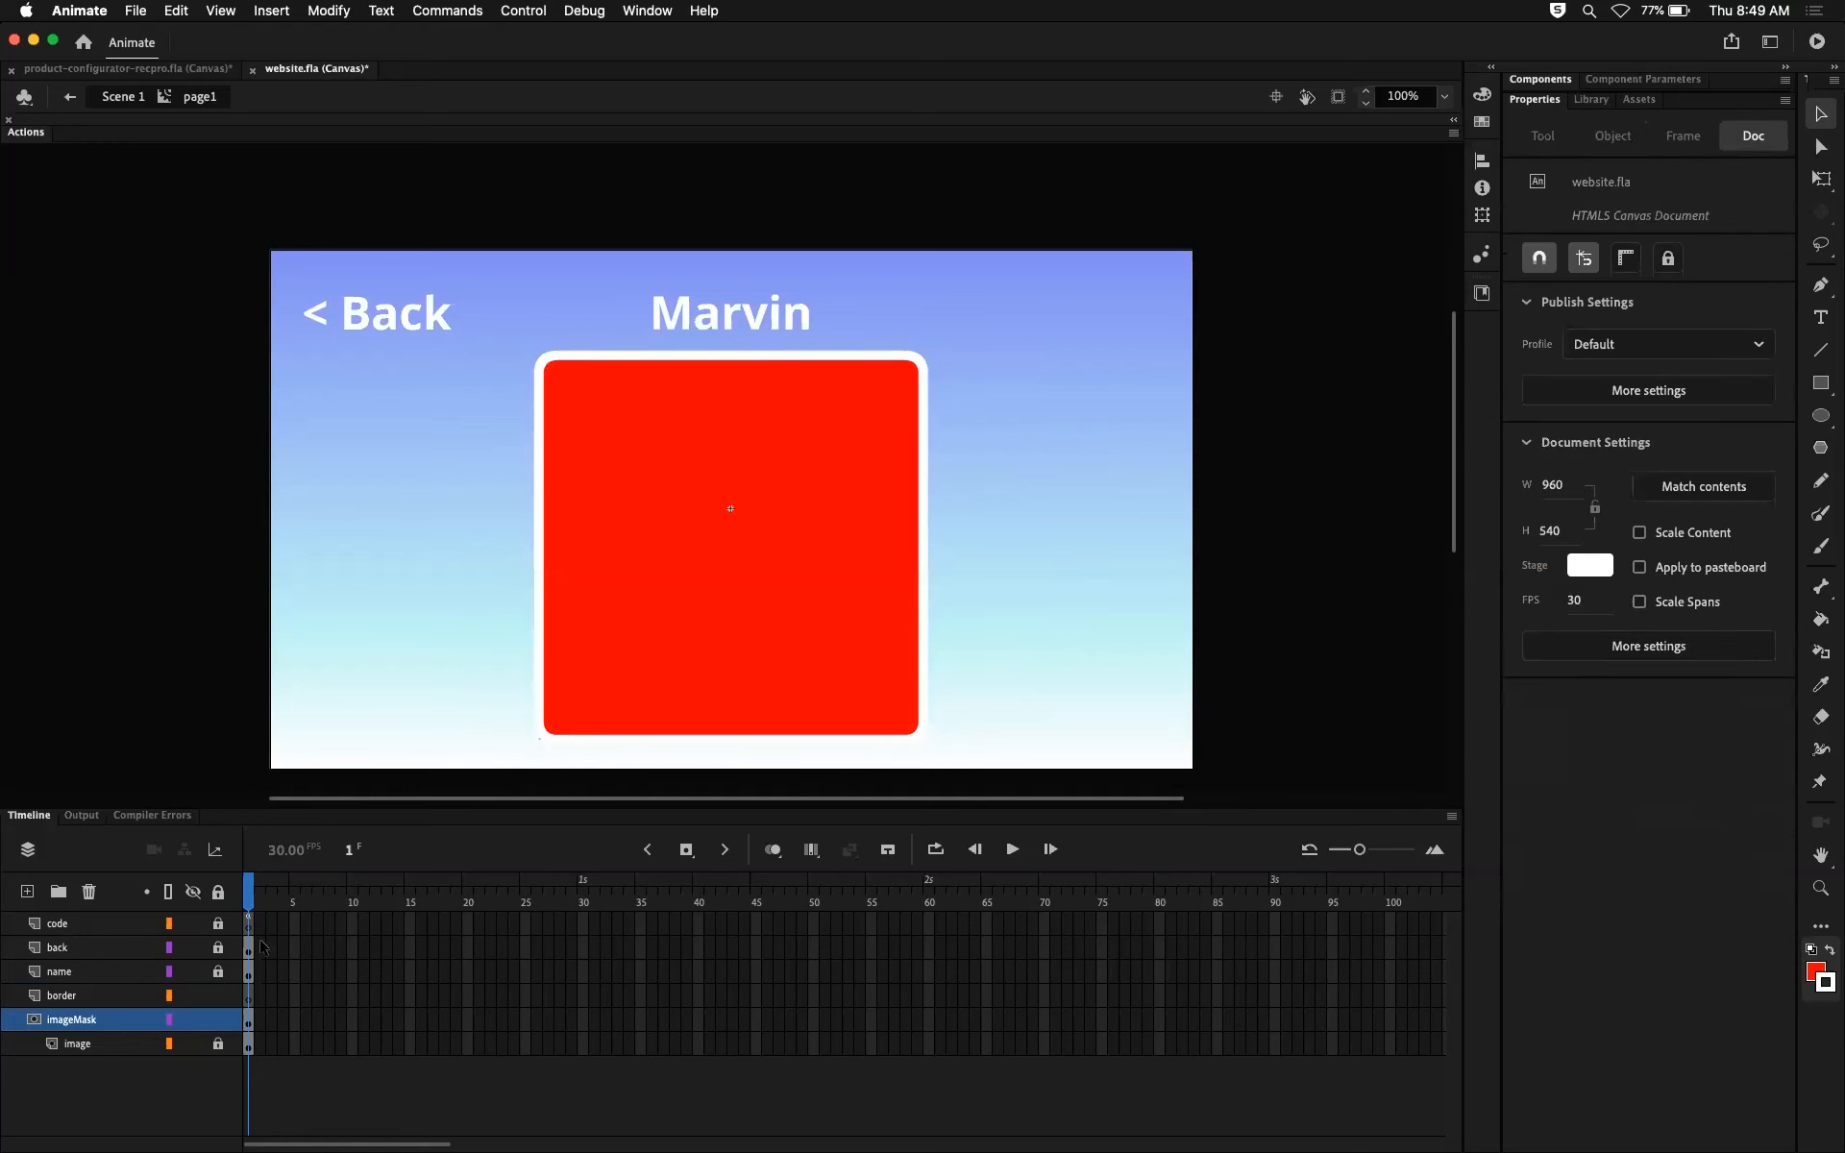
Step: Try selecting the contents of imageMask's frame 1 without the red fill and nudging the white stroke up and down
click(250, 1019)
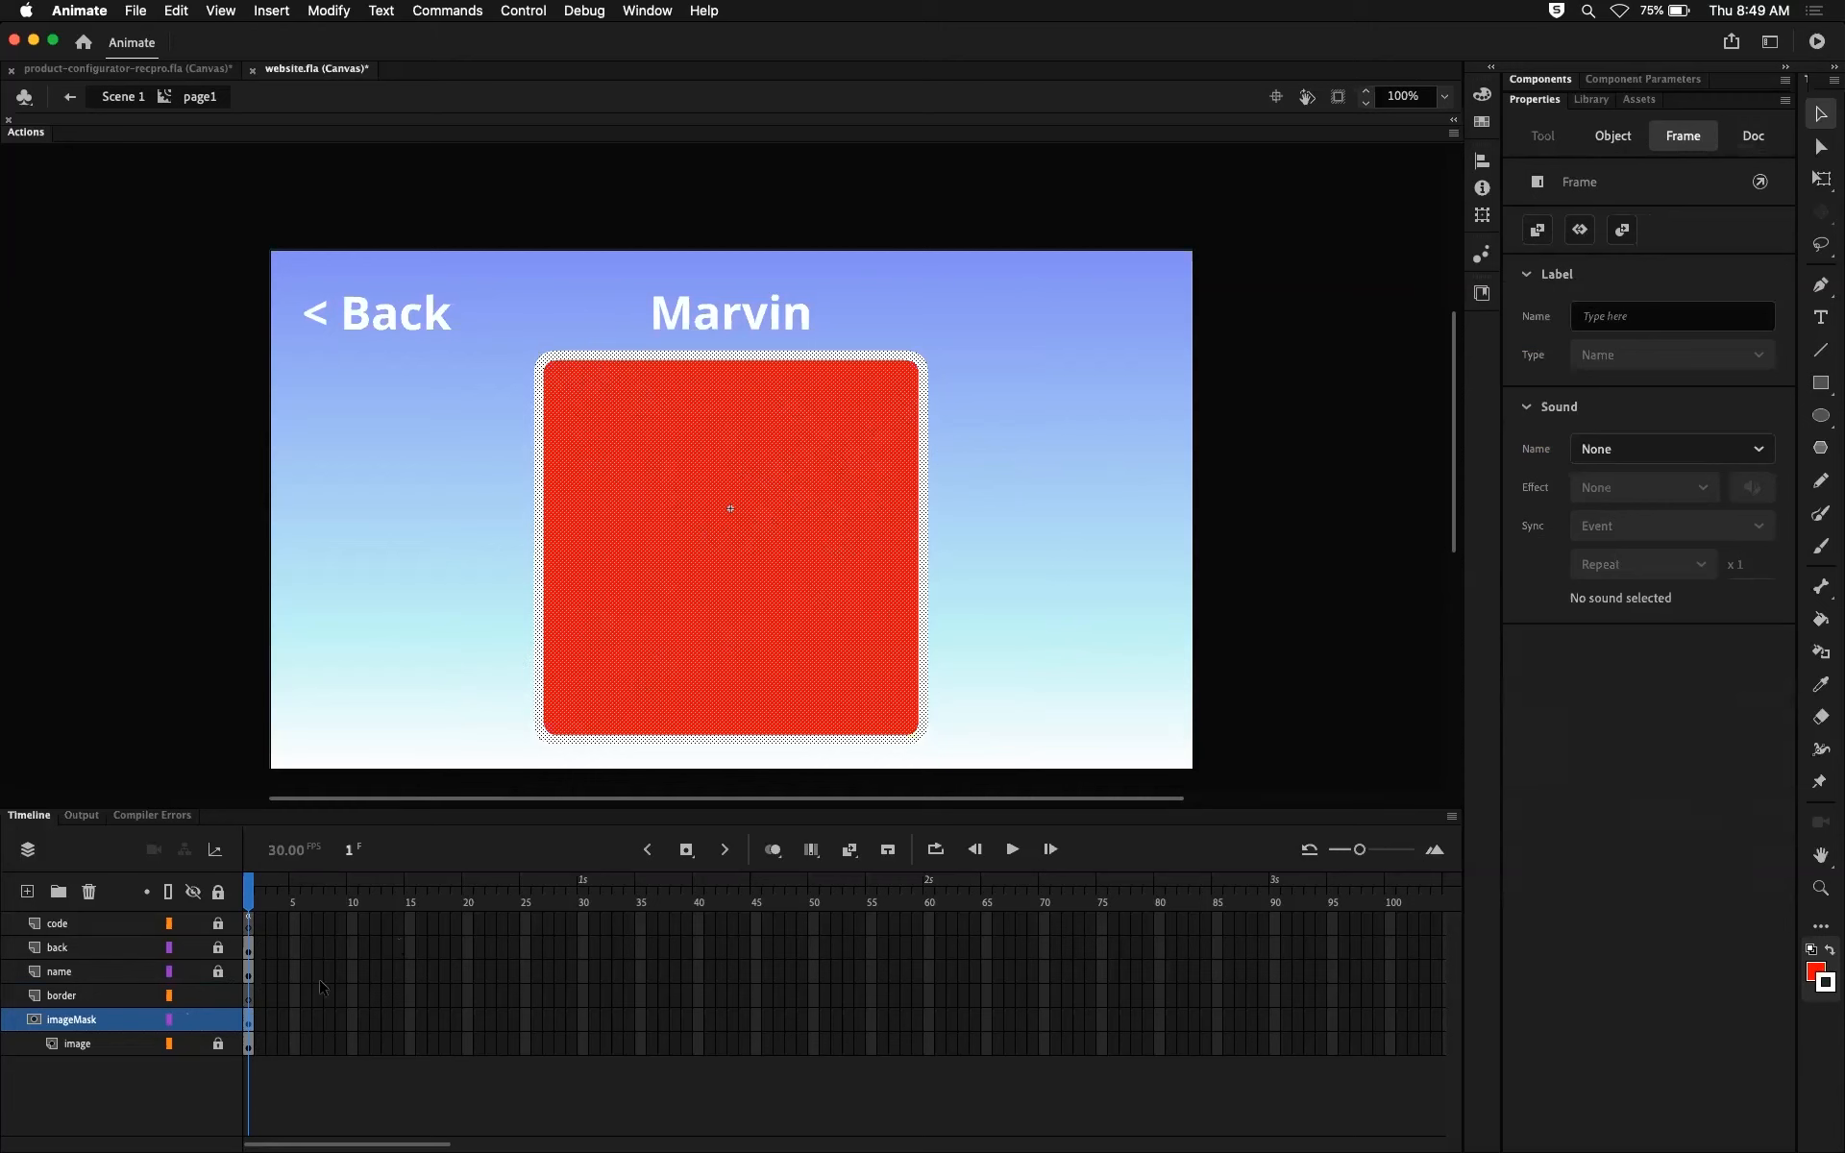
click(774, 564)
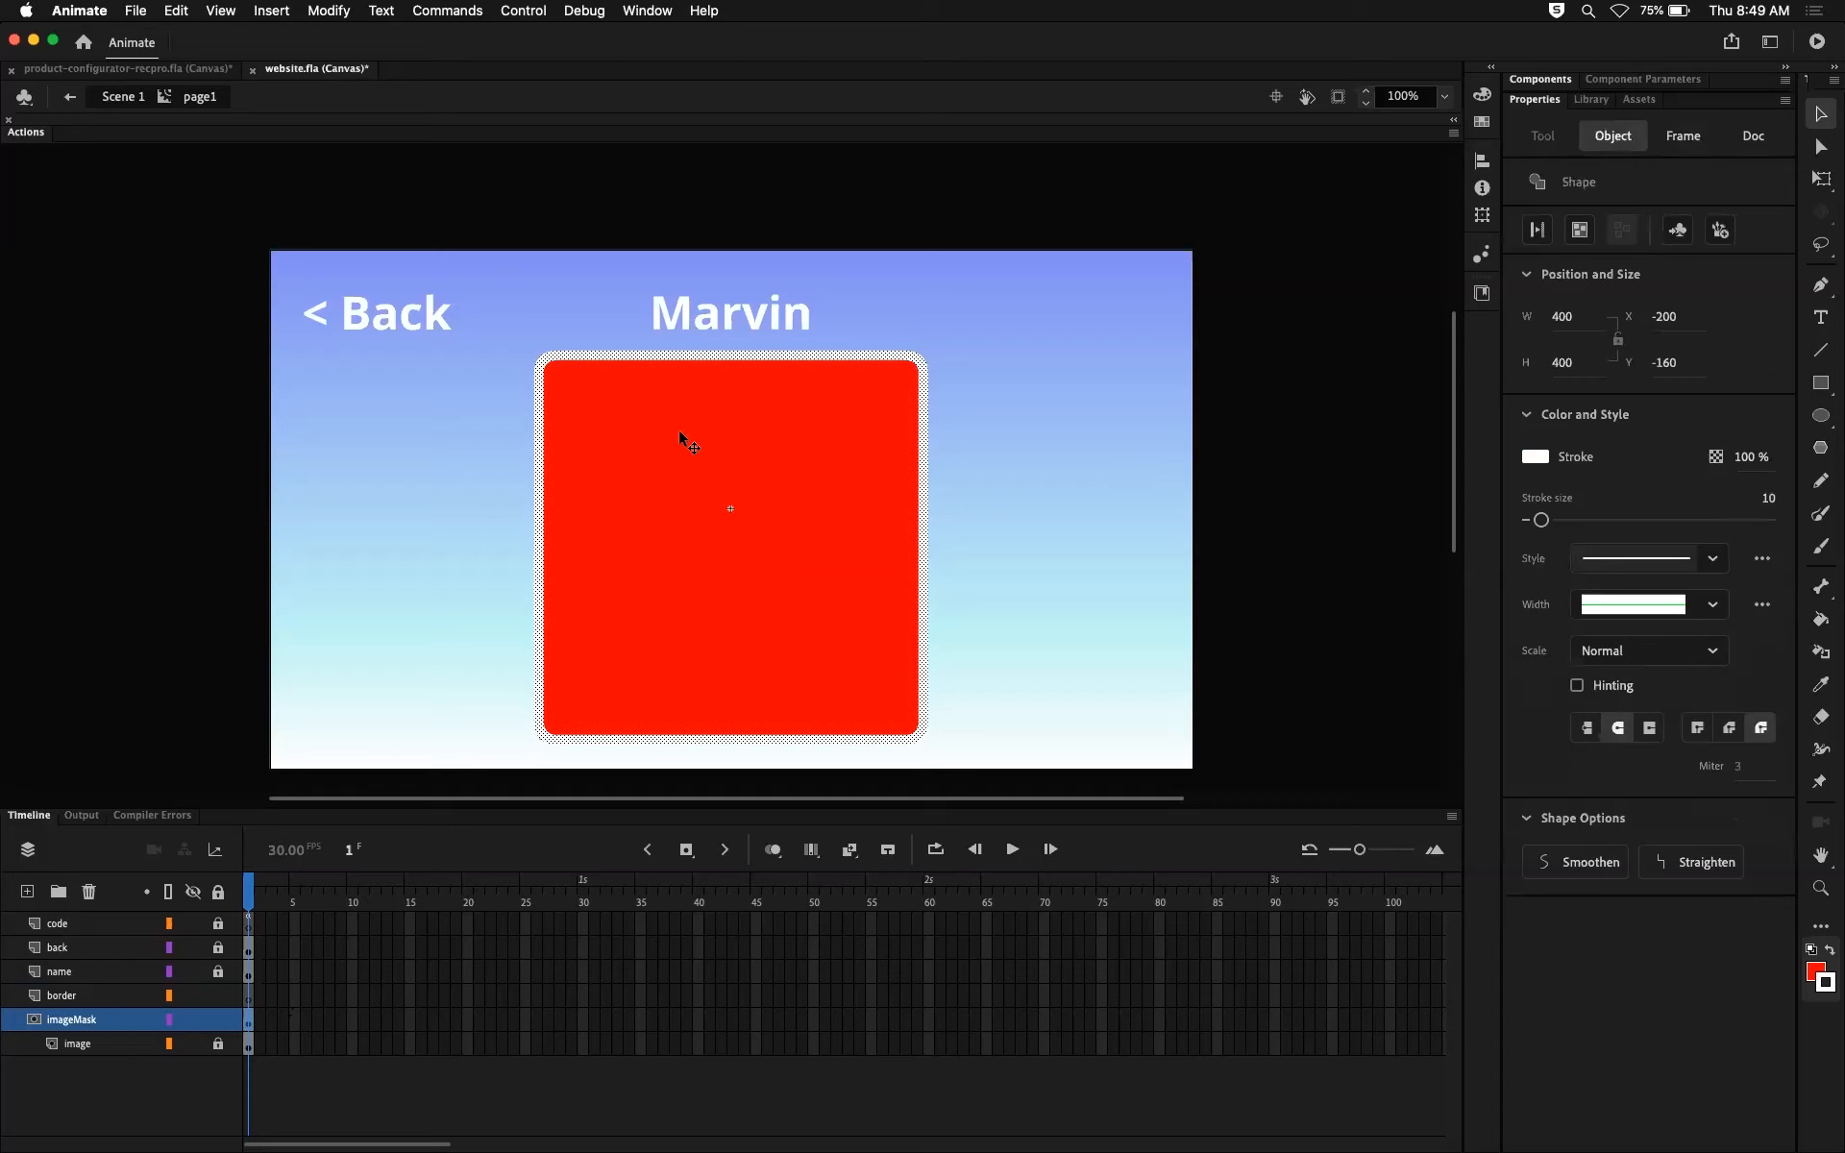
key(shift+Up)
key(shift+Up)
key(shift+Up)
key(shift+Up)
key(shift+Up)
key(shift+Down)
key(shift+Down)
key(shift+Down)
key(shift+Down)
key(shift+Down)
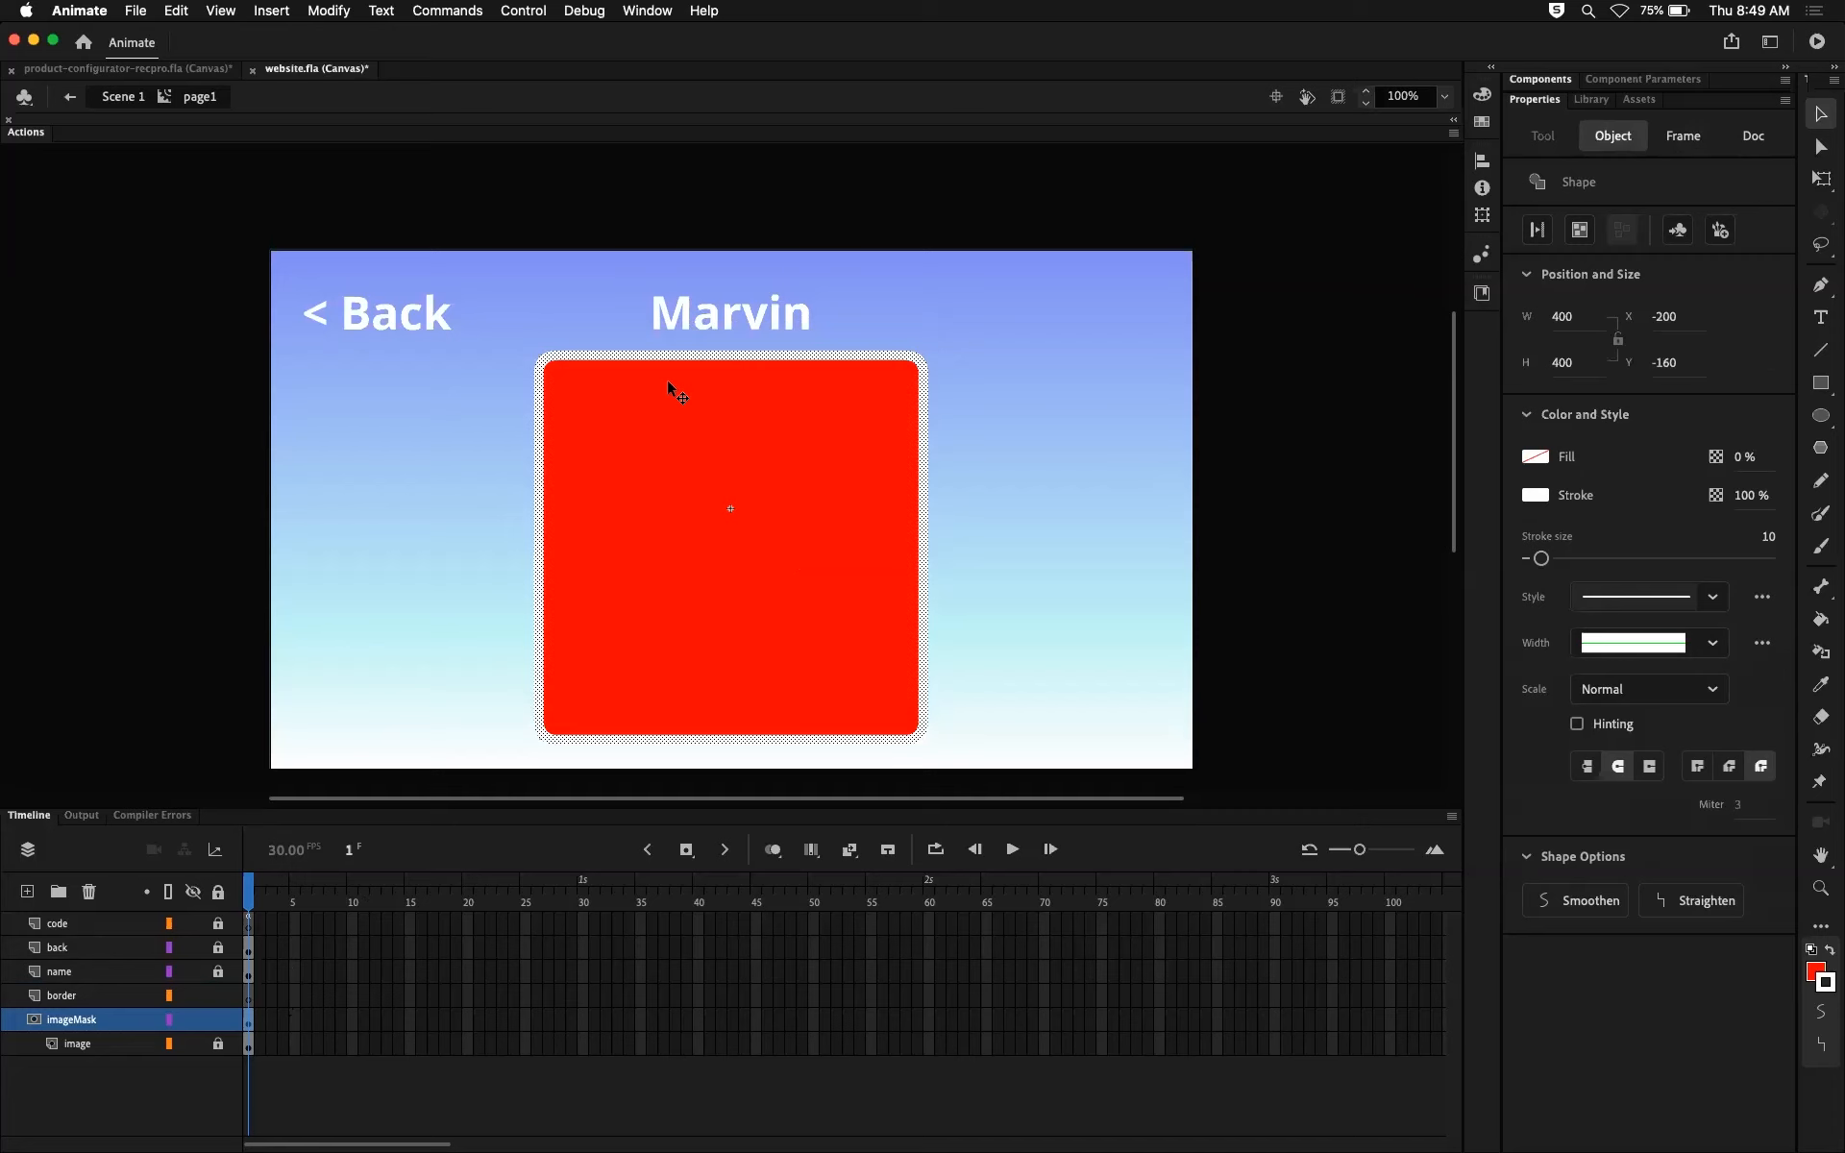
click(1072, 519)
Step: Select everything on imageMask's frame 1 except the red fill and cut the white stroke from the layer
click(248, 1023)
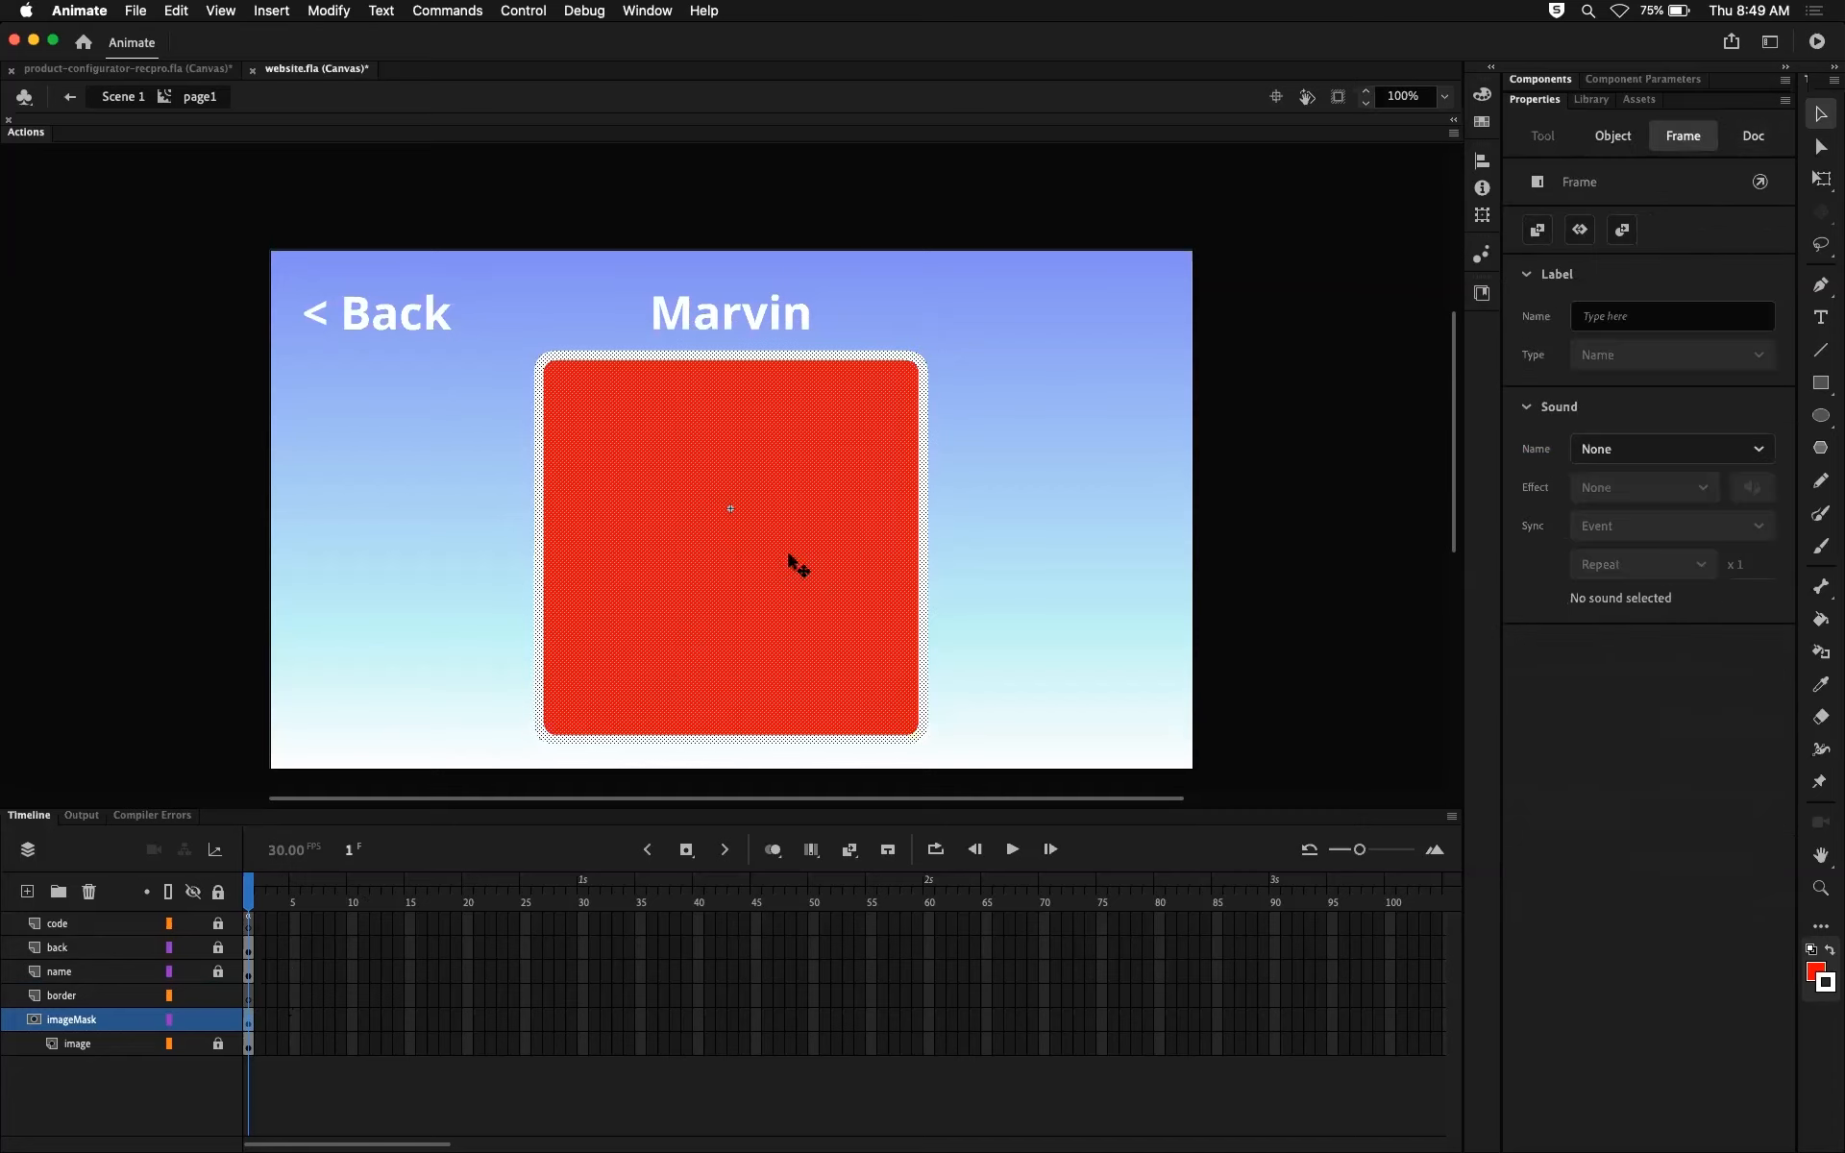
shift+click(790, 557)
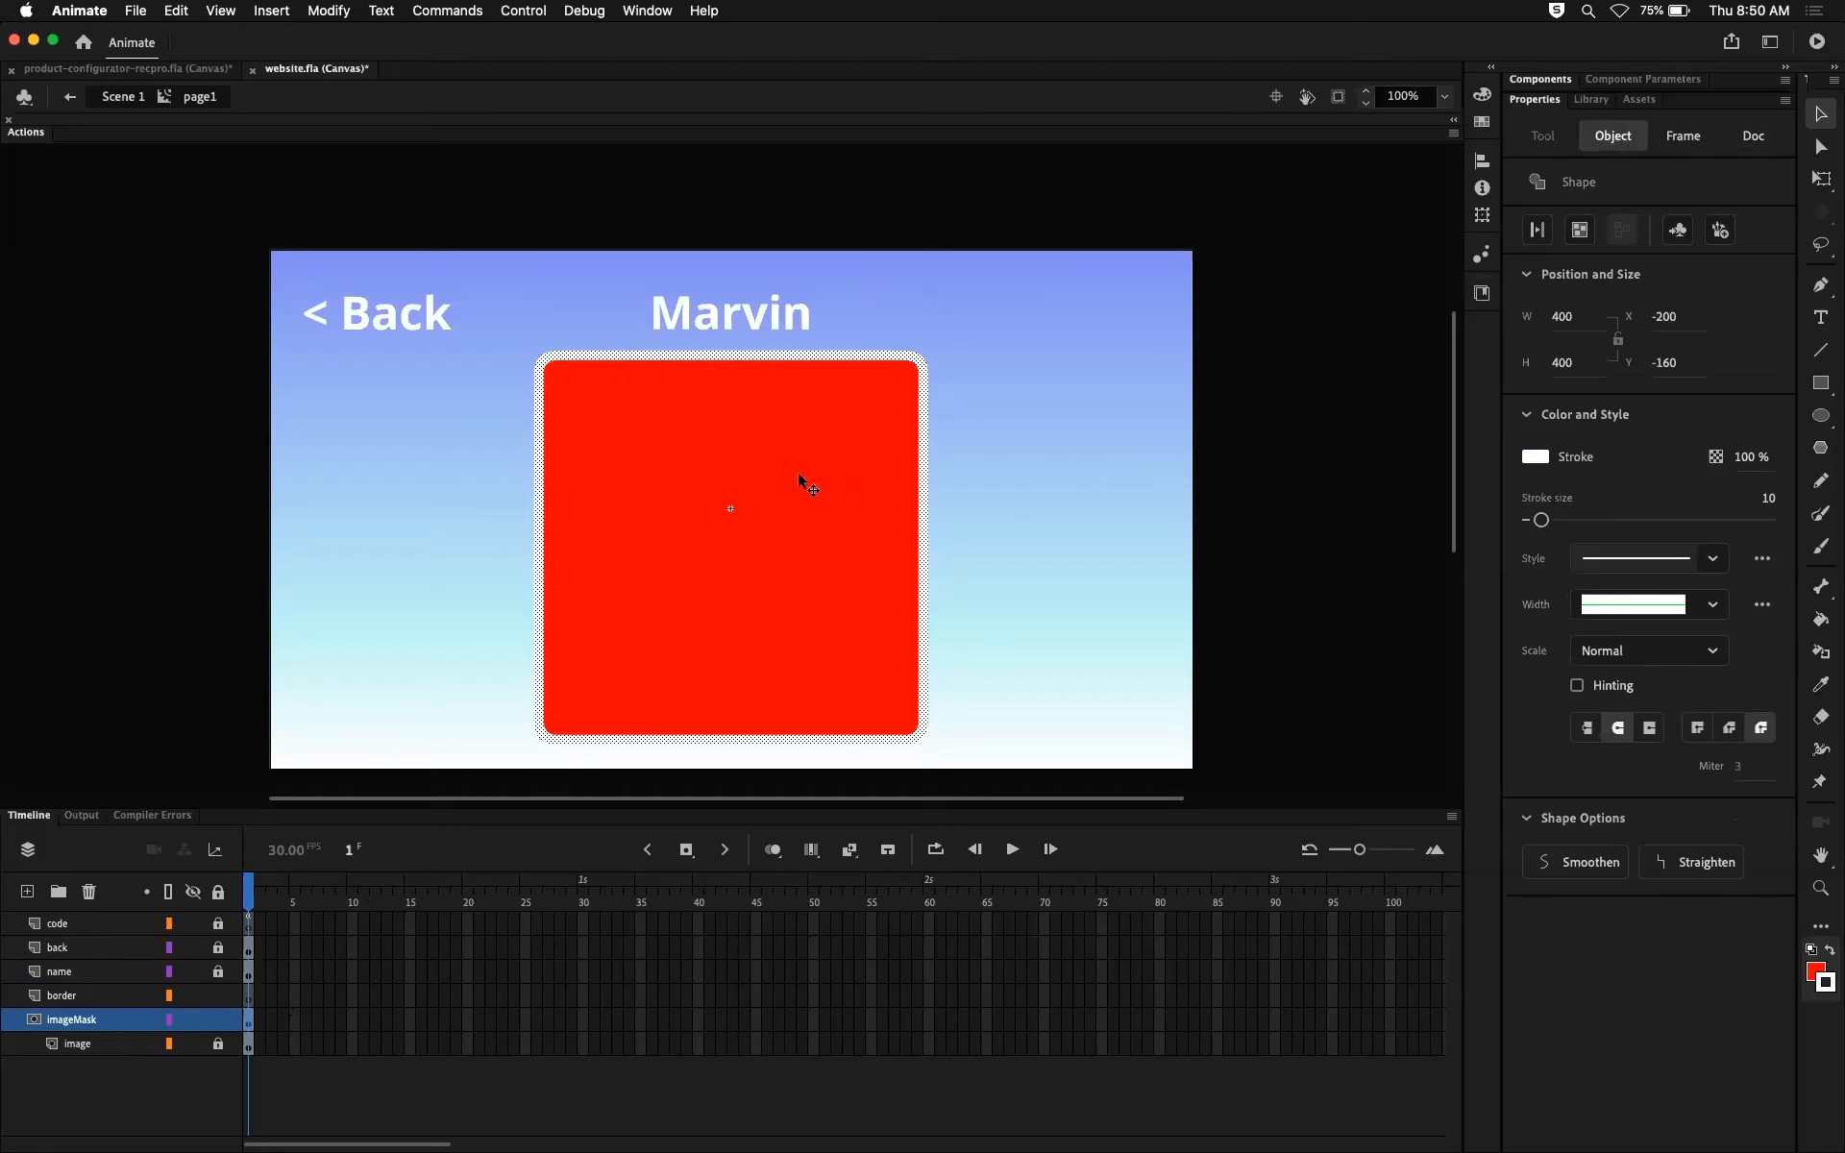
key(Escape)
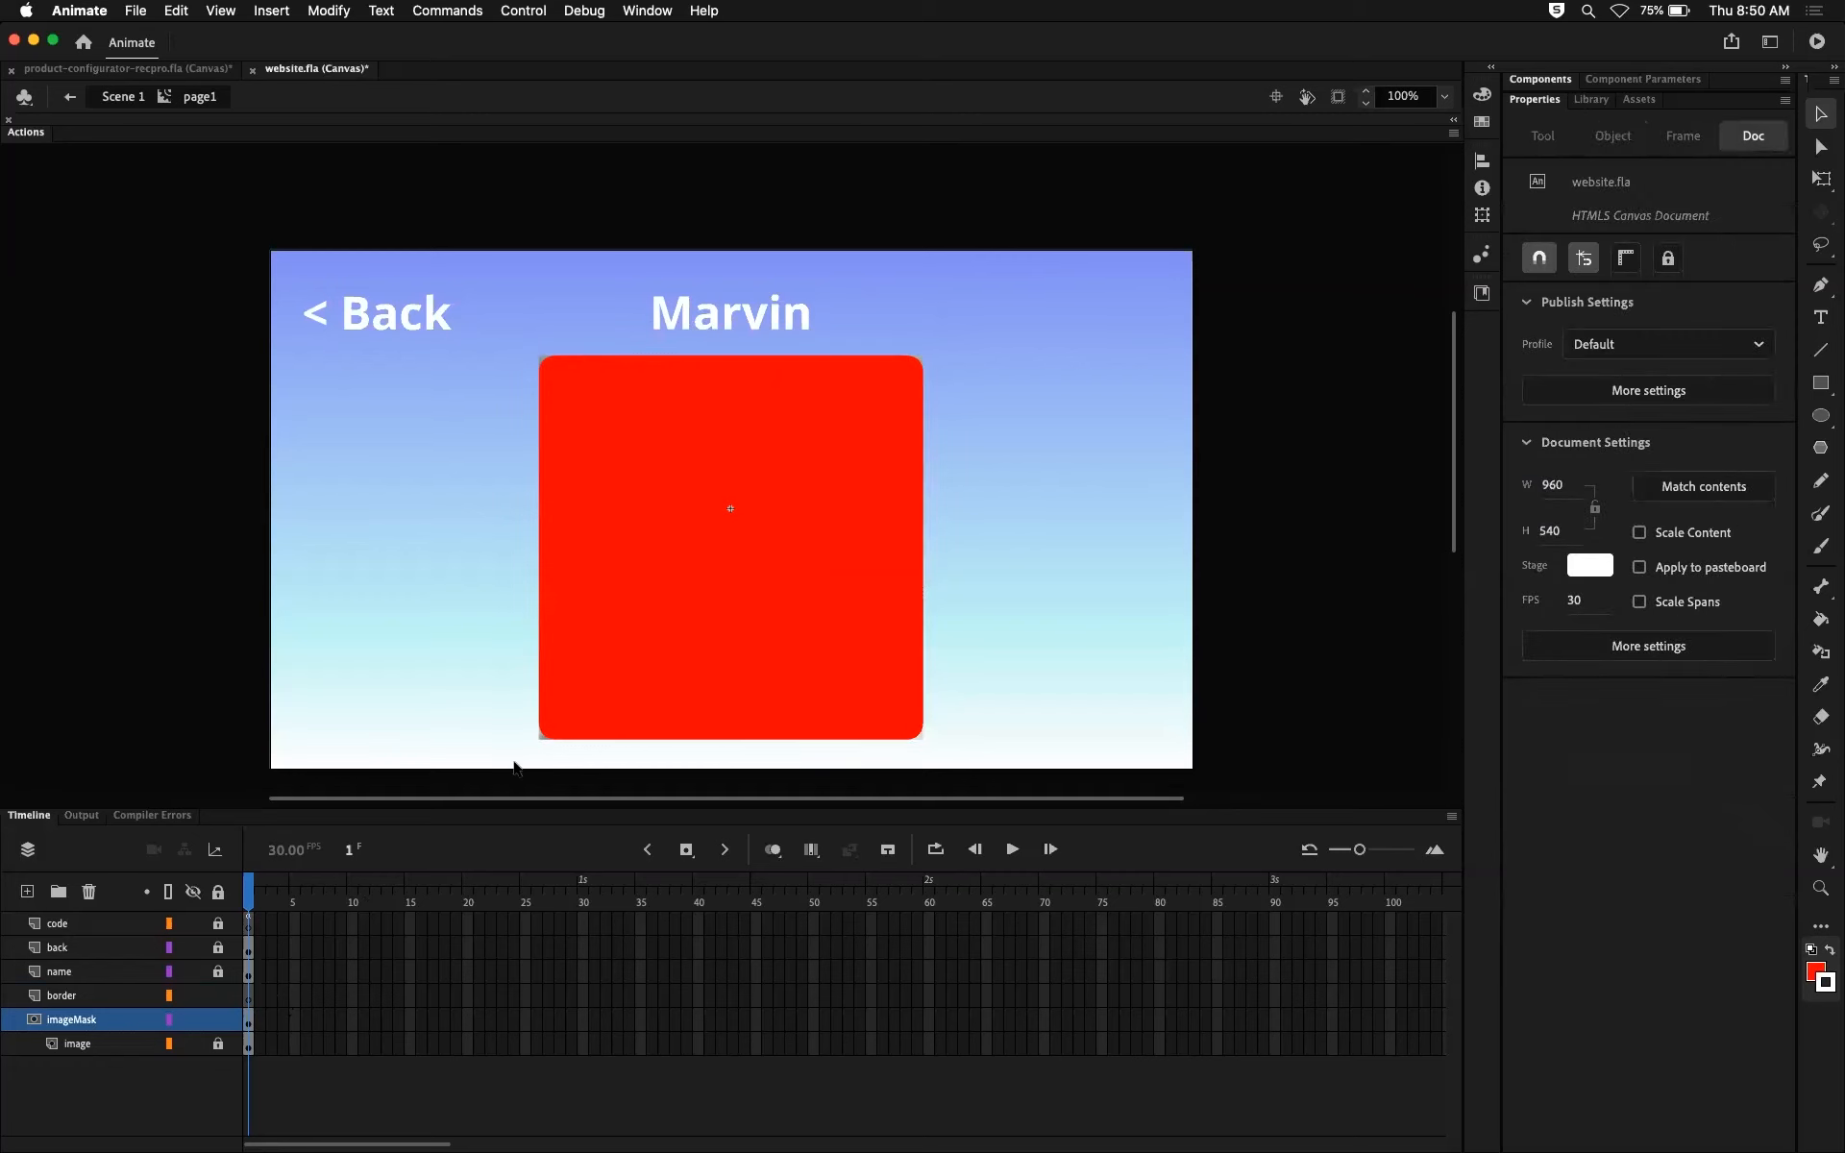
Step: Paste the cut white stroke in place on the border layer and lock the border and imageMask layers
click(244, 994)
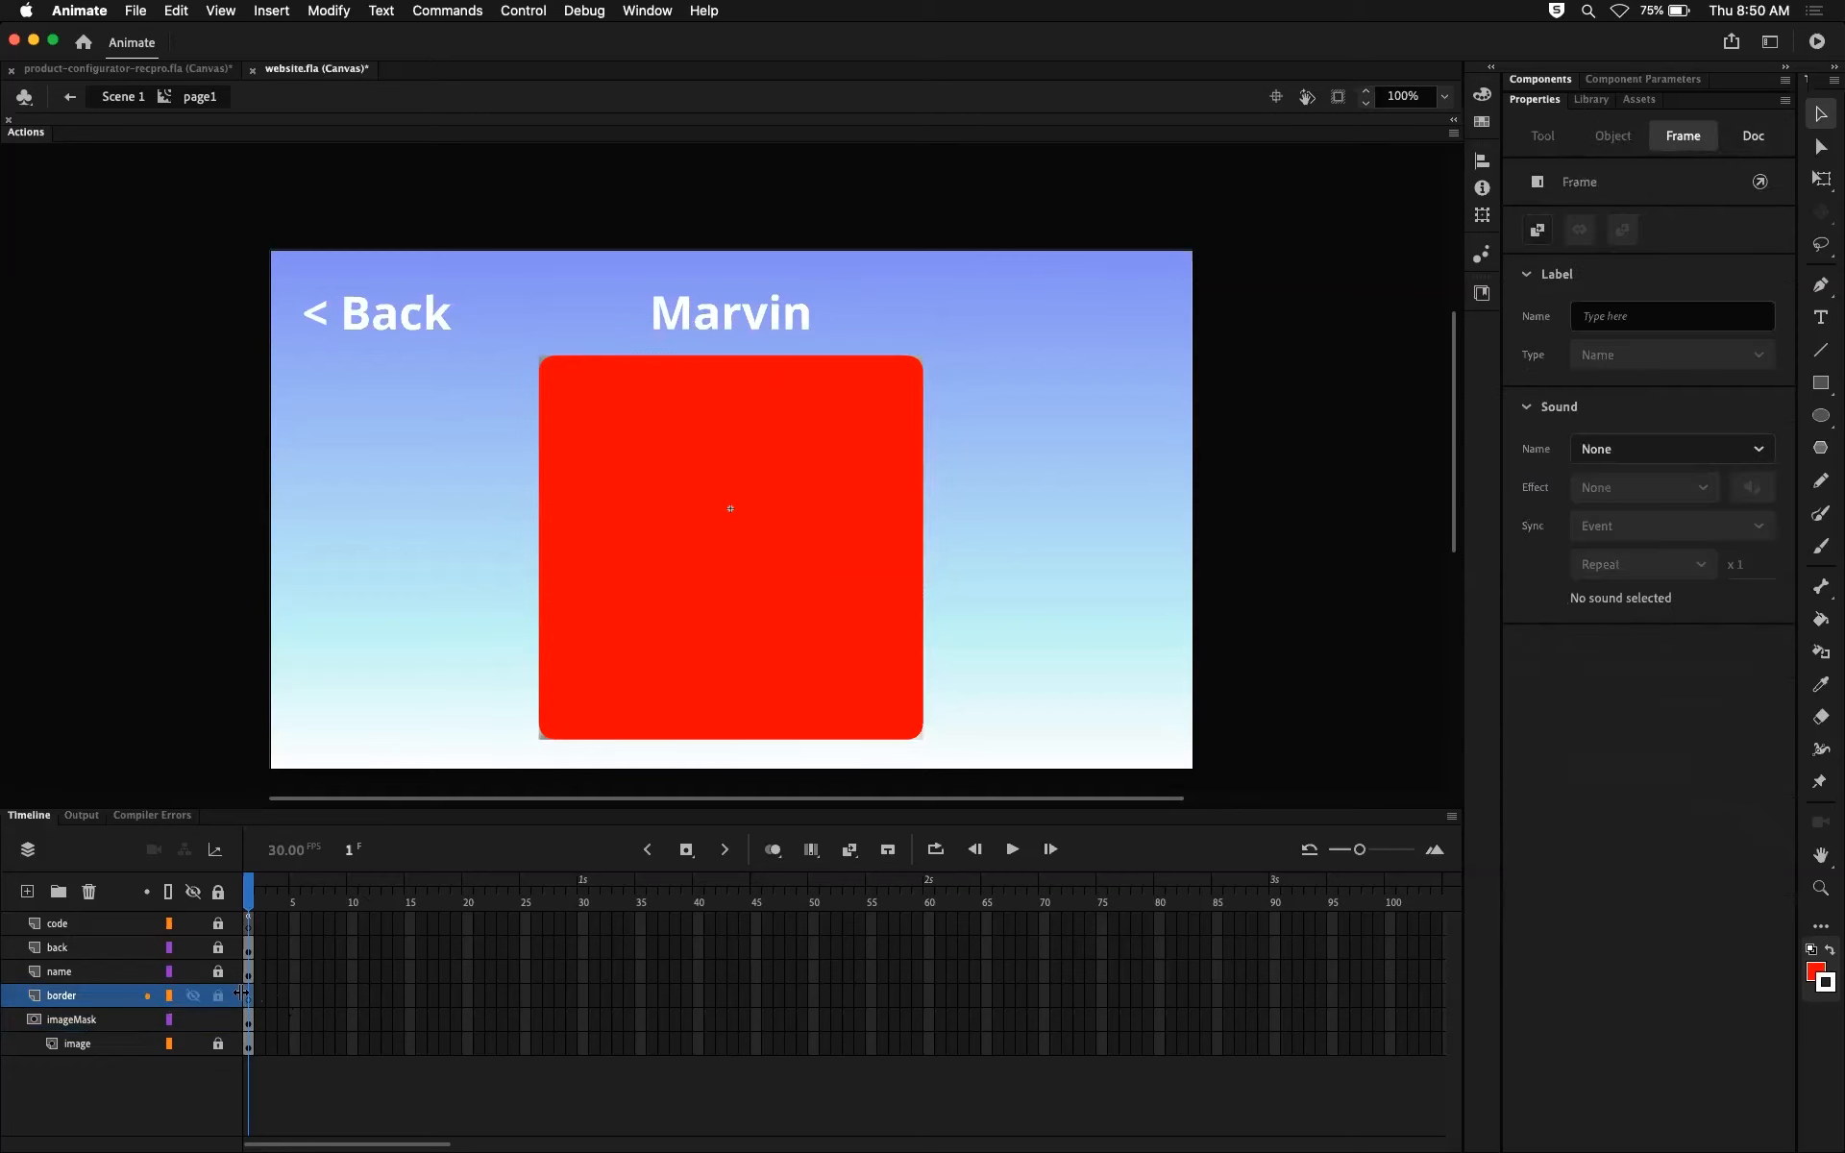
click(589, 596)
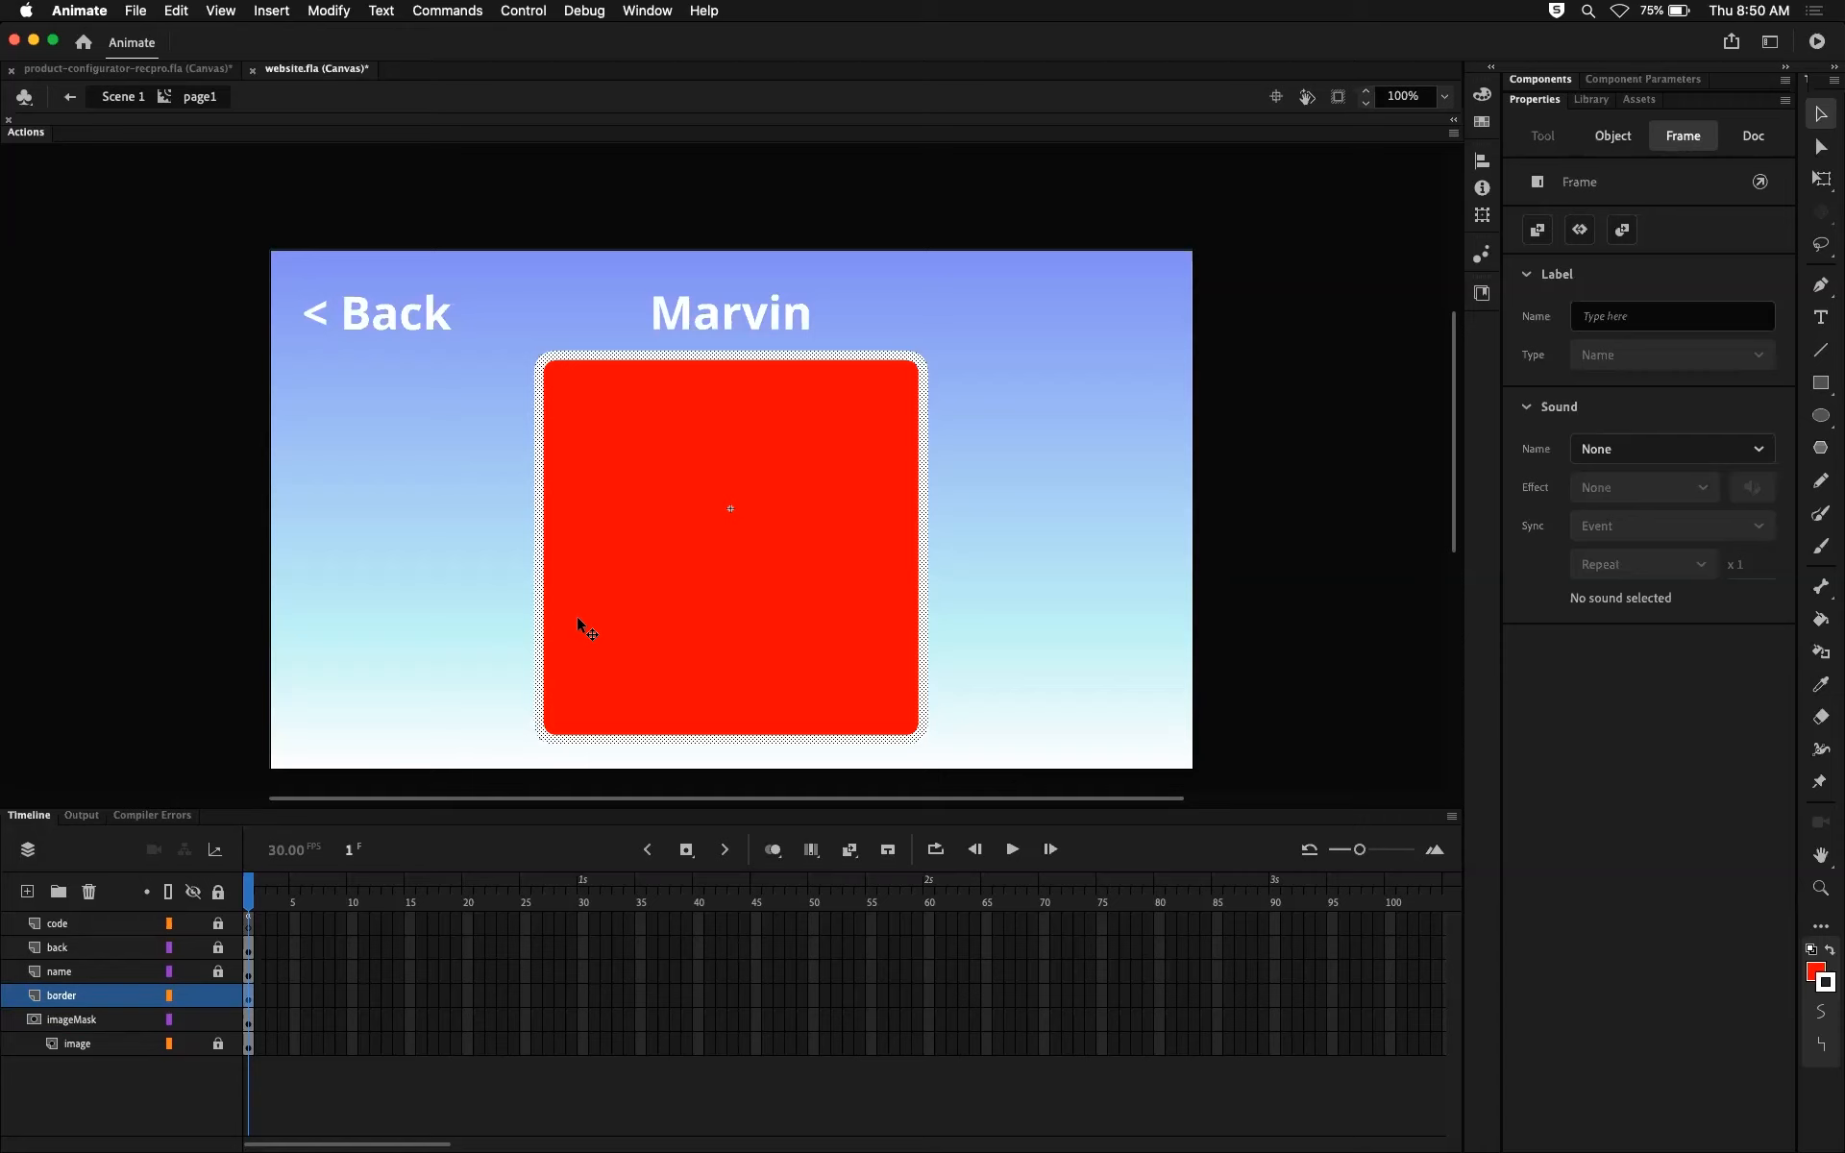
click(218, 995)
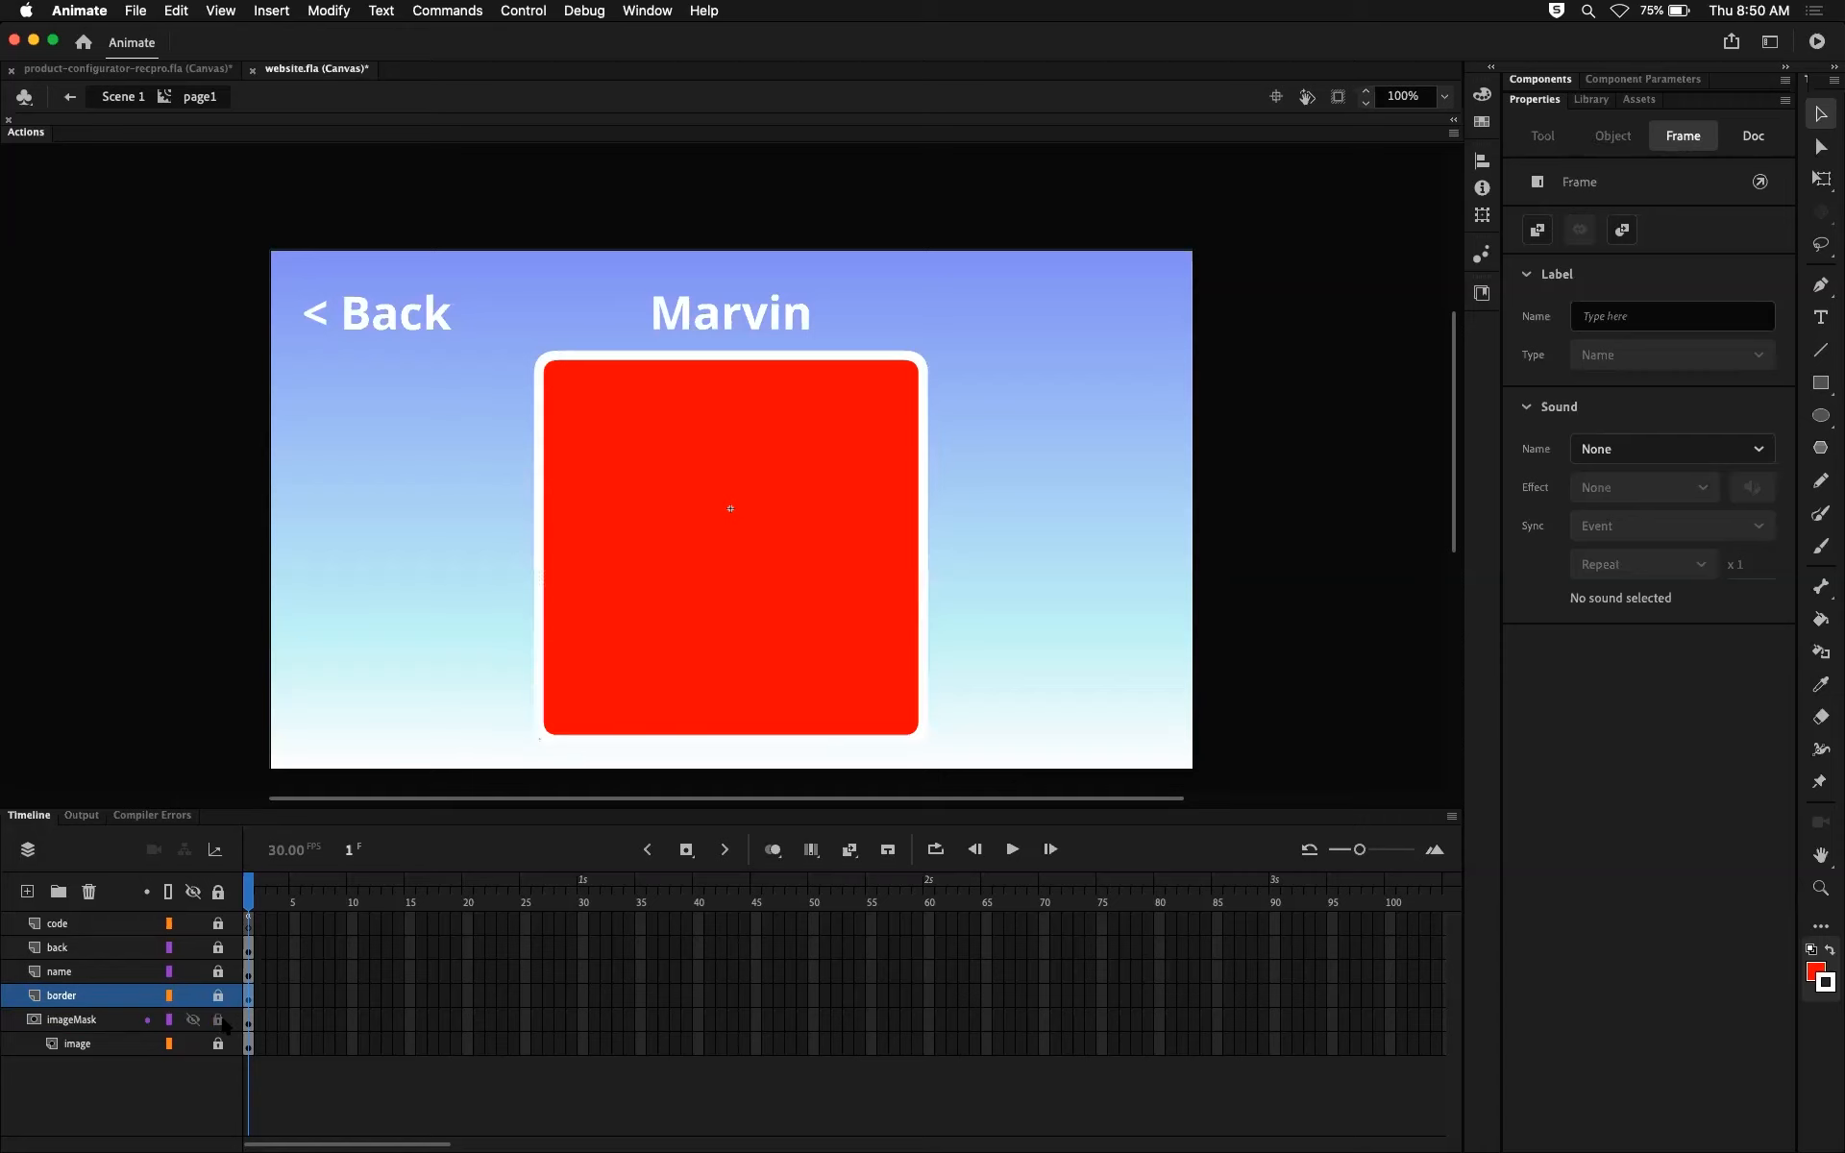
click(218, 1021)
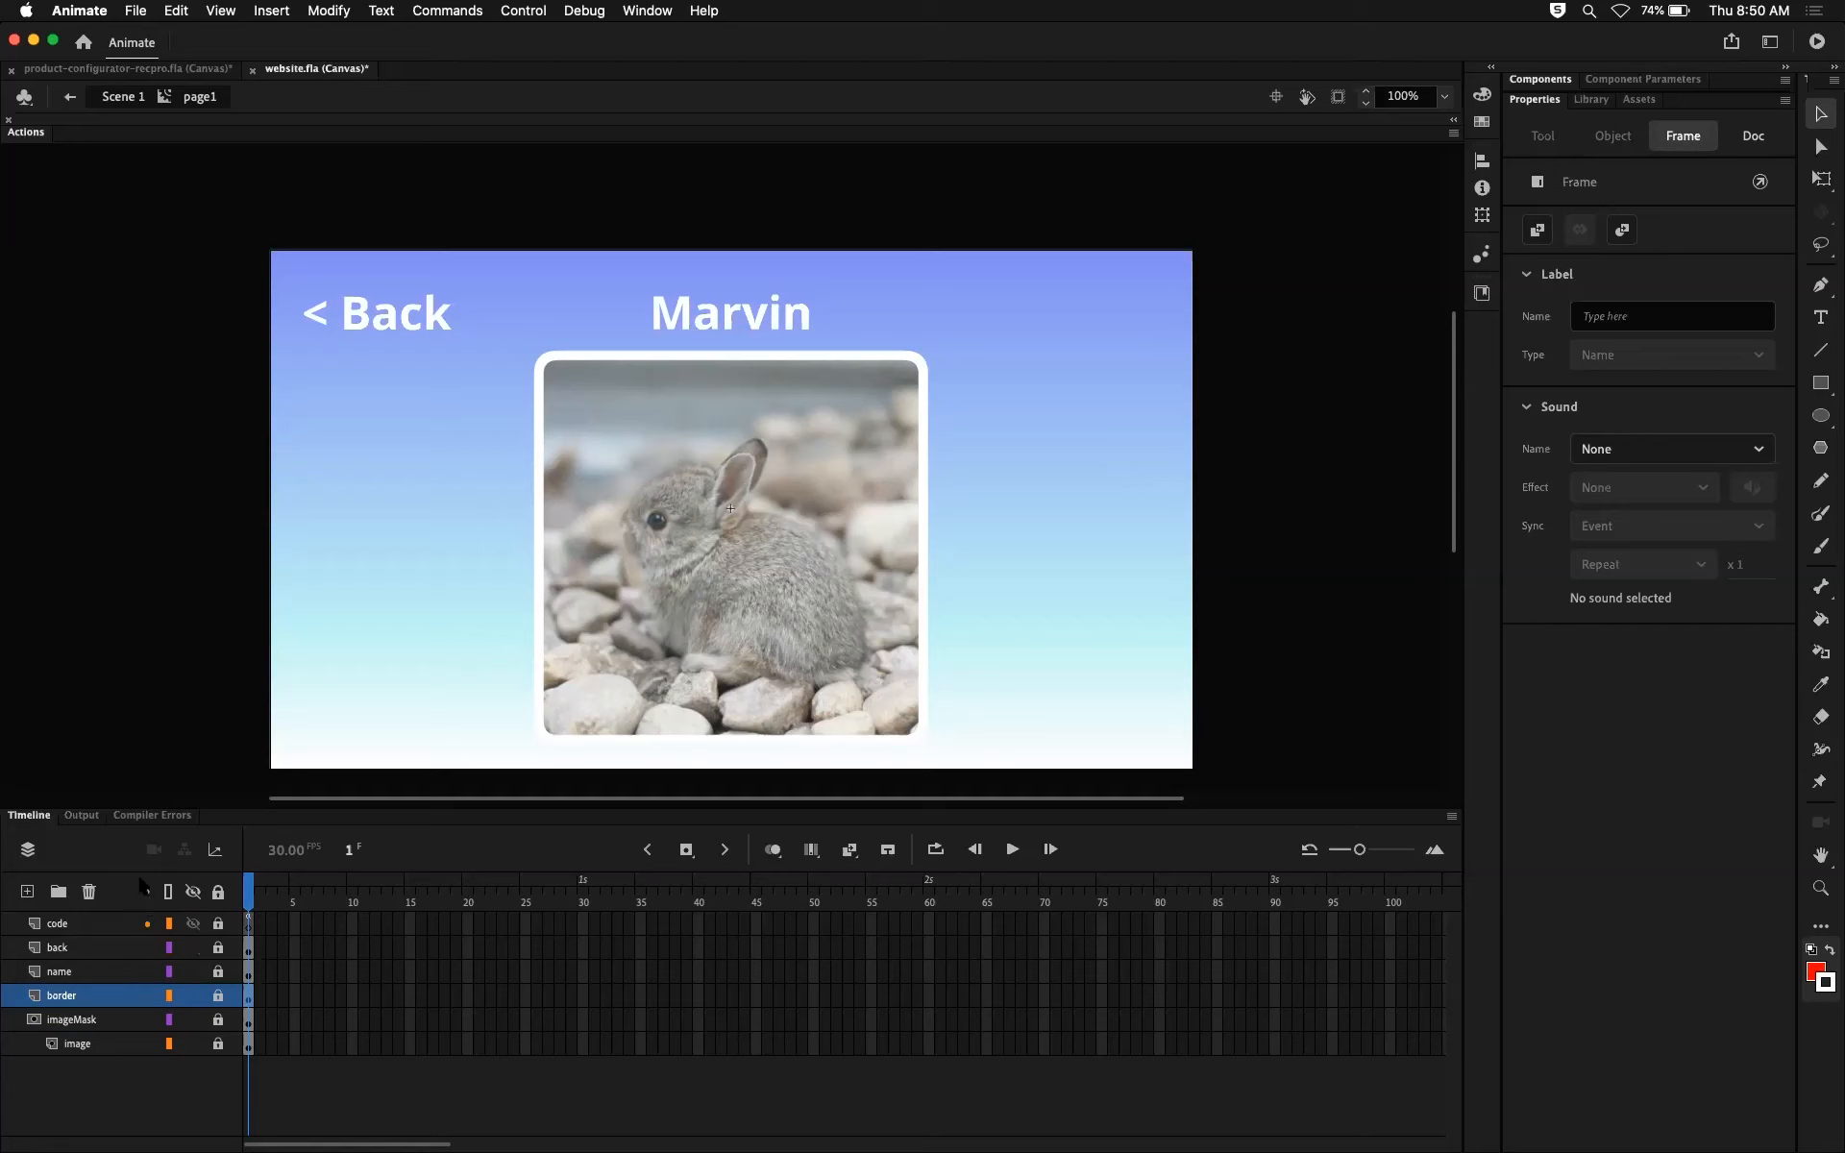
Step: Toggle the border layer's visibility off and on, and do the same with the name layer's lock and visibility
click(193, 998)
click(192, 999)
click(192, 998)
click(193, 998)
click(218, 973)
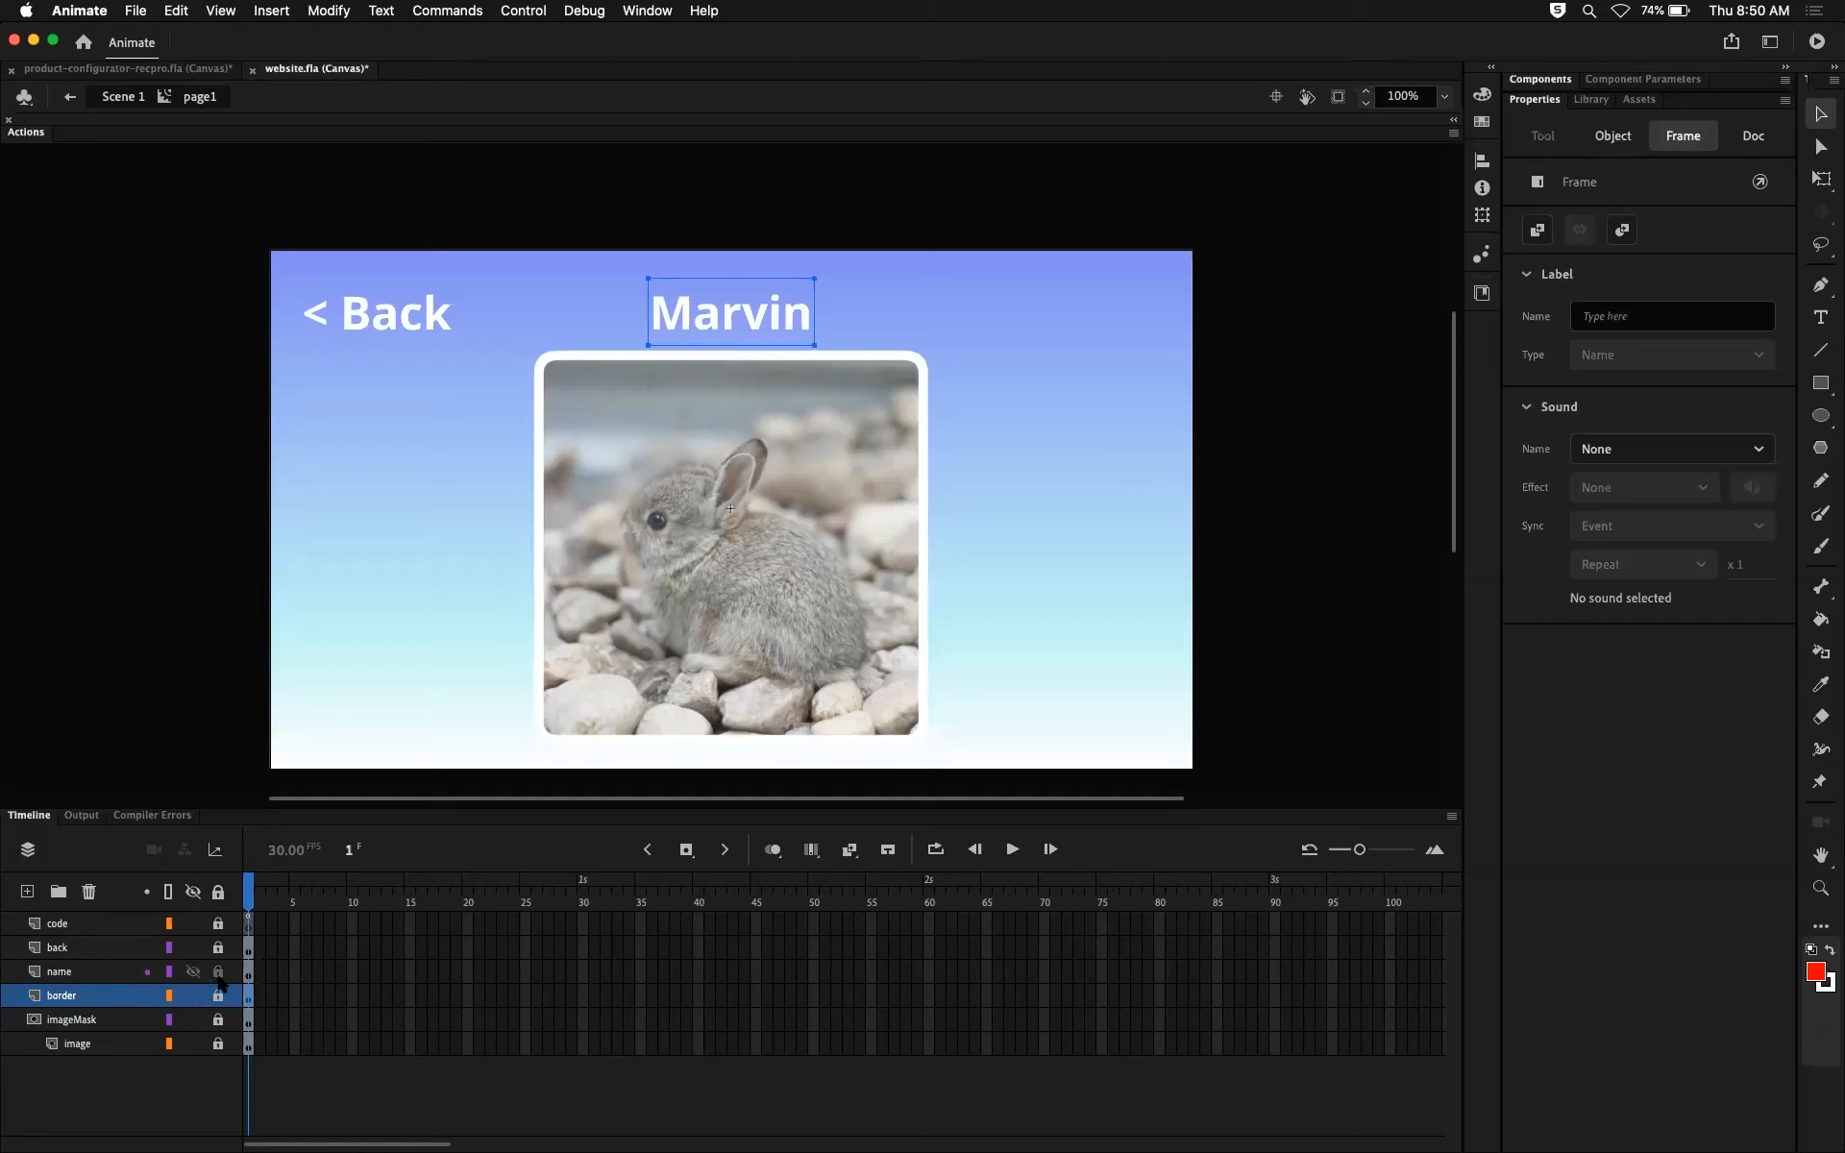
click(193, 972)
click(193, 971)
click(194, 972)
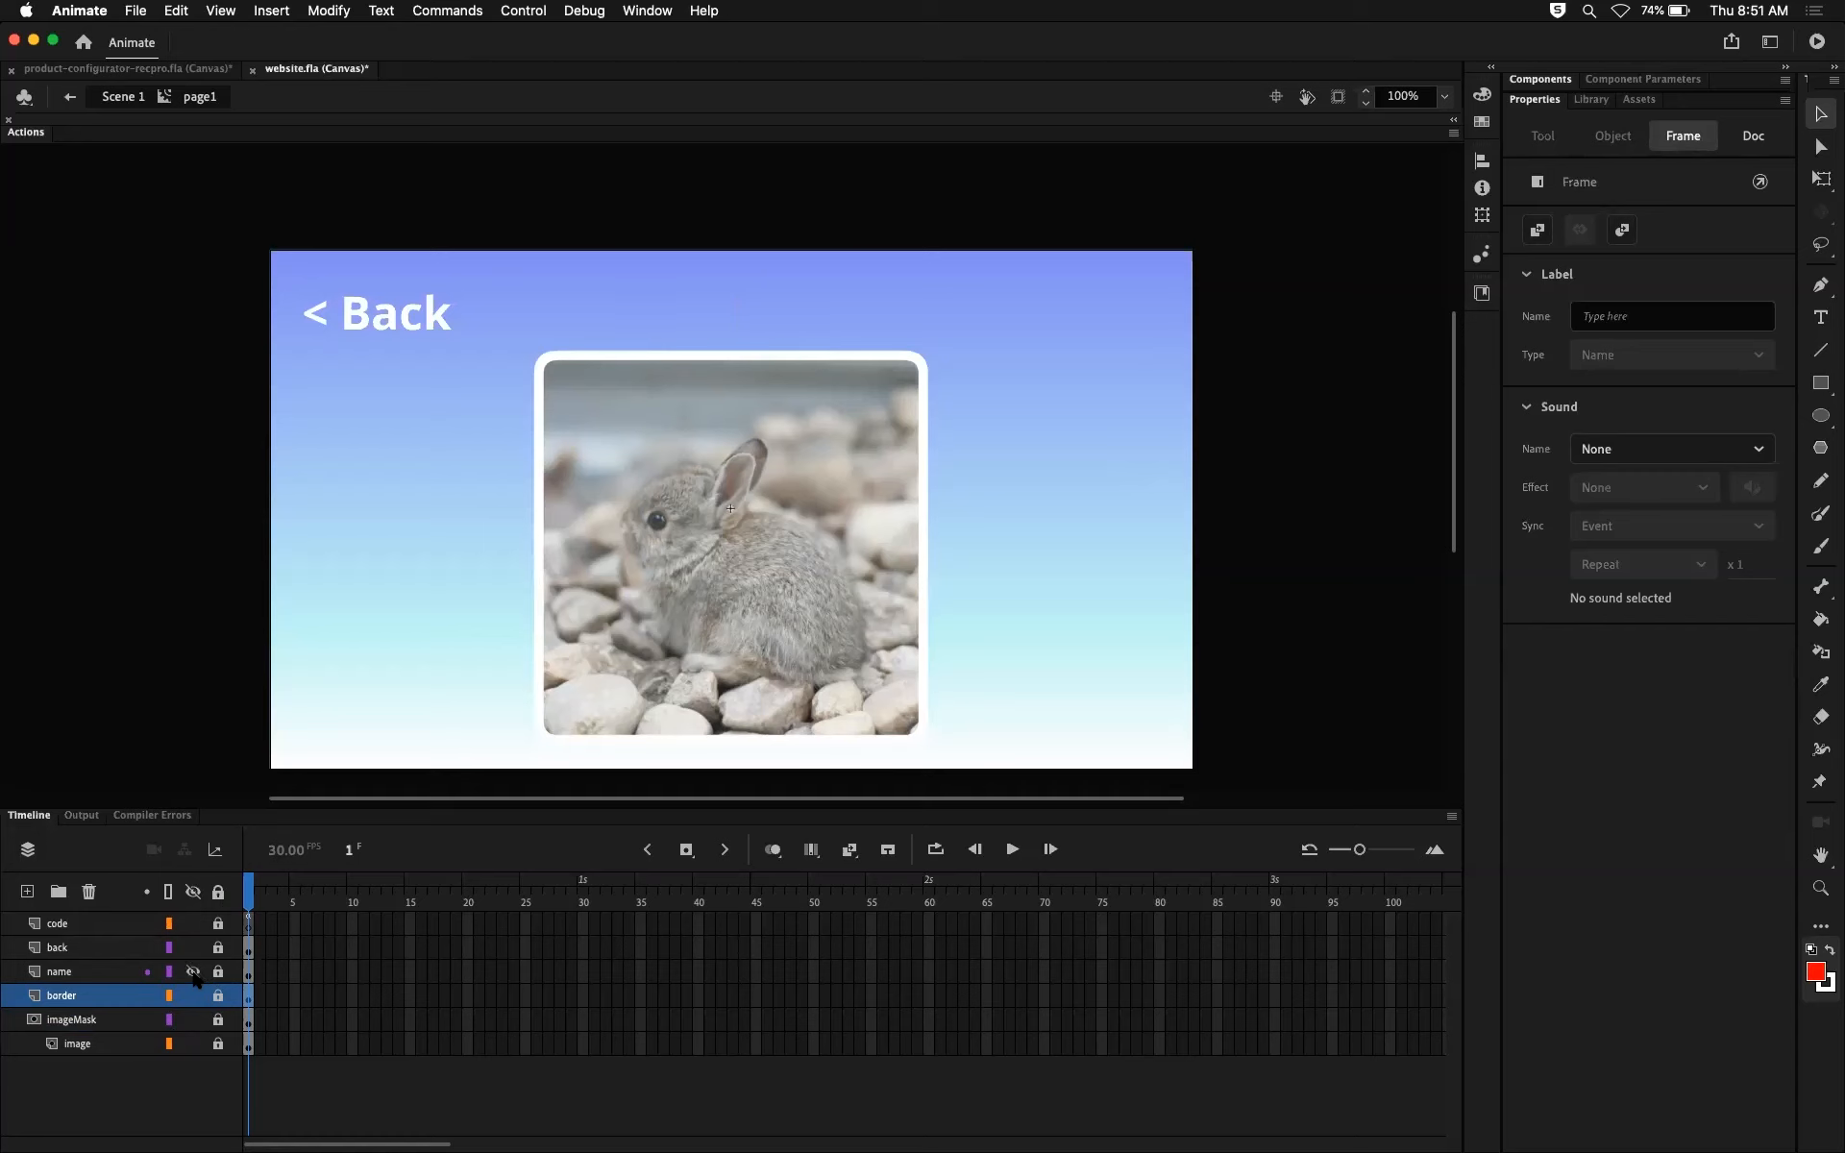
click(193, 971)
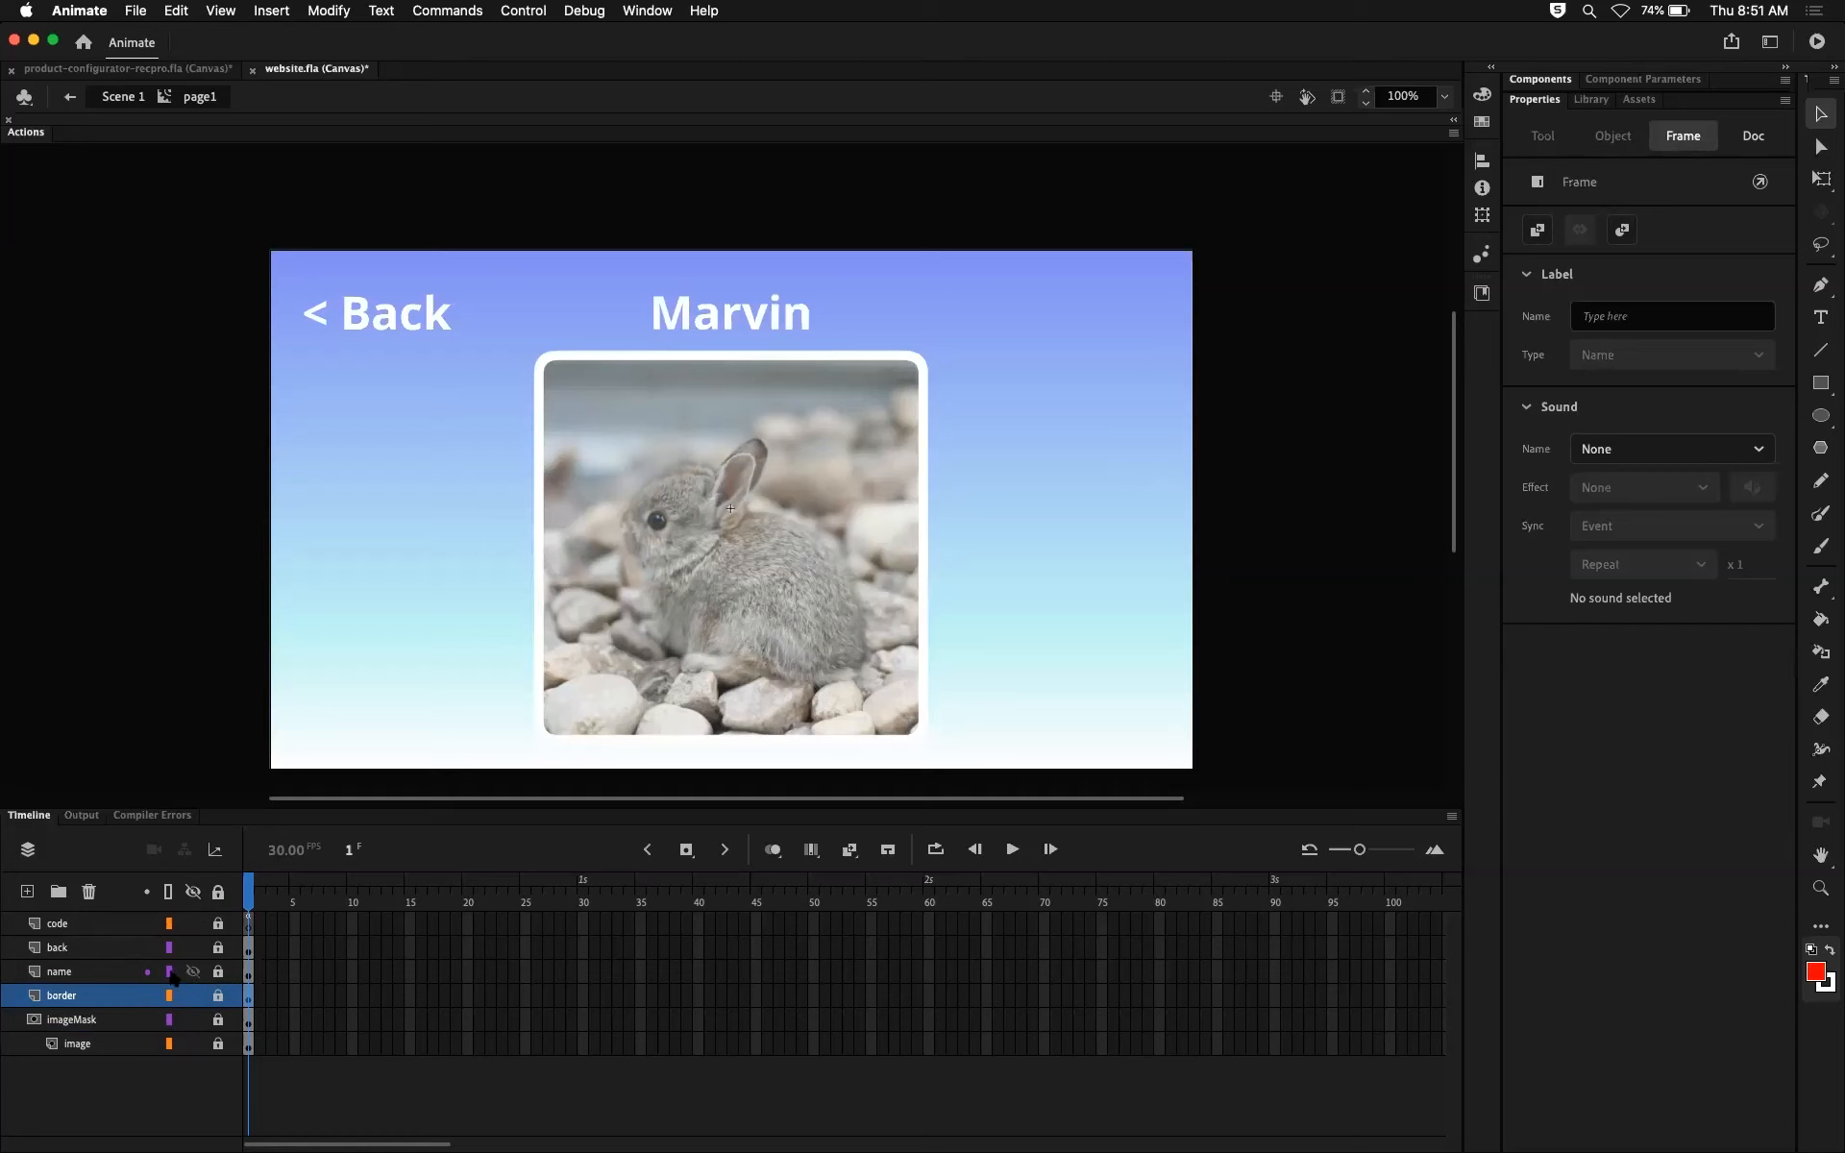
Step: Show the name layer and all layers as outlines, returning each to full display
click(168, 973)
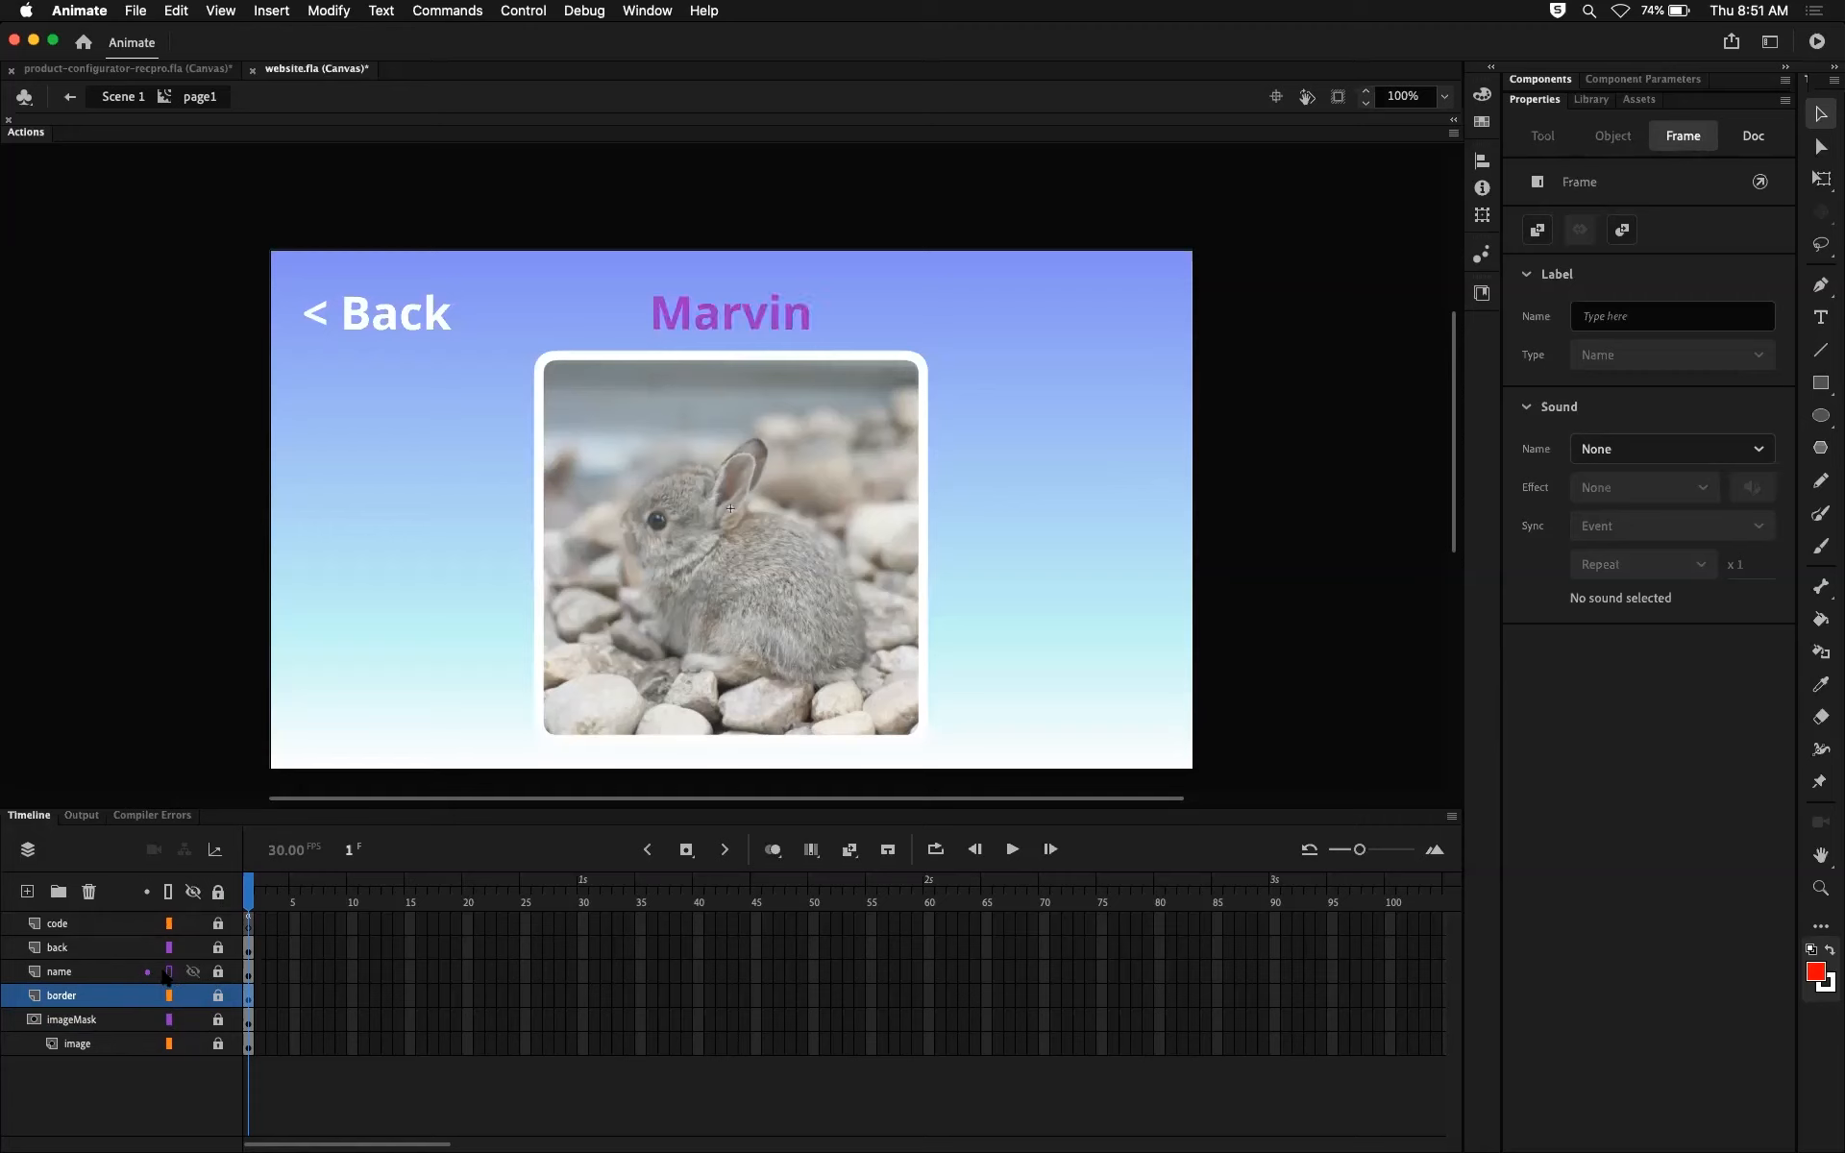
click(168, 973)
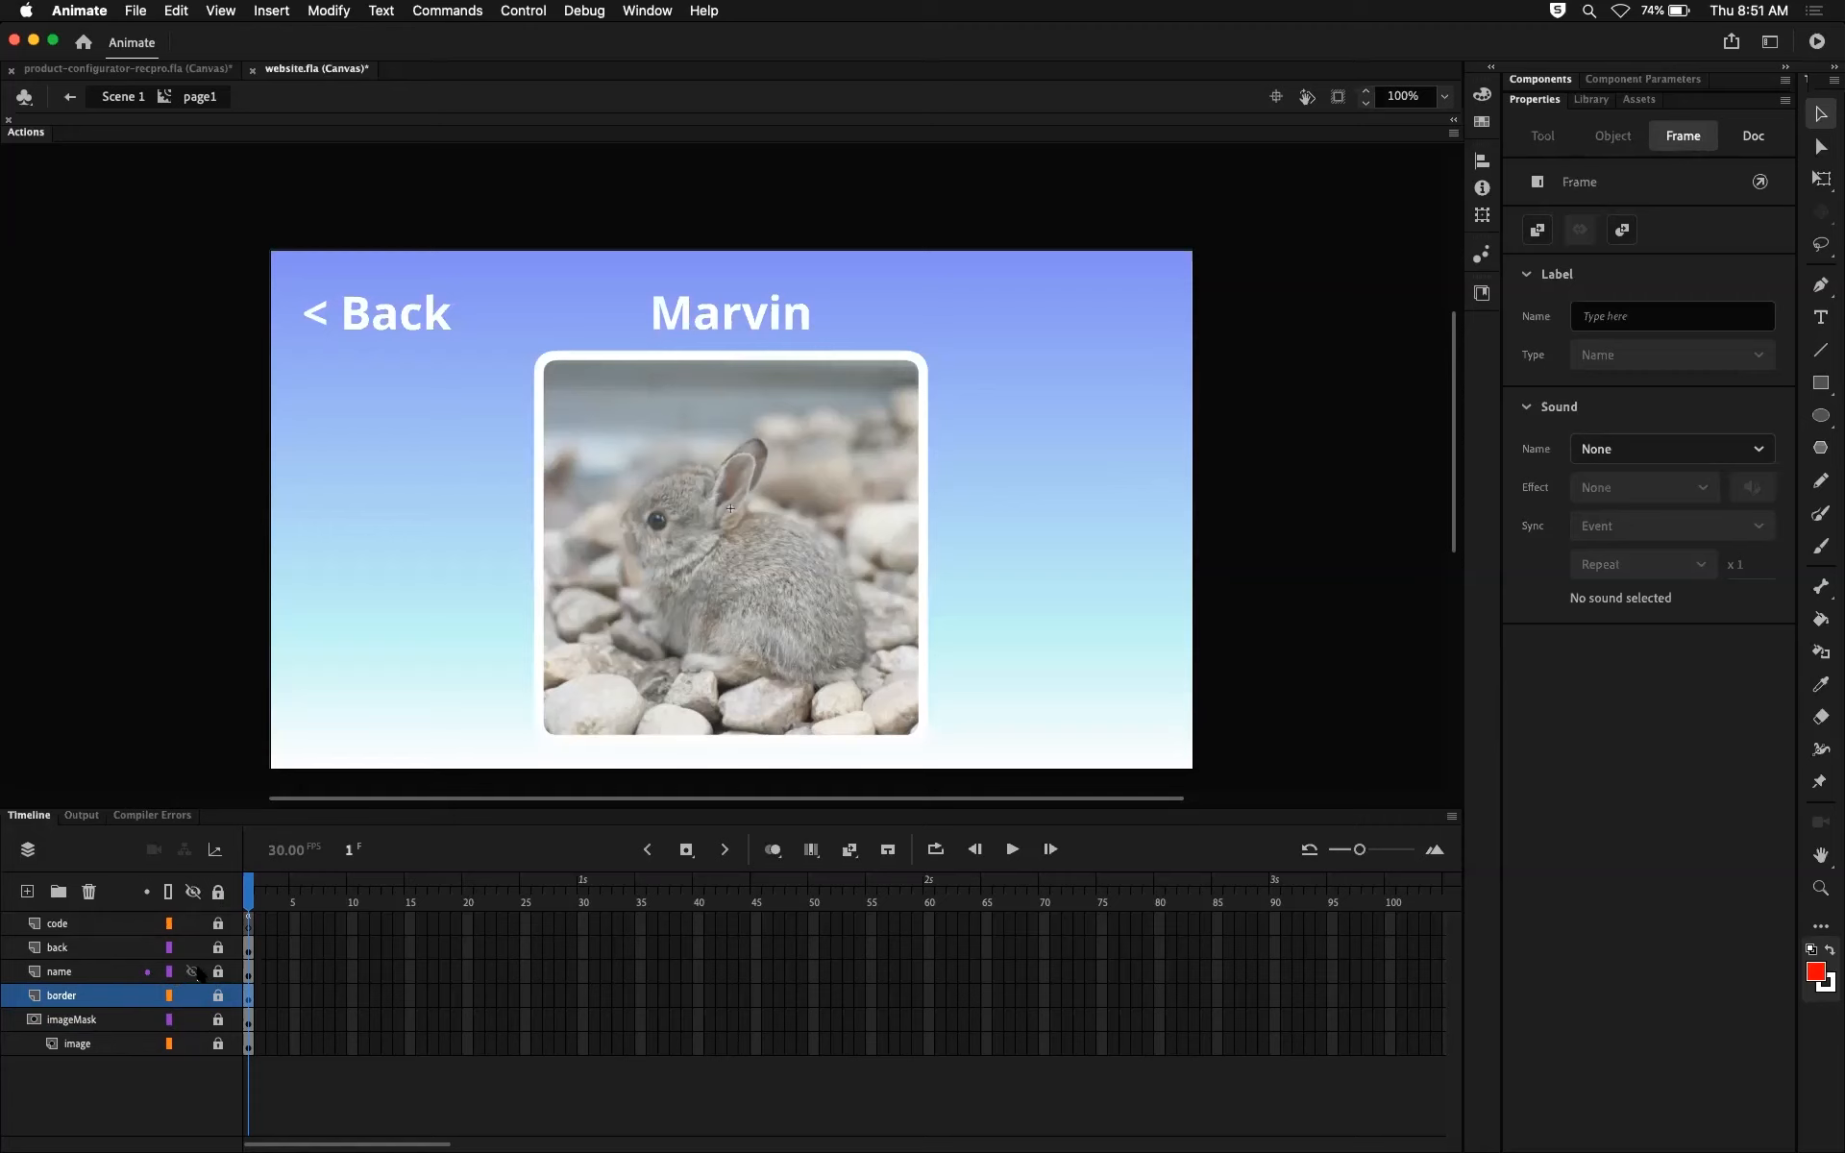
click(168, 893)
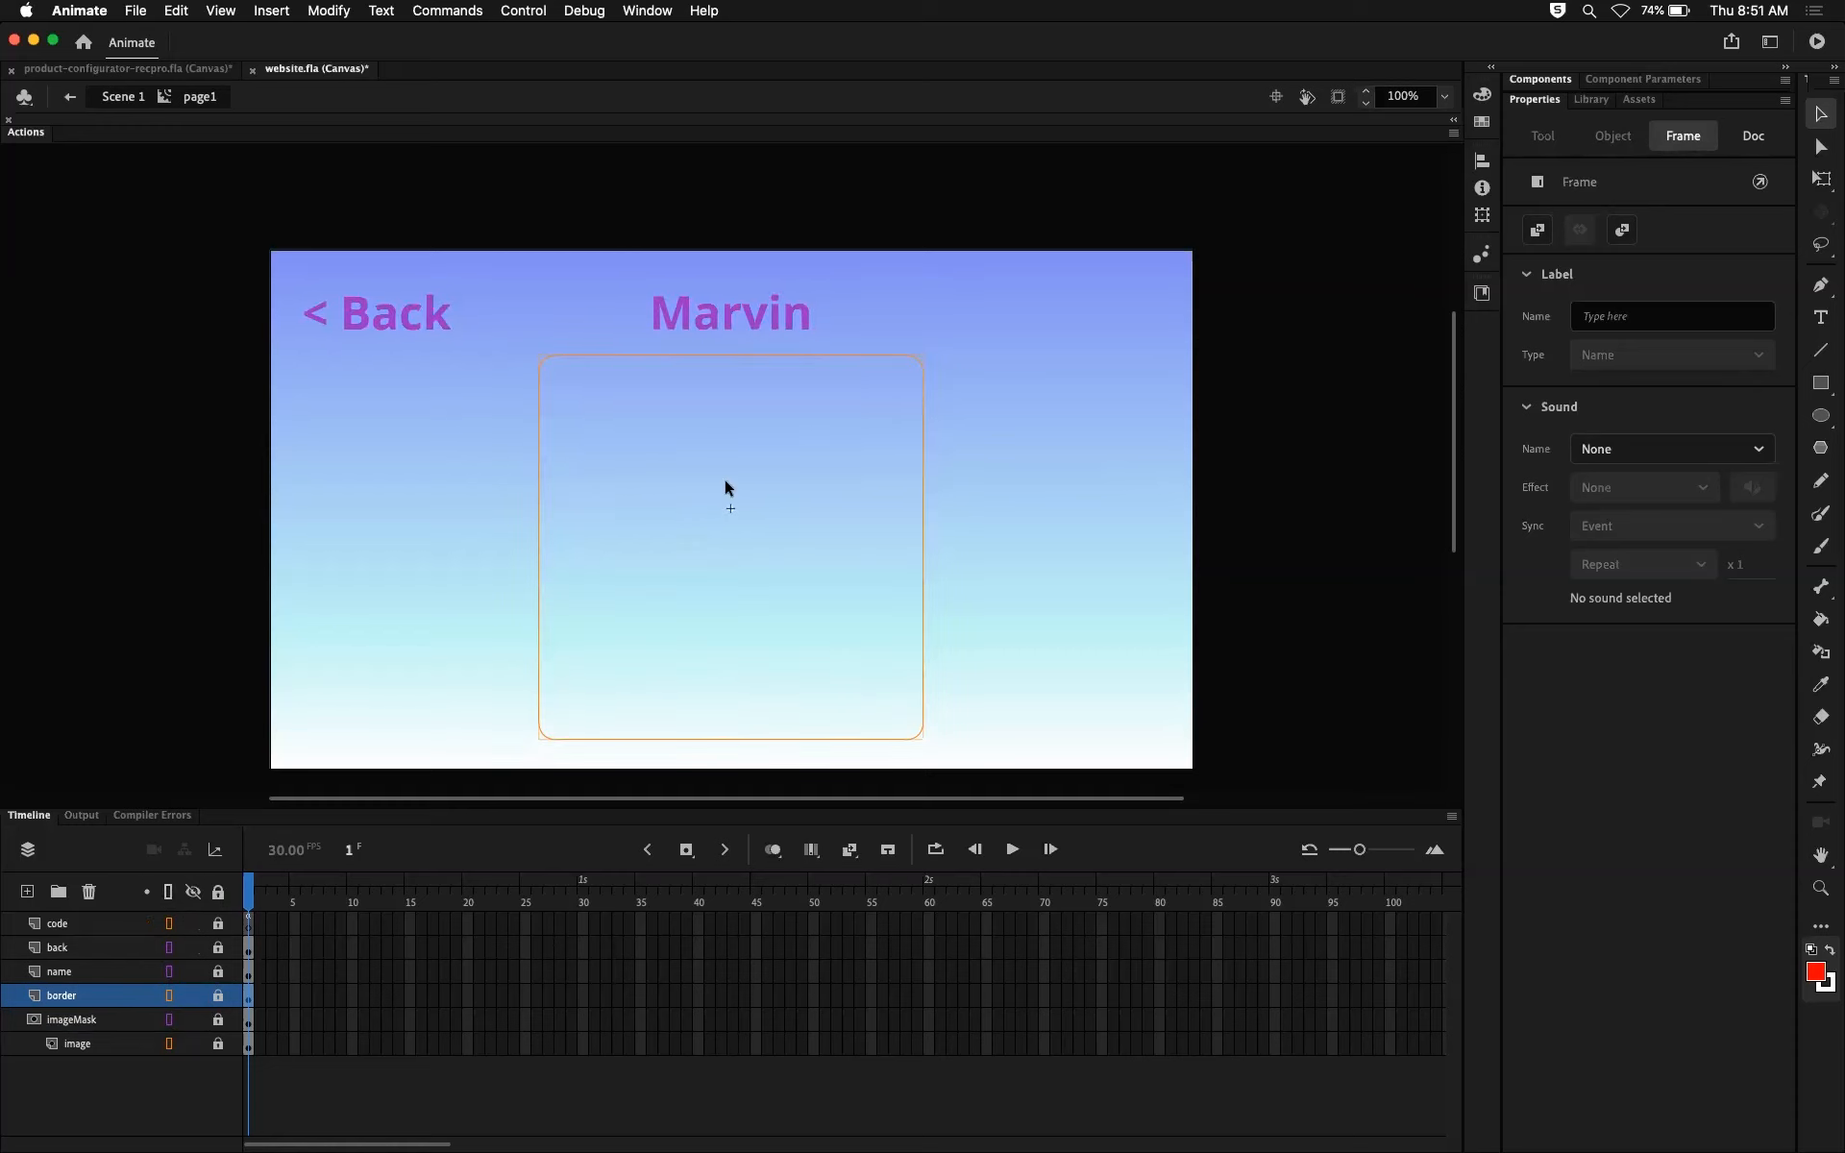
click(168, 891)
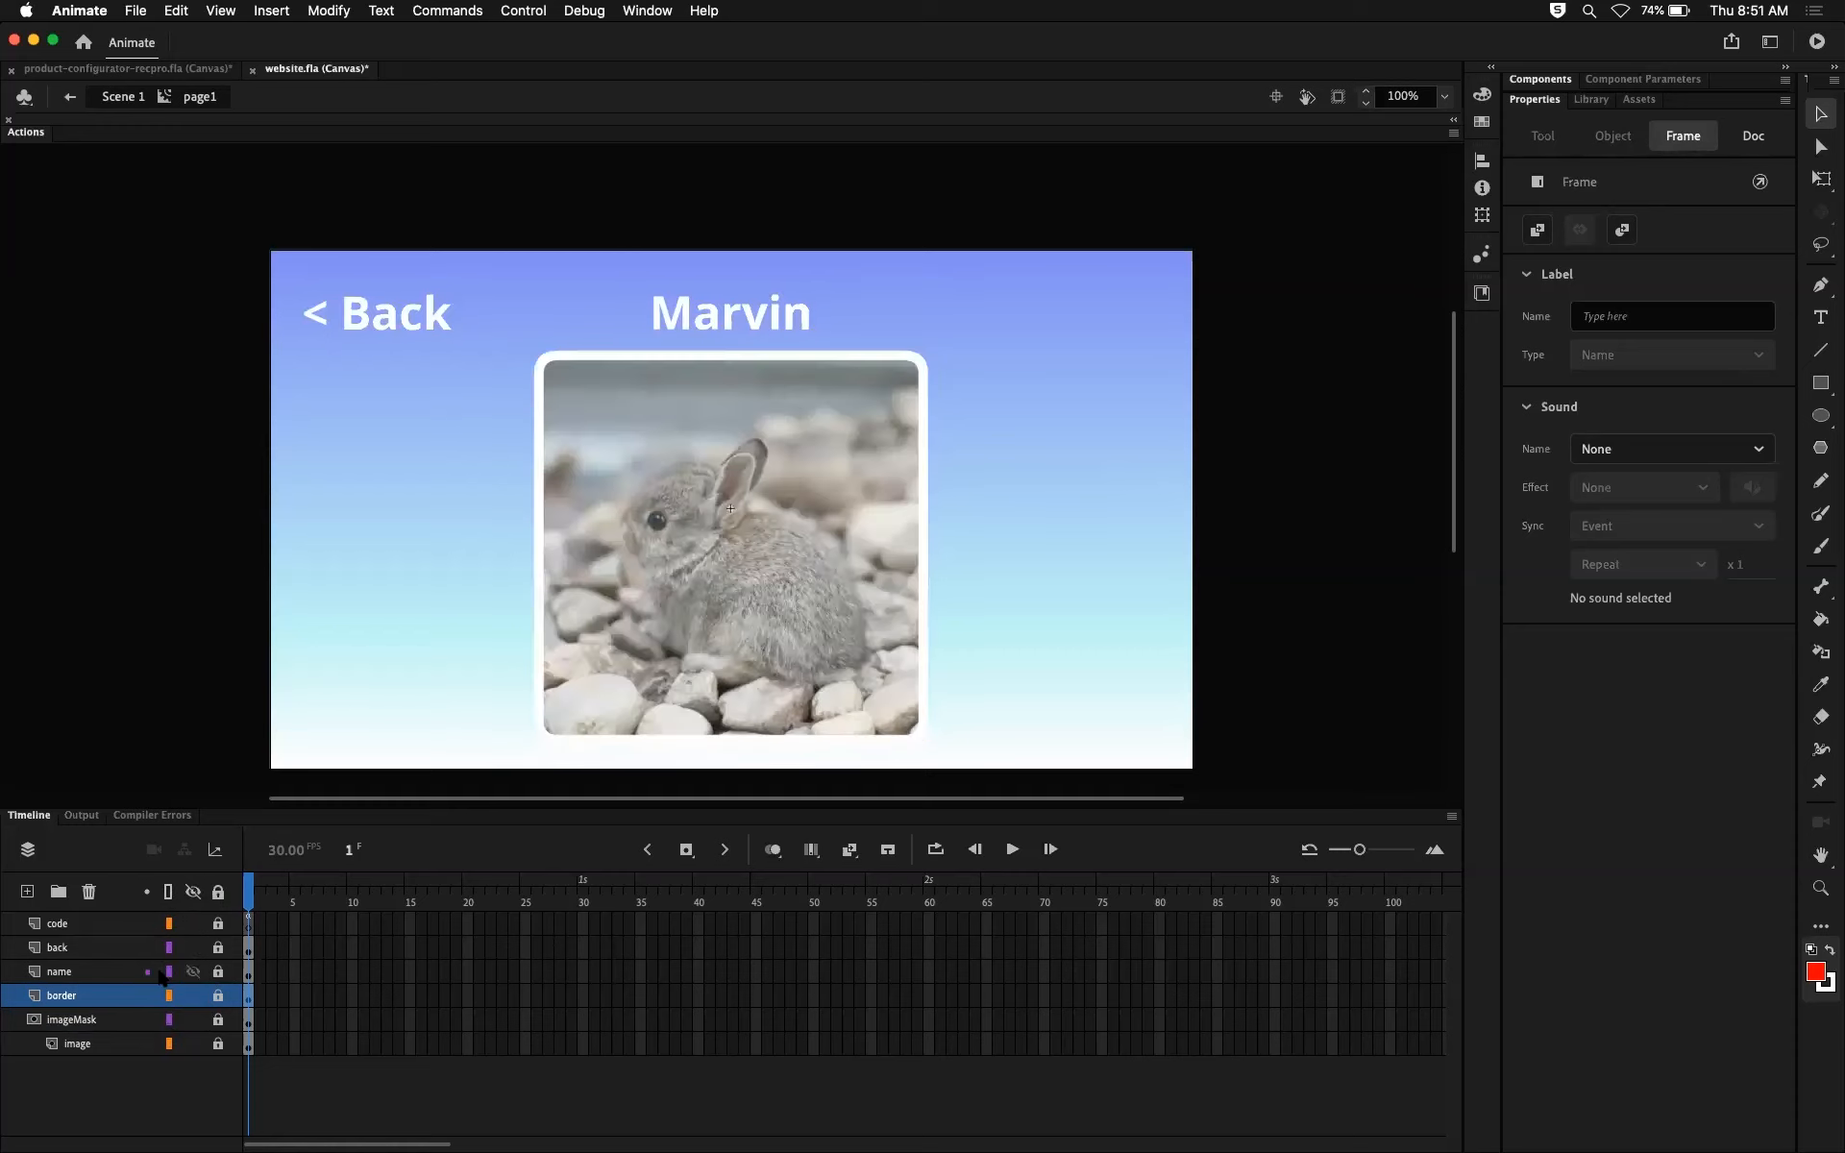
Step: Unlock the image layer, hide and show imageMask to compare the photo with its mask, and relock the image layer
click(169, 1016)
click(217, 1018)
click(217, 1018)
click(218, 1044)
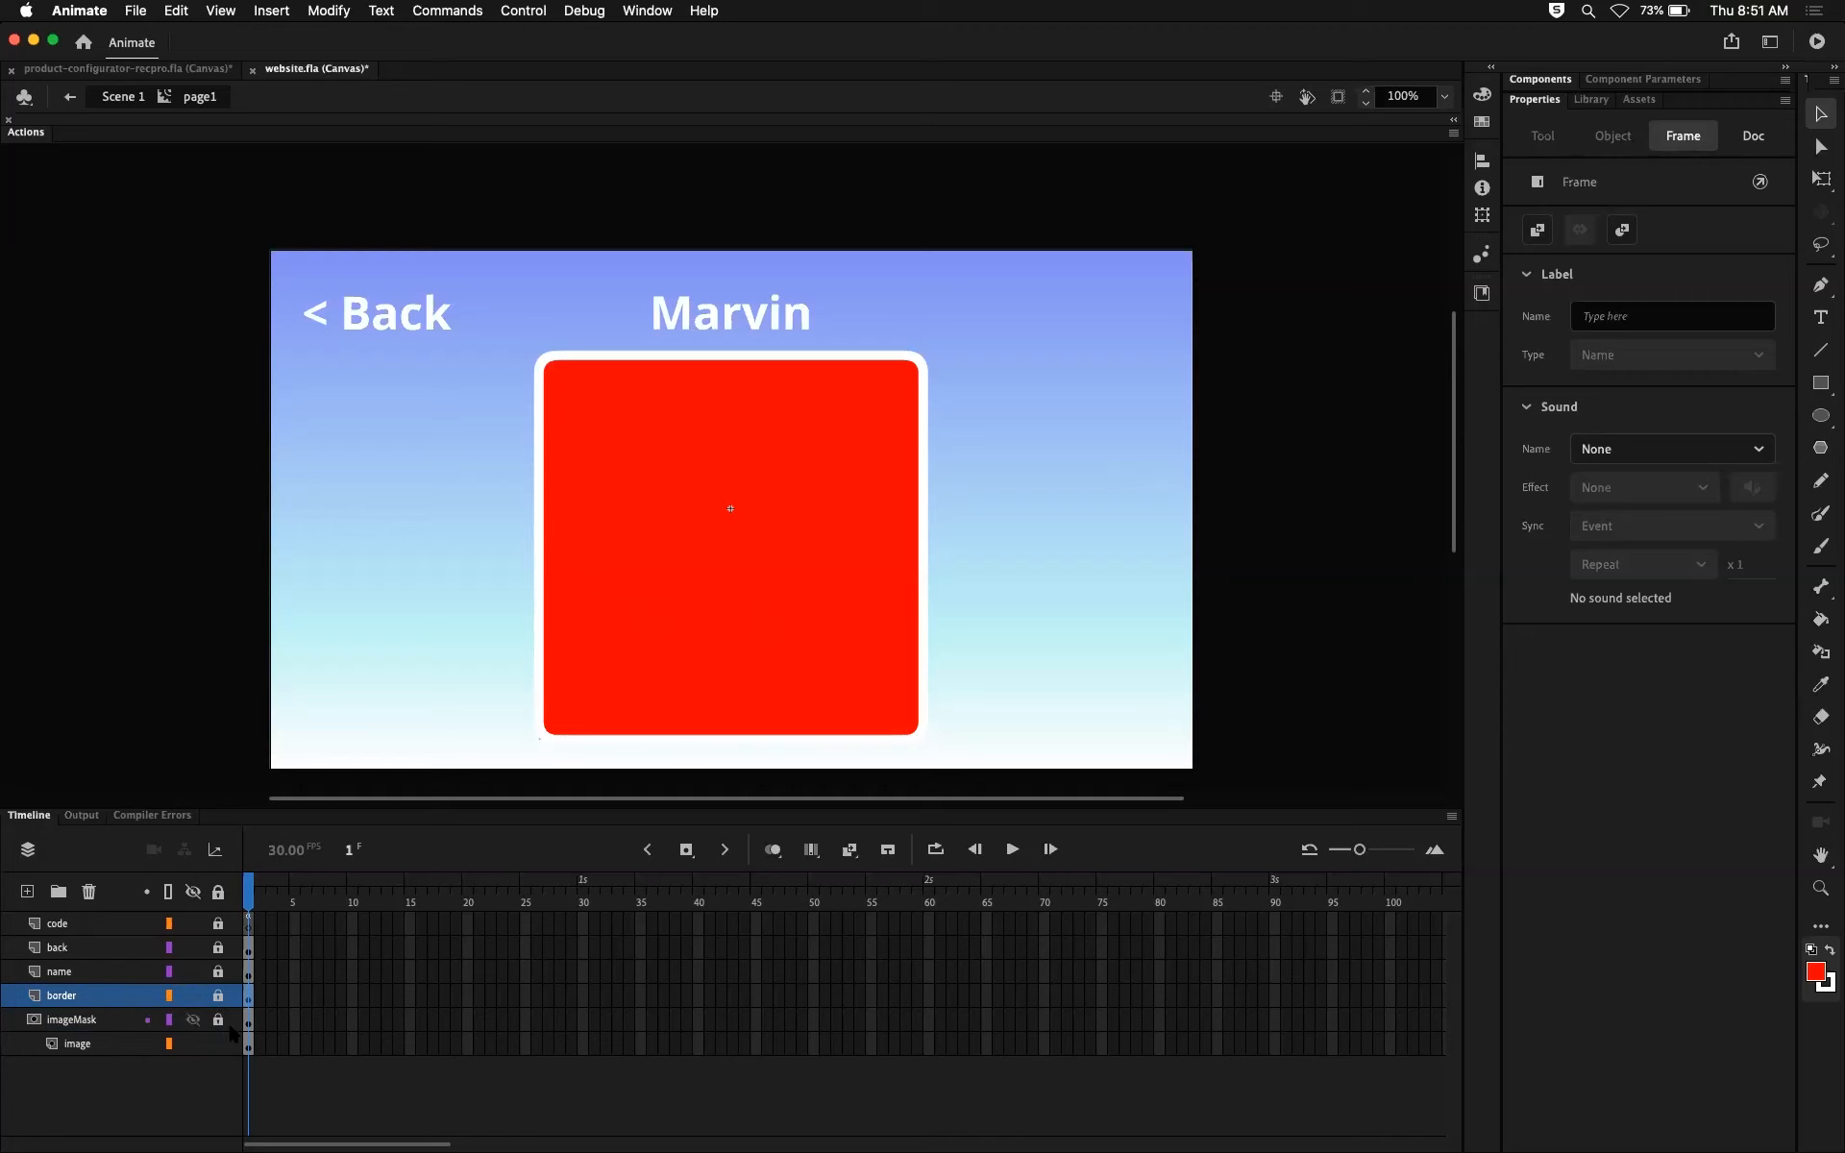
click(193, 1021)
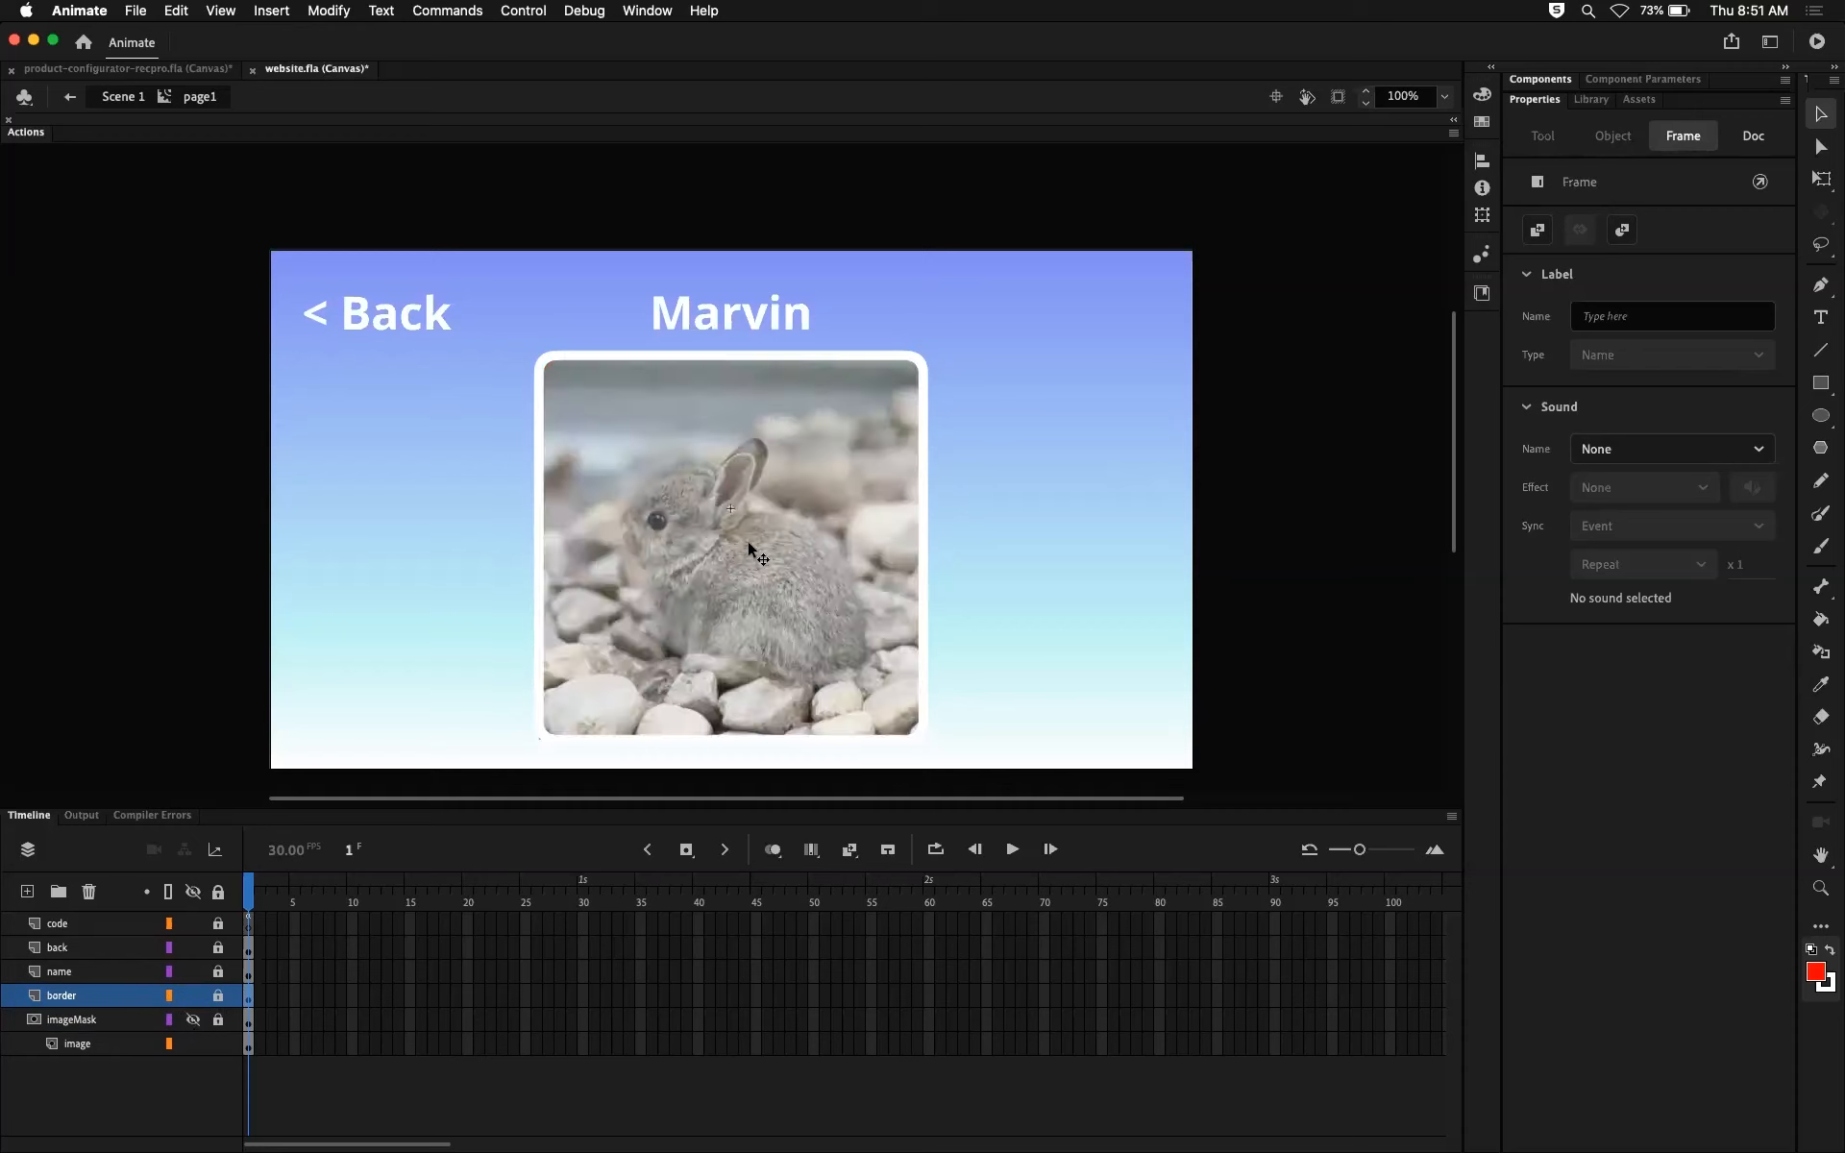
click(193, 1020)
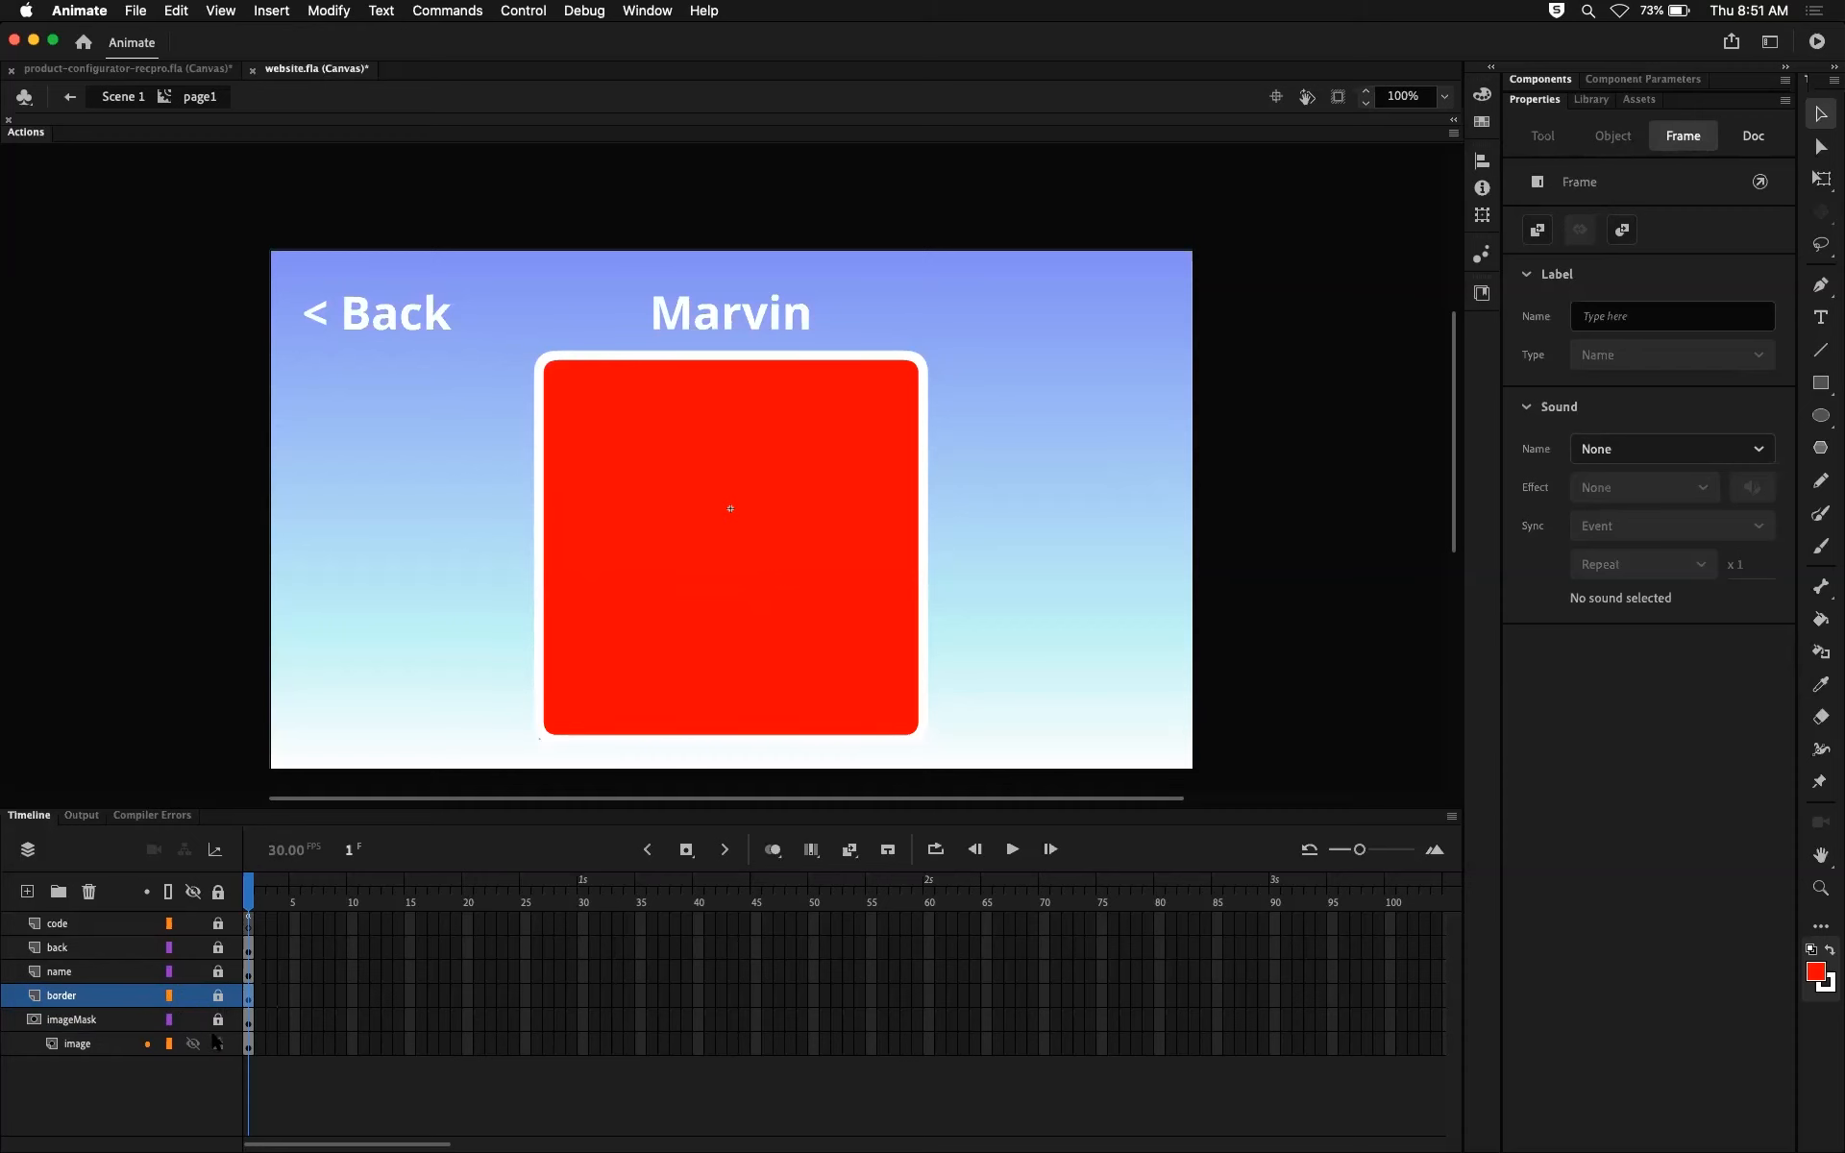
click(218, 1045)
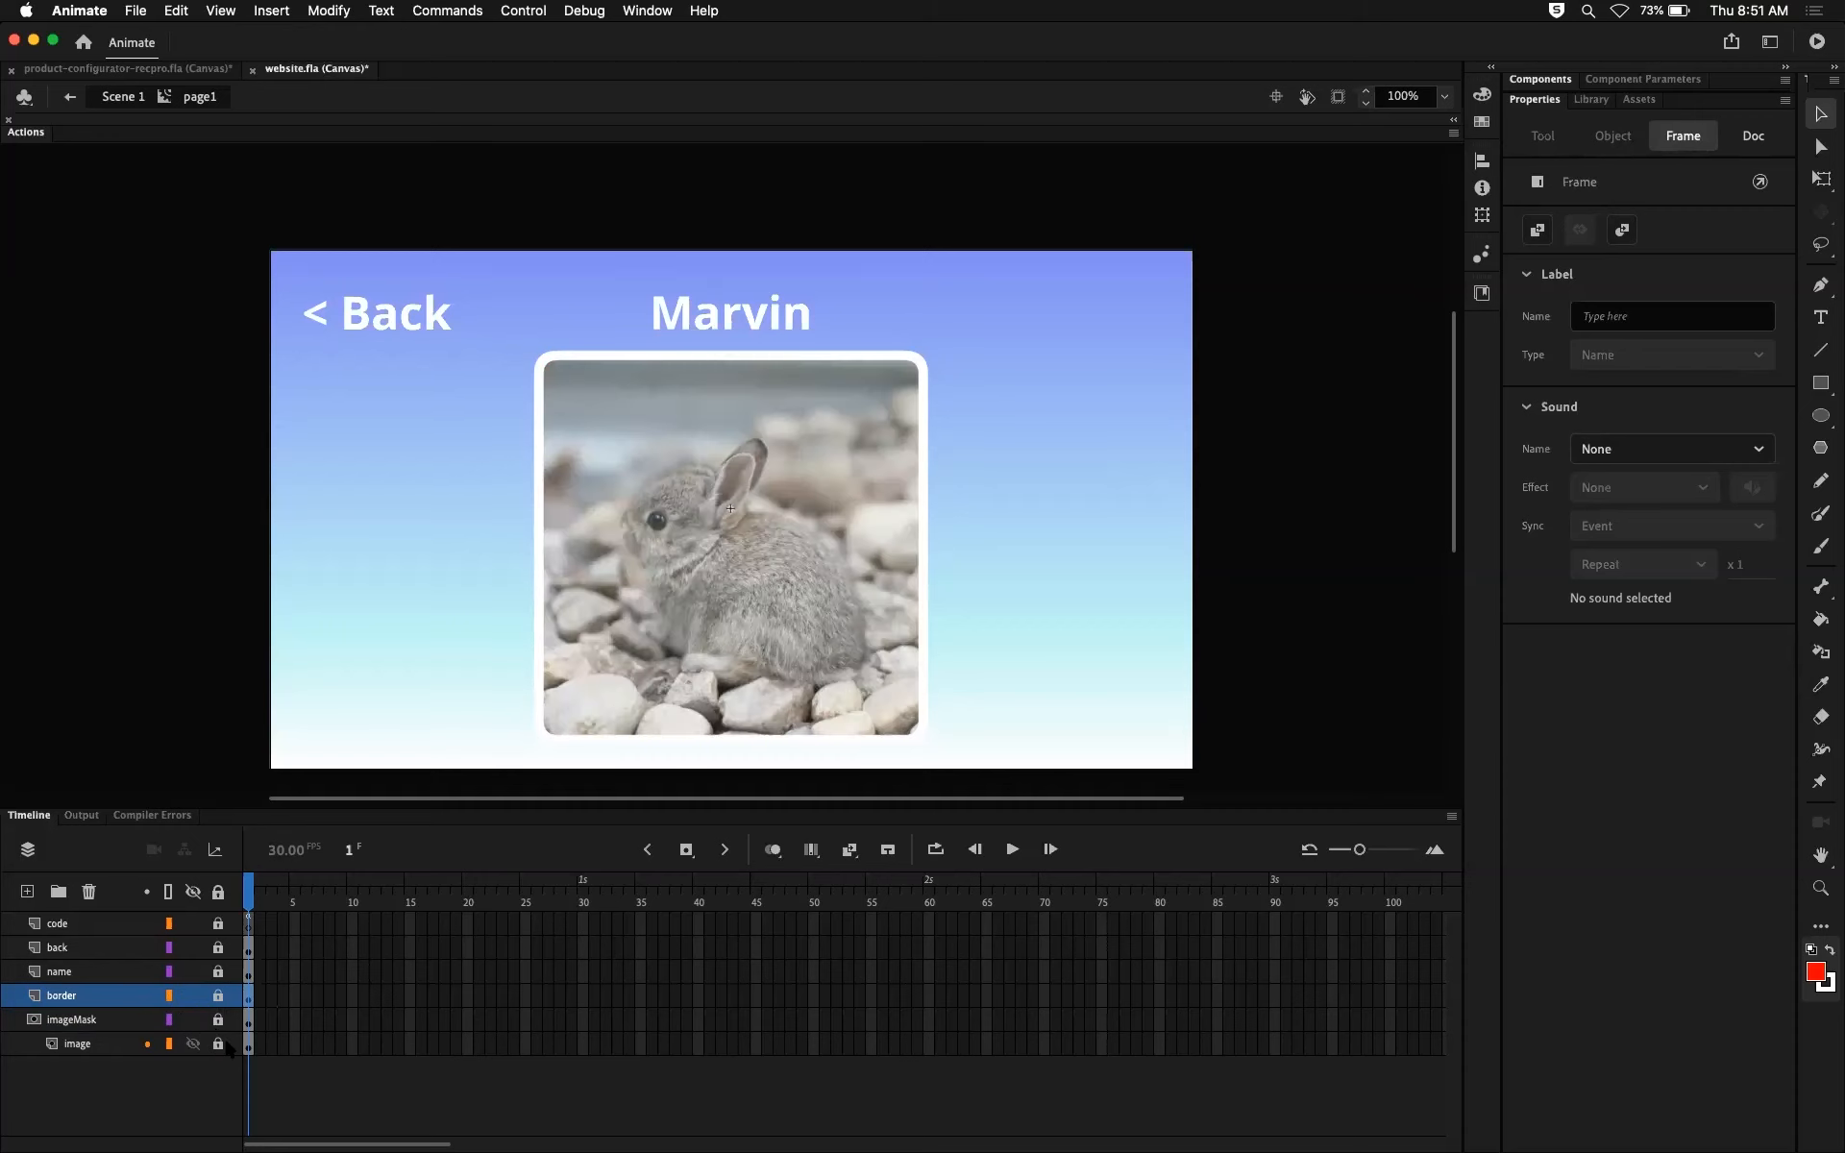
Step: Display the imageMask layer as an outline and hide the border layer, checking the photo with the mask locked and unlocked
click(168, 1020)
click(218, 1046)
click(193, 996)
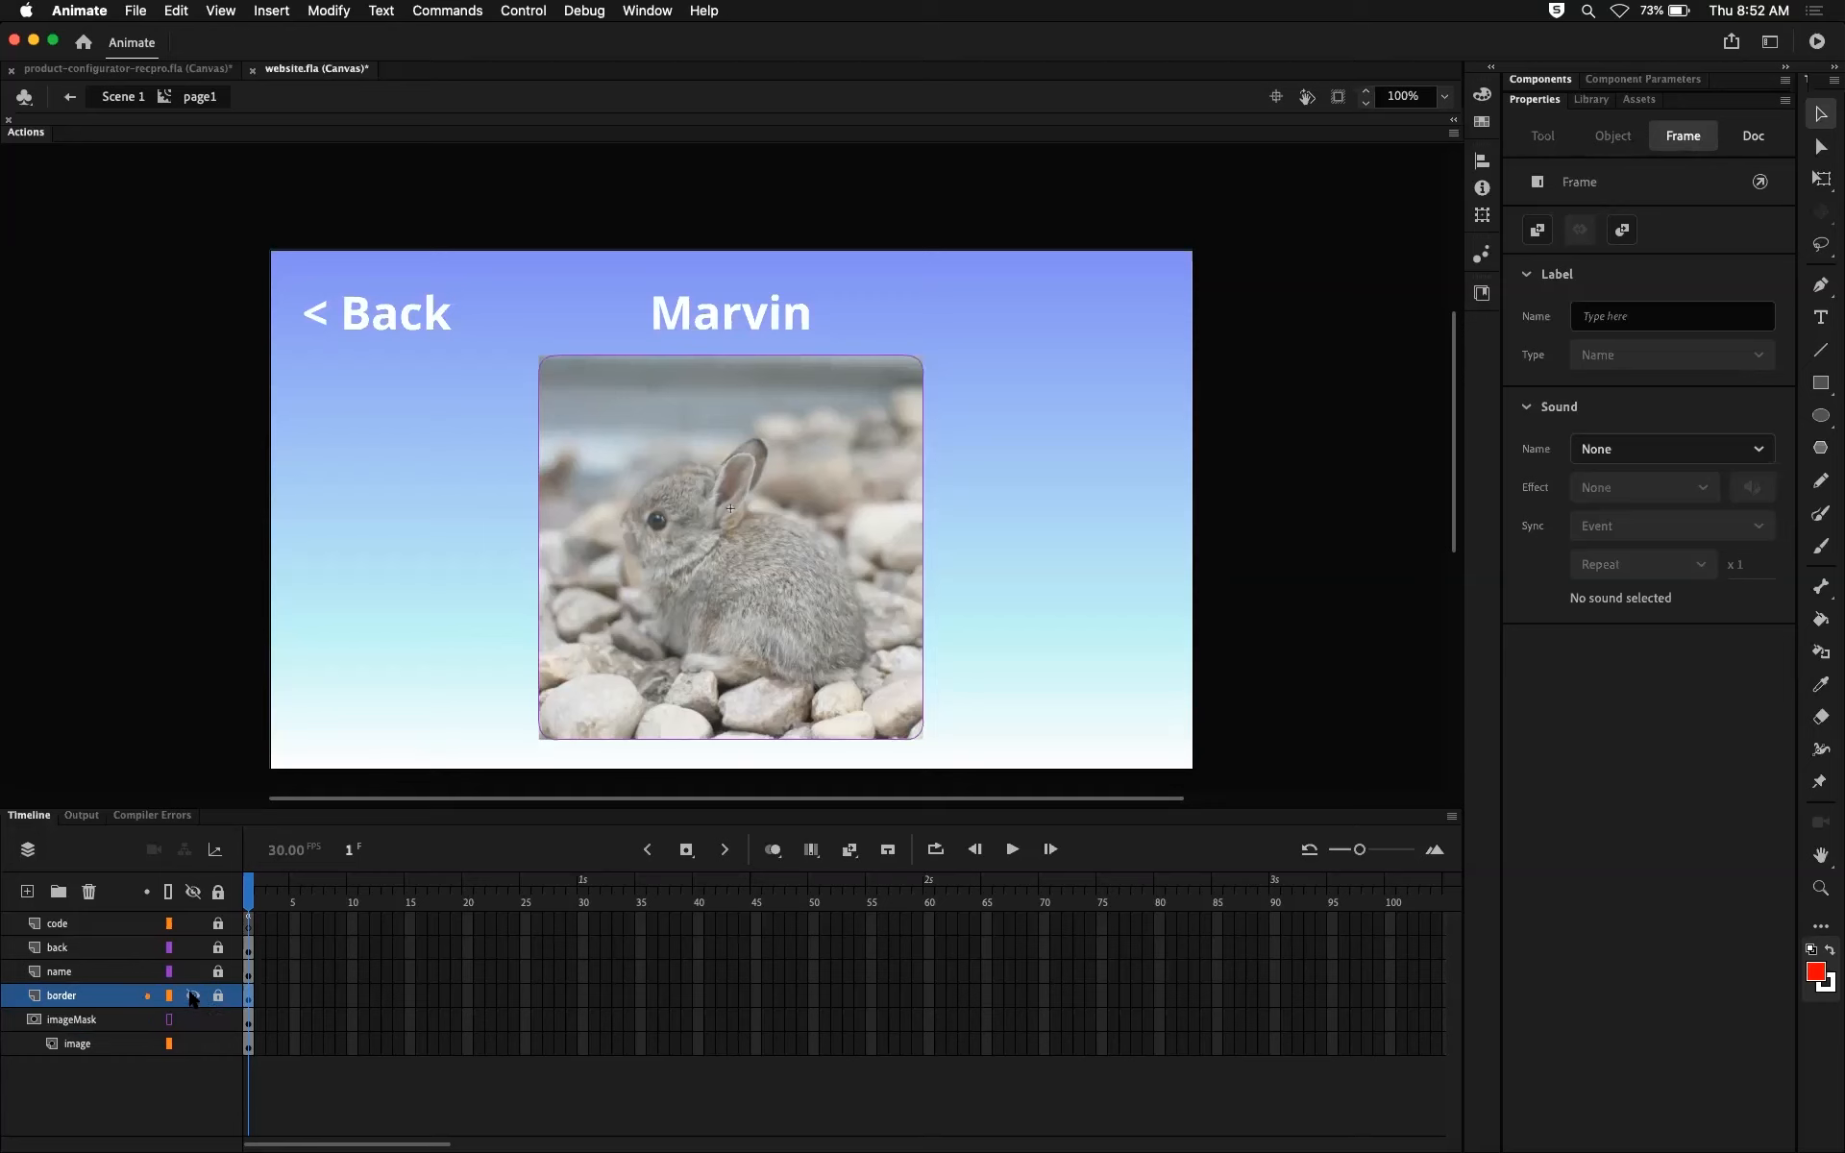
click(218, 1043)
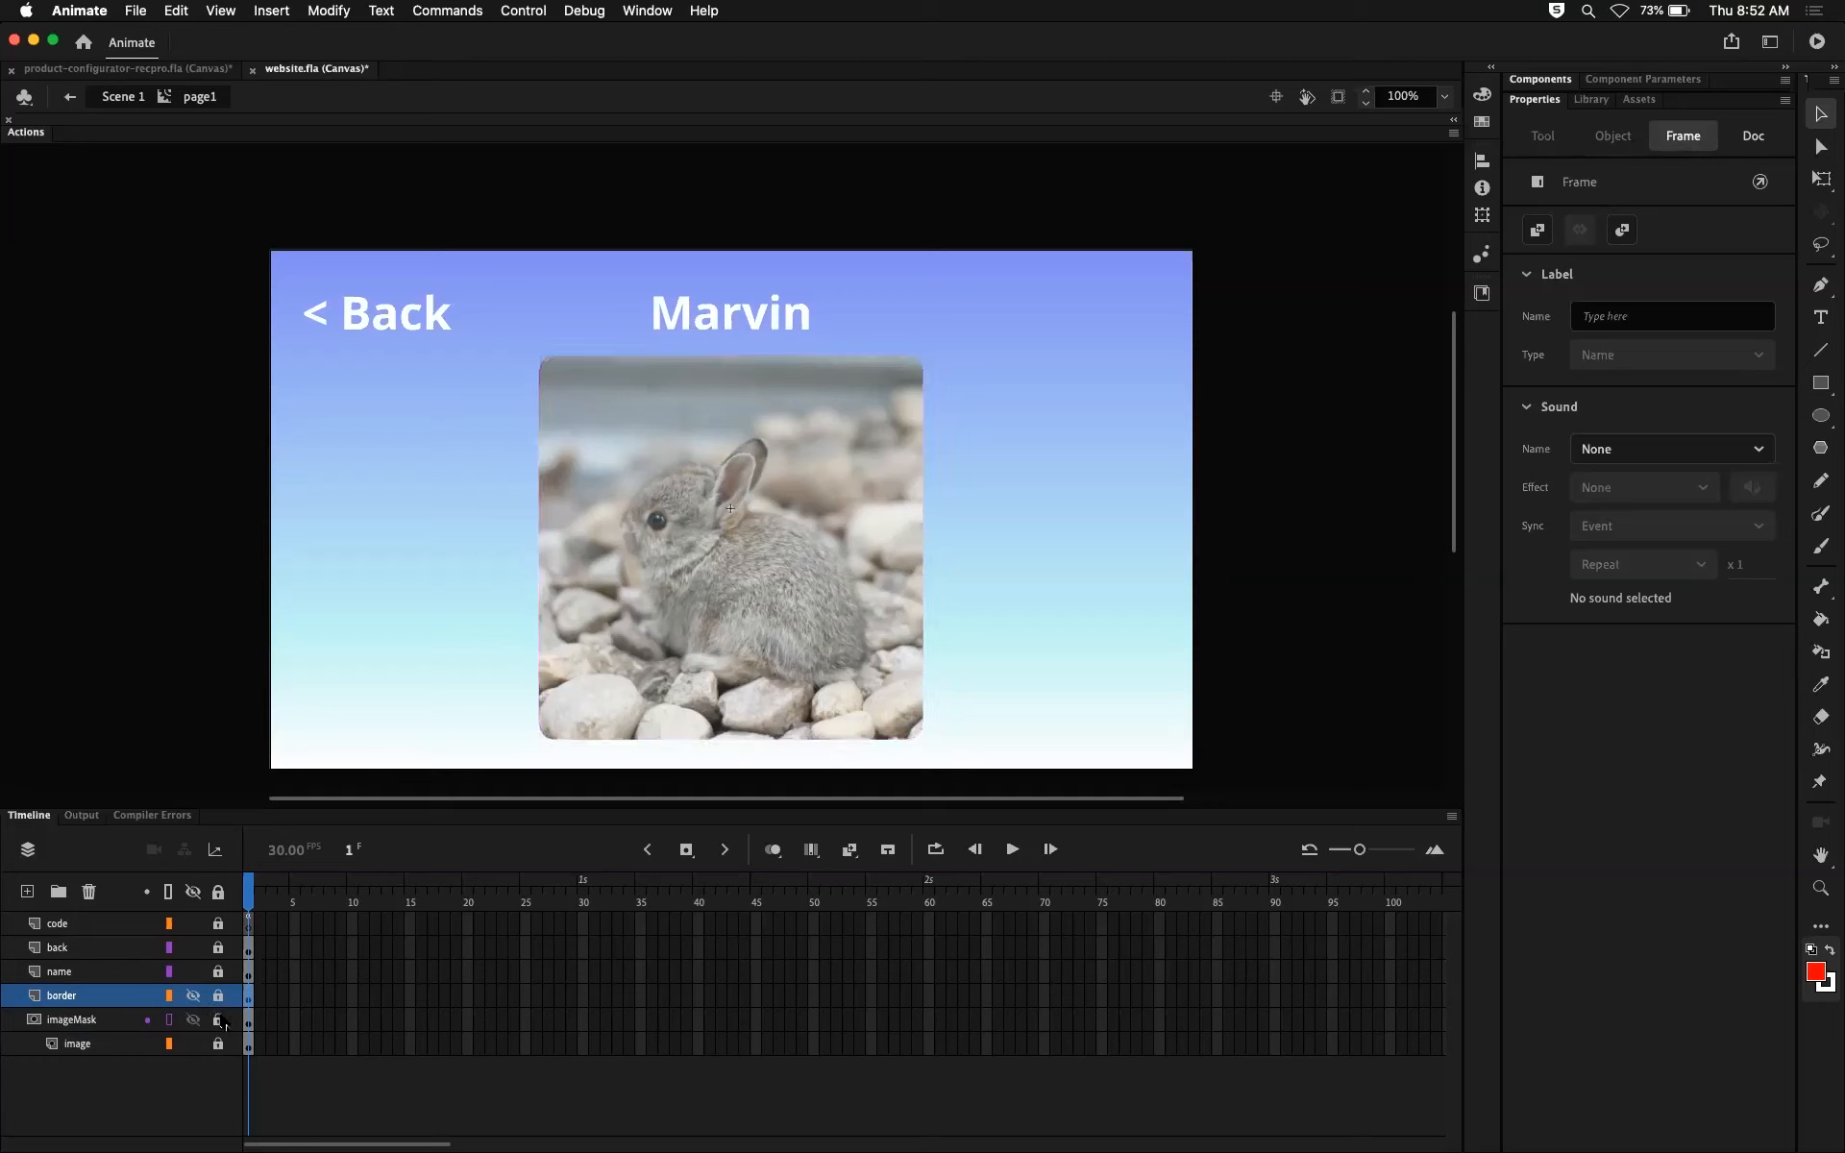
click(218, 1020)
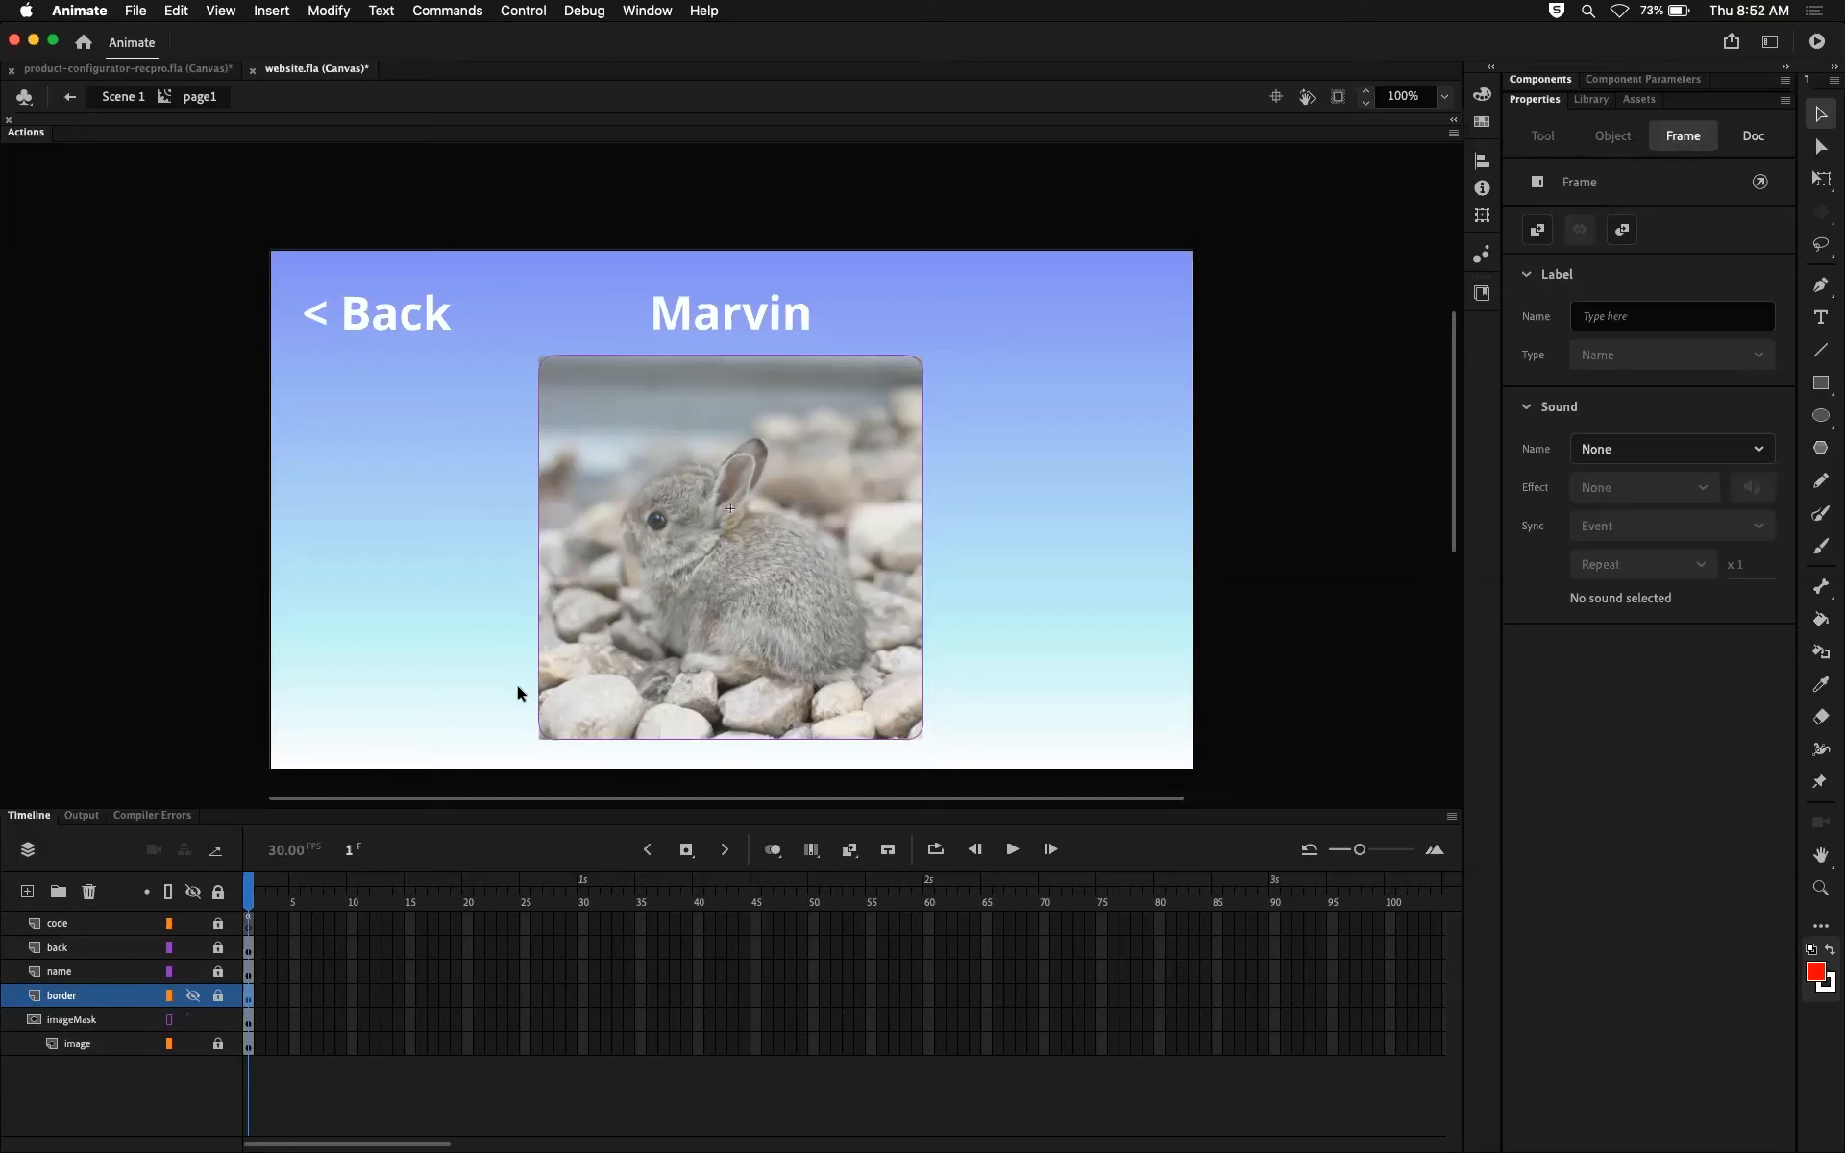
Step: Try repositioning the rabbit photo on the unlocked image layer behind the mask outline, and undo the move
click(218, 1043)
mouse_move(701, 603)
mouse_down()
mouse_move(619, 602)
mouse_move(870, 632)
mouse_move(657, 569)
mouse_move(828, 636)
mouse_move(711, 608)
mouse_up()
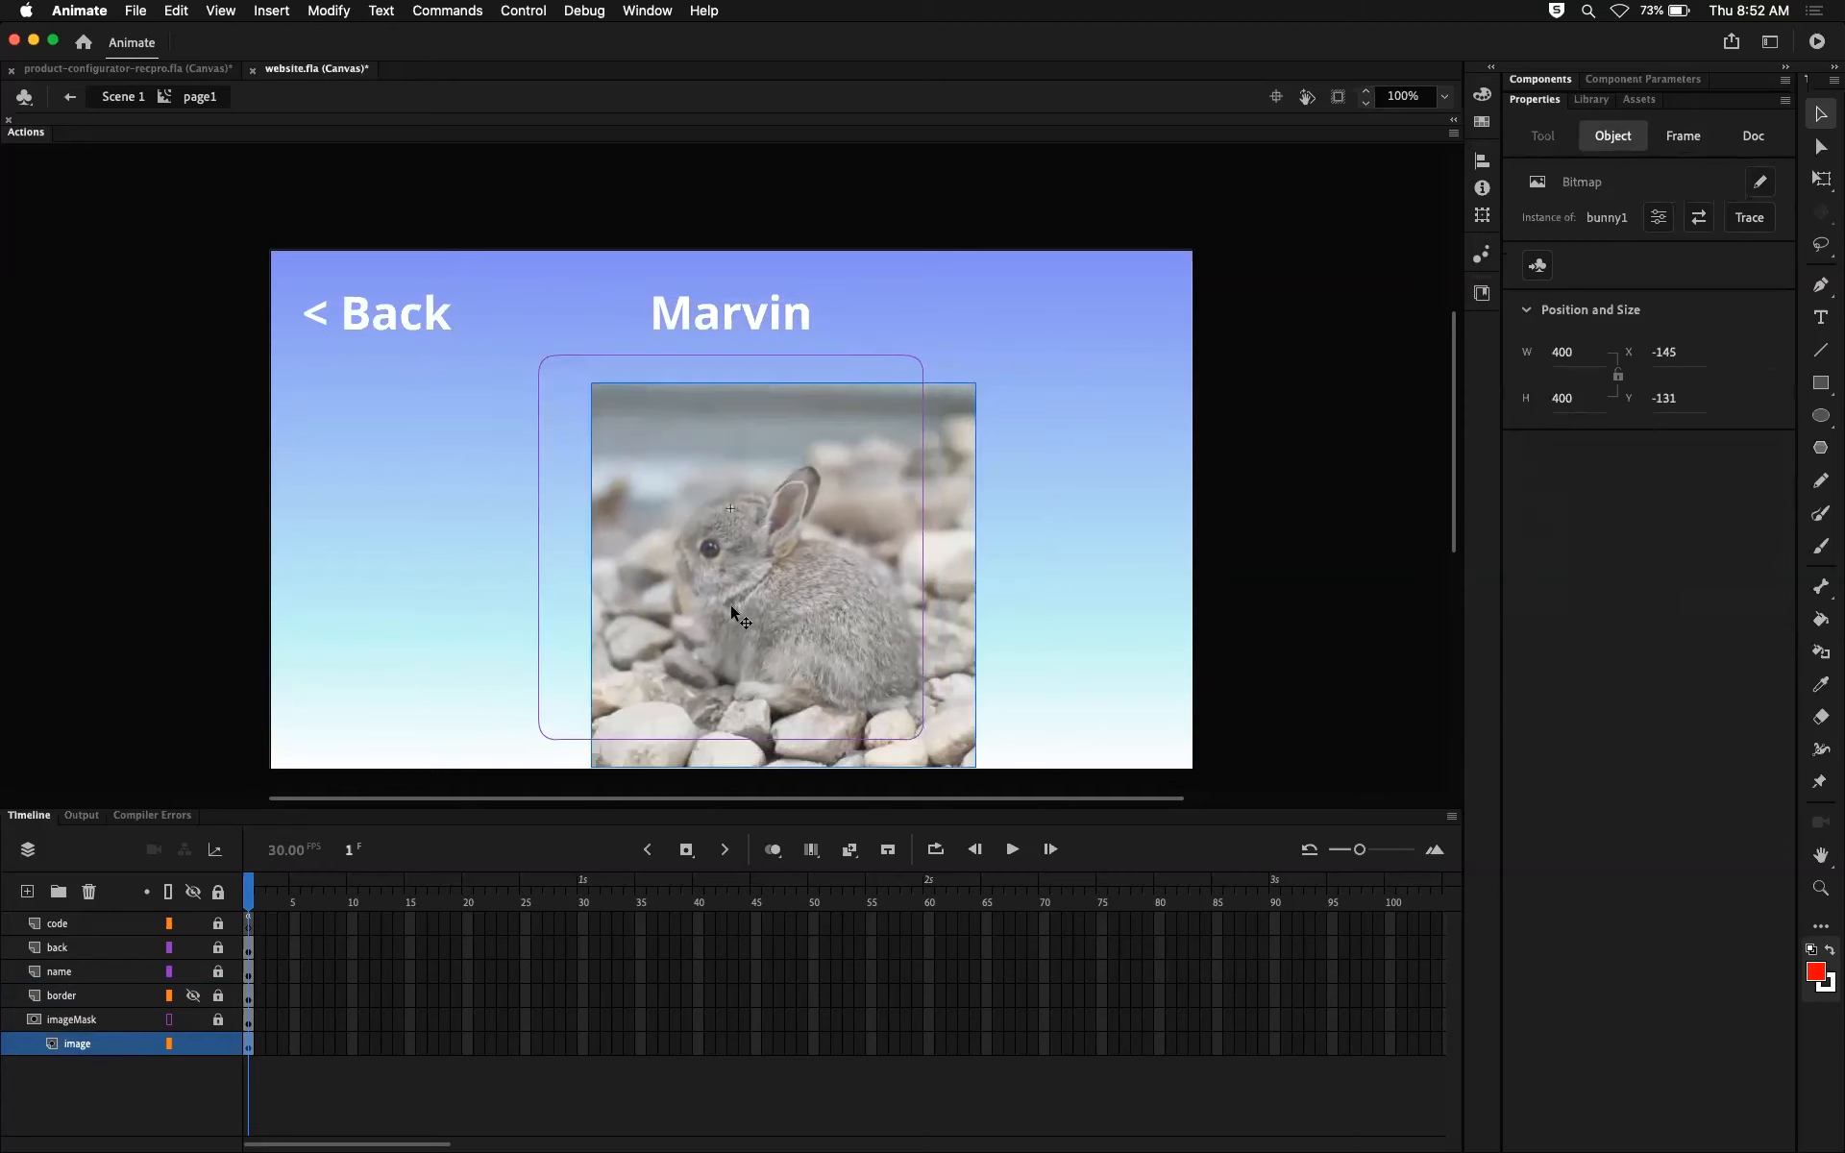
key(ctrl+z)
key(ctrl+z)
key(ctrl+z)
key(ctrl+z)
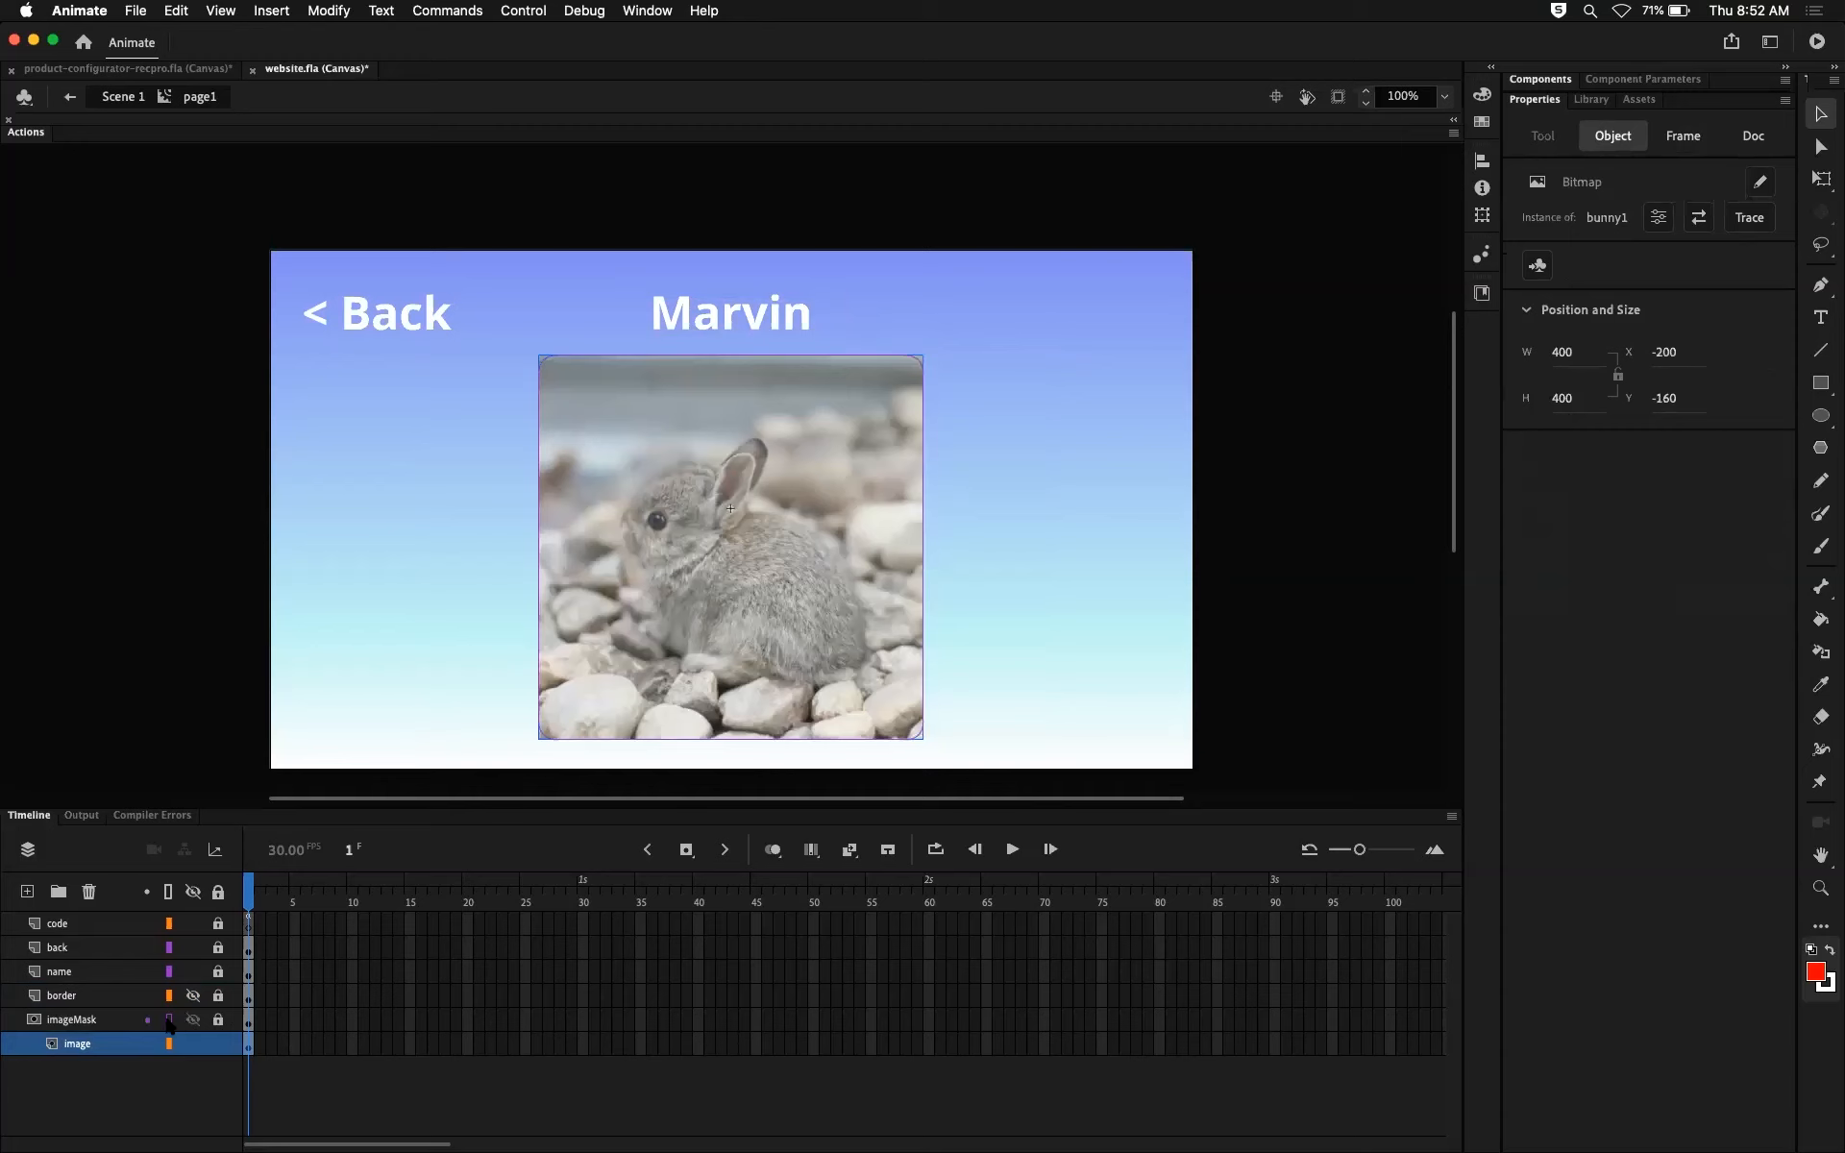
Step: Lock the image layer and show the border layer again
click(218, 1044)
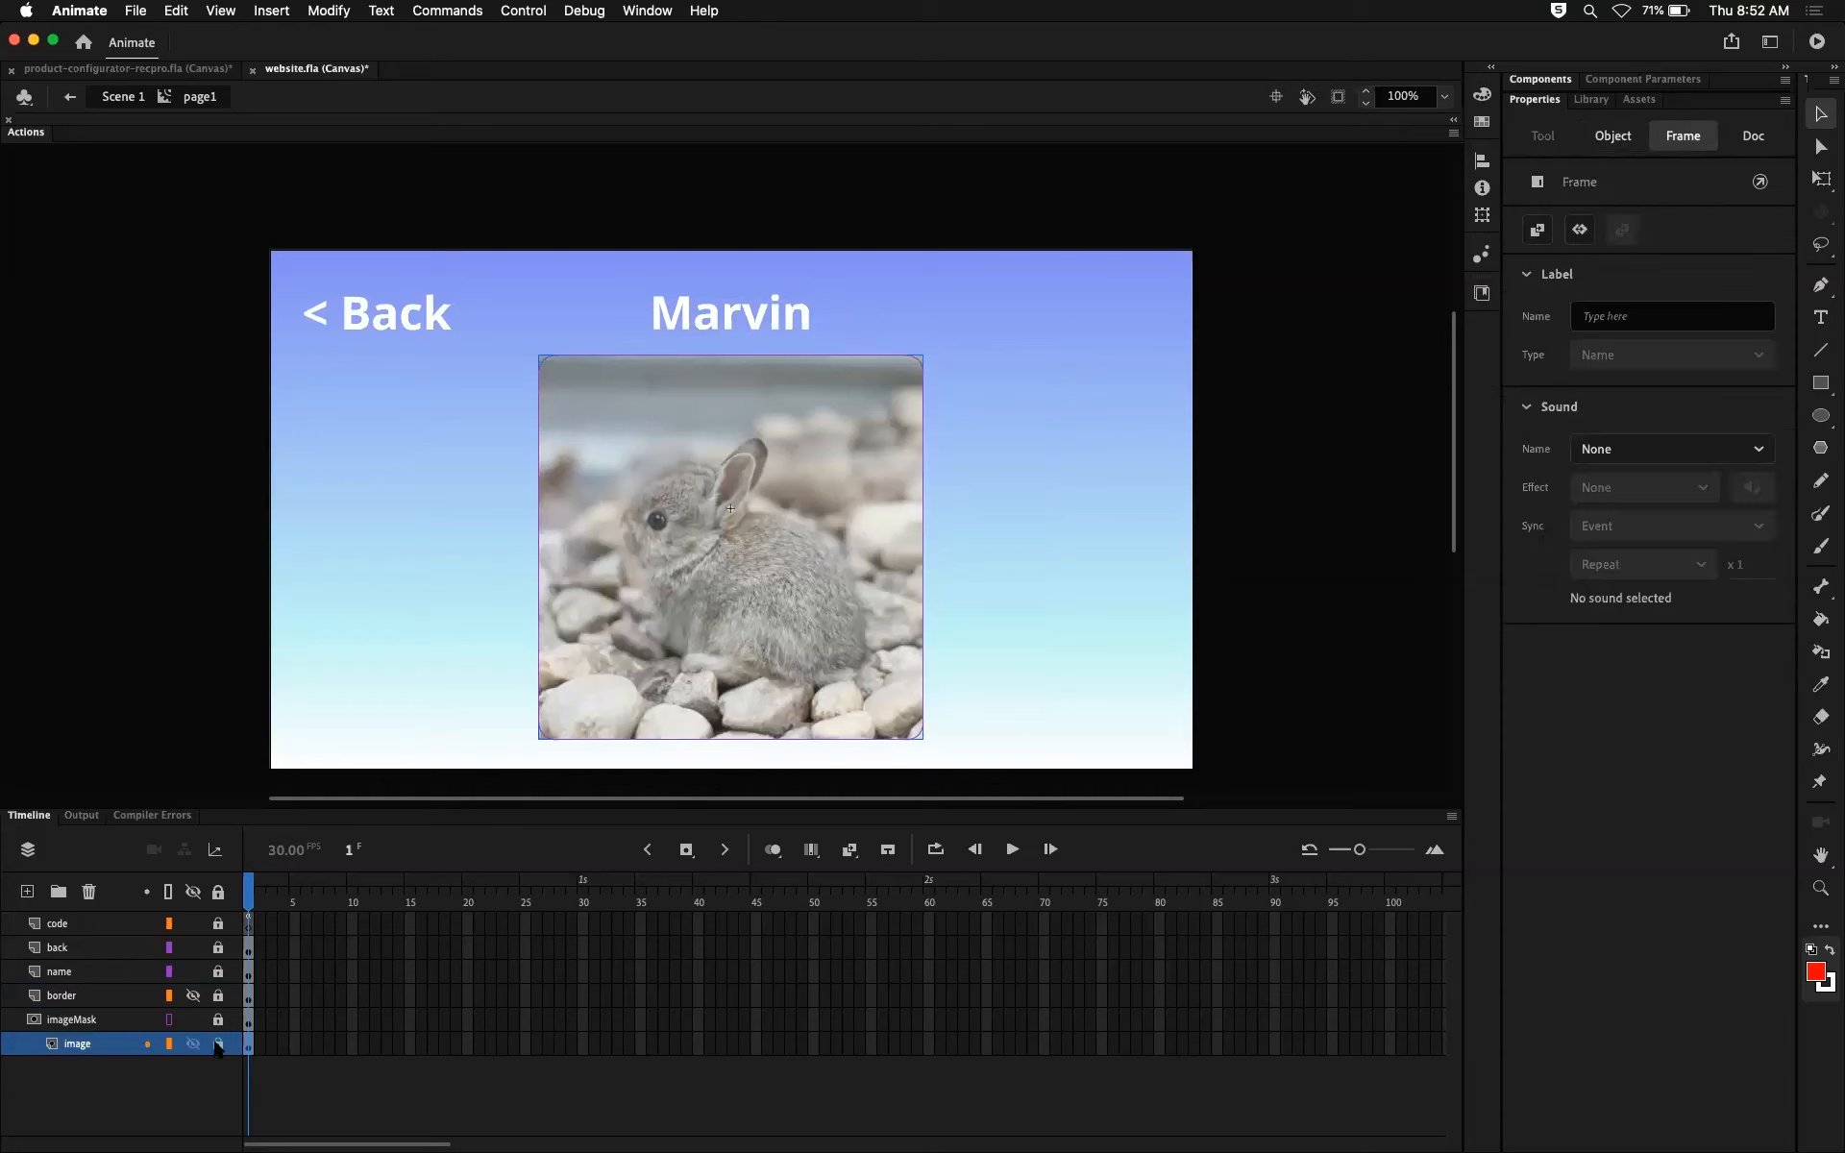
click(193, 995)
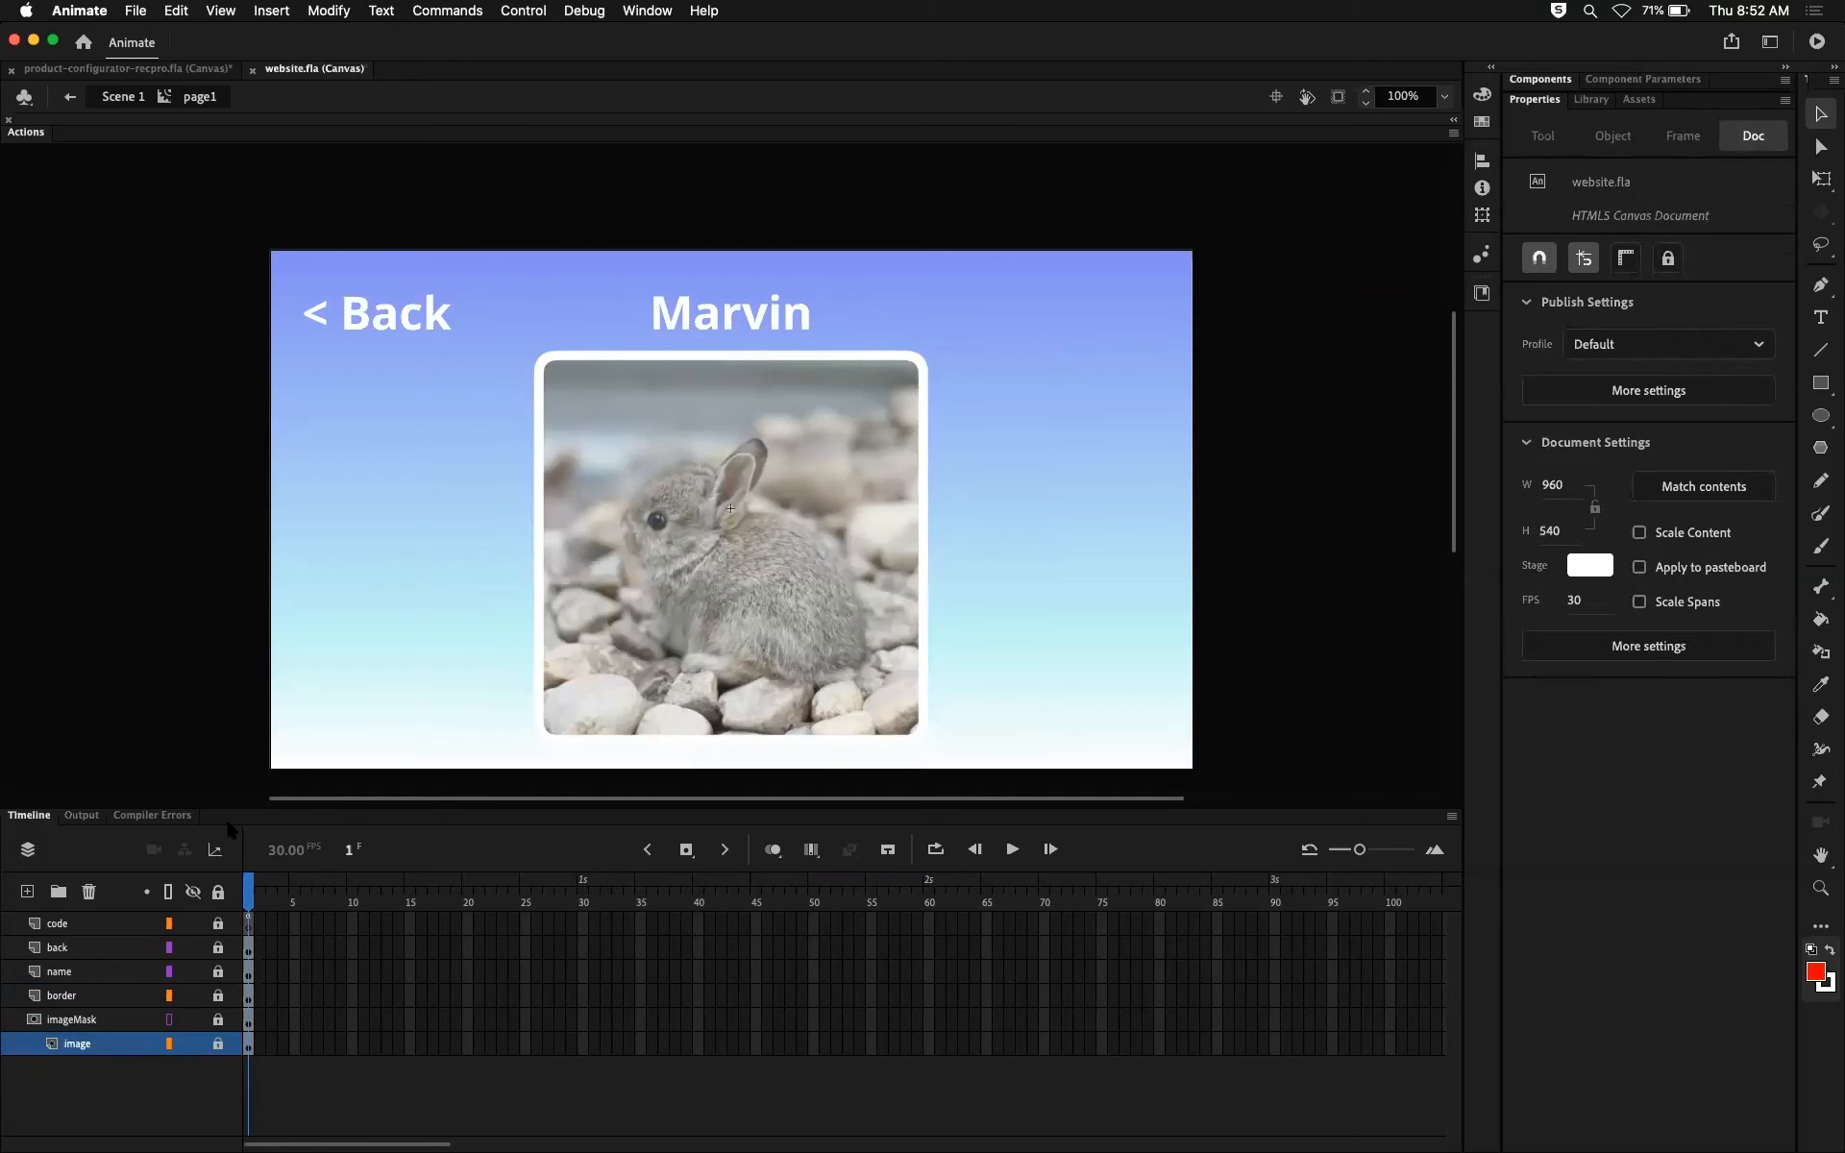
scroll(228, 824, right, 2)
scroll(384, 1076, left, 2)
Step: Return to Scene 1 and open the page2 symbol for editing from frame 30
click(125, 100)
click(582, 886)
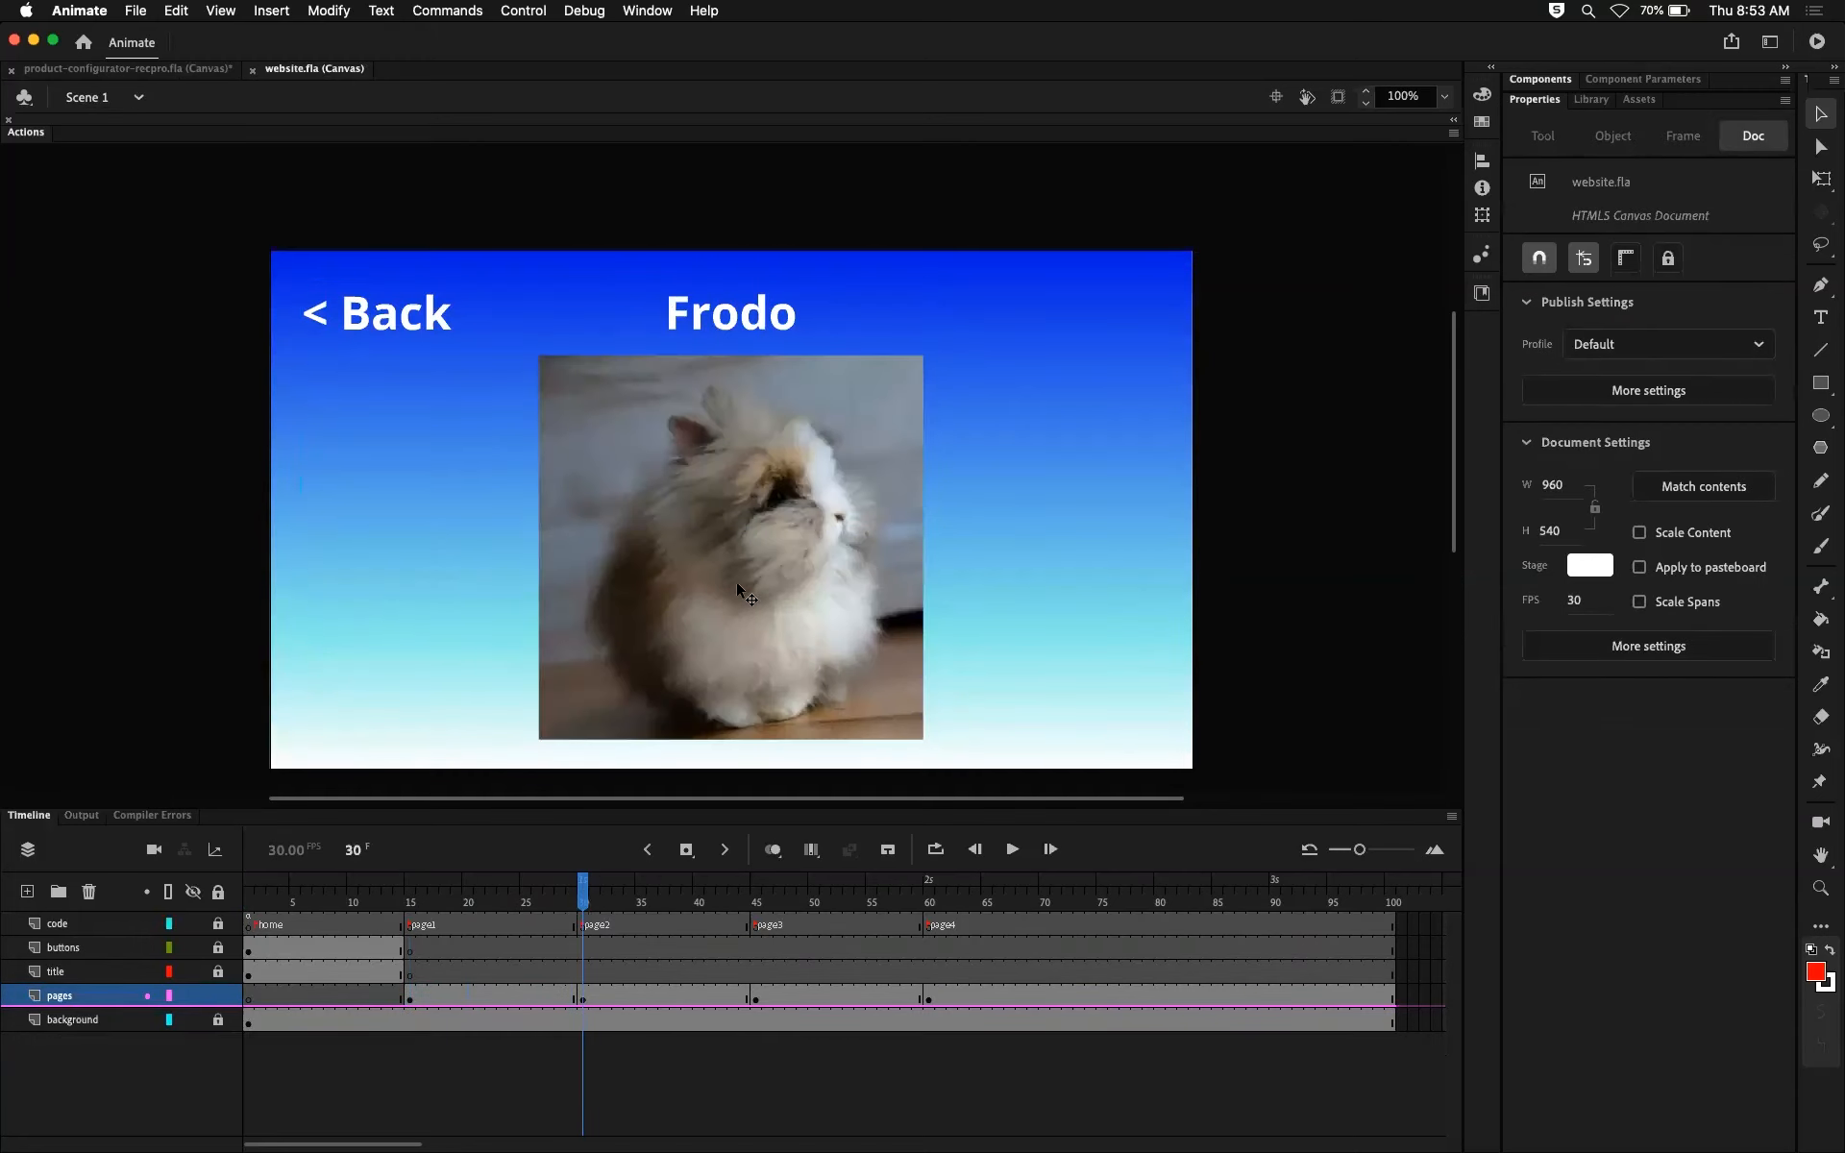
double_click(736, 580)
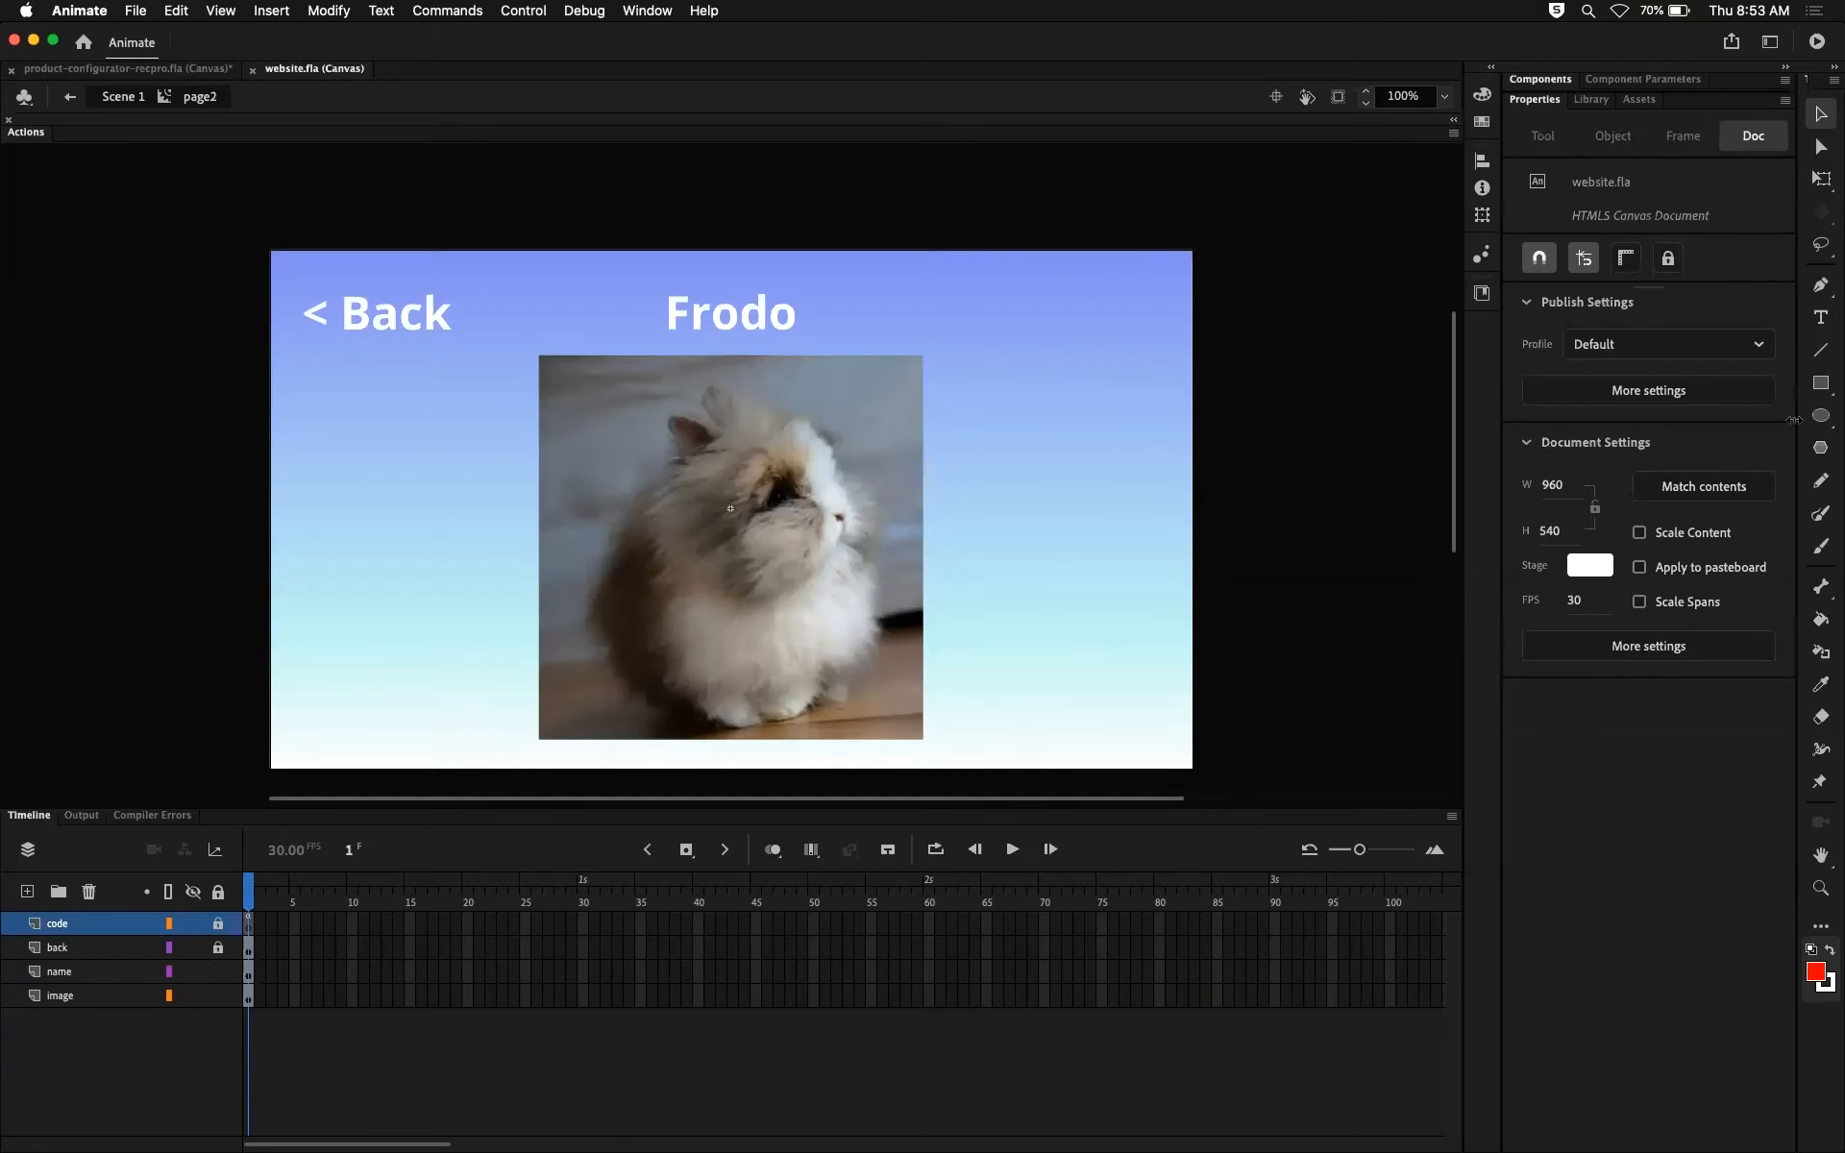
Step: Try drawing with the PolyStar tool on page2's locked code layer and decline to unlock the layer
click(1808, 454)
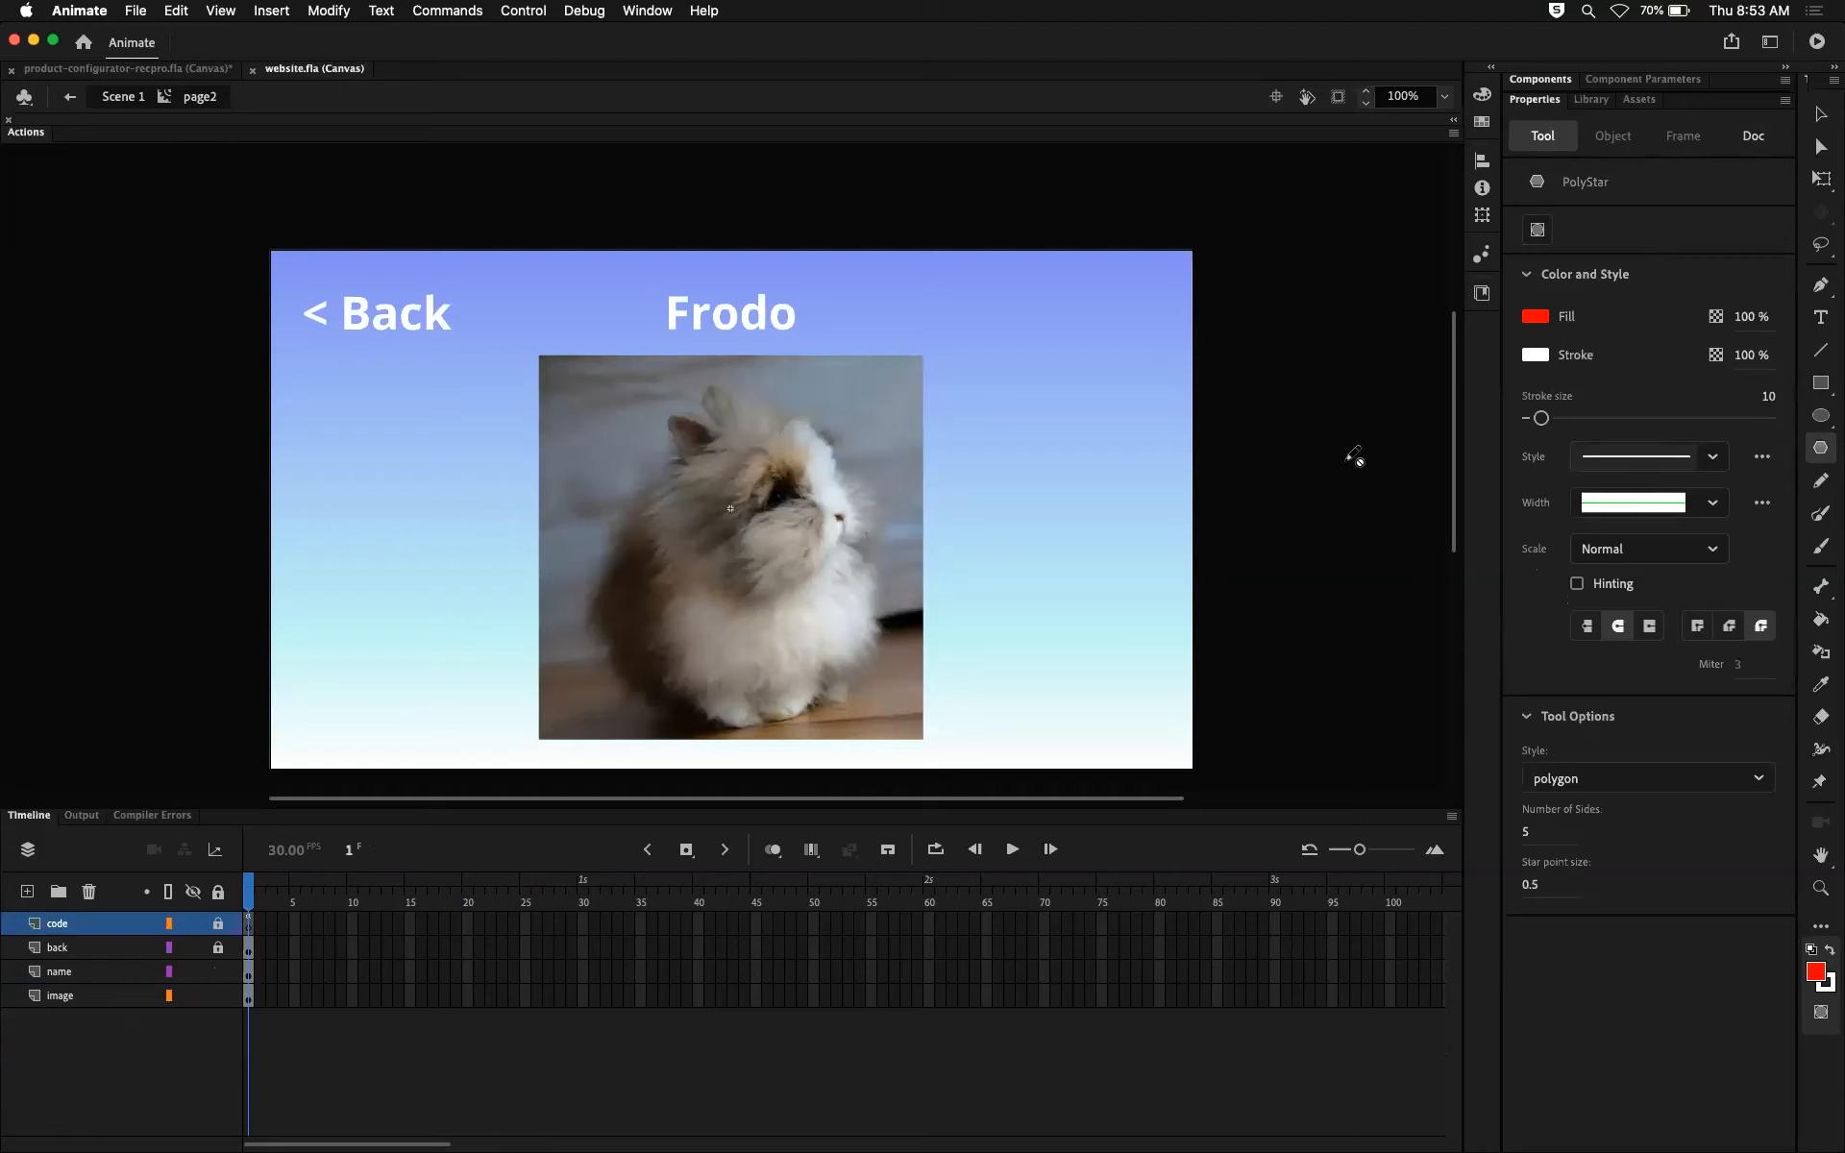
click(812, 508)
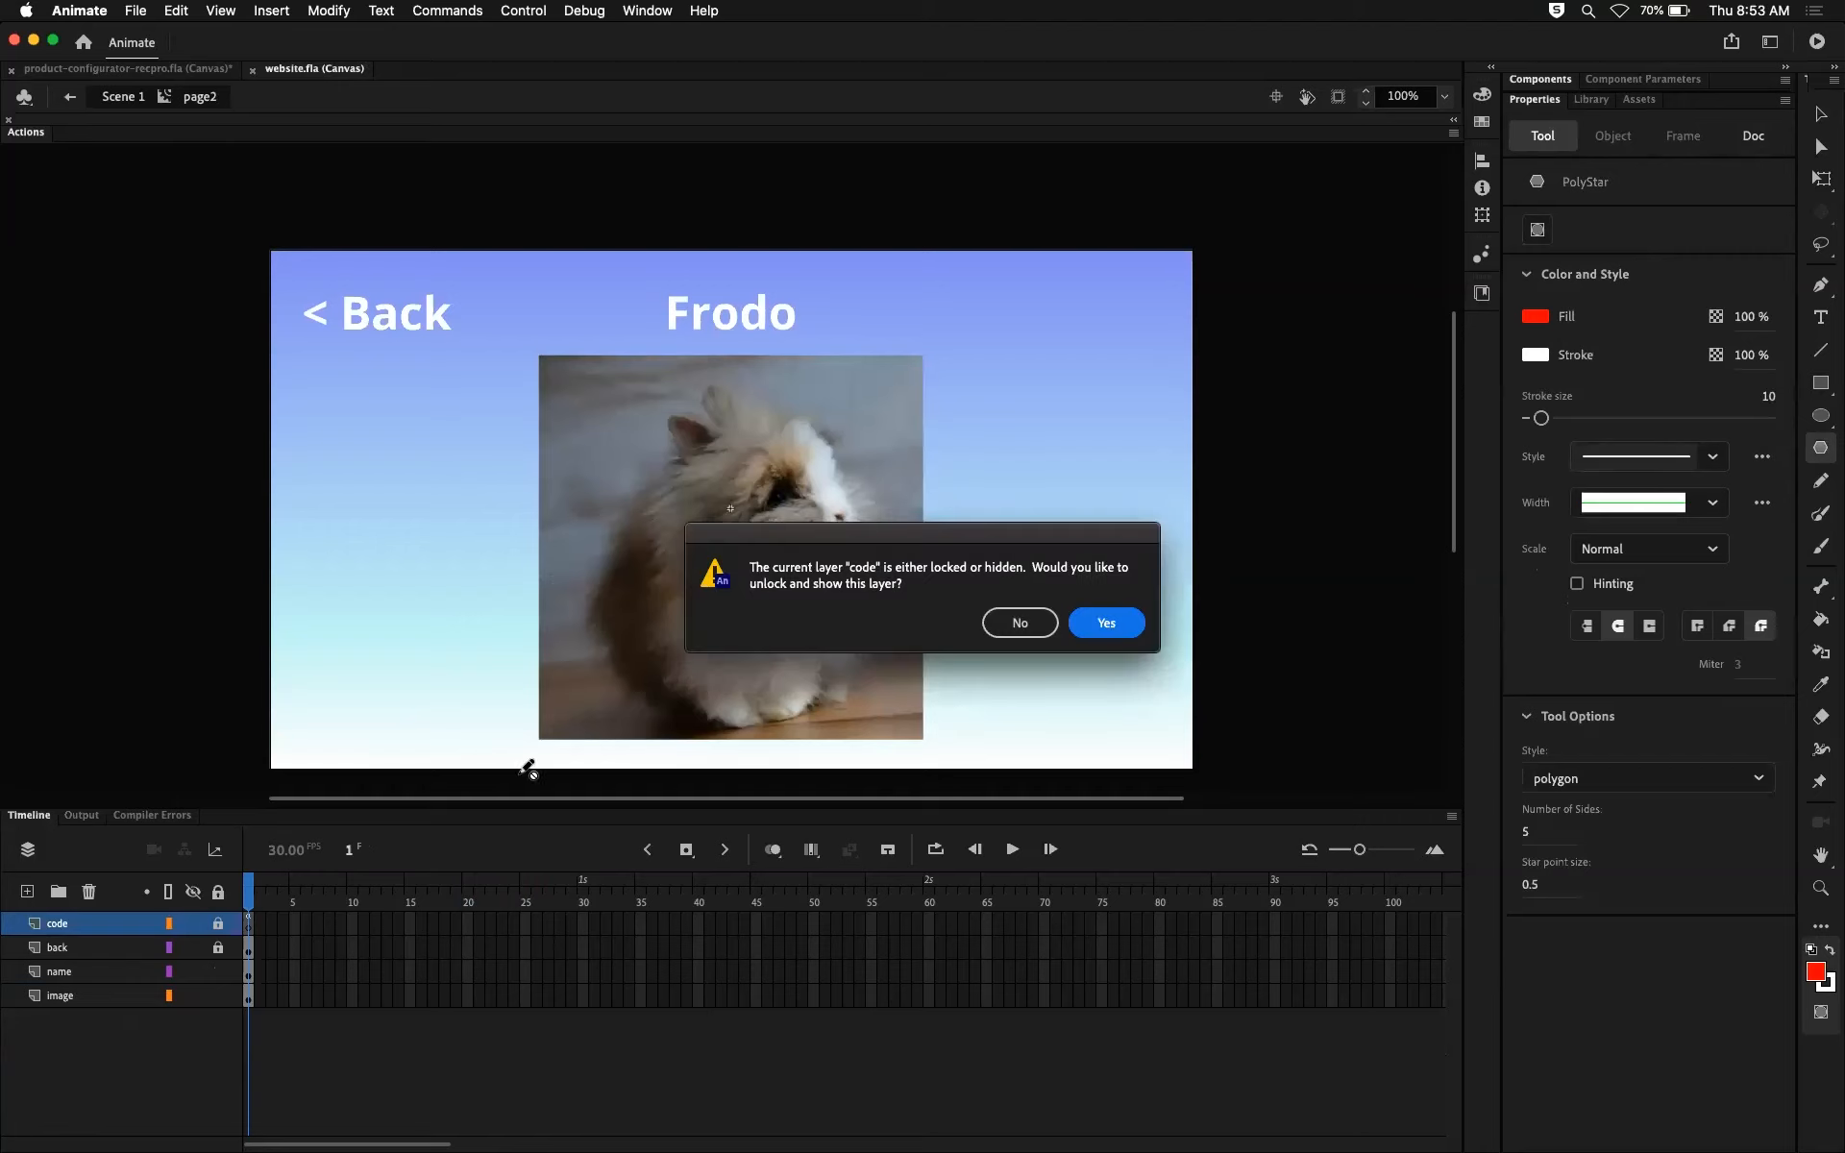
click(1030, 625)
Step: Add a new layer directly above page2's image layer and name it imageMask
click(96, 995)
click(26, 892)
click(79, 994)
double_click(79, 994)
text(maskIma)
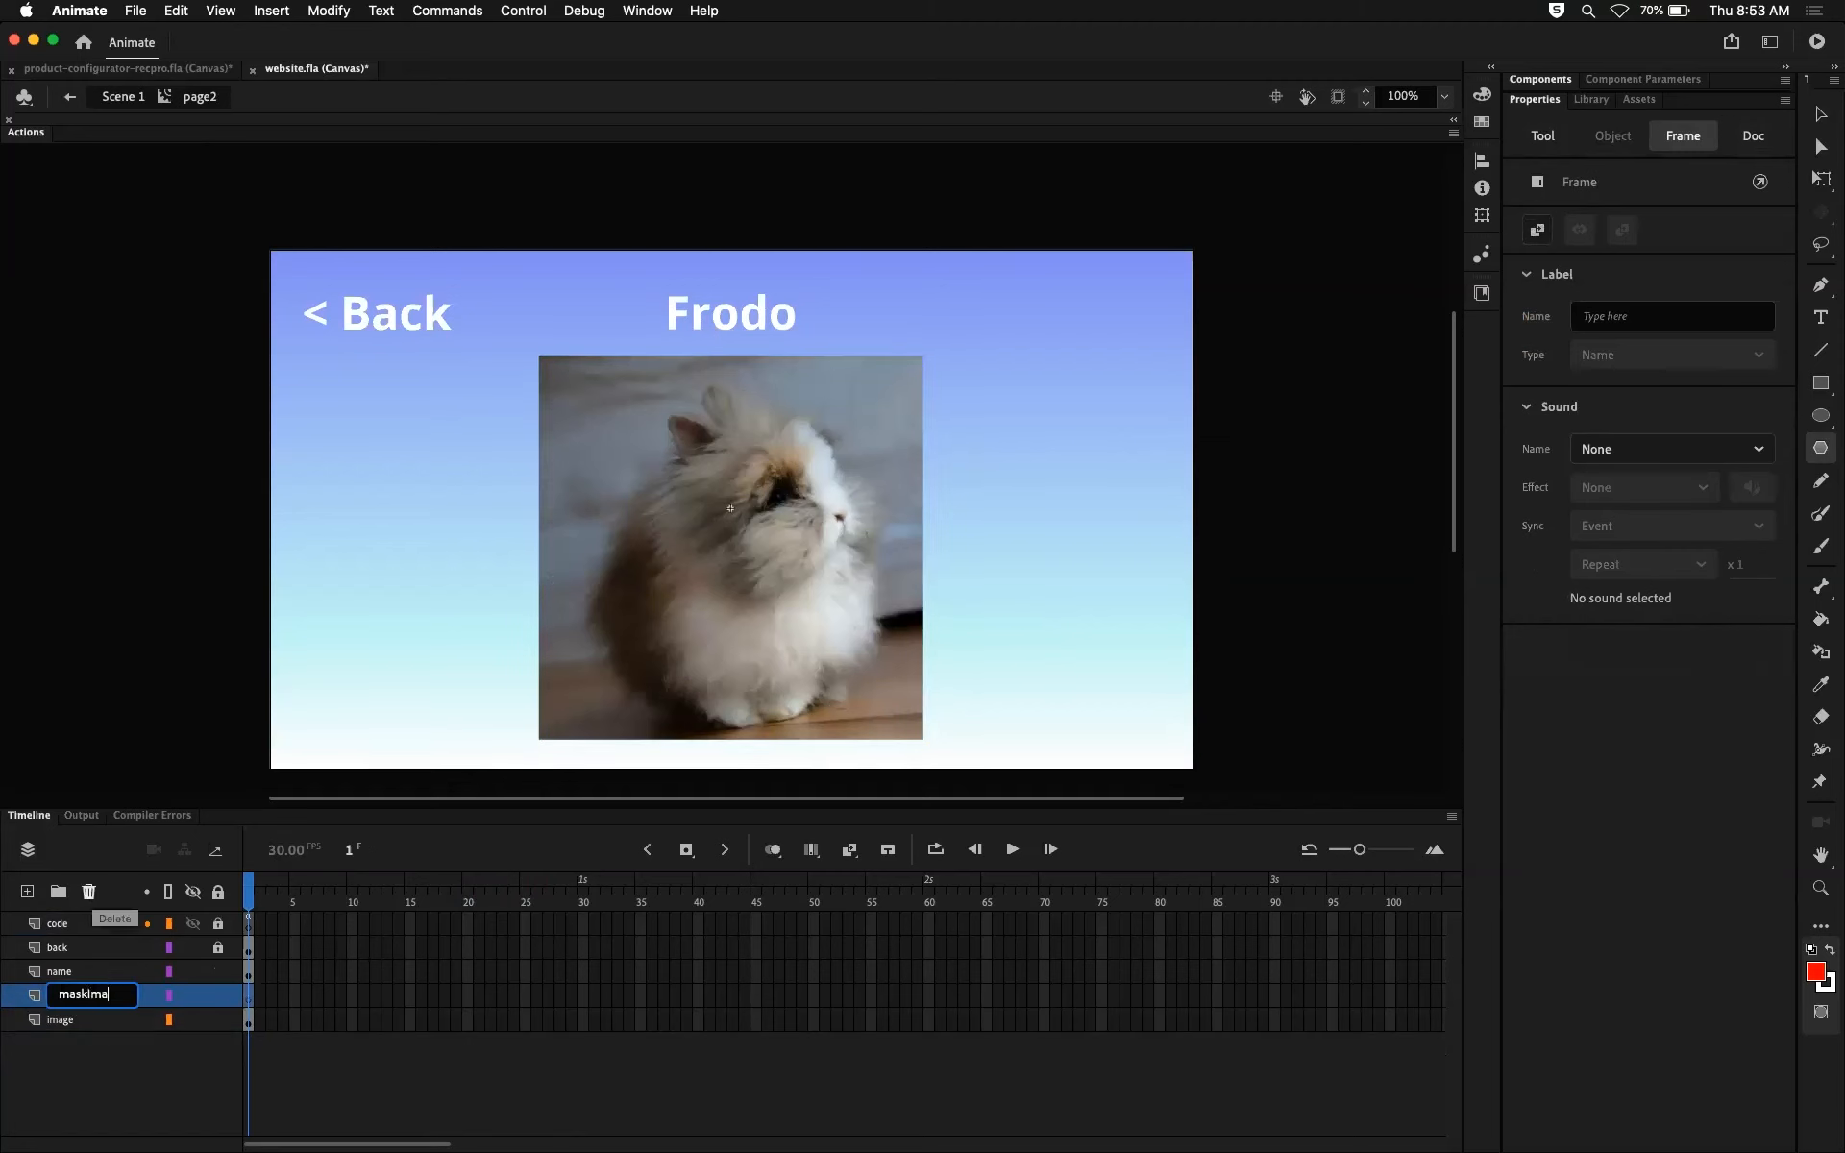
text(imageMask)
key(Return)
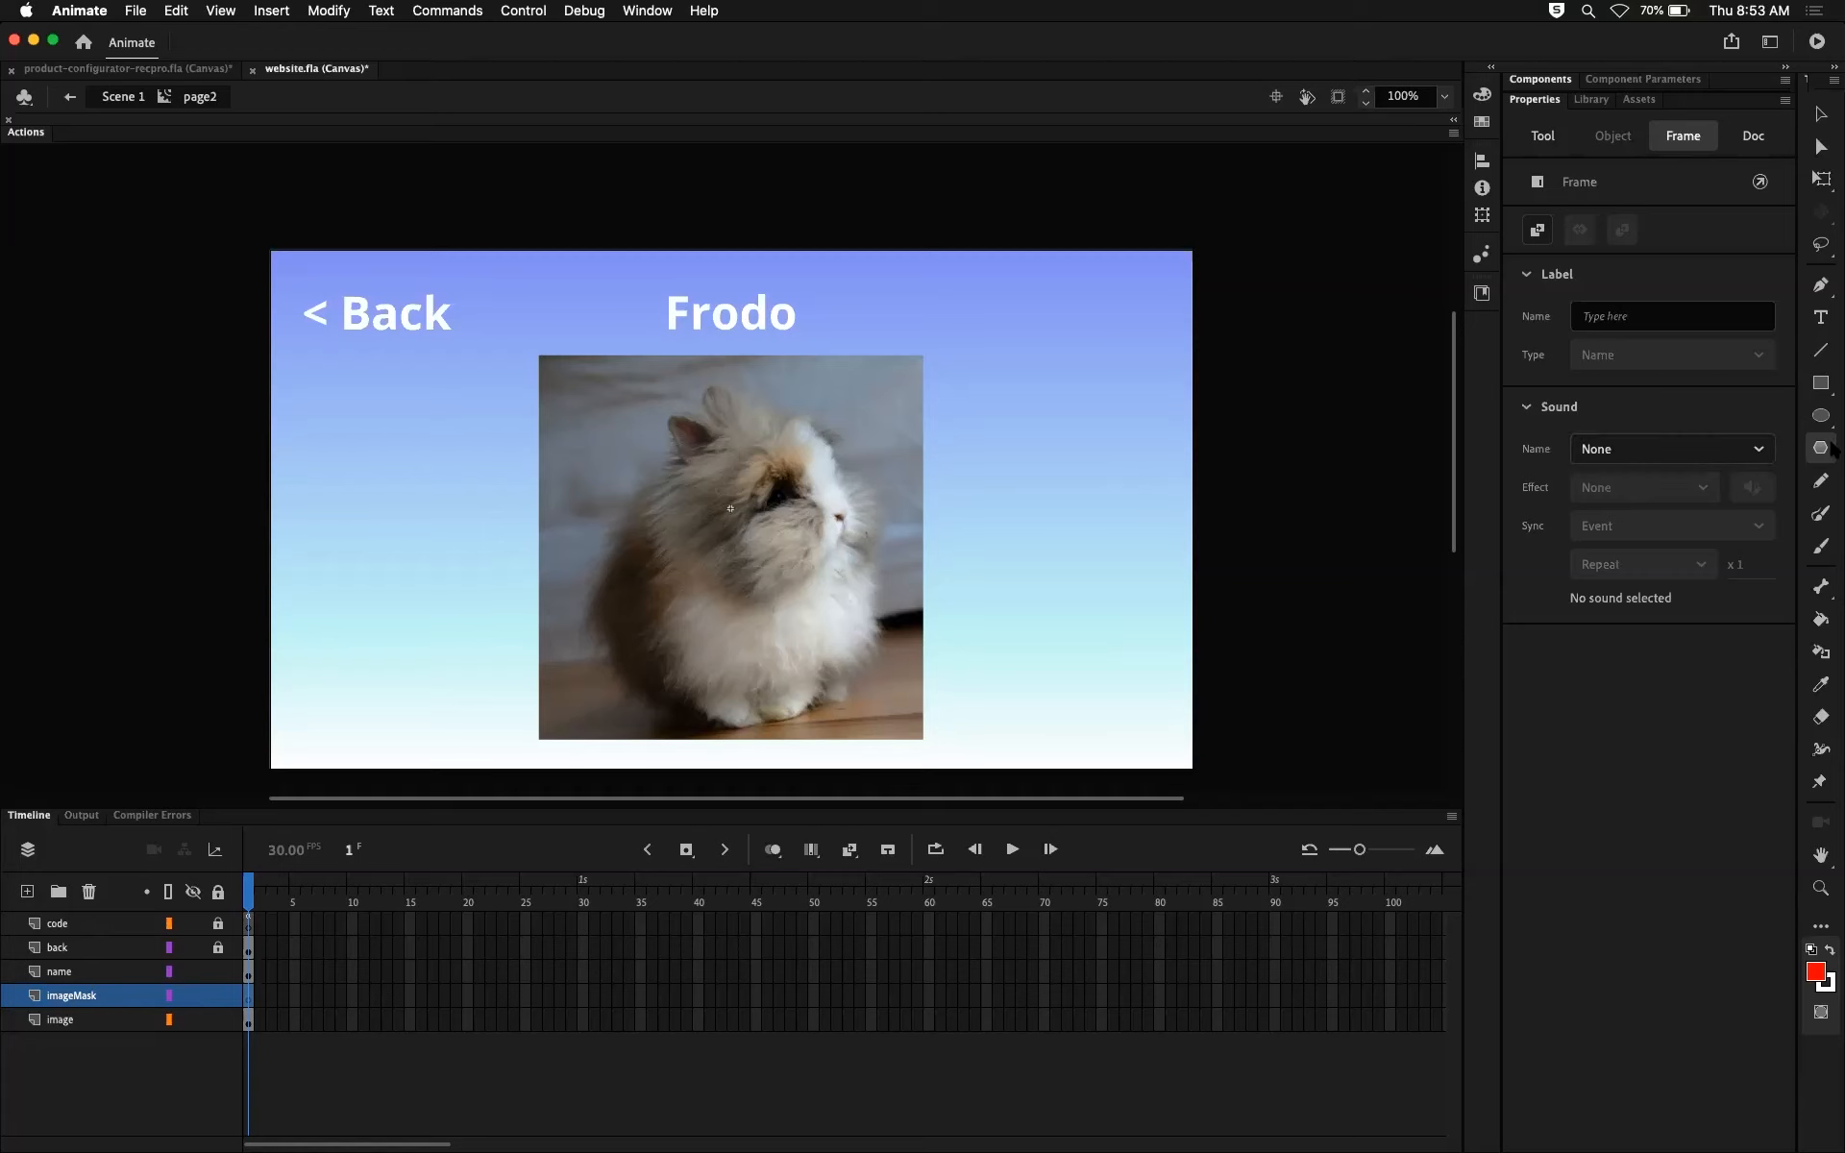
Step: Try a five-sided polygon and a five-pointed star over the rabbit photo with the PolyStar tool, undoing each shape
drag(751, 411, 907, 502)
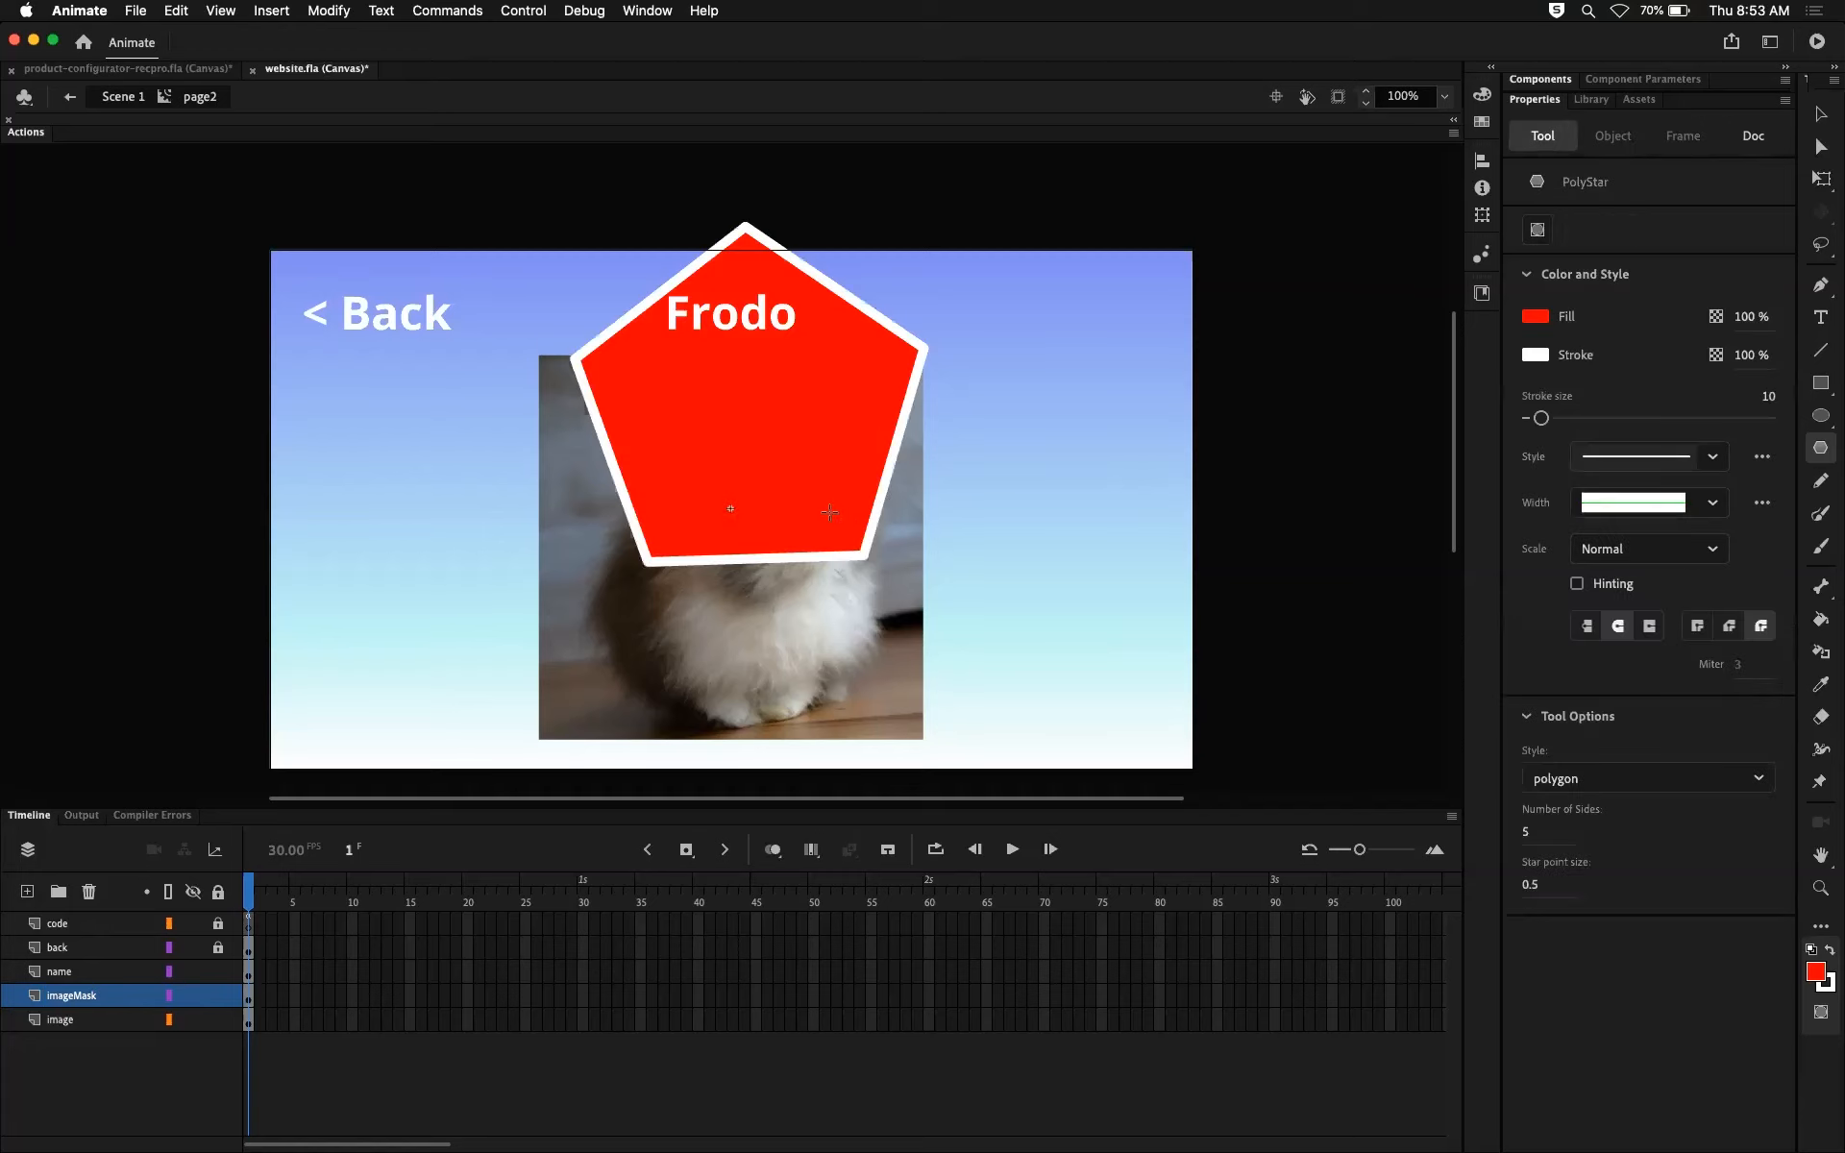
key(super+z)
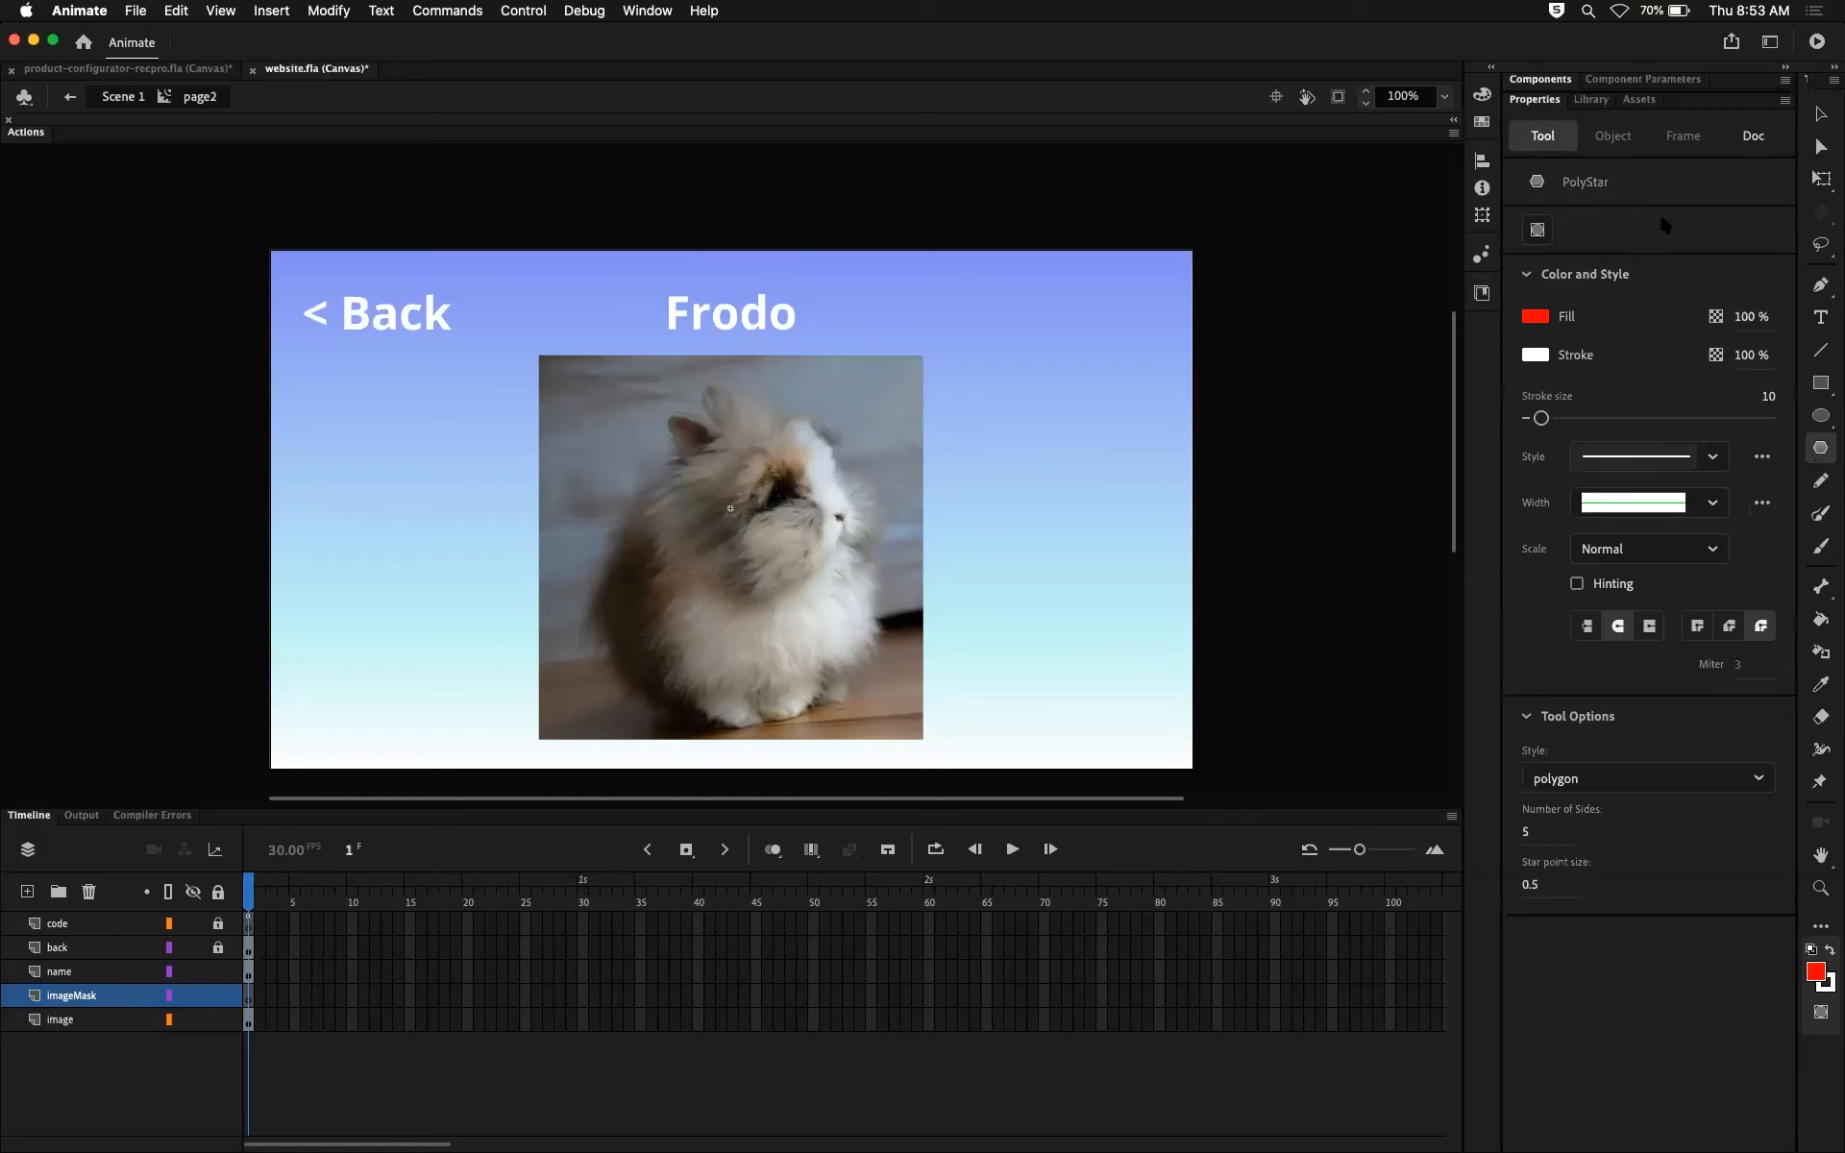
click(1591, 794)
click(1570, 845)
drag(699, 509, 898, 639)
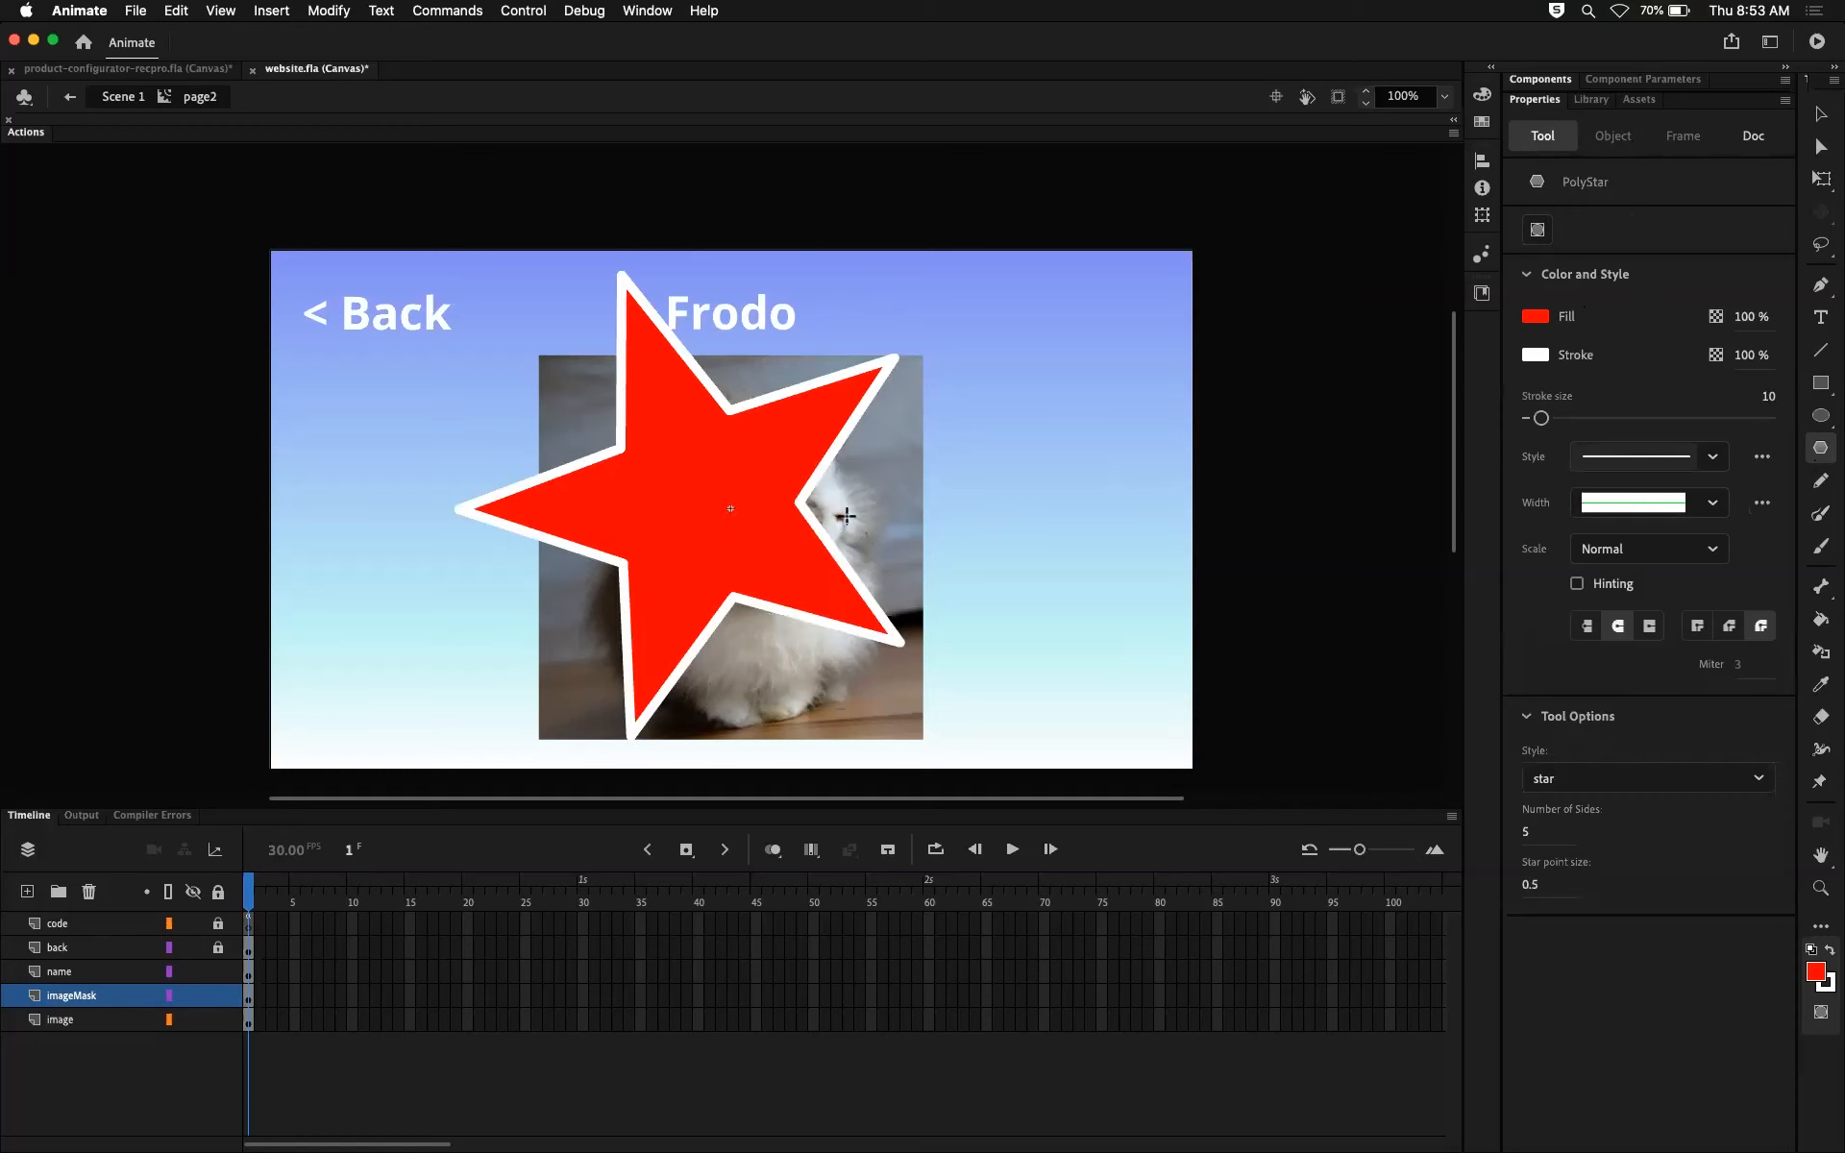
key(super+z)
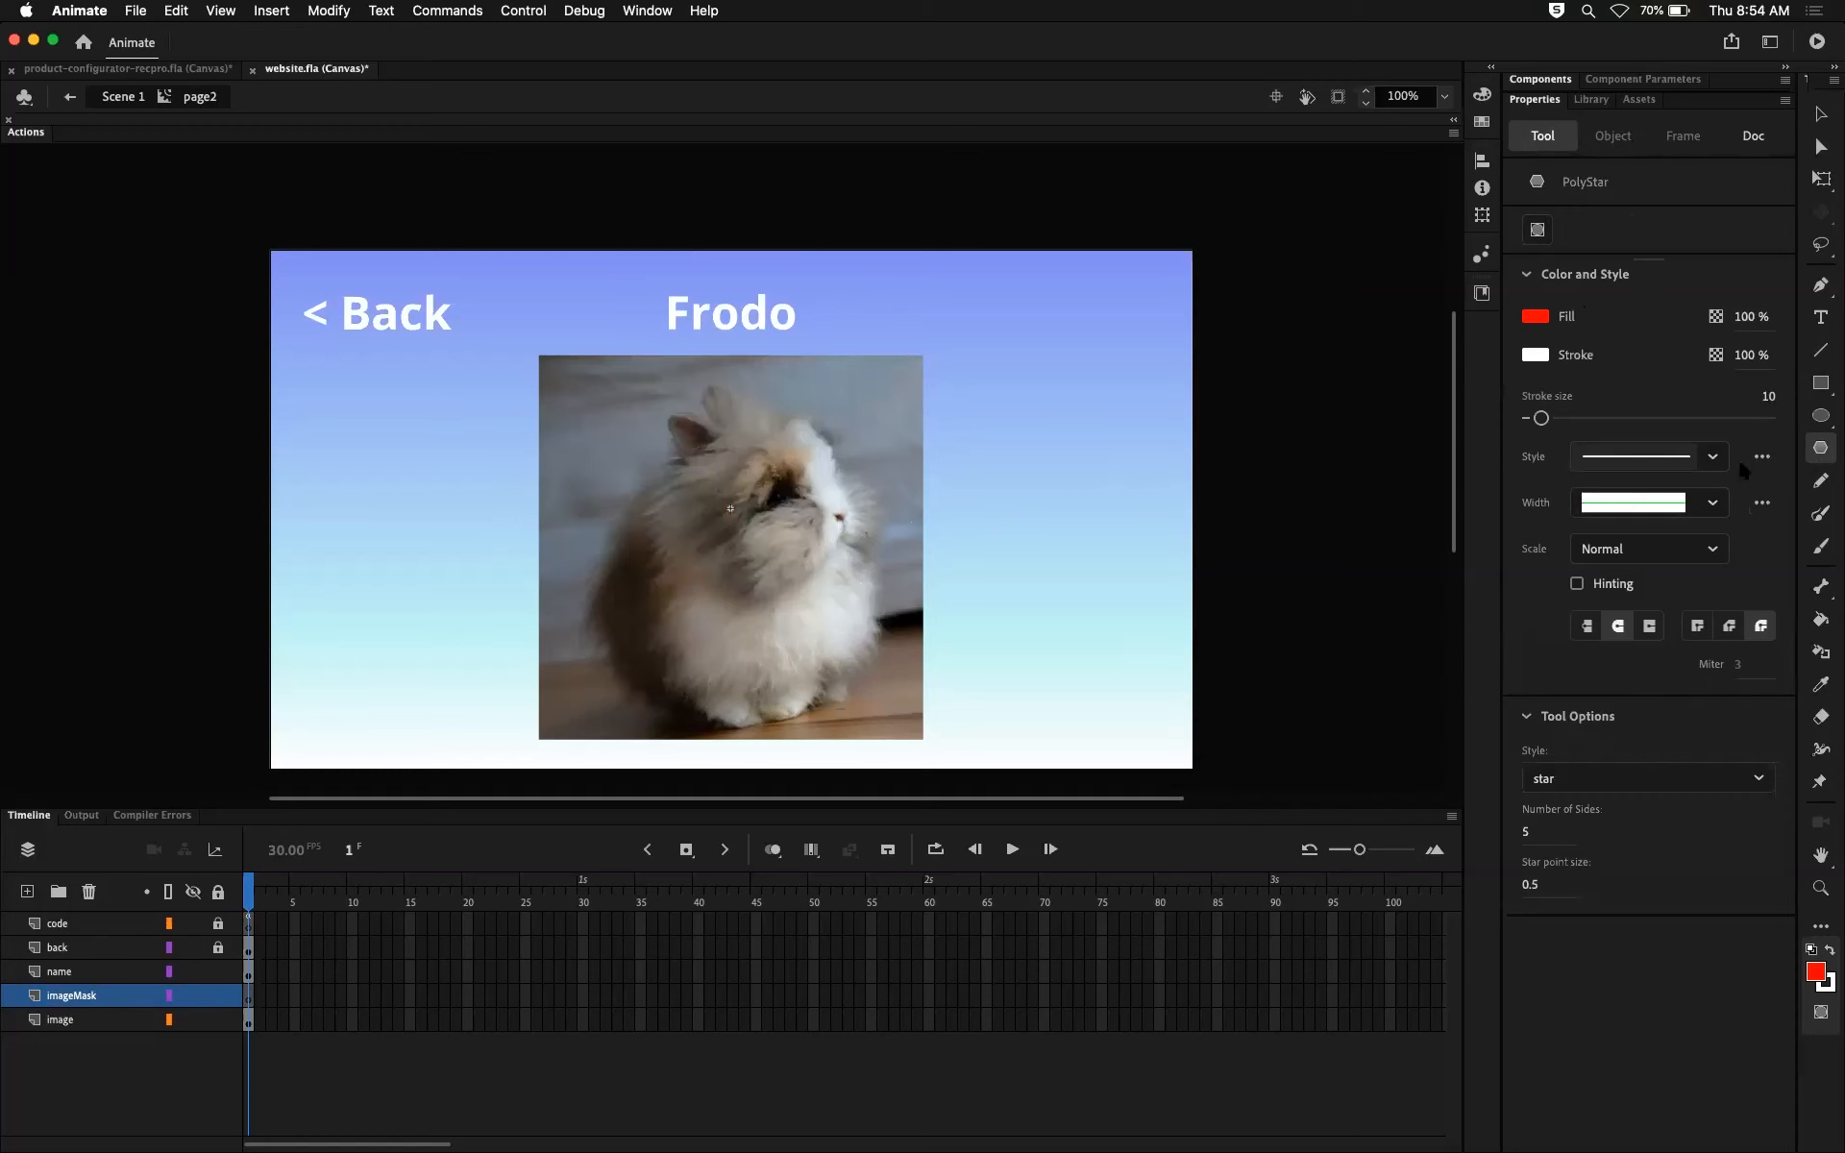
Step: Try outlining the rabbit's face with a closed six-point Pen path on imageMask, and undo the path
click(1820, 285)
click(662, 461)
click(664, 556)
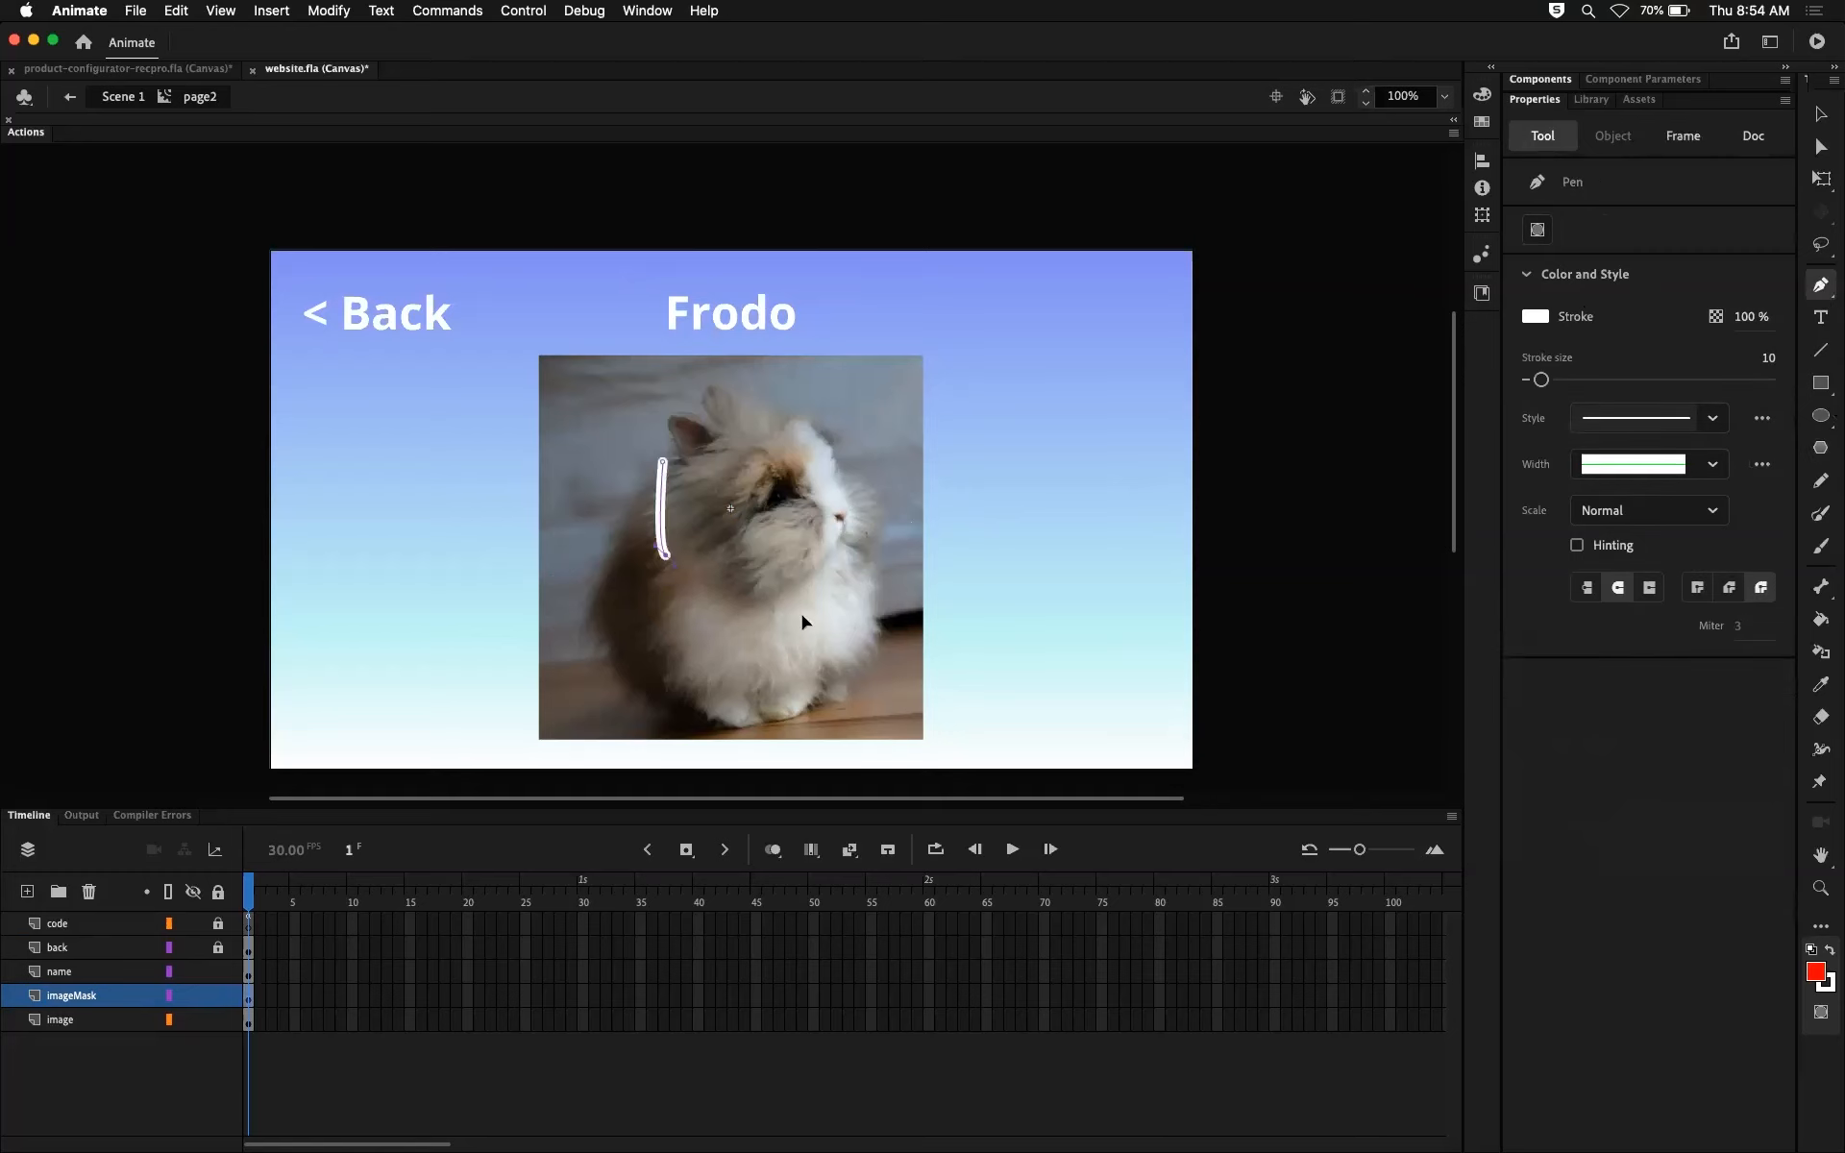
click(798, 618)
click(858, 533)
click(791, 454)
click(698, 441)
click(663, 462)
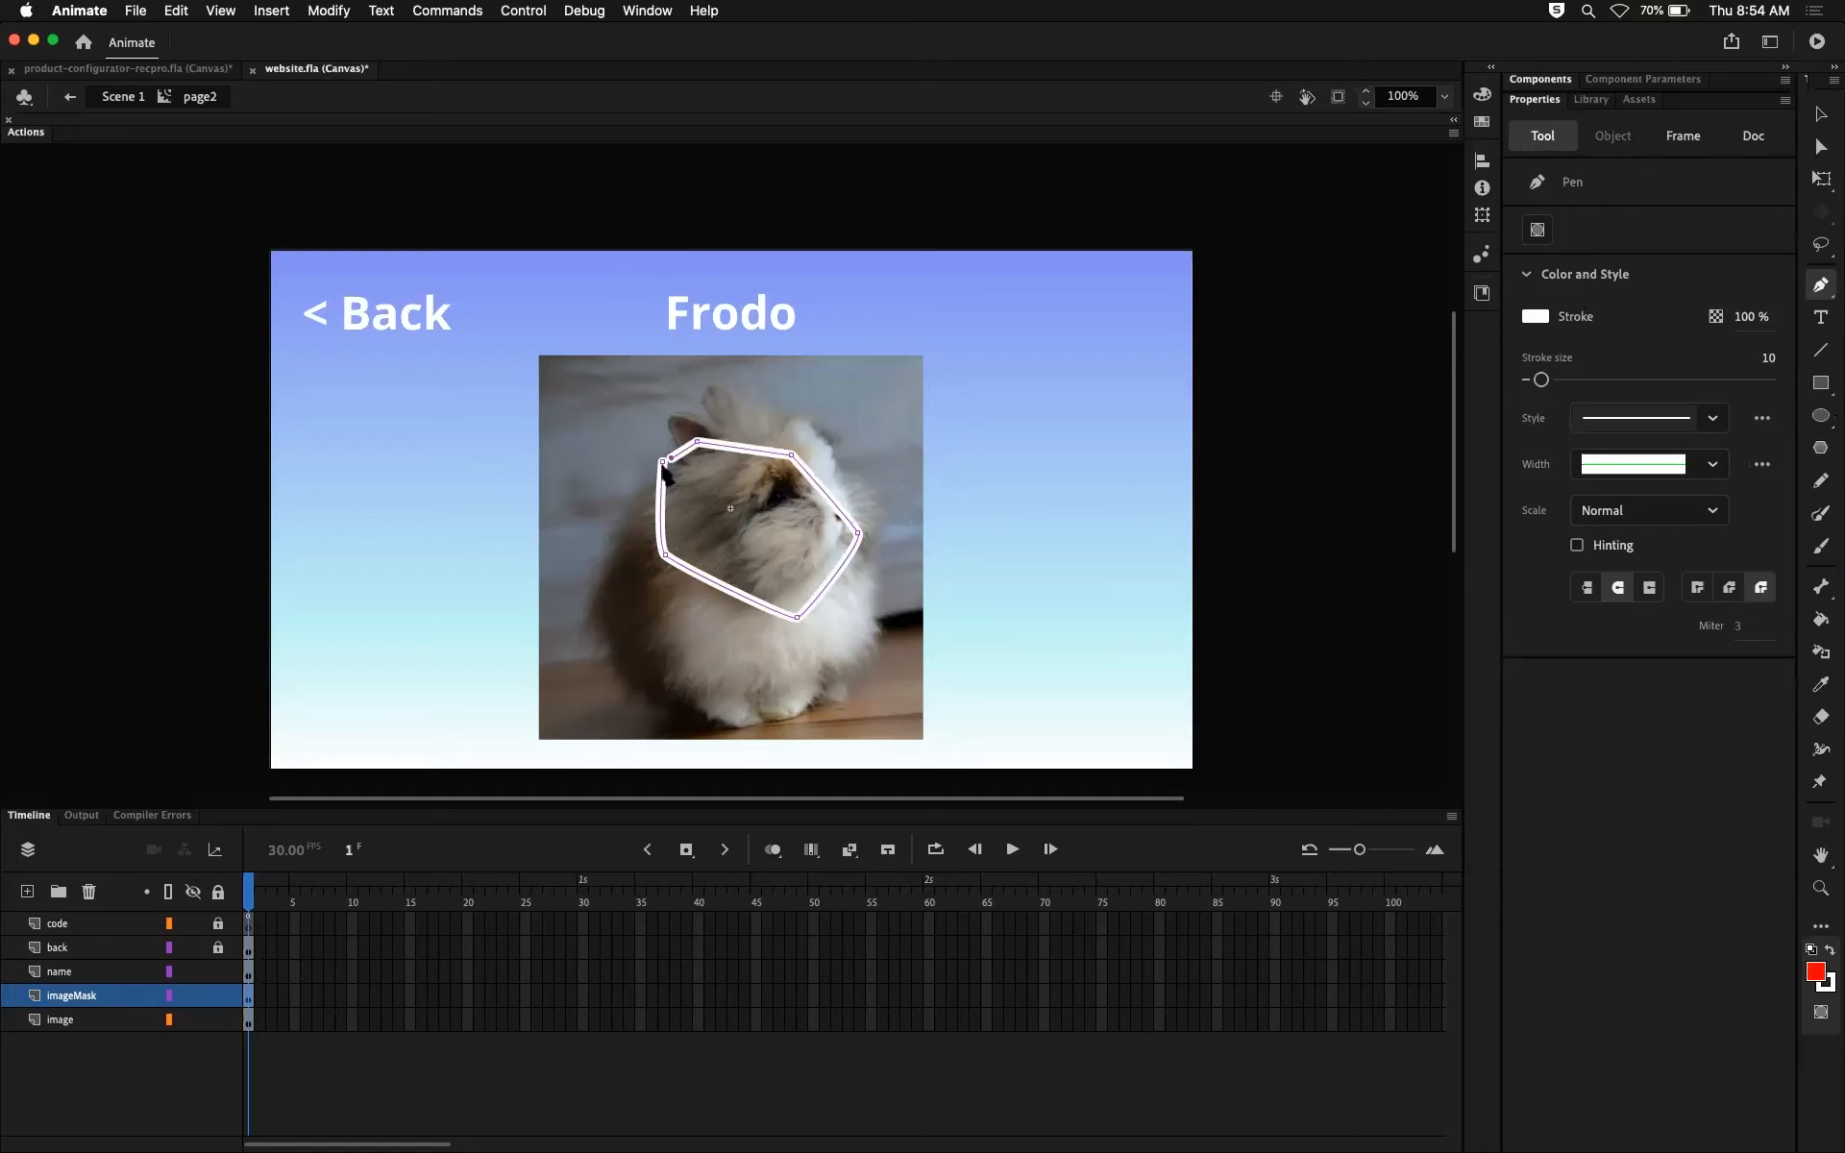
key(super+z)
key(super+z)
key(super+z)
key(super+z)
key(super+z)
key(super+z)
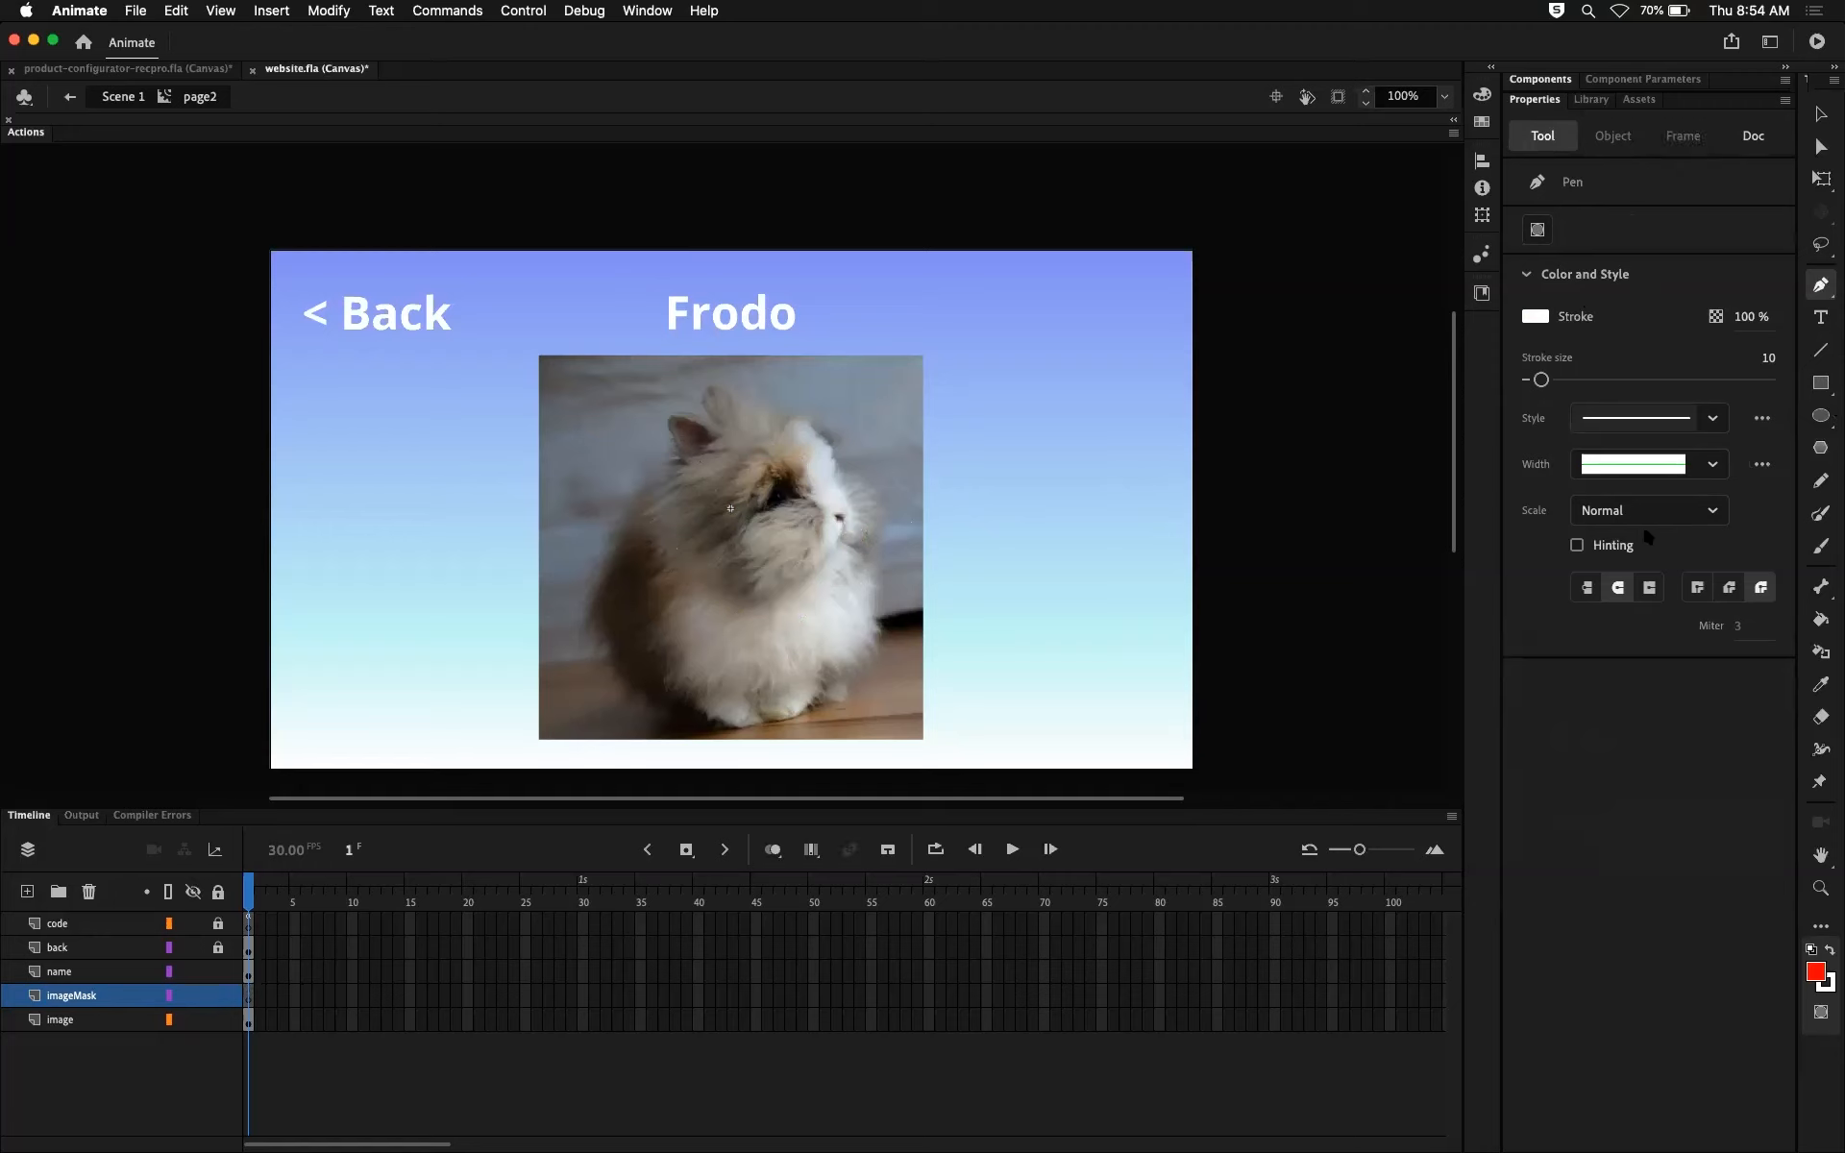
Step: Switch to the Classic Brush with the round brush tip
click(1825, 548)
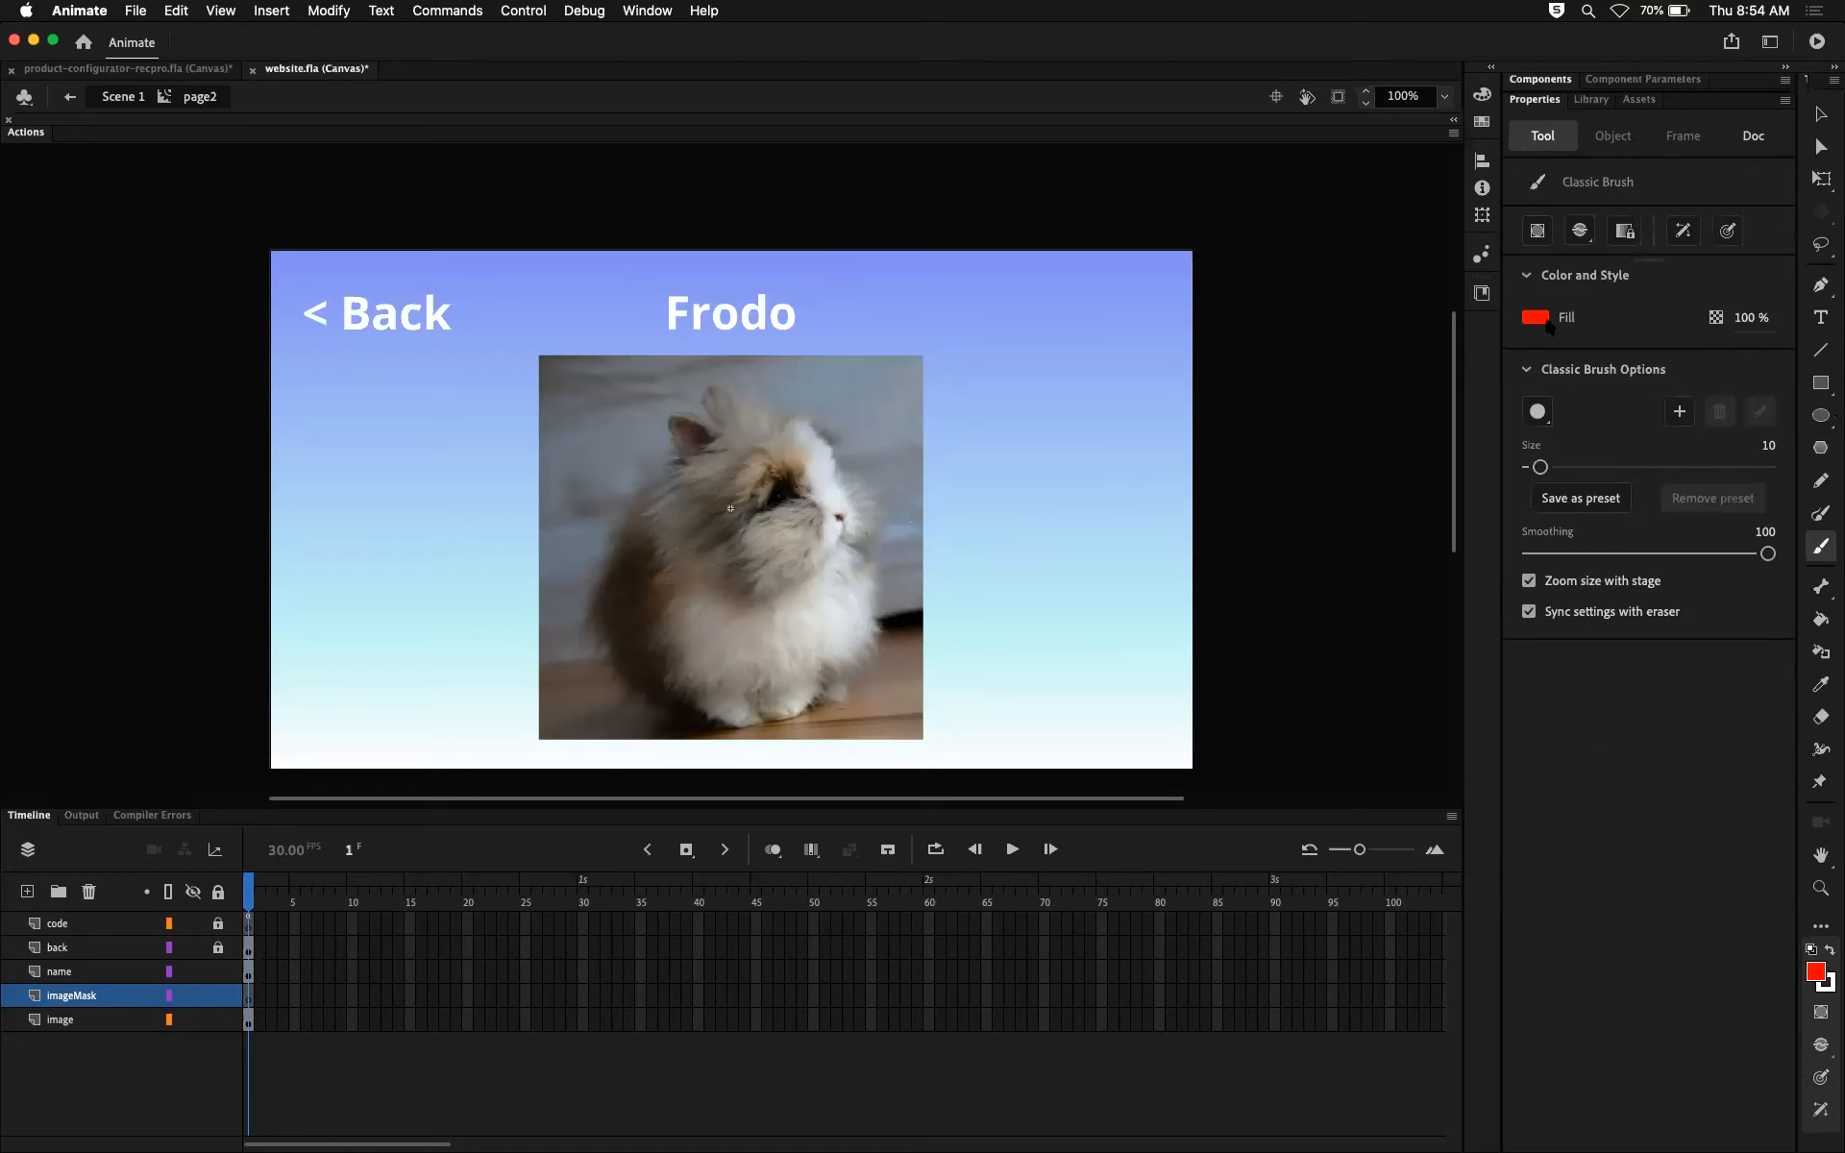
click(1537, 413)
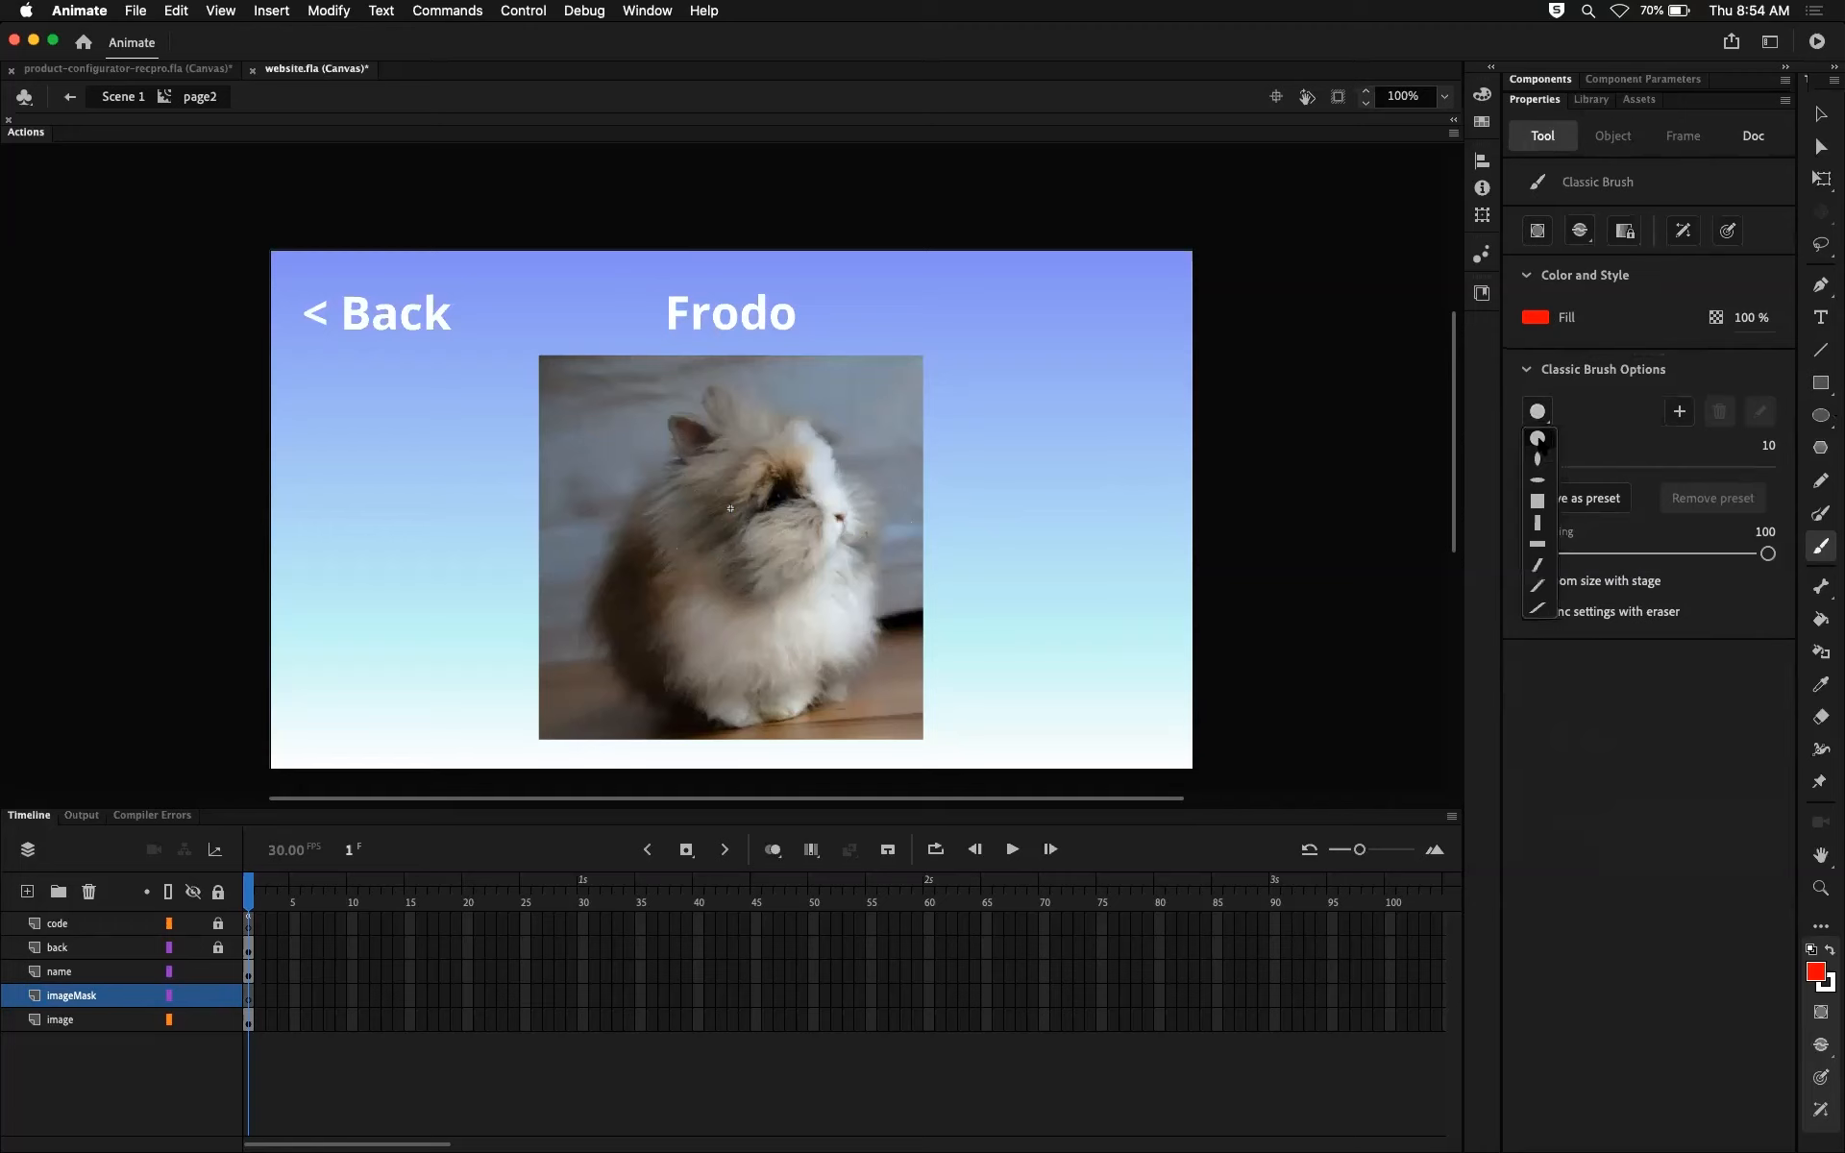
click(1537, 437)
Step: Try a size 10 brush stroke over the rabbit photo on imageMask, and undo it
mouse_move(610, 420)
mouse_down()
mouse_move(656, 465)
mouse_move(670, 508)
mouse_move(773, 579)
mouse_up()
key(cmd+z)
key(cmd+z)
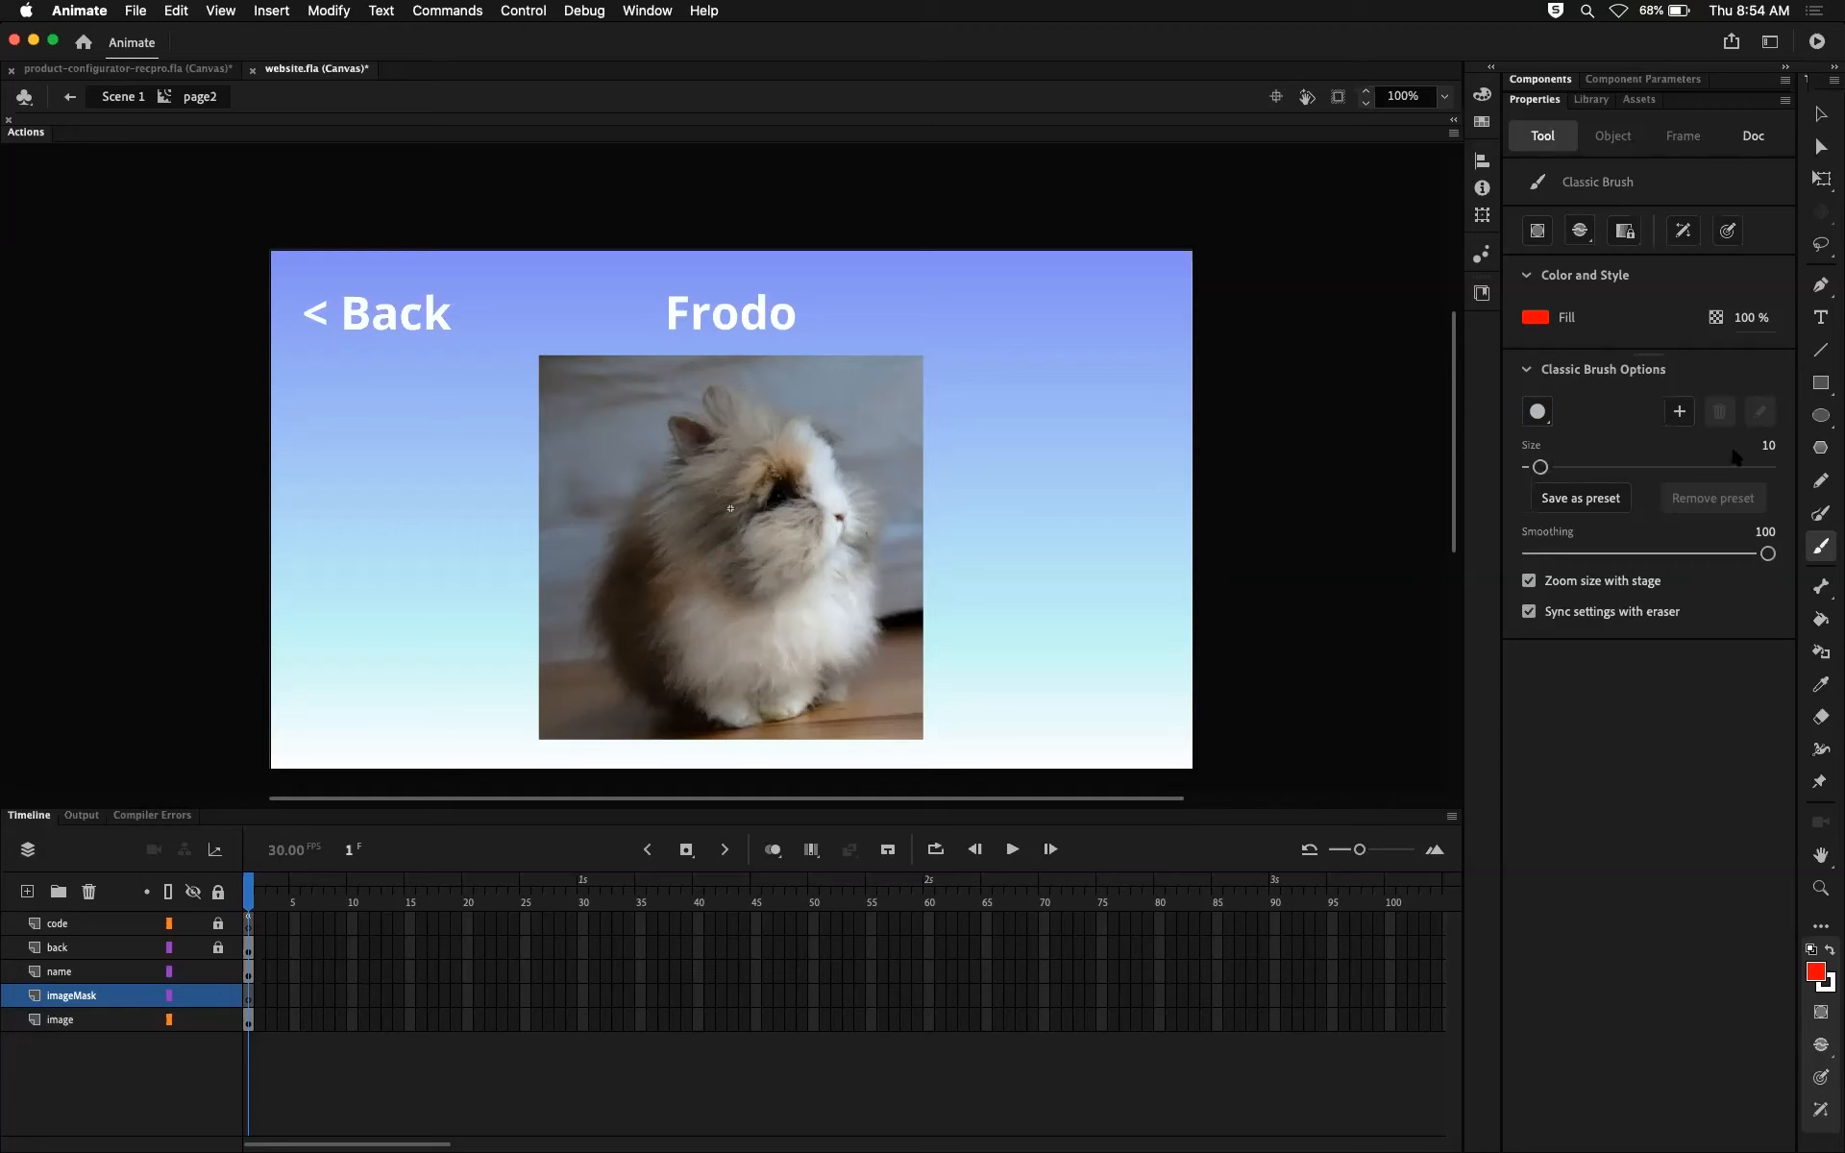
Step: Enlarge the brush, scribble over most of the rabbit photo on imageMask, and turn that layer into a mask
drag(1537, 467, 1558, 467)
mouse_move(563, 374)
mouse_down()
mouse_move(552, 454)
mouse_move(605, 463)
mouse_move(585, 489)
mouse_move(698, 403)
mouse_move(593, 559)
mouse_move(612, 571)
mouse_move(833, 392)
mouse_move(626, 663)
mouse_move(767, 521)
mouse_move(624, 664)
mouse_move(686, 658)
mouse_move(878, 480)
mouse_move(729, 653)
mouse_move(684, 612)
mouse_move(744, 646)
mouse_move(815, 577)
mouse_move(825, 626)
mouse_move(868, 595)
mouse_move(802, 636)
mouse_move(830, 671)
mouse_move(895, 711)
mouse_up()
right_click(89, 997)
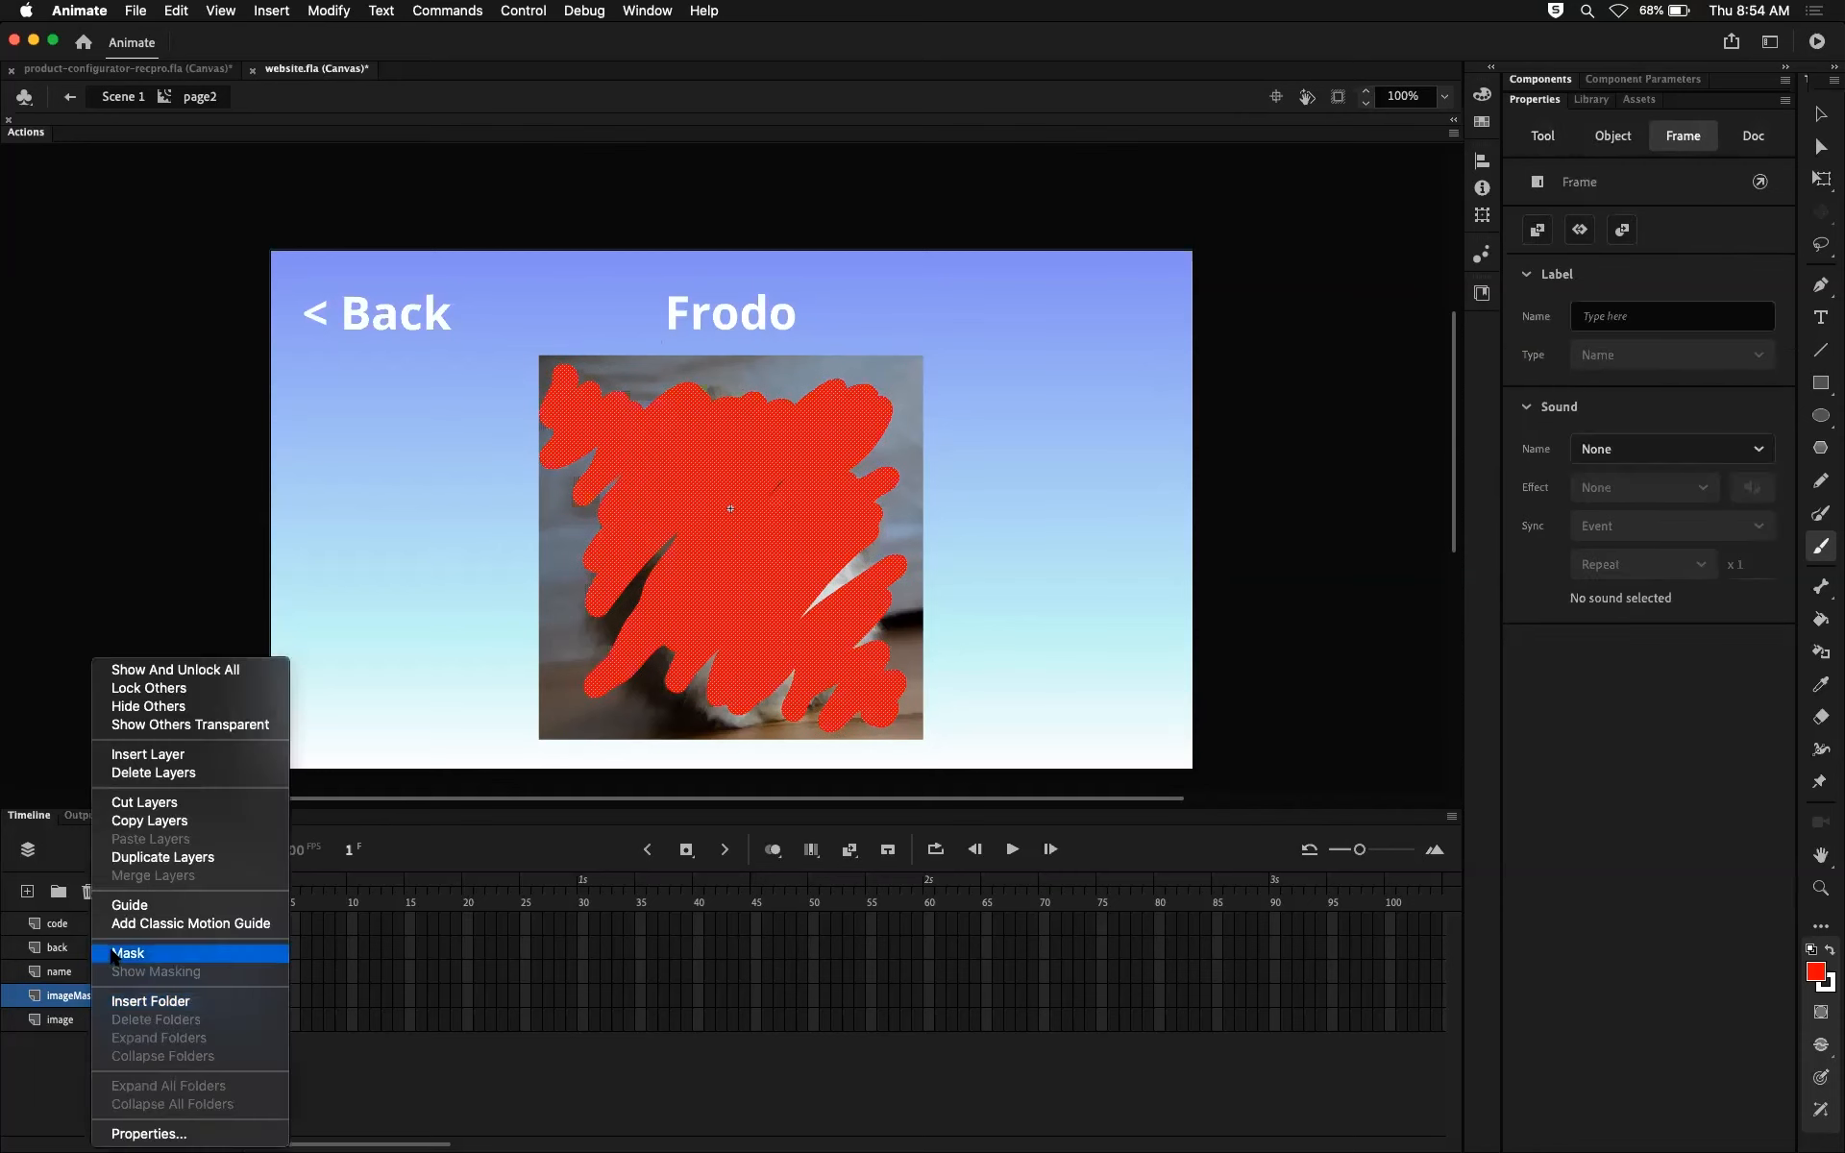
click(128, 952)
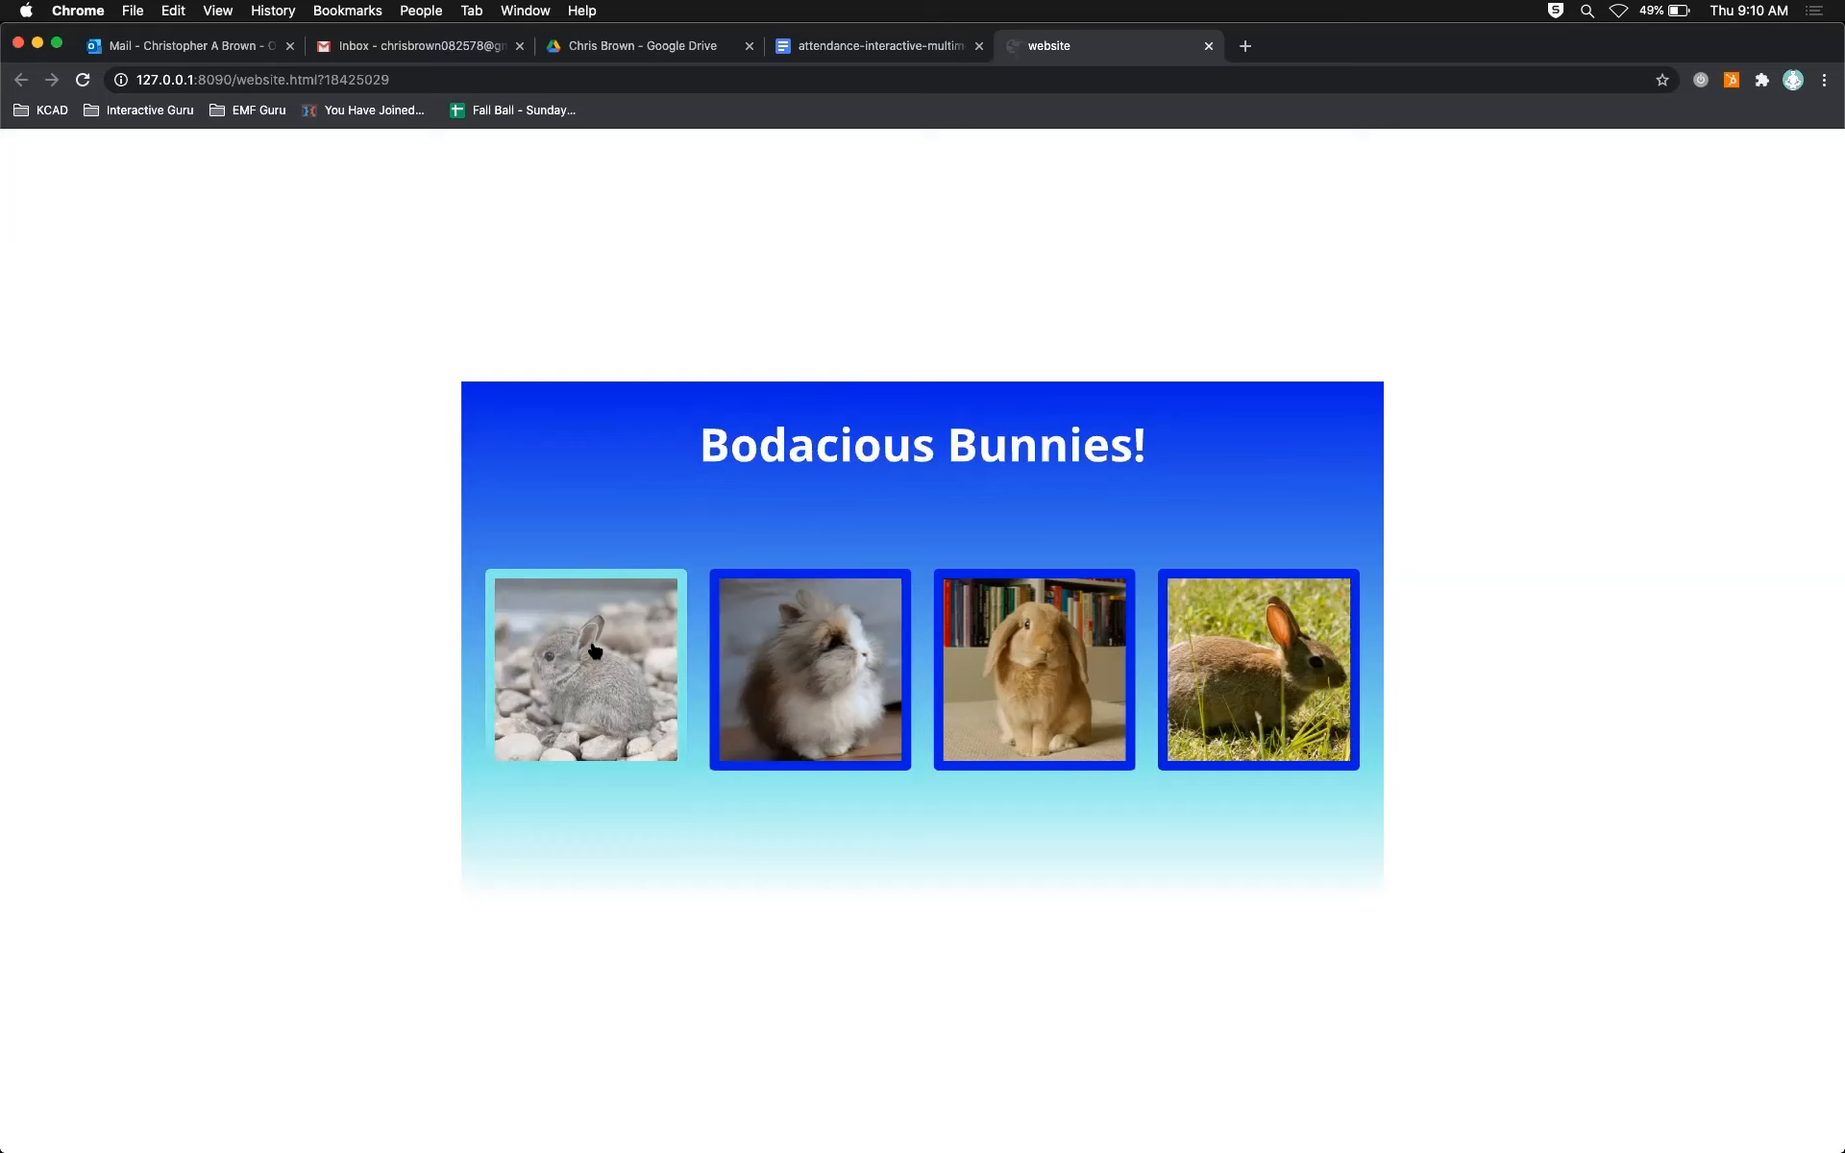
Step: Check the masked photos on the Marvin, Frodo and Muffin pages in the browser preview, returning to the home page after each
click(595, 650)
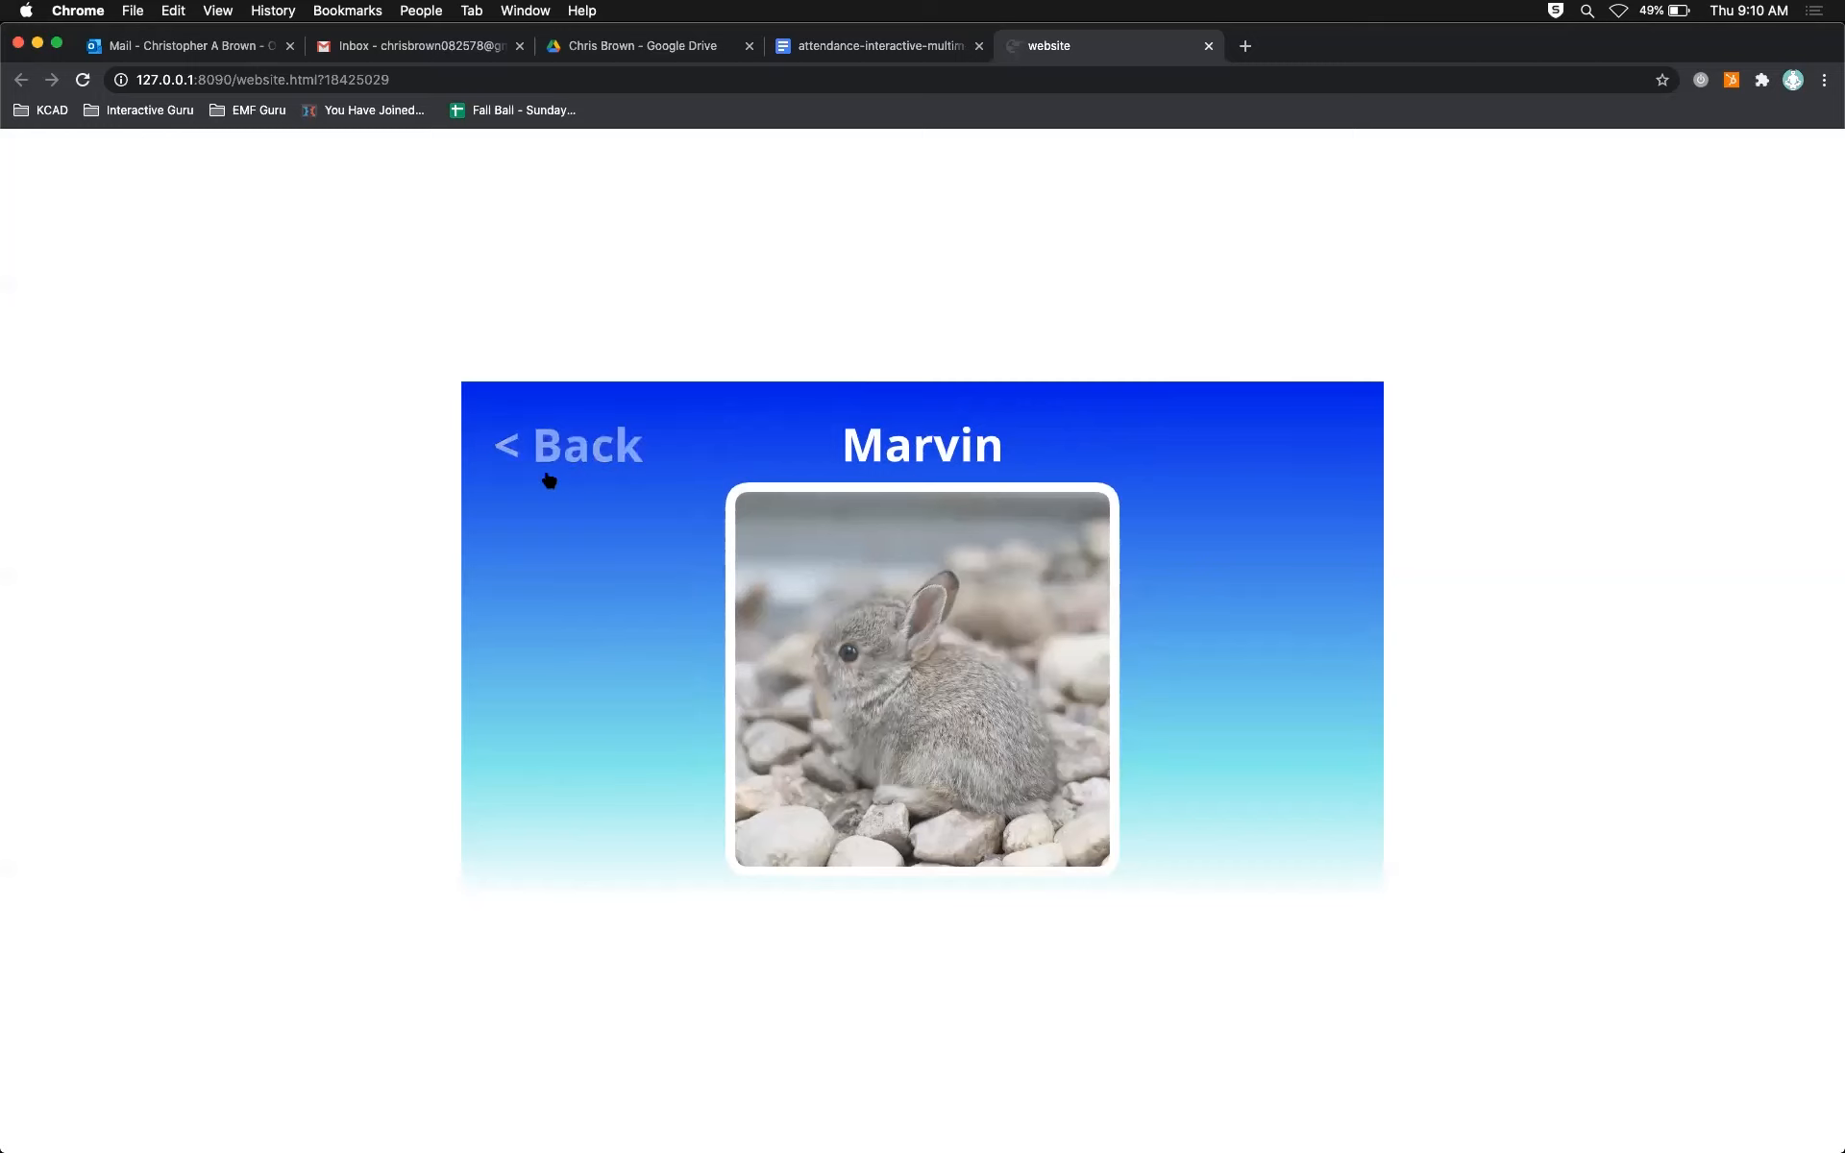
click(569, 437)
click(812, 675)
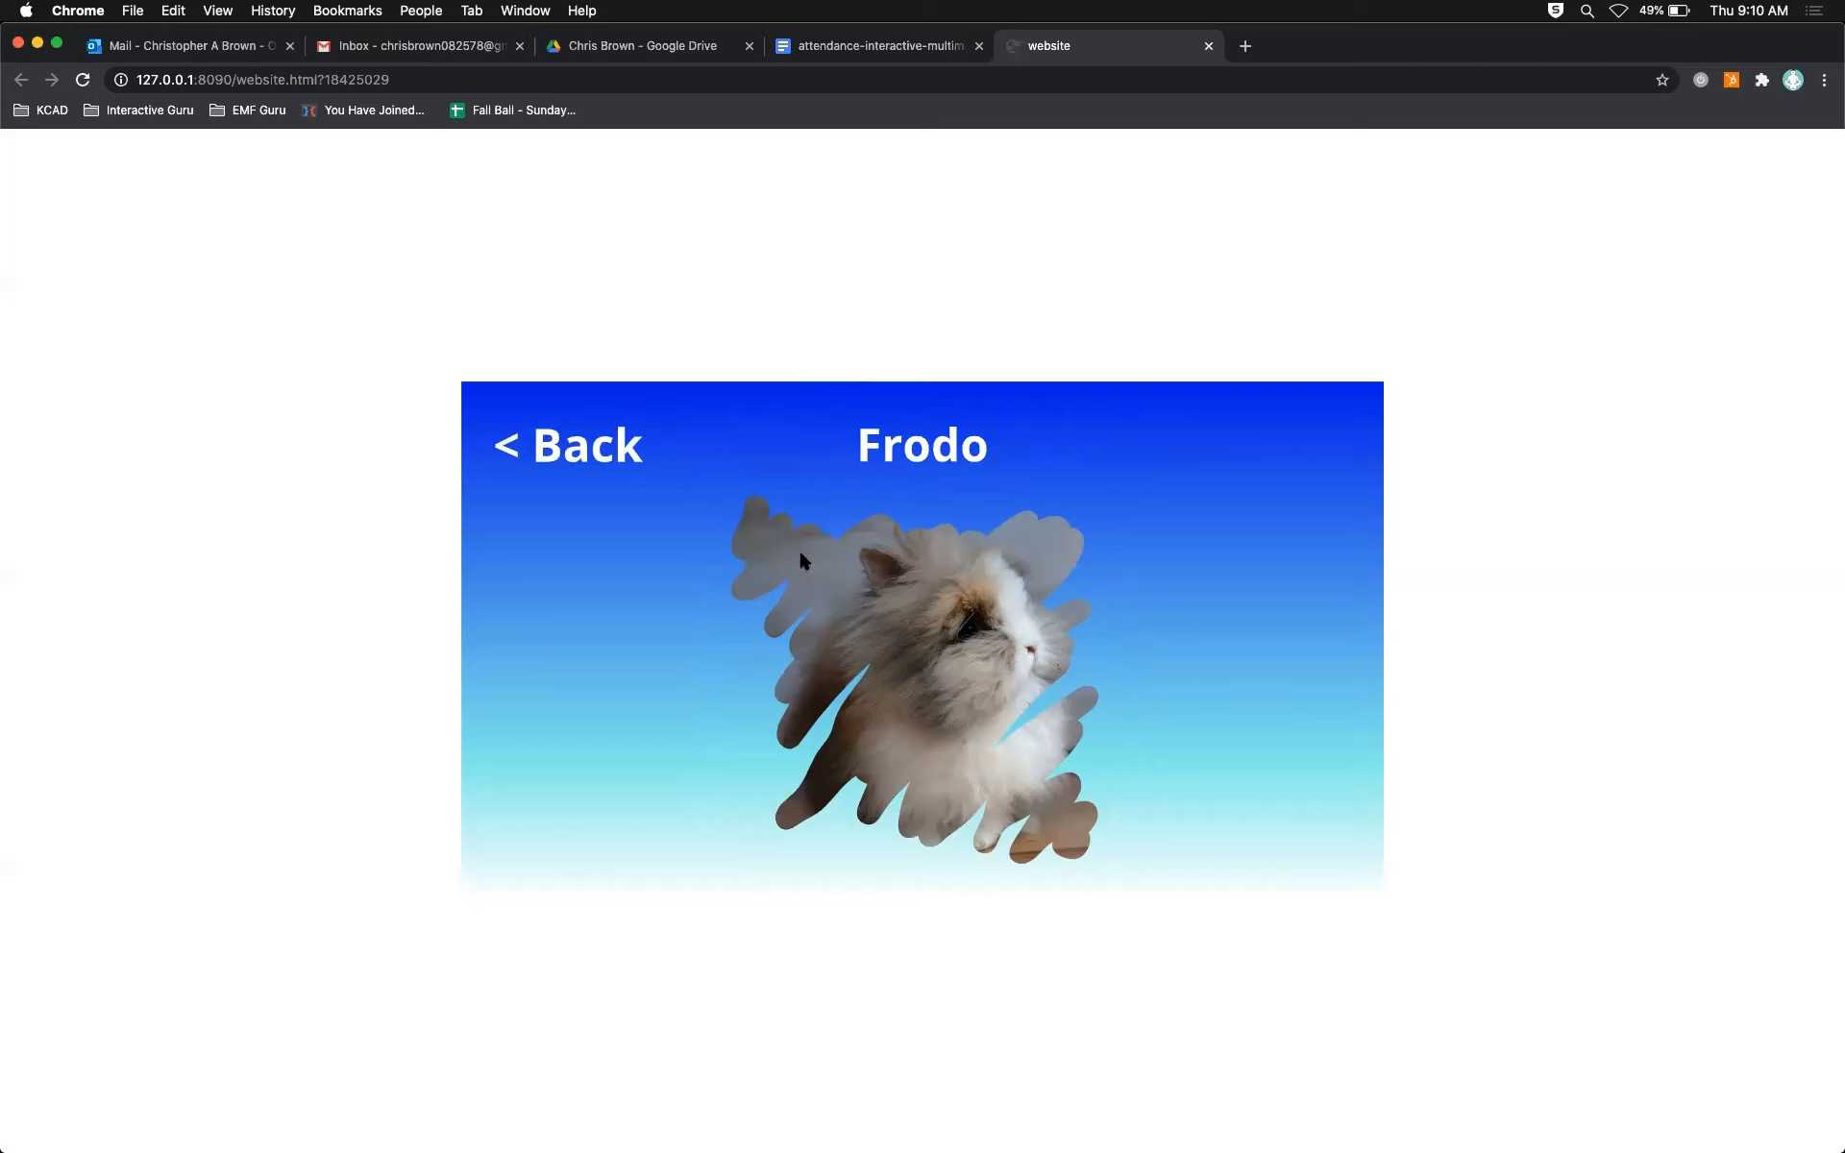
click(589, 461)
click(995, 697)
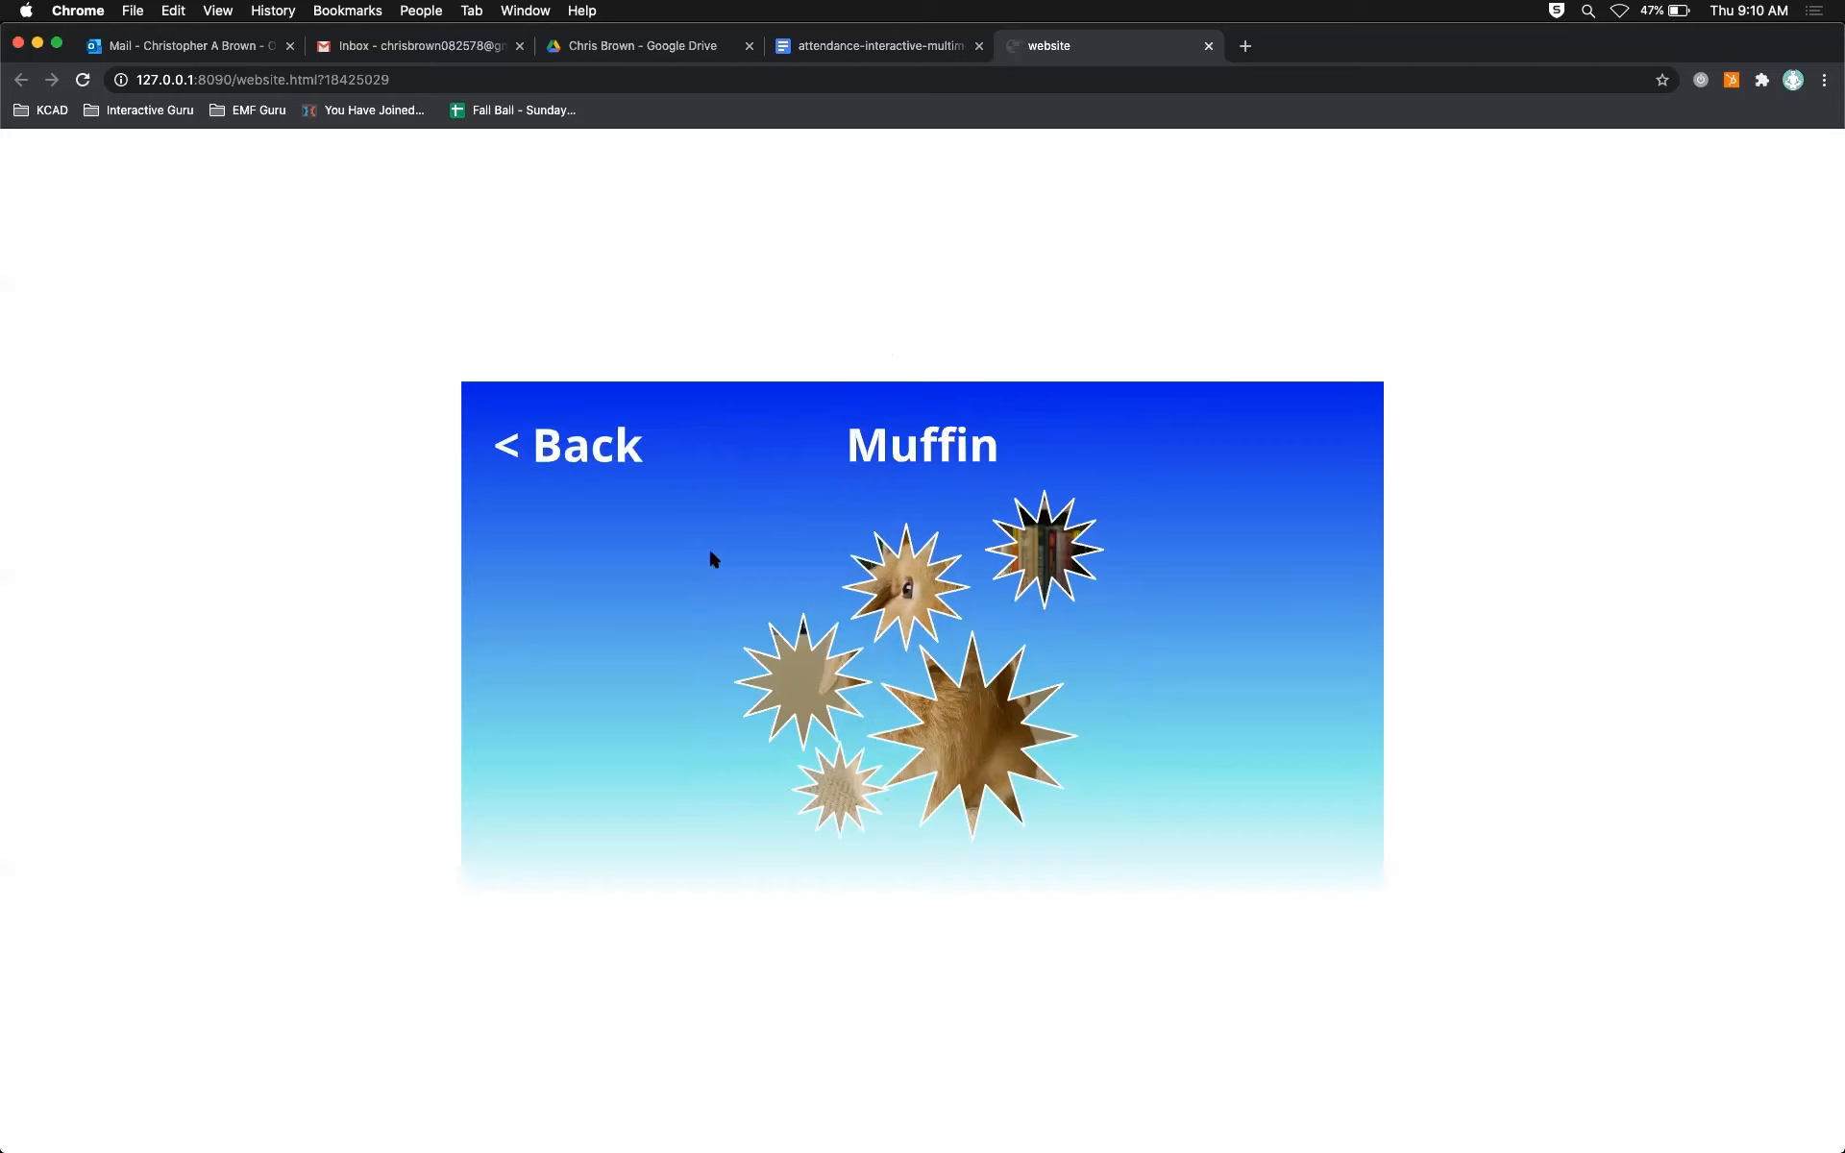
click(603, 448)
click(821, 595)
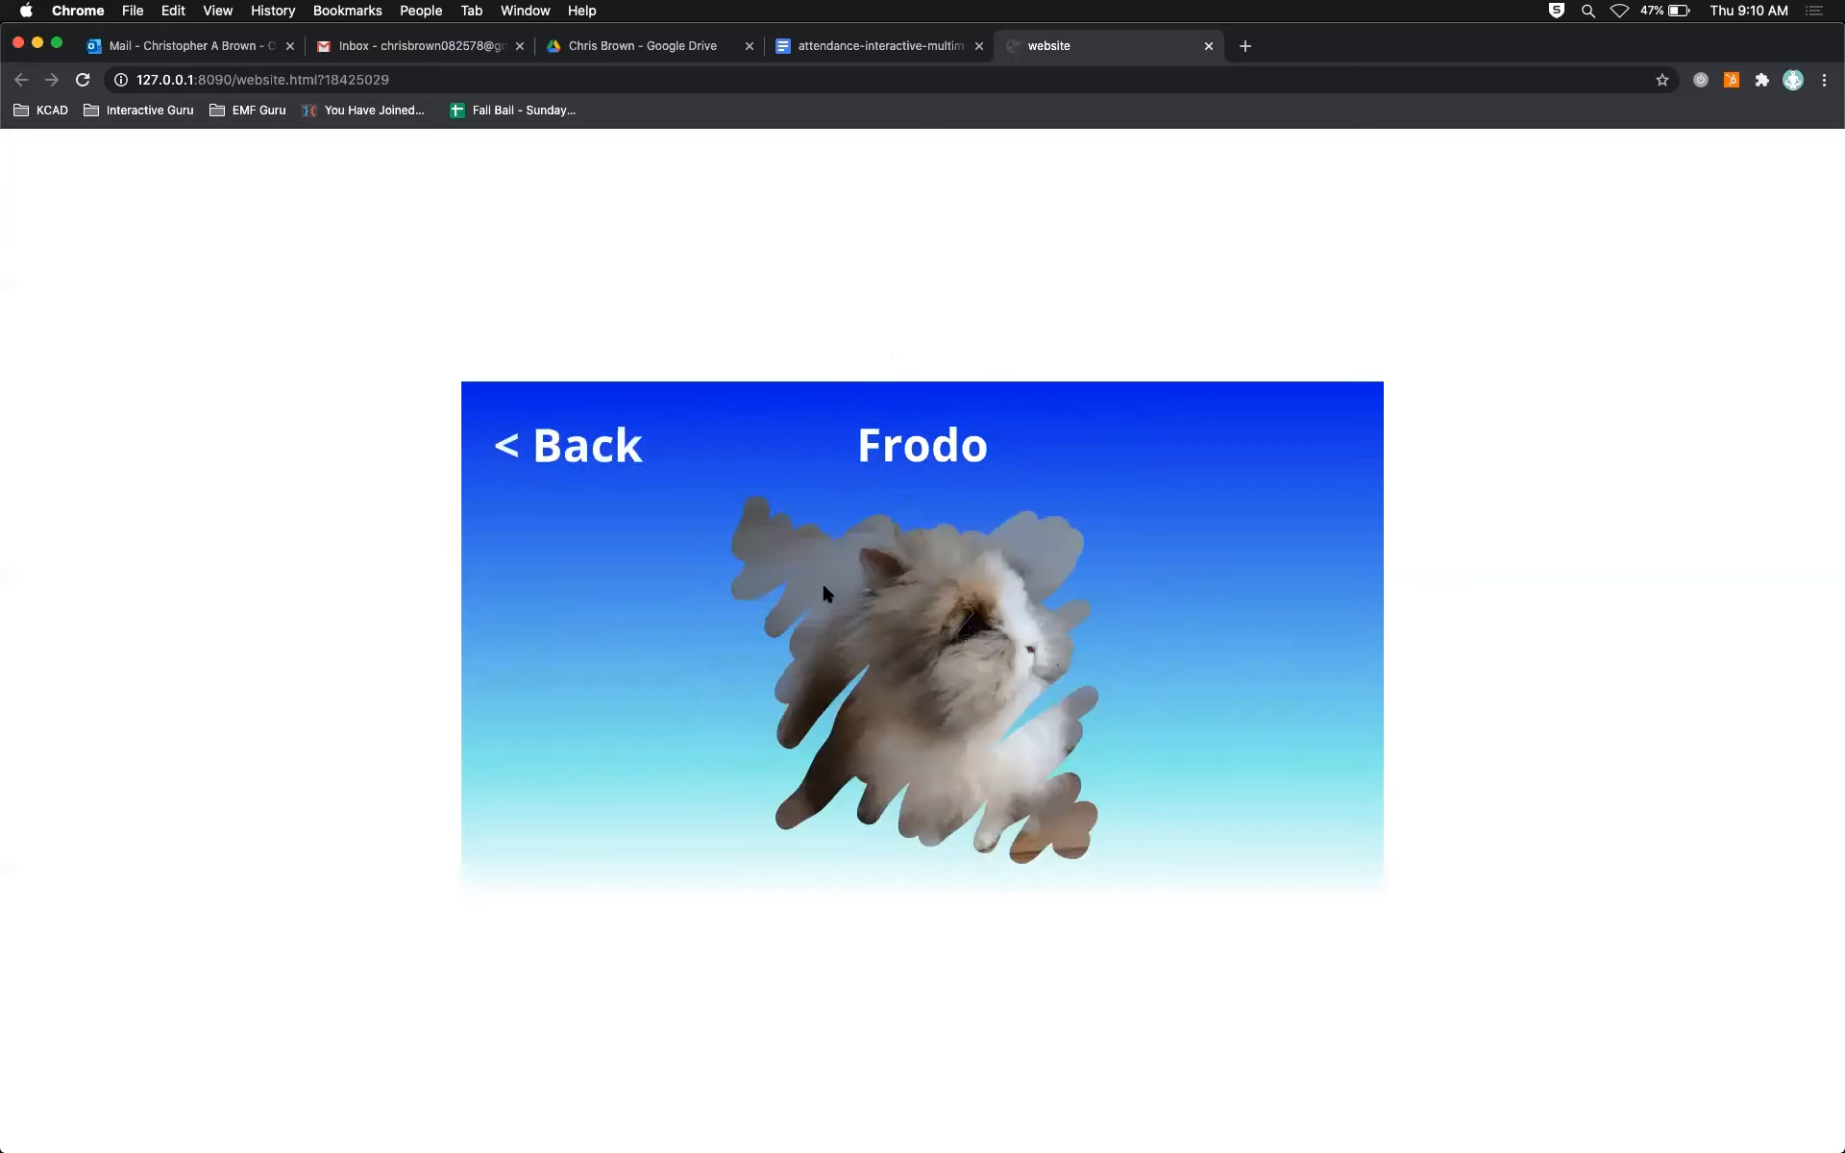
click(621, 459)
click(638, 659)
click(617, 437)
click(978, 679)
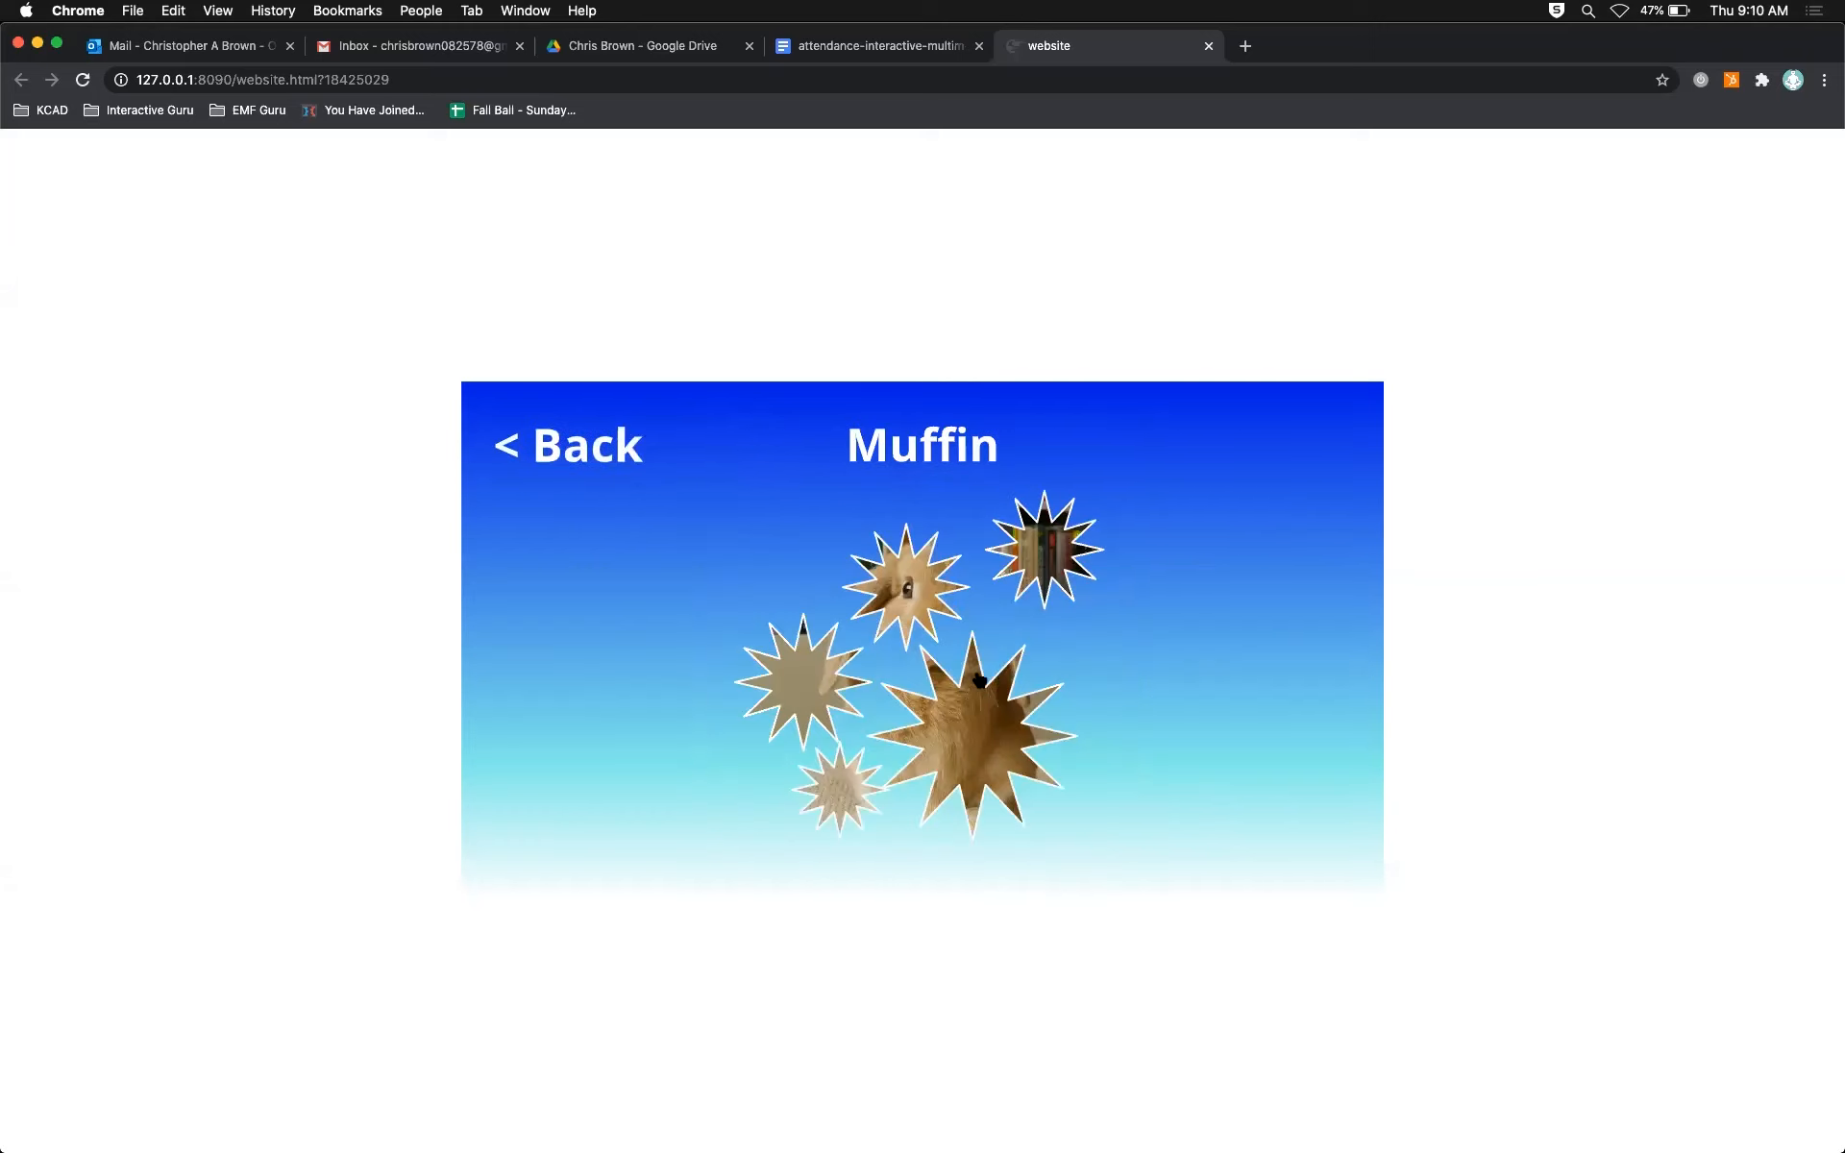
click(609, 443)
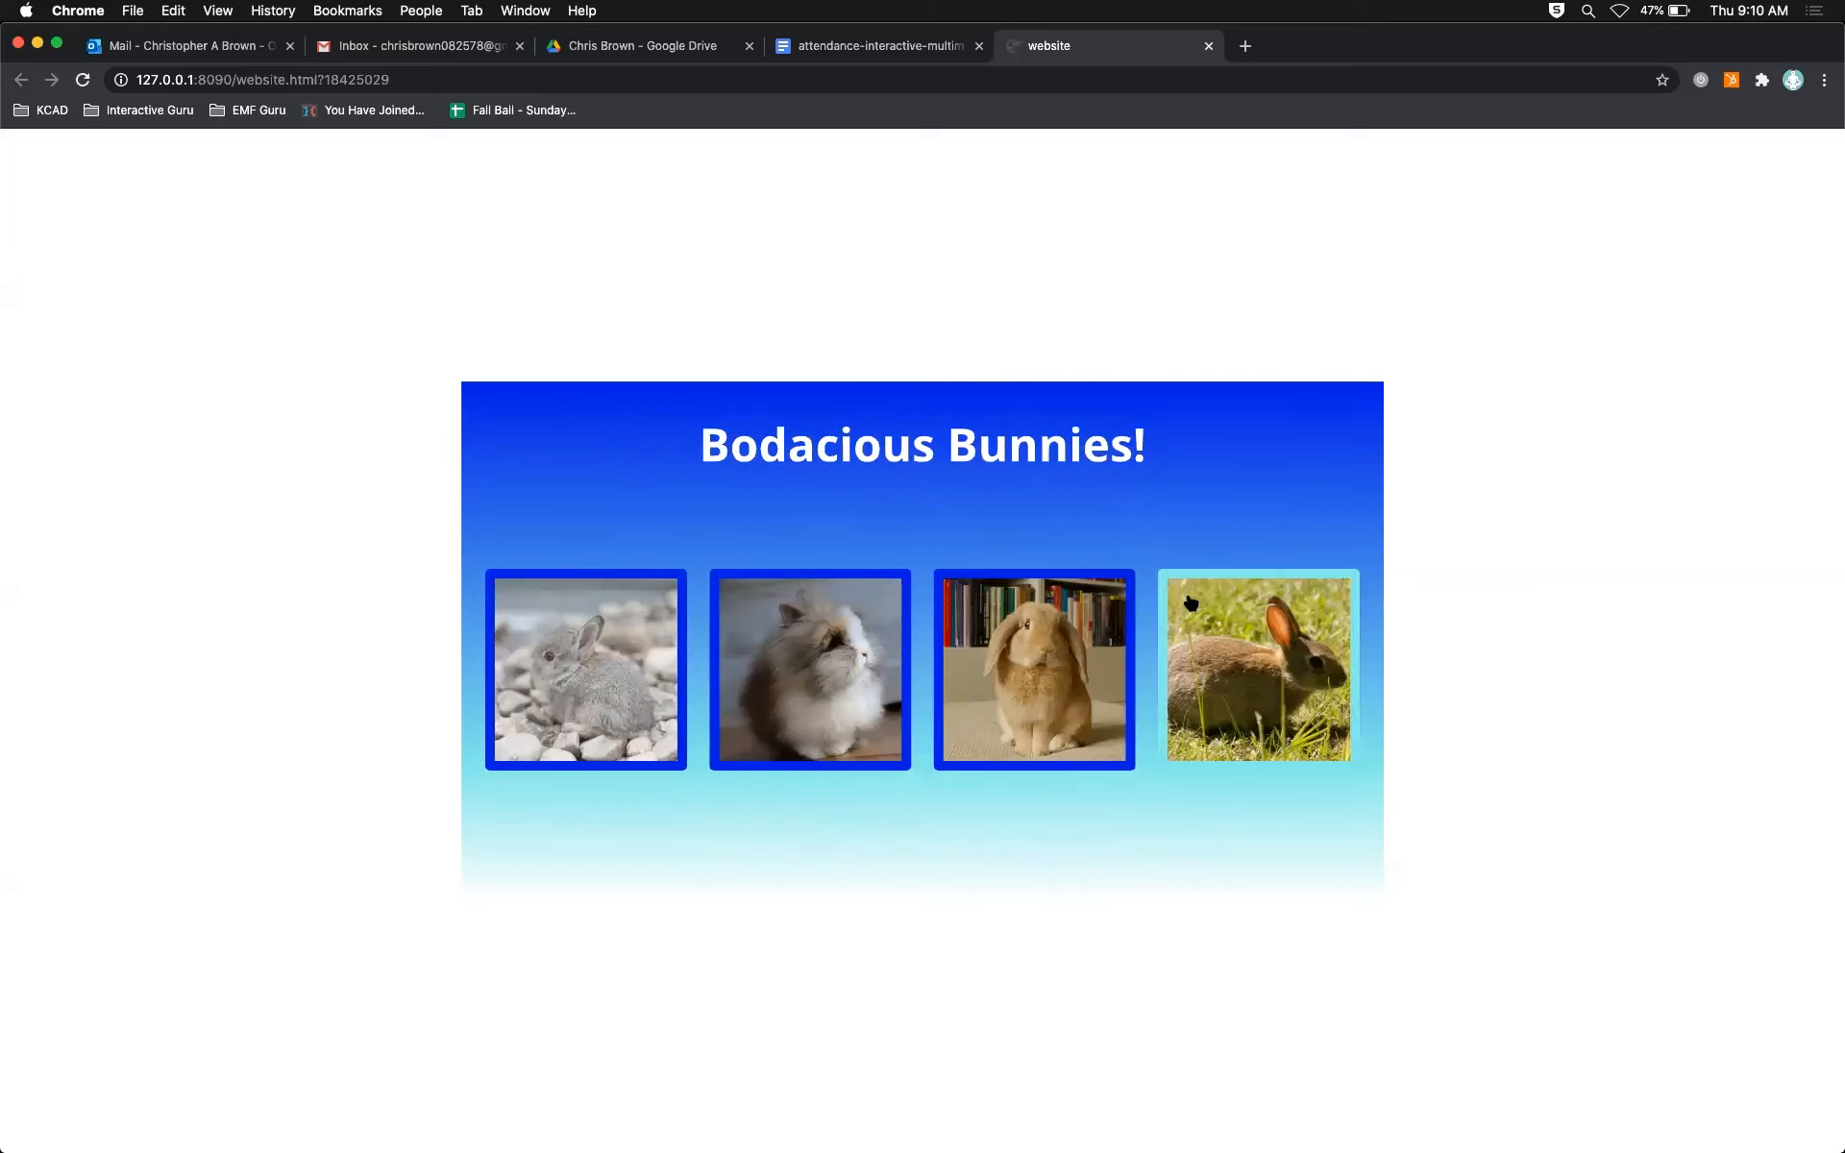
Step: Switch to Animate and move the main timeline's playhead to frame 60, where page4 starts
key(super+Tab)
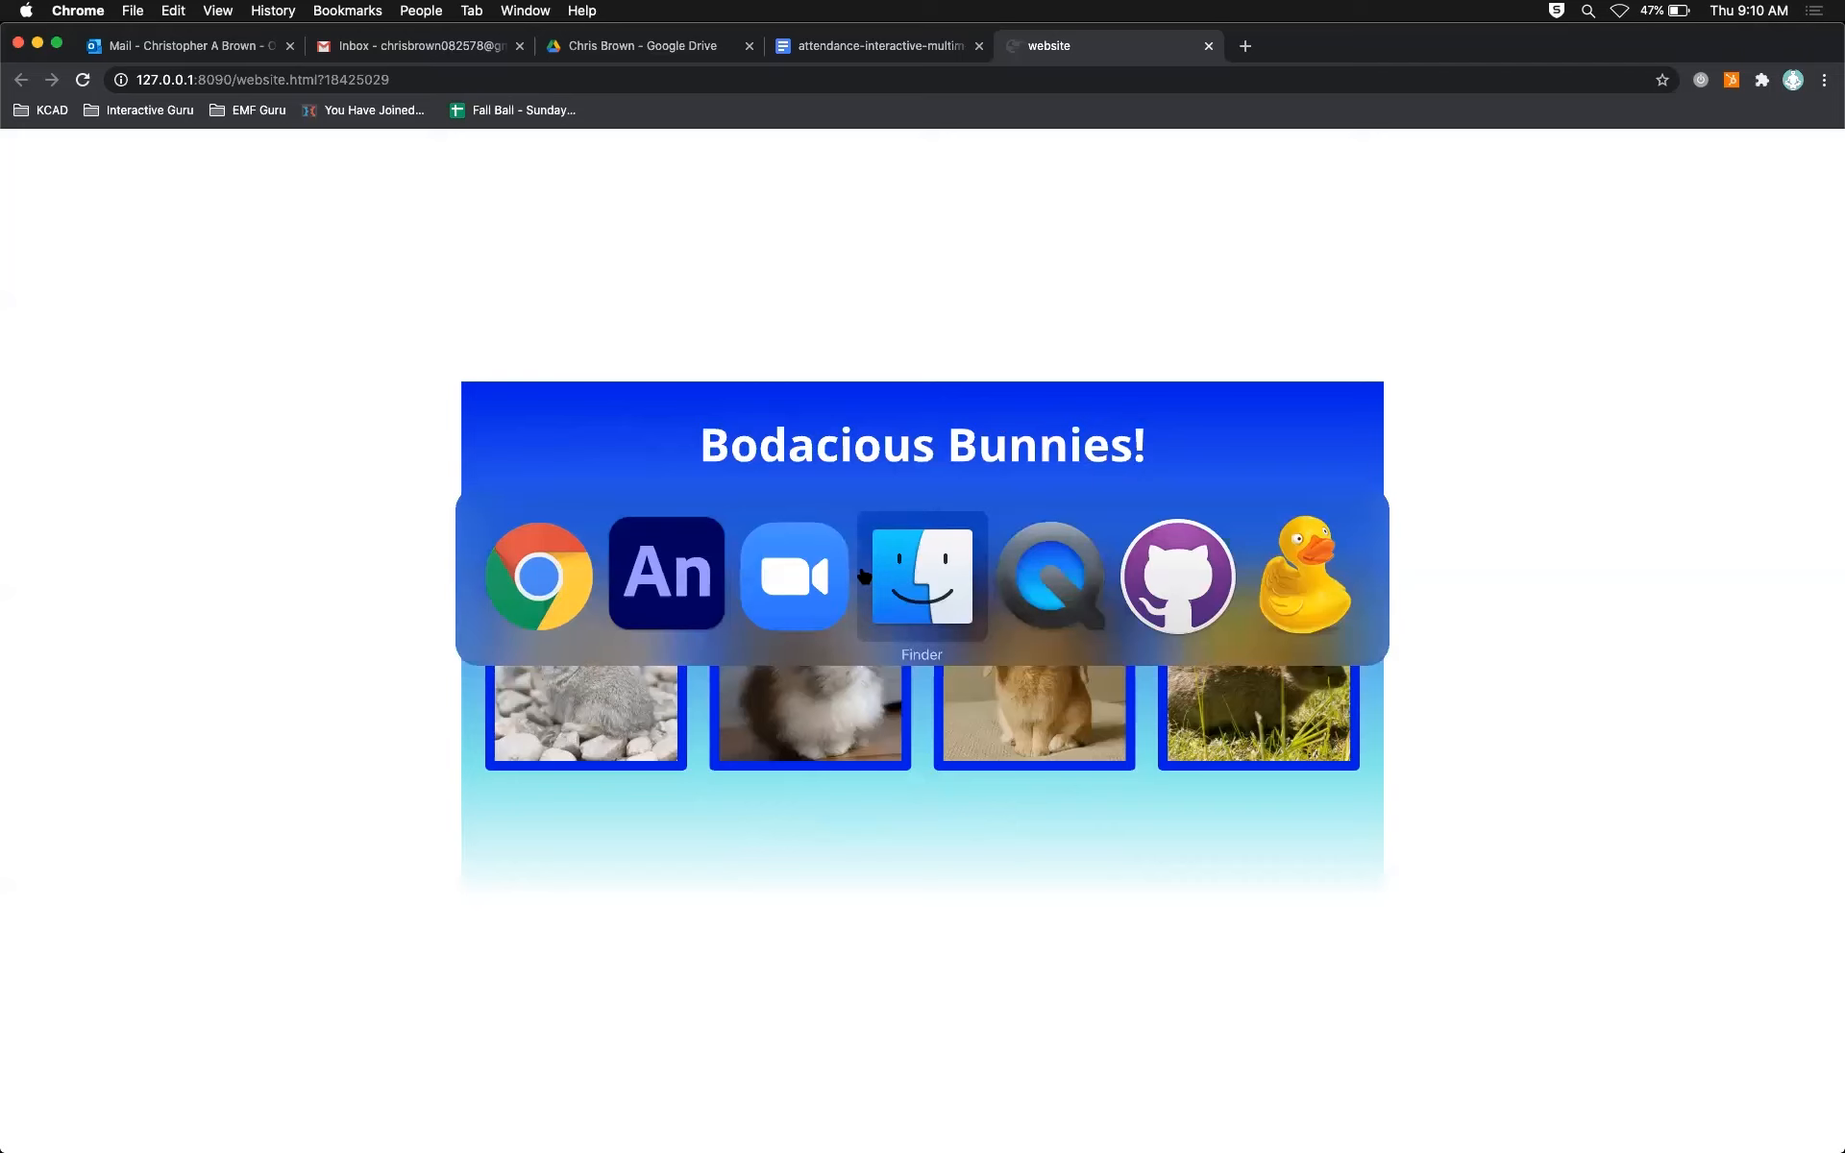
click(677, 567)
click(29, 815)
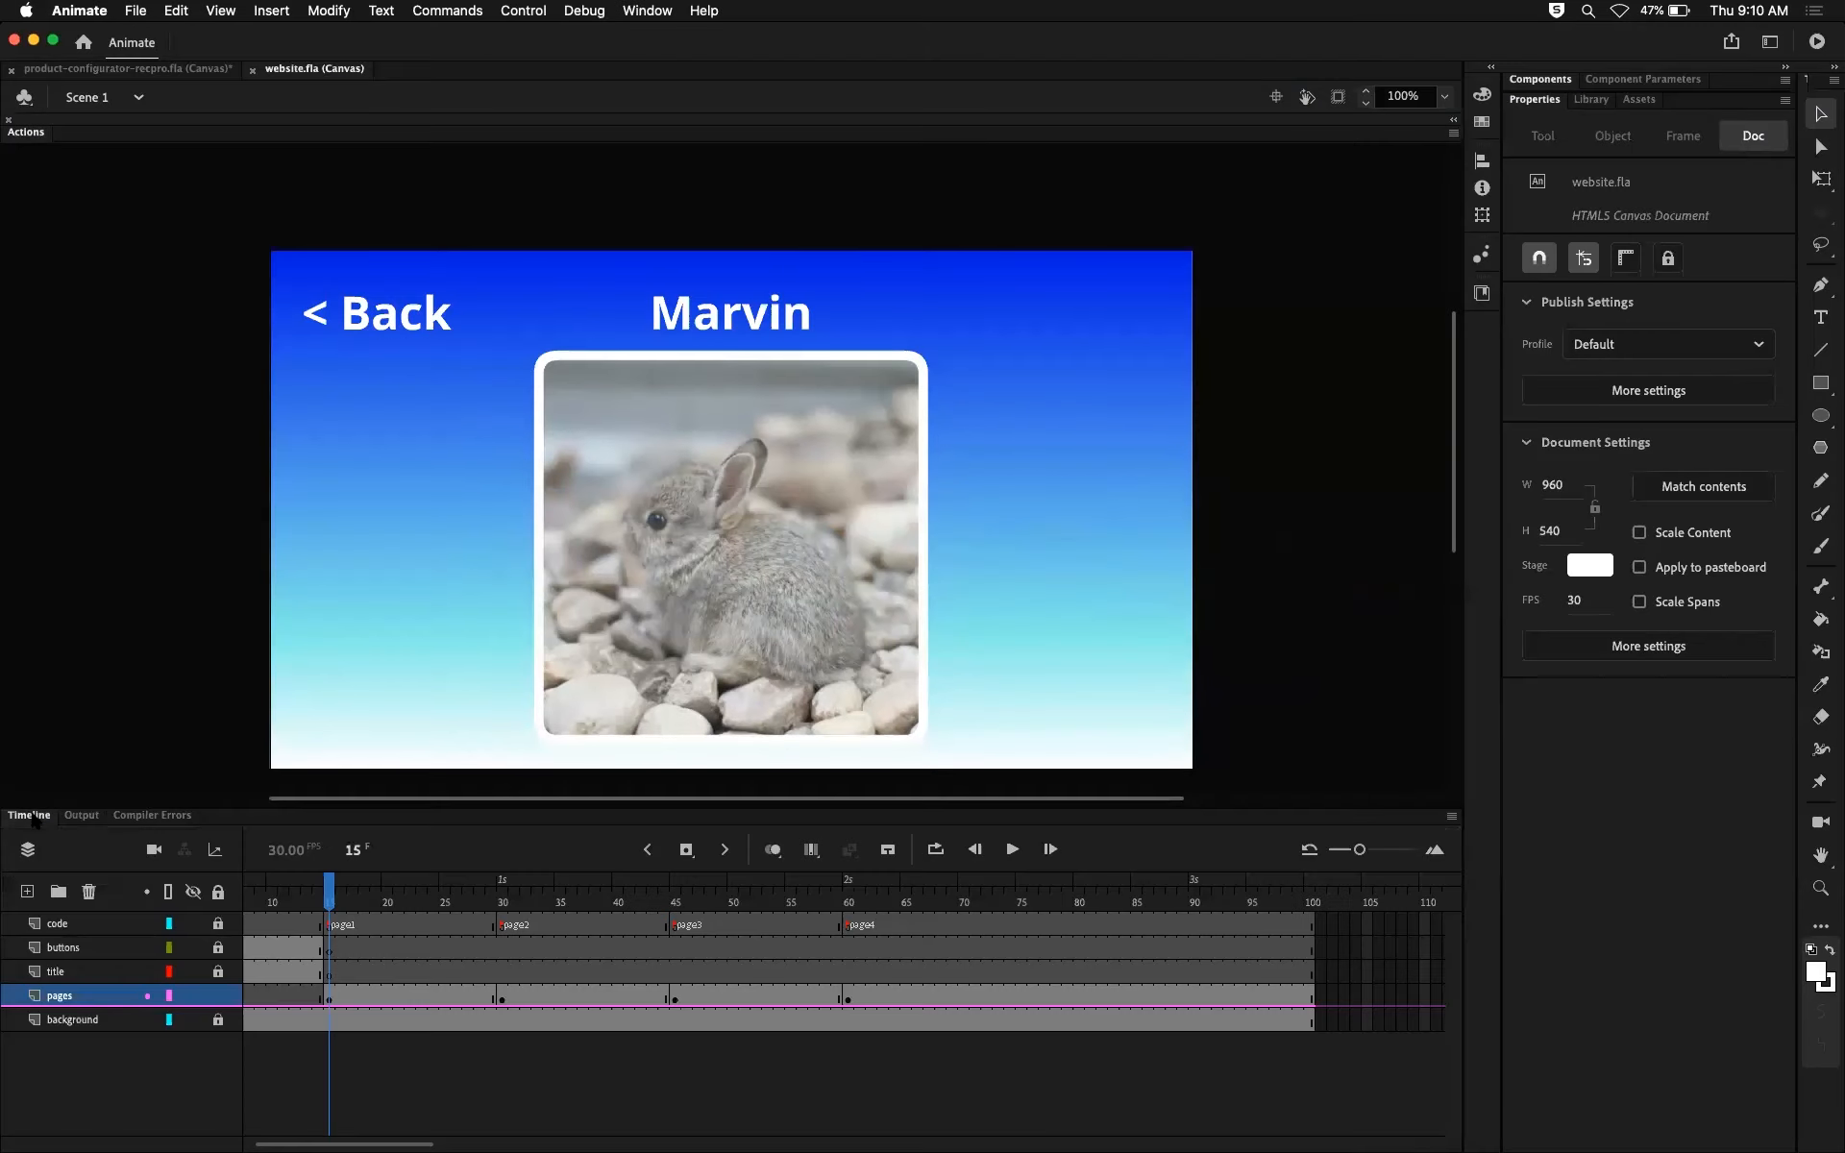
click(363, 899)
drag(363, 898, 850, 894)
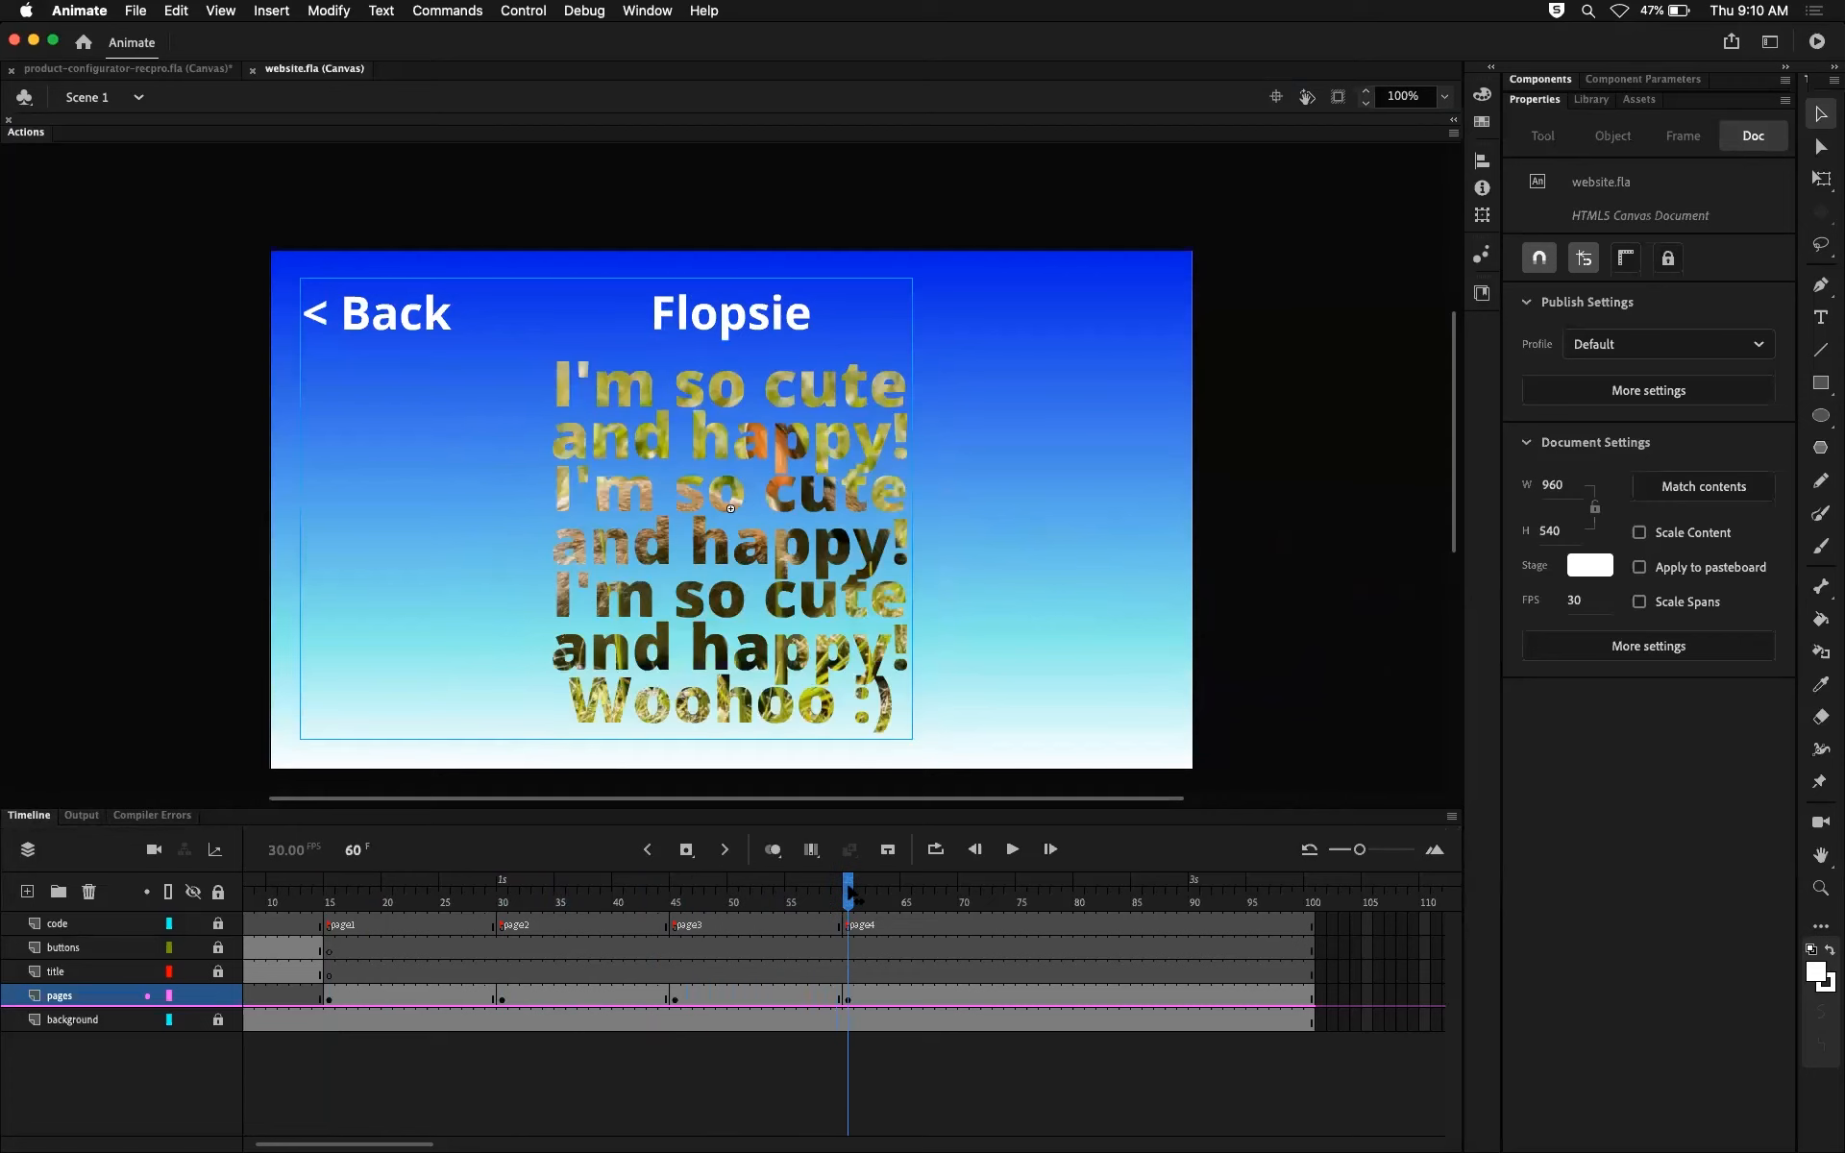
click(1000, 645)
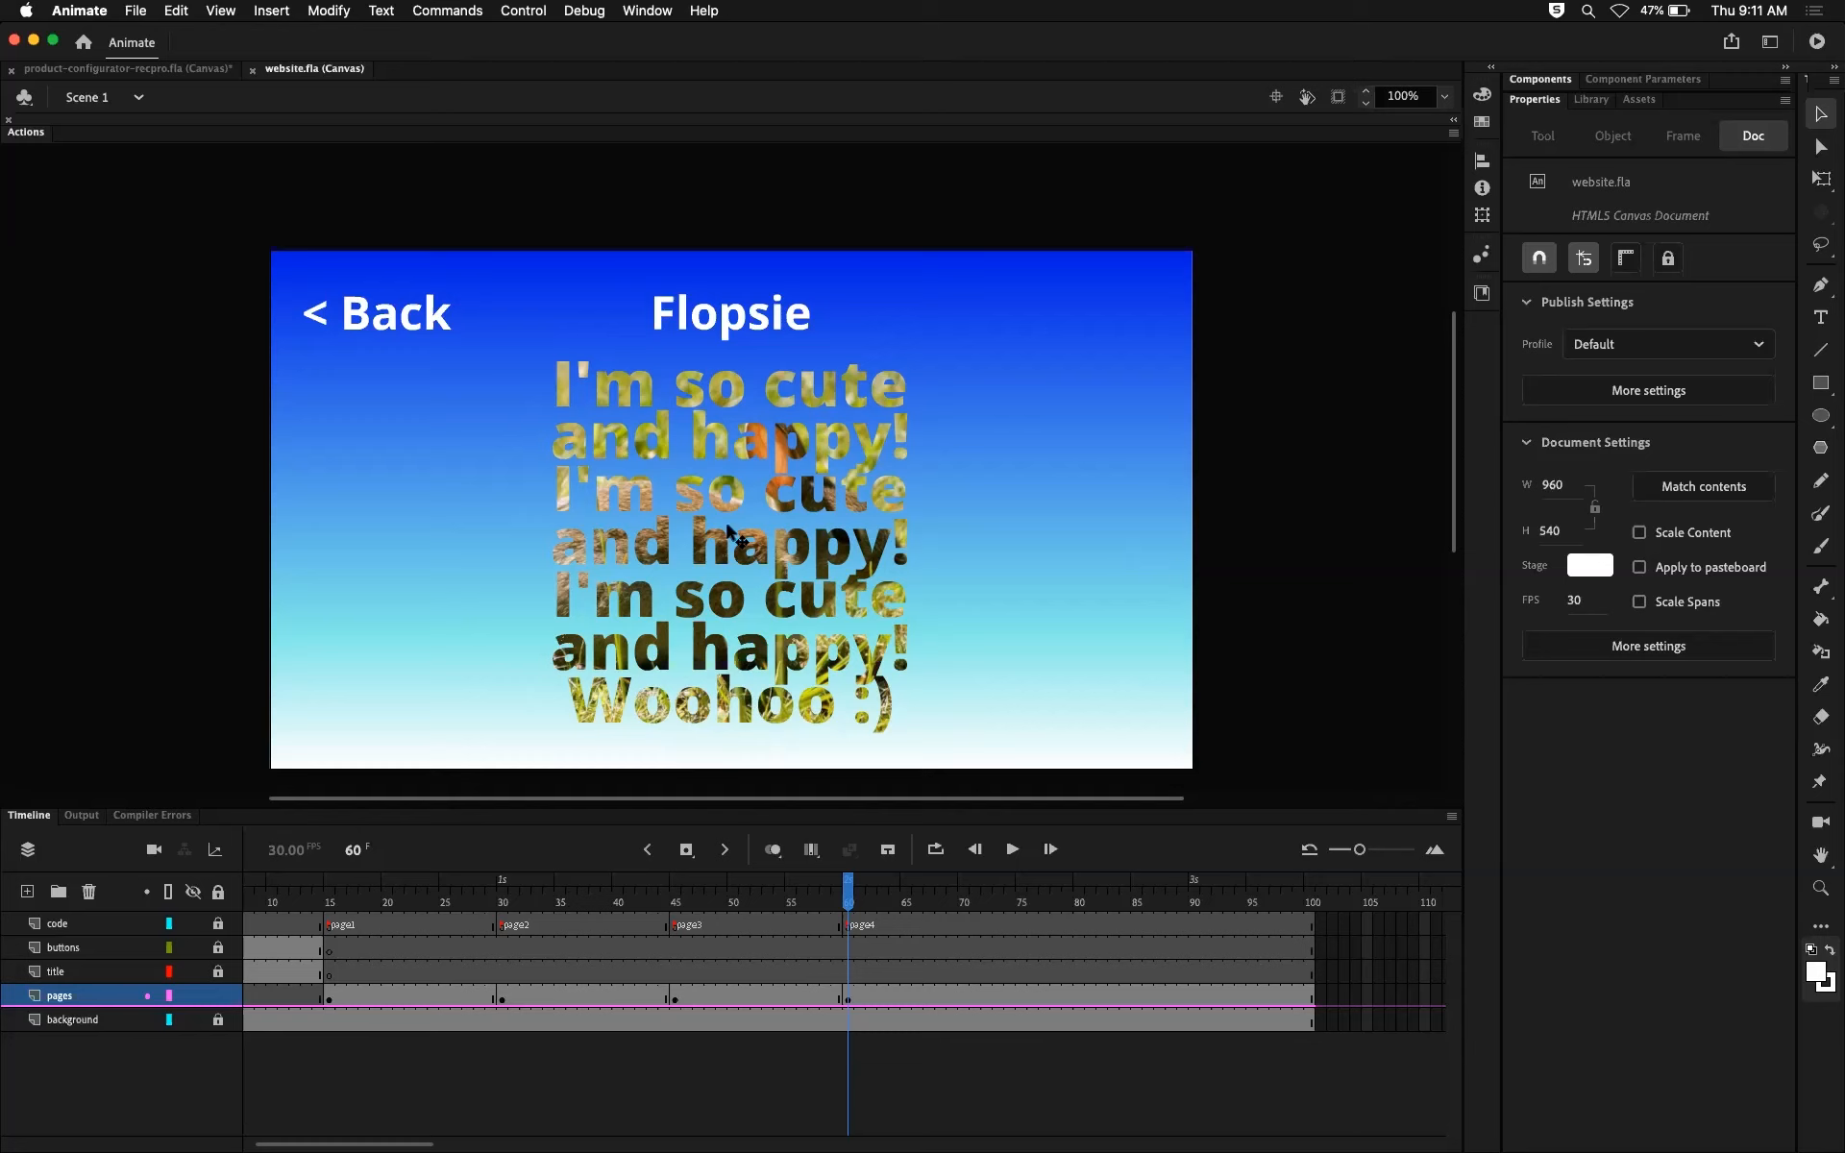
Step: View the Flopsie page in the Chrome preview to check its text mask, and return to Animate
key(super+Return)
click(1292, 682)
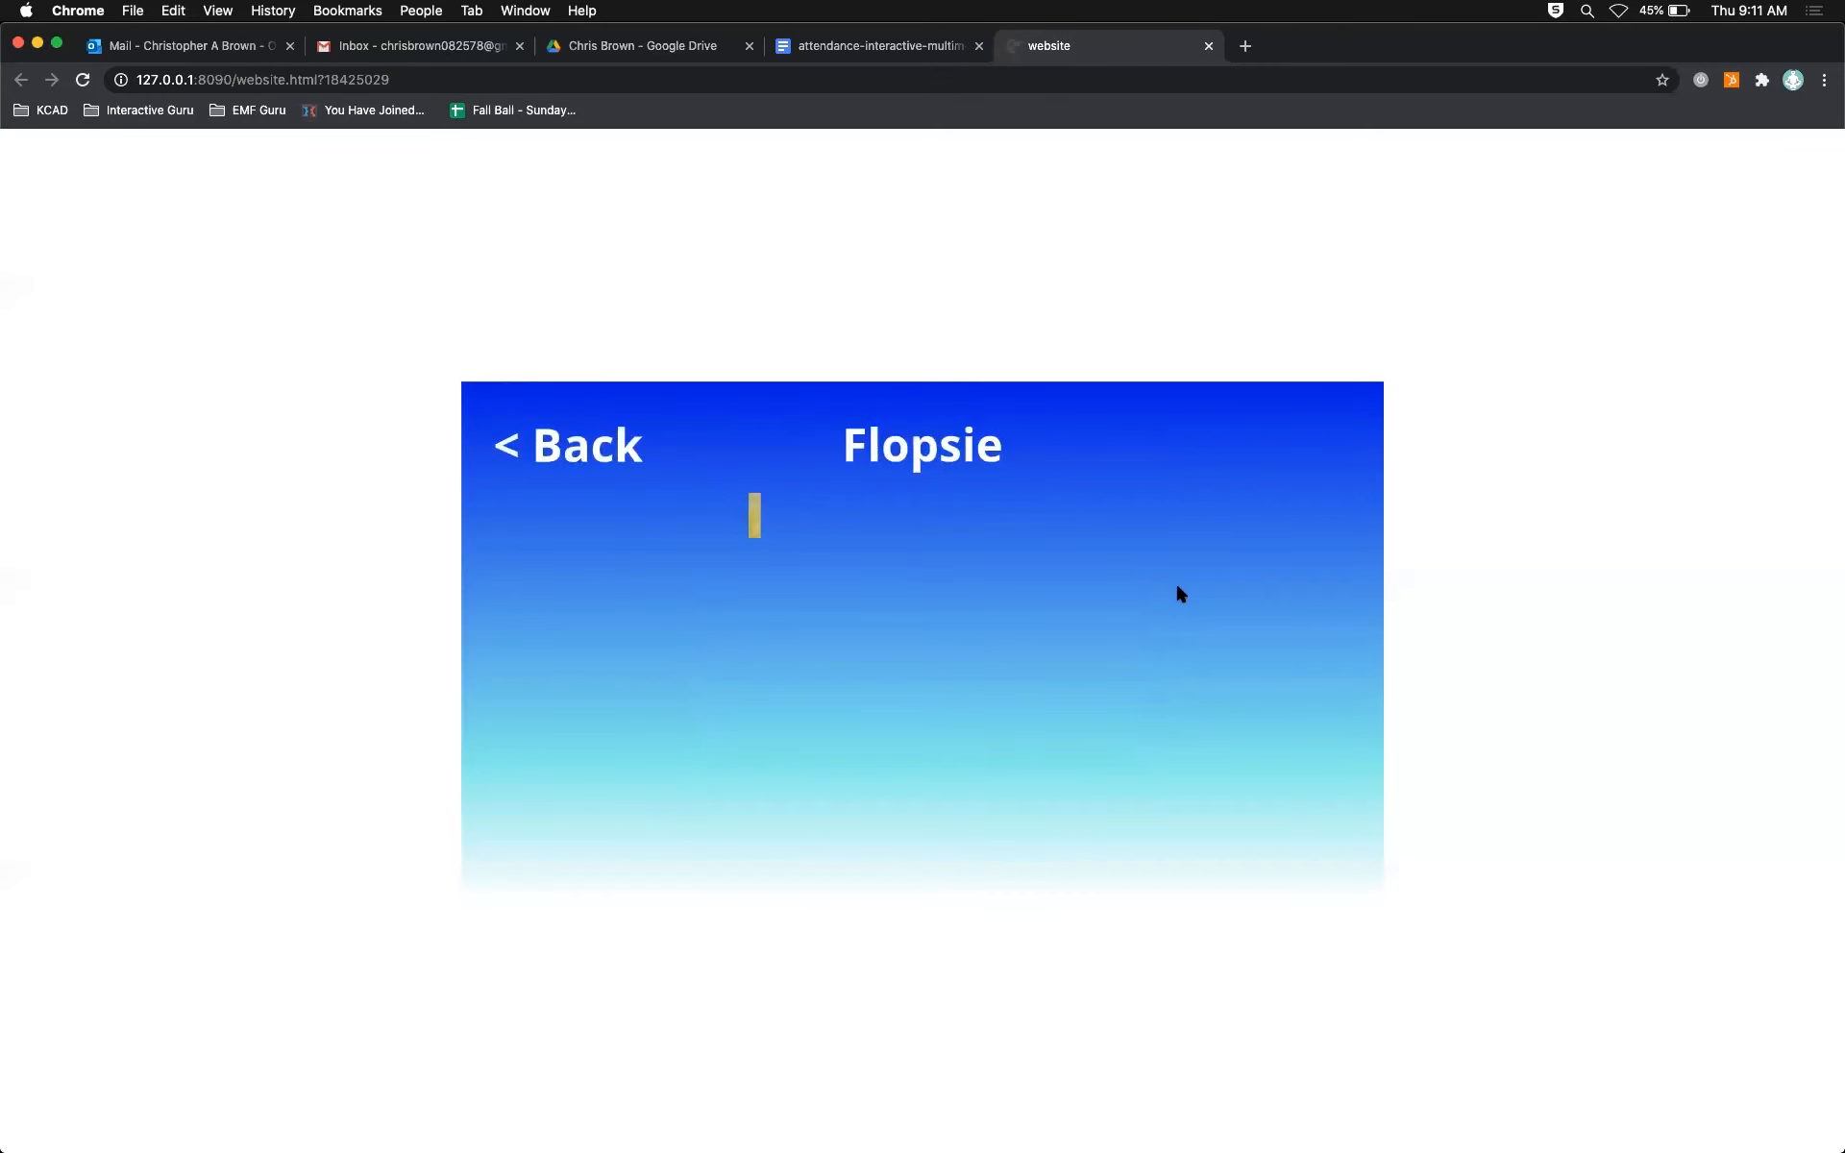
key(super+Tab)
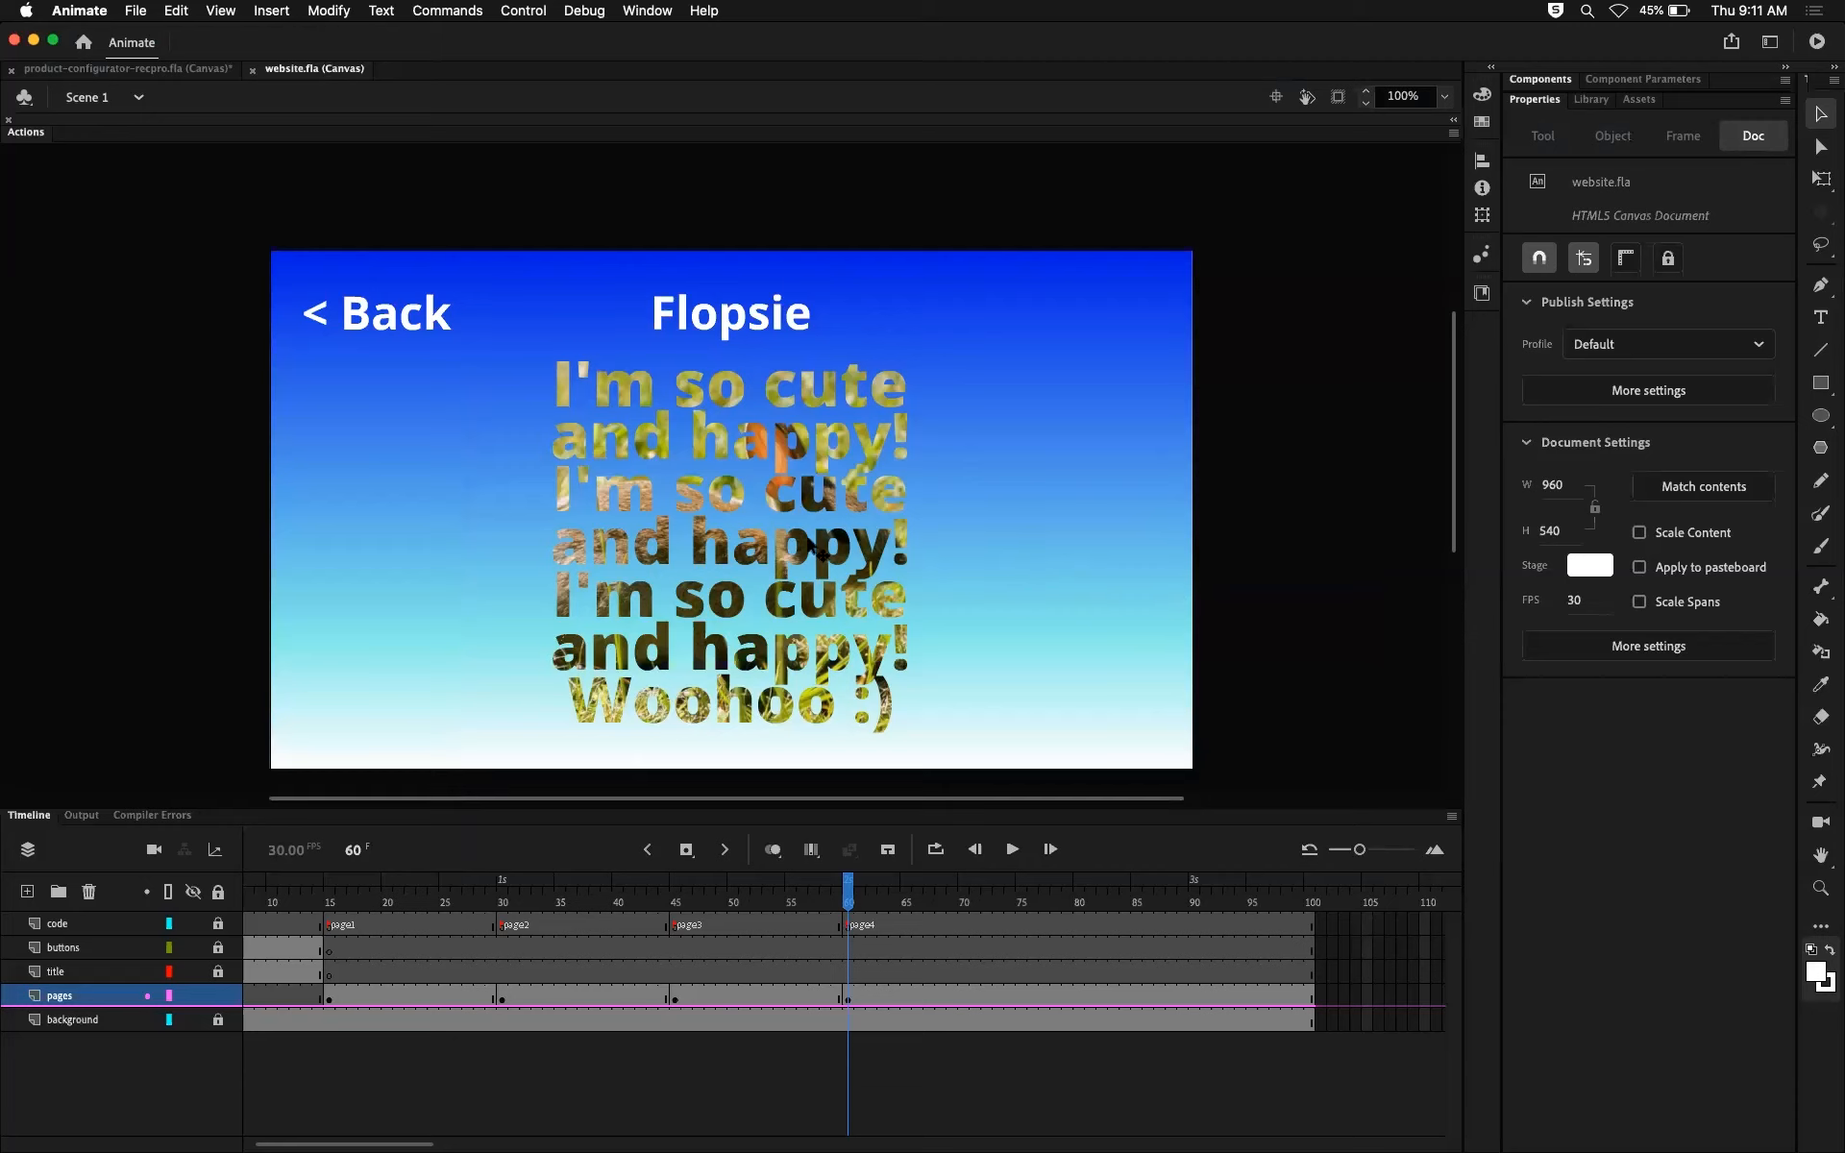
Step: Open the page4 symbol for editing and unlock its imageMask layer
click(815, 512)
double_click(815, 514)
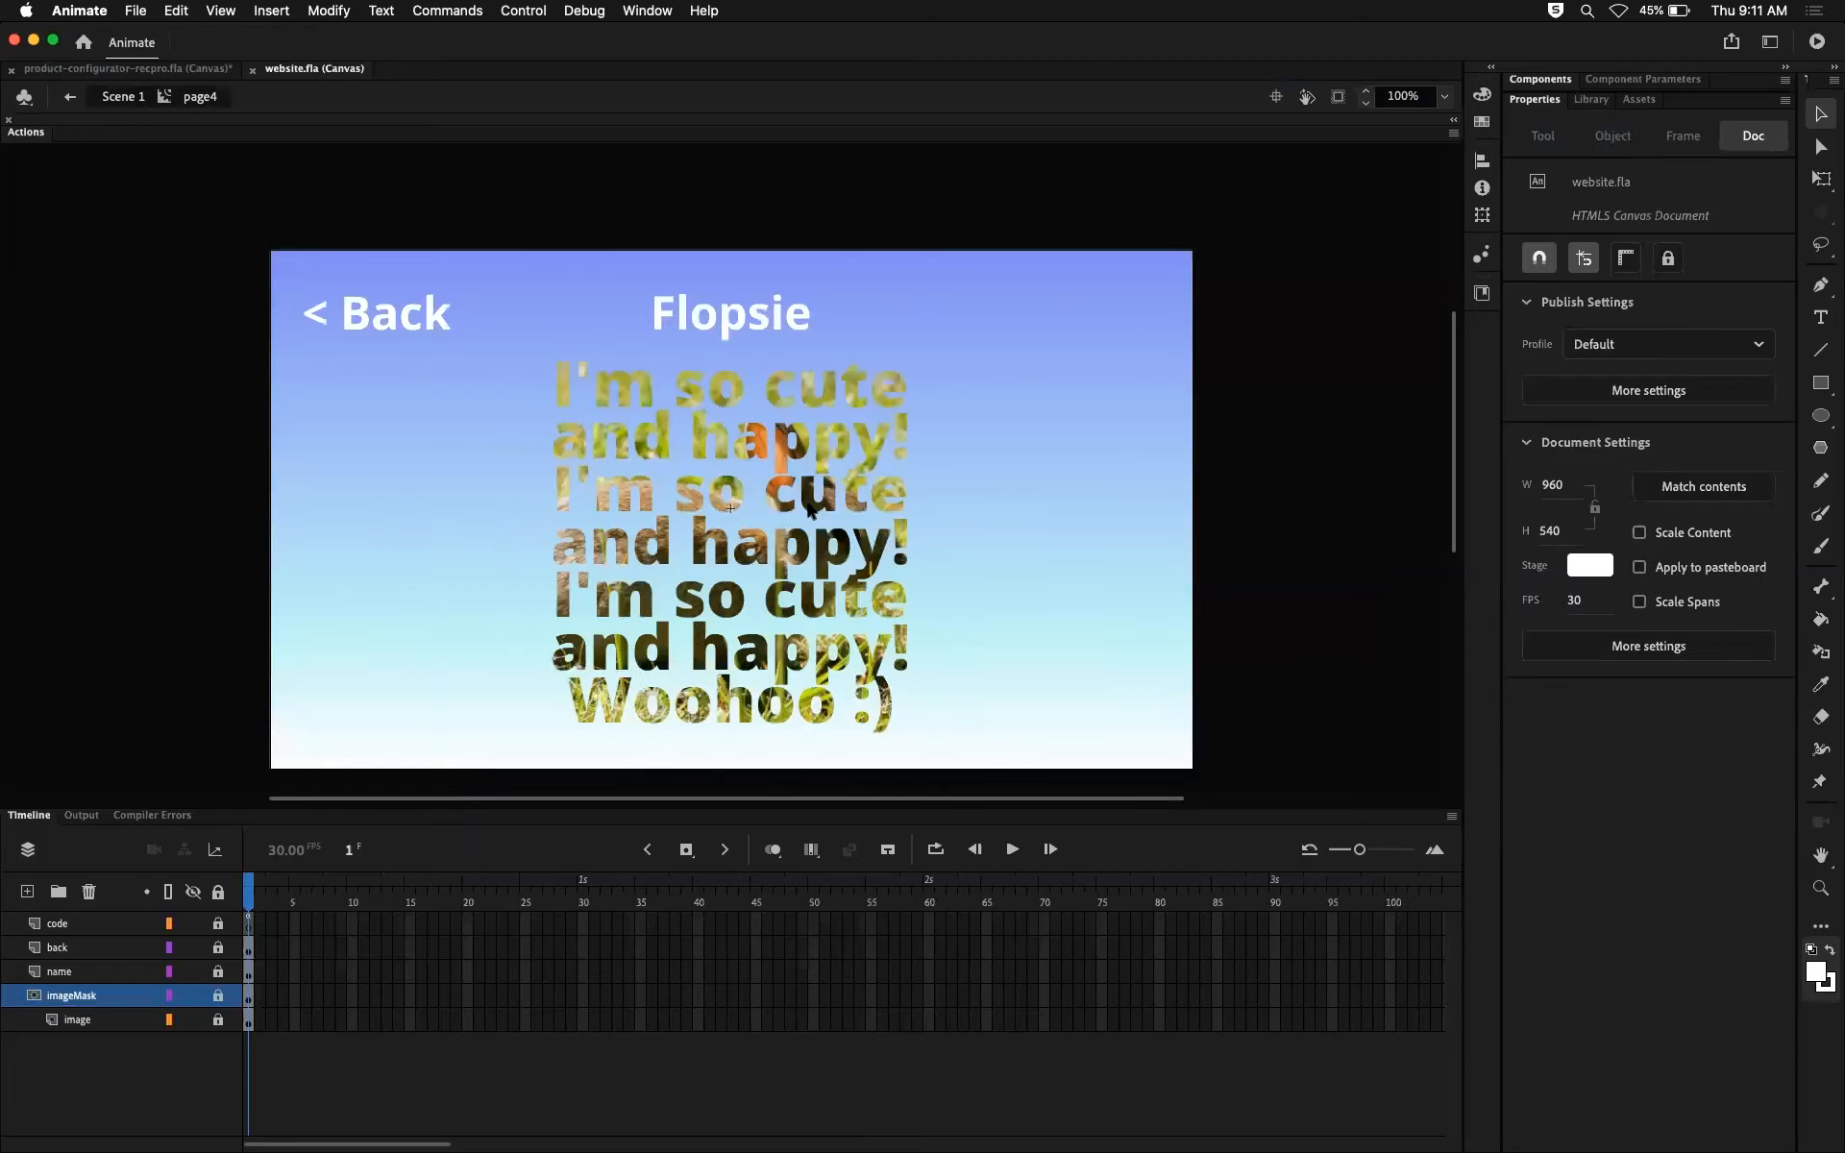
click(218, 995)
Step: Break apart the "I'm so cute and happy!" mask text once into individual letters
click(796, 392)
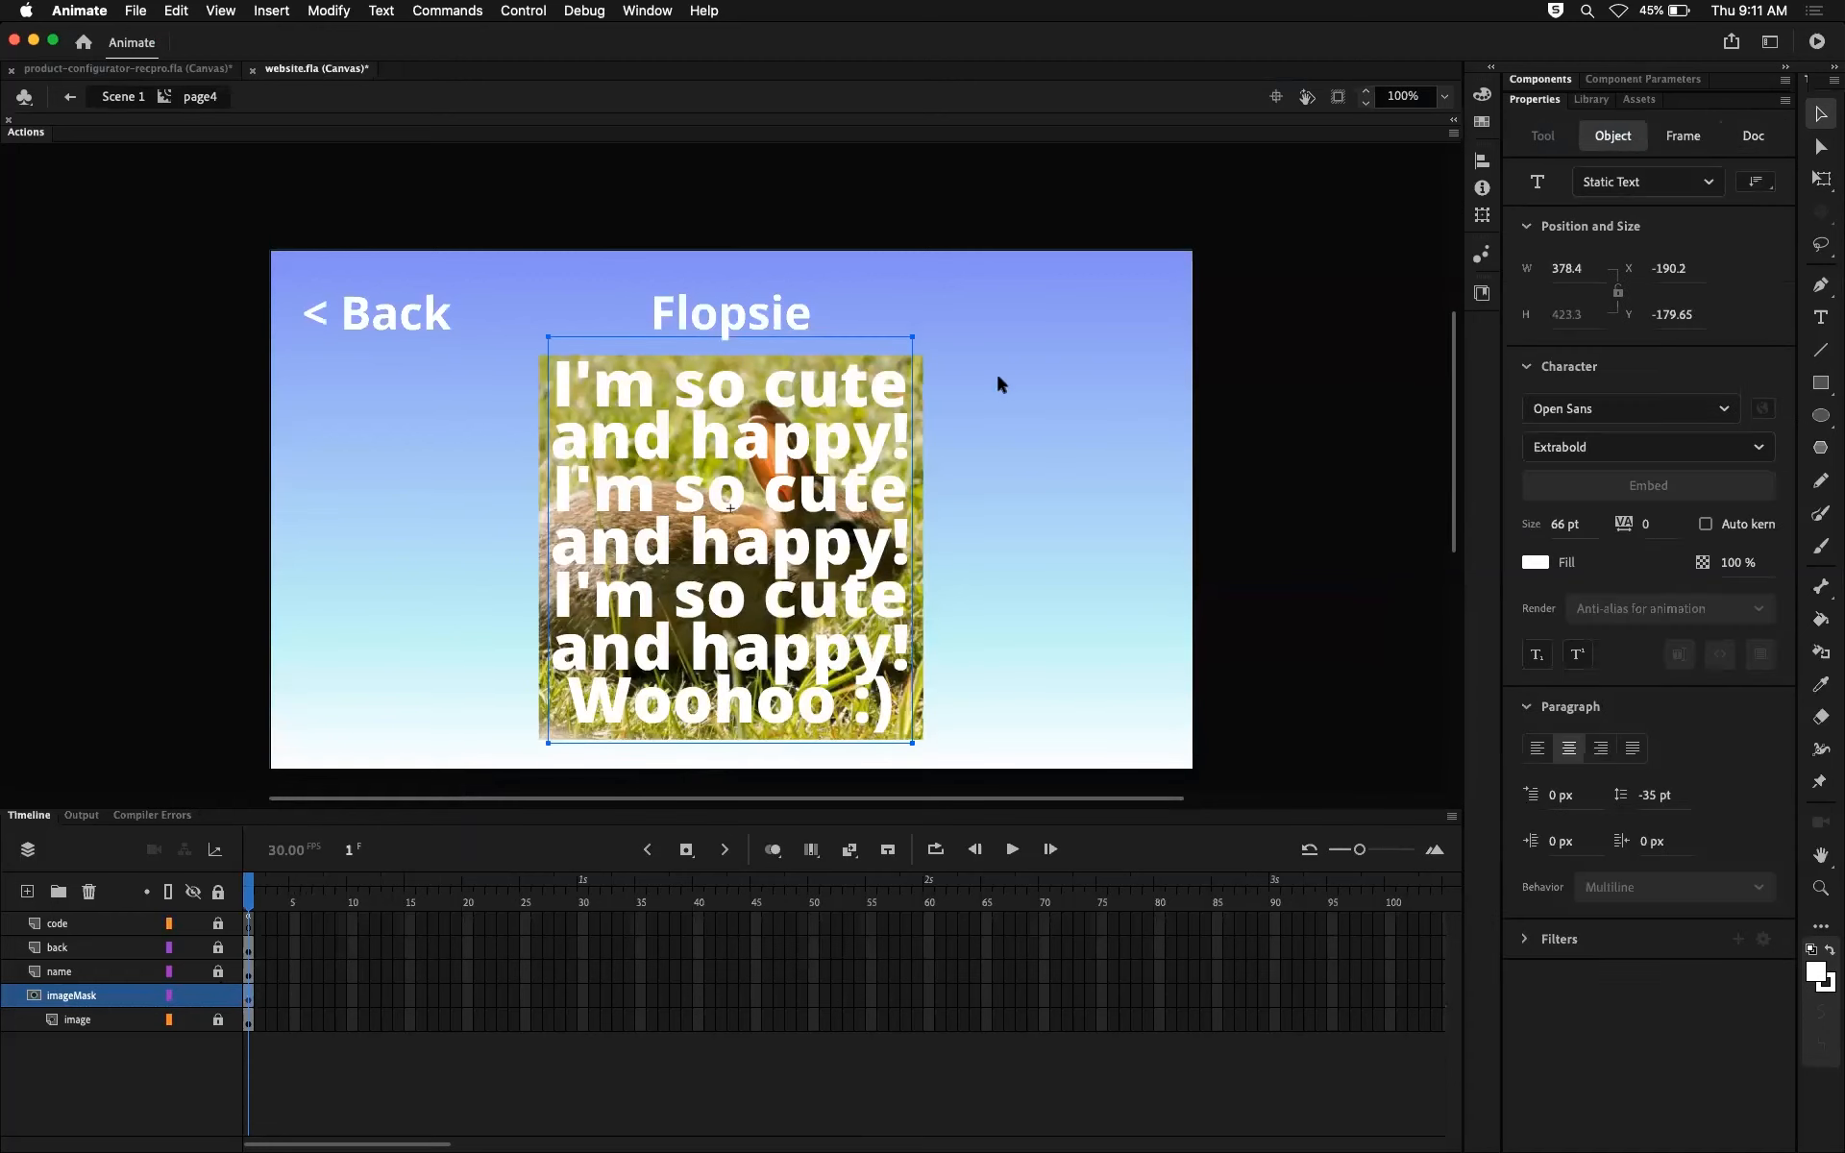
click(1089, 377)
click(882, 405)
click(342, 13)
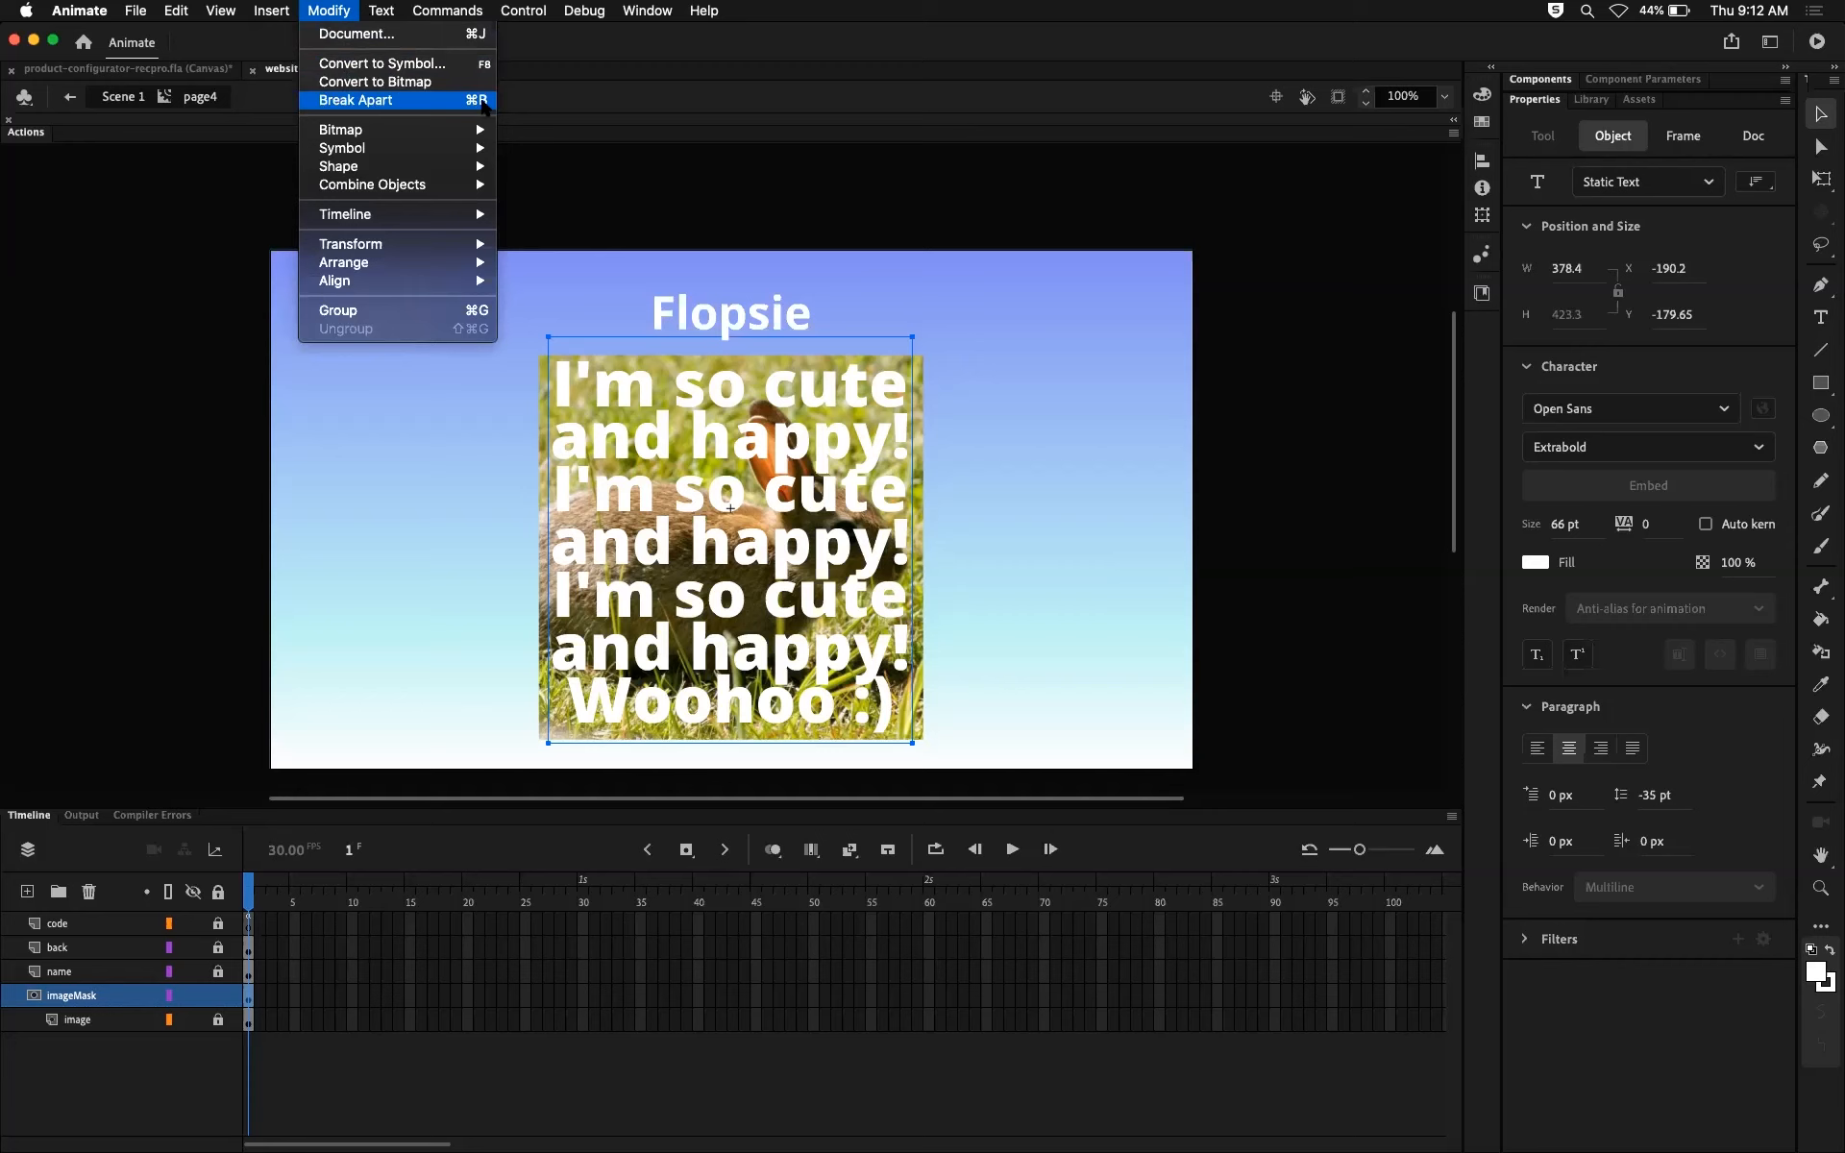
click(893, 402)
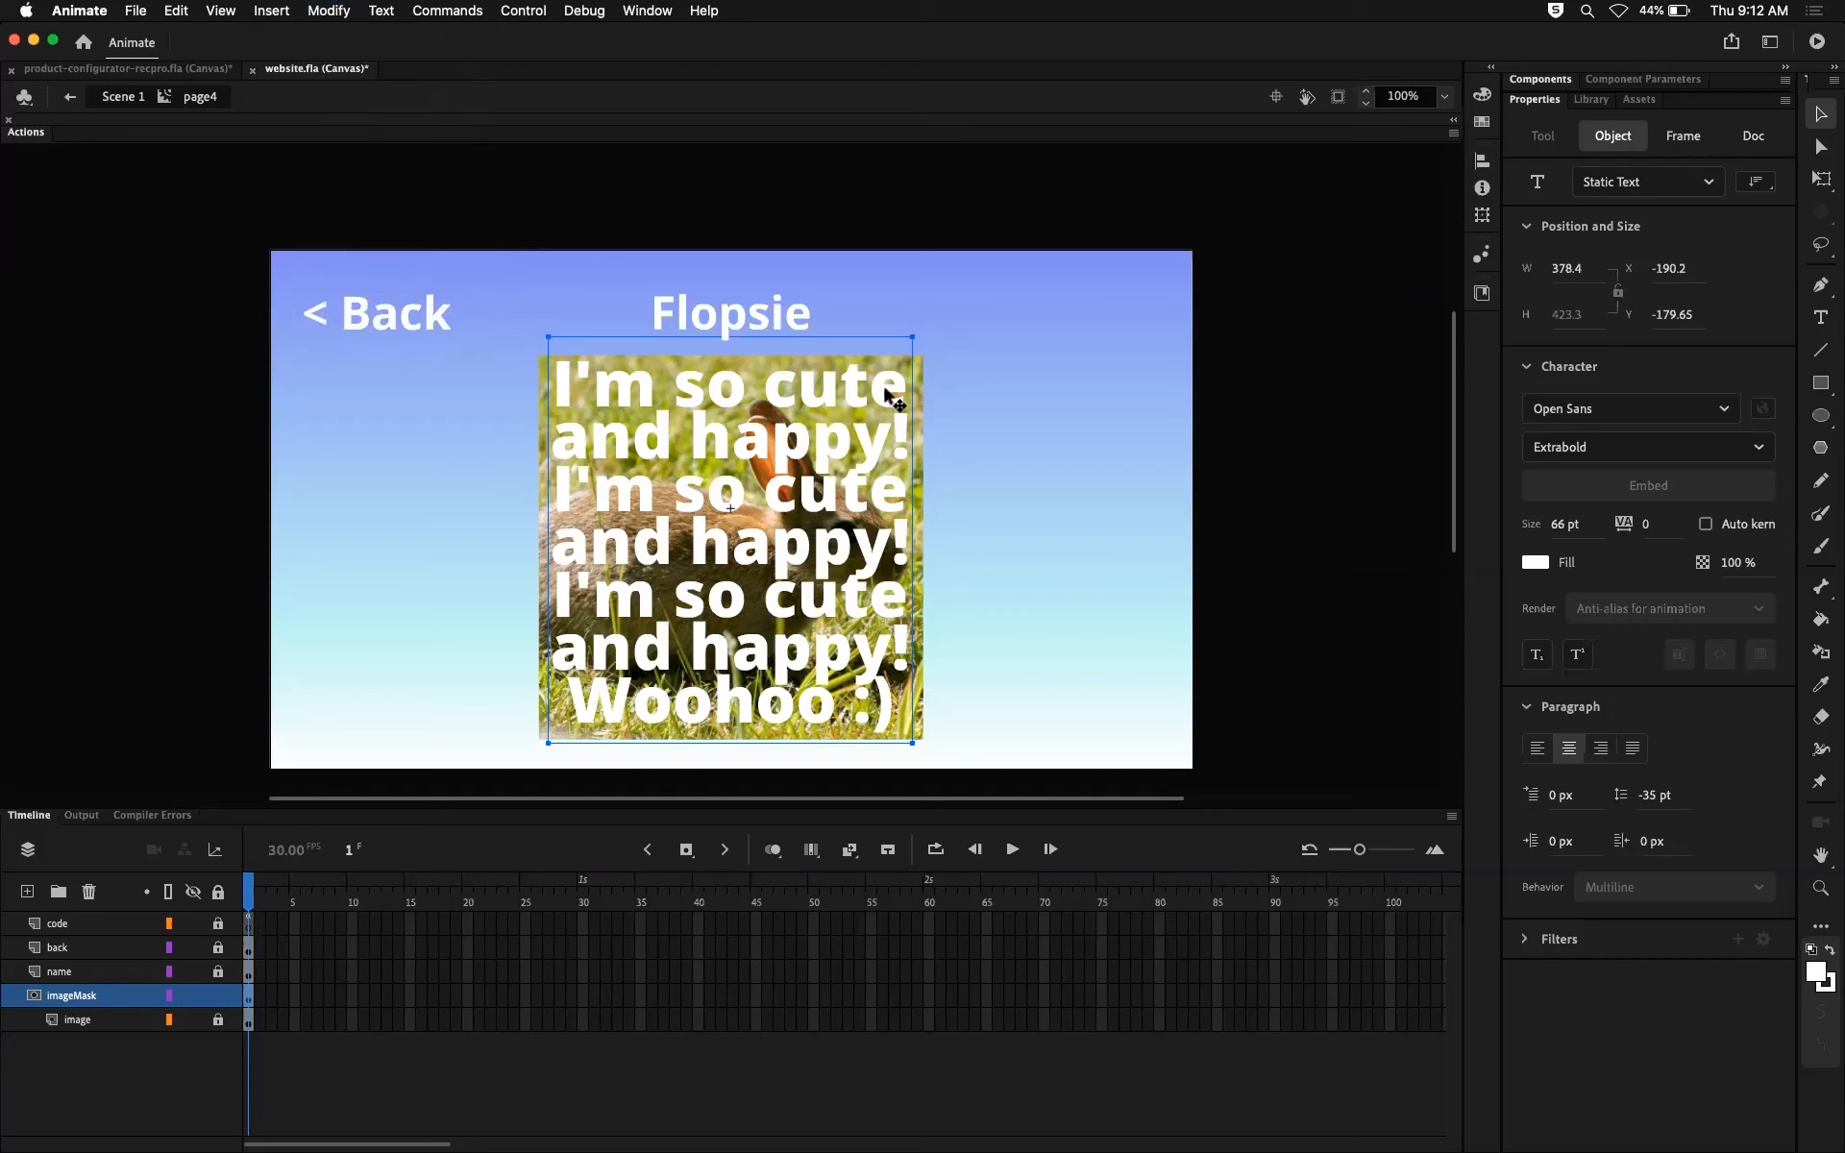
click(999, 410)
click(870, 399)
click(334, 12)
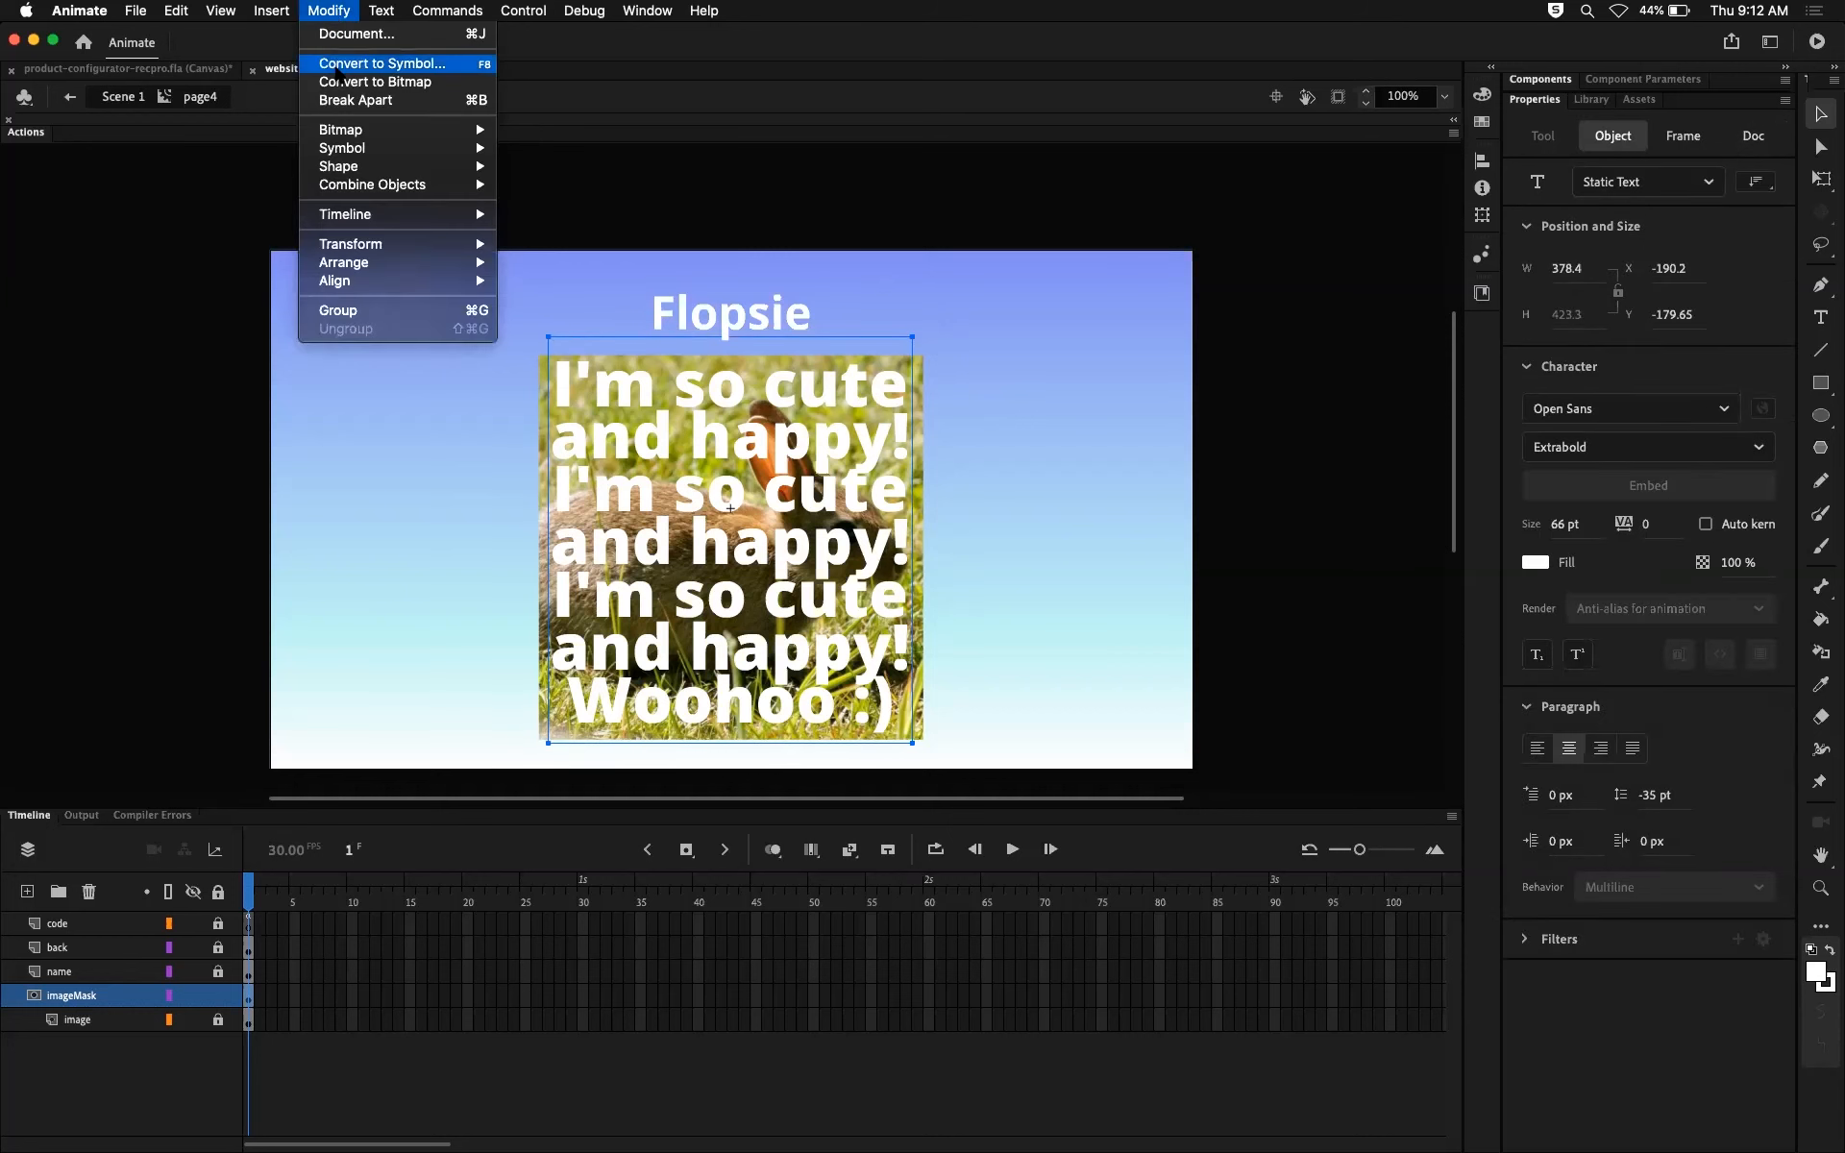
click(346, 100)
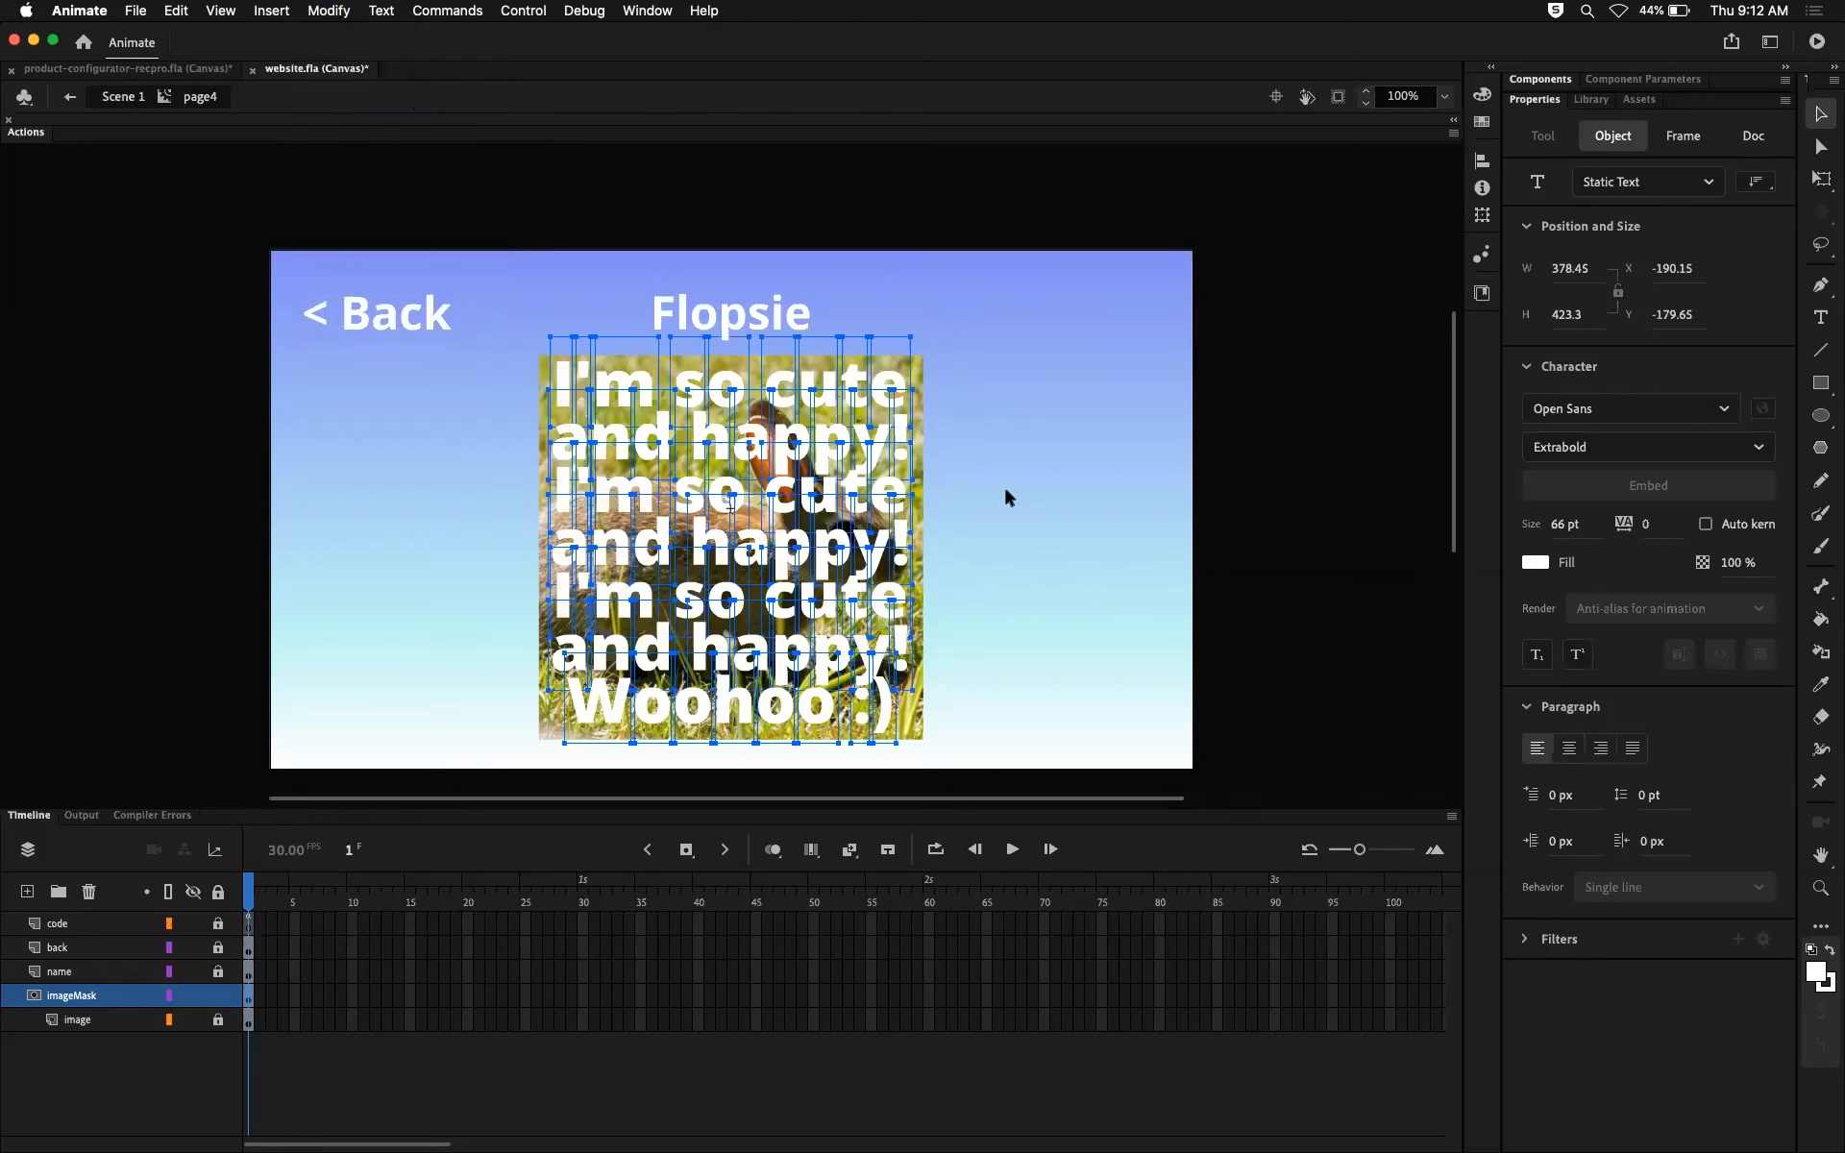
Step: Select several characters in the first text line one by one to check that each has its own text box
click(567, 296)
click(618, 383)
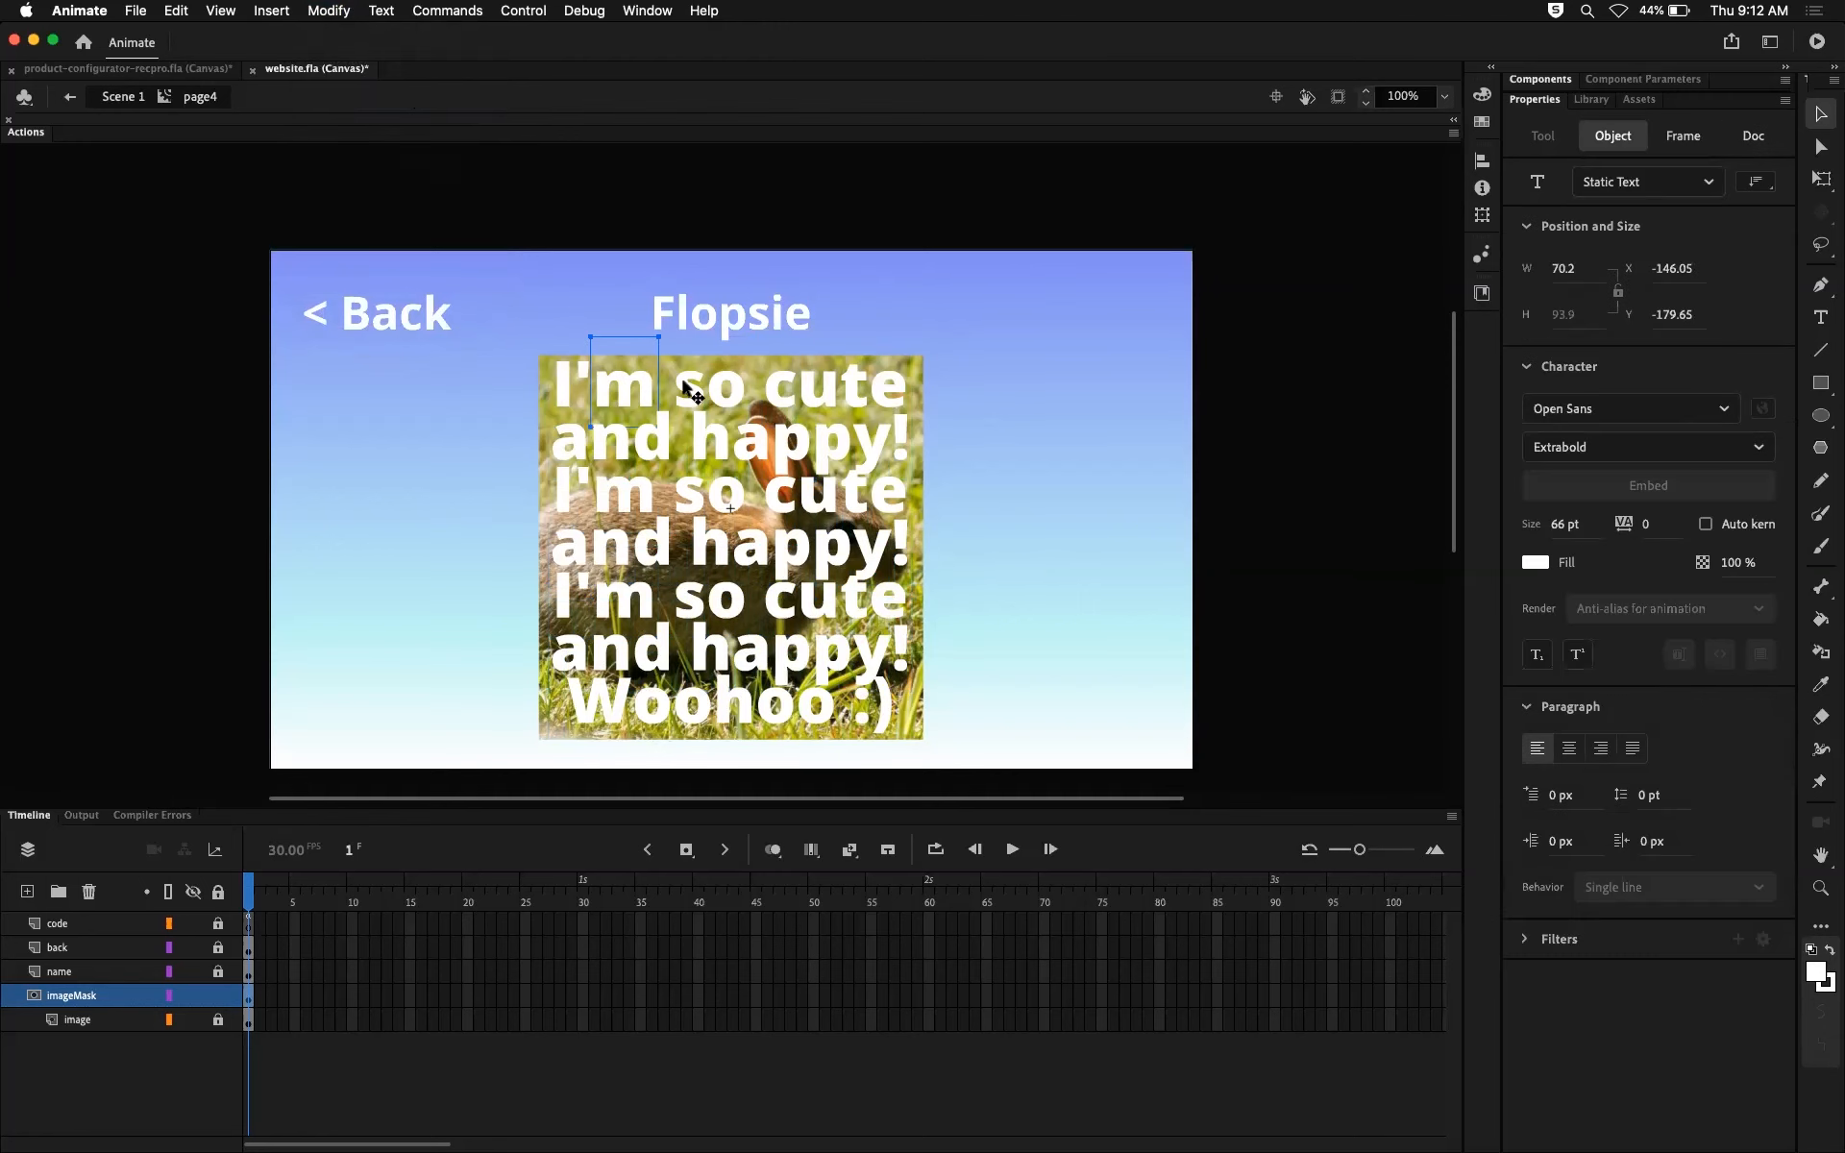
click(692, 388)
click(740, 388)
click(786, 387)
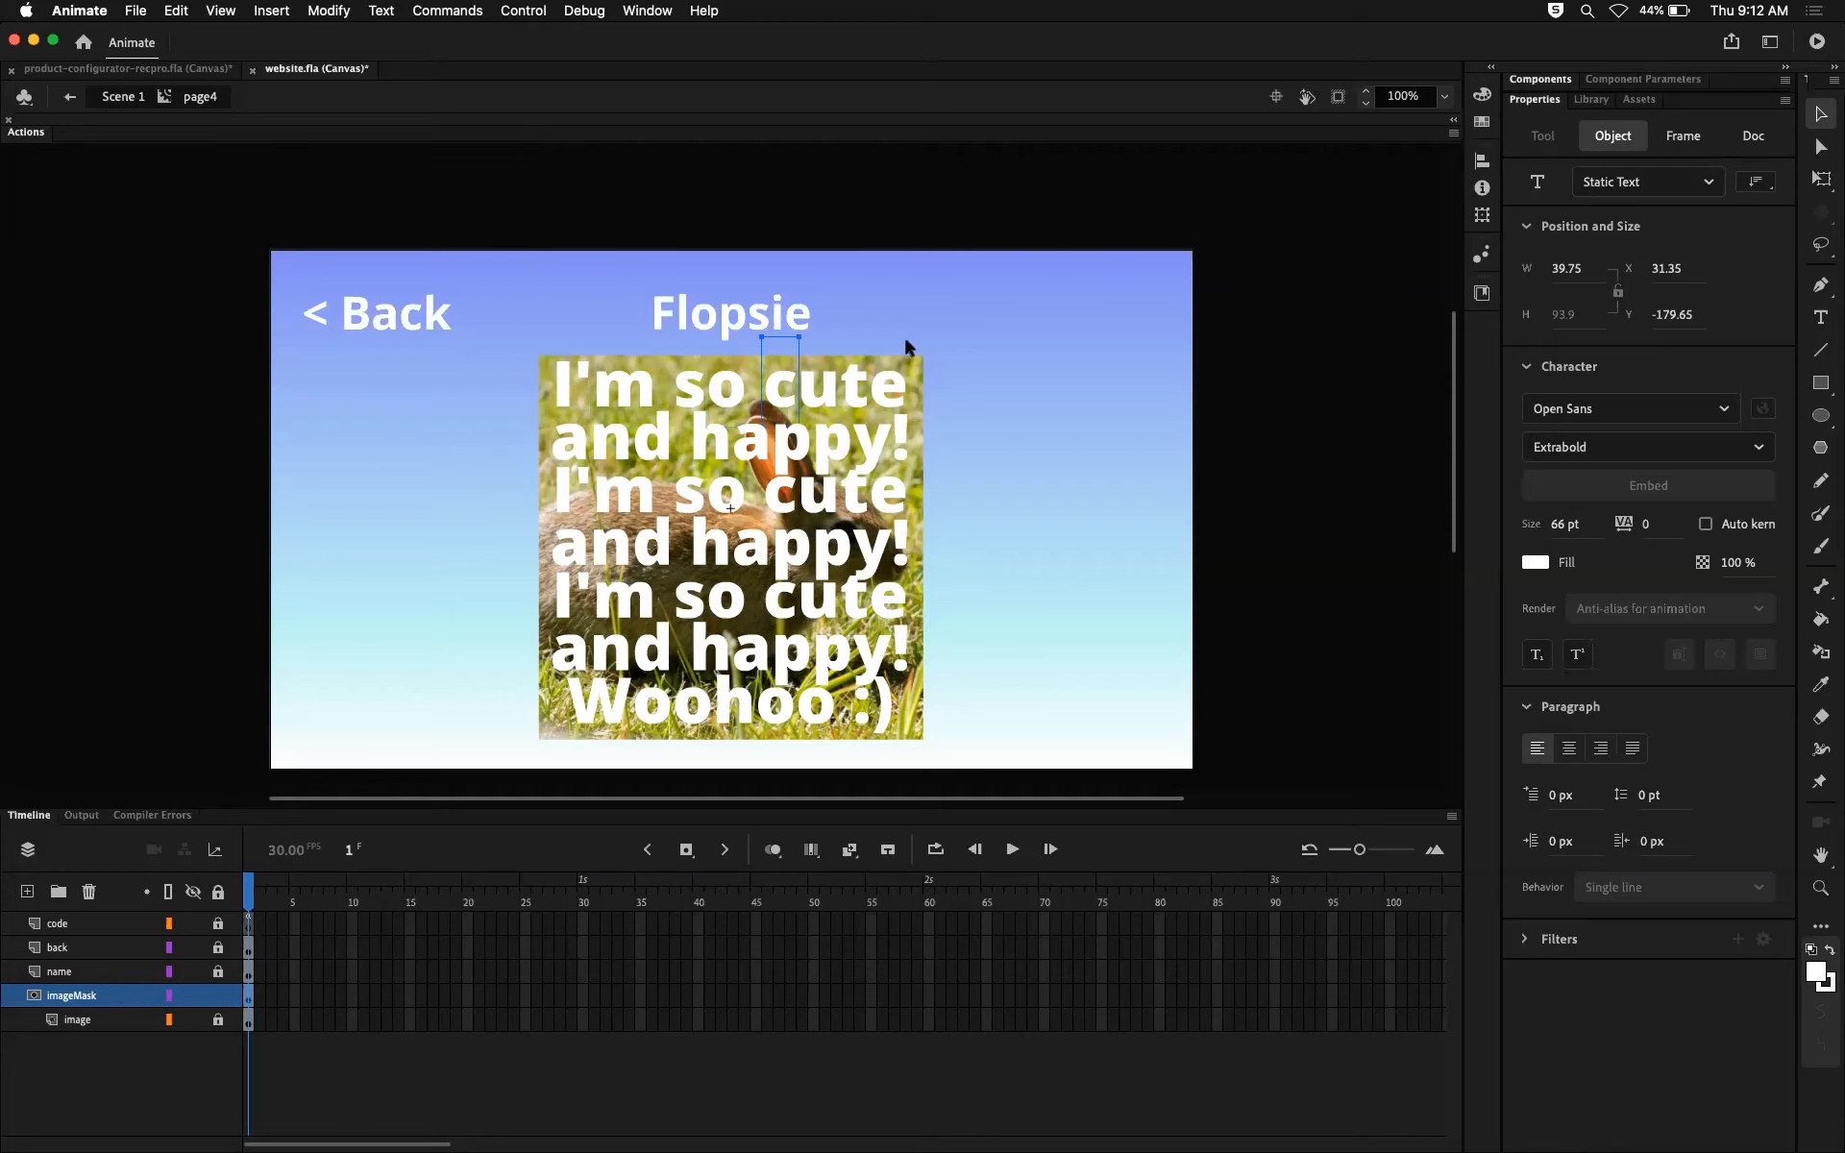
Step: Test the movie in the browser, view the Flopsie page, close the preview tab and return to Animate
key(super+Return)
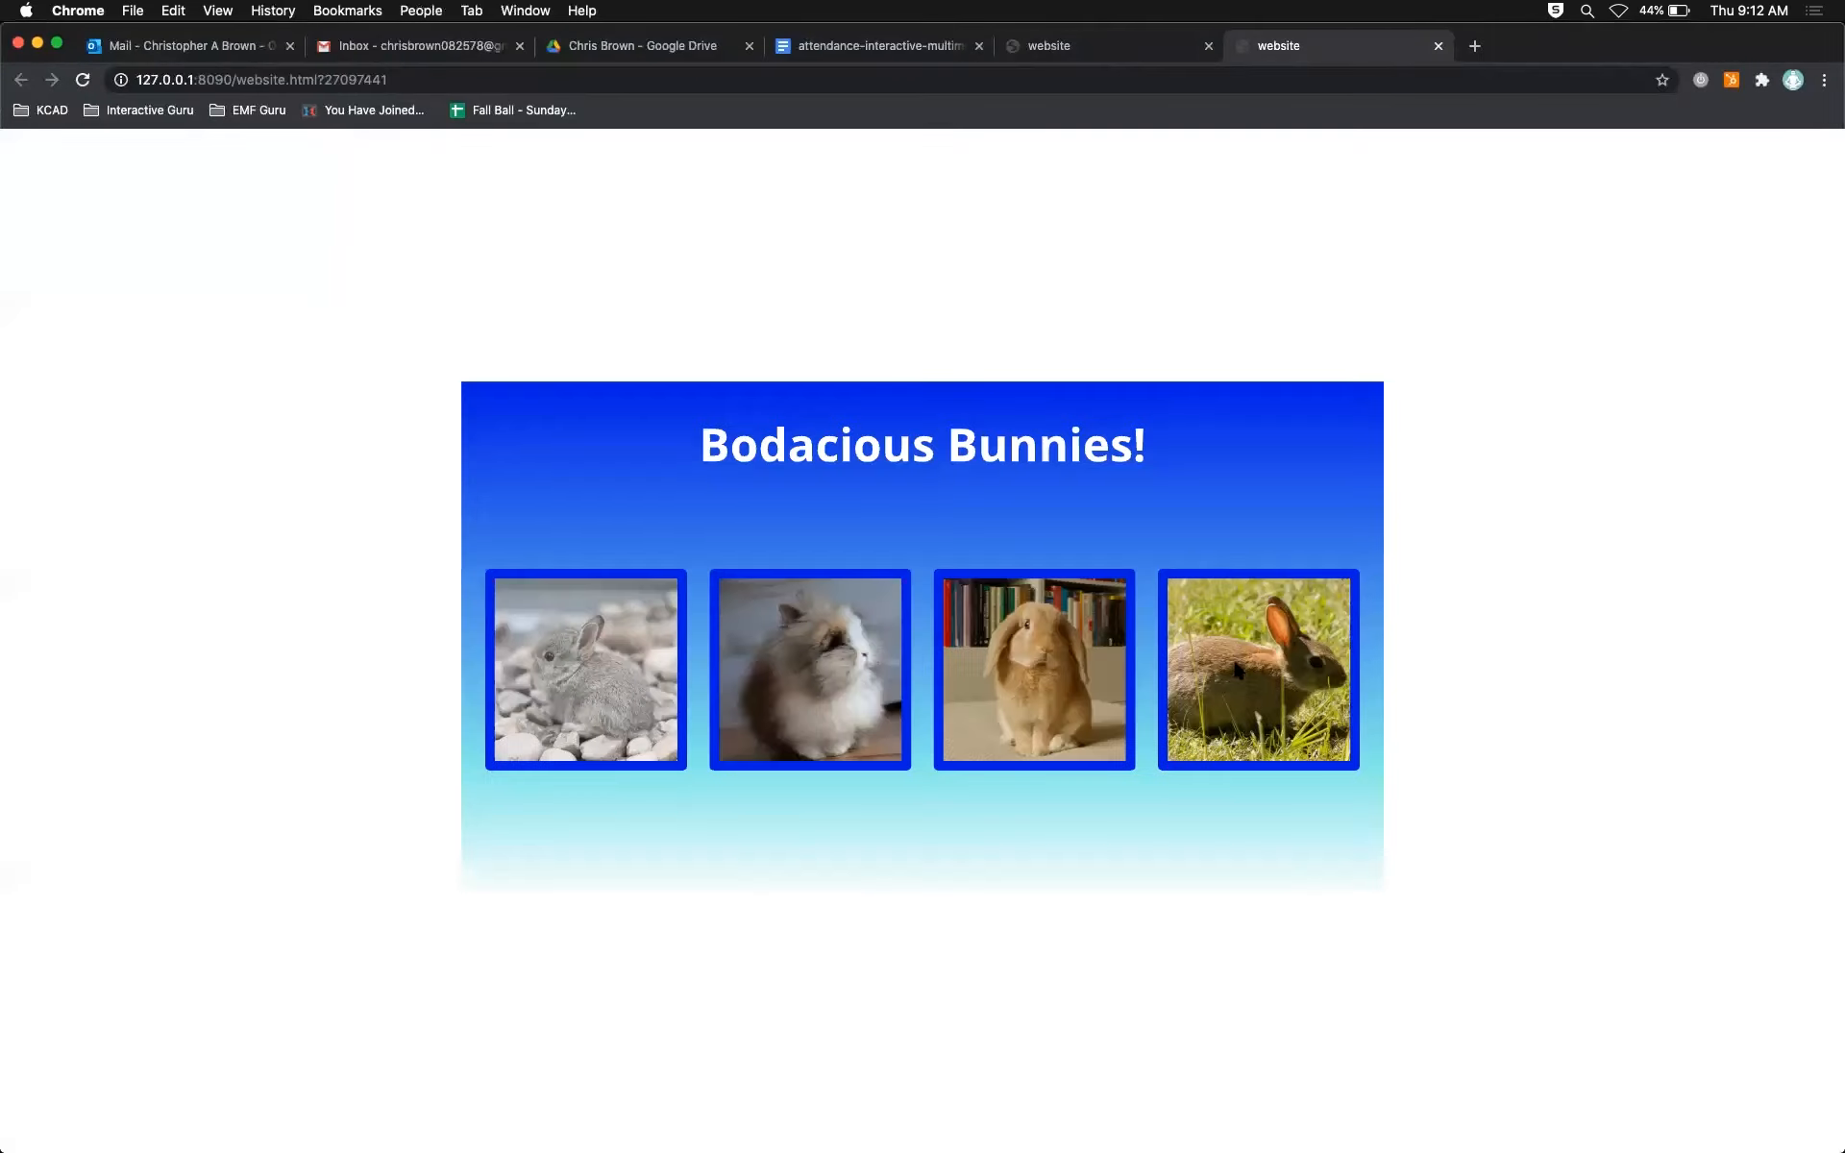
click(1238, 672)
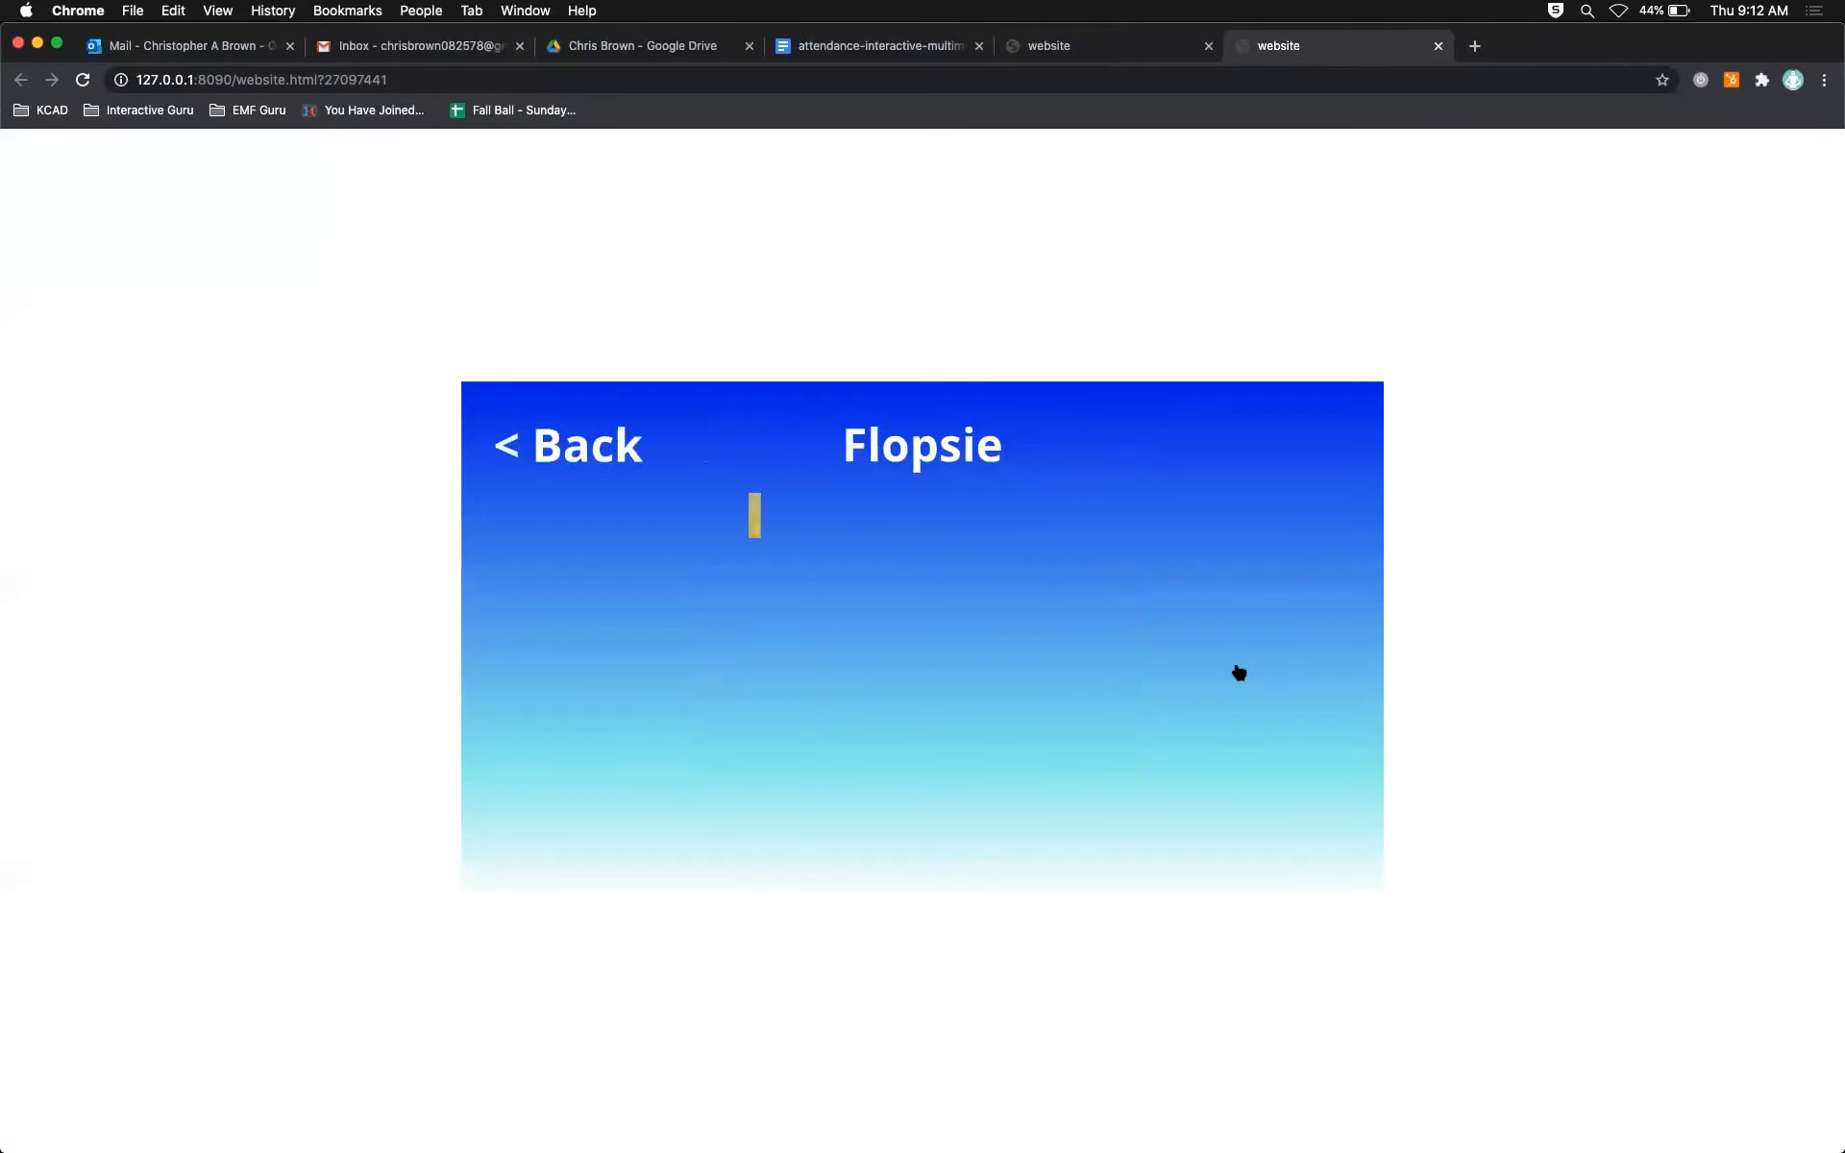
click(1439, 46)
key(super+Tab)
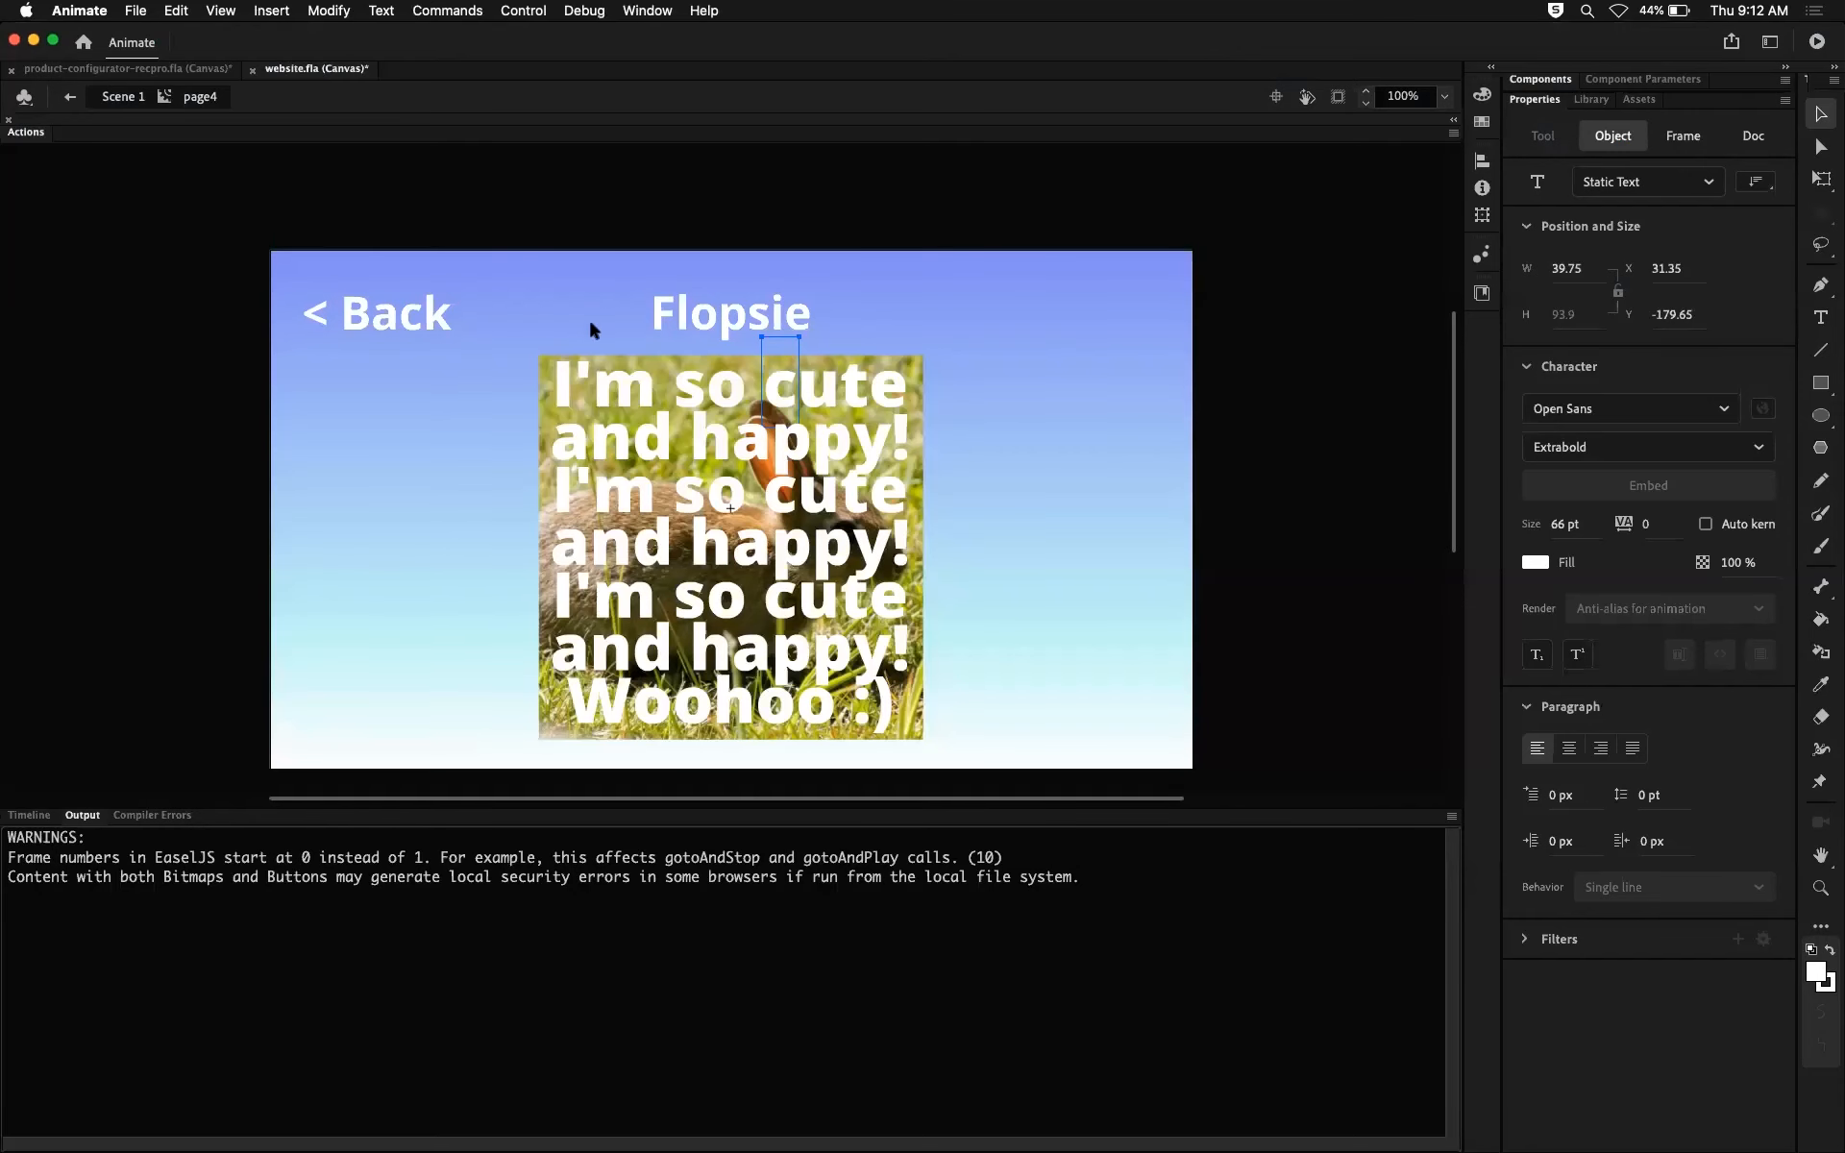
Step: Examine the separate letters of "I'm so" in the first mask text line, and deselect them
click(576, 408)
click(609, 391)
click(561, 377)
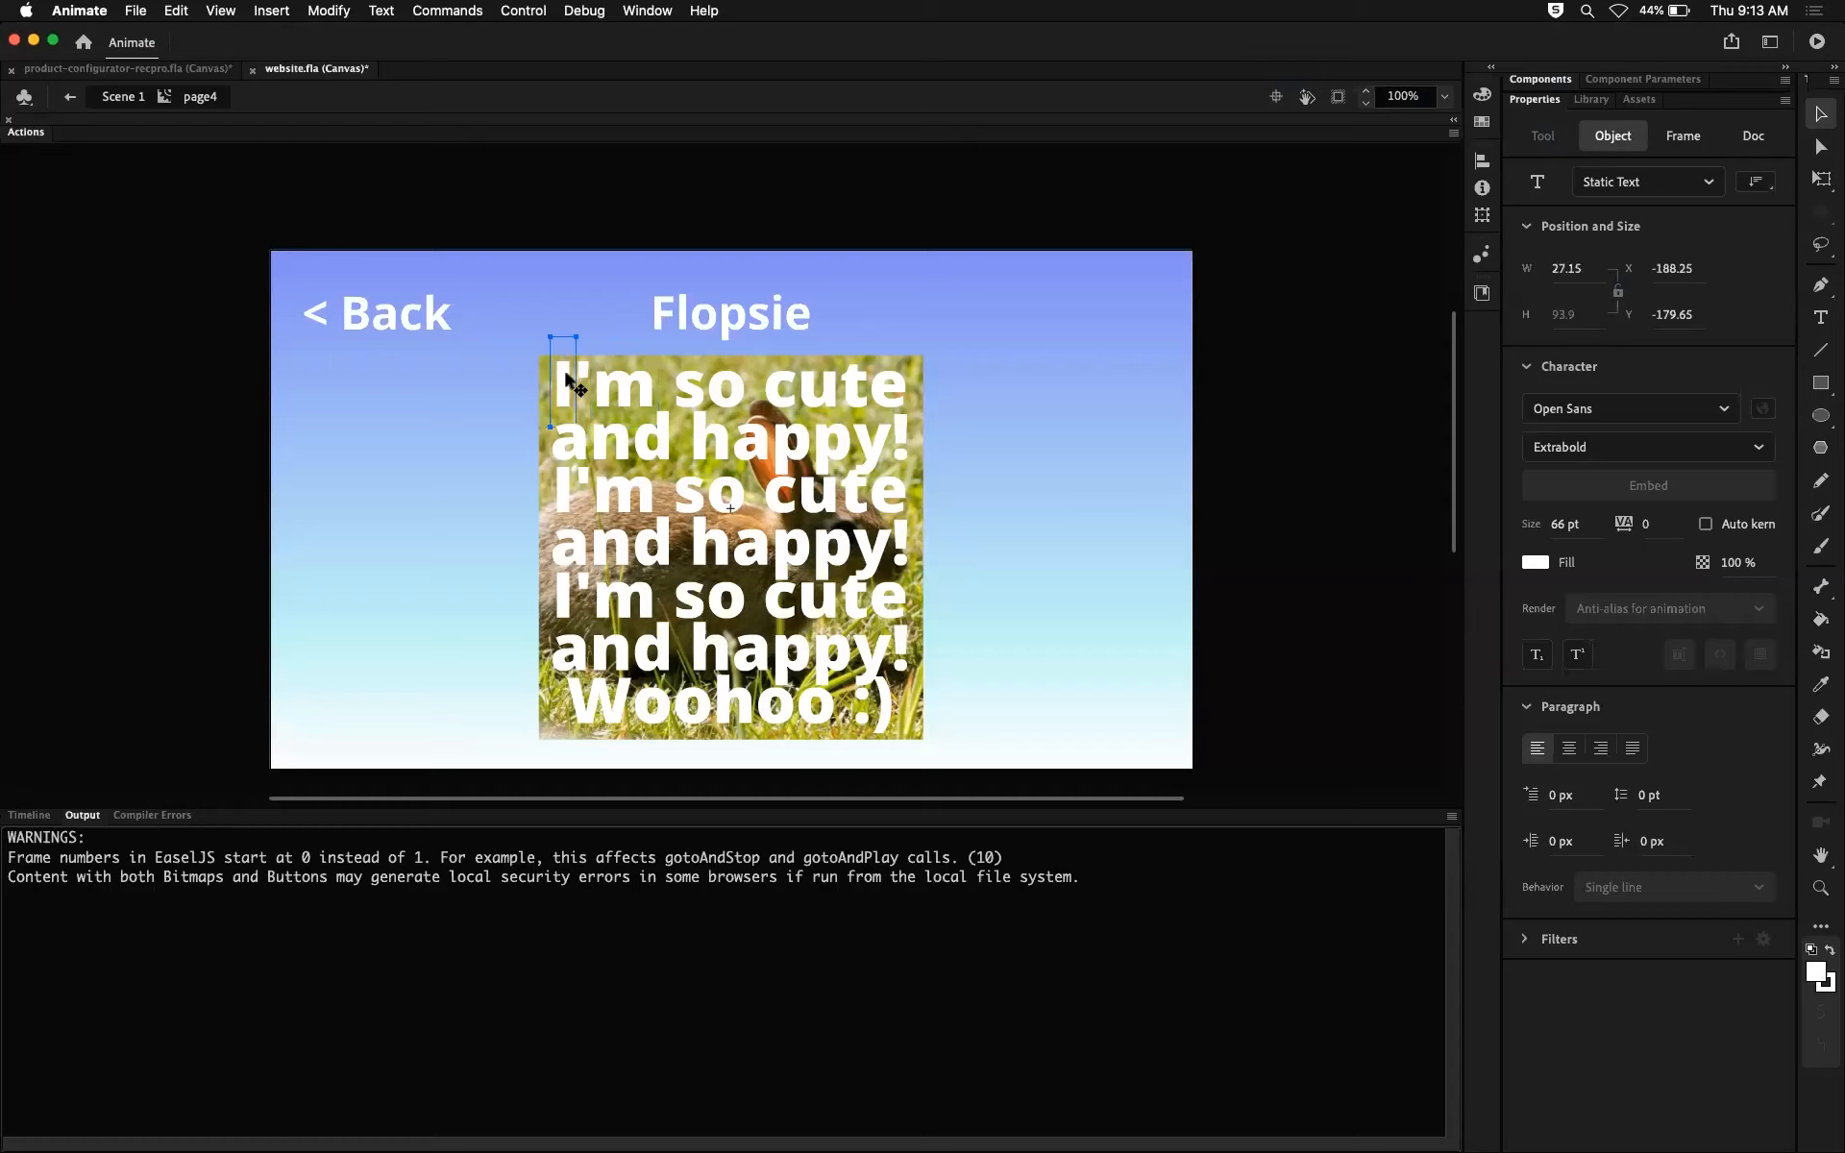
click(639, 394)
click(684, 396)
click(728, 394)
click(575, 408)
click(583, 376)
click(645, 385)
click(697, 389)
click(724, 386)
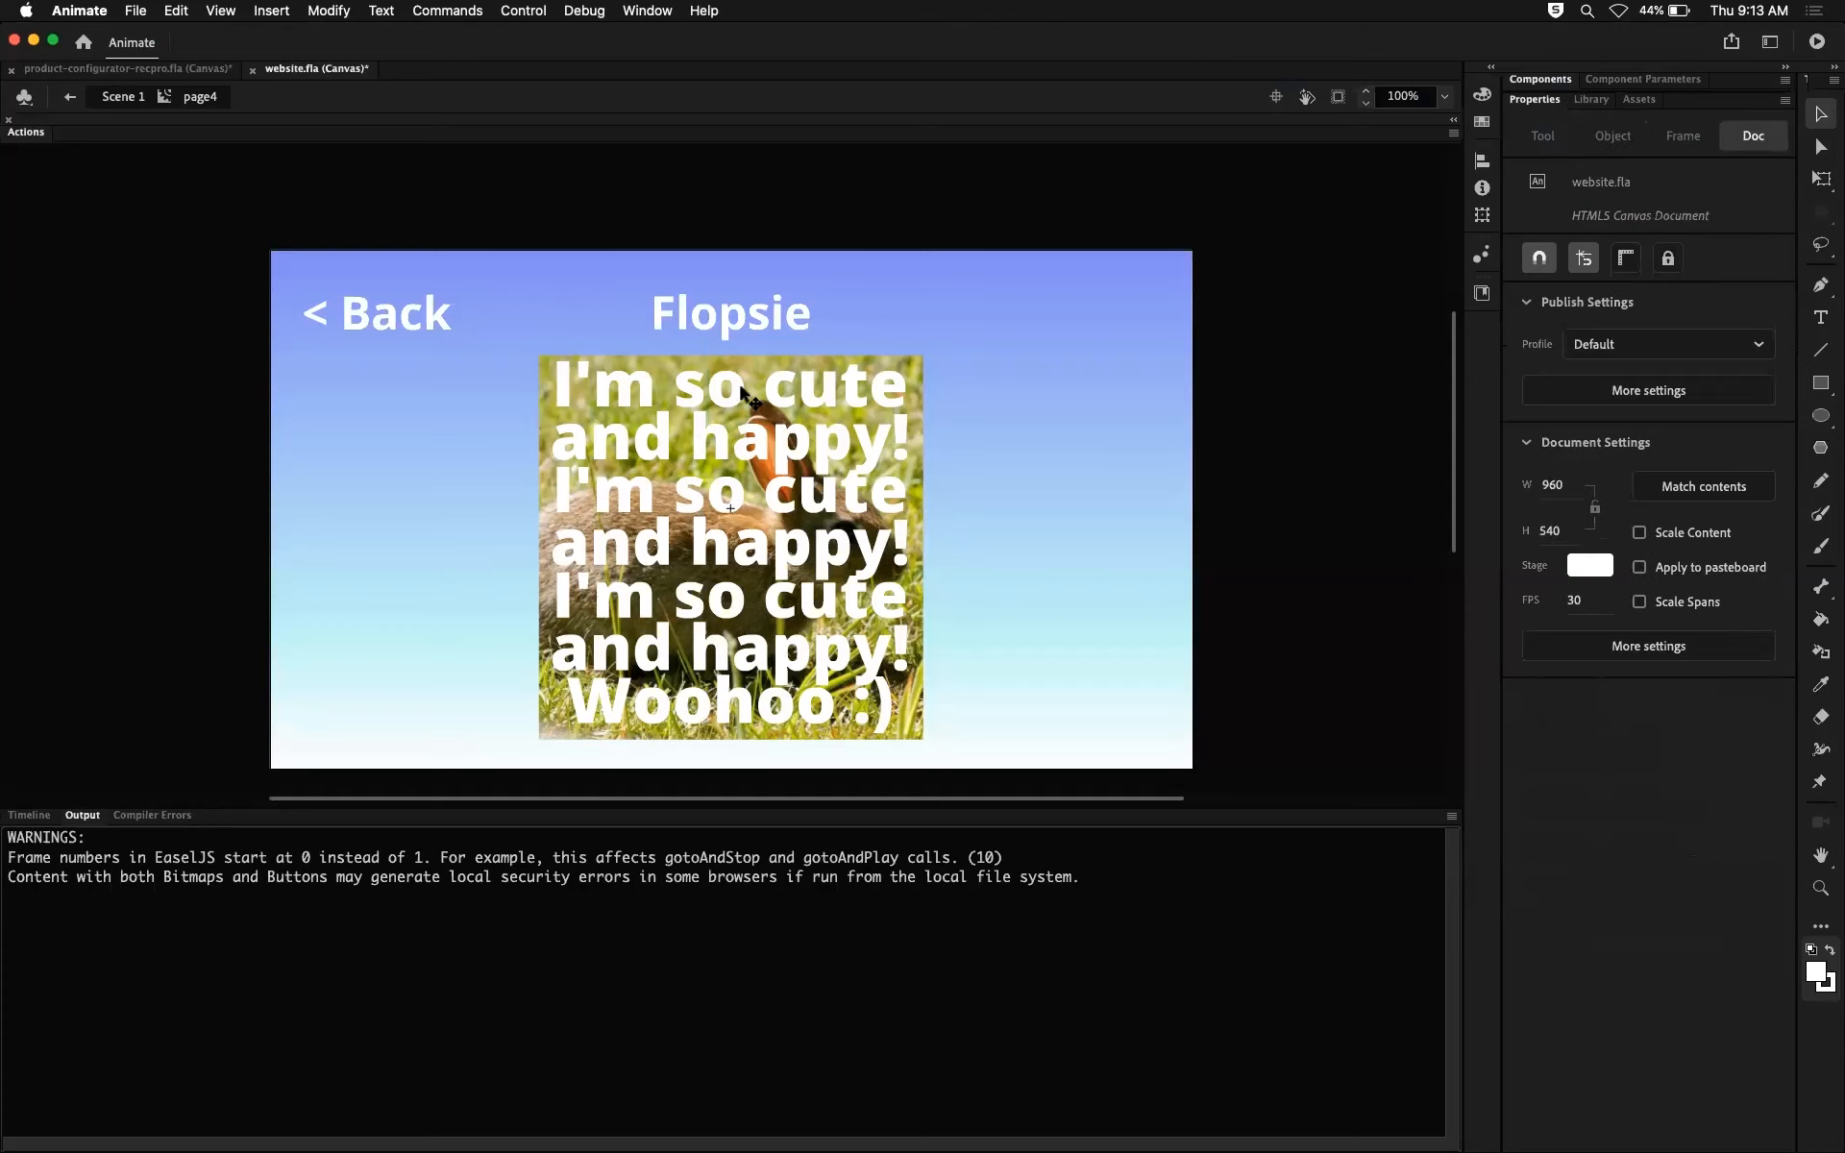
click(740, 387)
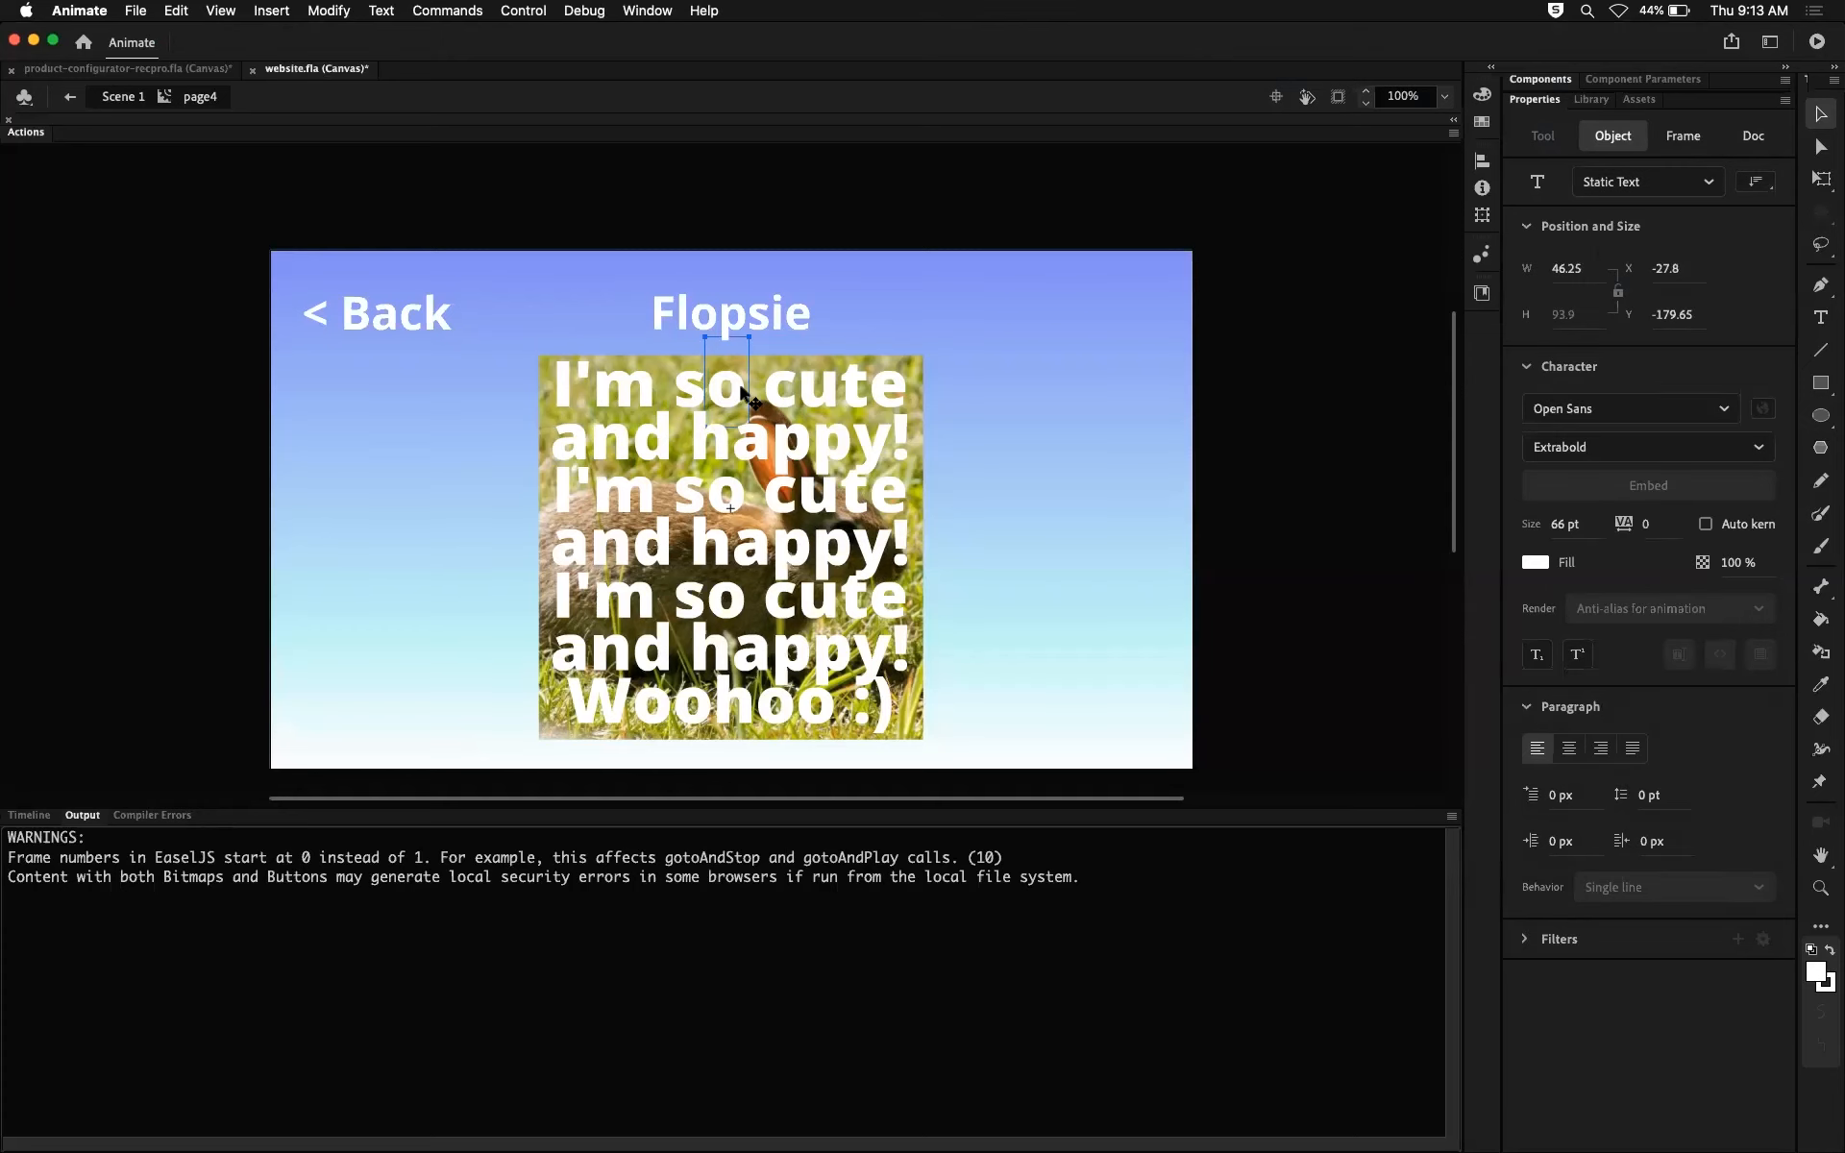
click(981, 324)
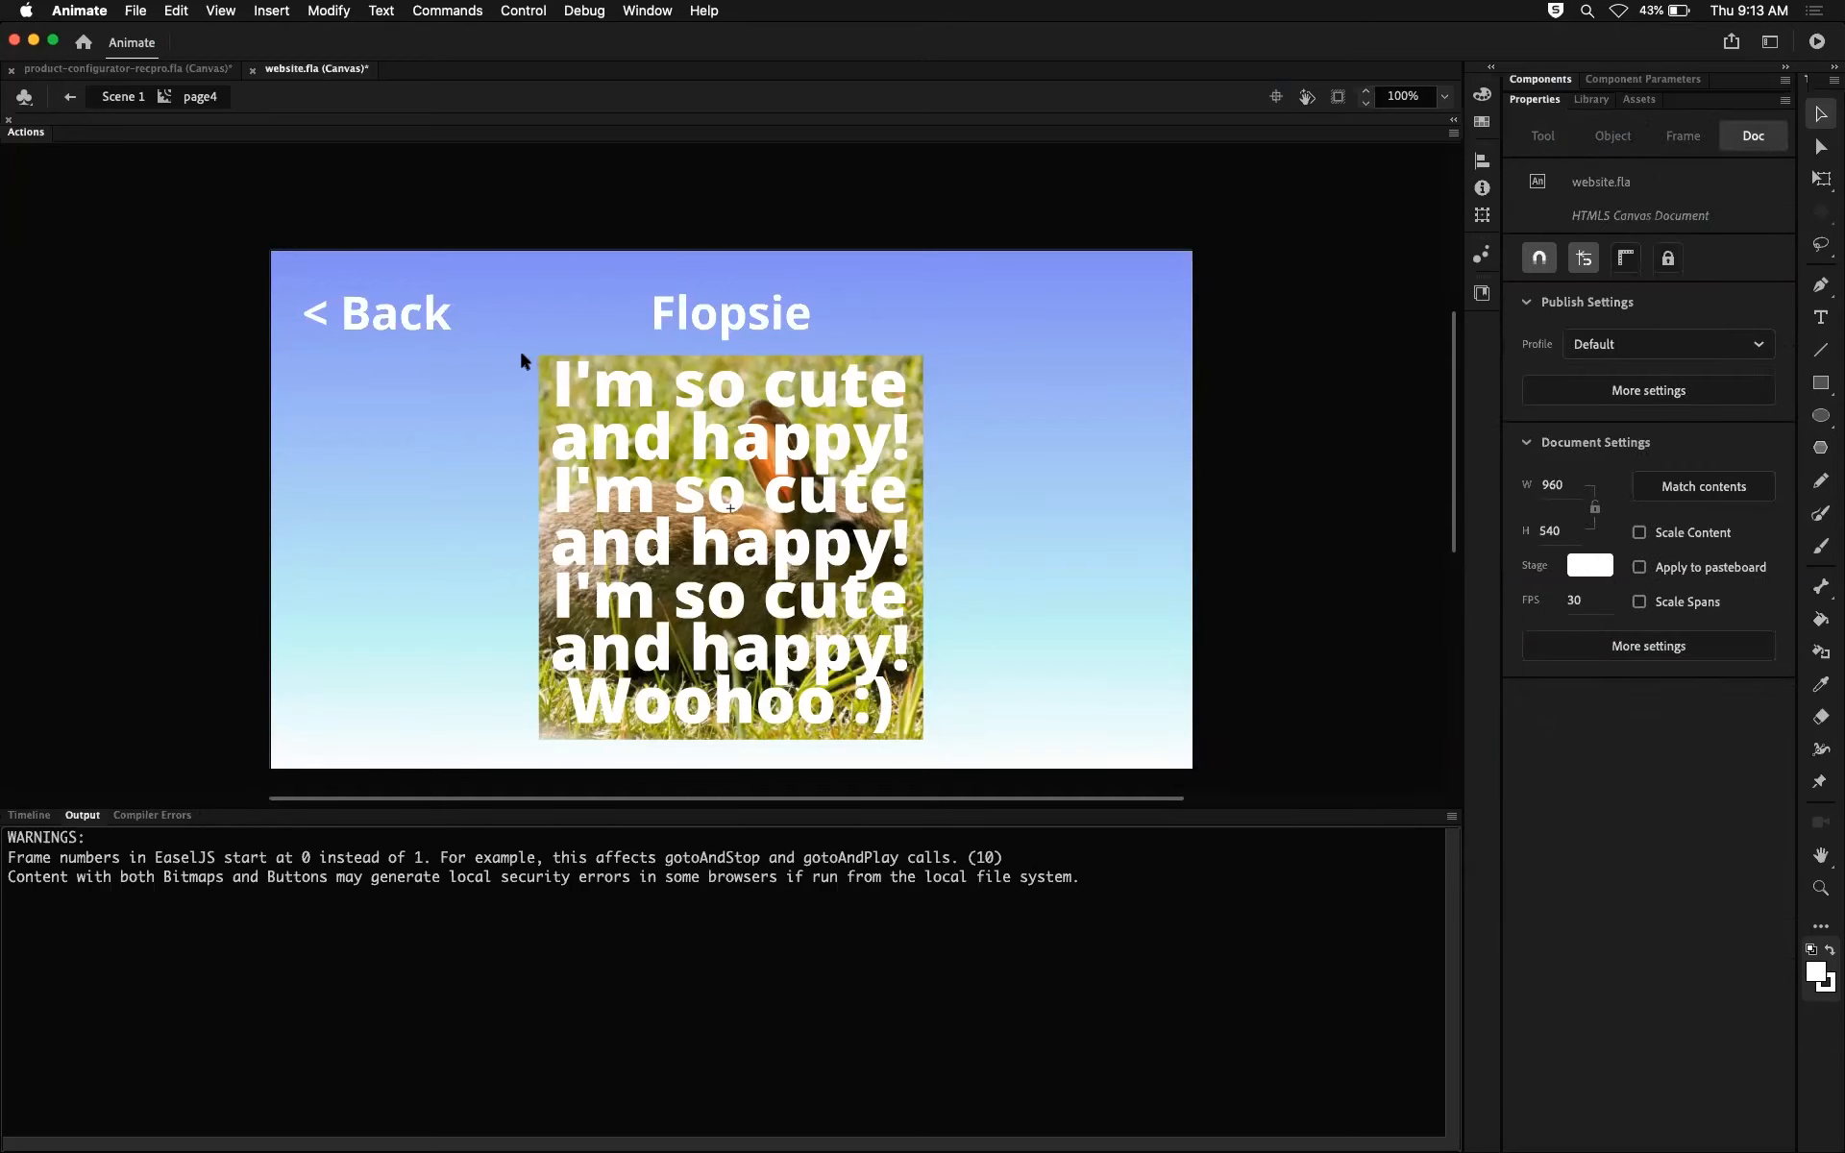
Step: Bring back the timeline, select all the mask letters over the photo, and break them apart into shapes
click(35, 816)
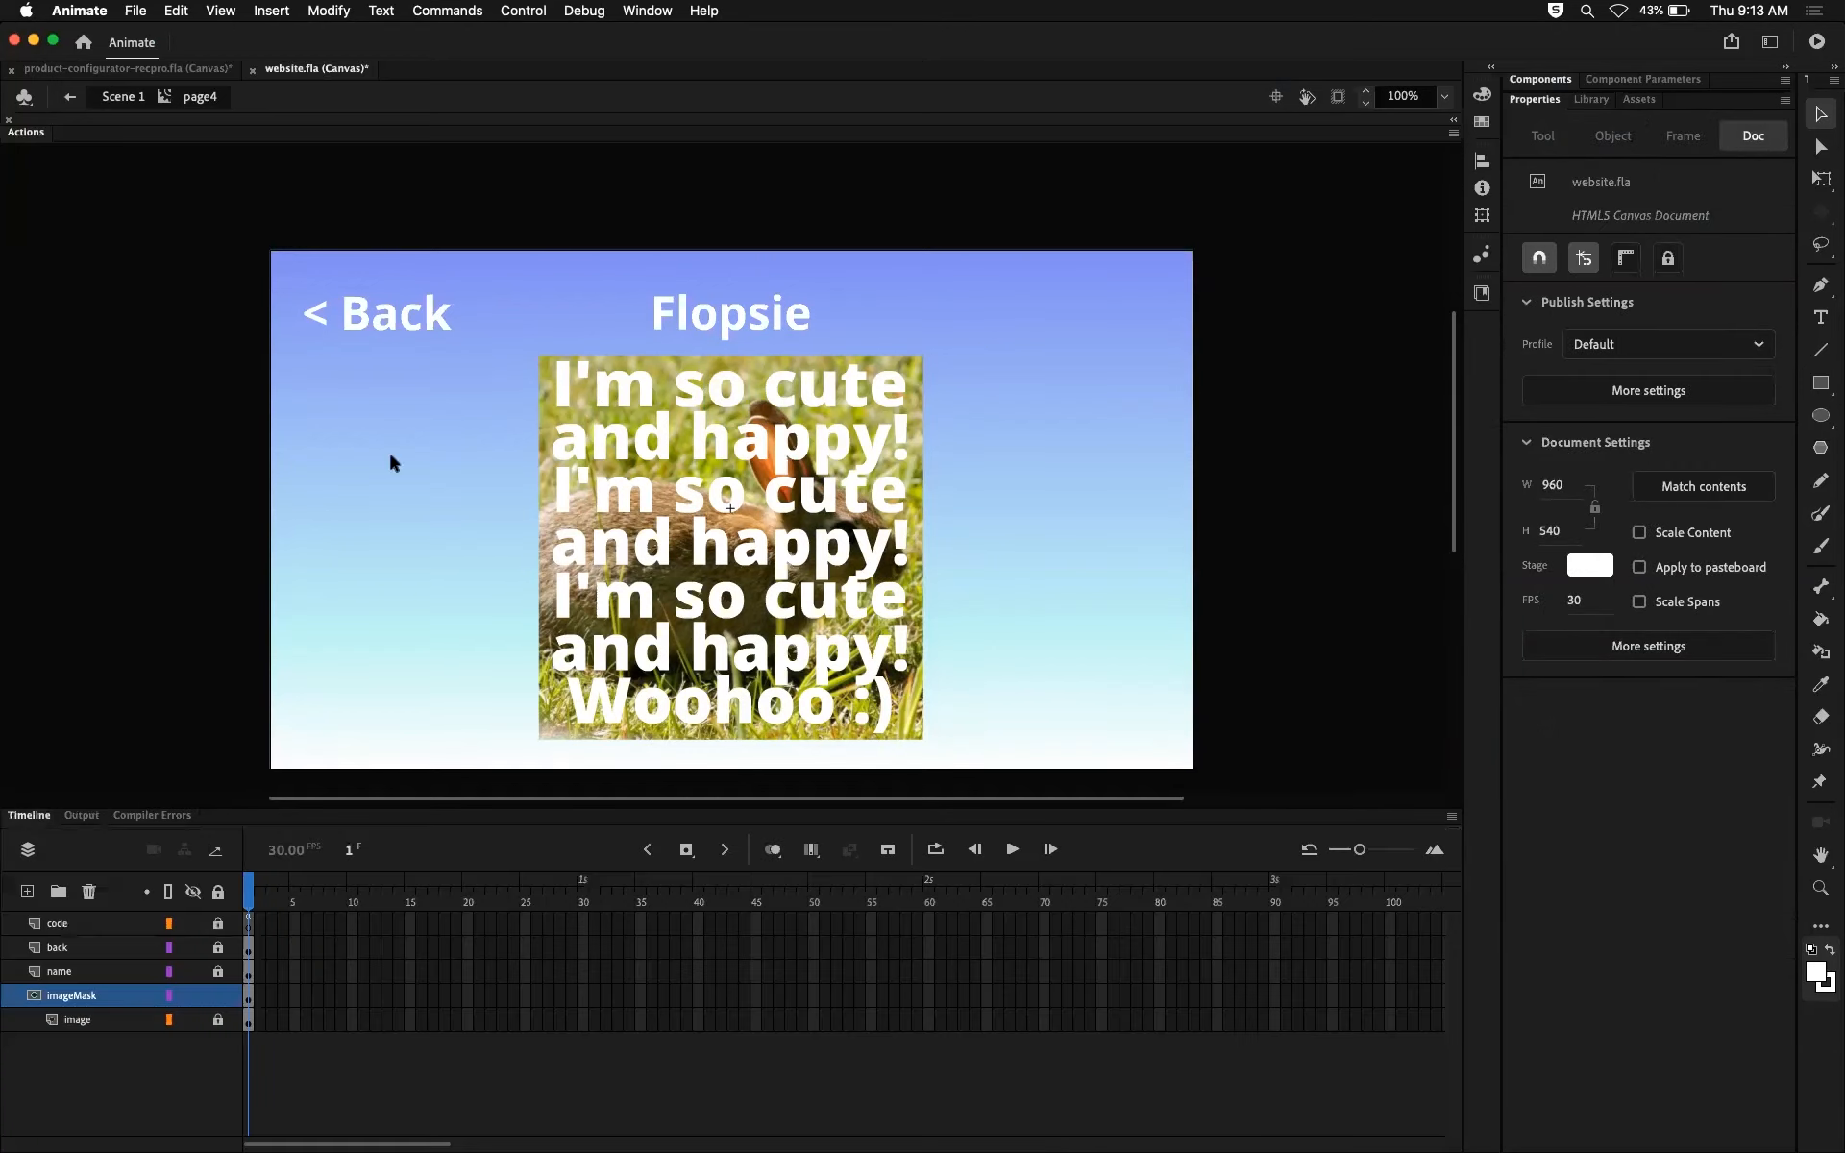
drag(527, 364, 988, 752)
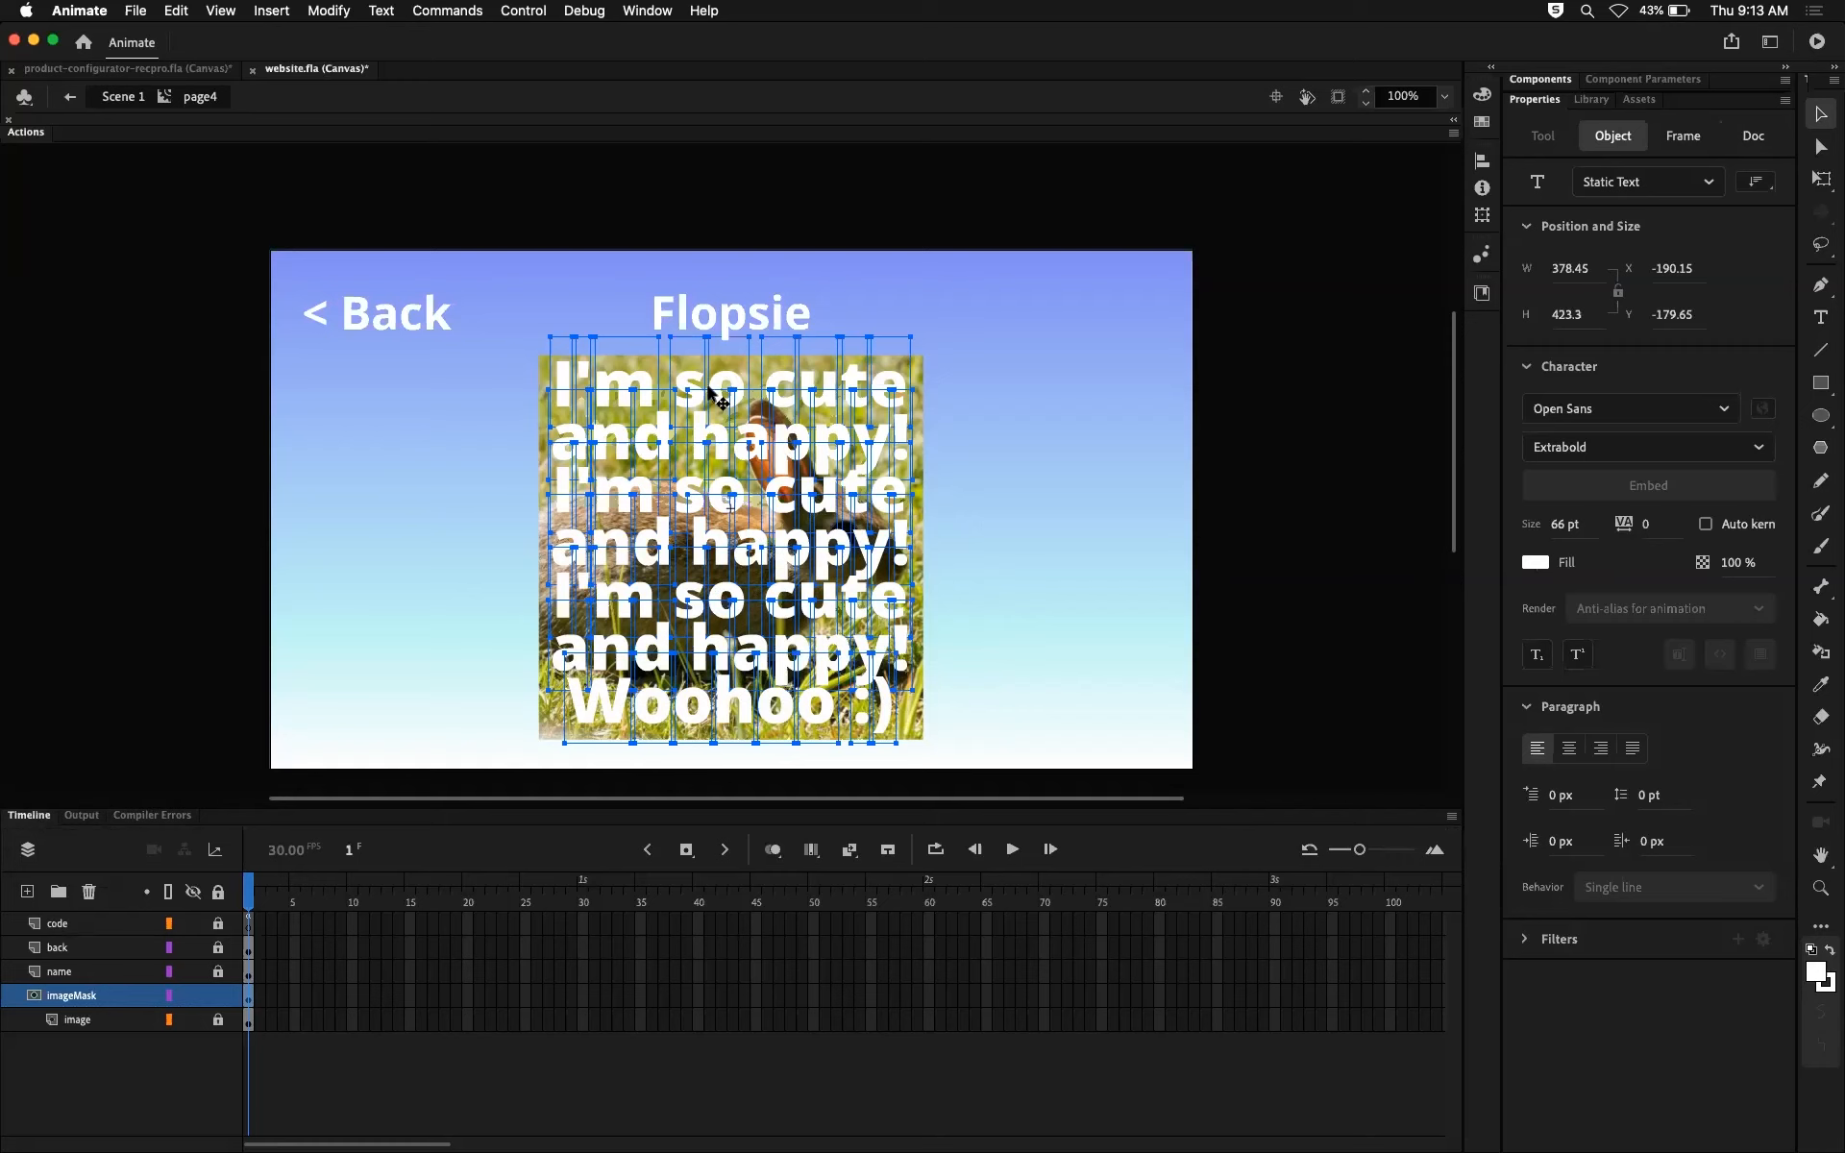
click(324, 11)
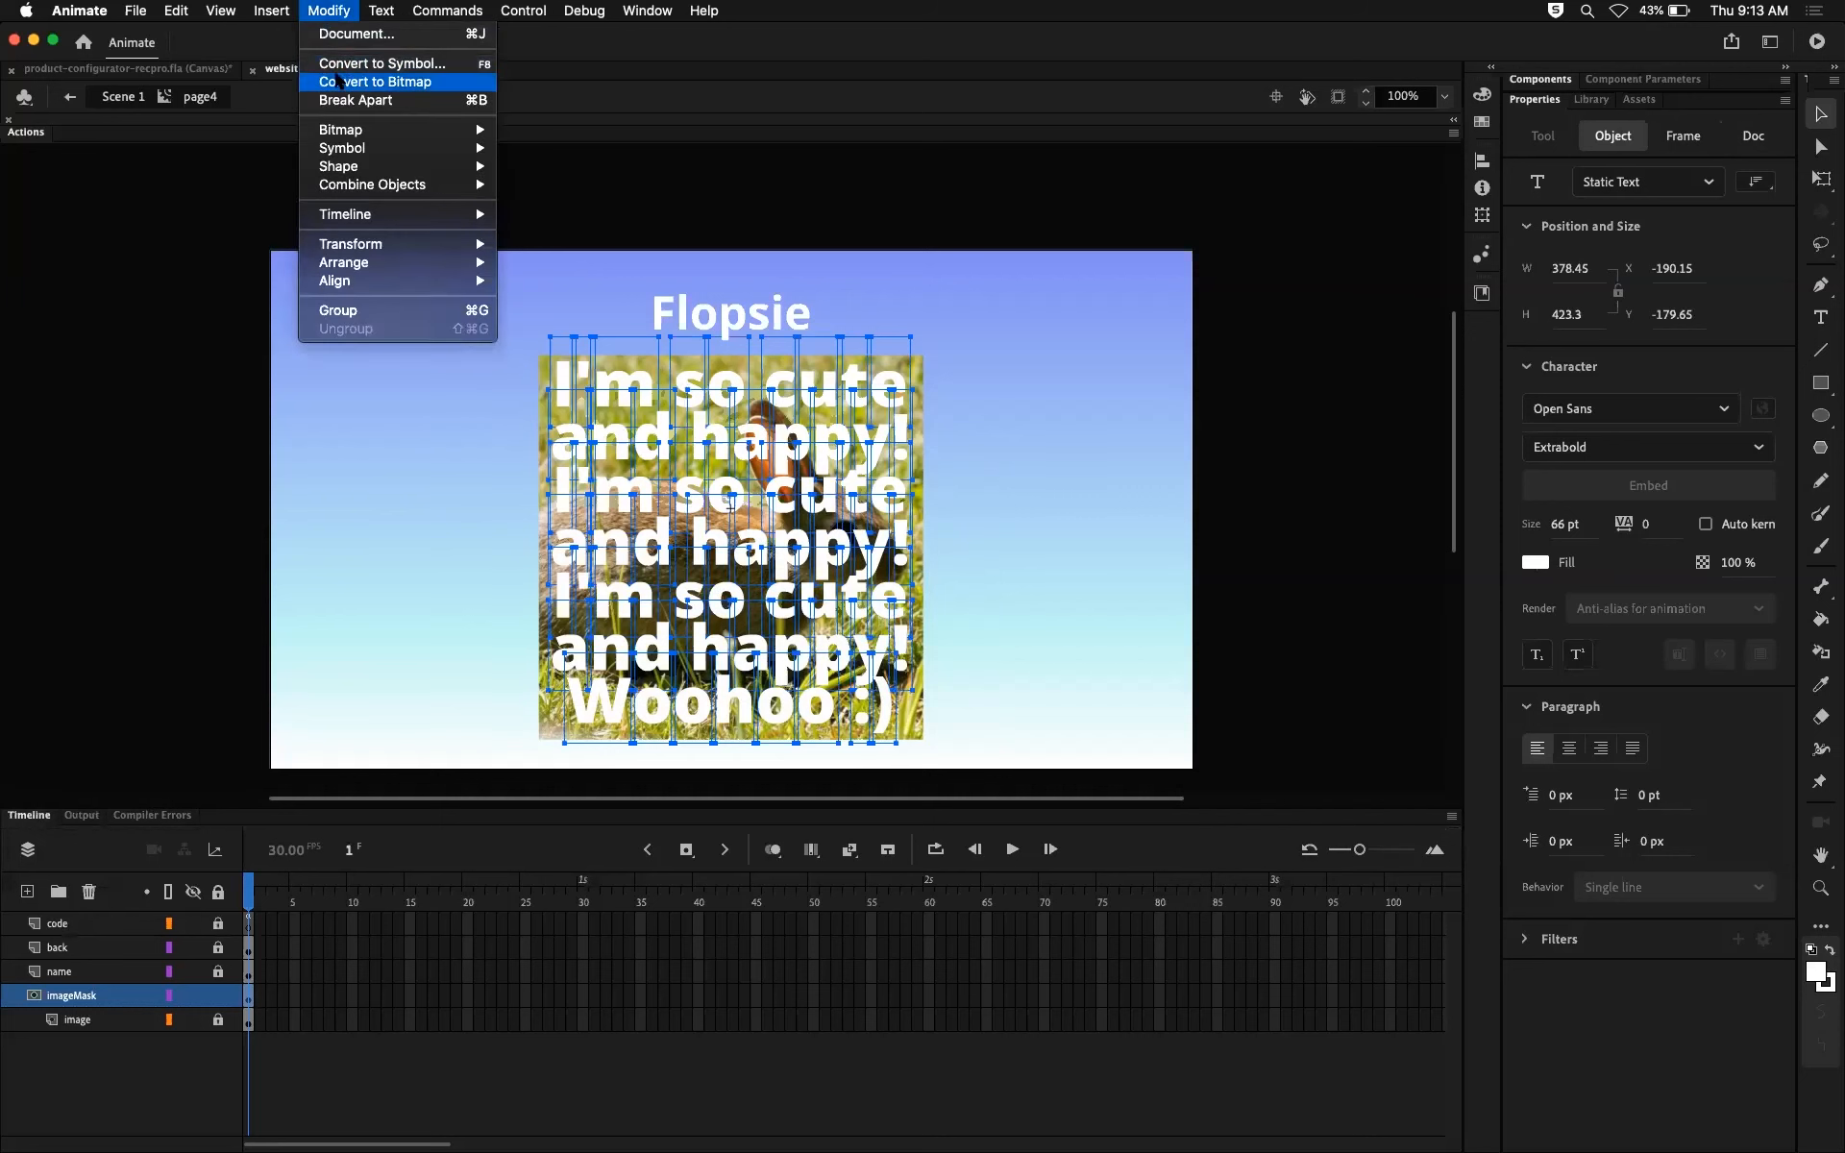
click(351, 101)
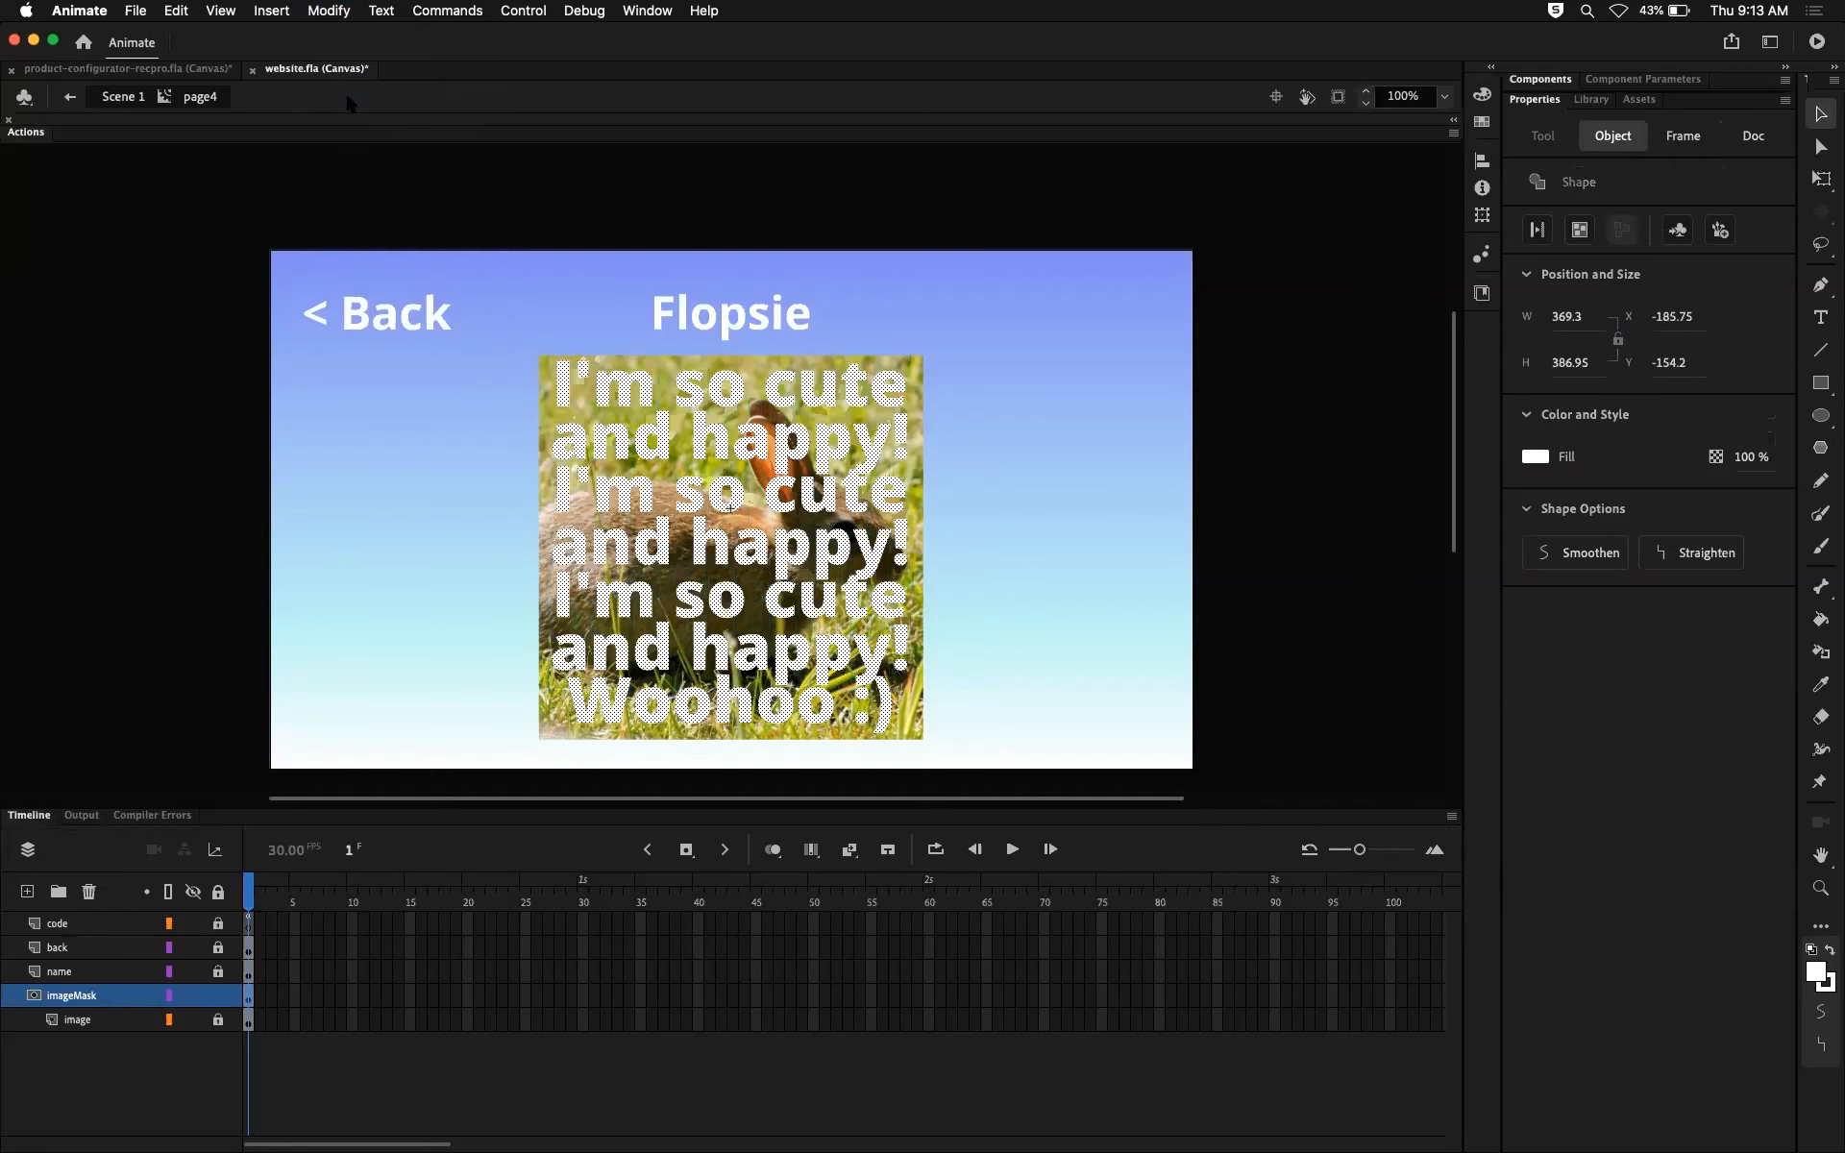
Step: Try moving a piece of the last "e" in the first mask line off the photo, undo the move, and deselect
click(963, 298)
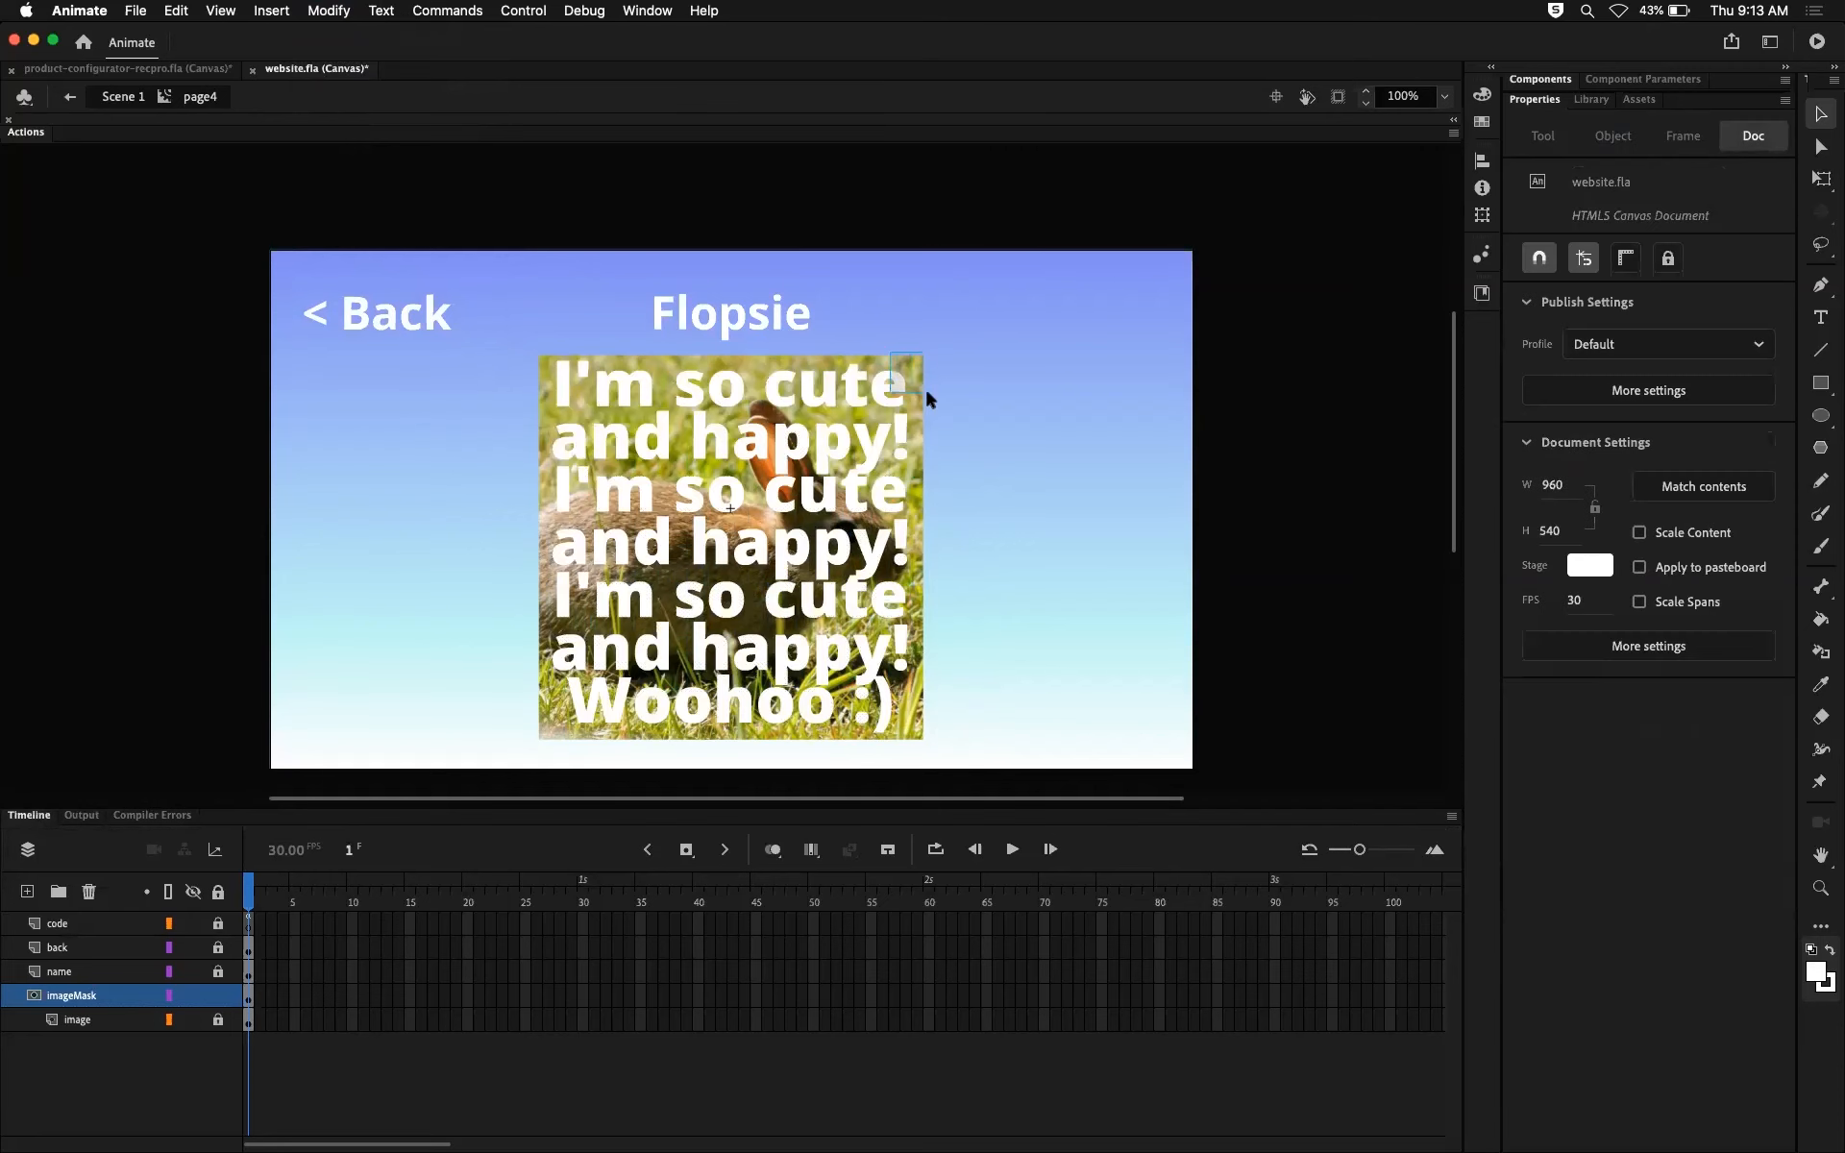
click(907, 378)
drag(907, 378, 967, 343)
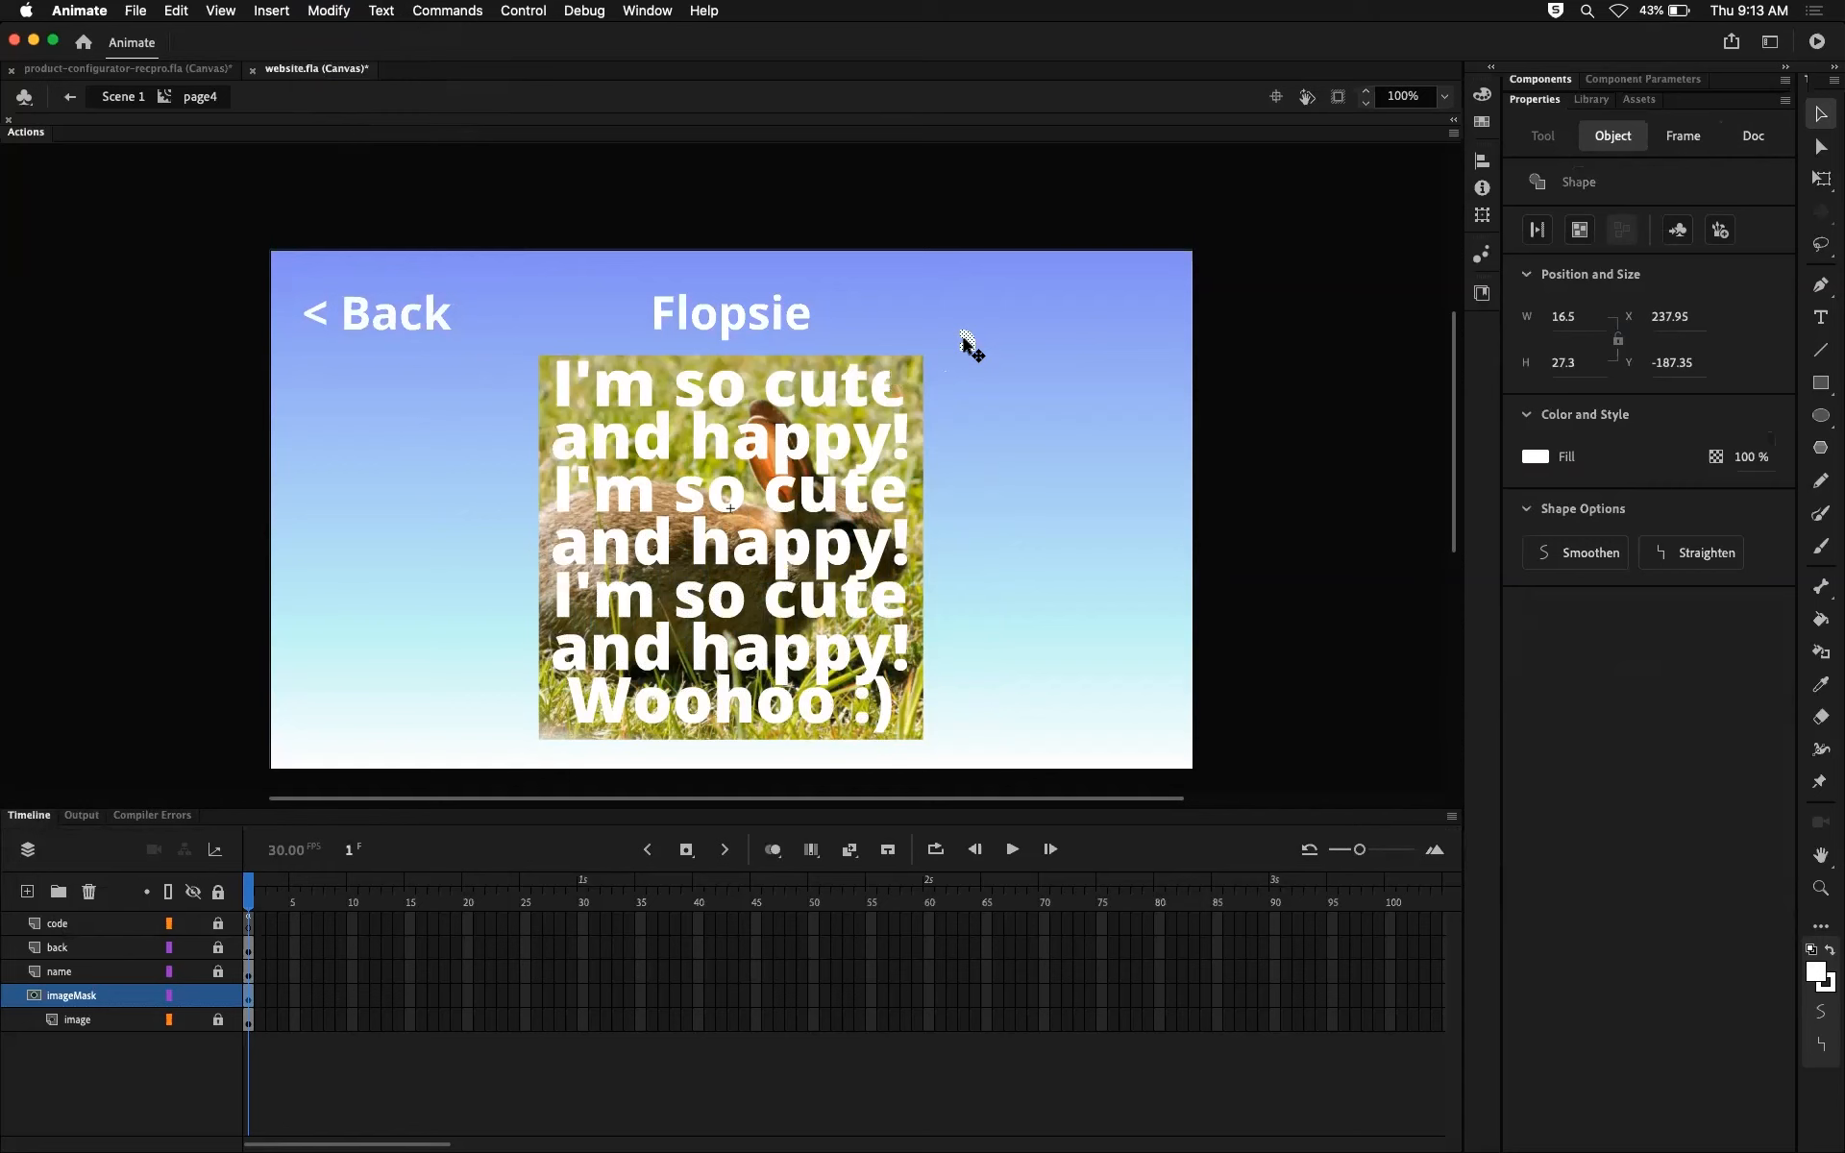
key(super+z)
click(1069, 411)
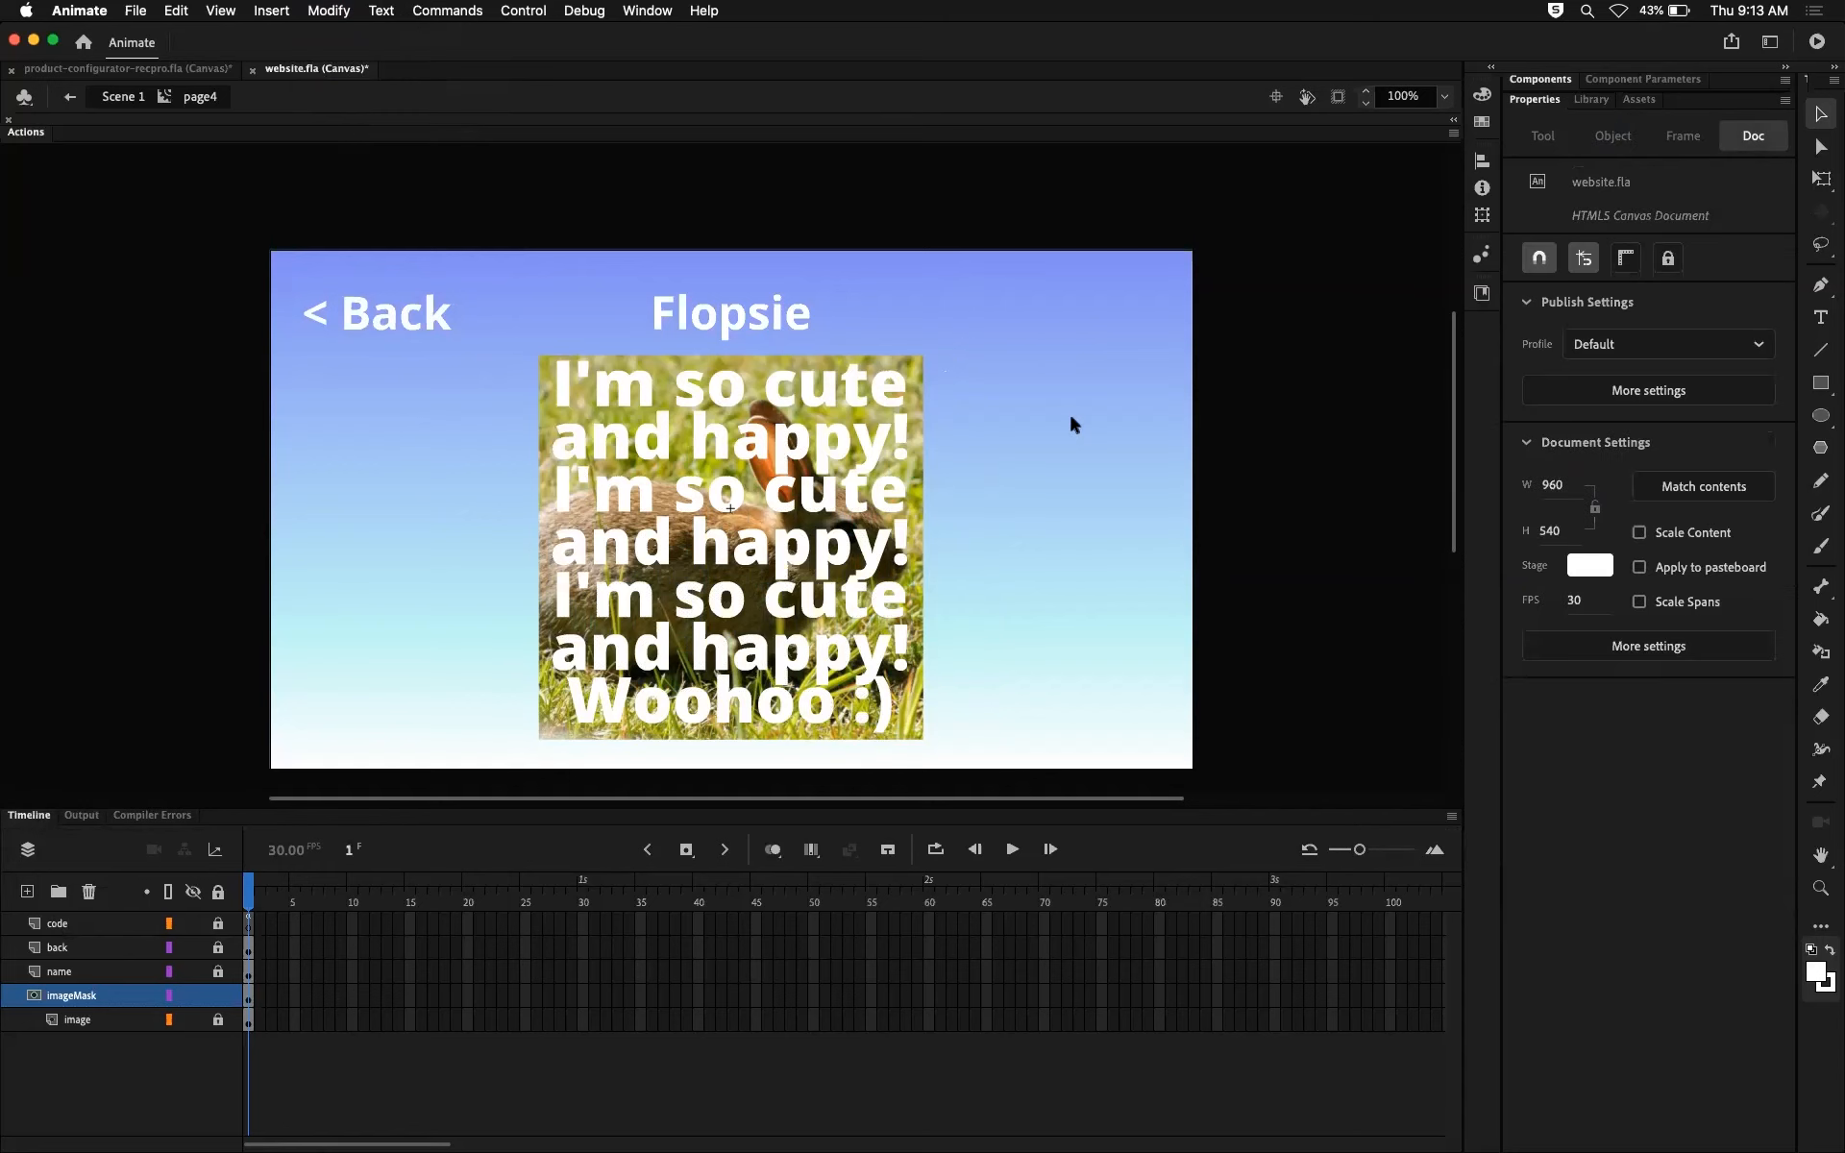
Step: Lock the imageMask layer, test the movie in the browser, and open the Flopsie page
click(219, 995)
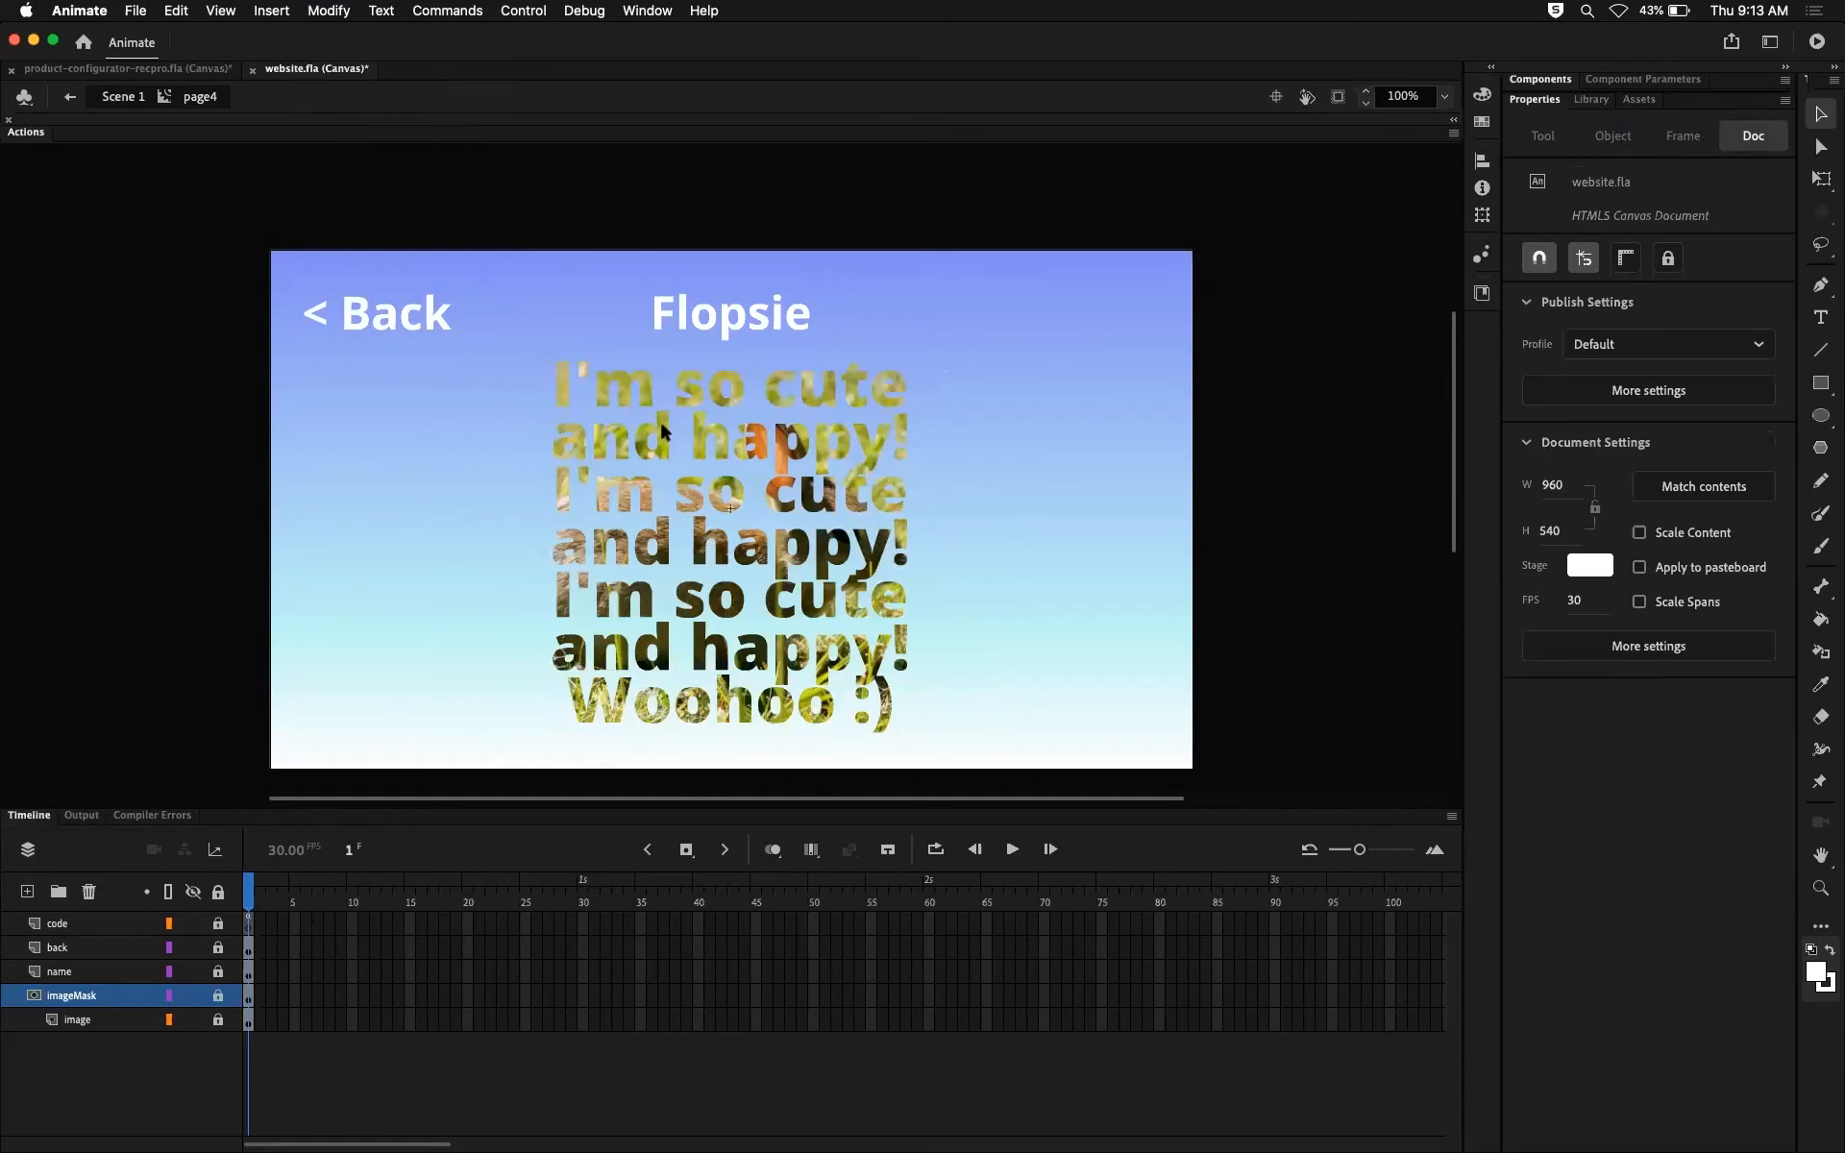
key(super+Return)
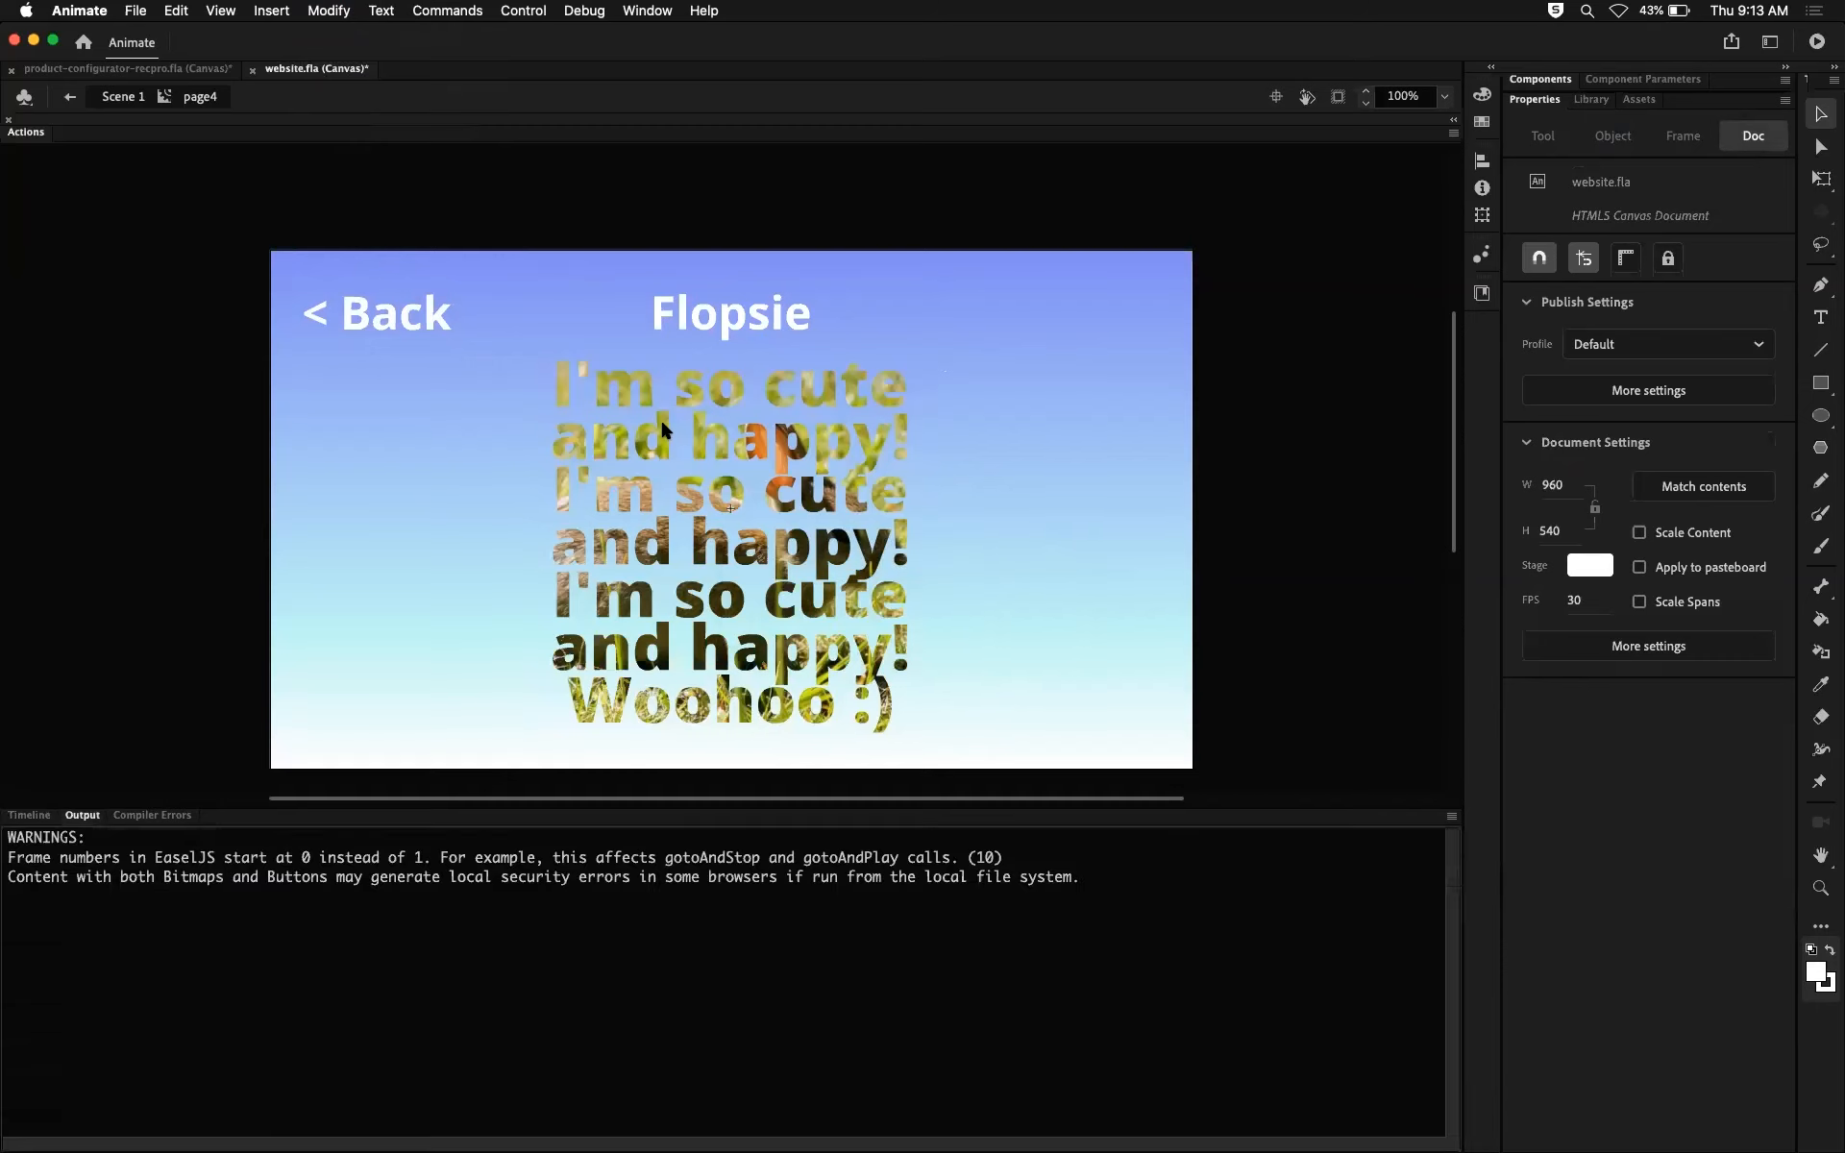
click(1196, 695)
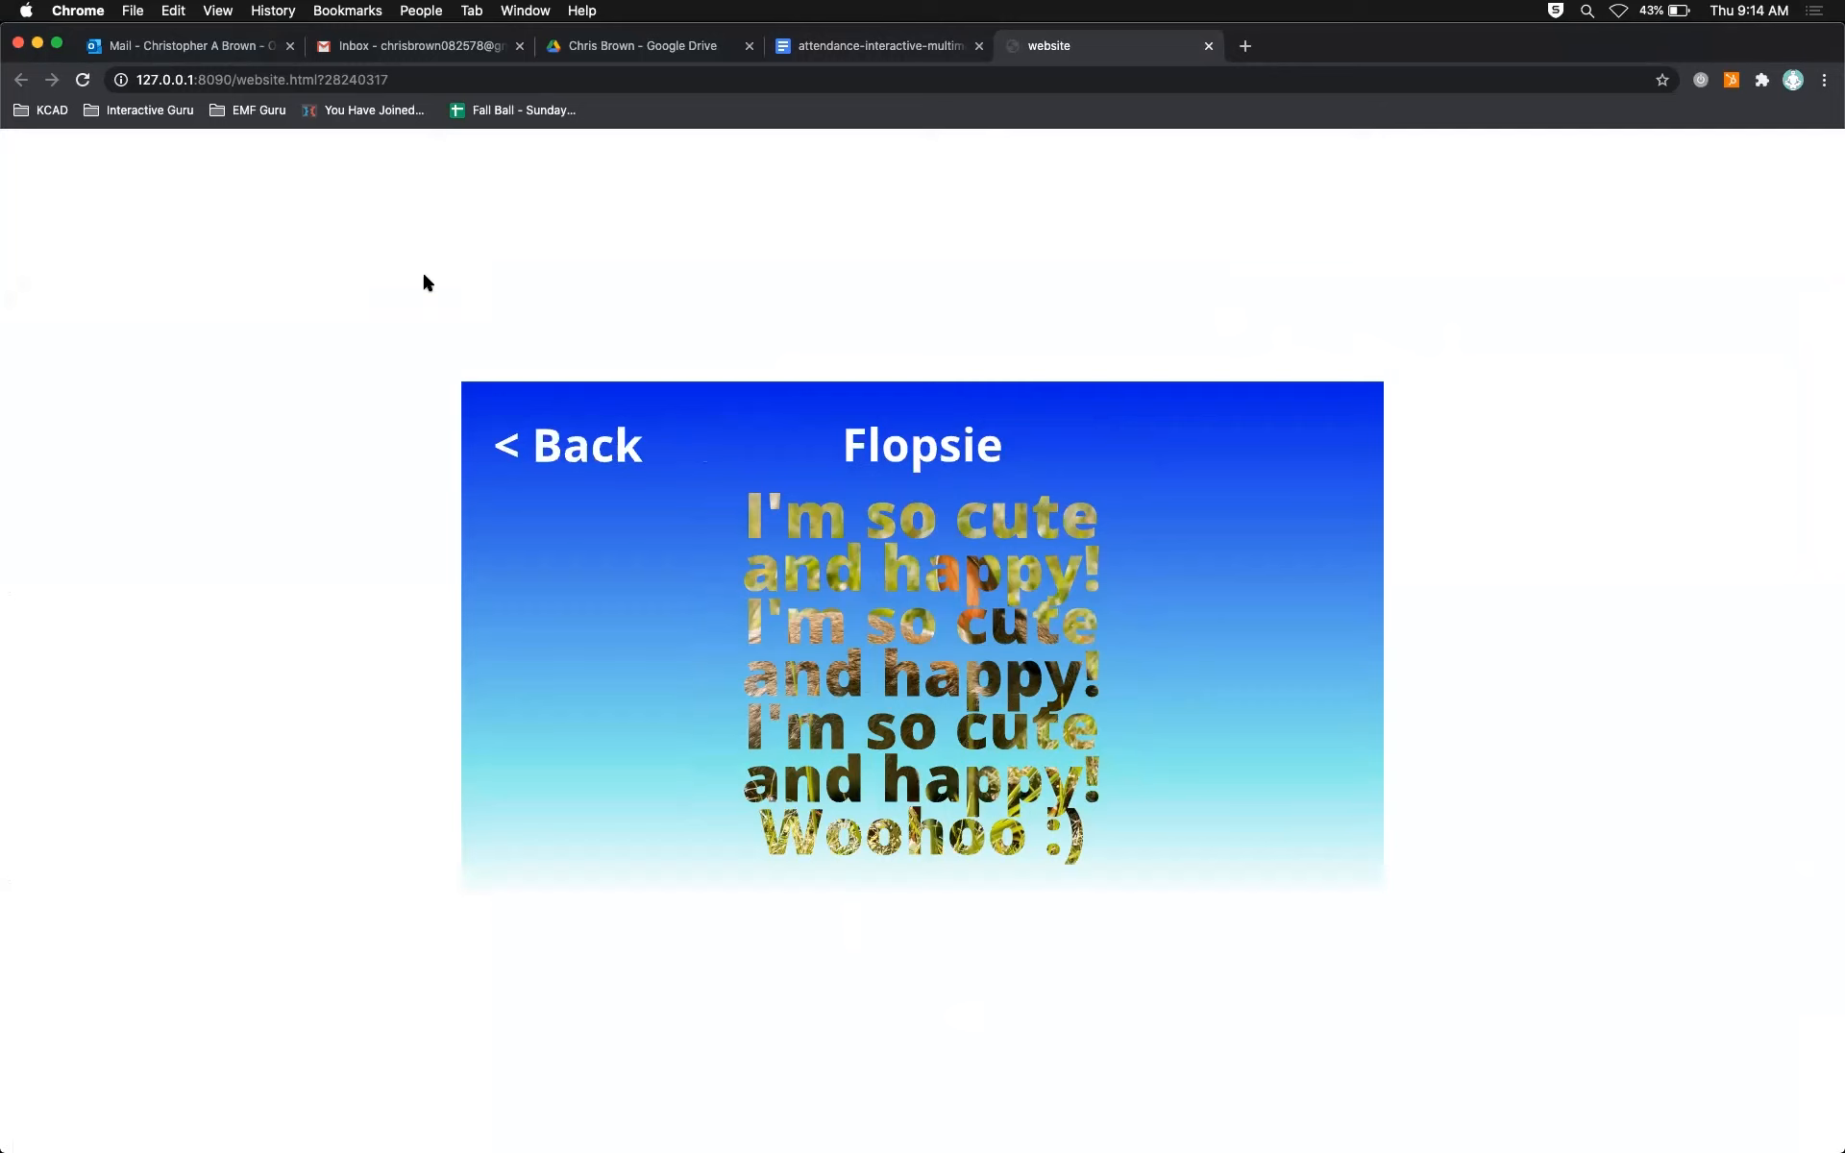
Step: Check the masks on the Muffin, Frodo, Marvin and Flopsie pages in the browser, returning to the home page after each
click(589, 434)
click(1028, 635)
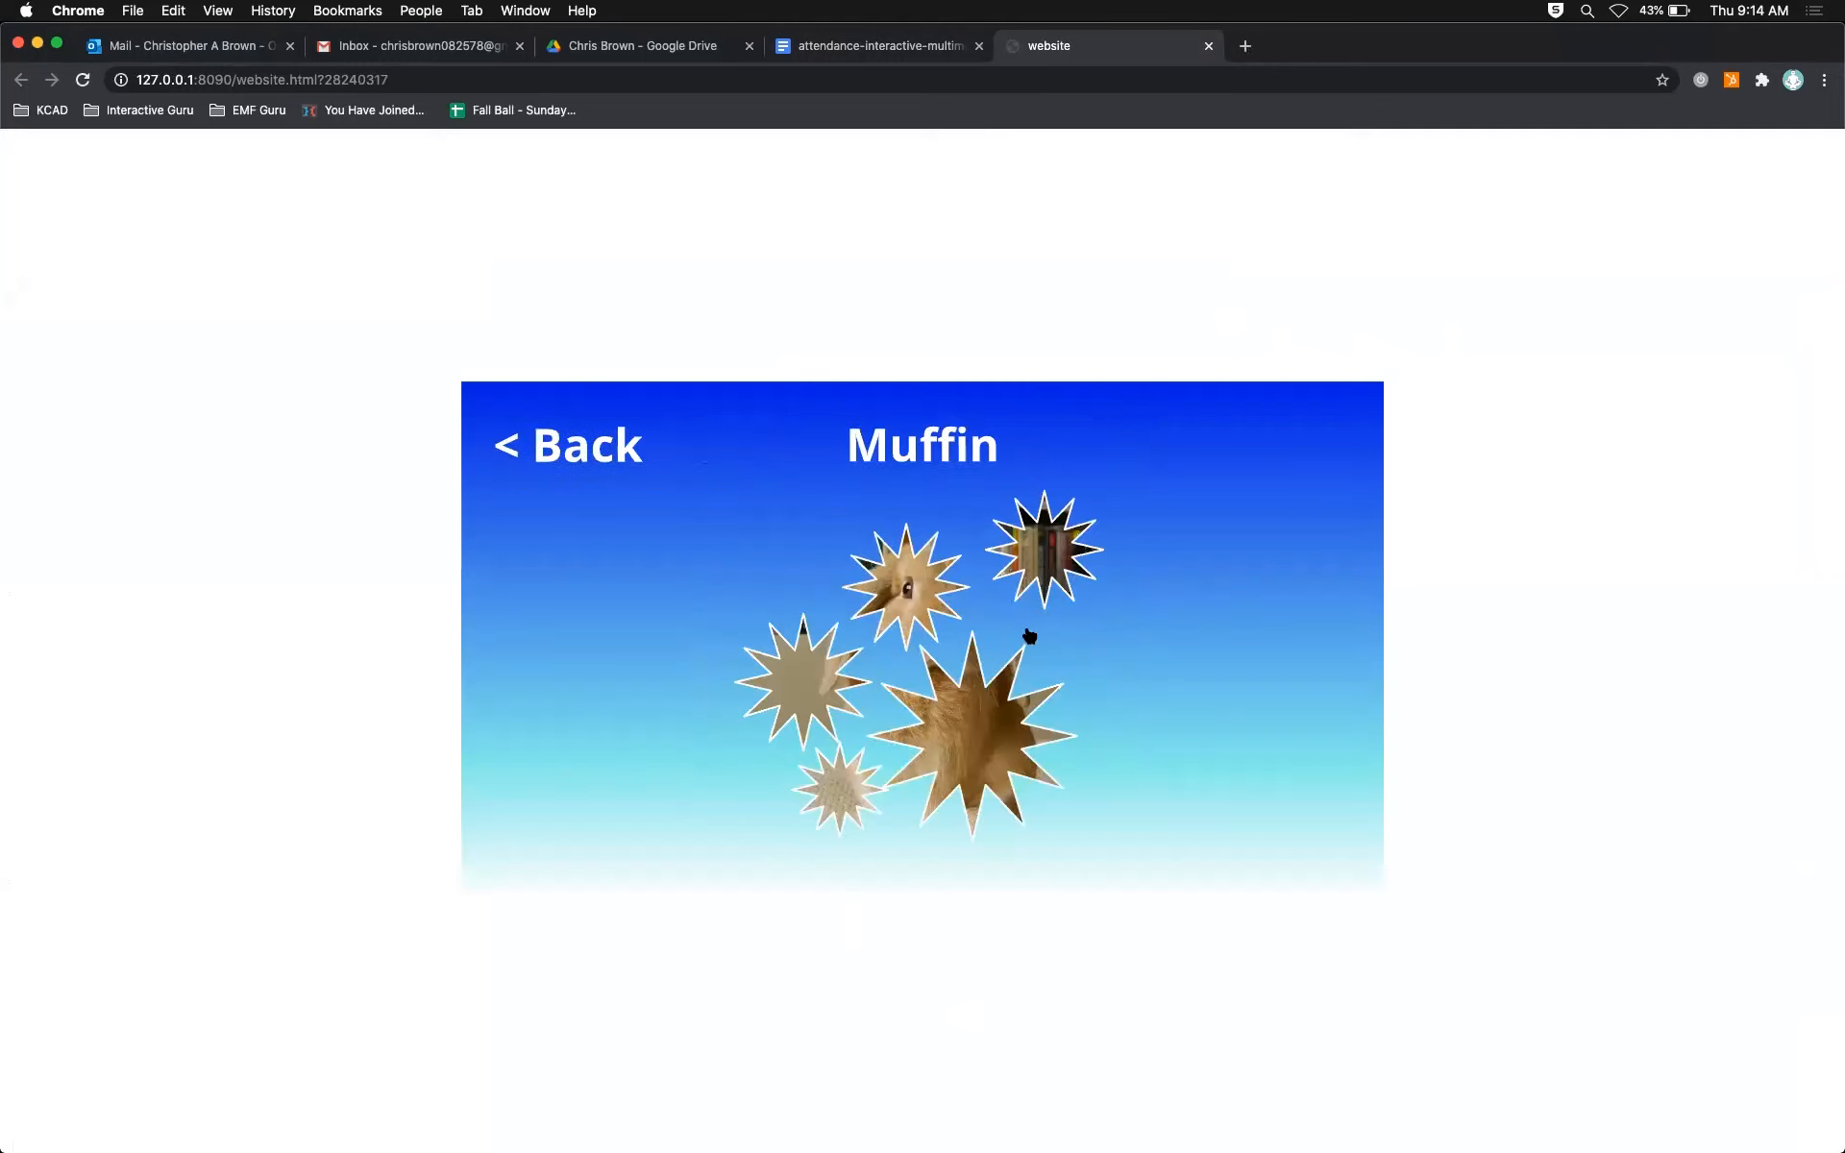
click(600, 467)
click(812, 672)
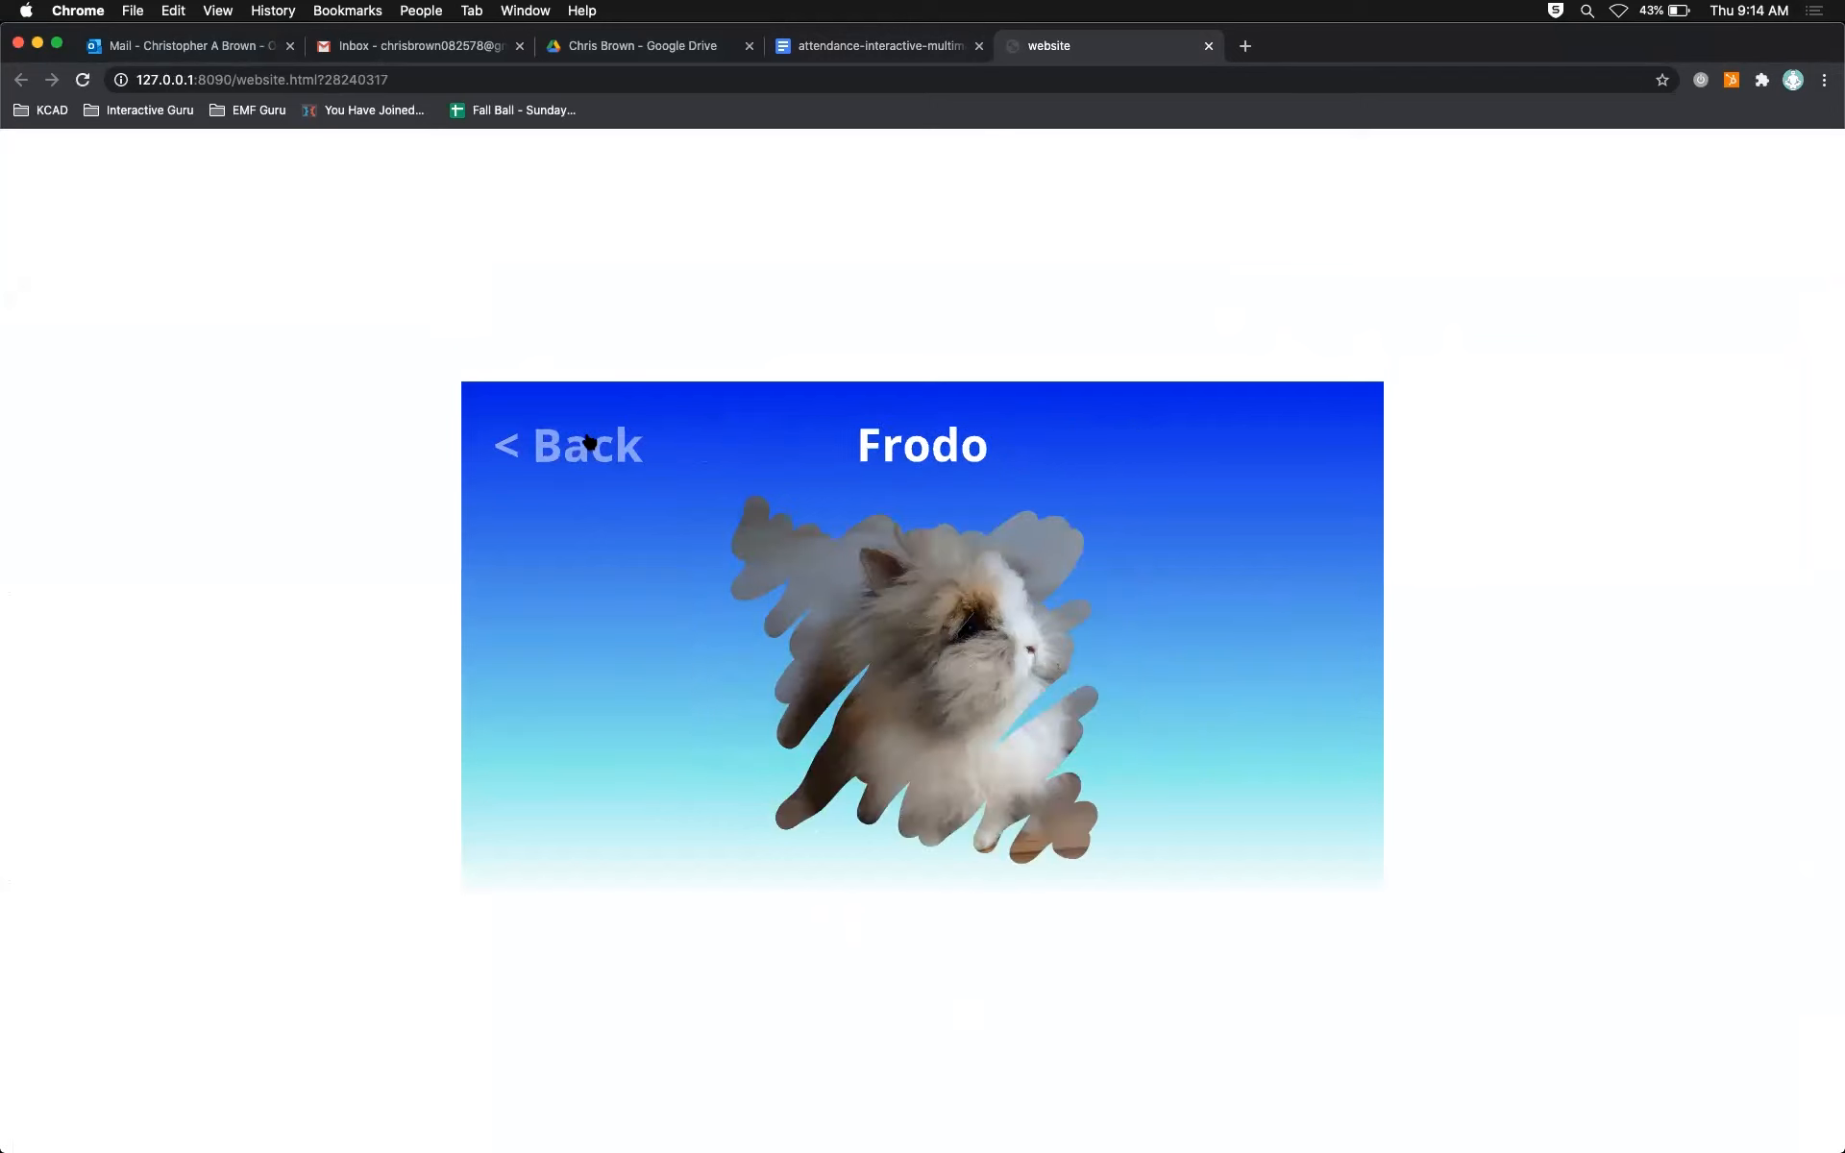
click(589, 441)
click(659, 664)
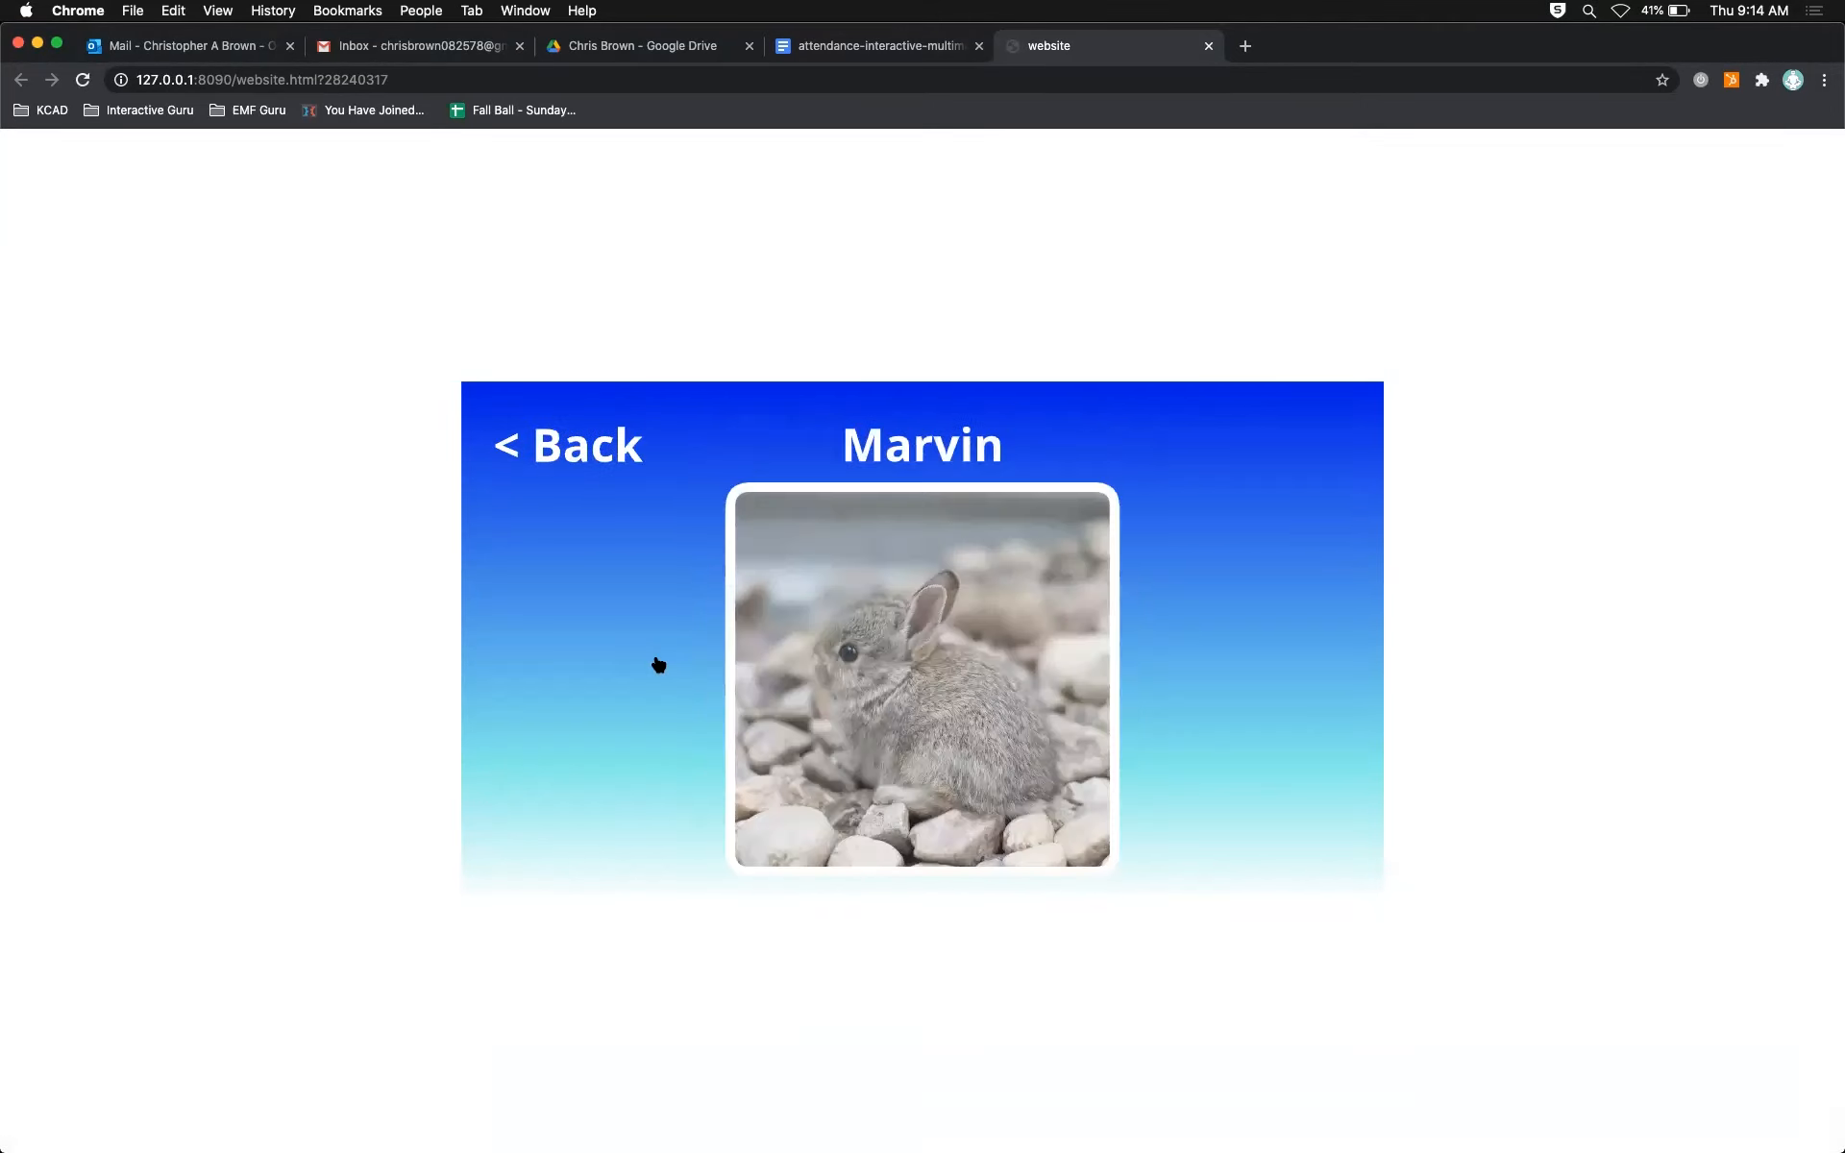
click(589, 470)
click(802, 737)
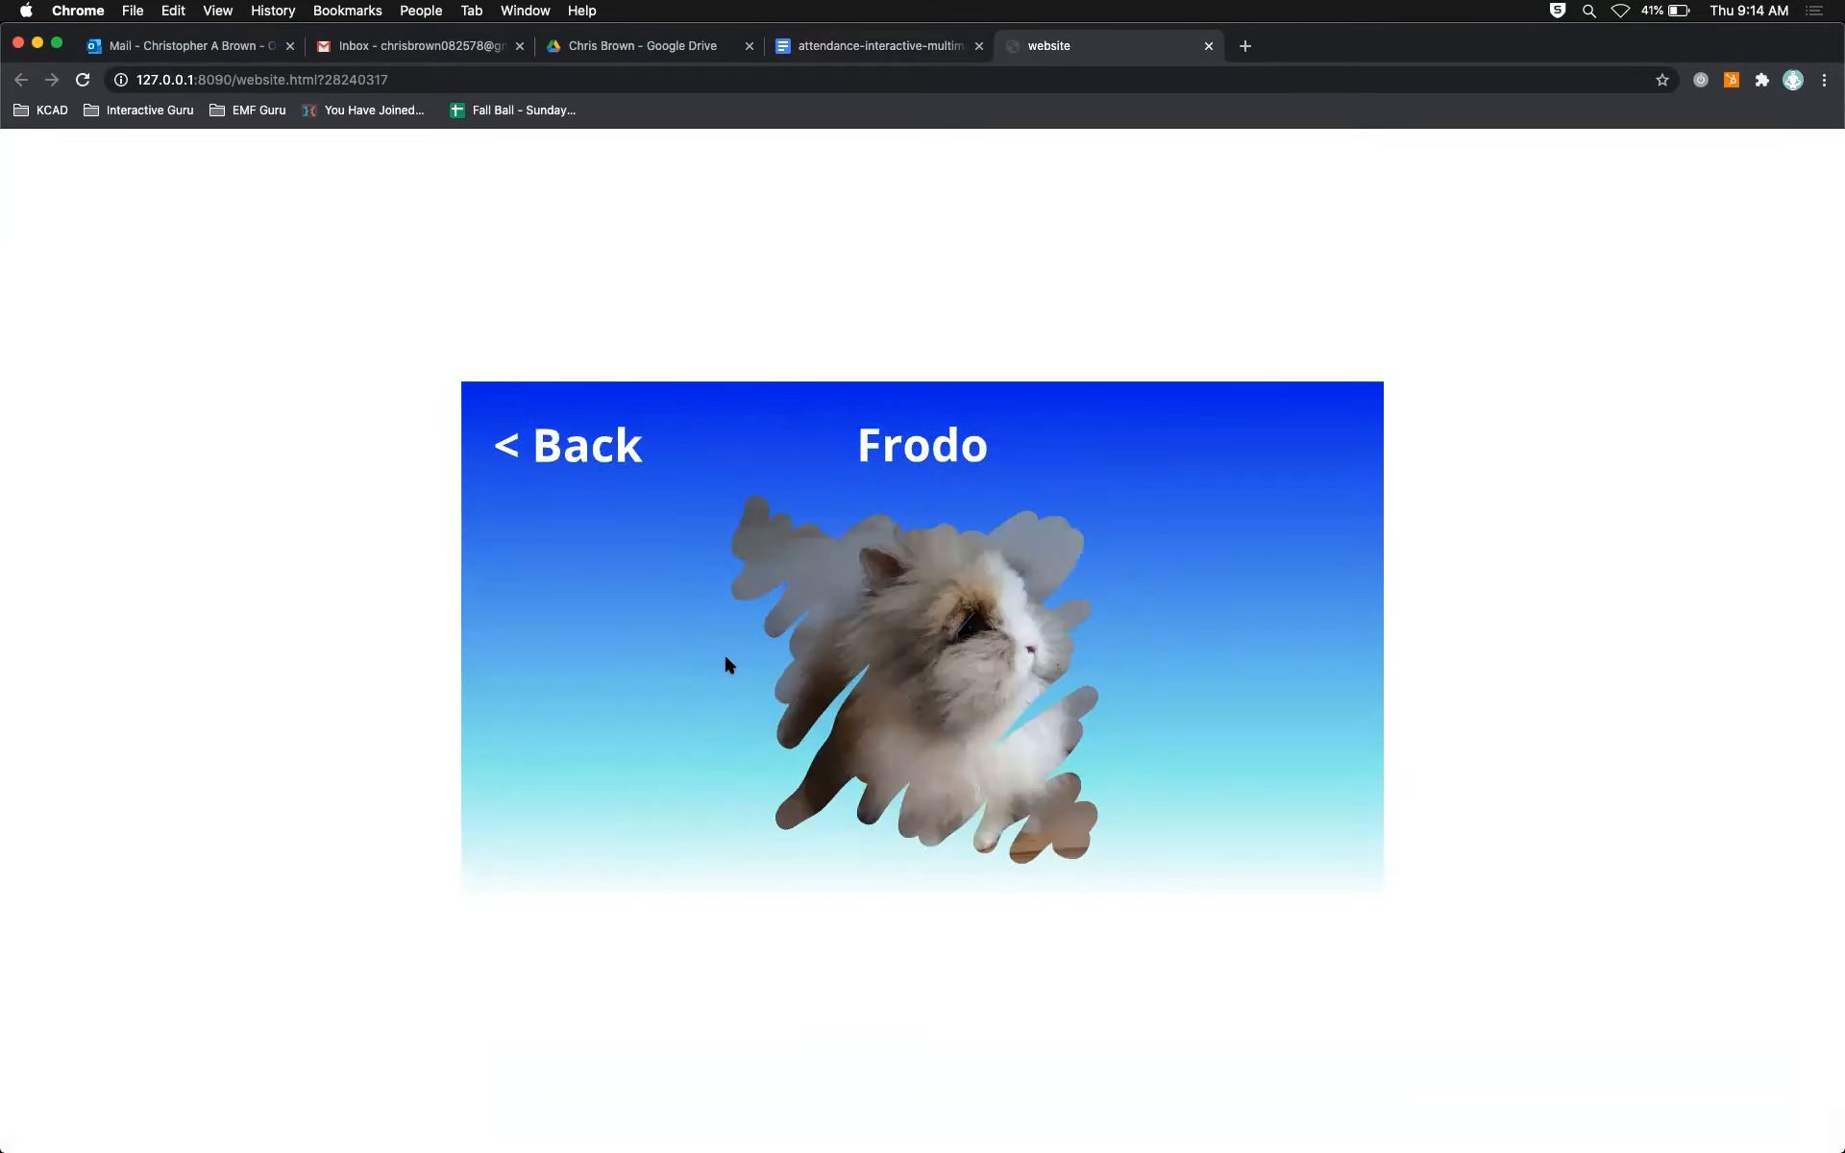
click(572, 465)
click(1171, 732)
click(576, 447)
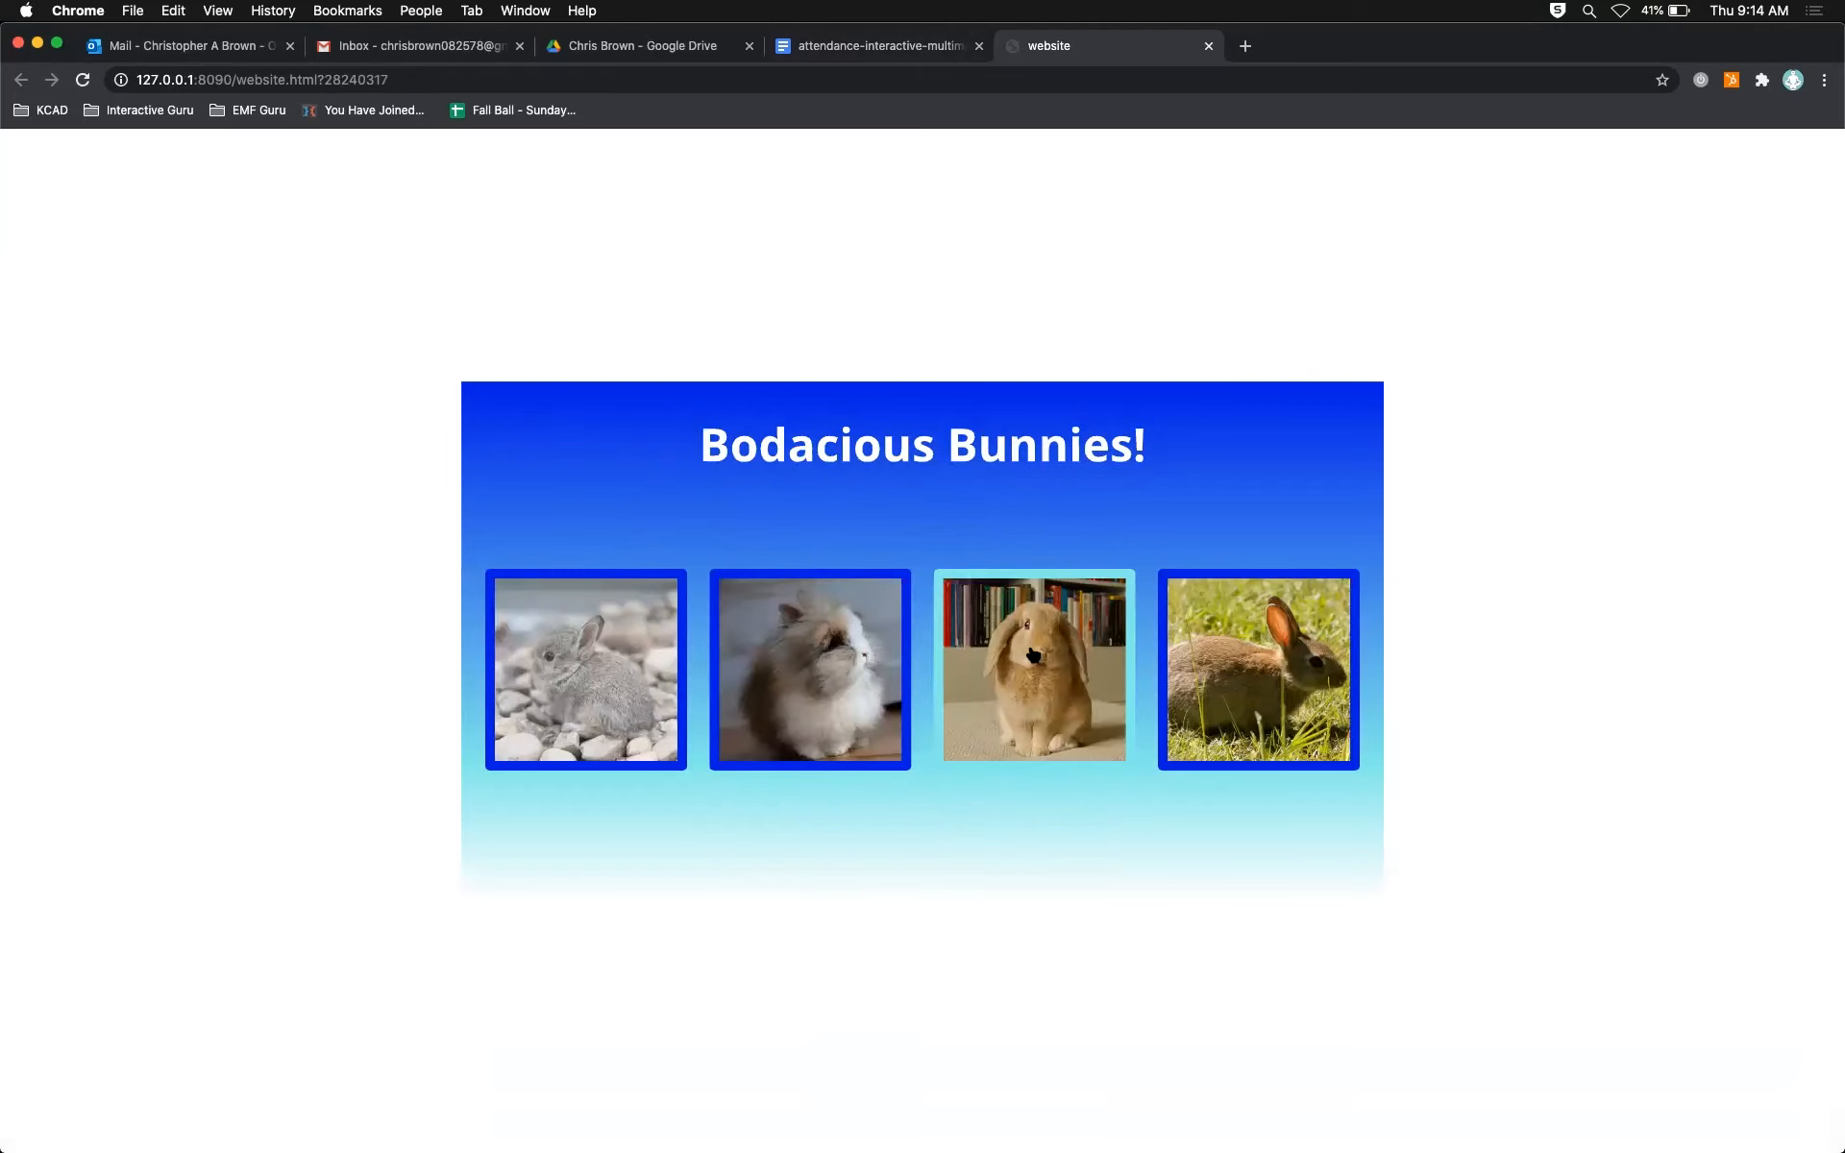
click(1021, 669)
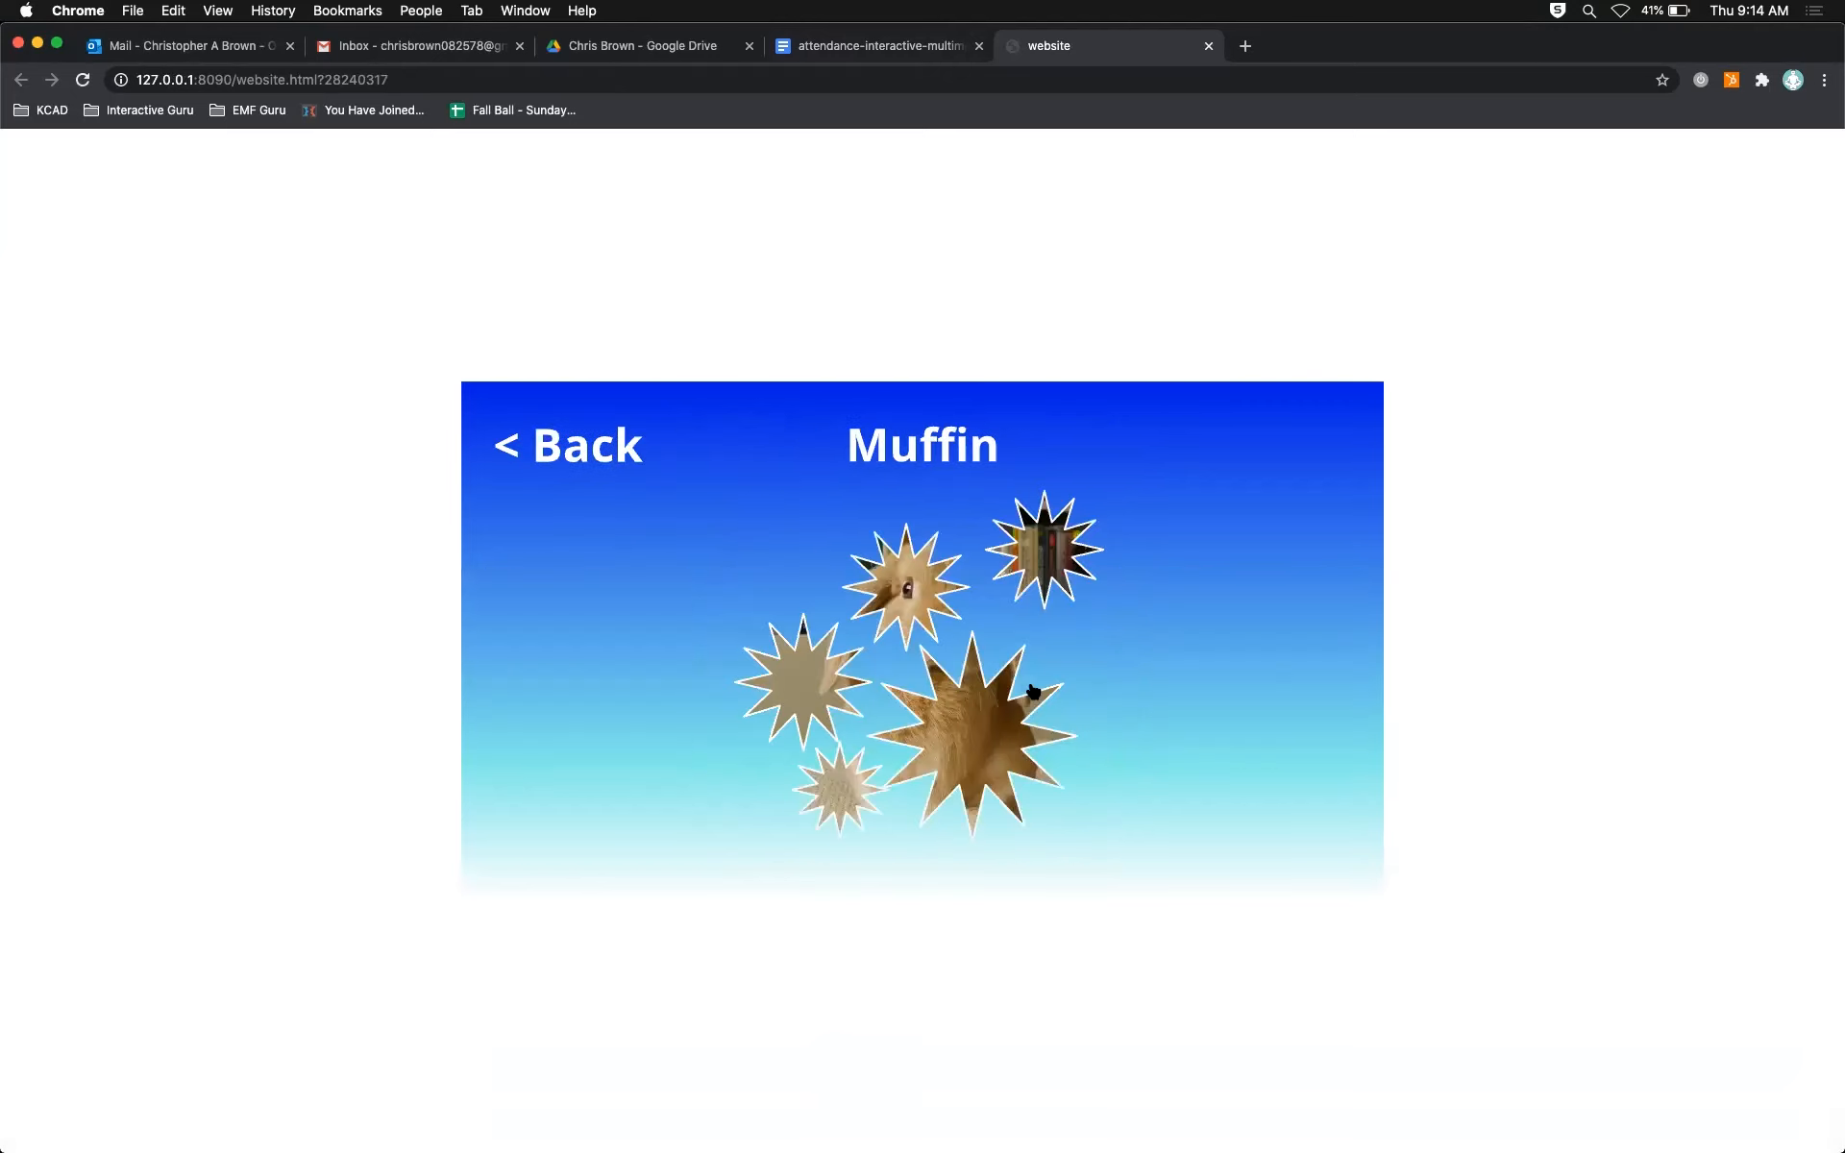
click(605, 444)
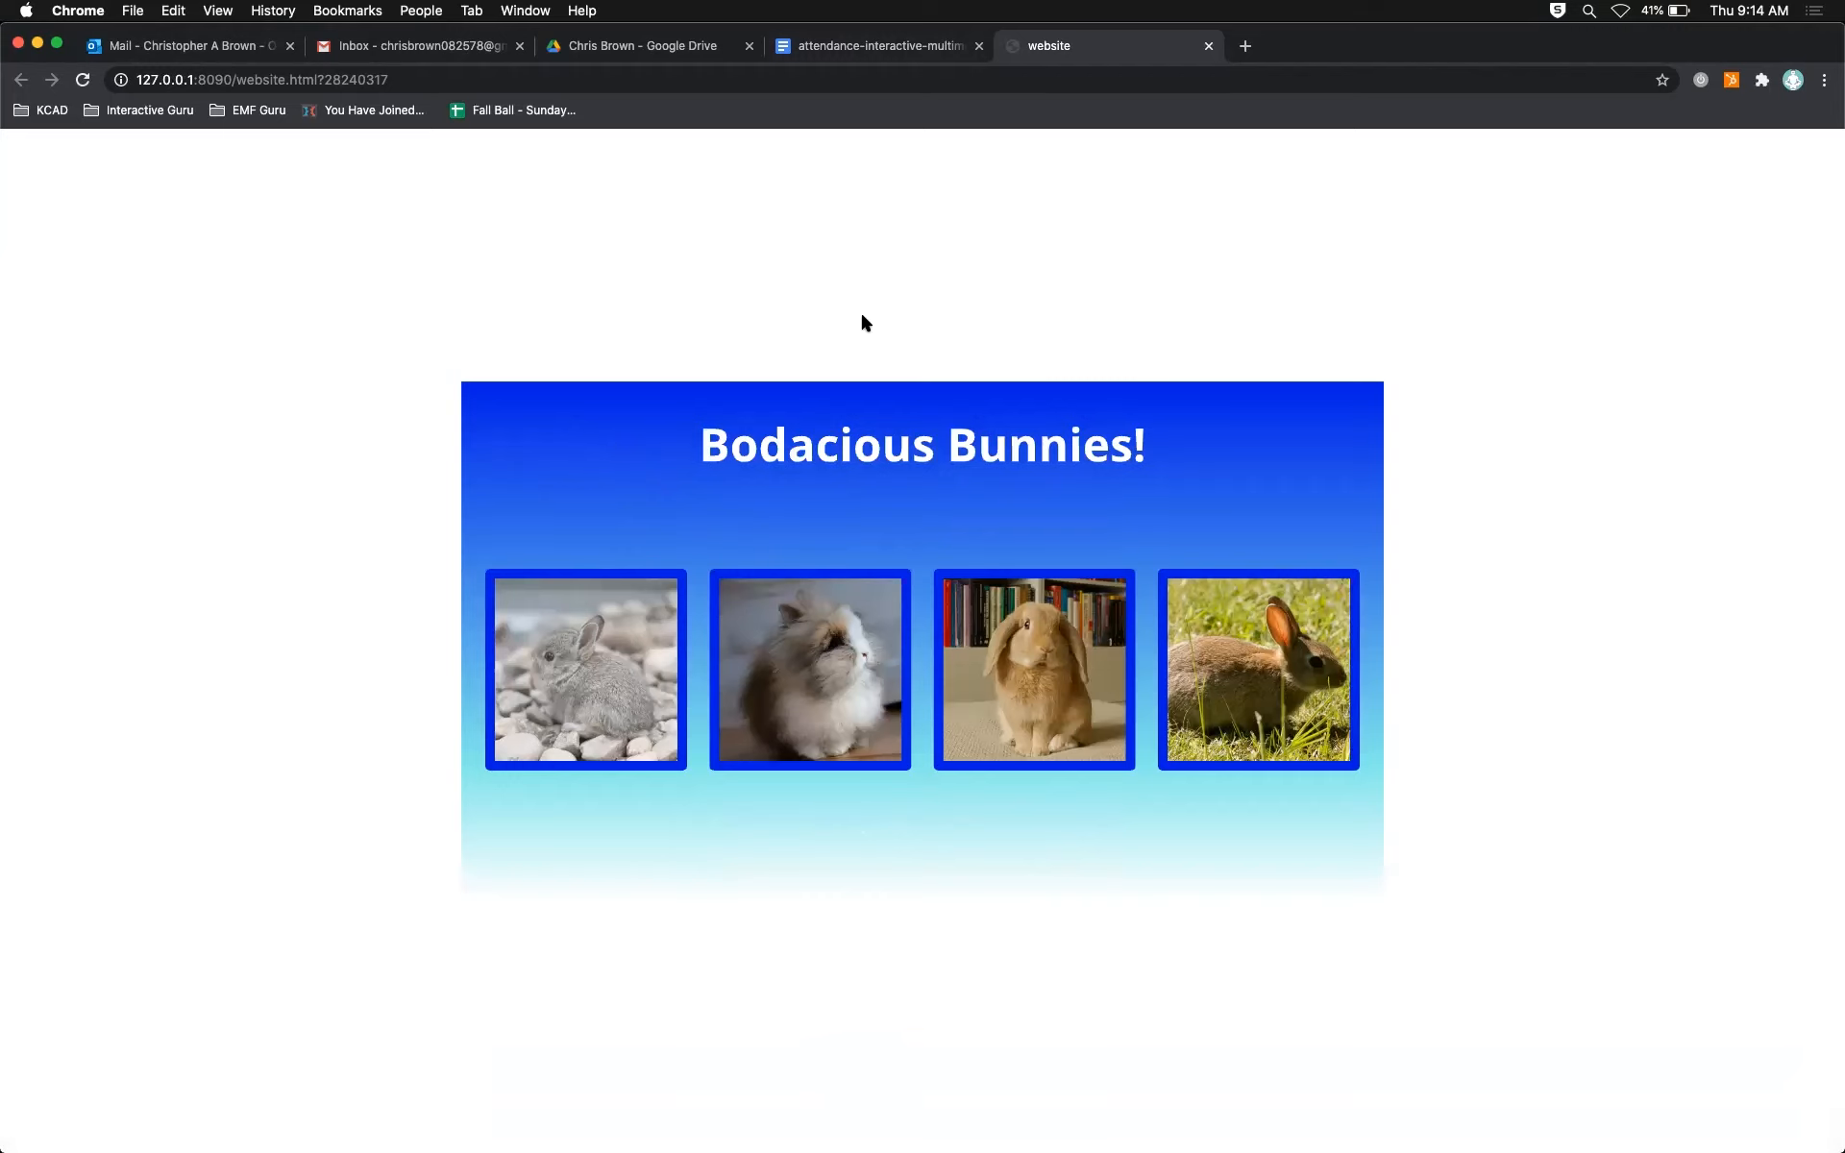
Step: Switch back to Animate, bring back the timeline, and return from page4 to Scene 1 with its labelled page sections in view
key(super+Tab)
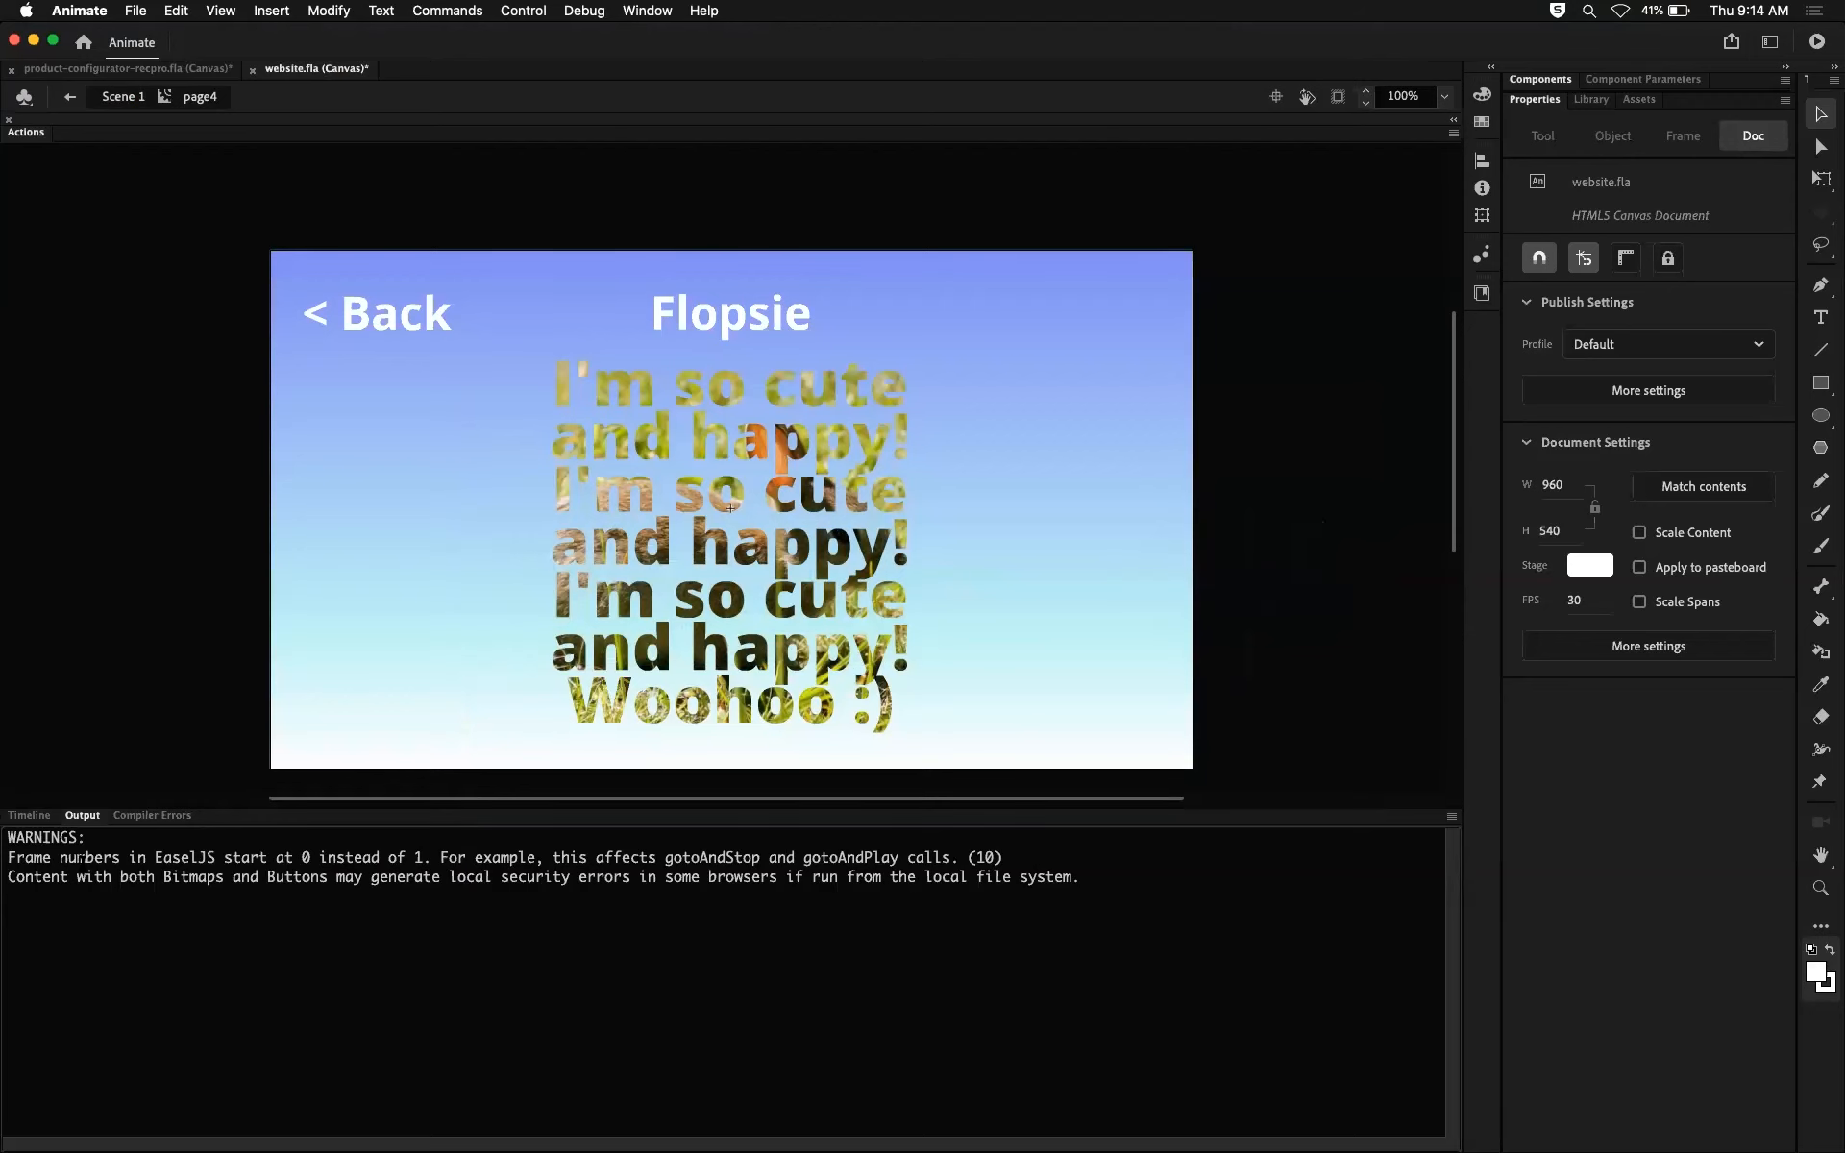
click(29, 815)
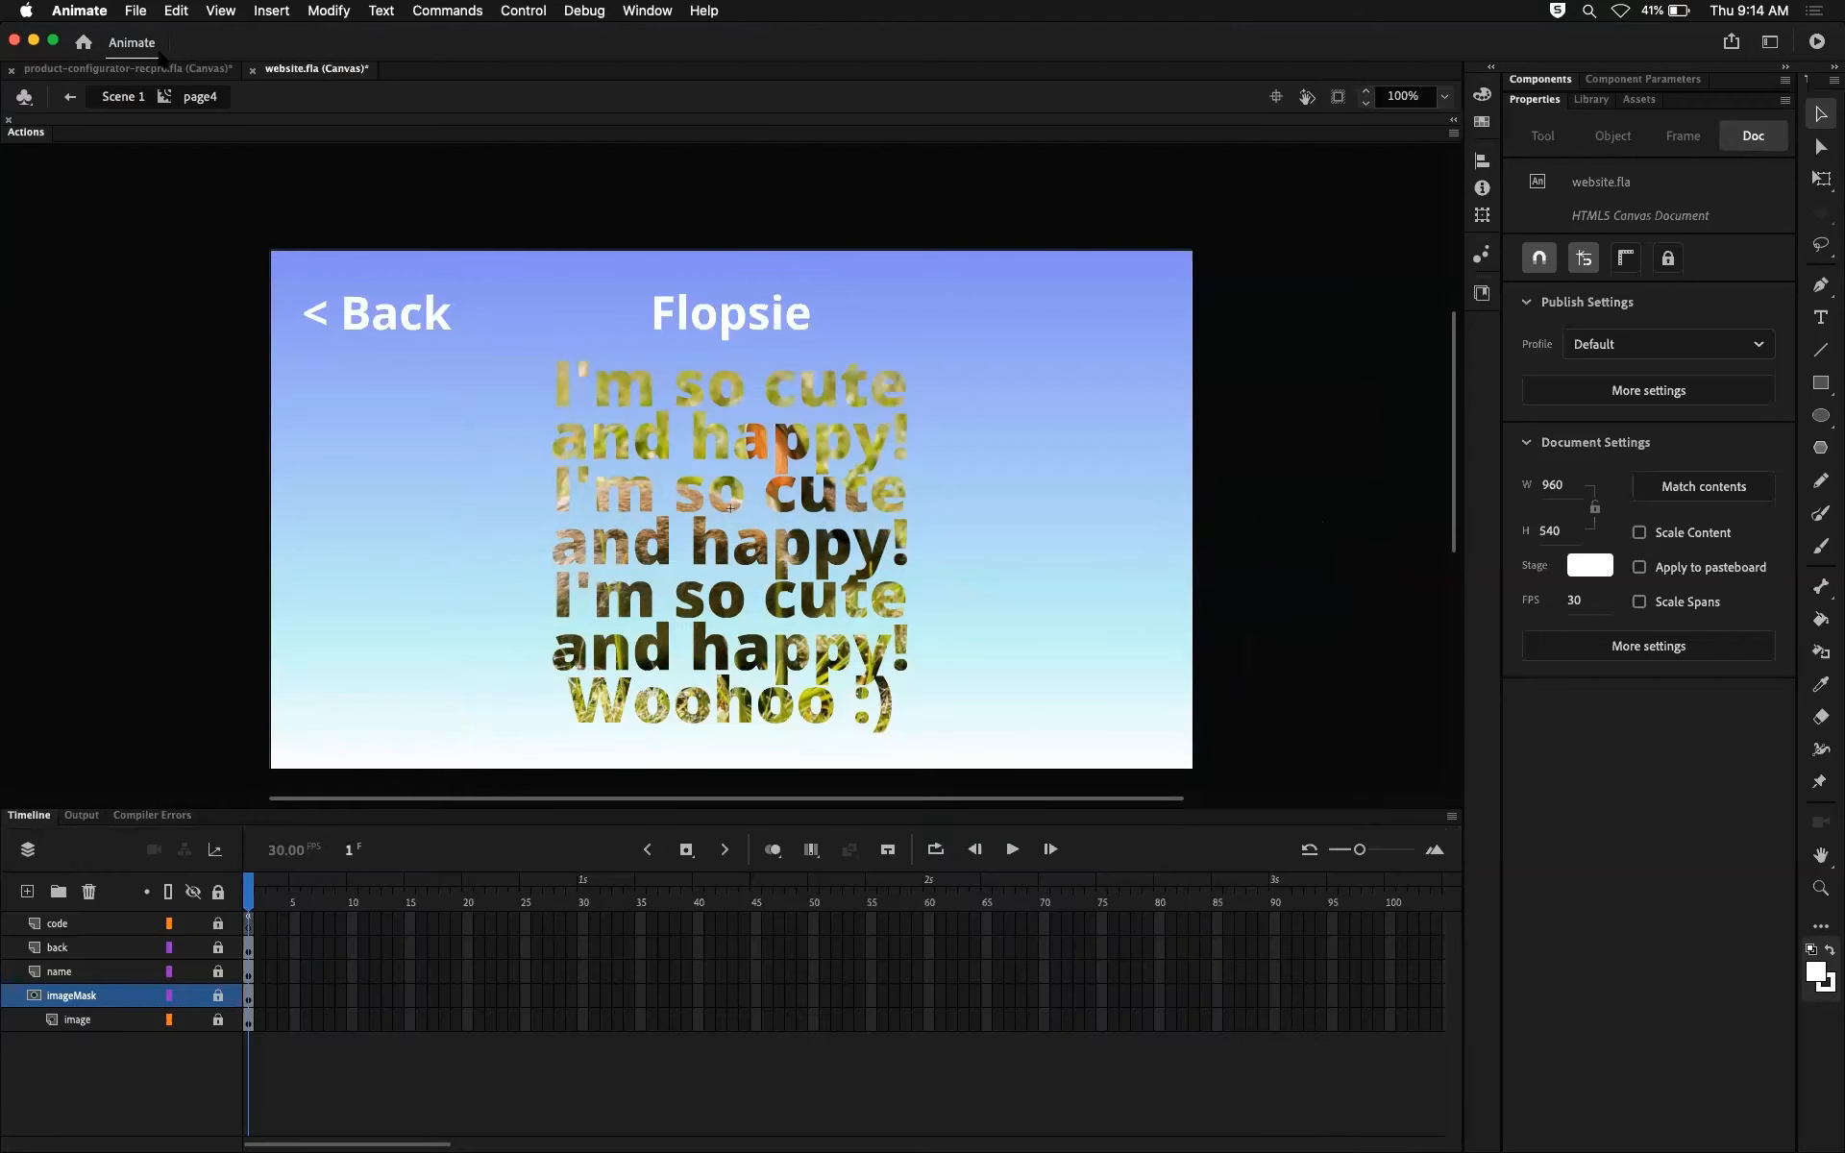
click(121, 97)
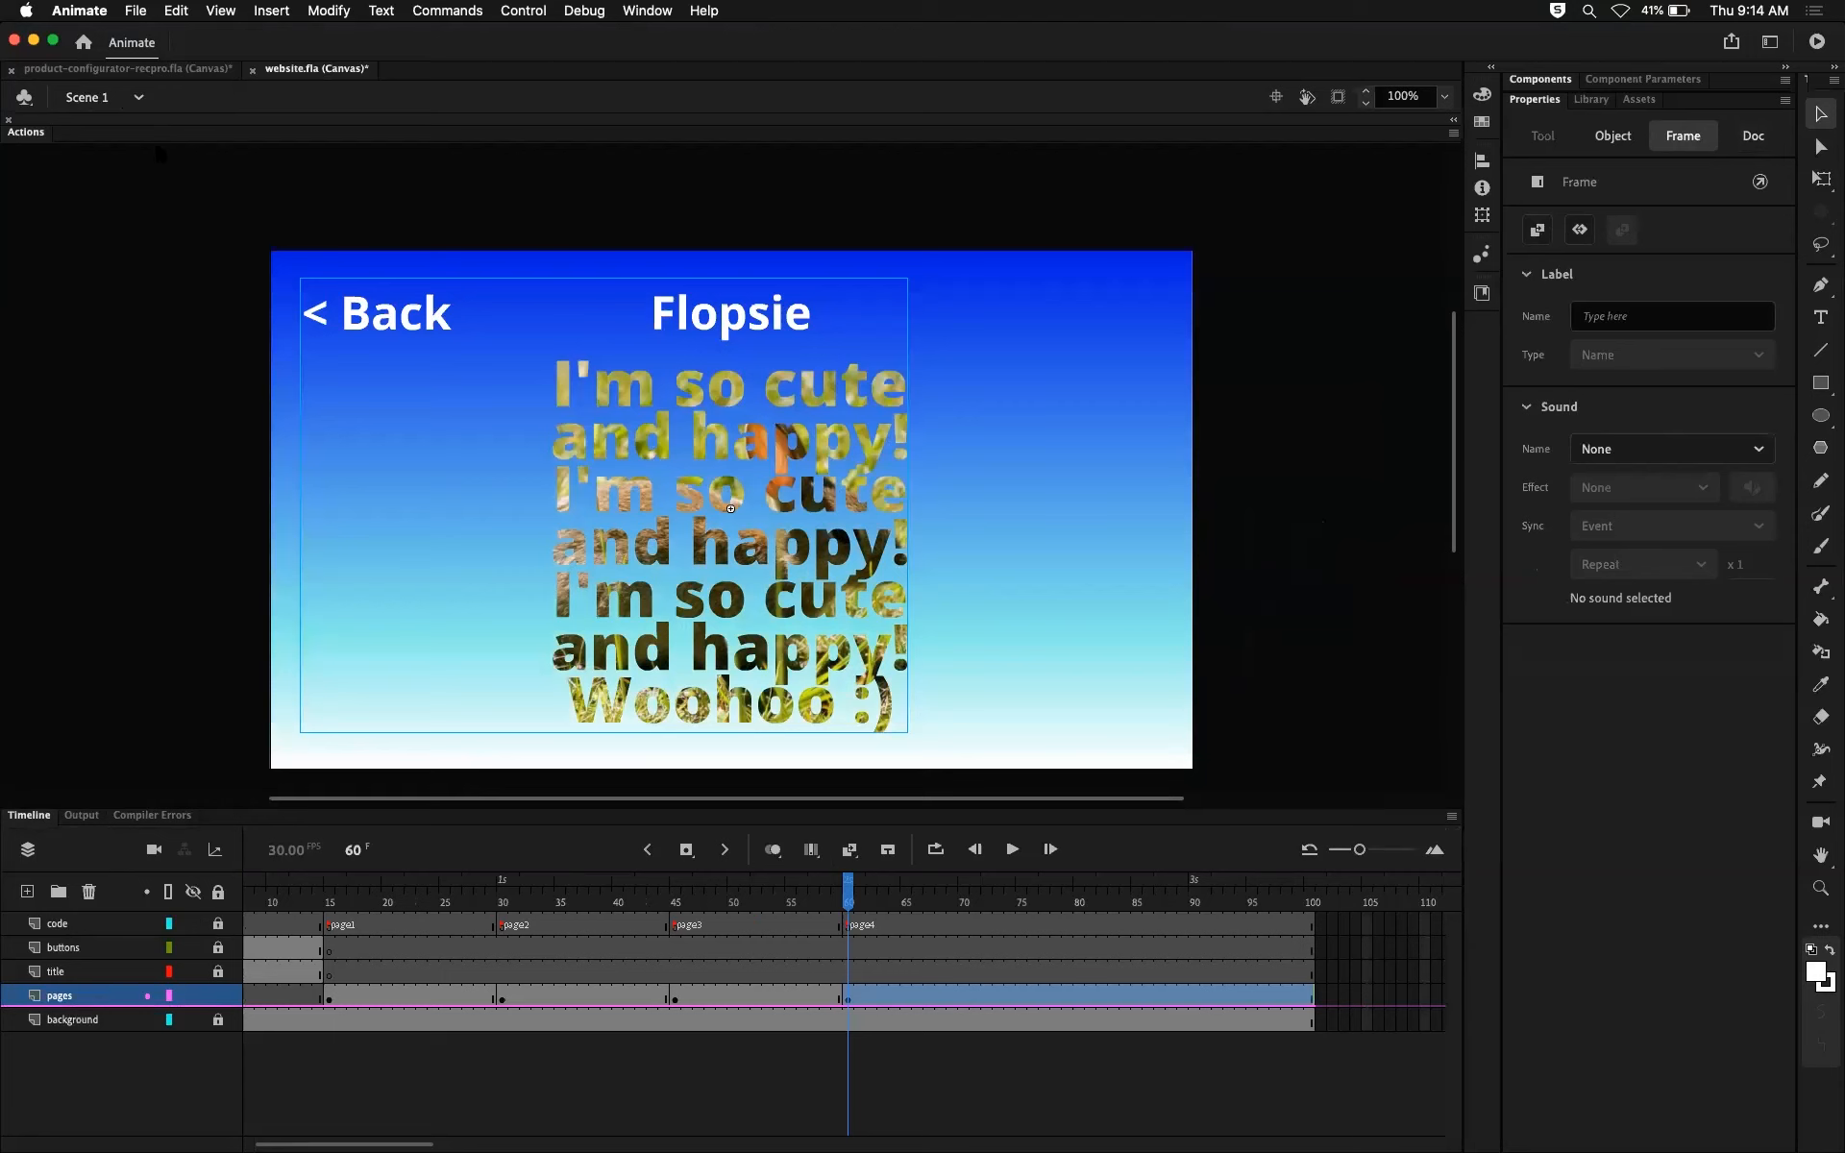
drag(421, 923, 928, 913)
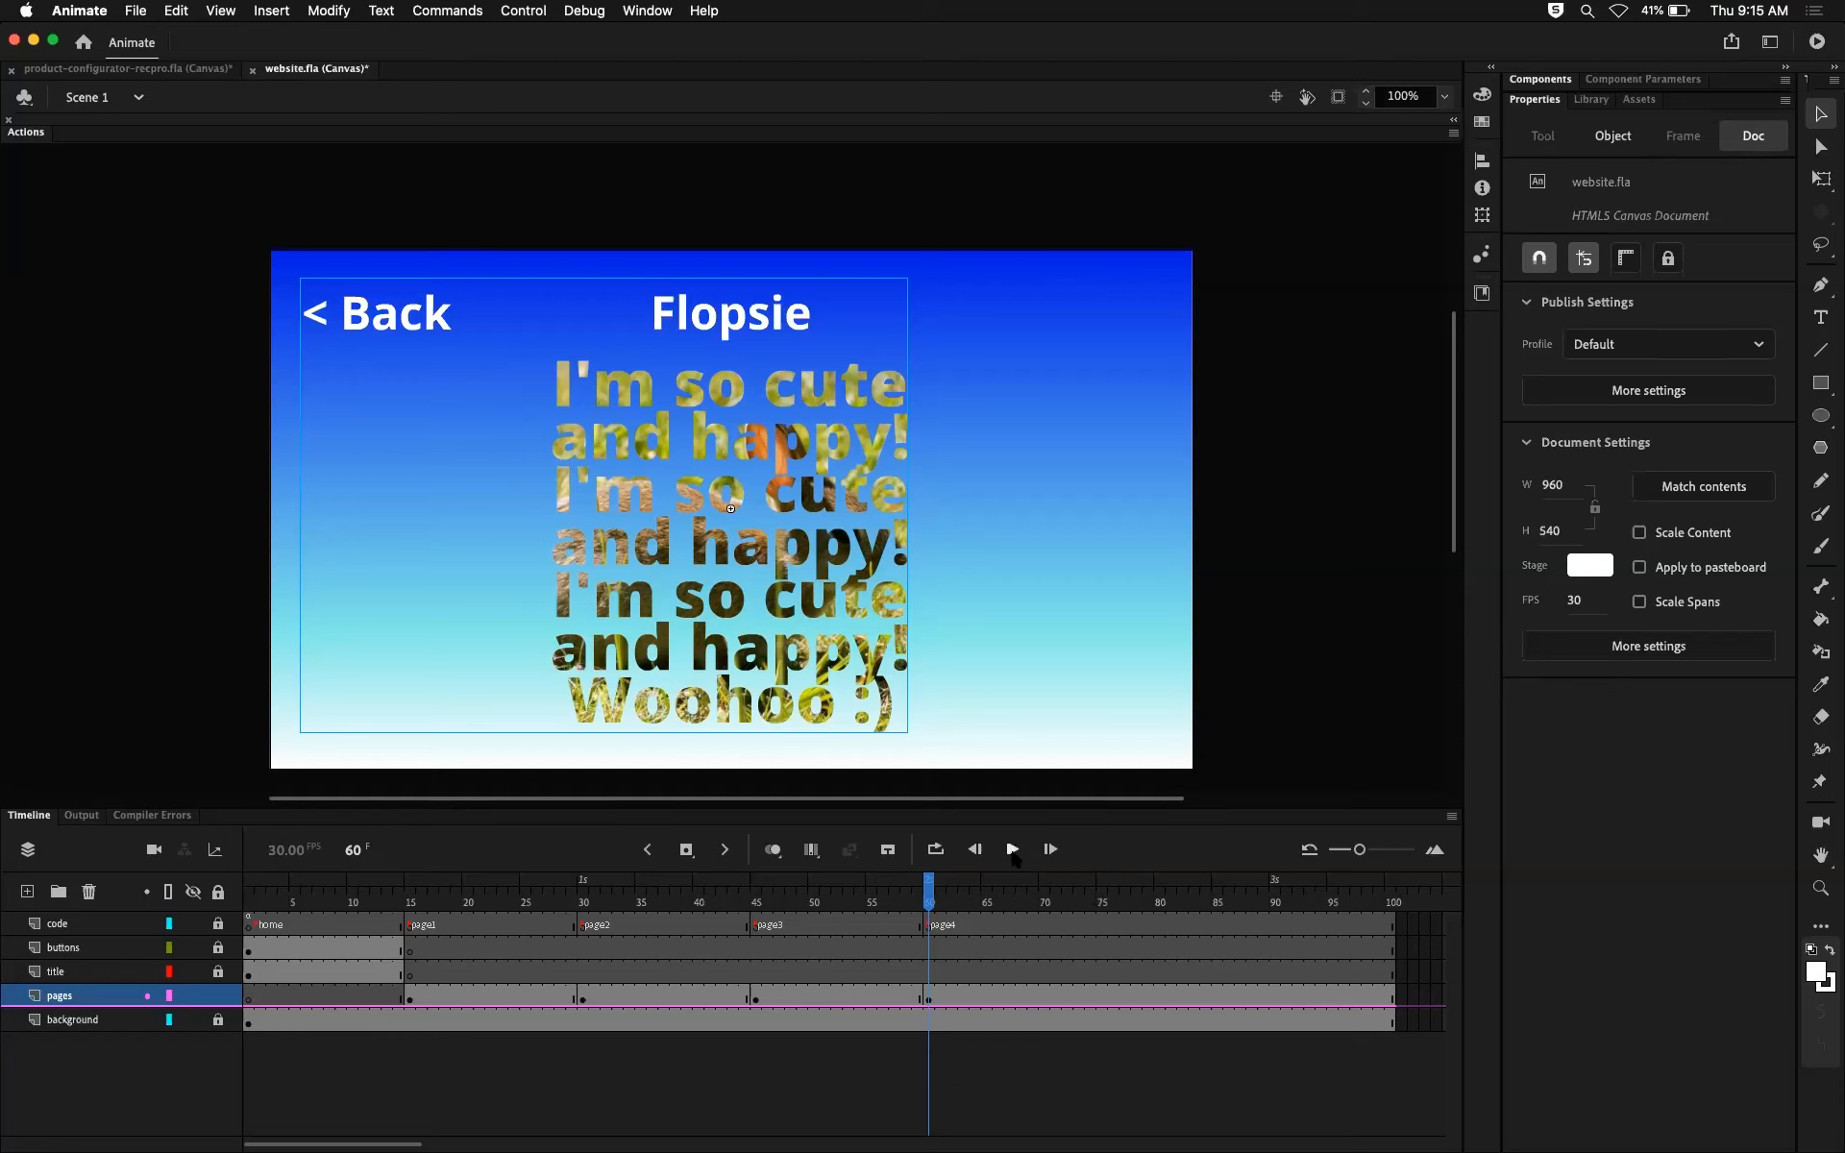
Step: Go to the page1 section, select the Marvin page clip, and examine the pages layer's keyframe at frame 15
drag(653, 889, 558, 872)
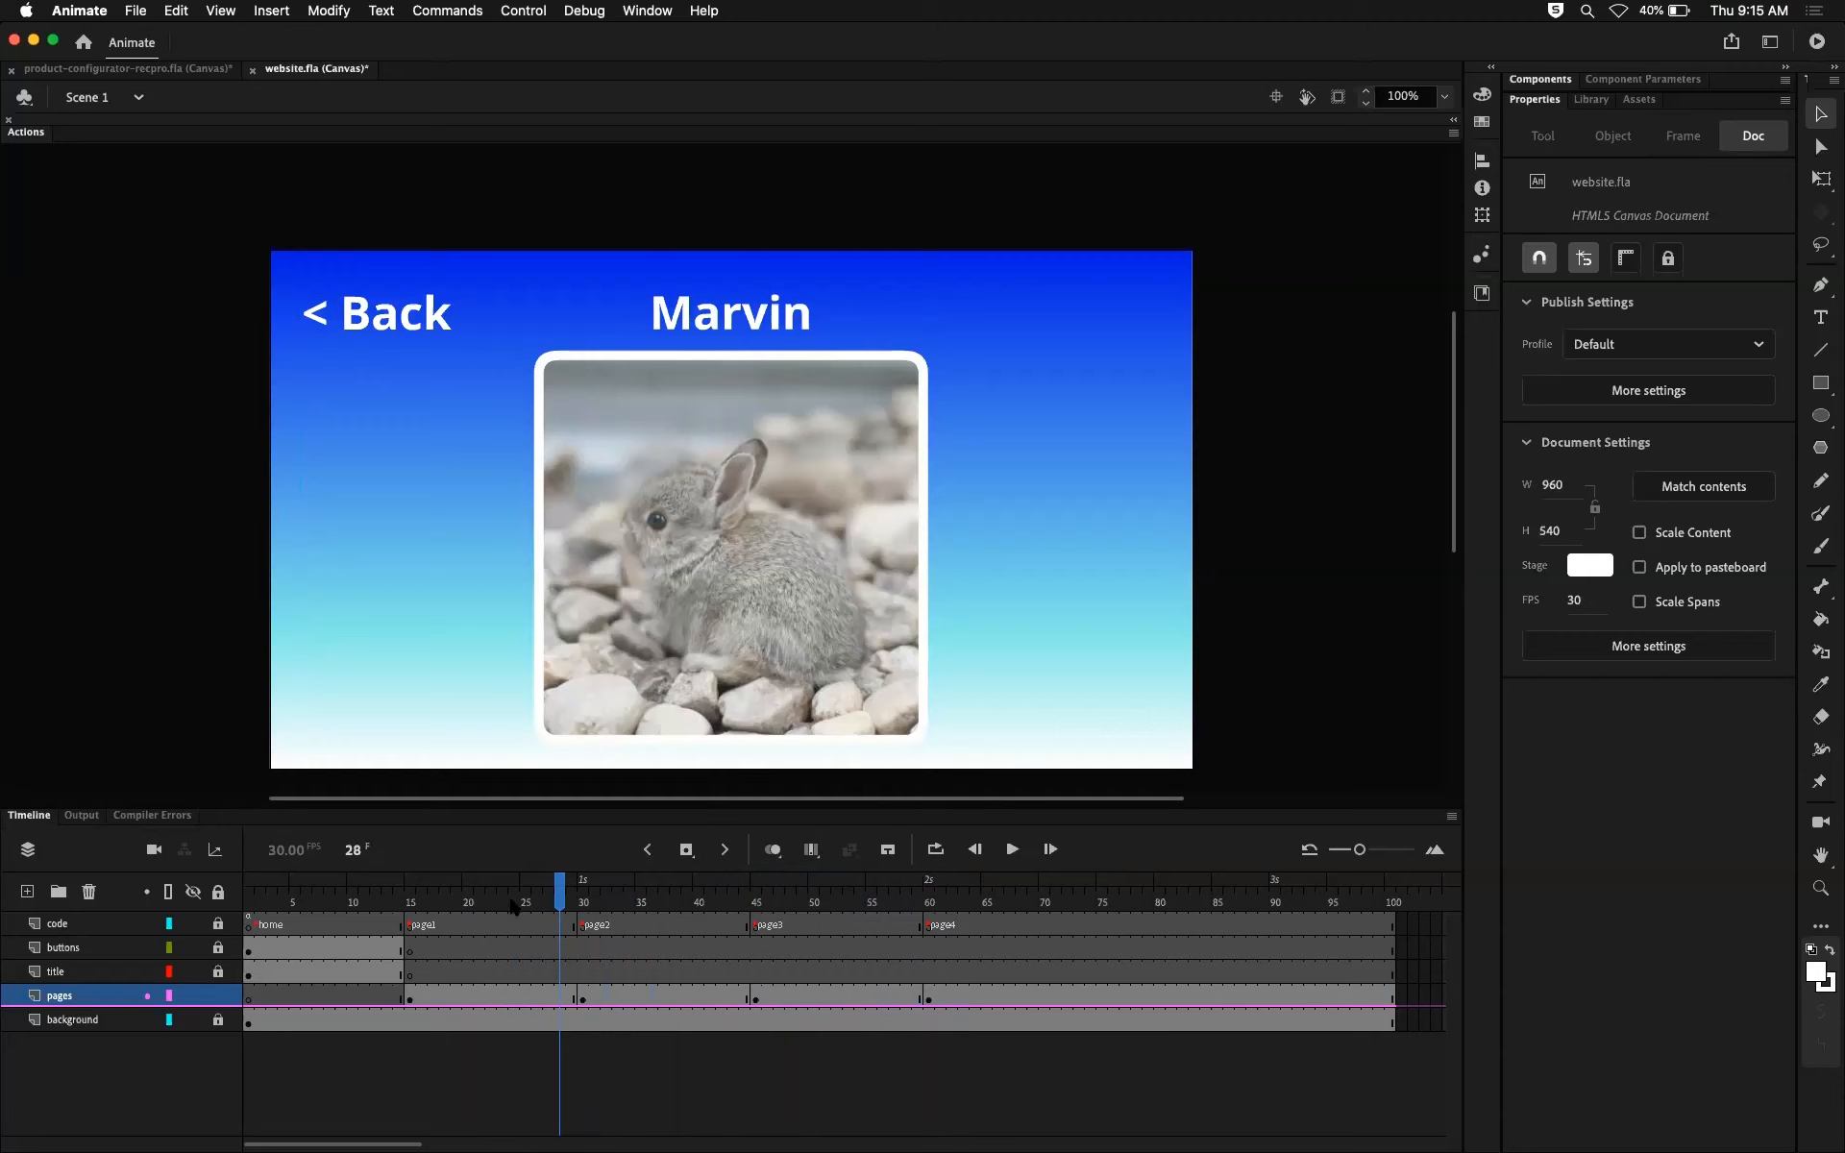
drag(545, 890, 490, 868)
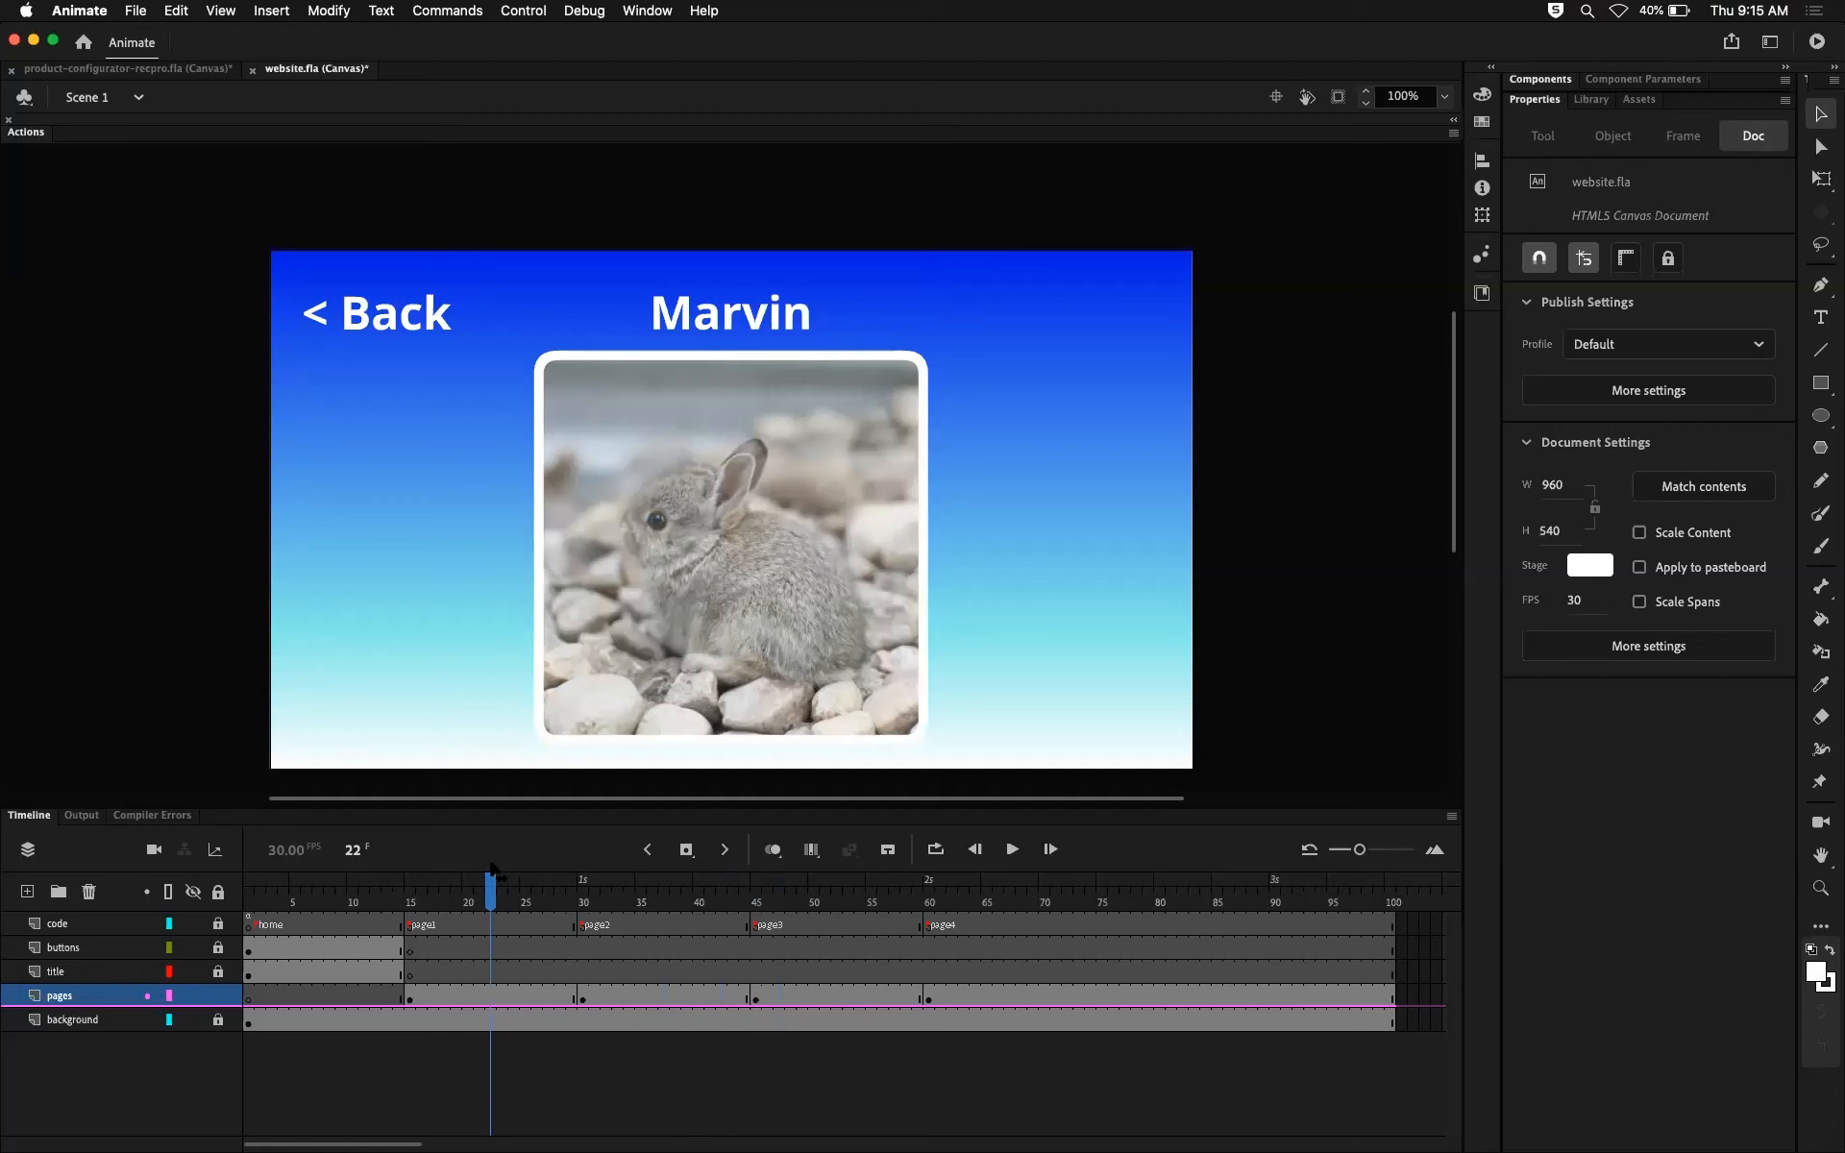
click(742, 488)
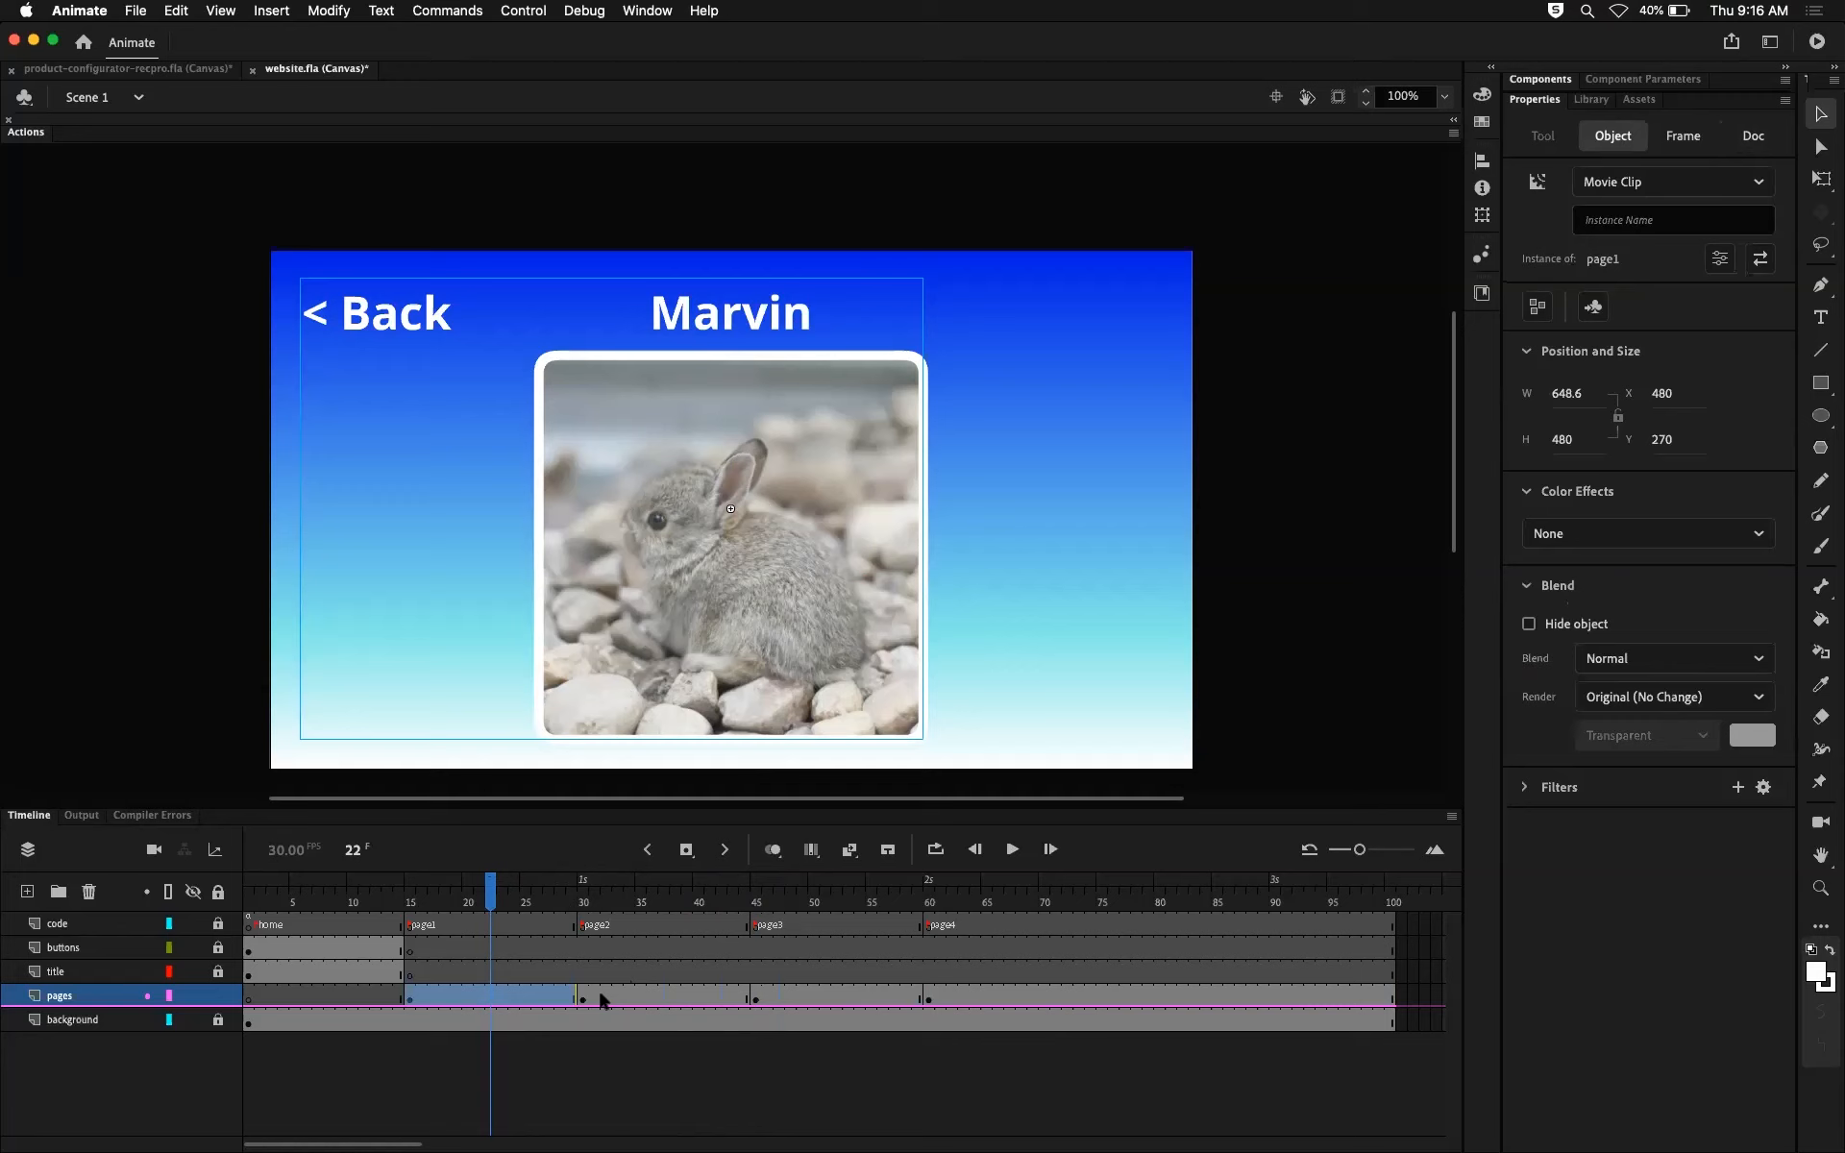
drag(489, 898, 421, 956)
click(412, 998)
click(471, 997)
click(411, 997)
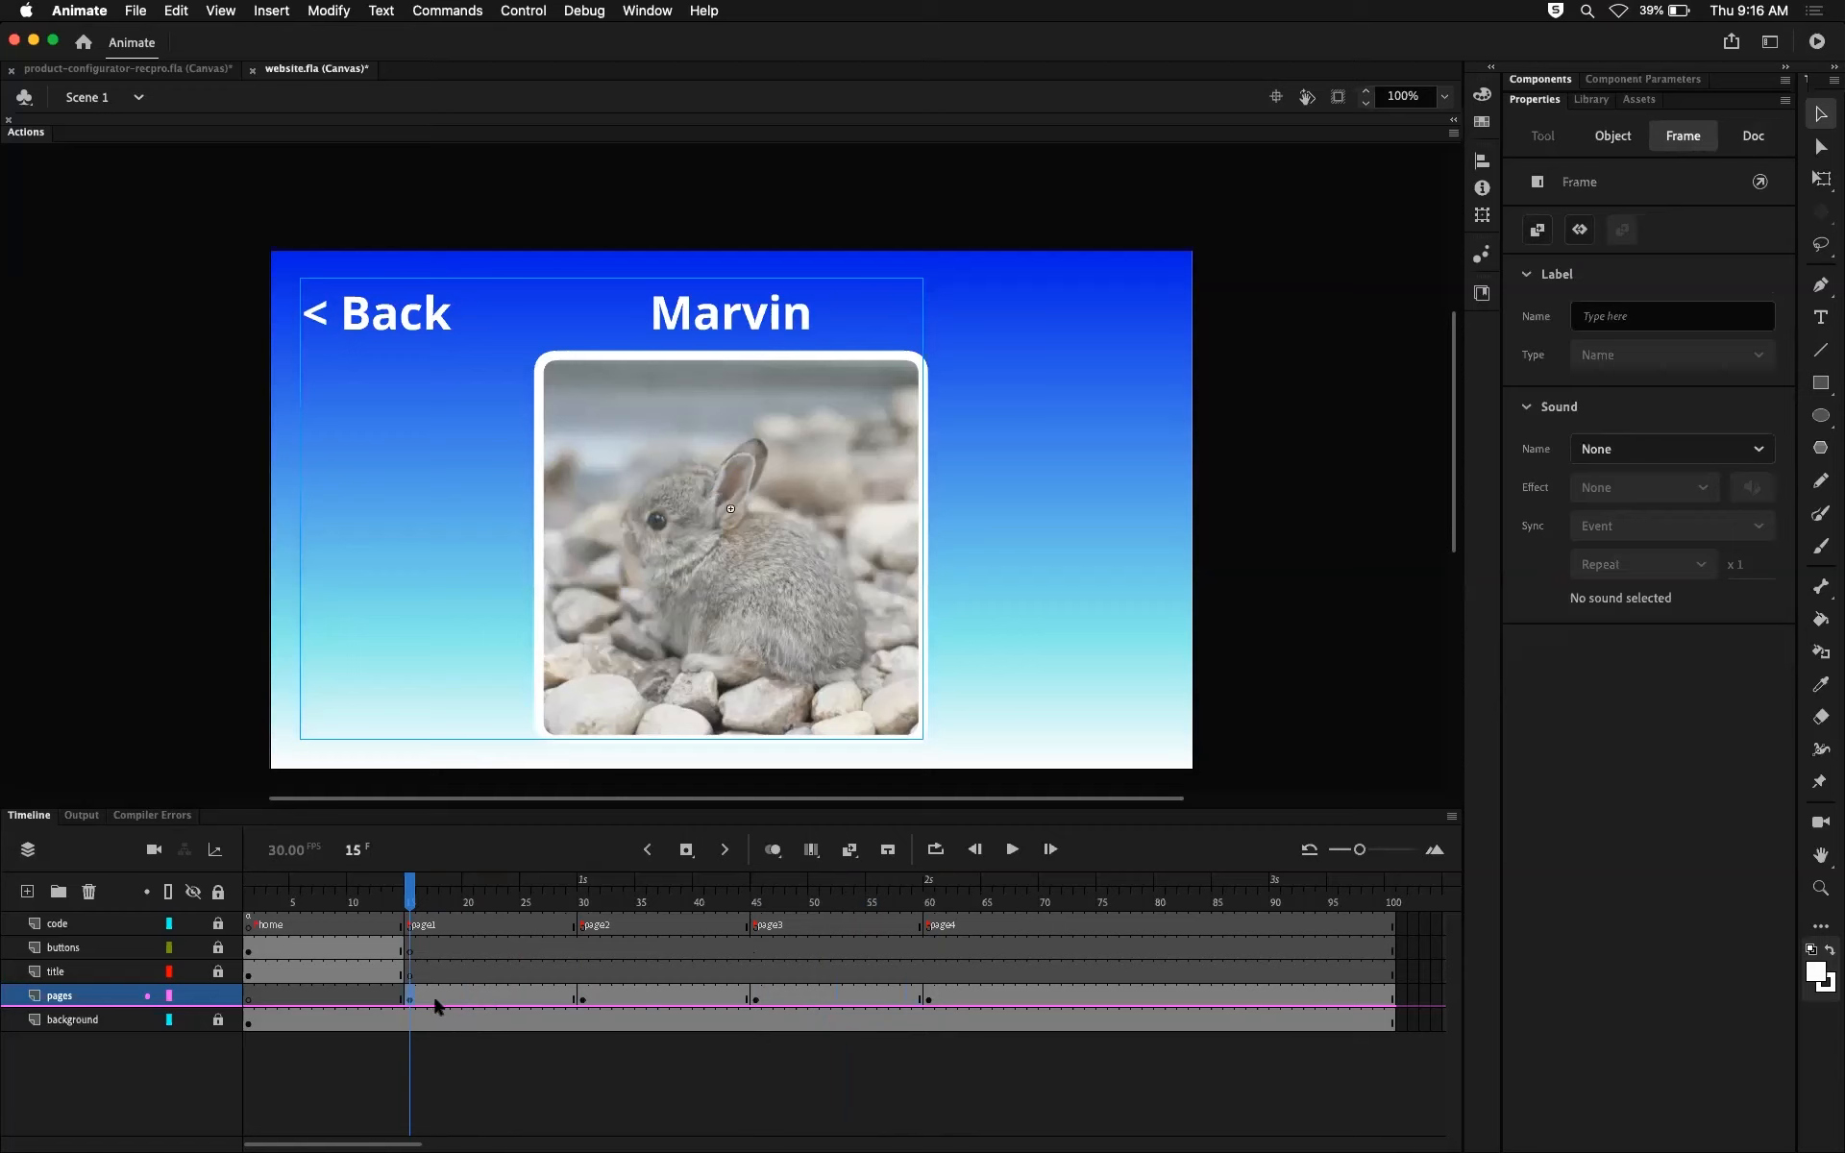
Step: Compare the page1 keyframe with its following frames on the pages layer, and view frames within the page2 and page3 sections
click(432, 999)
click(420, 999)
click(512, 997)
click(409, 999)
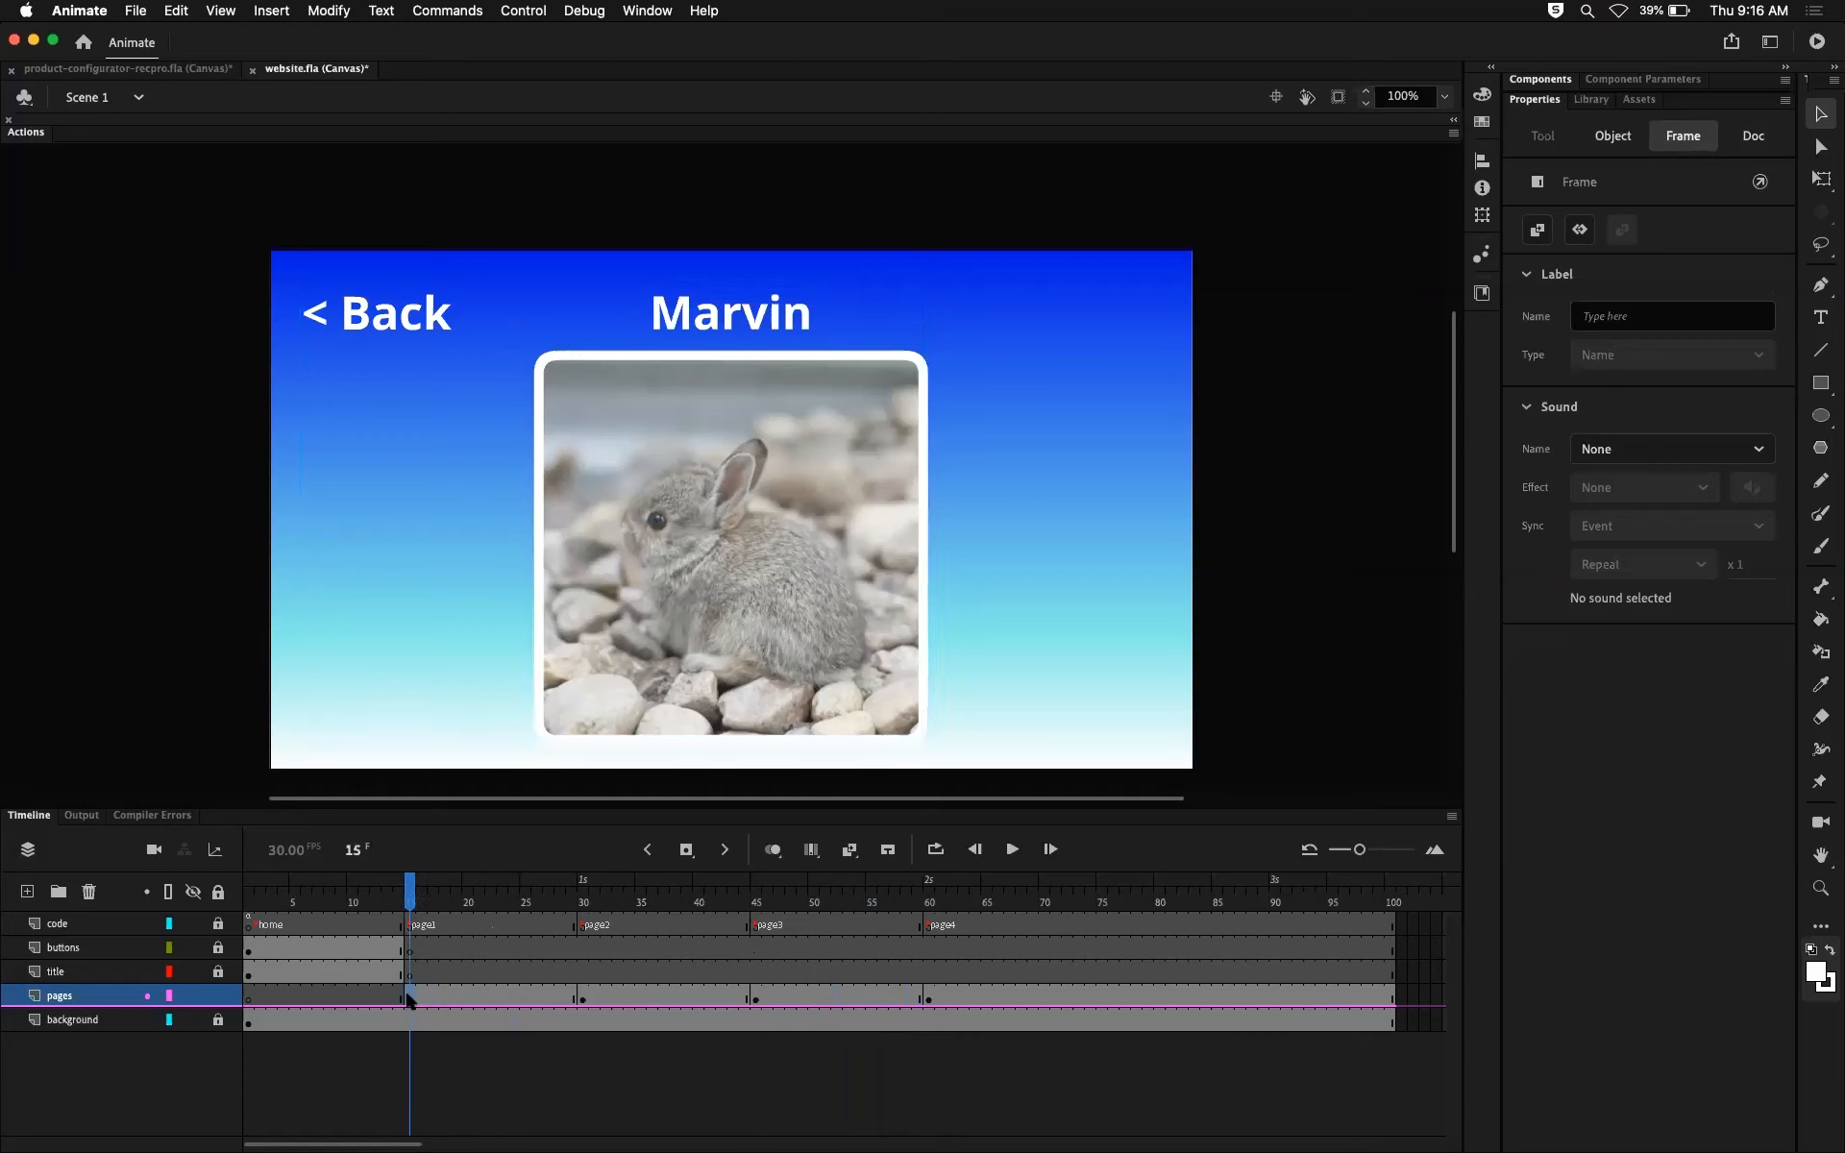
click(526, 997)
click(411, 999)
click(525, 998)
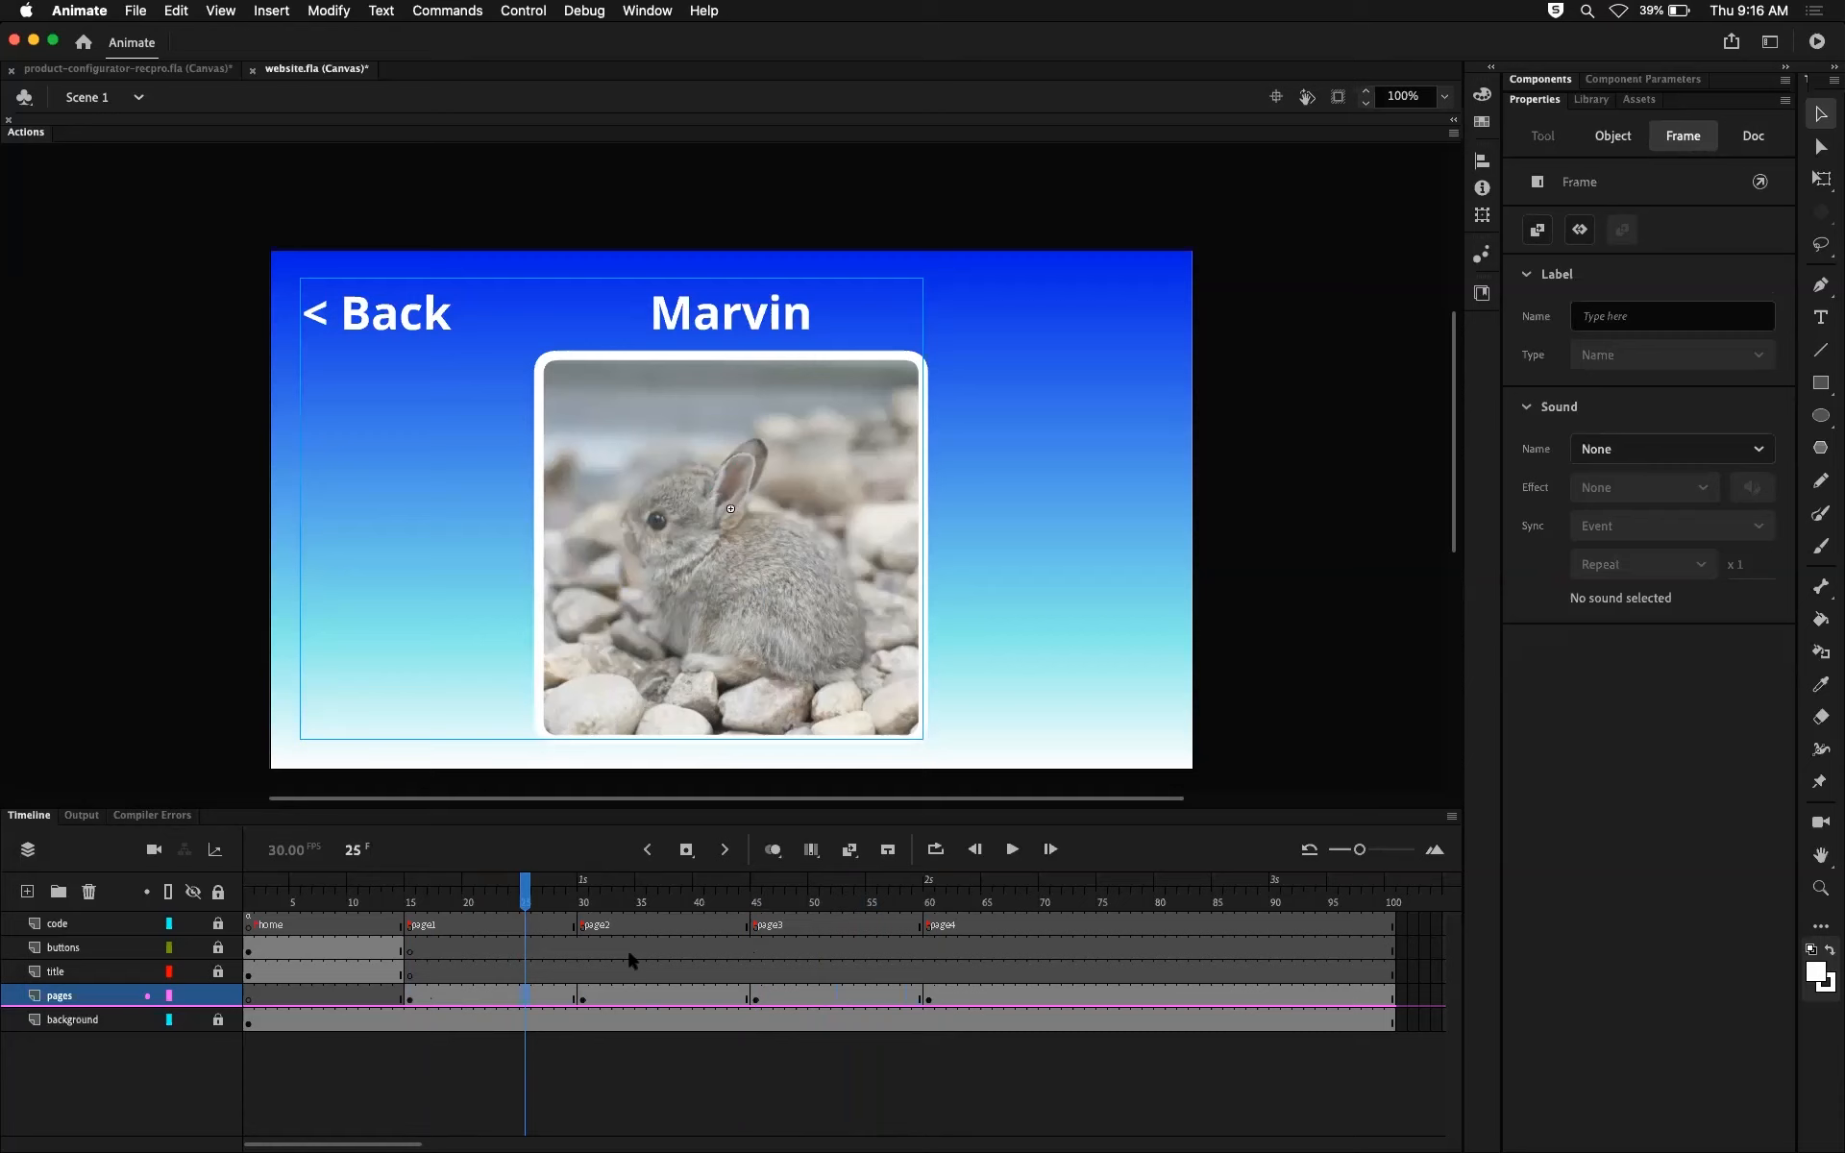
click(685, 999)
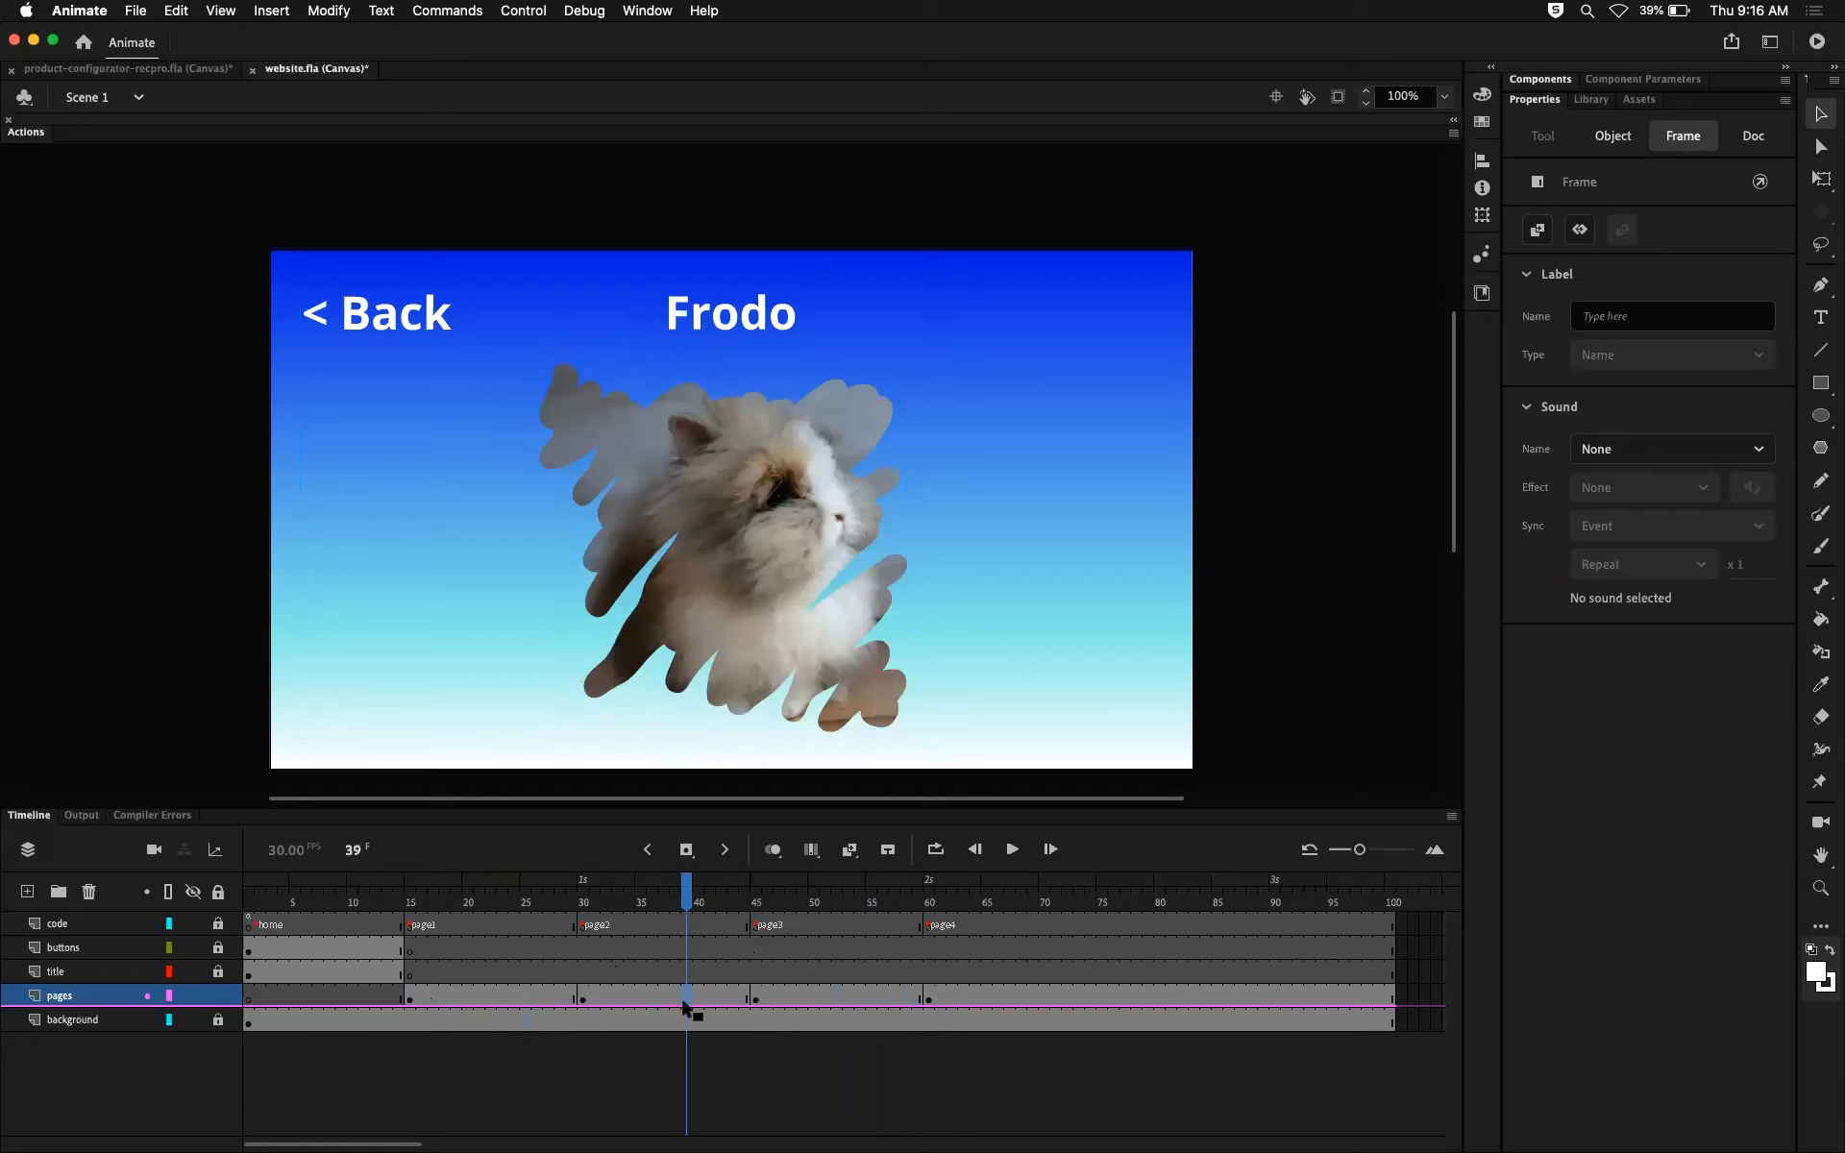
click(872, 999)
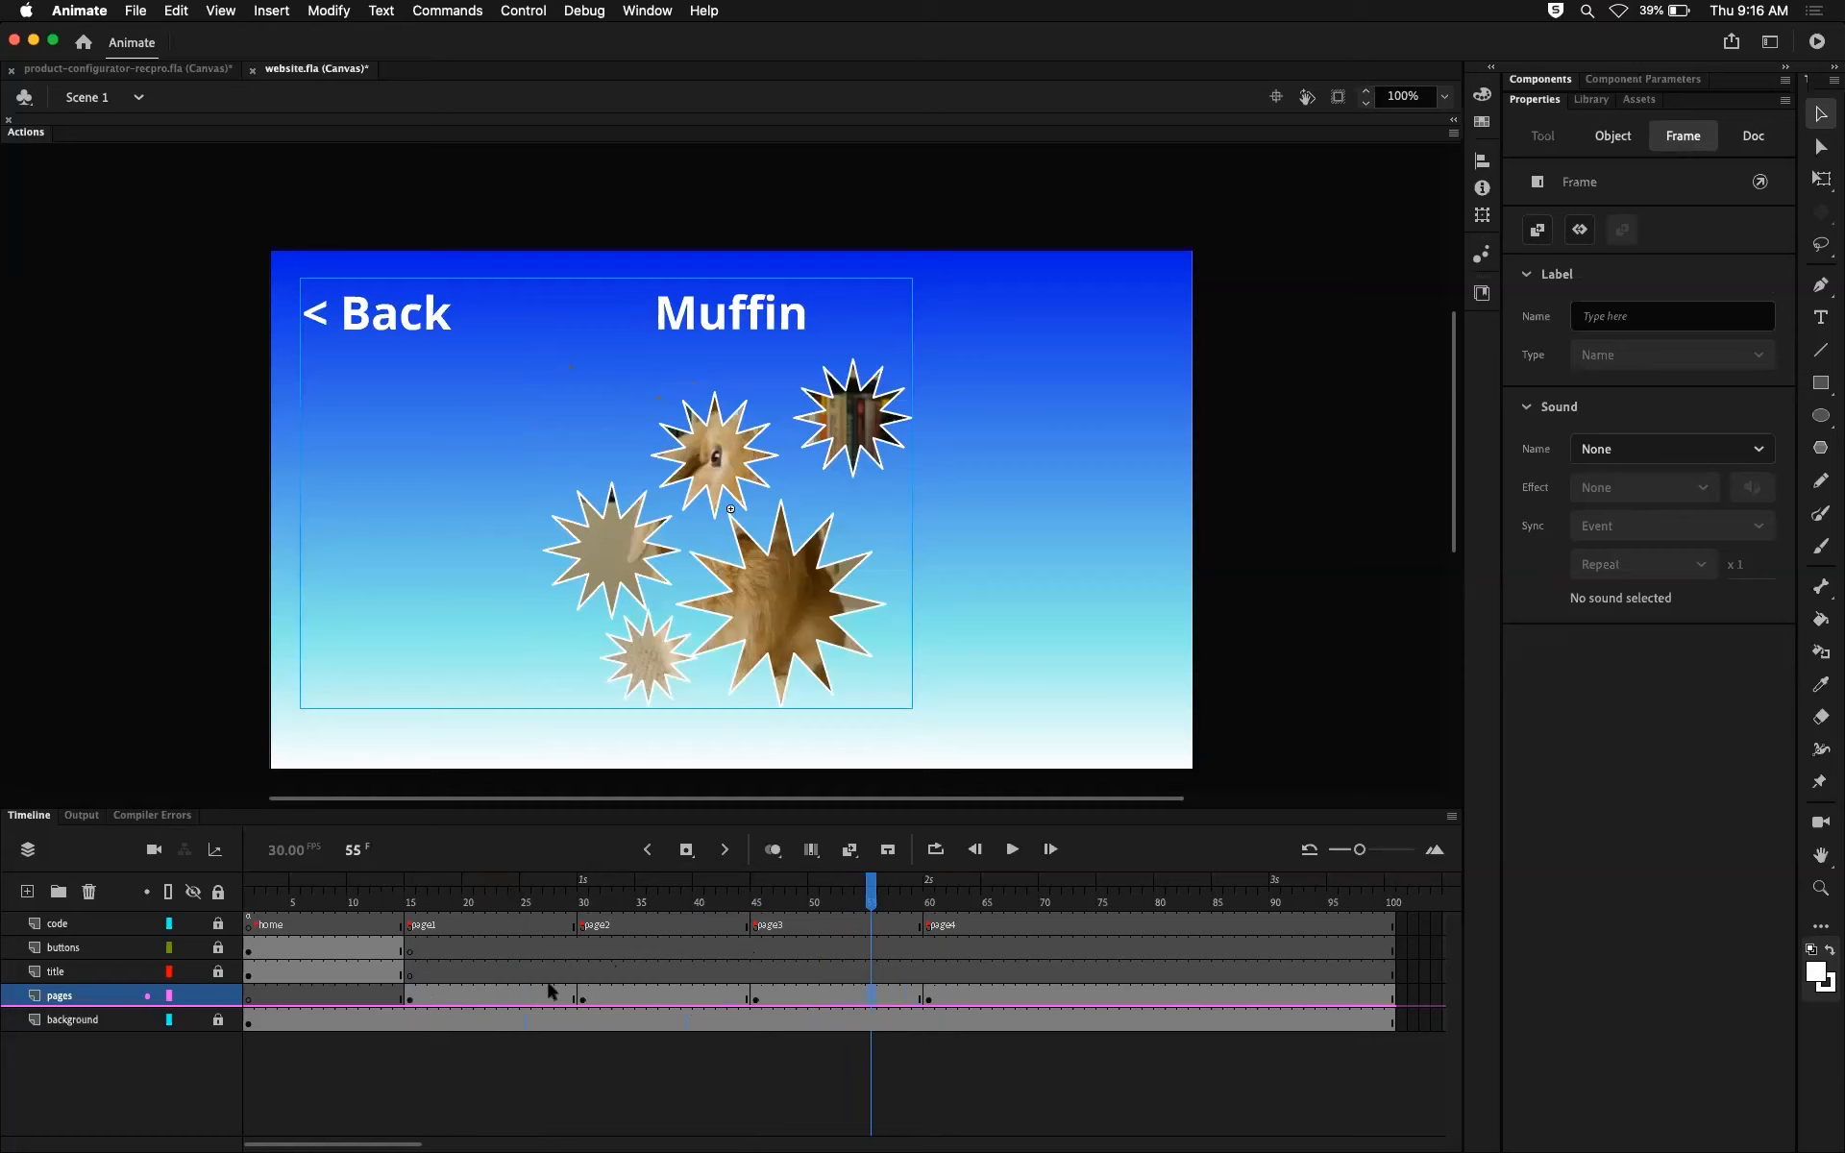
Step: Copy the Frodo page clip from the page2 section, paste it at frame 16 over the Marvin page, and delete the pasted copy
click(594, 995)
click(765, 548)
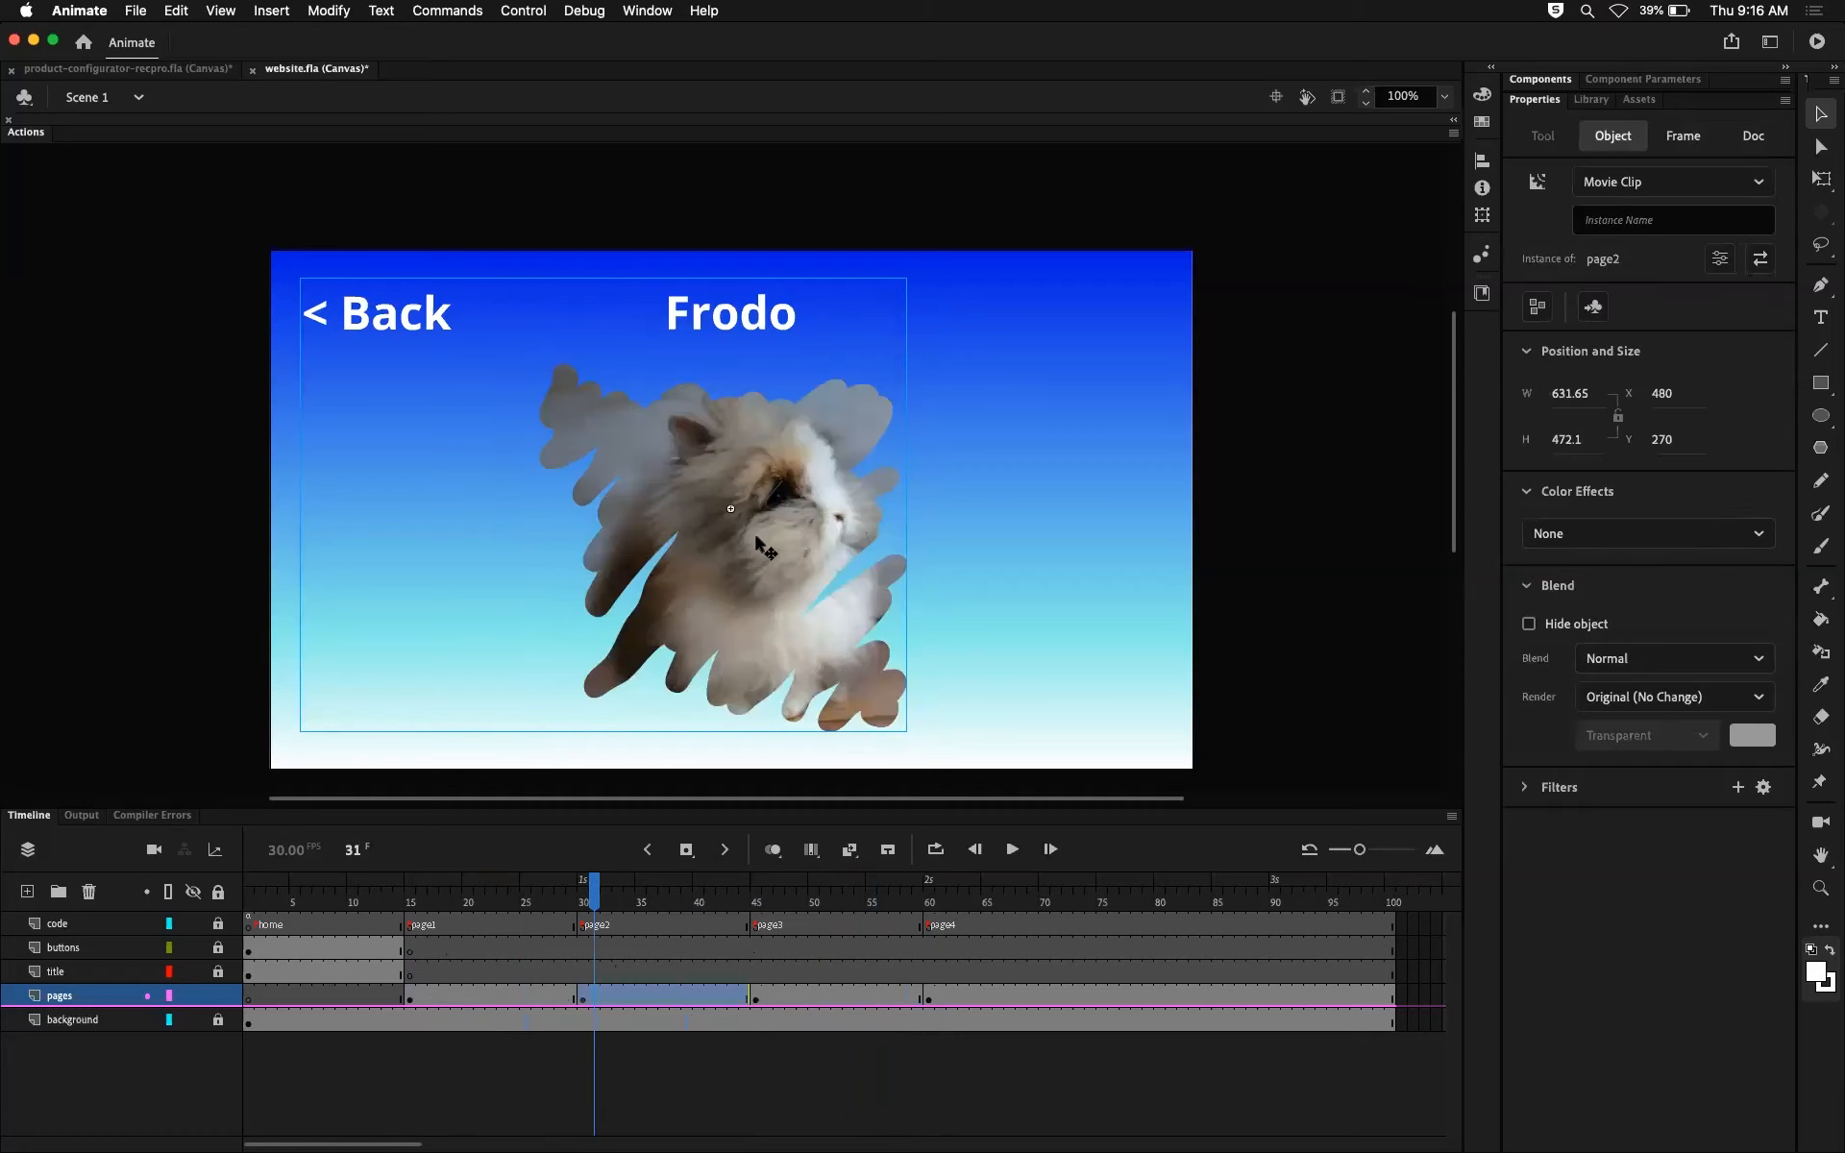
click(424, 894)
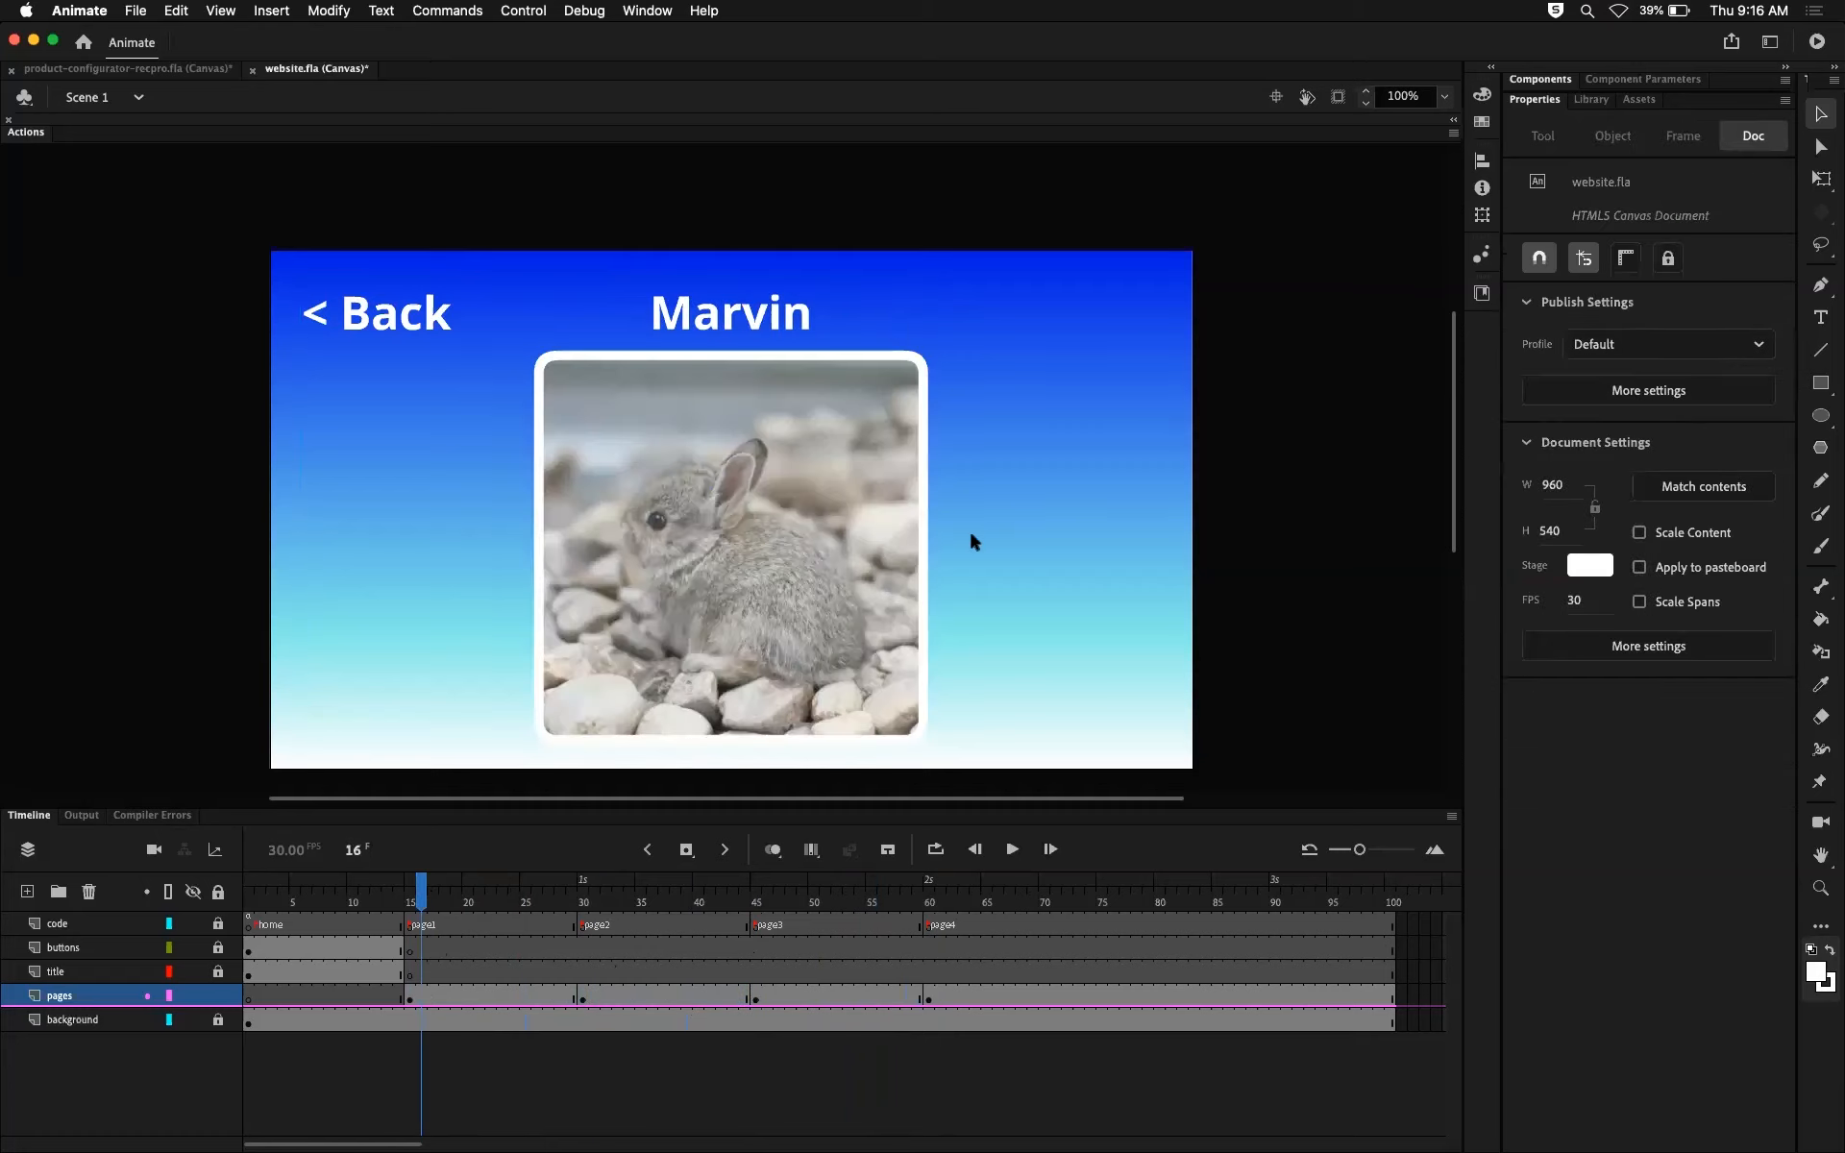
key(ctrl+v)
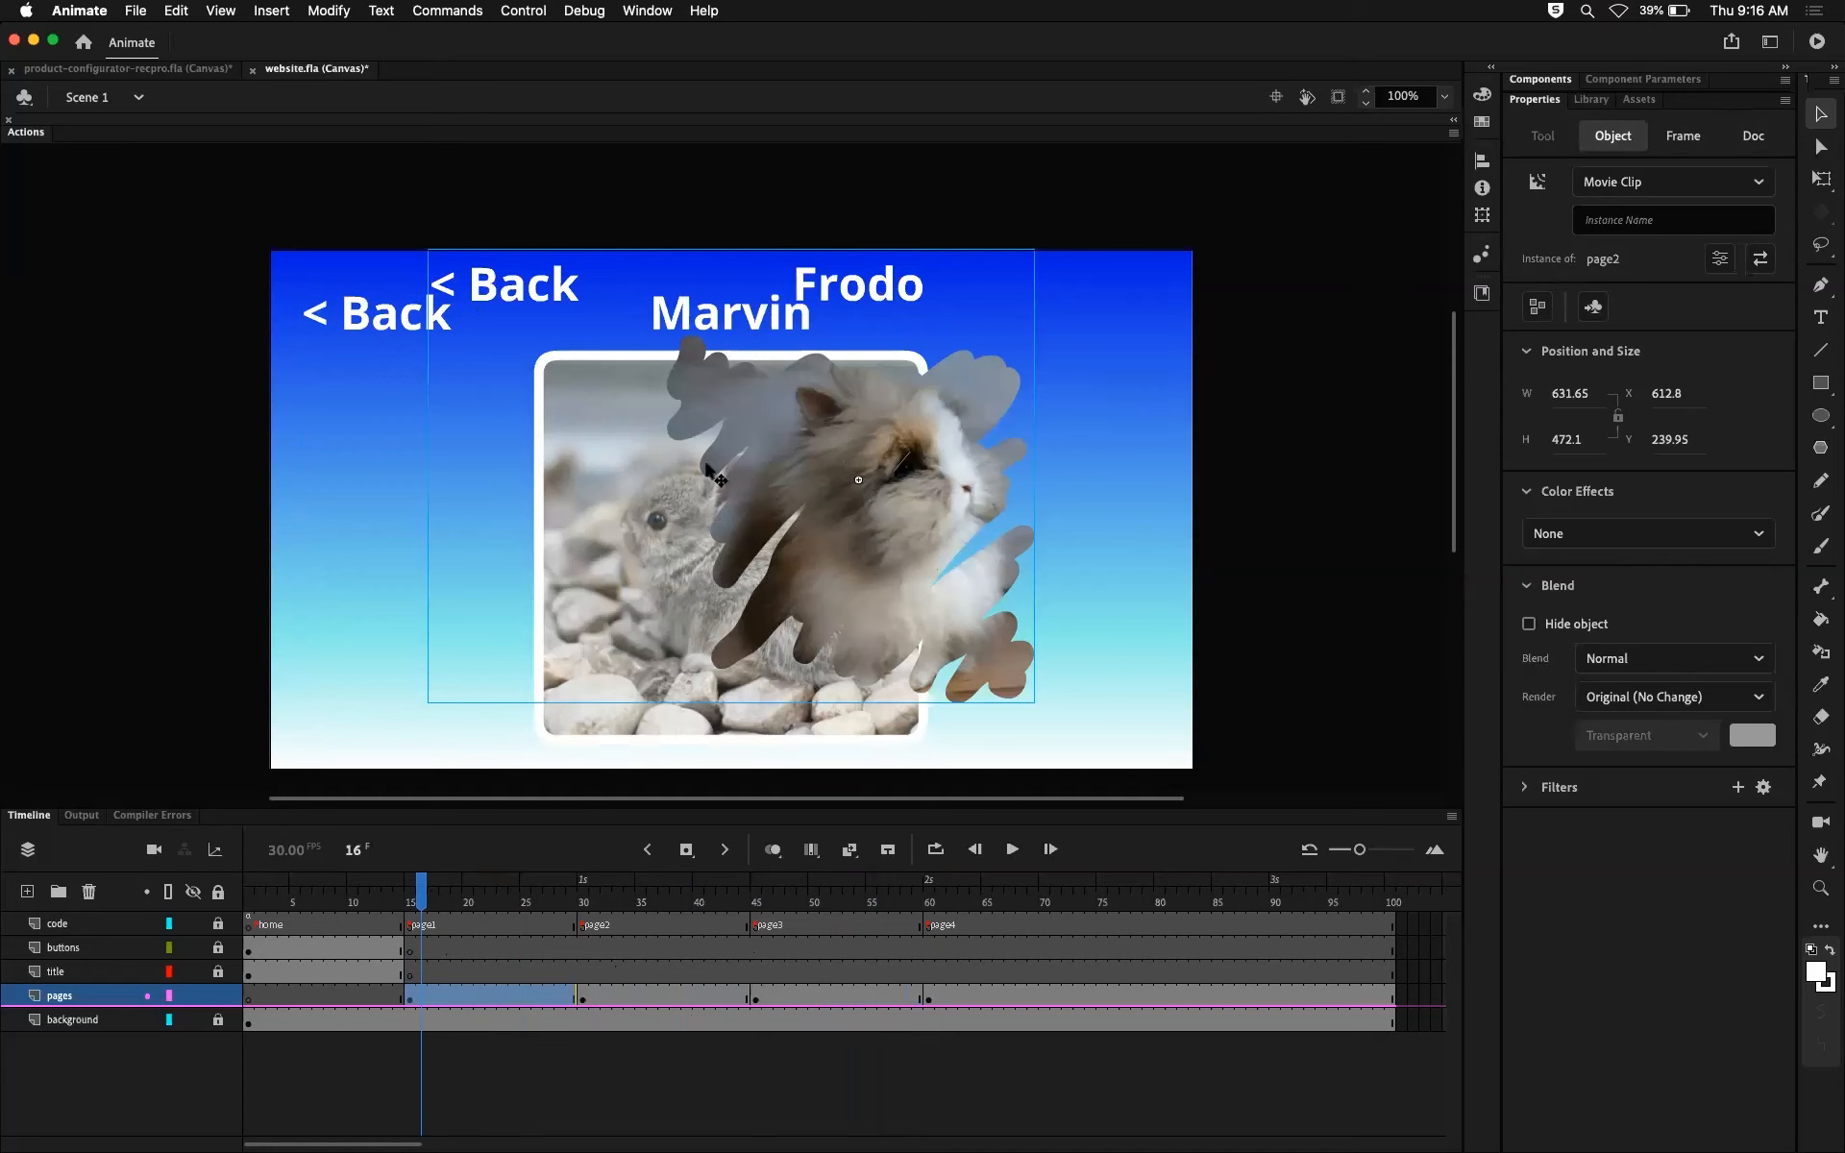
key(Delete)
Step: Review the page1 frames up to frame 20, and select the Marvin page clip at the frame 15 keyframe
click(444, 995)
click(442, 894)
mouse_move(440, 891)
mouse_down()
mouse_move(410, 892)
mouse_move(472, 892)
mouse_up()
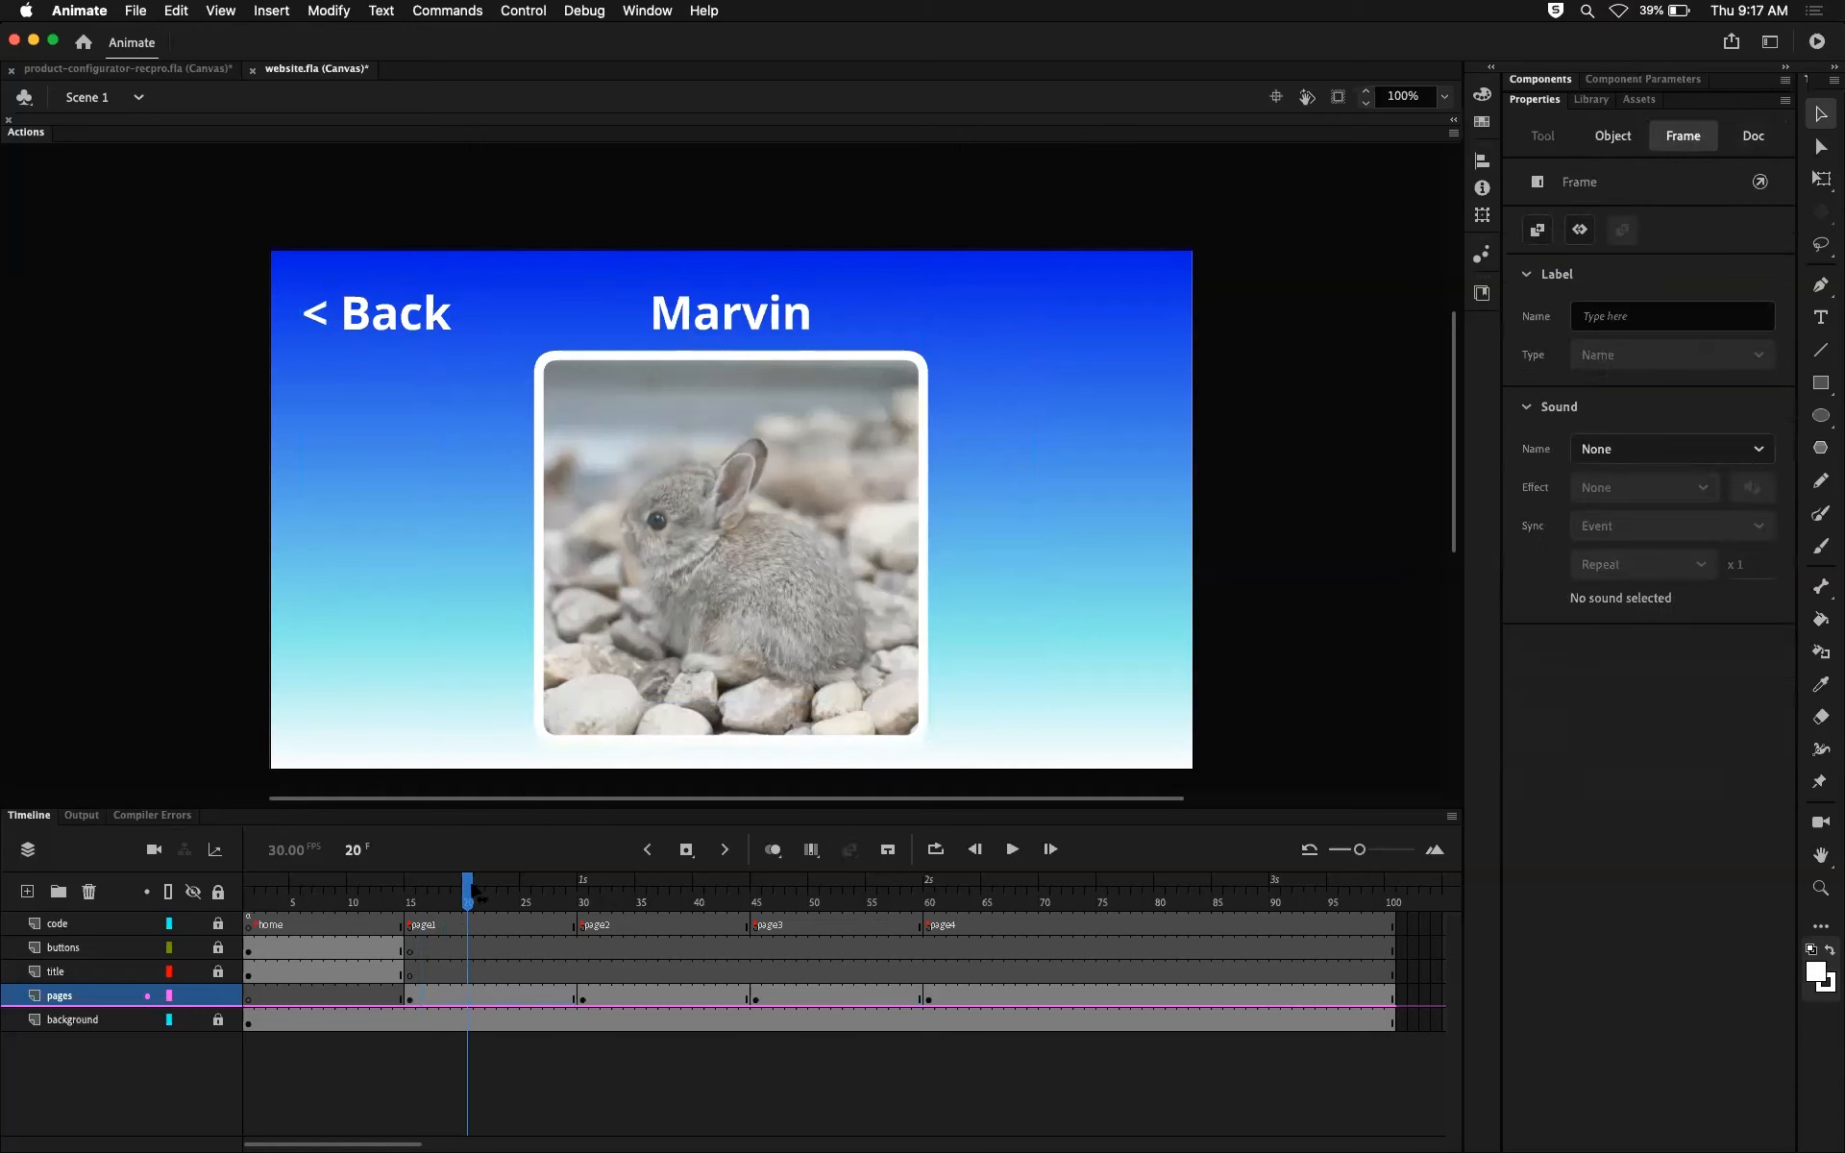
click(414, 1000)
click(766, 557)
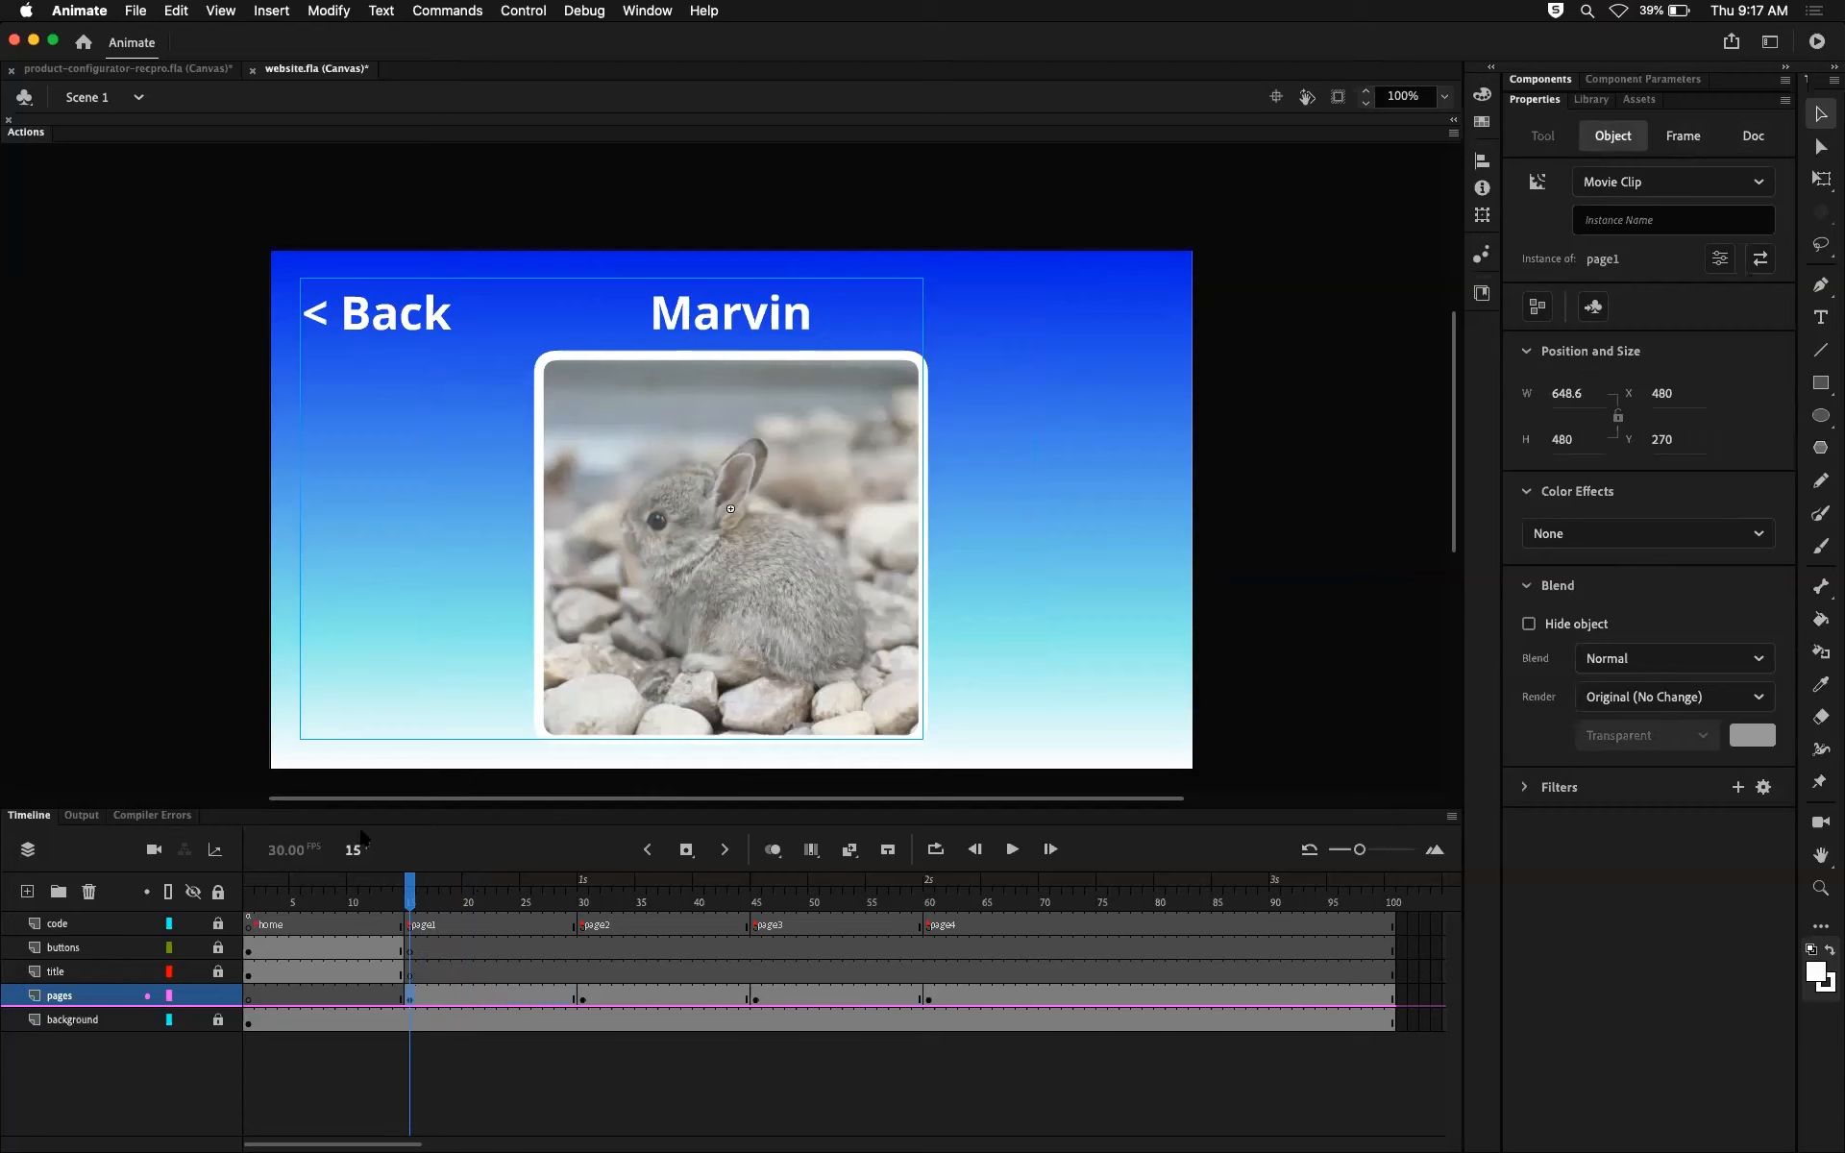
Step: Scrub through the page1 section, and view the start of the page2, page3 and page4 sections
drag(412, 892, 528, 893)
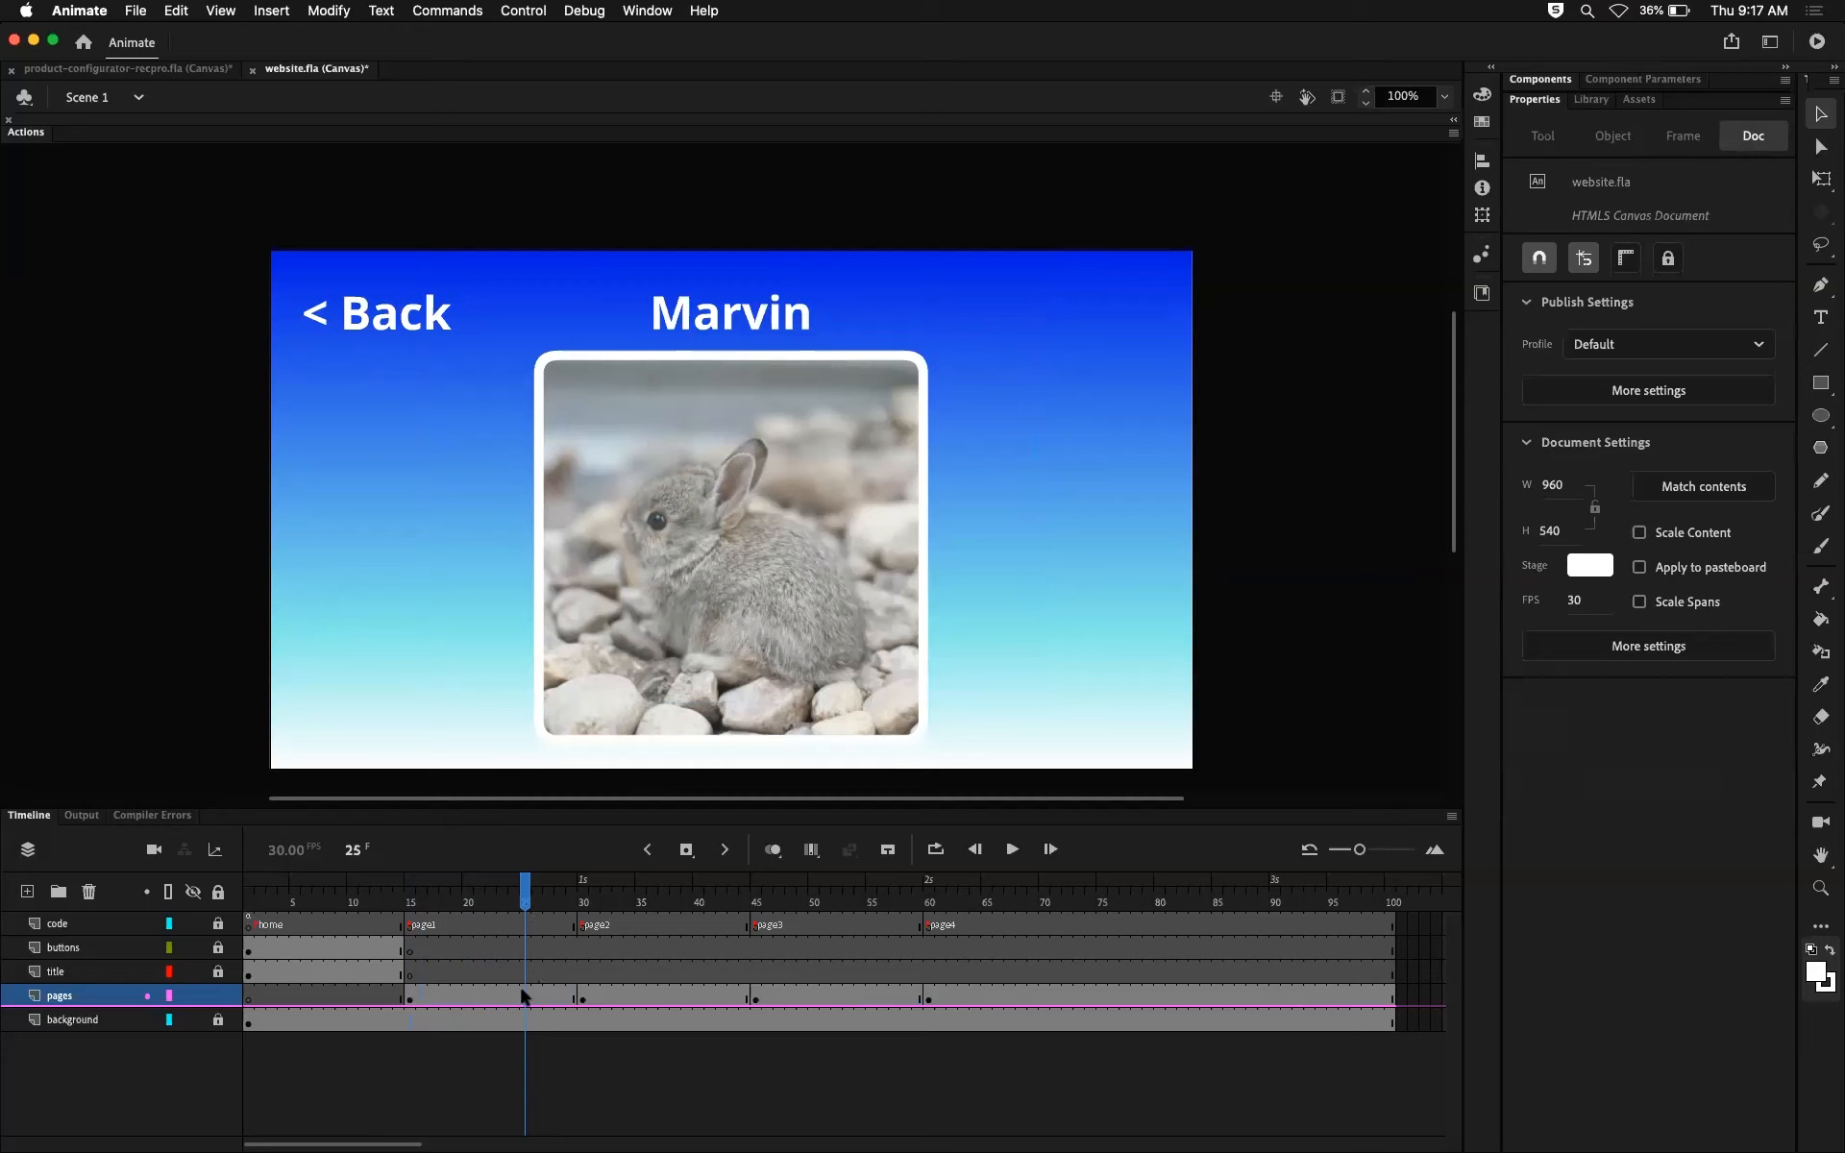
drag(525, 903, 412, 911)
click(592, 893)
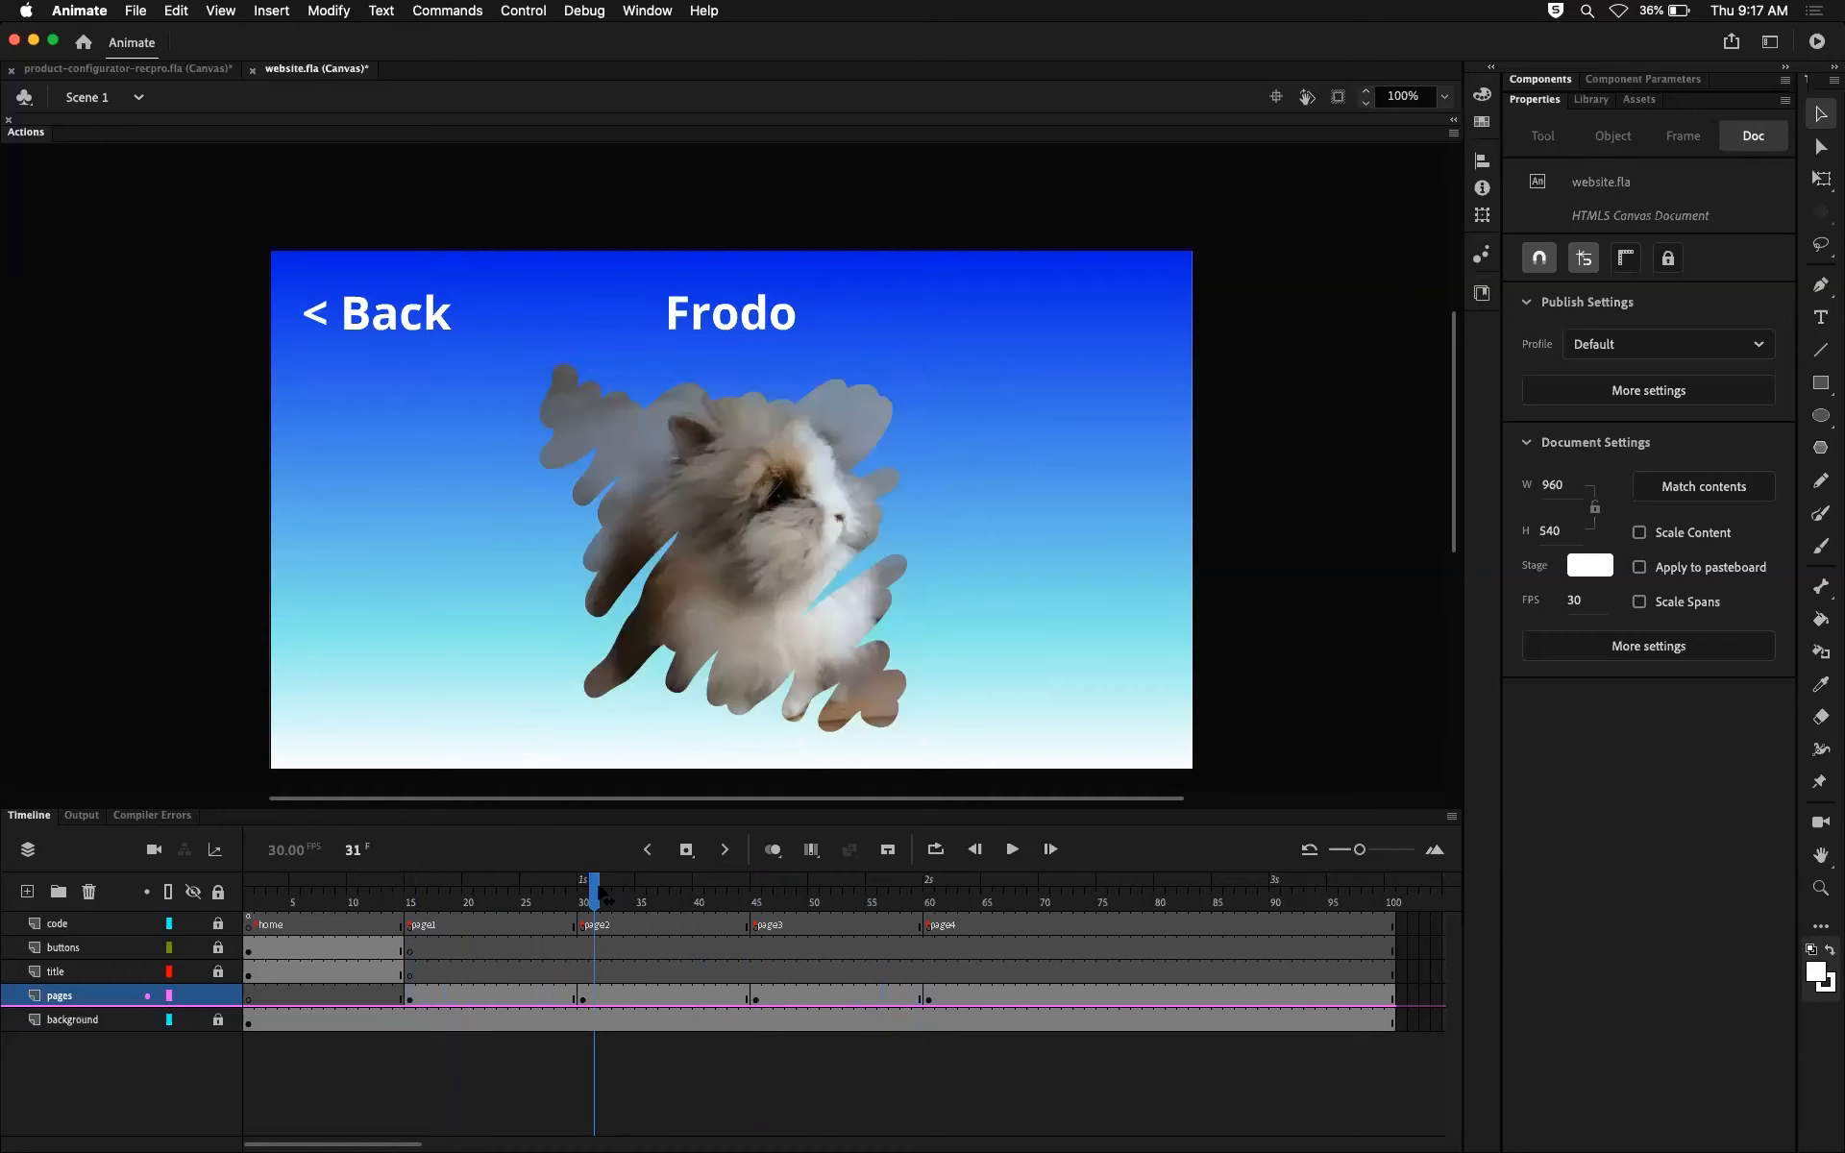
click(756, 897)
click(928, 895)
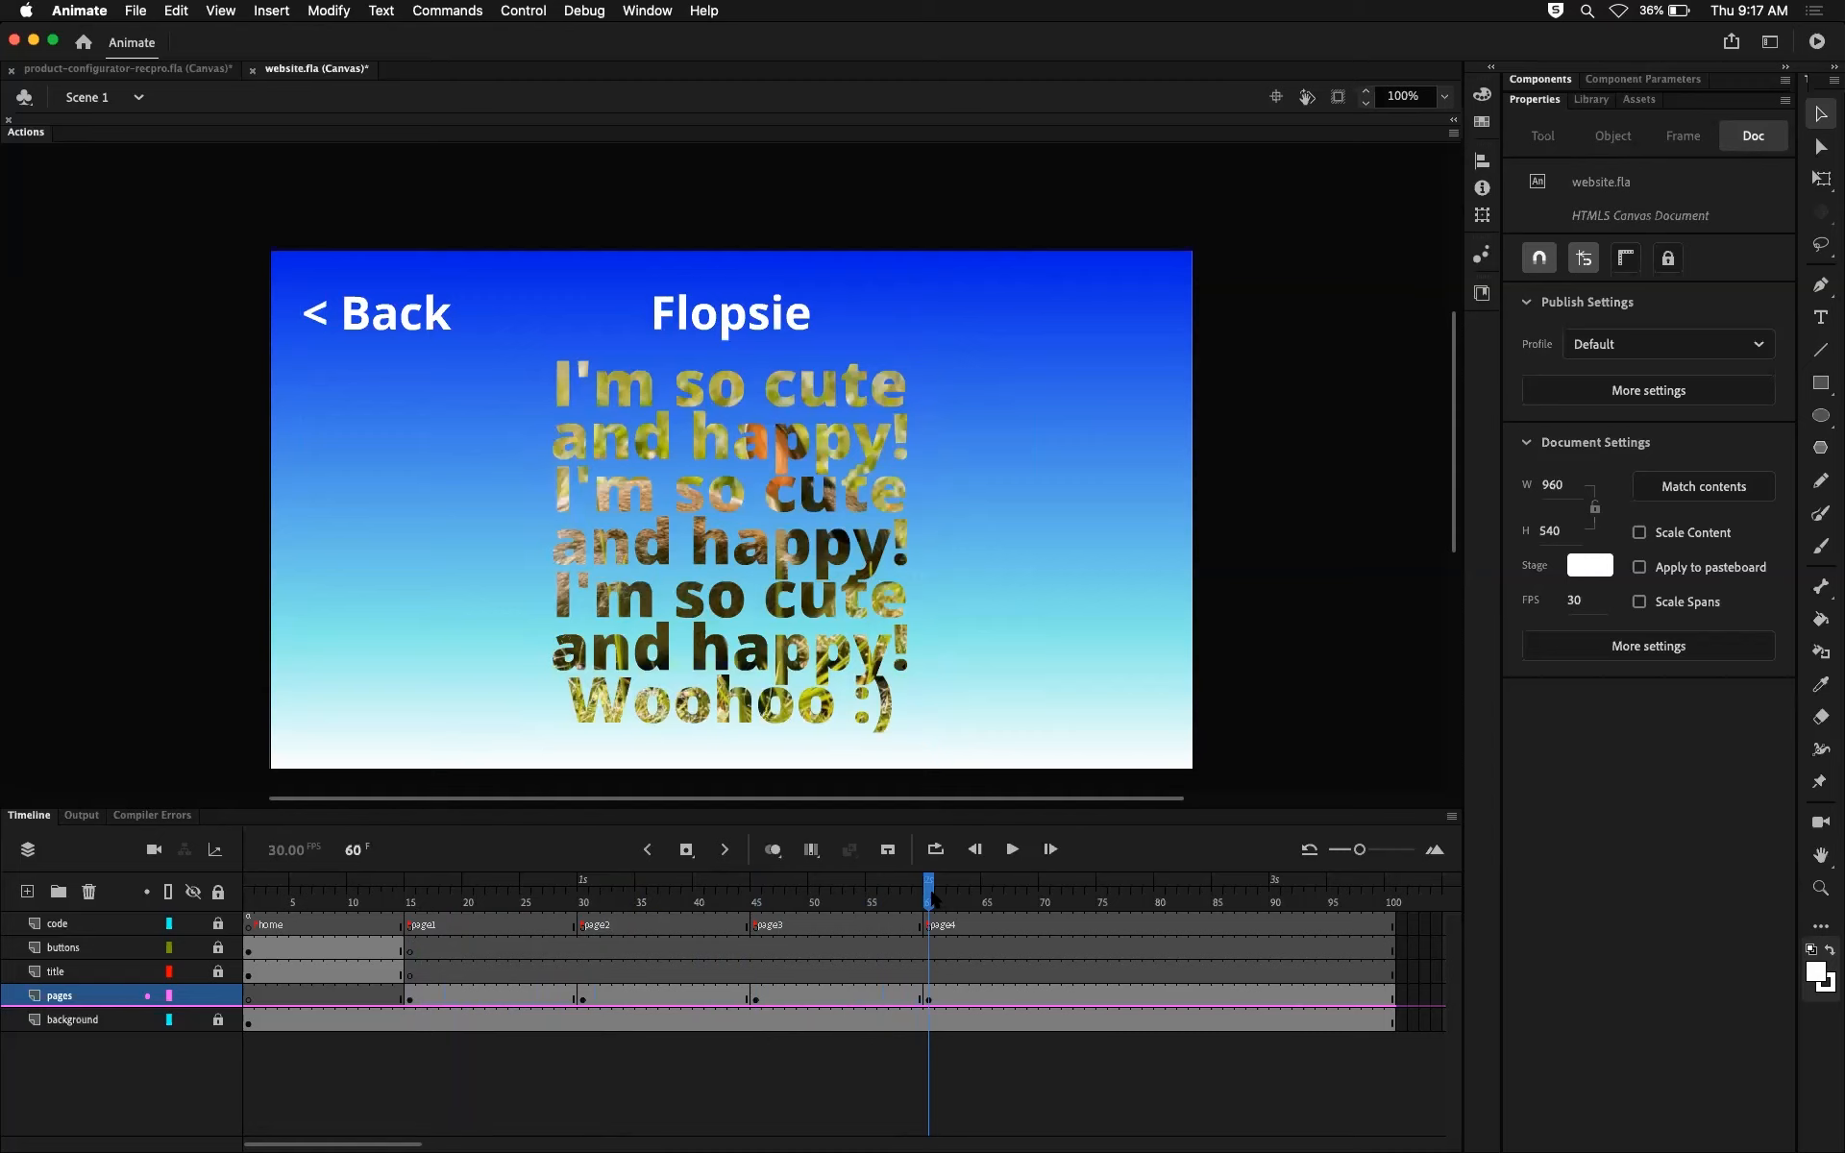
Step: Insert frames in the page1 section until page2 starts at about frame 51, and paste the Frodo page clip in place at frame 45
mouse_move(501, 900)
mouse_down()
mouse_move(424, 915)
mouse_move(652, 911)
mouse_move(478, 905)
mouse_move(517, 907)
mouse_up()
key(F5)
key(F5)
key(F5)
key(F5)
key(F5)
key(F5)
key(F5)
key(F5)
key(F5)
key(F5)
key(F5)
key(F5)
key(F5)
key(F5)
key(F5)
key(F5)
key(F5)
key(F5)
key(F5)
key(F5)
key(F5)
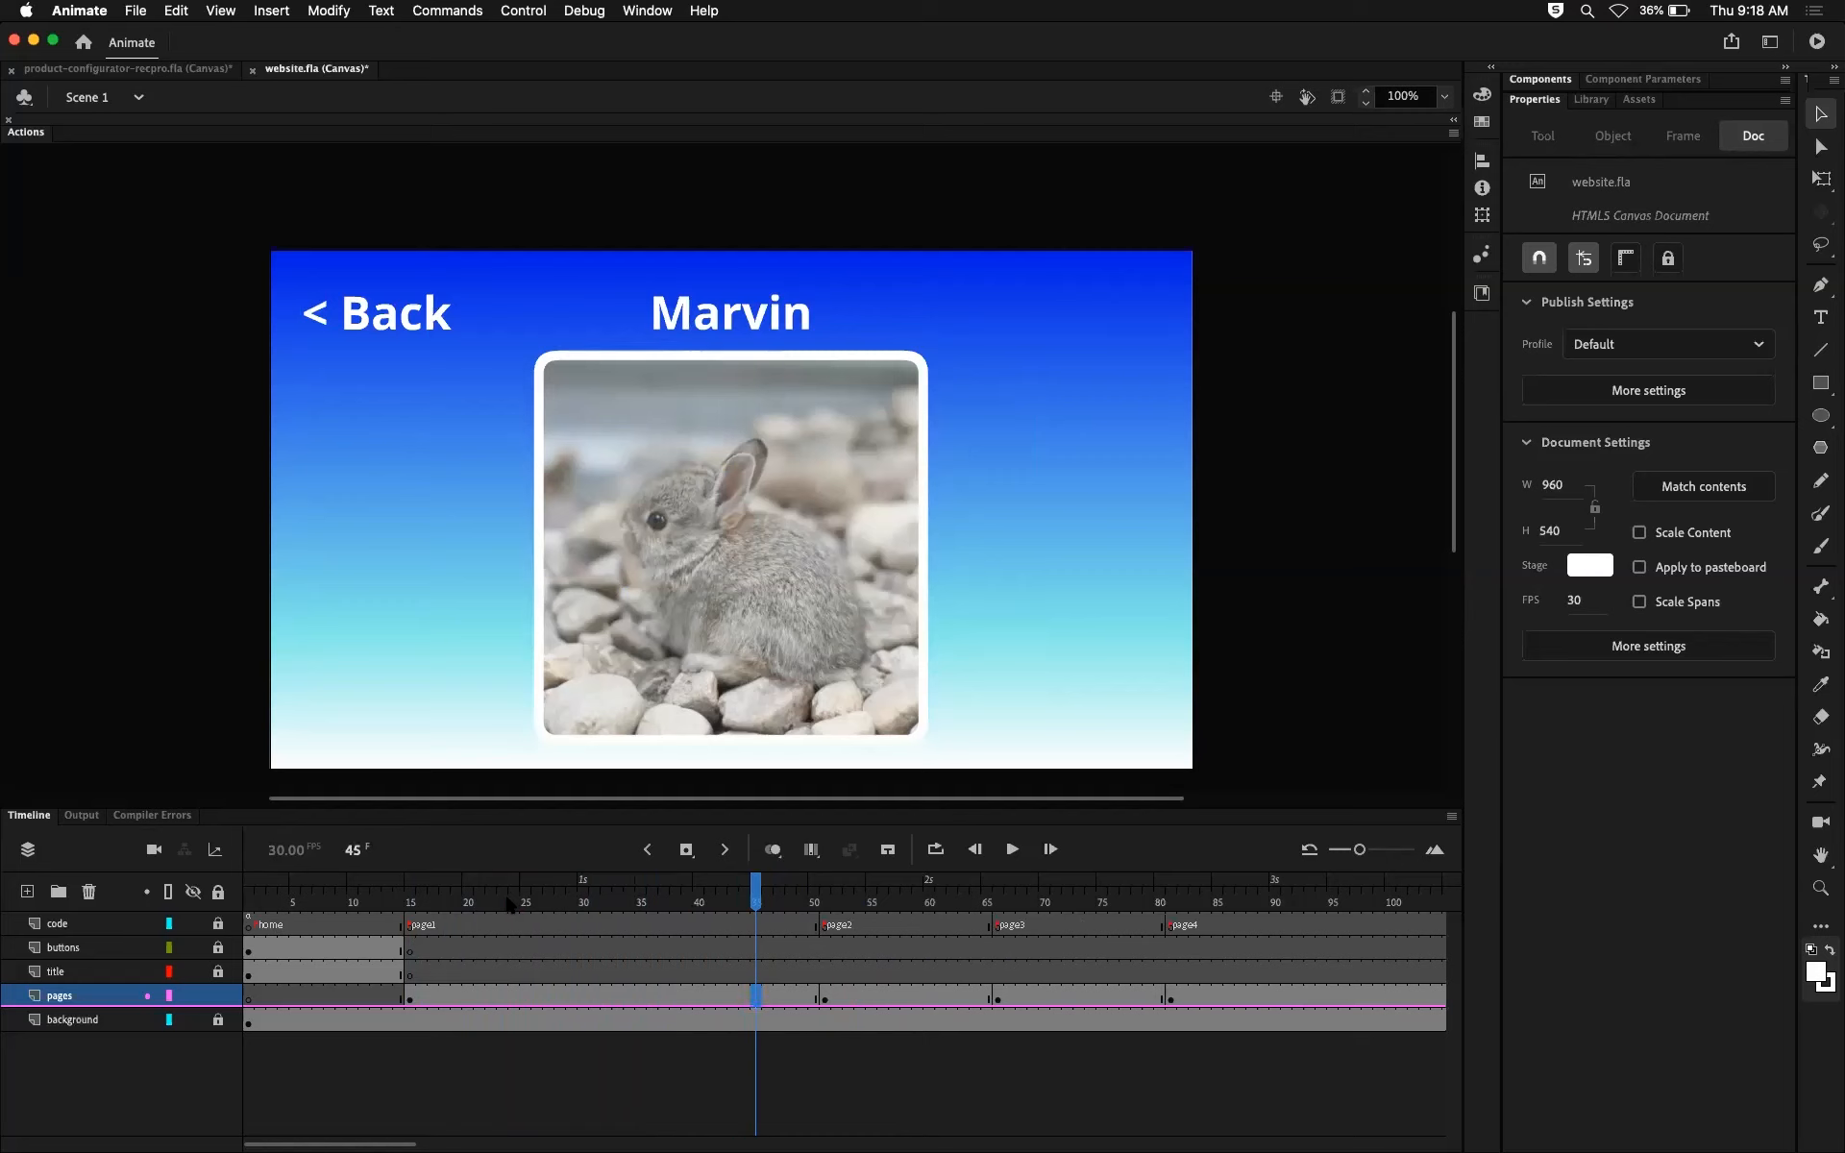
key(shift+super+v)
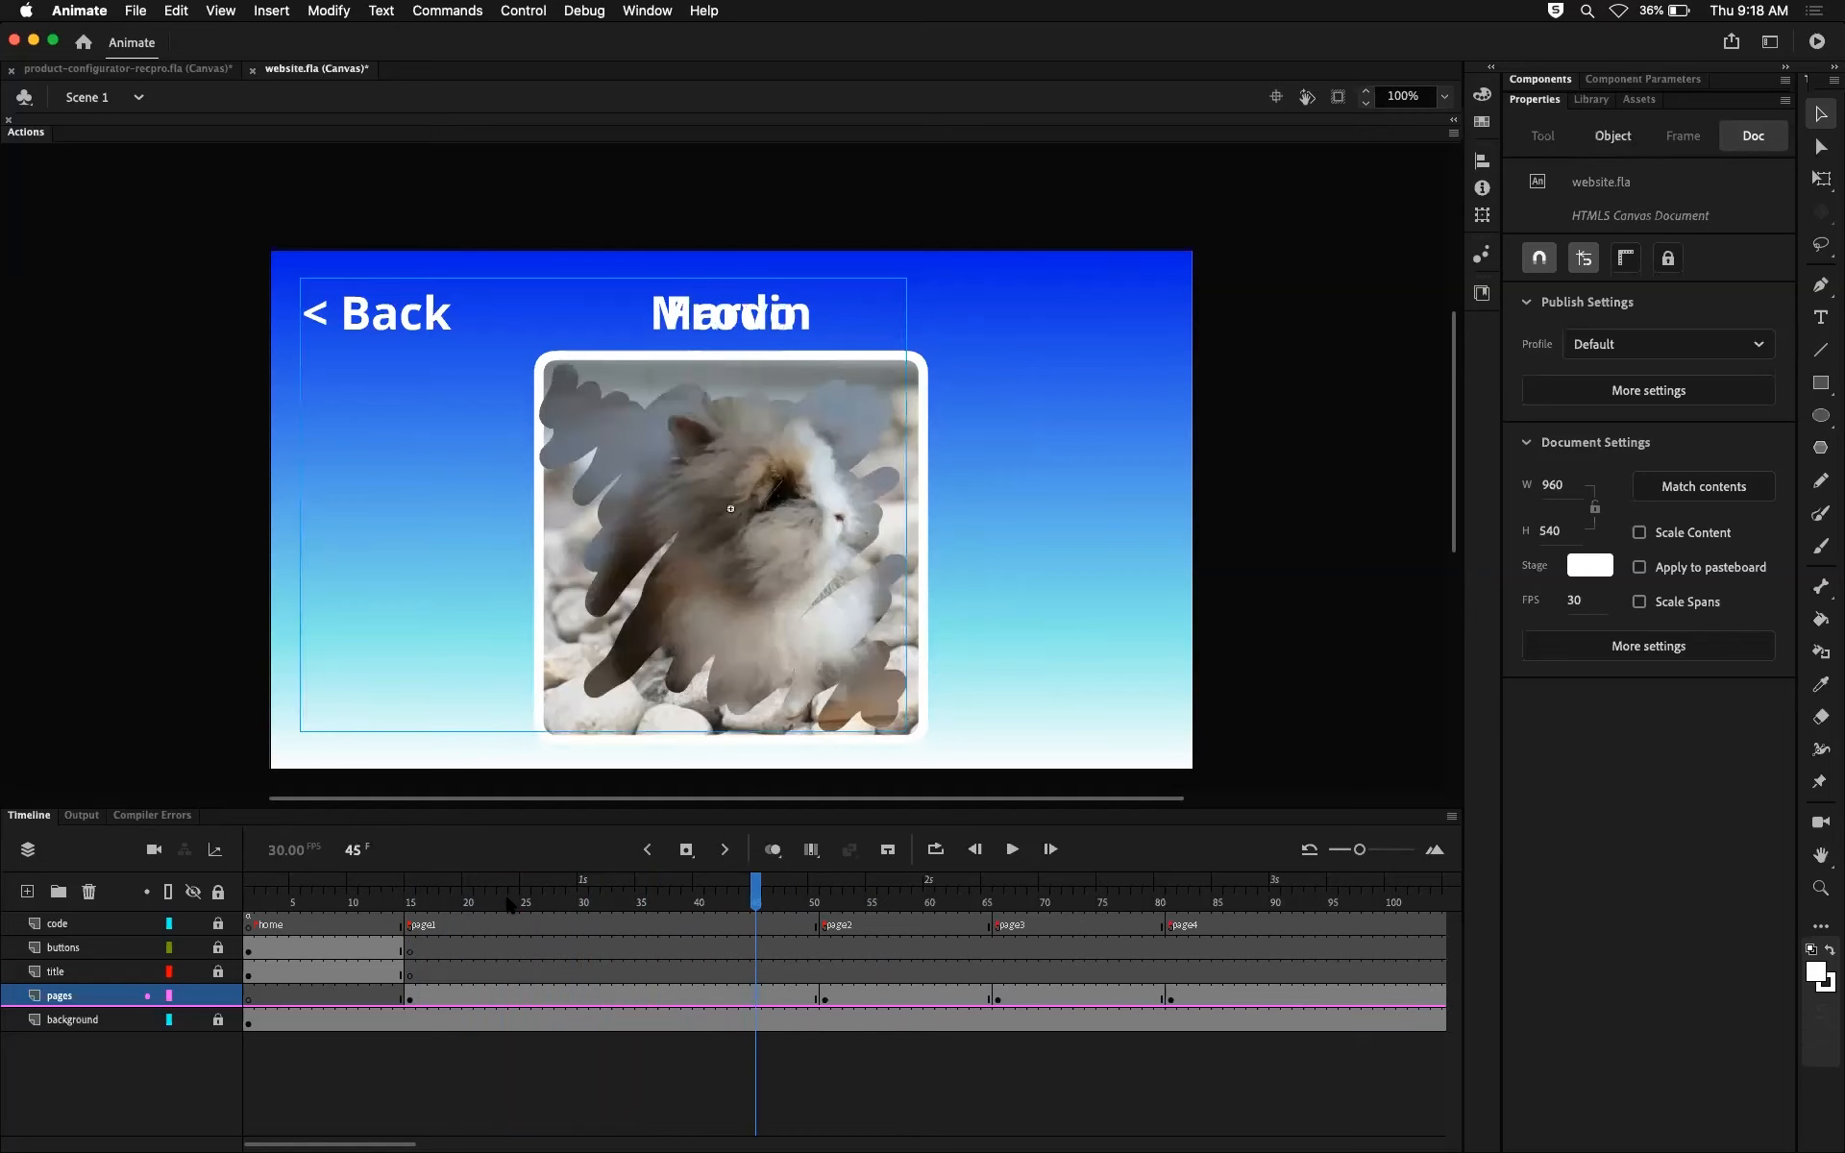
Step: Remove frames from the page1 section until page2 starts at frame 45, and insert the same frames again
key(shift+F5)
key(shift+F5)
key(shift+F5)
key(shift+F5)
key(shift+F5)
key(shift+F5)
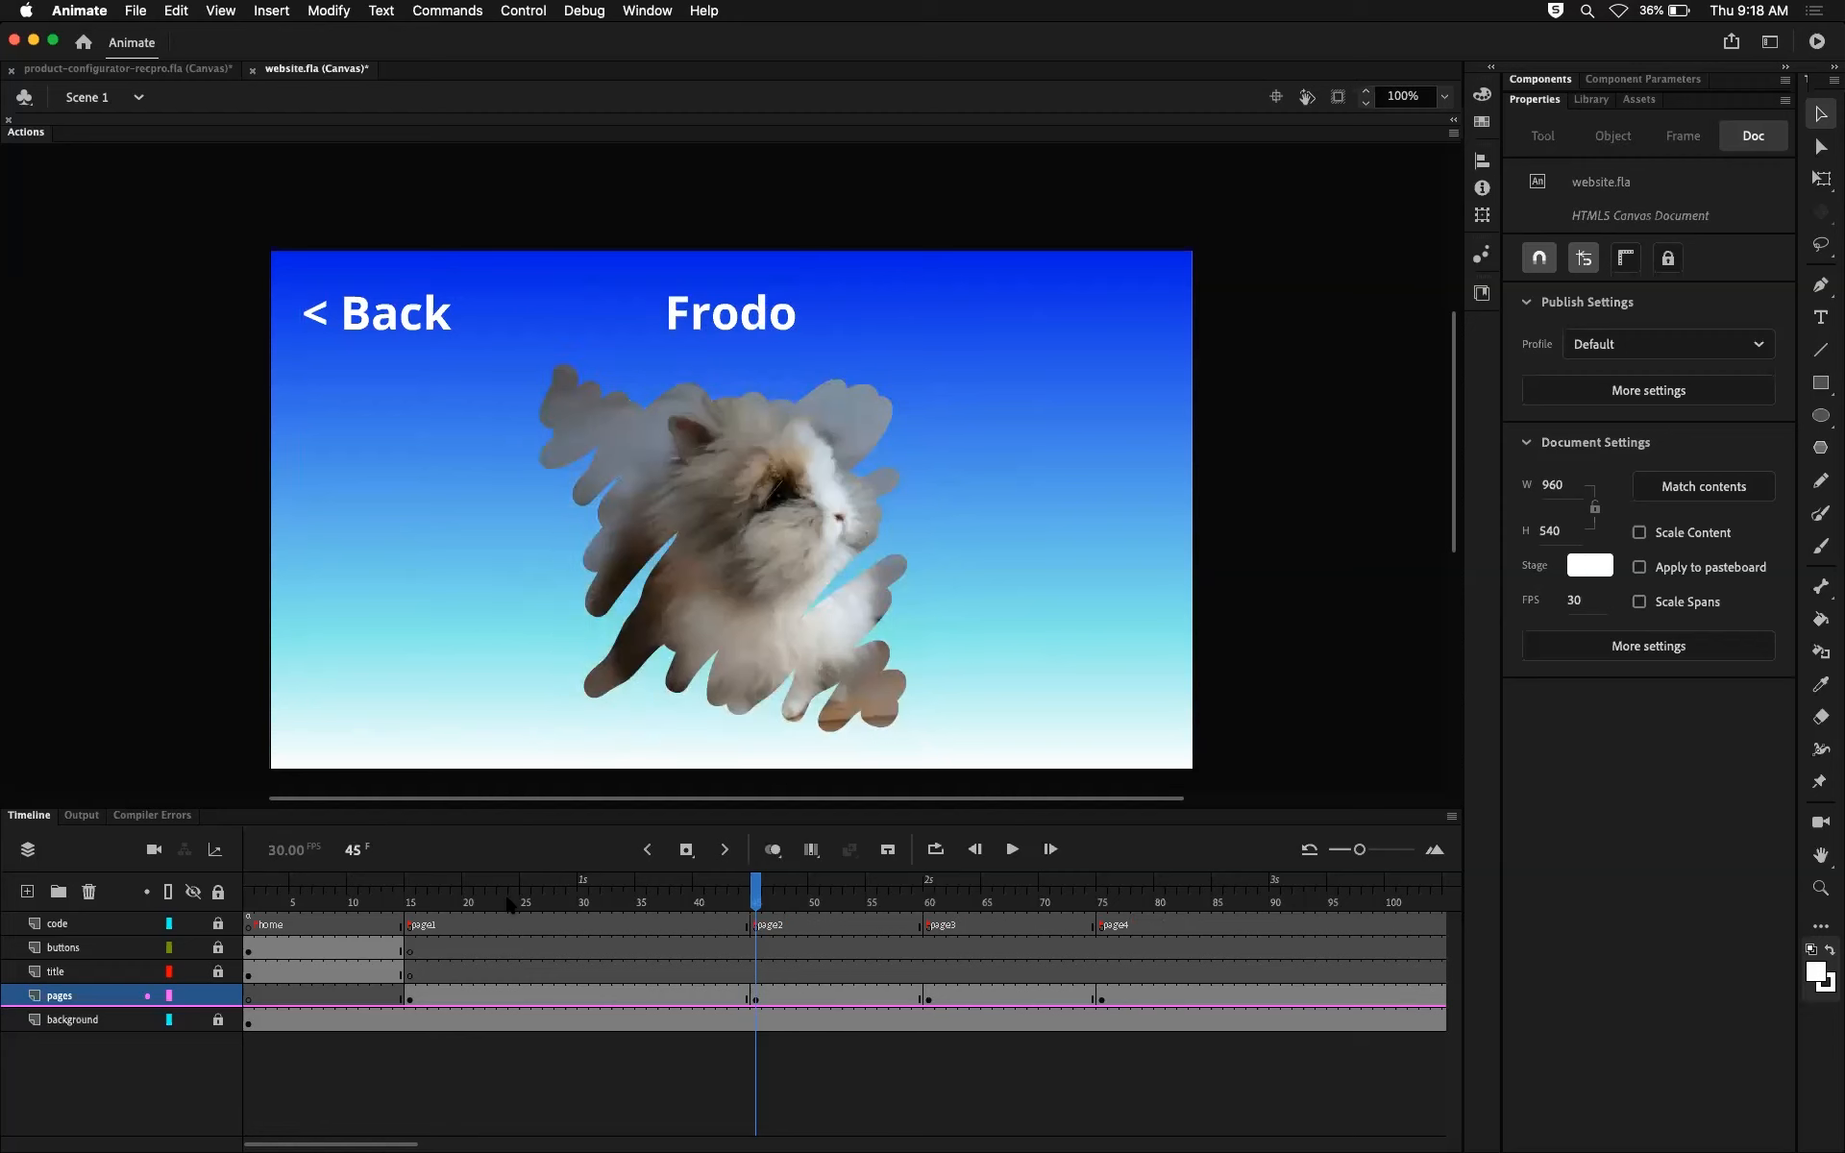
key(F5)
key(F5)
key(F5)
key(F5)
key(F5)
key(F5)
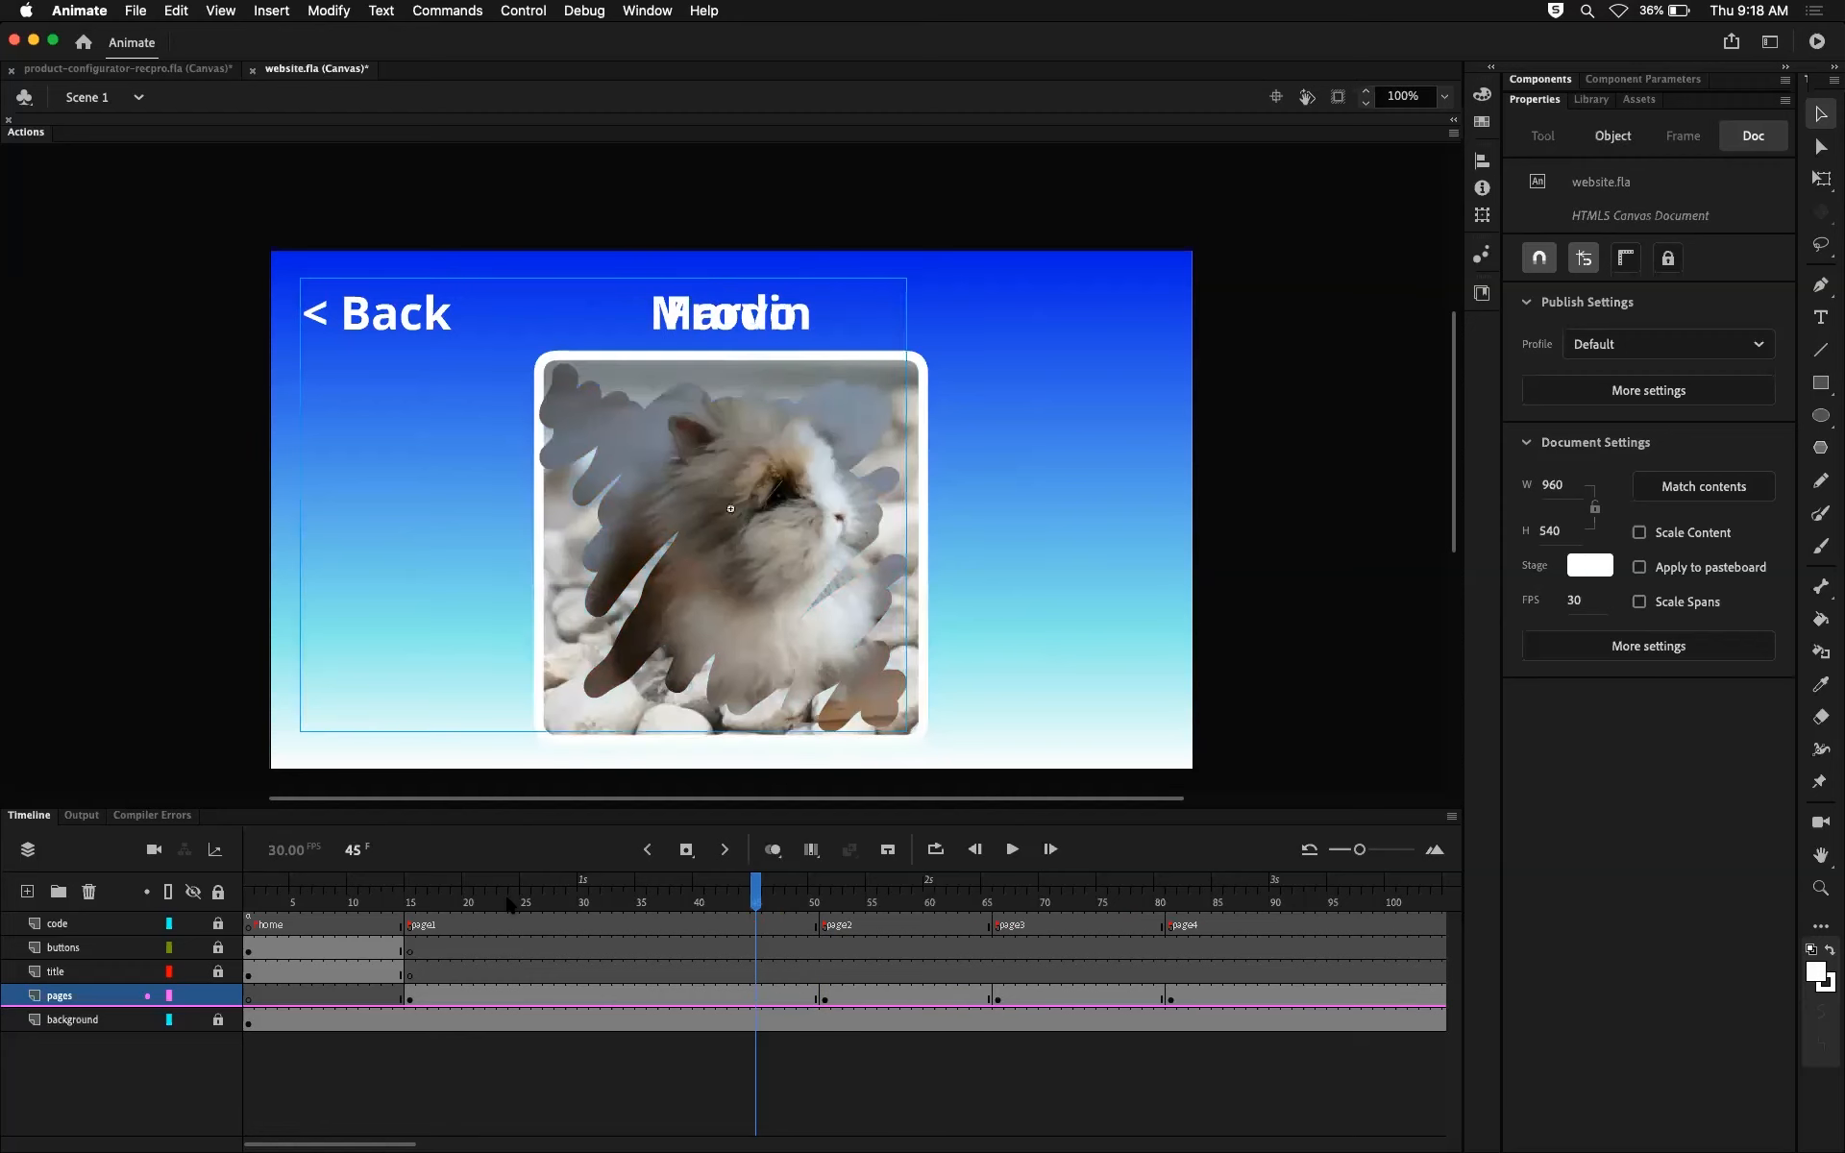
Step: Undo the pasted Frodo clip and the extra page1 frames until page2 starts at frame 30 again
key(super+z)
key(super+z)
key(super+z)
key(super+z)
key(super+z)
key(super+z)
key(super+z)
key(super+z)
key(super+z)
key(super+z)
key(super+z)
key(super+z)
key(super+z)
key(super+z)
key(super+z)
key(super+z)
key(super+z)
key(super+z)
key(super+z)
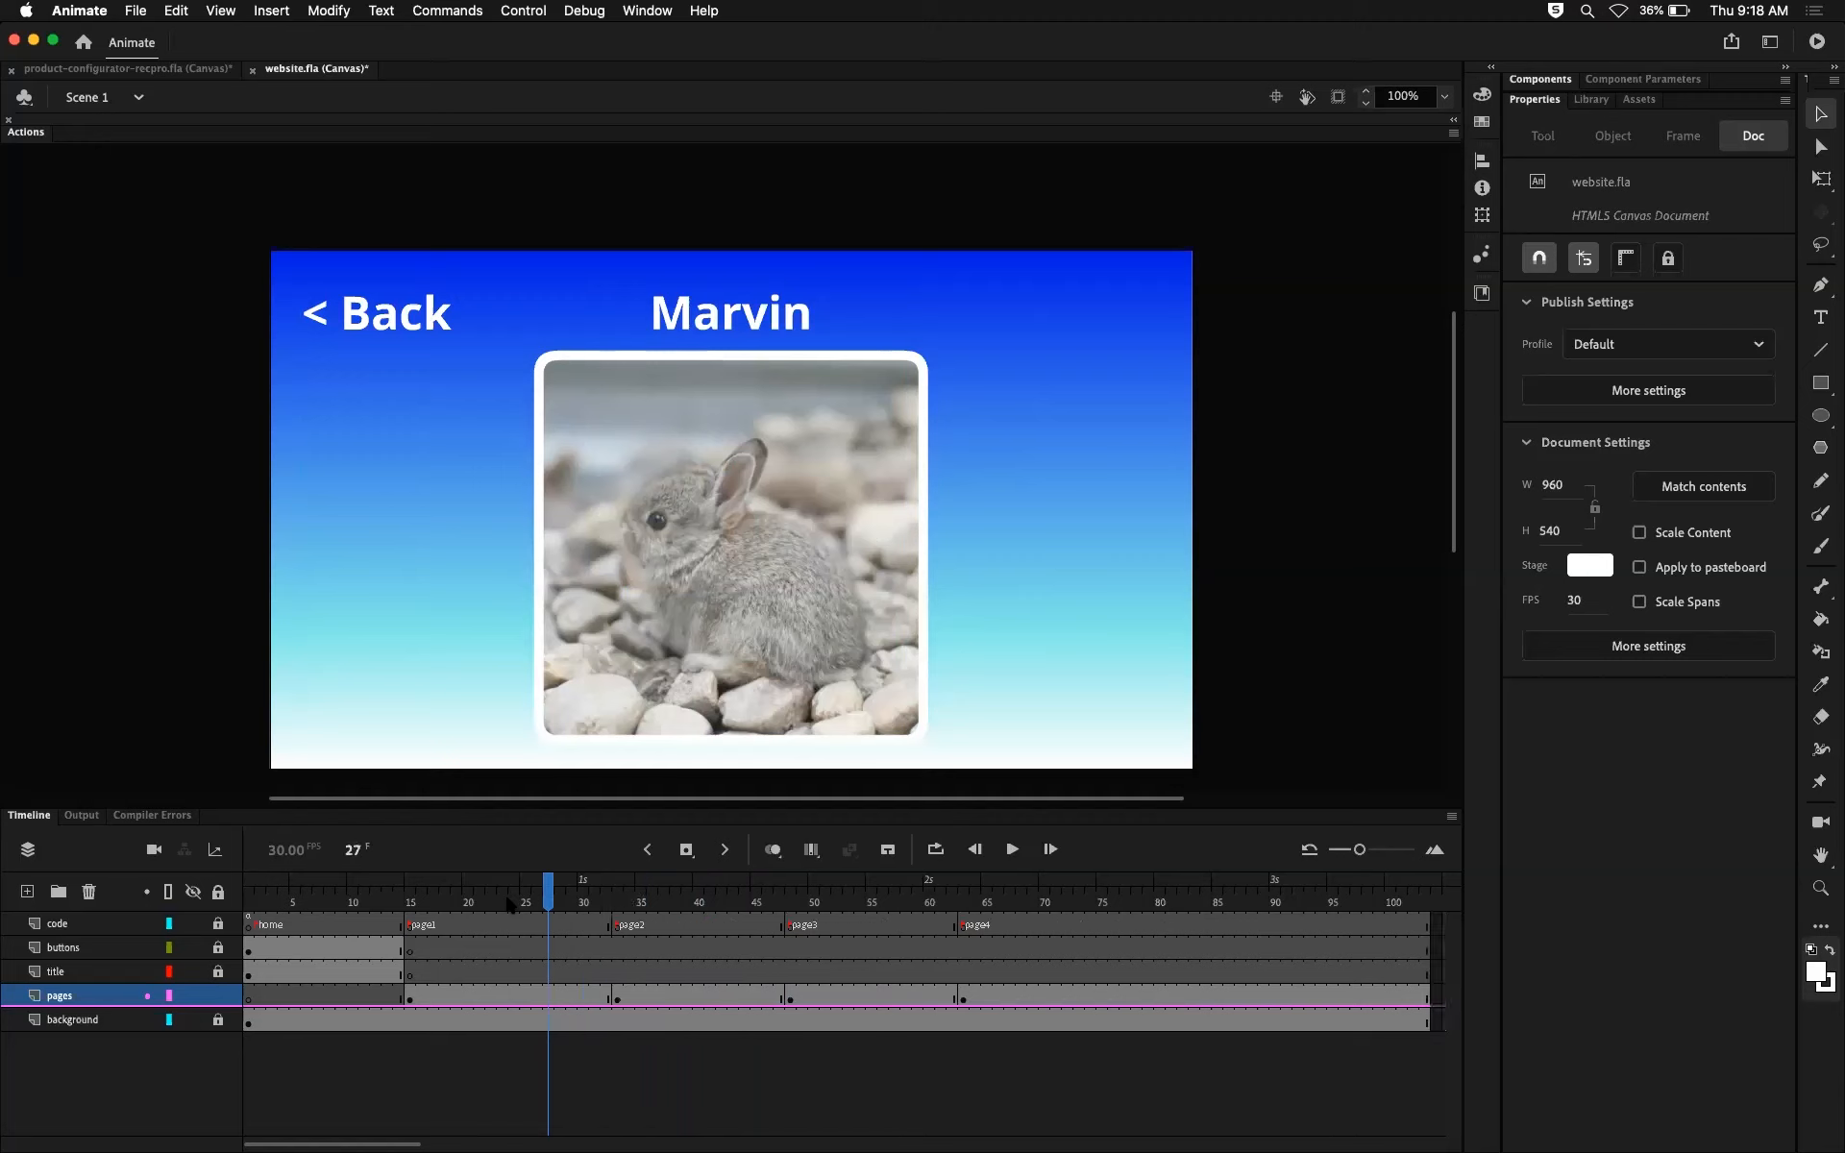
key(super+z)
key(super+z)
key(super+z)
key(super+z)
Step: Insert a few frames in the page1 section from frame 23, and remove them again
click(507, 898)
mouse_move(506, 889)
mouse_down()
mouse_move(467, 891)
mouse_move(565, 892)
mouse_move(499, 892)
mouse_up()
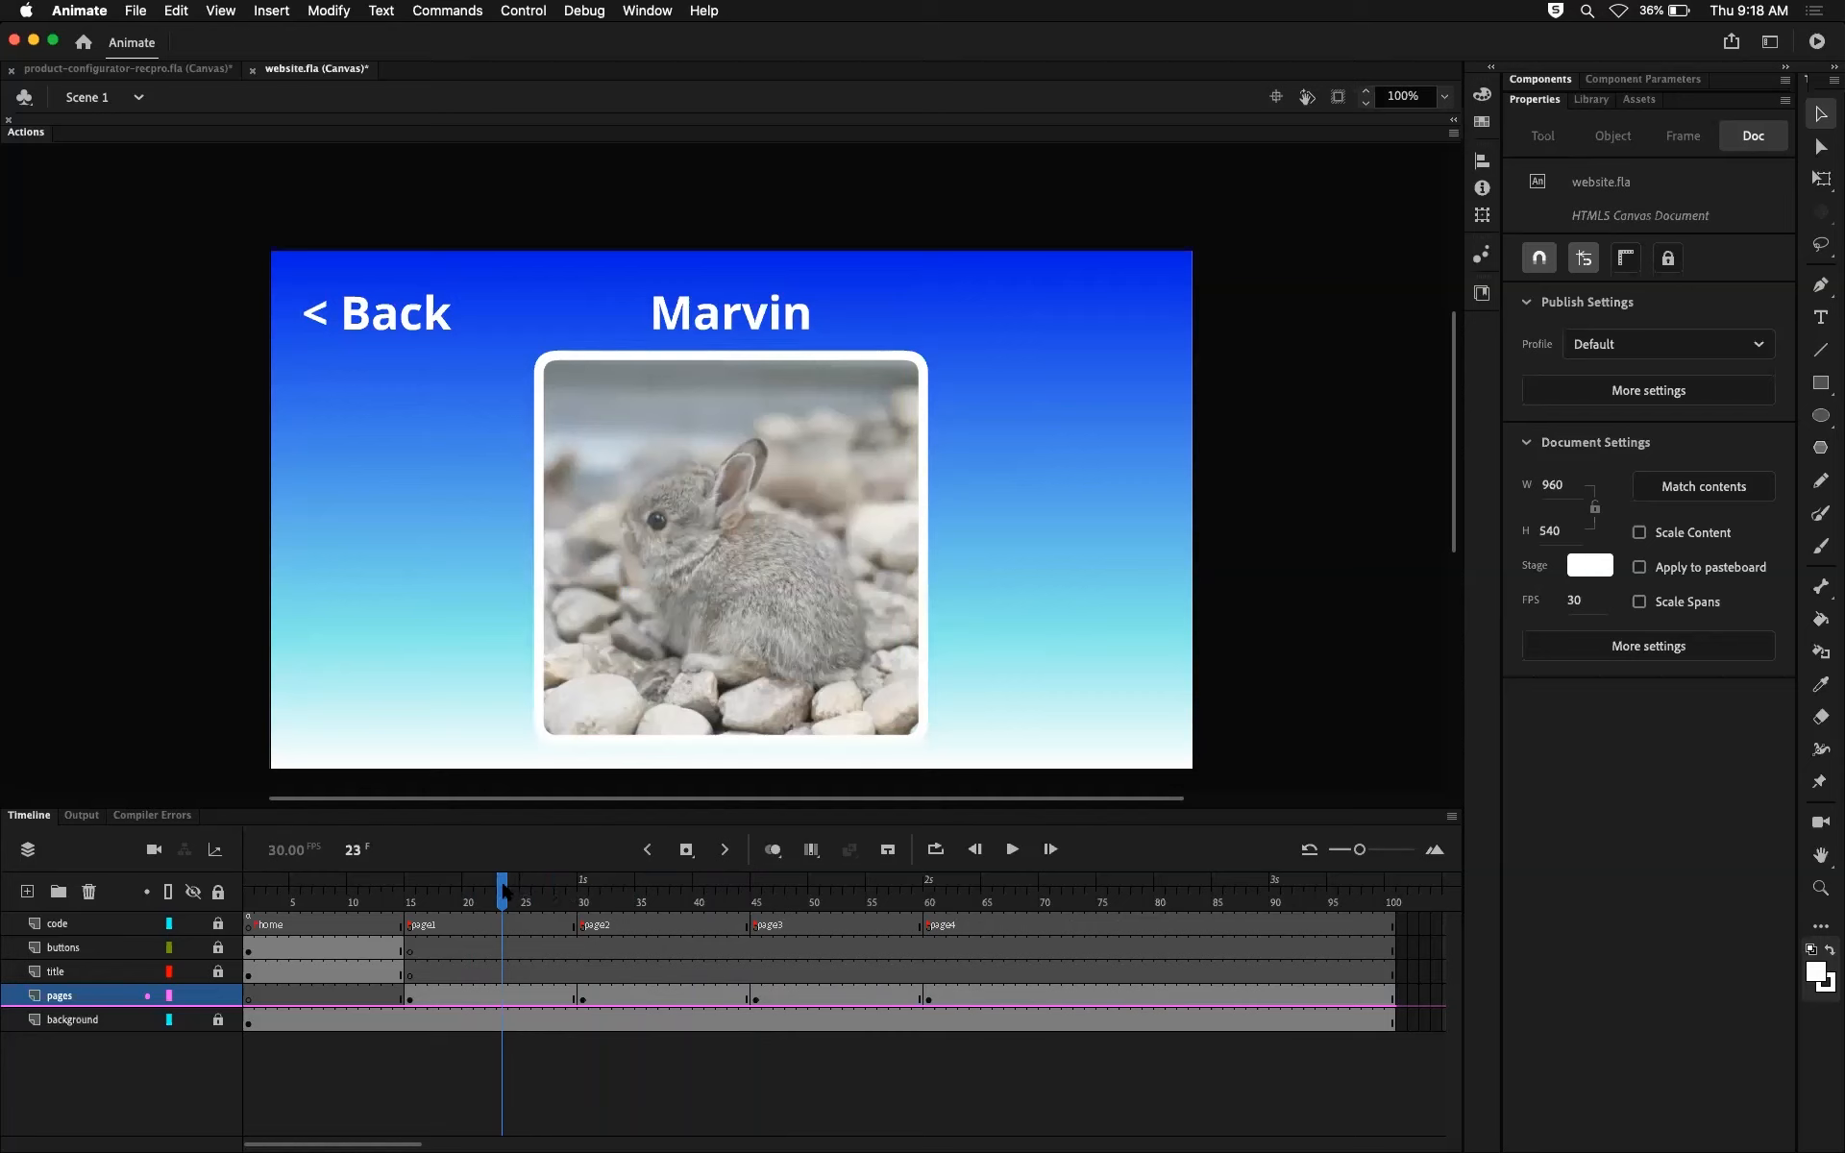
key(F5)
key(F5)
key(F5)
key(F5)
key(shift+F5)
key(shift+F5)
key(shift+F5)
key(shift+F5)
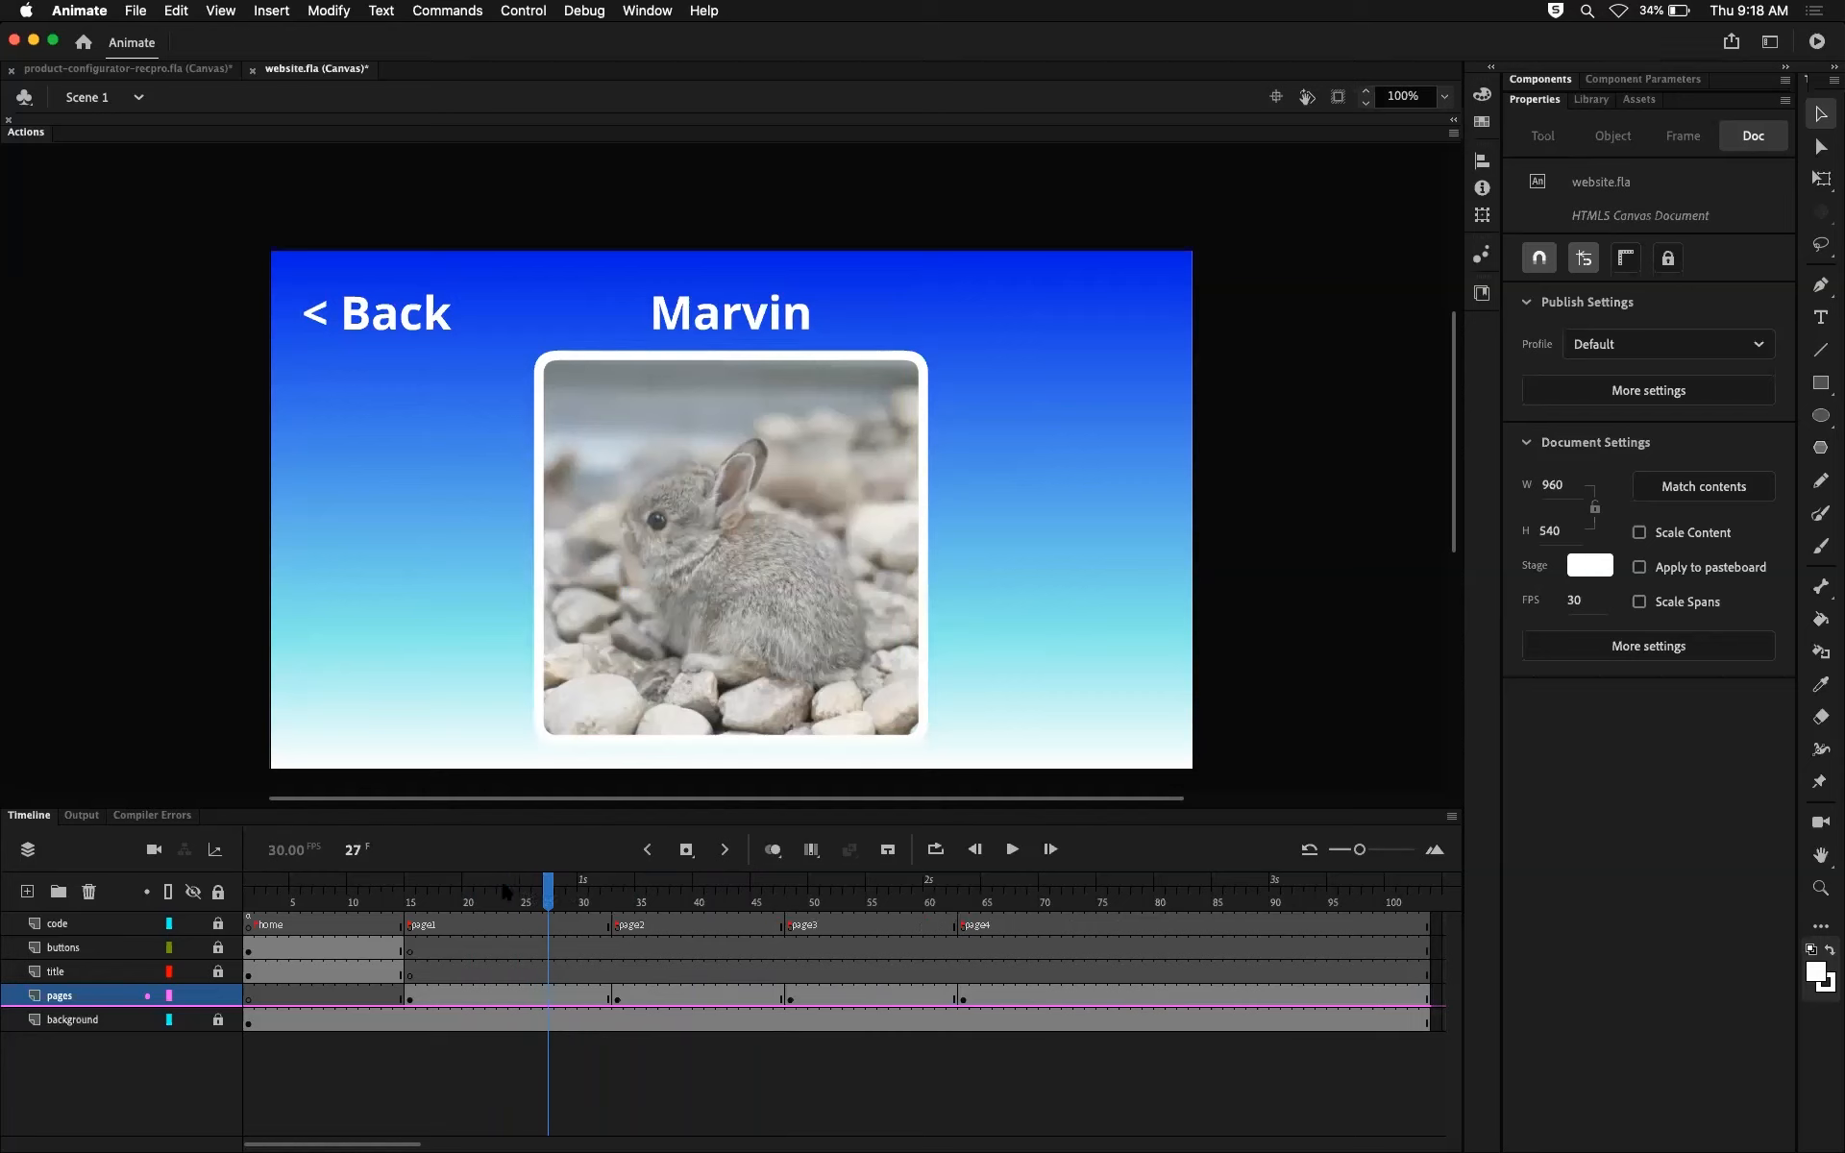
Step: Insert a keyframe at frame 25 of the pages layer, holding the same Marvin page clip as frame 15
mouse_move(560, 894)
mouse_down()
mouse_move(480, 900)
mouse_move(906, 893)
mouse_move(530, 894)
mouse_up()
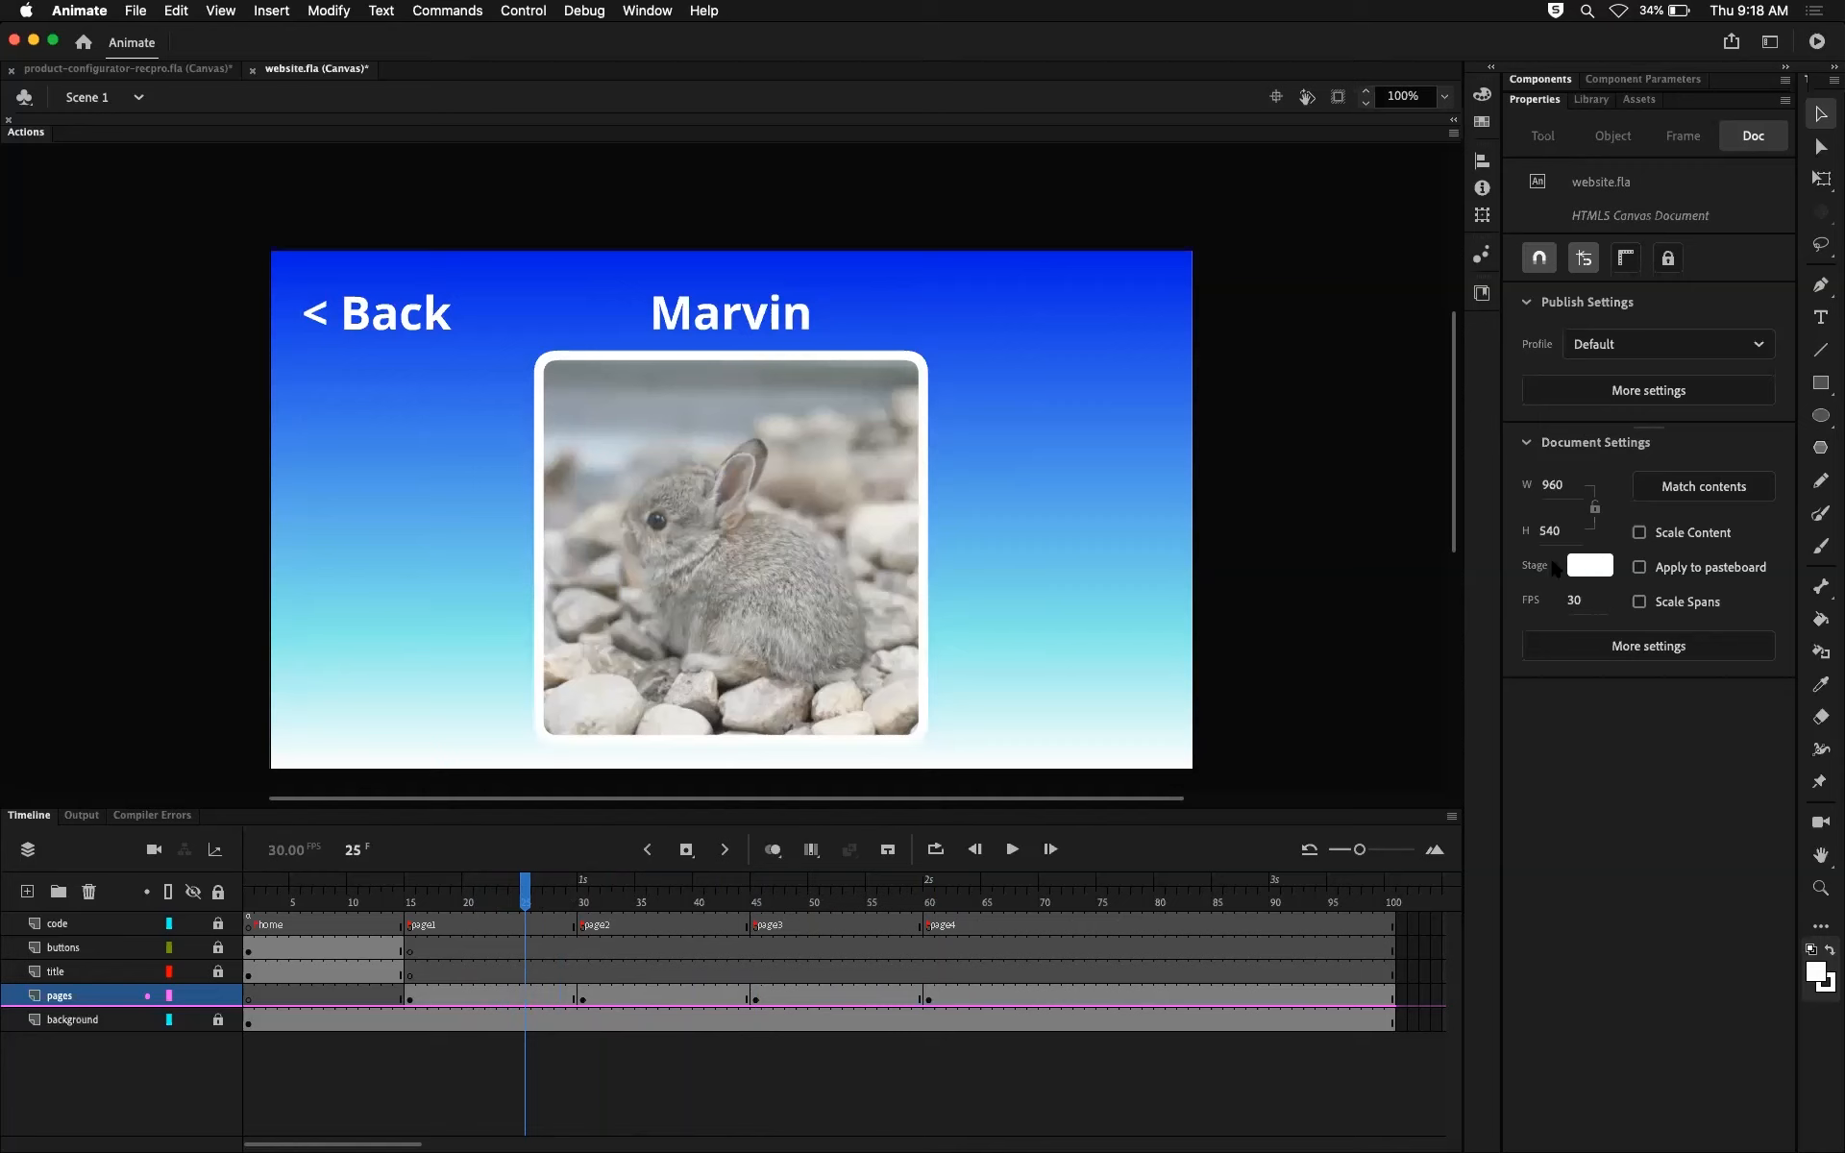
click(526, 1003)
mouse_move(538, 903)
mouse_down()
mouse_move(560, 903)
mouse_move(525, 903)
mouse_up()
click(411, 1001)
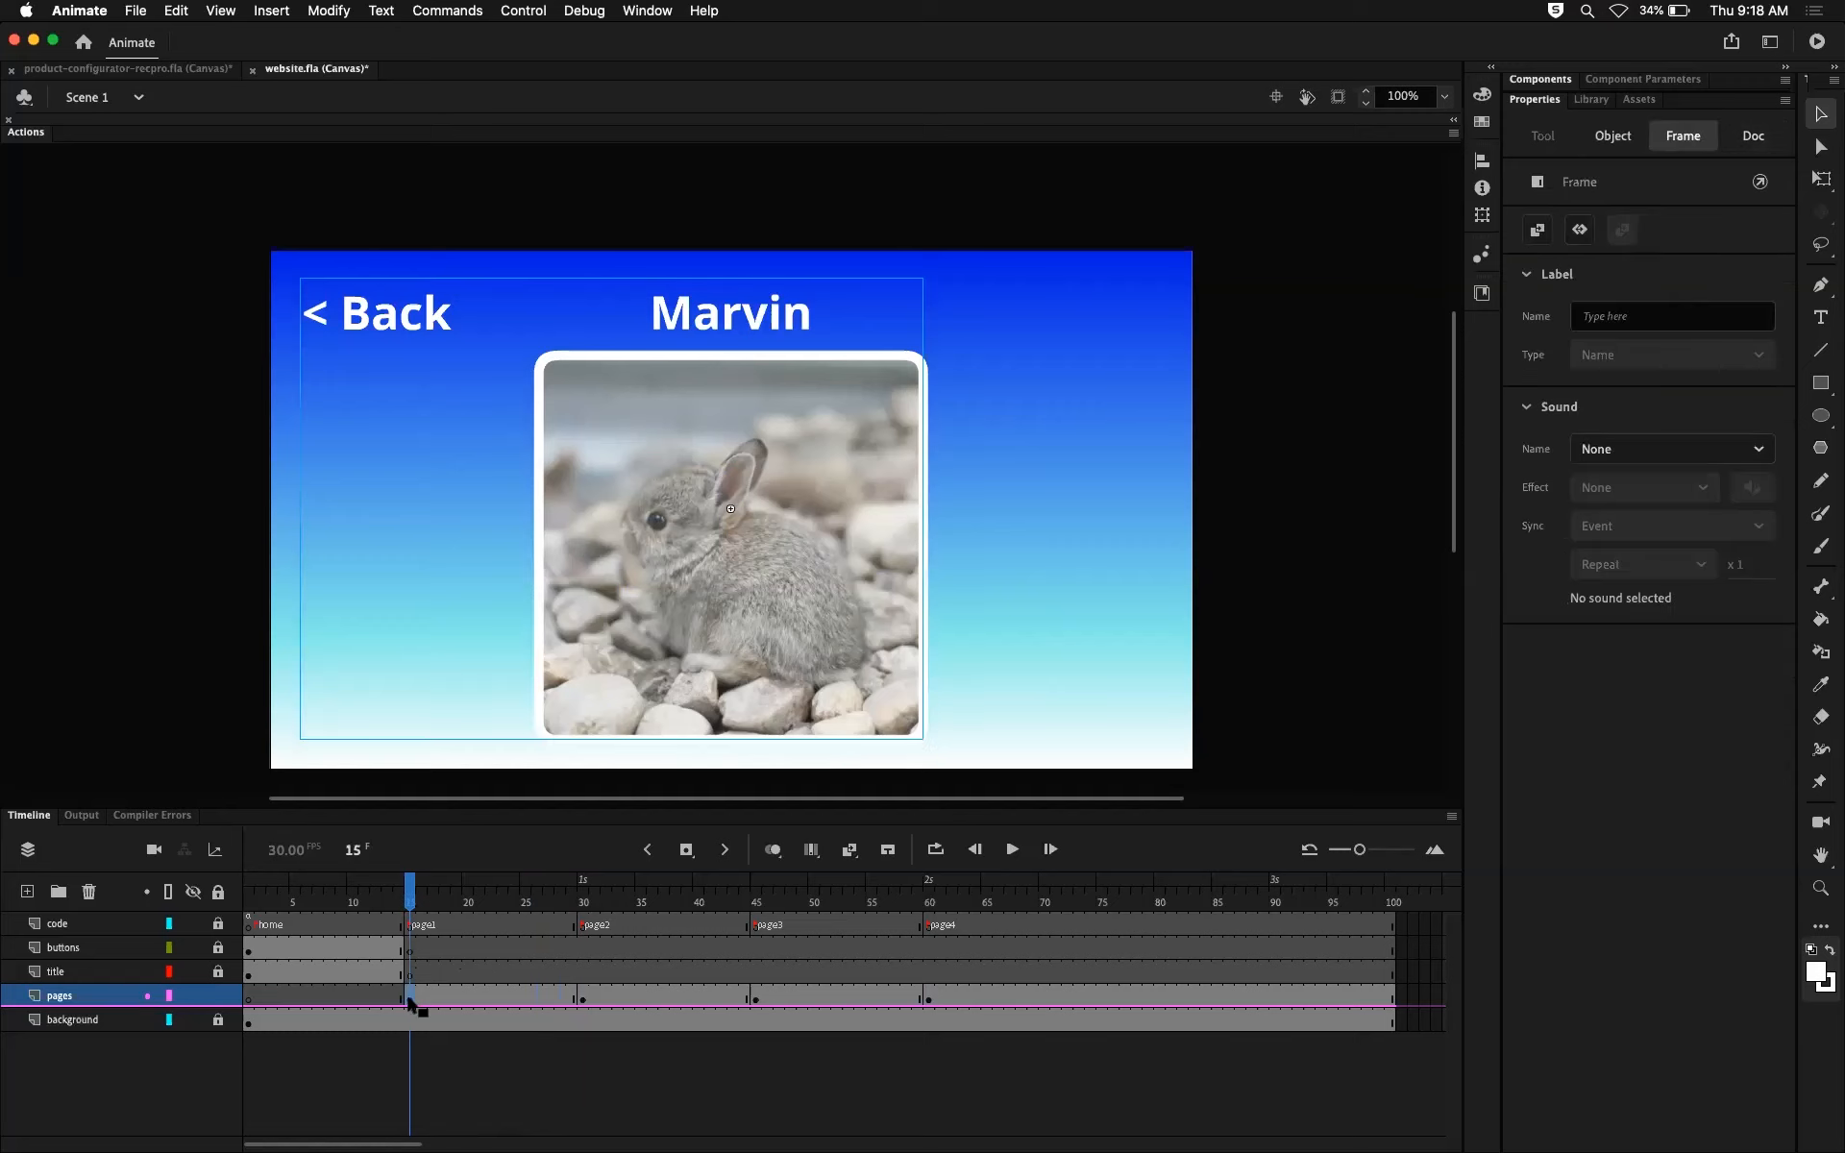
click(522, 1002)
drag(525, 889, 480, 888)
click(455, 1000)
drag(456, 999, 409, 1000)
click(526, 1000)
Step: Create a classic tween on the pages layer between the keyframes at frames 15 and 25, and scrub through it
click(455, 999)
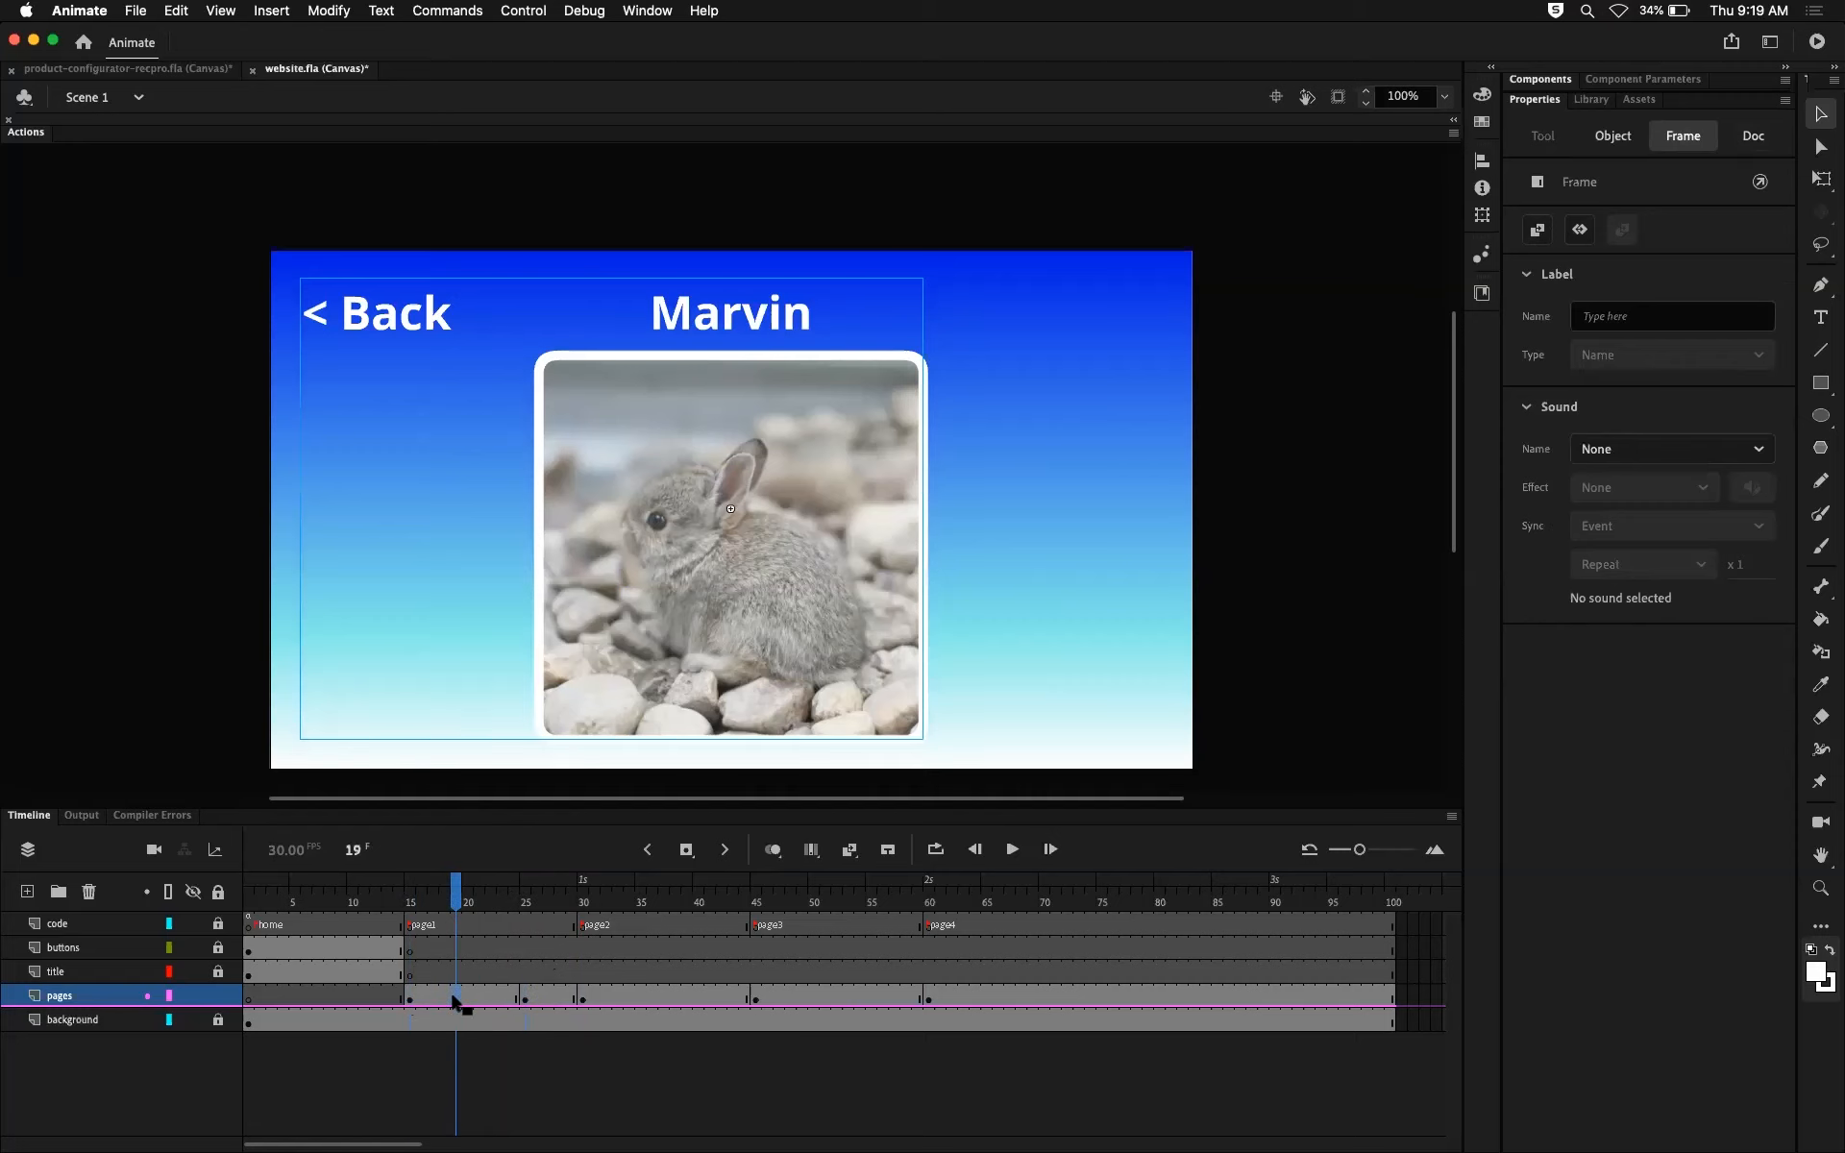
right_click(458, 1000)
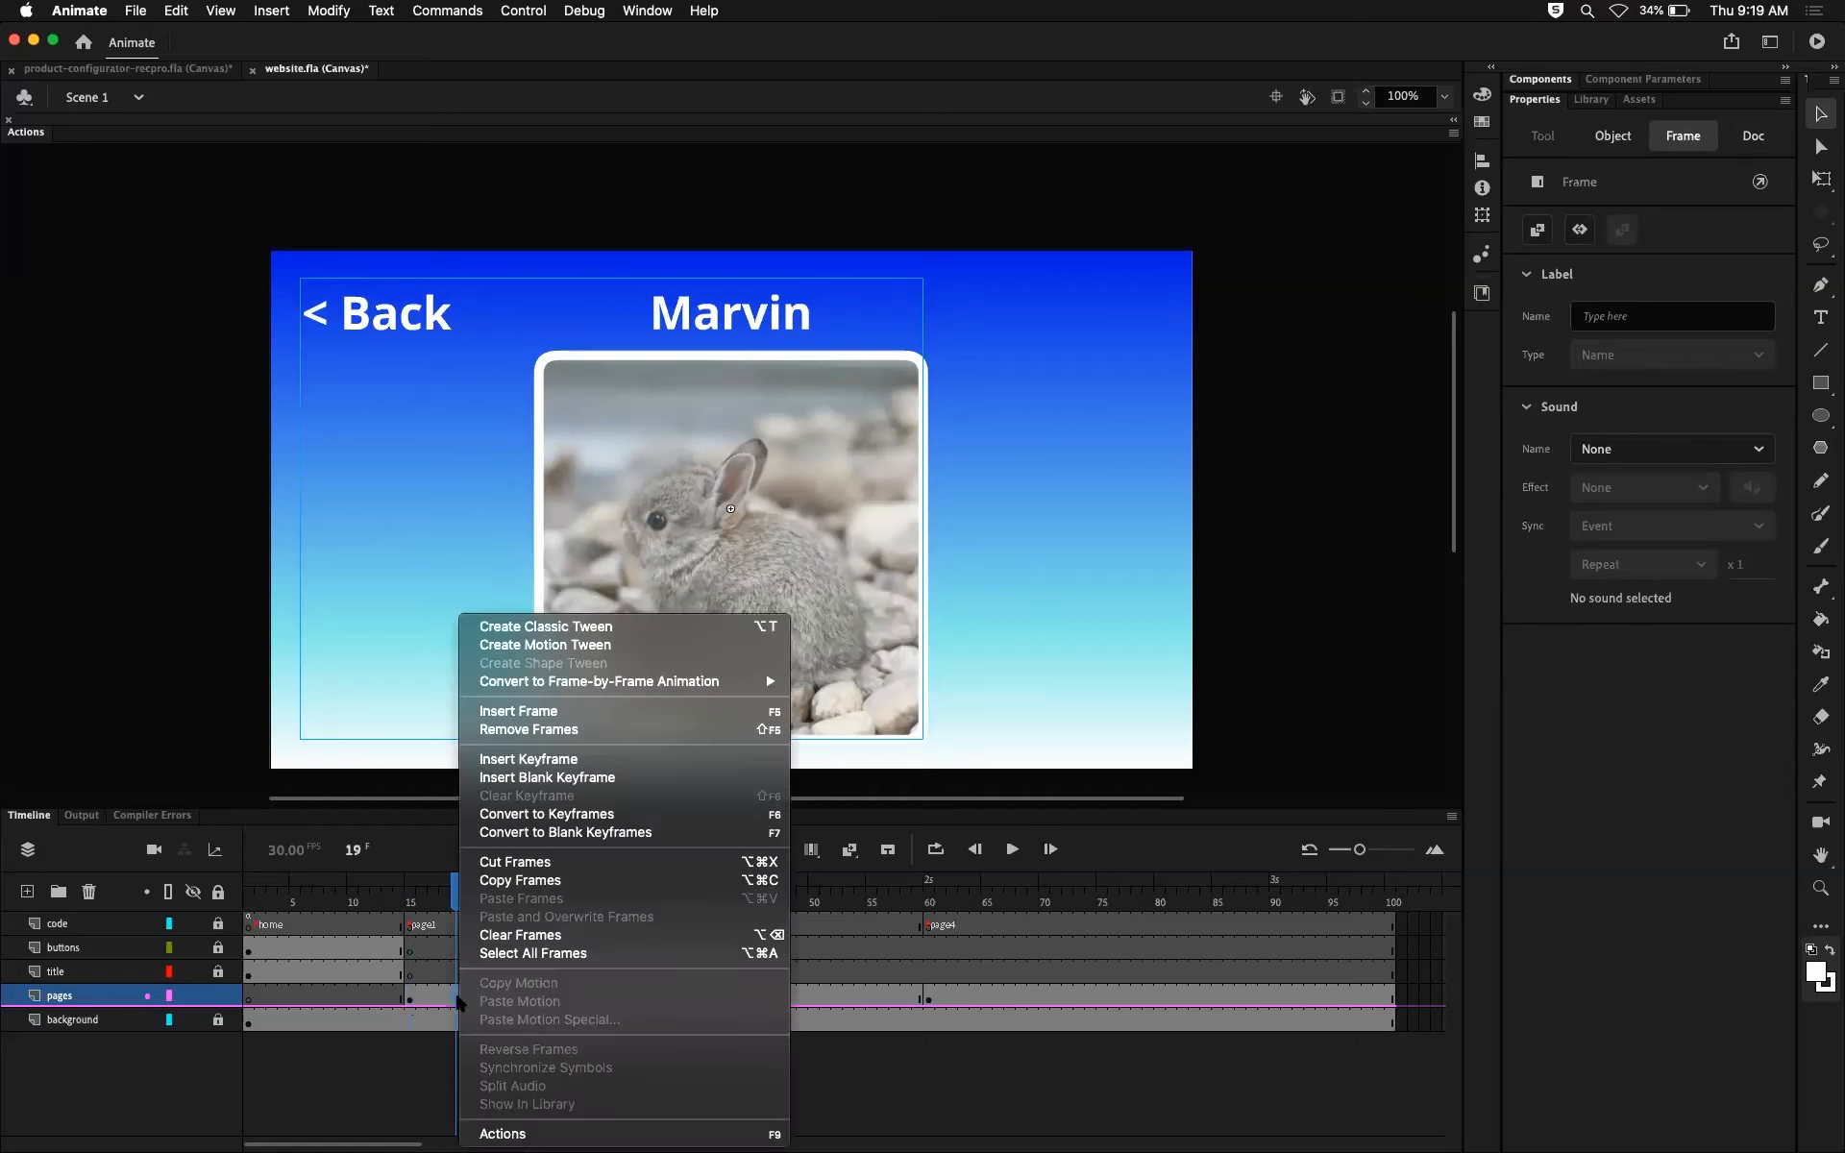
click(516, 627)
mouse_move(456, 903)
mouse_down()
mouse_move(408, 908)
mouse_move(523, 923)
mouse_move(457, 920)
mouse_up()
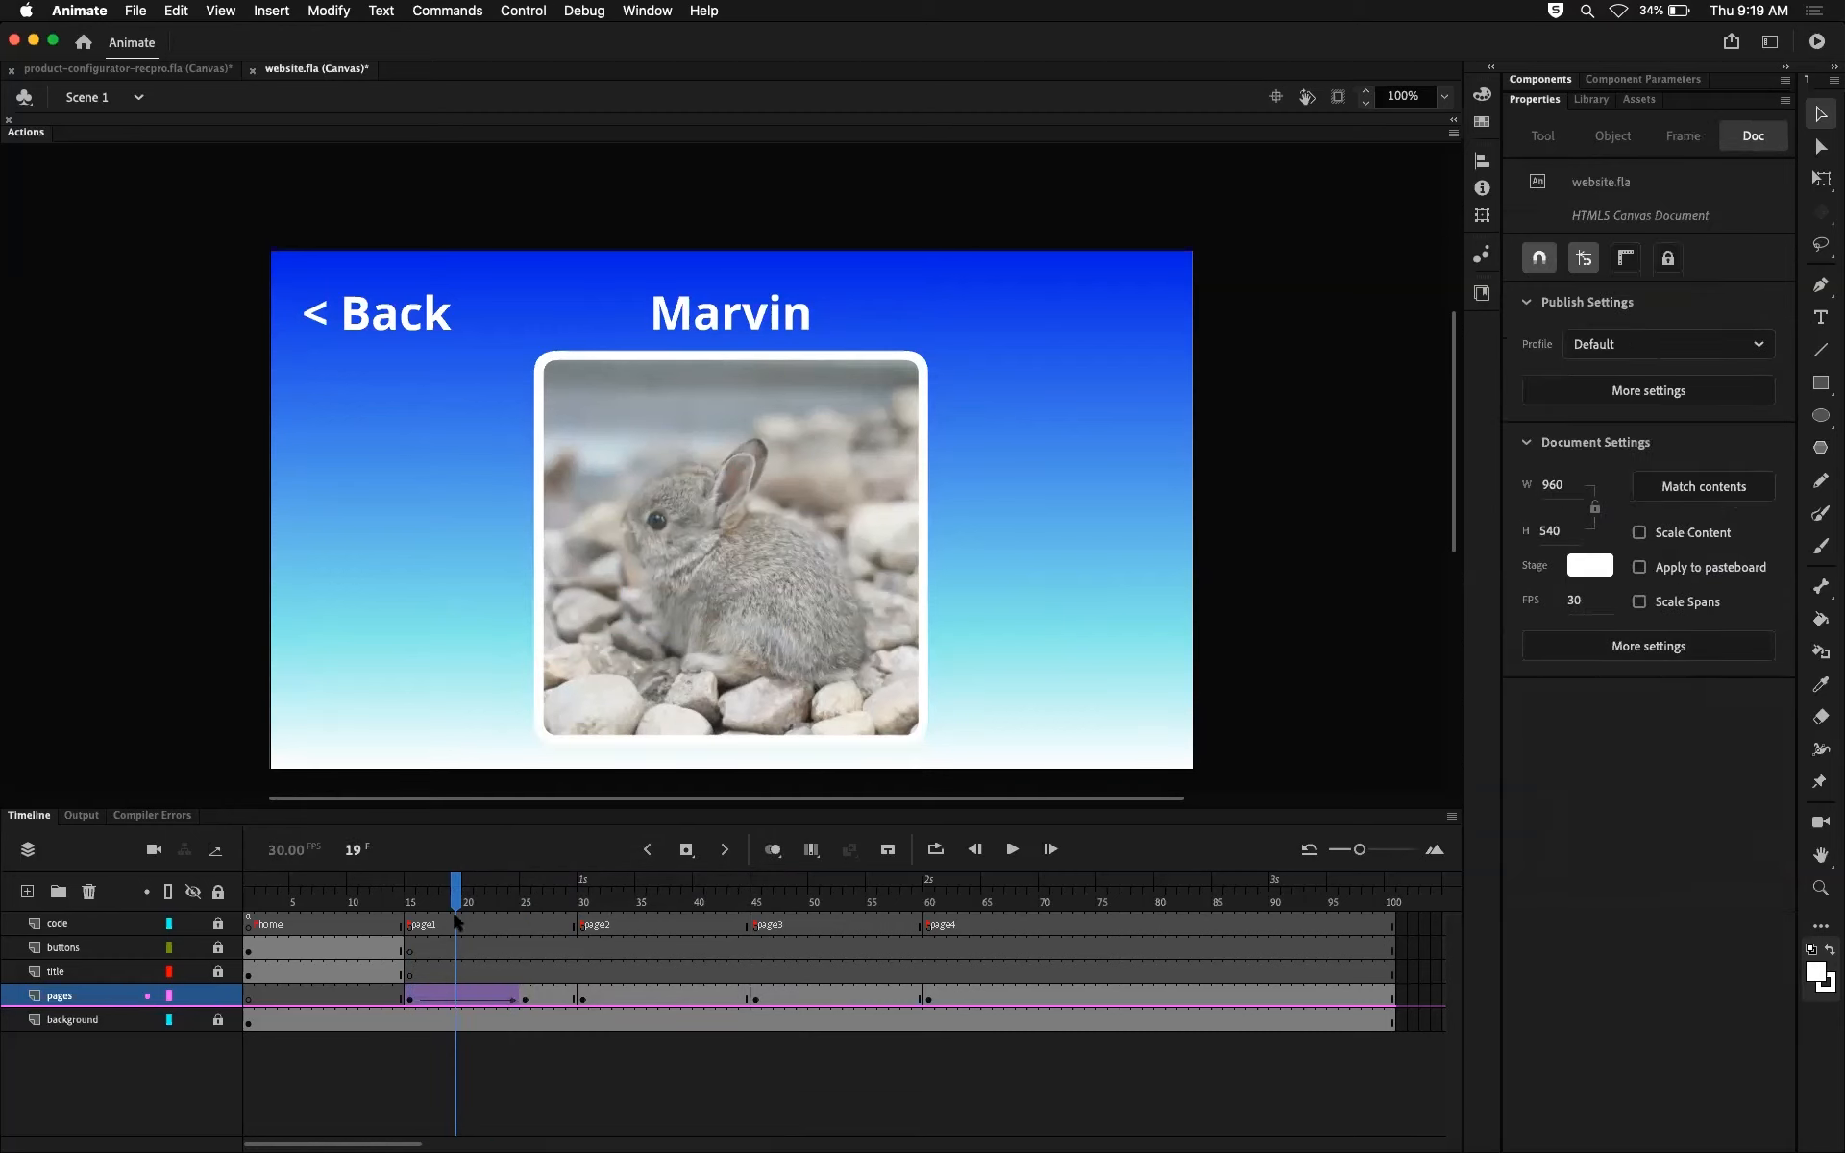
click(526, 999)
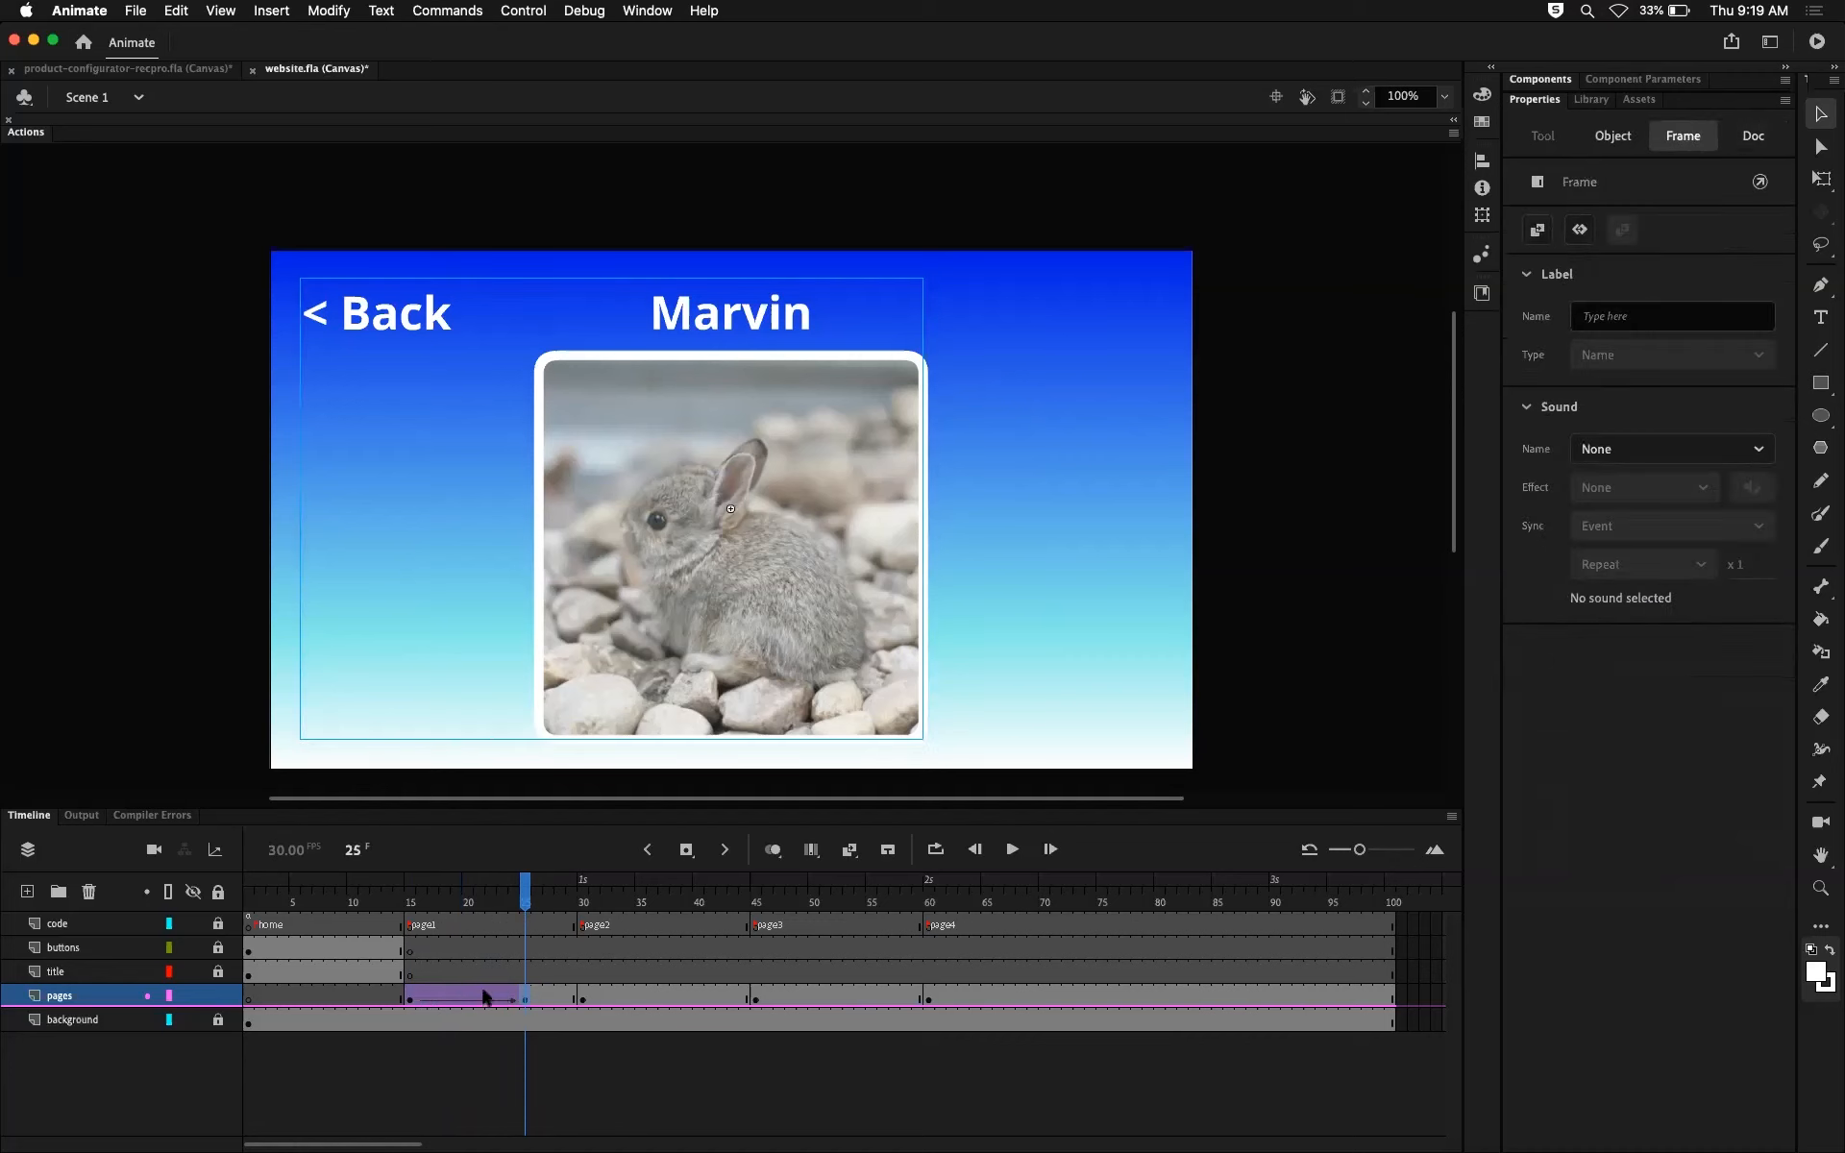
drag(527, 903, 472, 879)
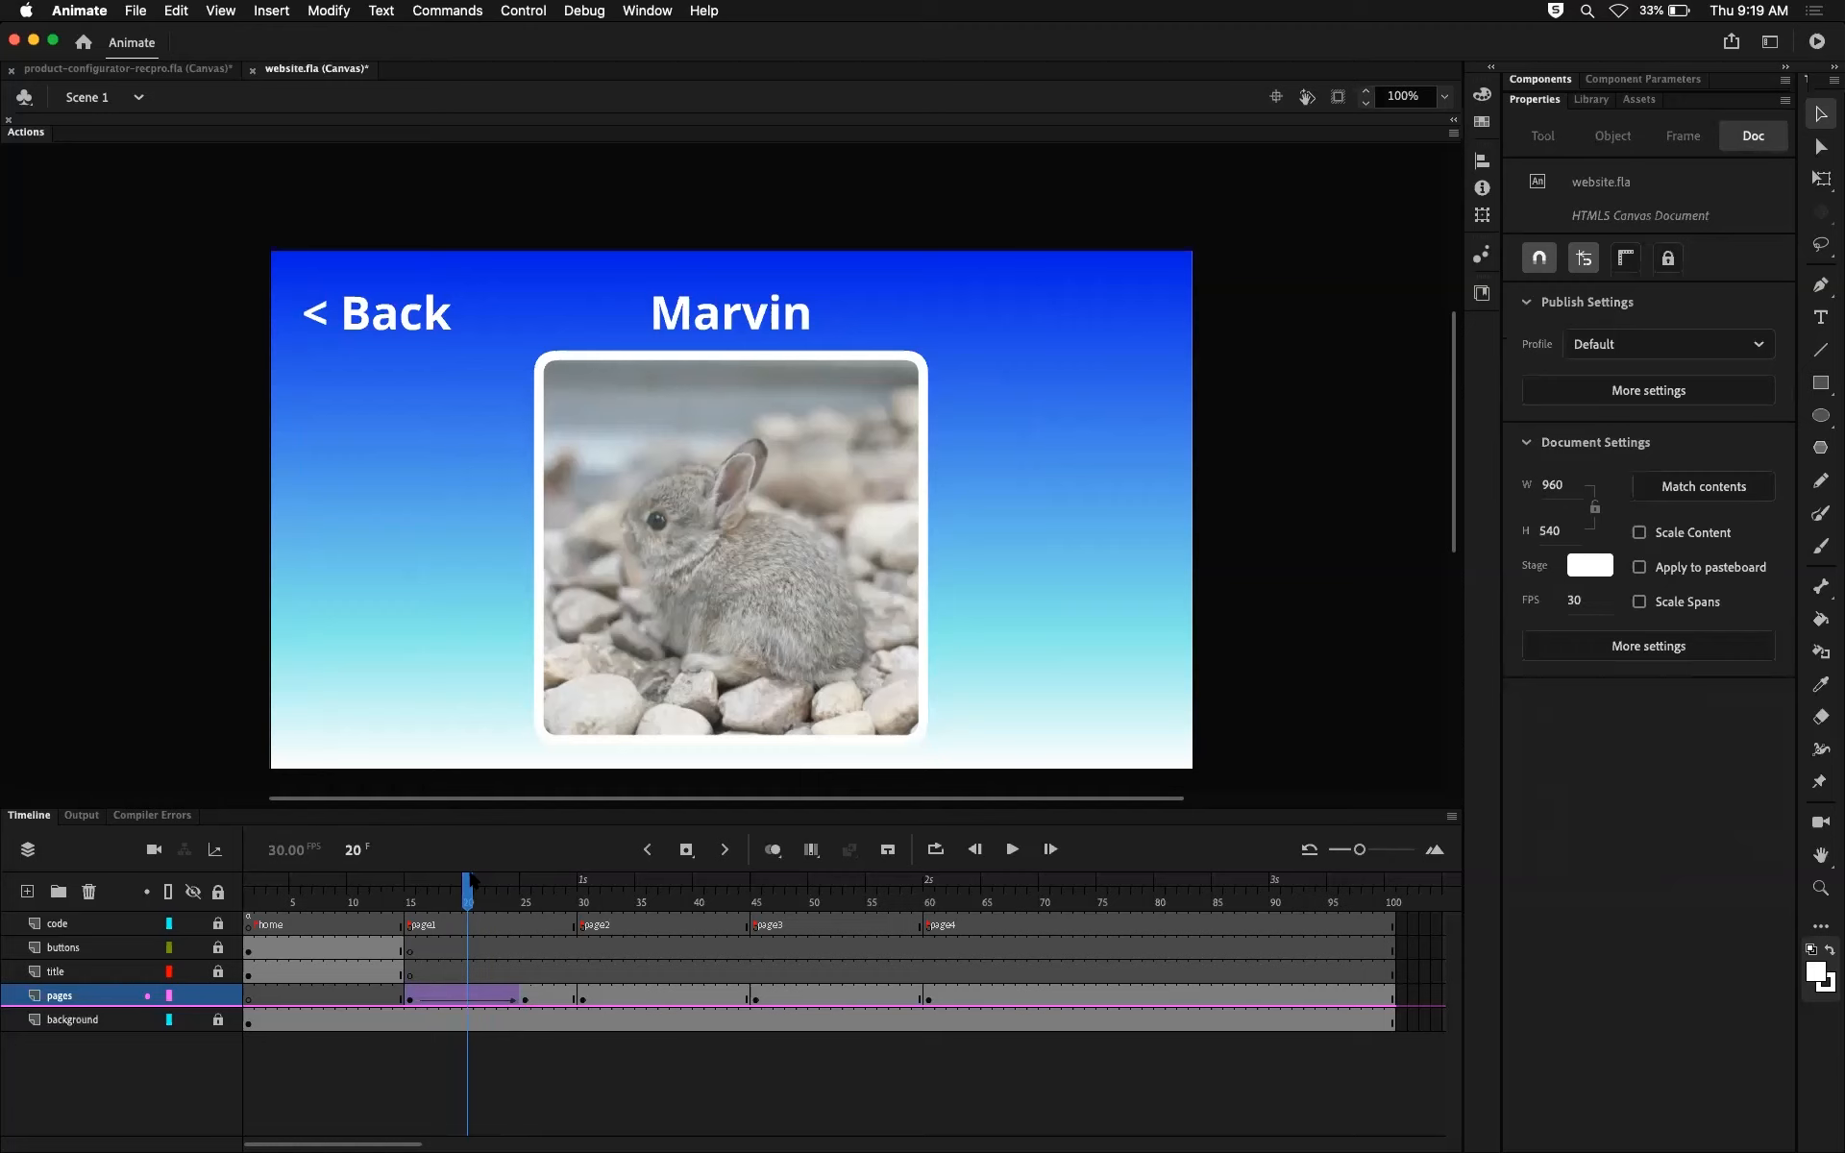
Step: Set the ease of the page1 classic tween to 100
click(474, 998)
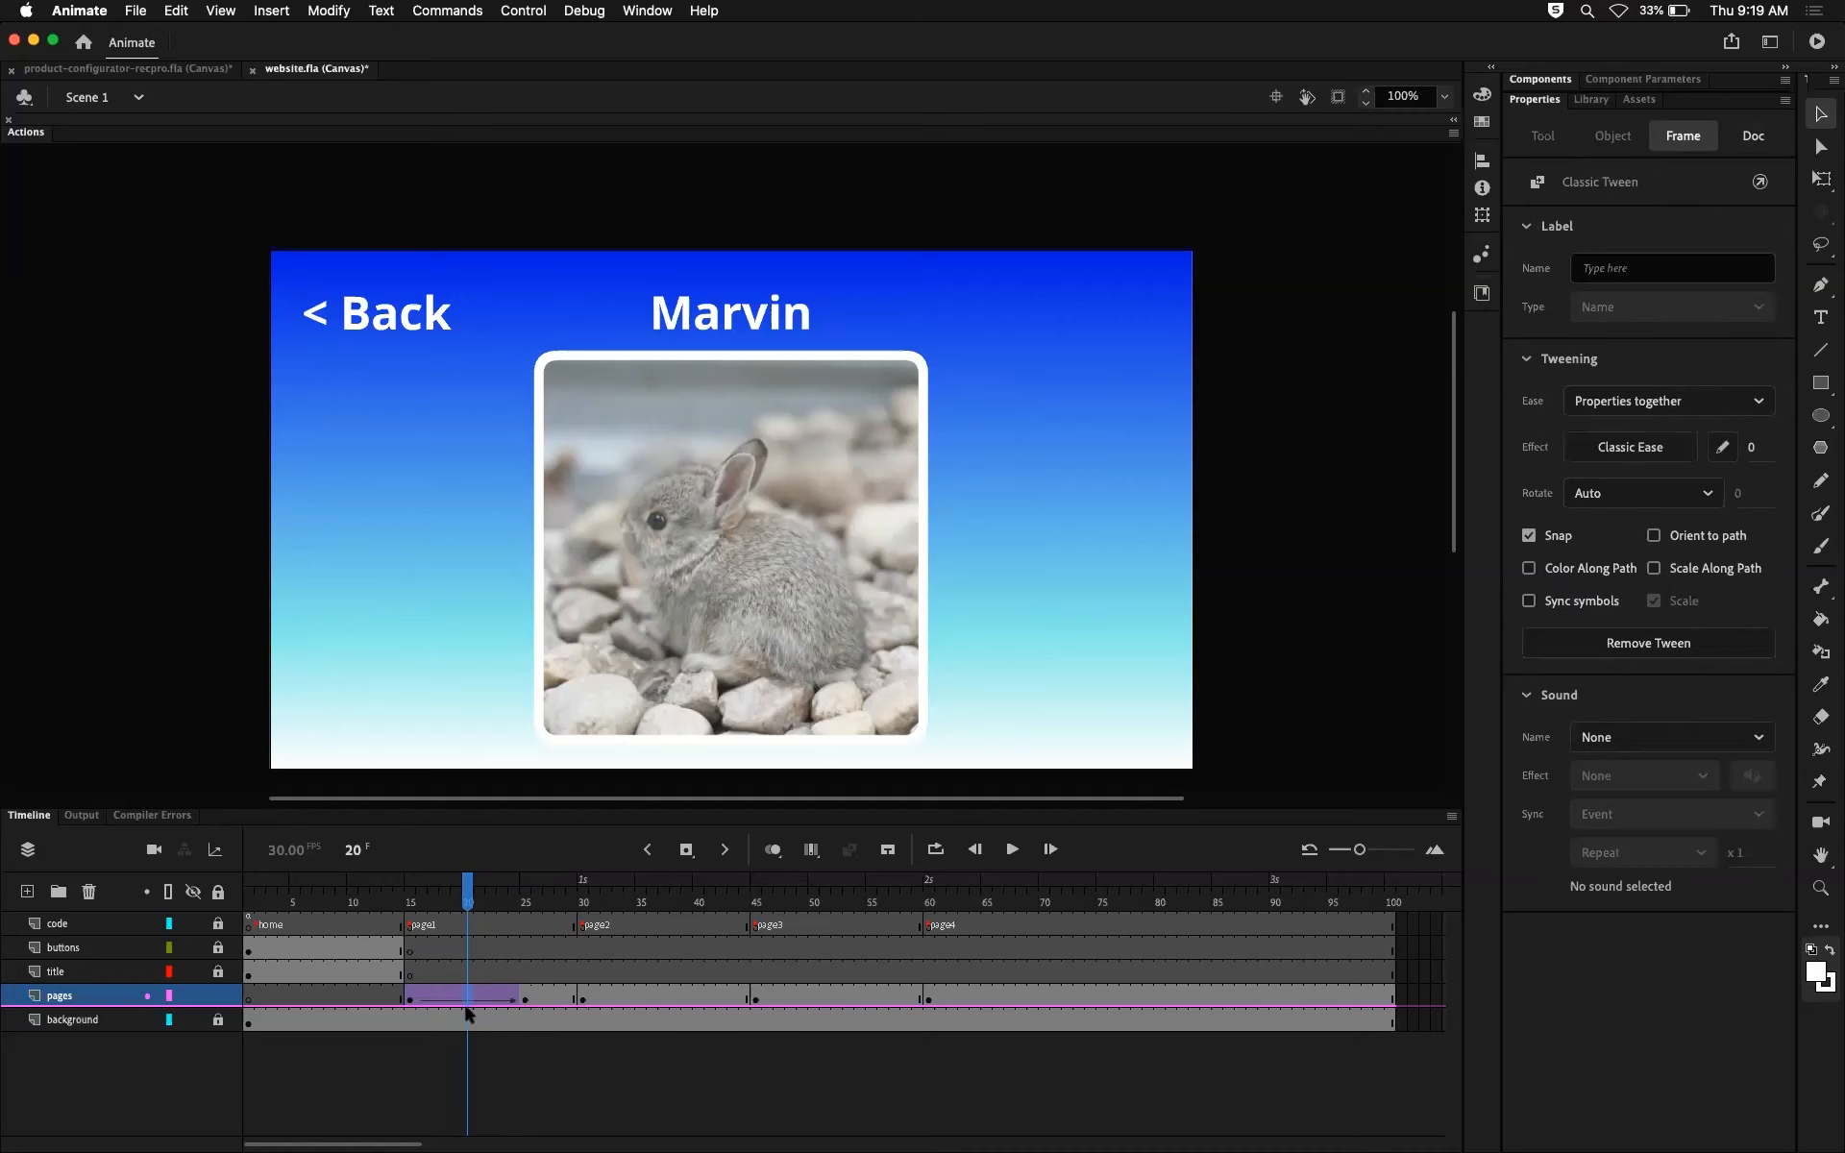
drag(523, 998, 459, 999)
click(1747, 451)
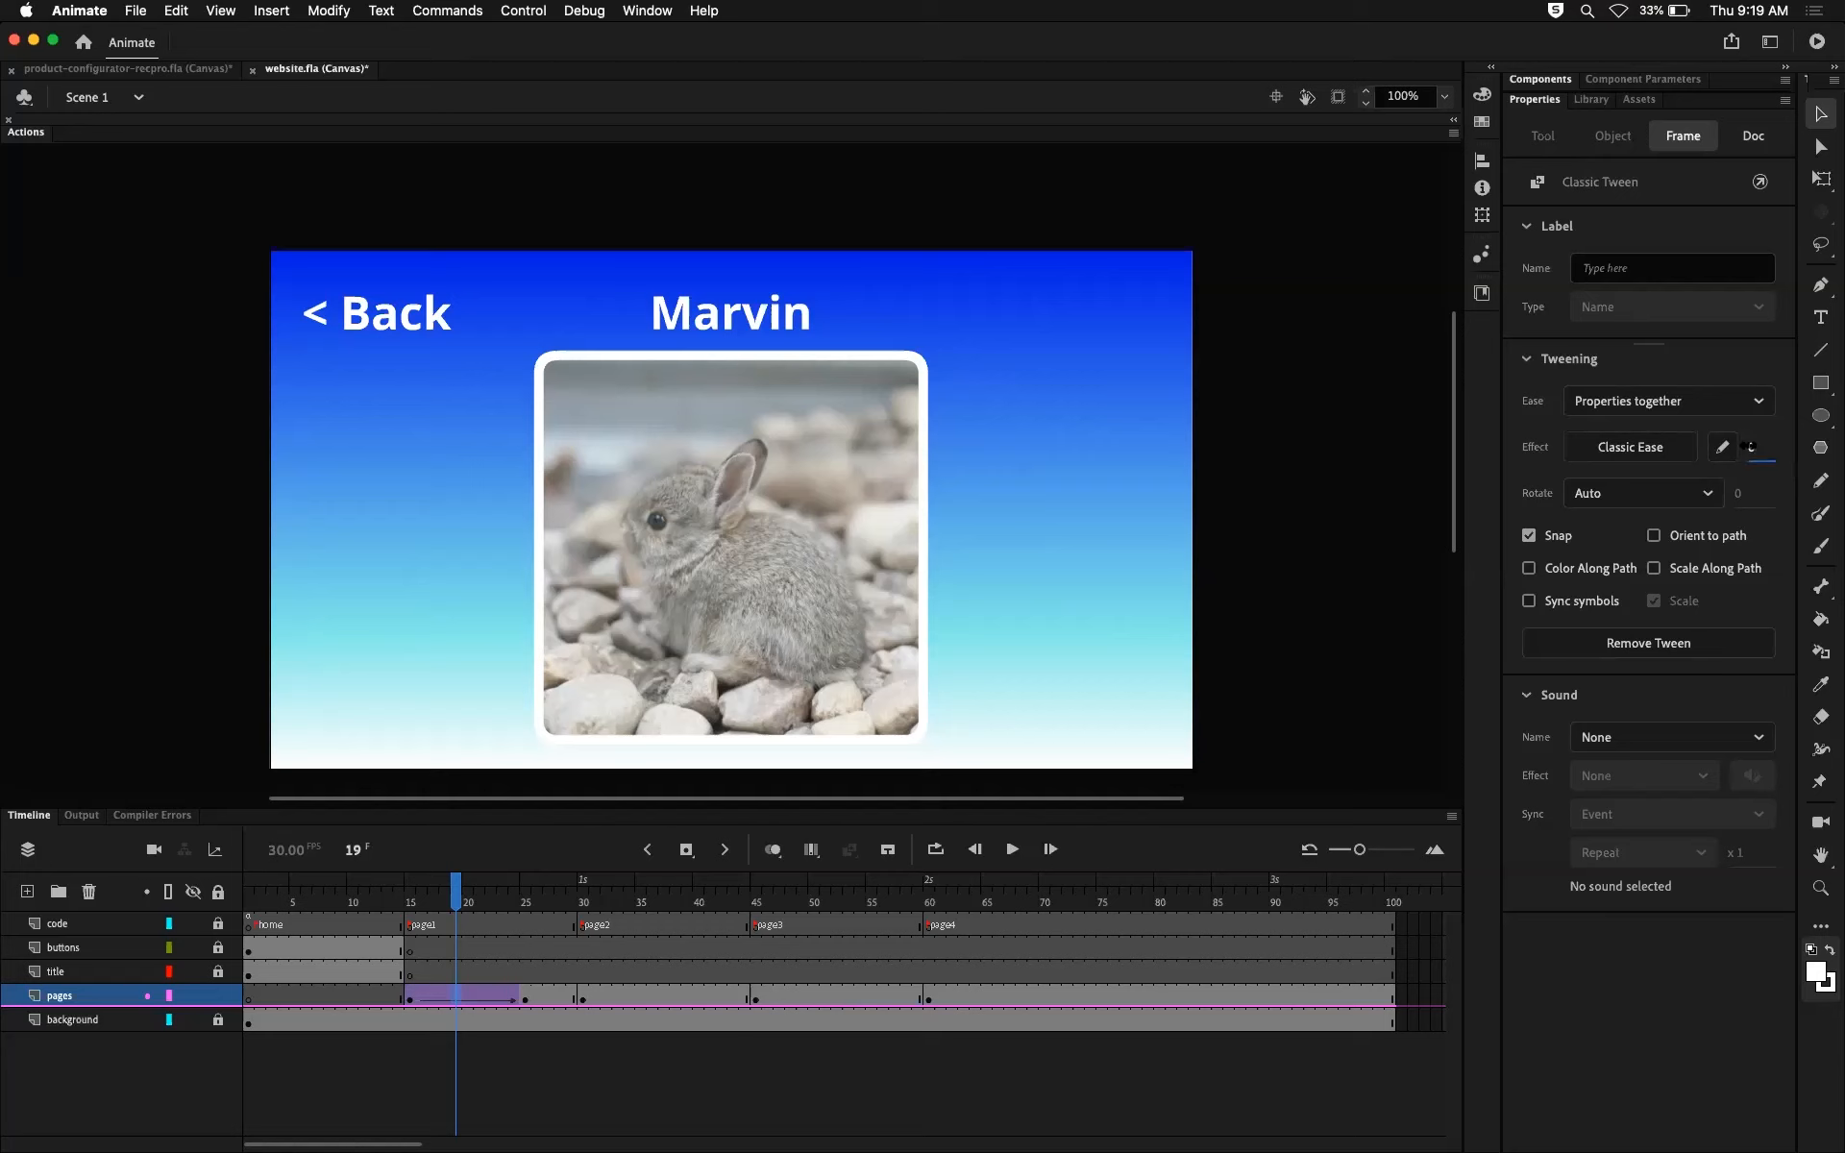
text(100)
key(Return)
Step: Check the tween's easing, and compare the Marvin page clip at the frame 15 and frame 25 keyframes
drag(459, 903, 525, 905)
click(527, 993)
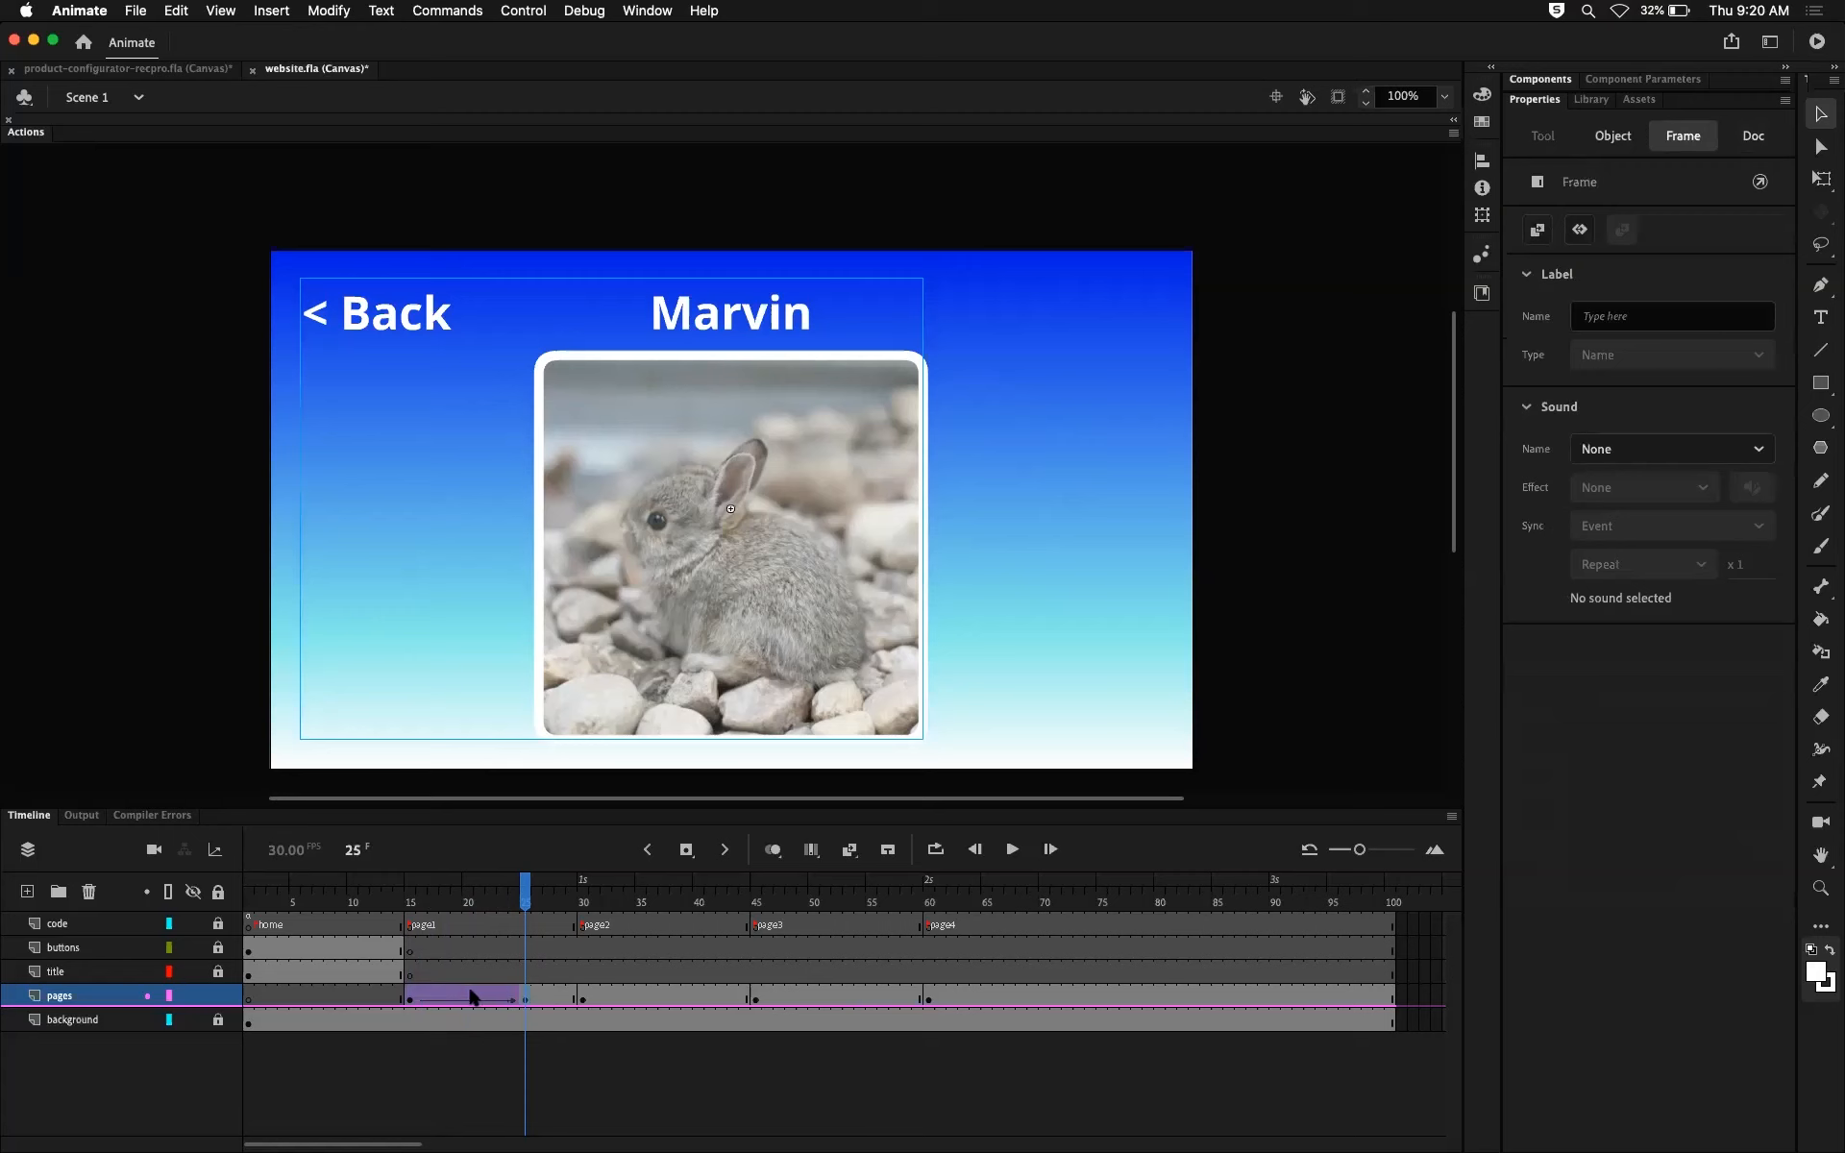
click(473, 996)
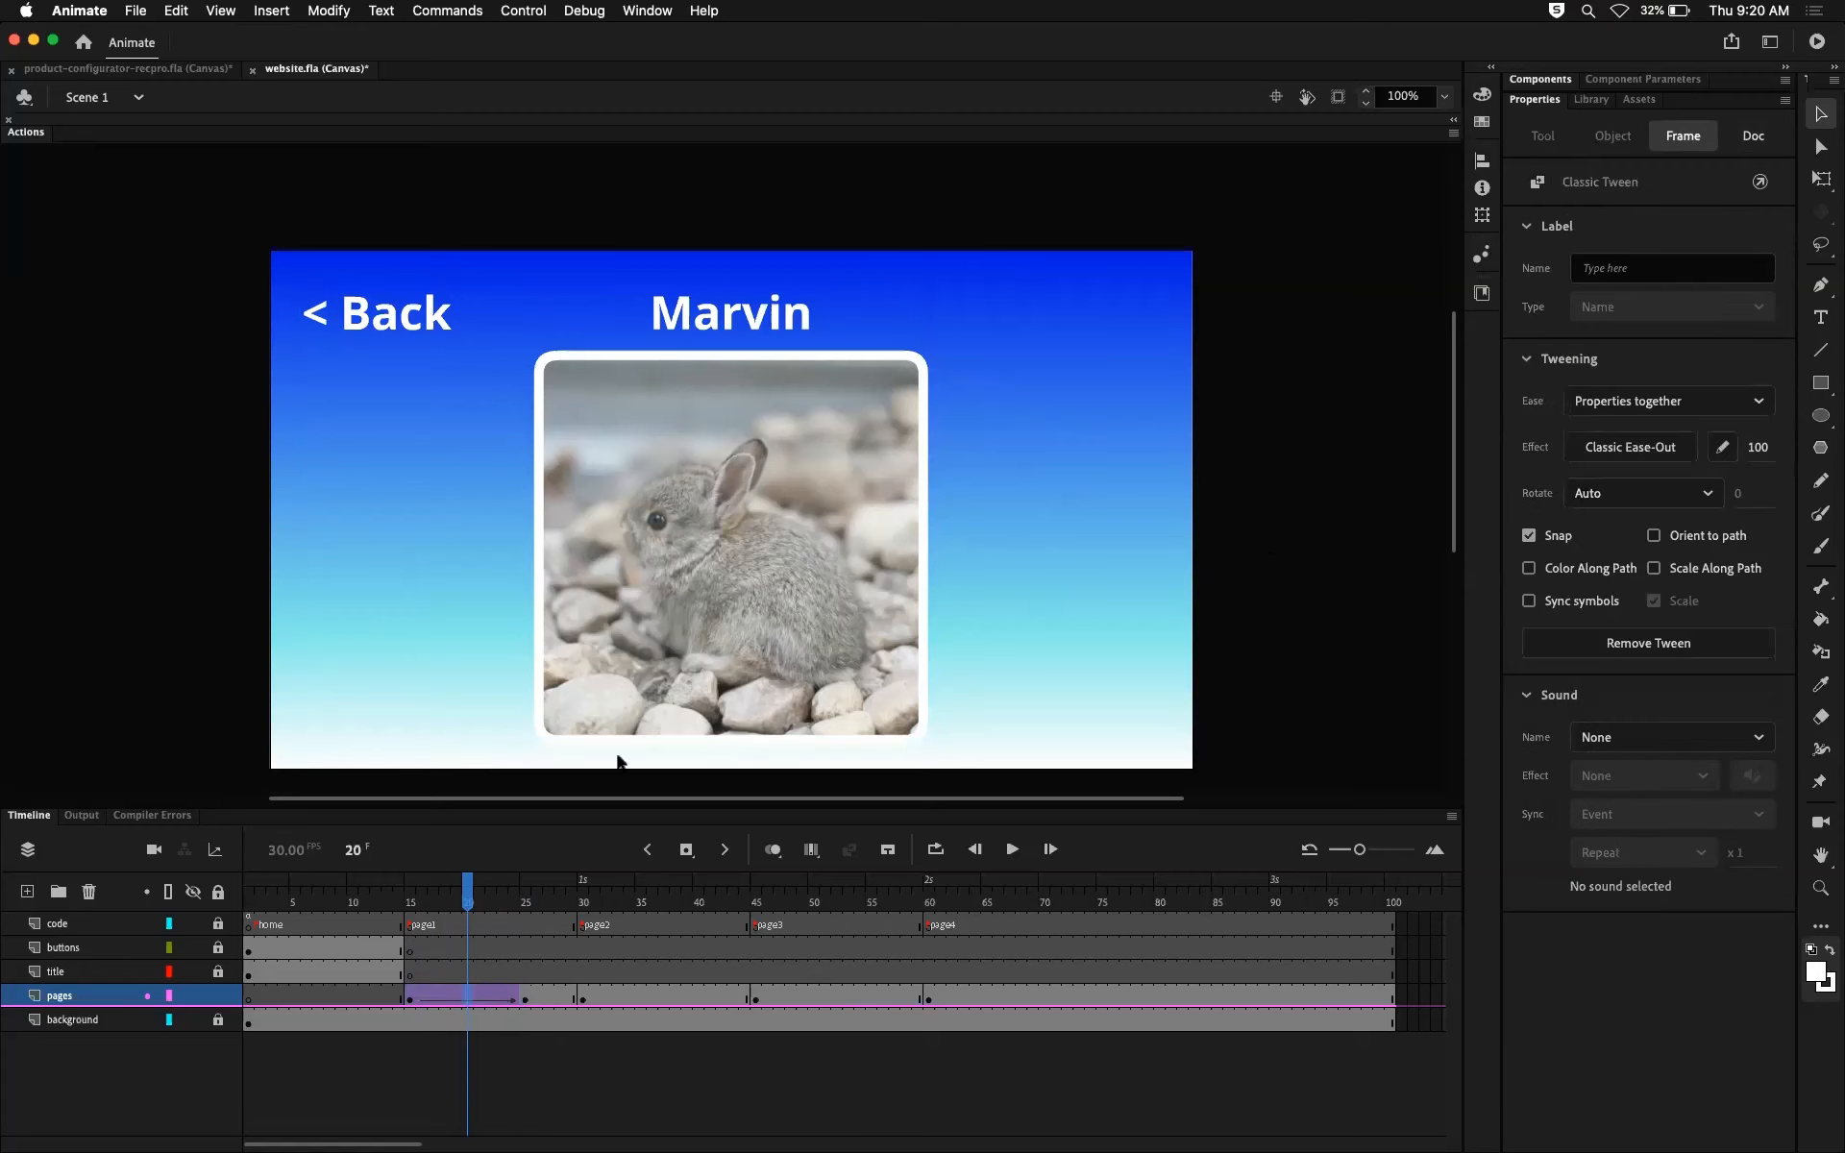
drag(471, 903, 411, 908)
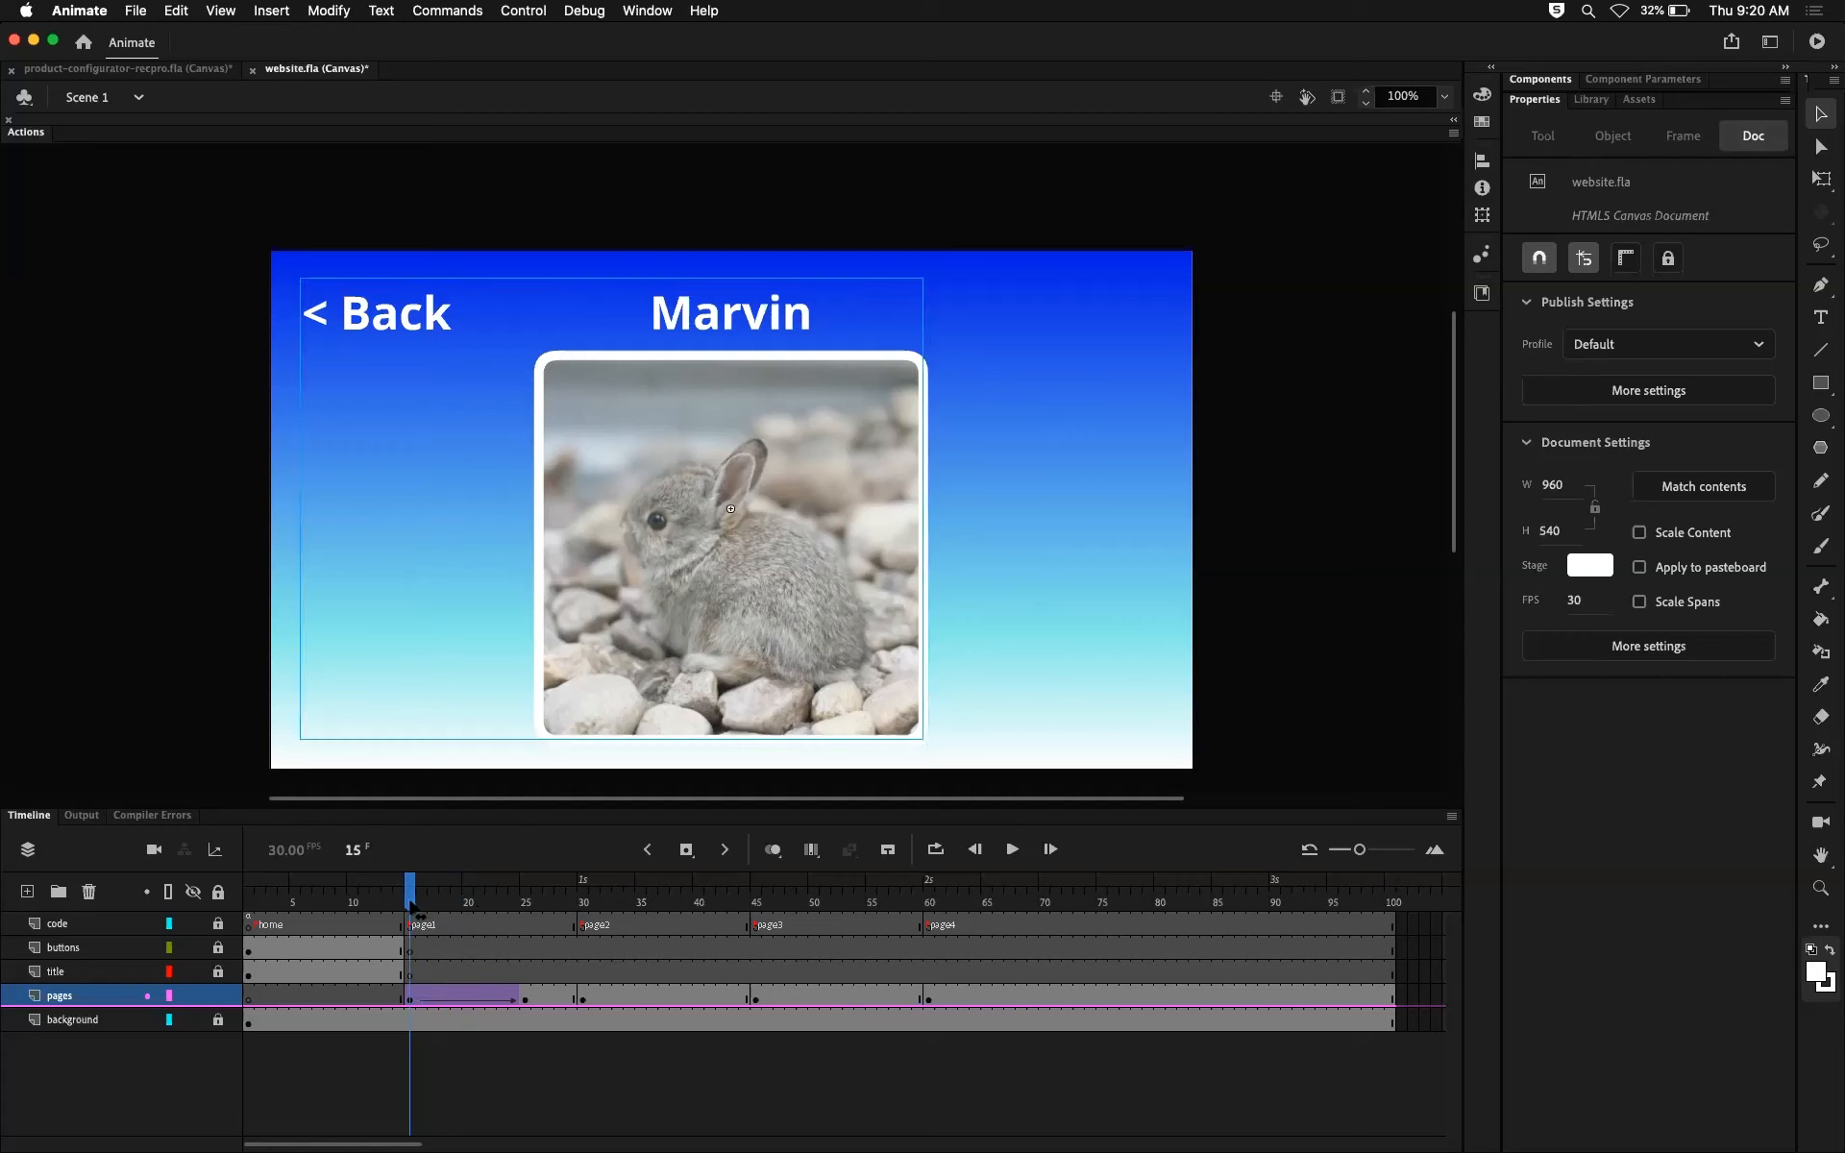
click(410, 999)
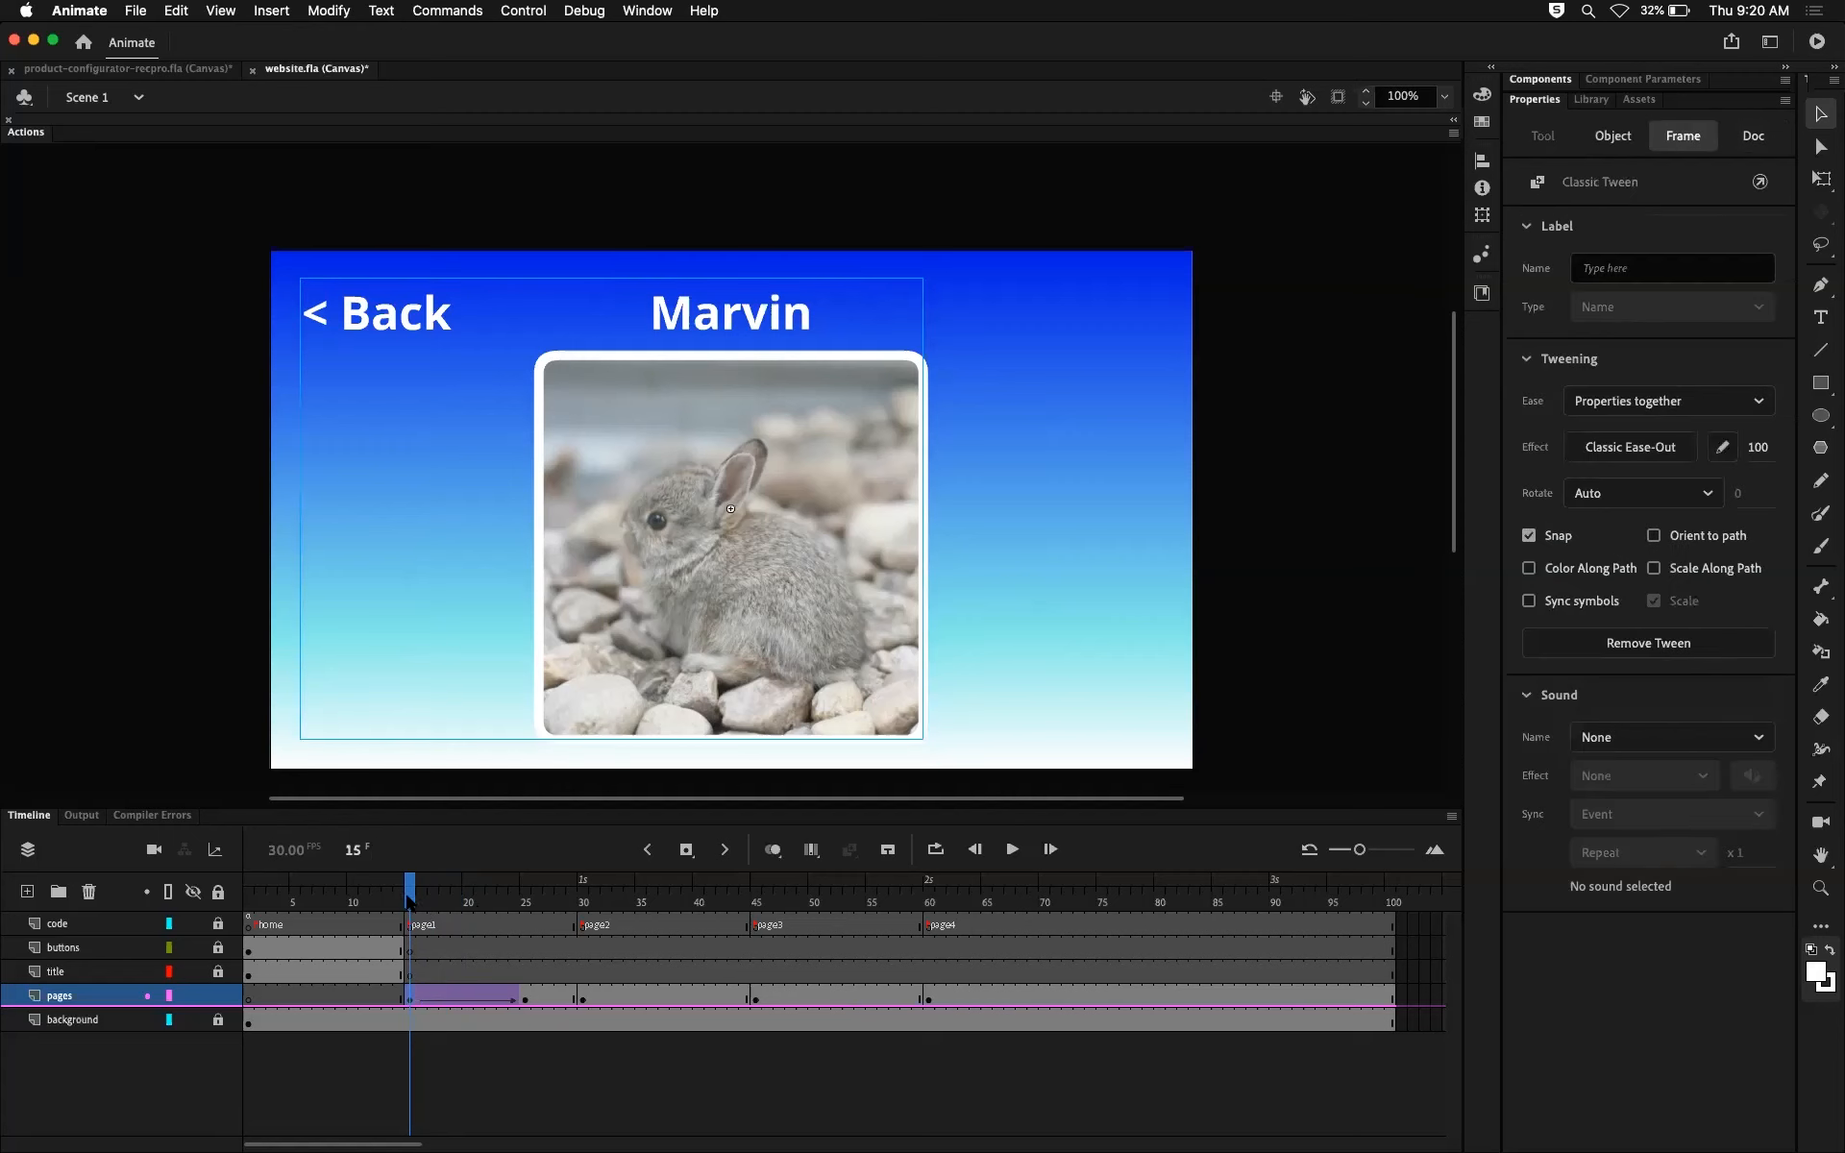
drag(408, 900, 535, 911)
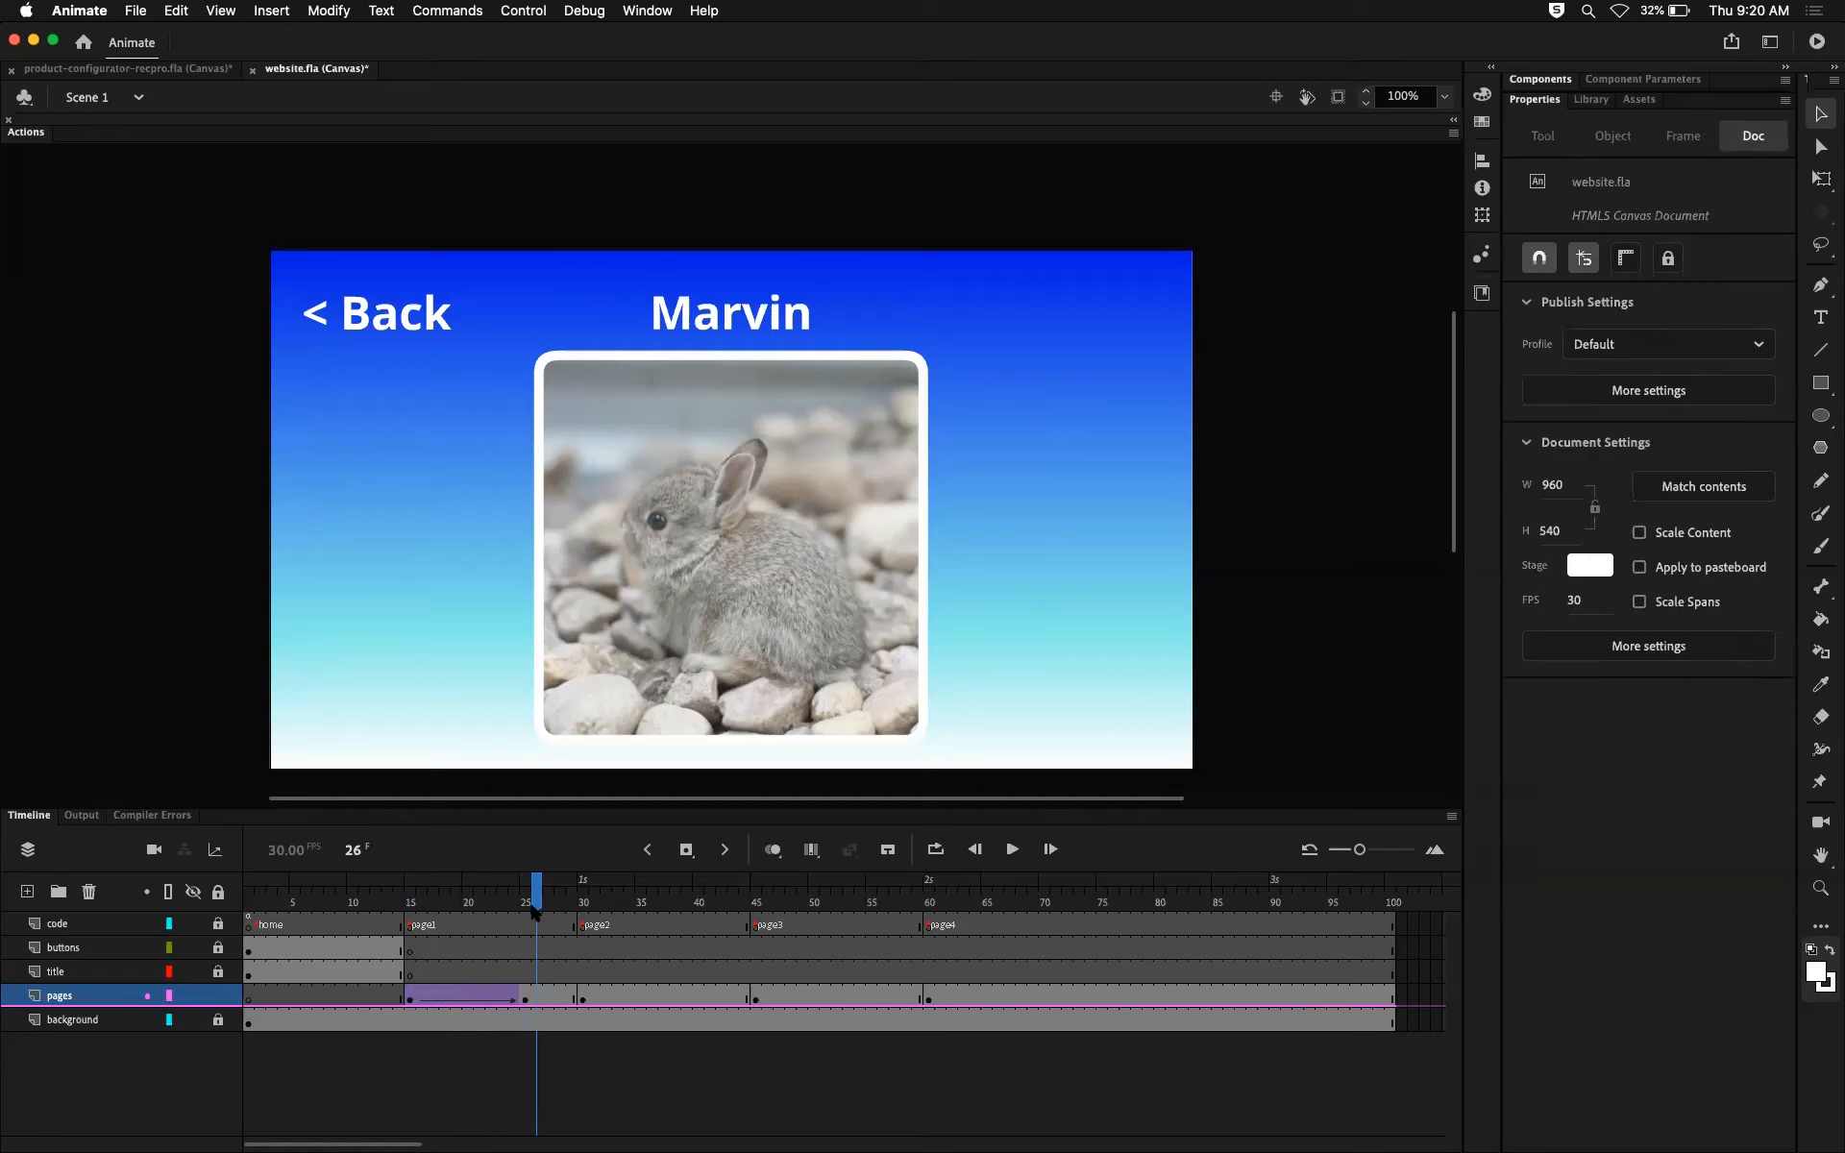
click(526, 999)
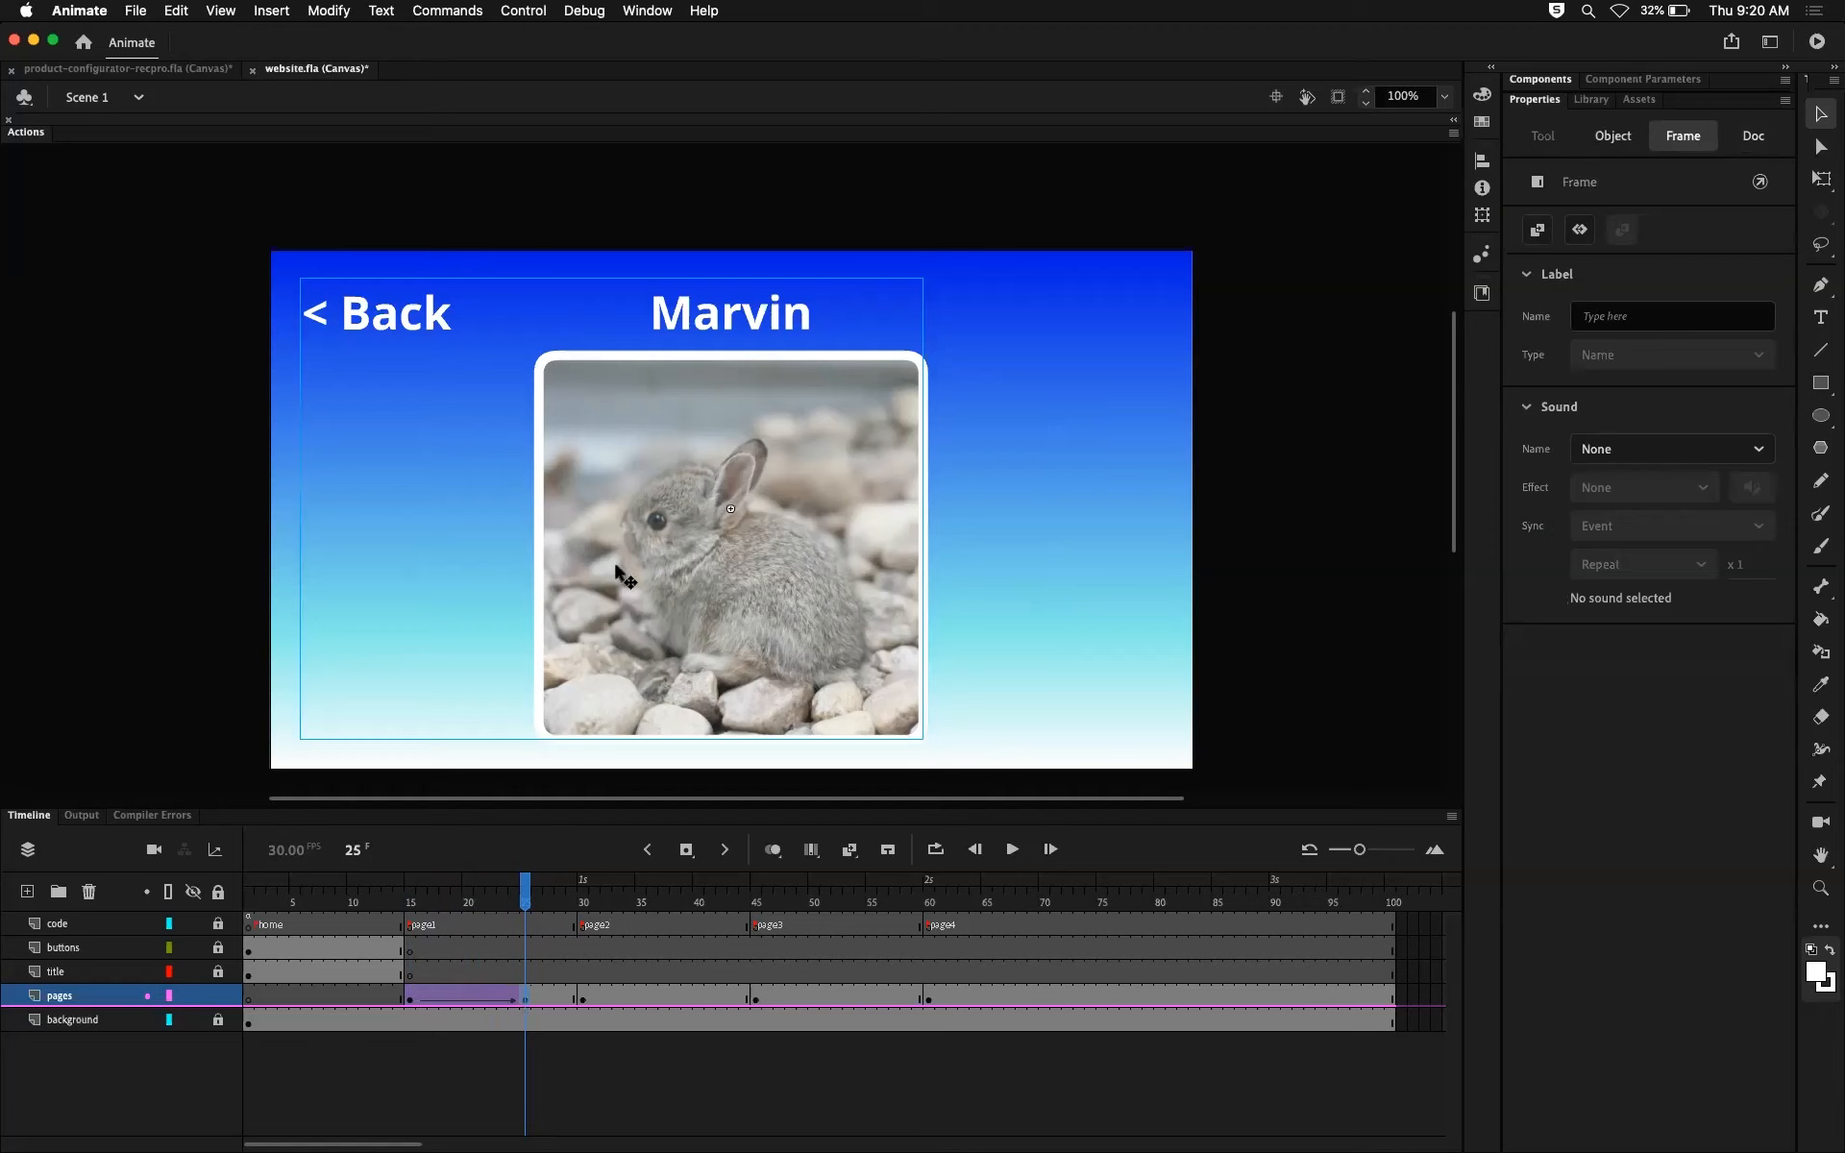
Step: At frame 15, apply an Alpha color effect of 0% to the Marvin page clip
drag(525, 891, 413, 932)
click(413, 930)
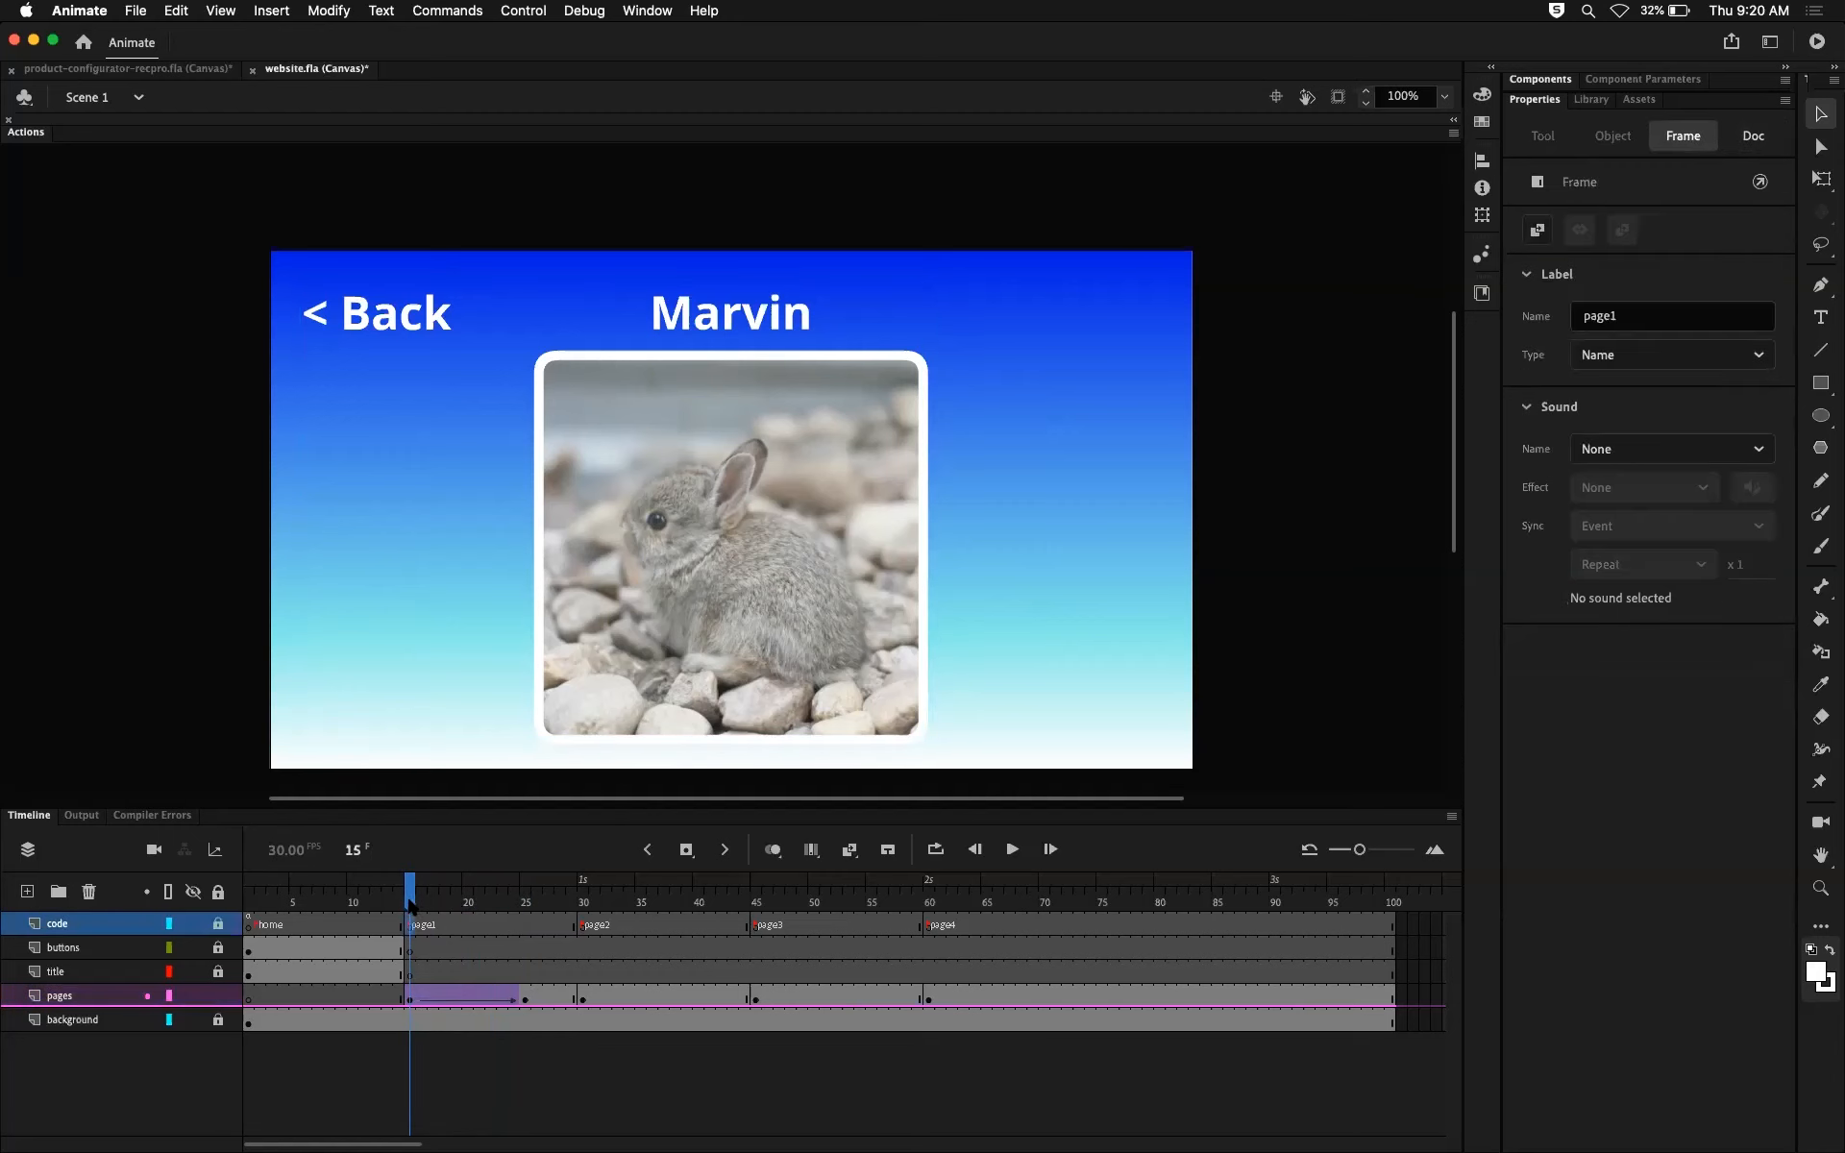
click(411, 903)
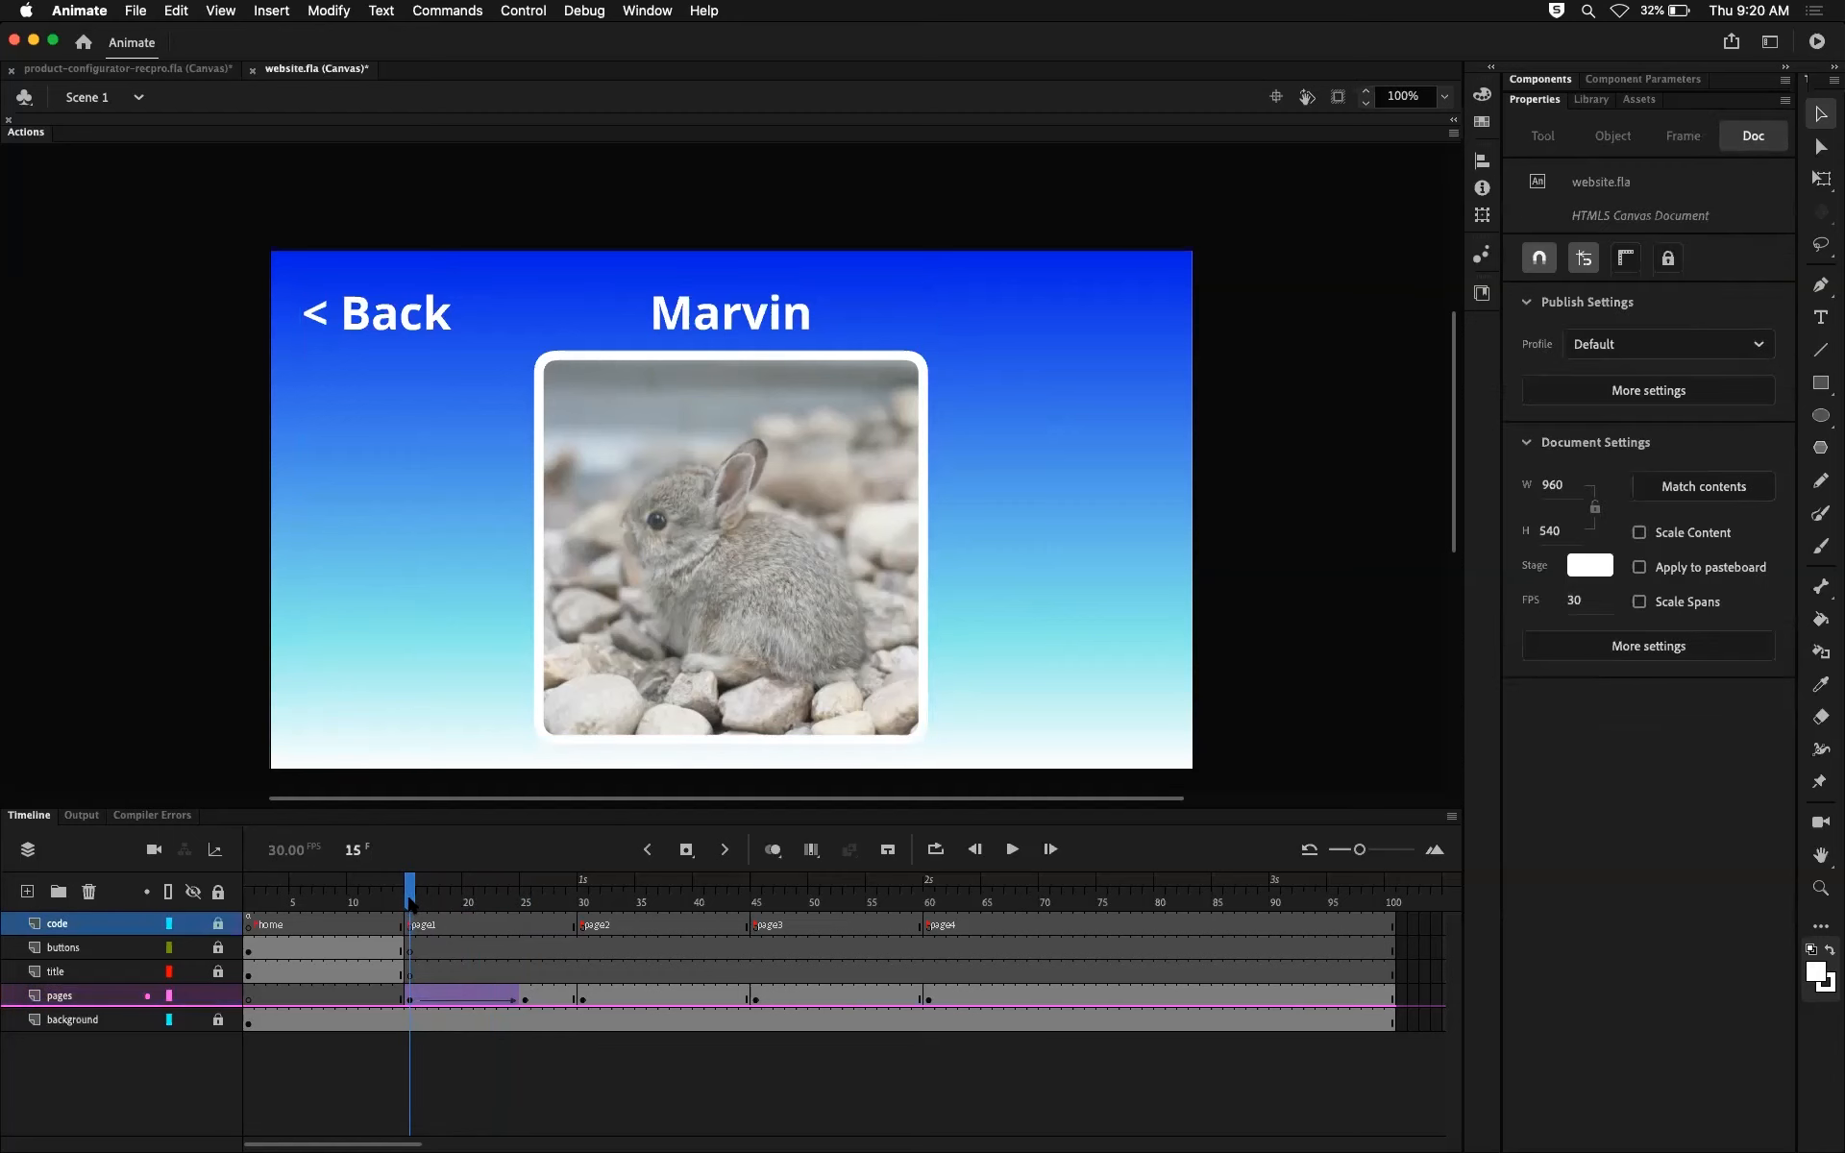
click(687, 611)
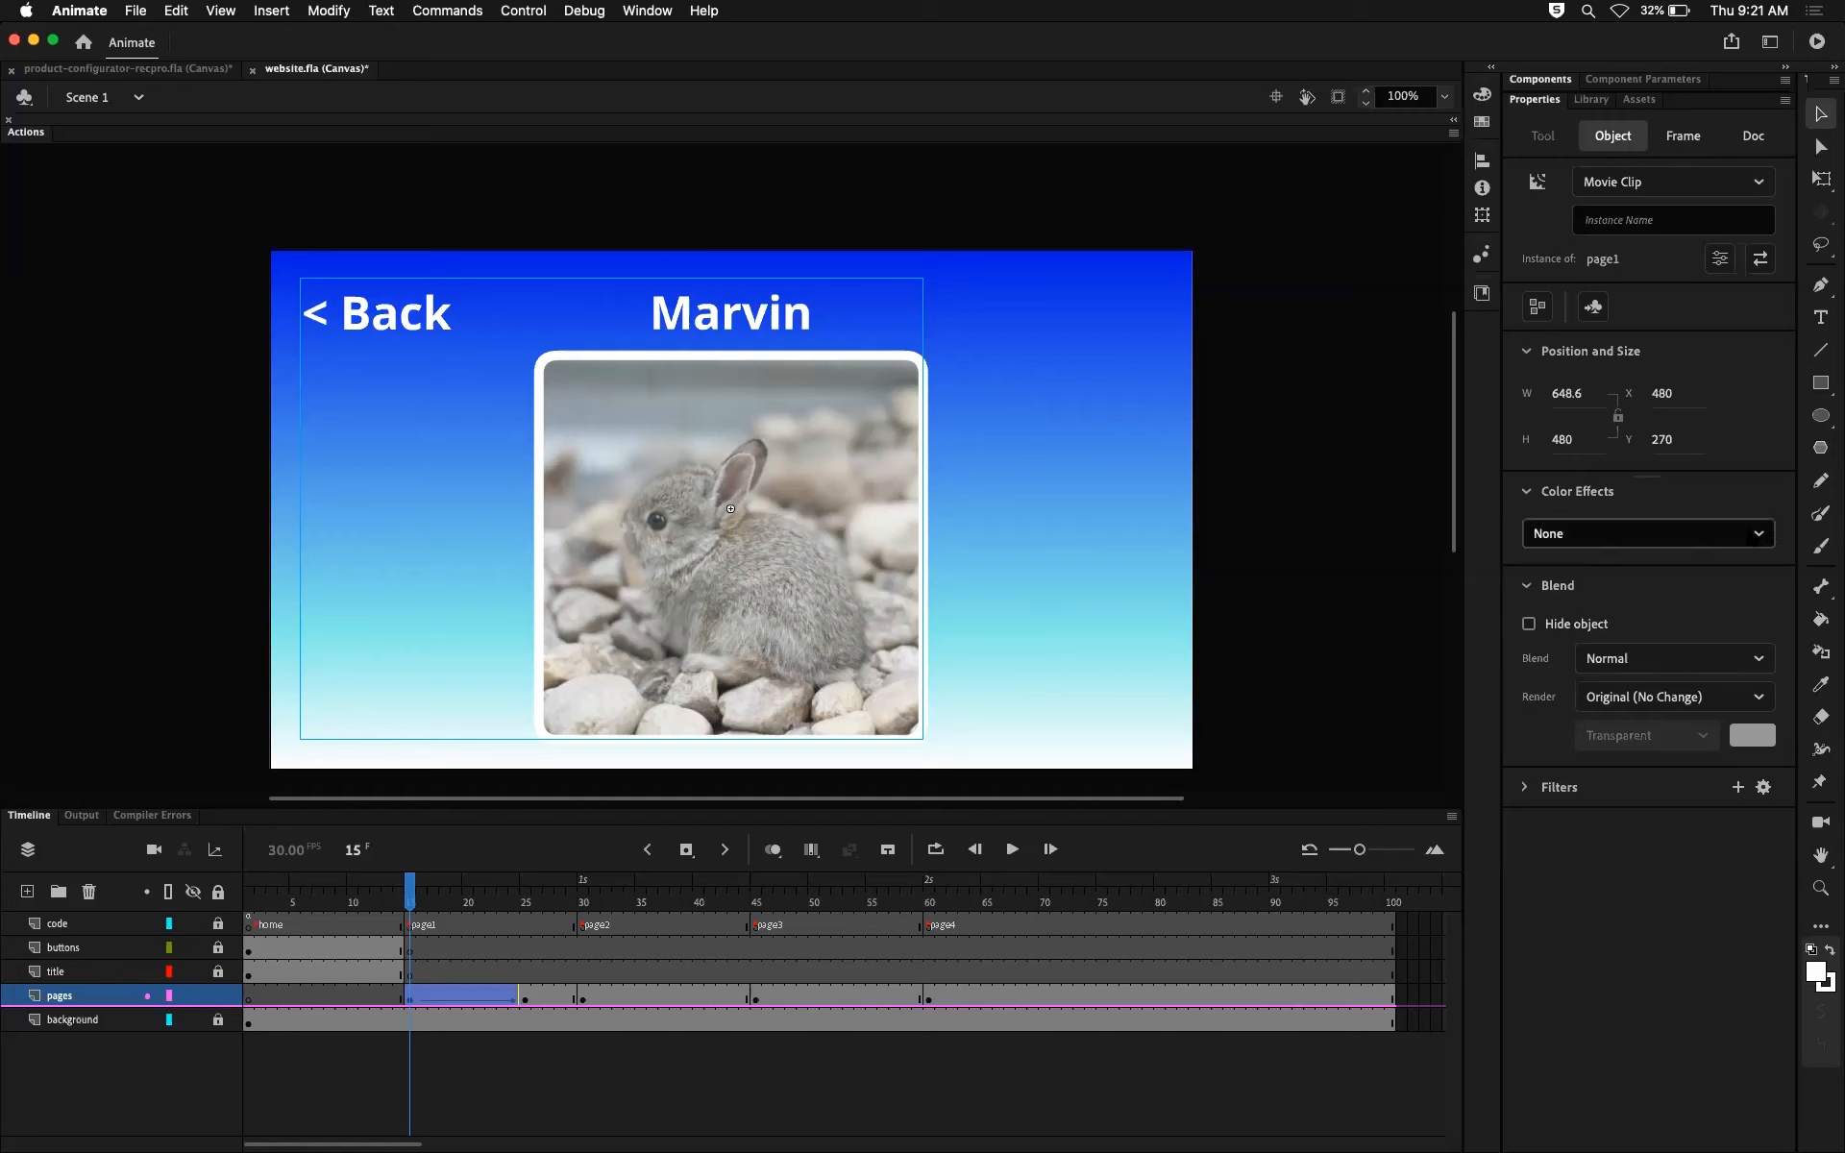
click(1754, 535)
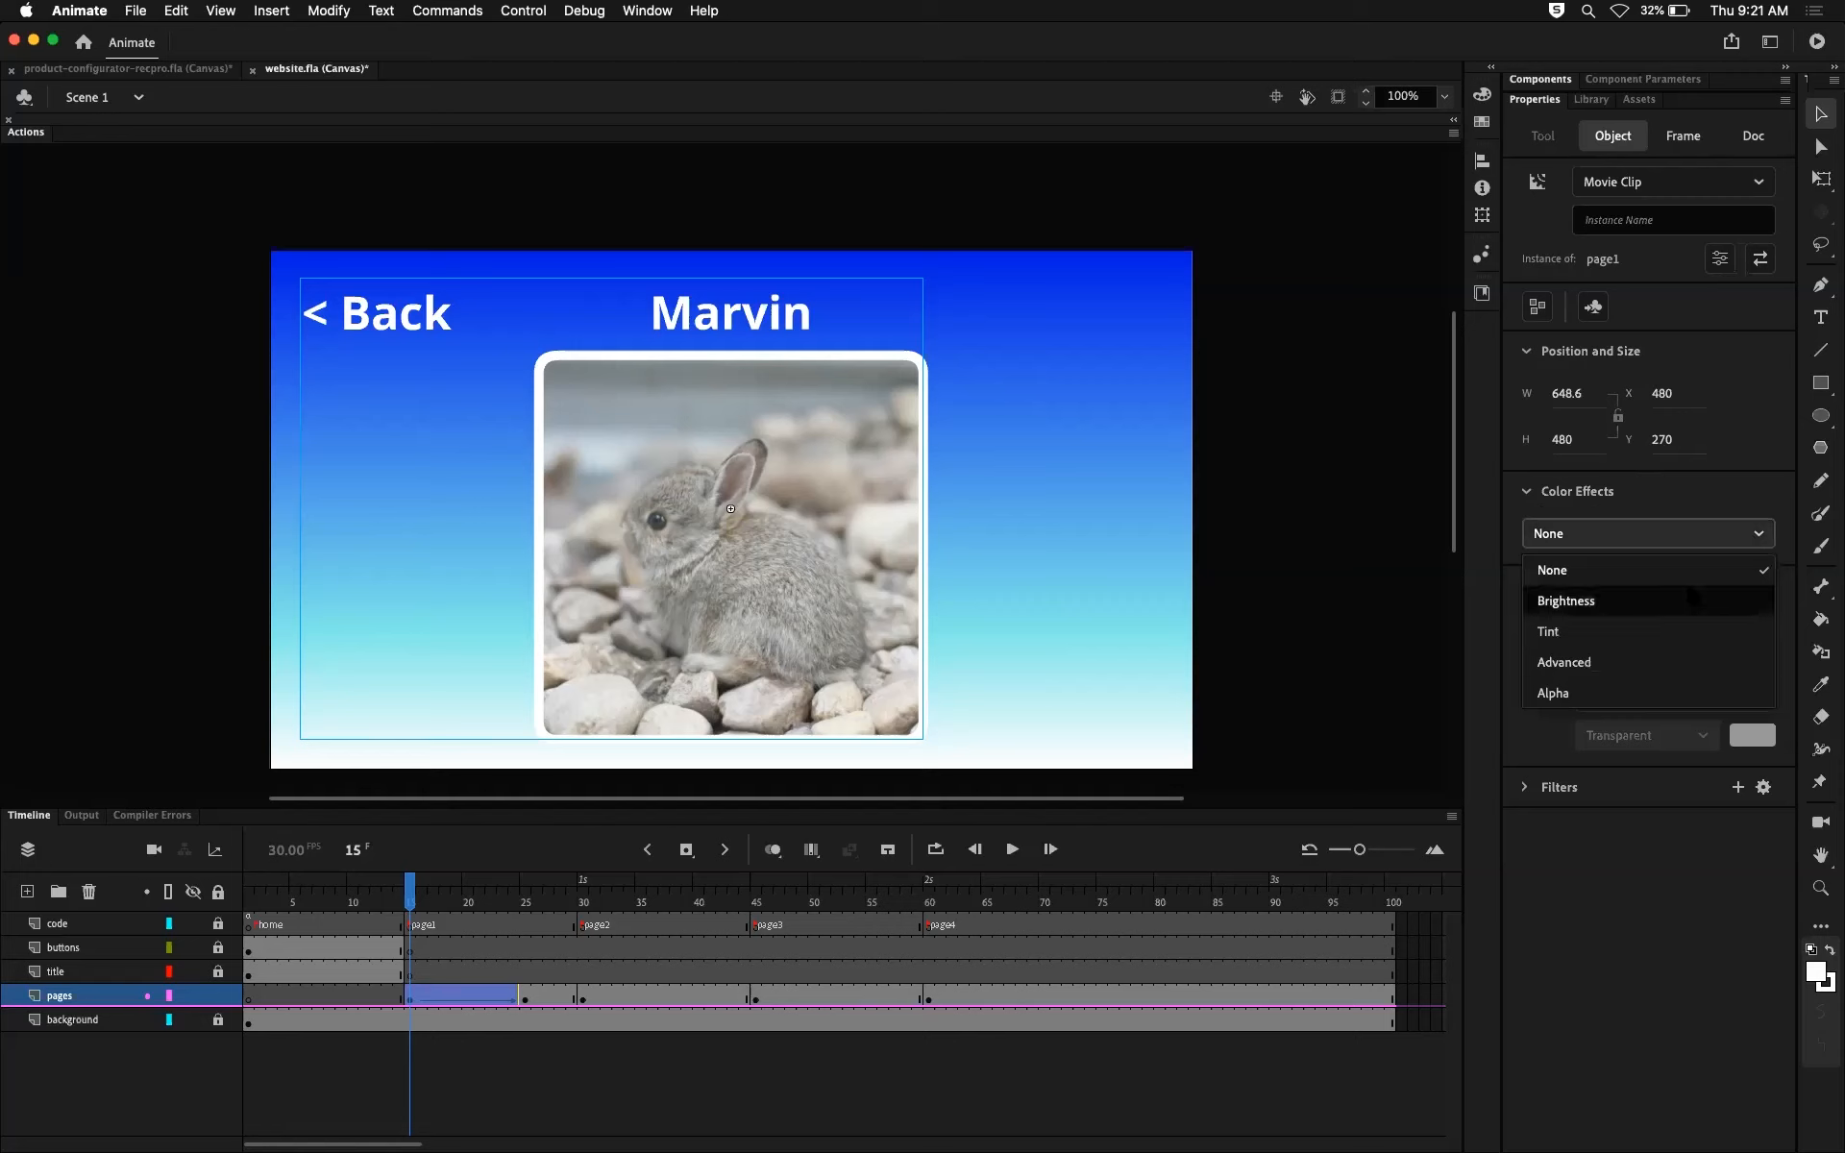
click(1586, 688)
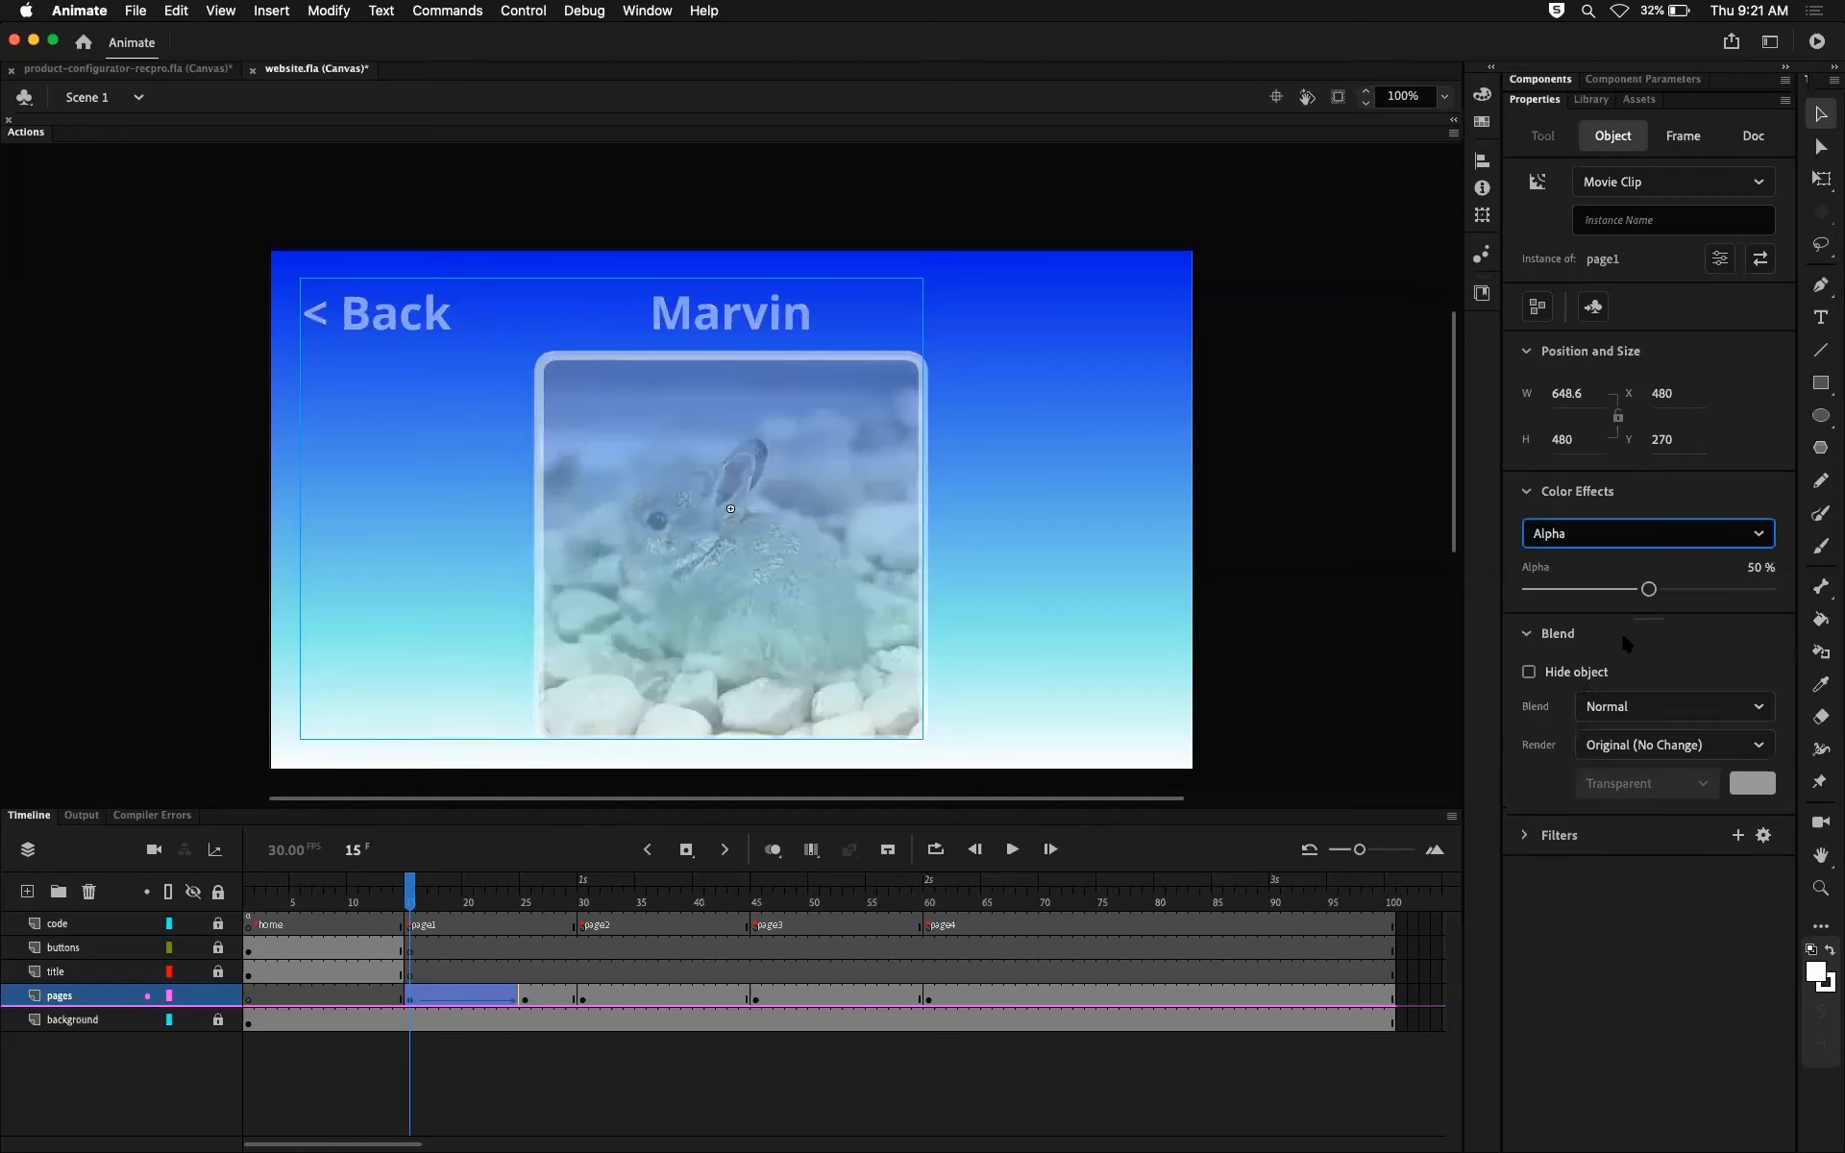
drag(1649, 589, 1509, 581)
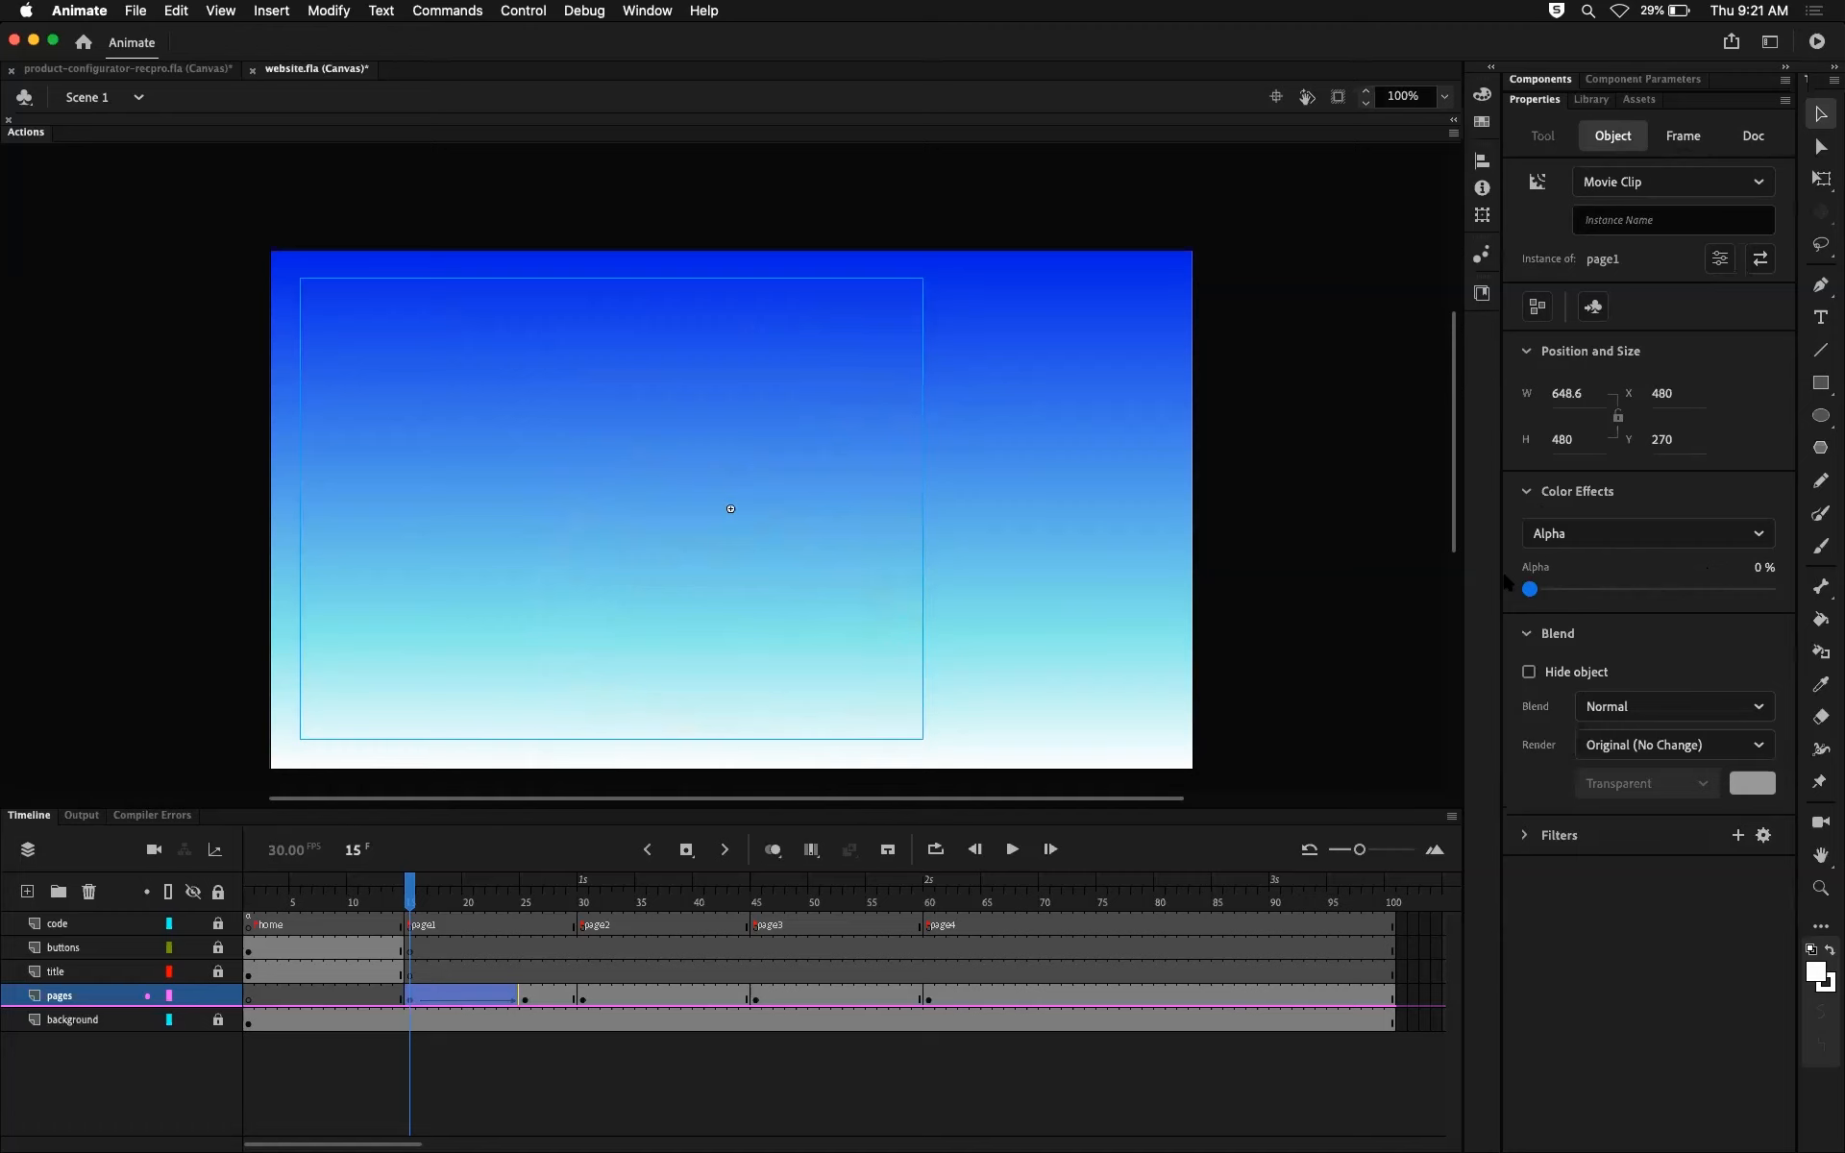
Step: Scrub from frame 15 to frame 25 to preview the fade of the Marvin page clip
mouse_move(410, 901)
mouse_down()
mouse_move(462, 915)
mouse_move(411, 905)
mouse_up()
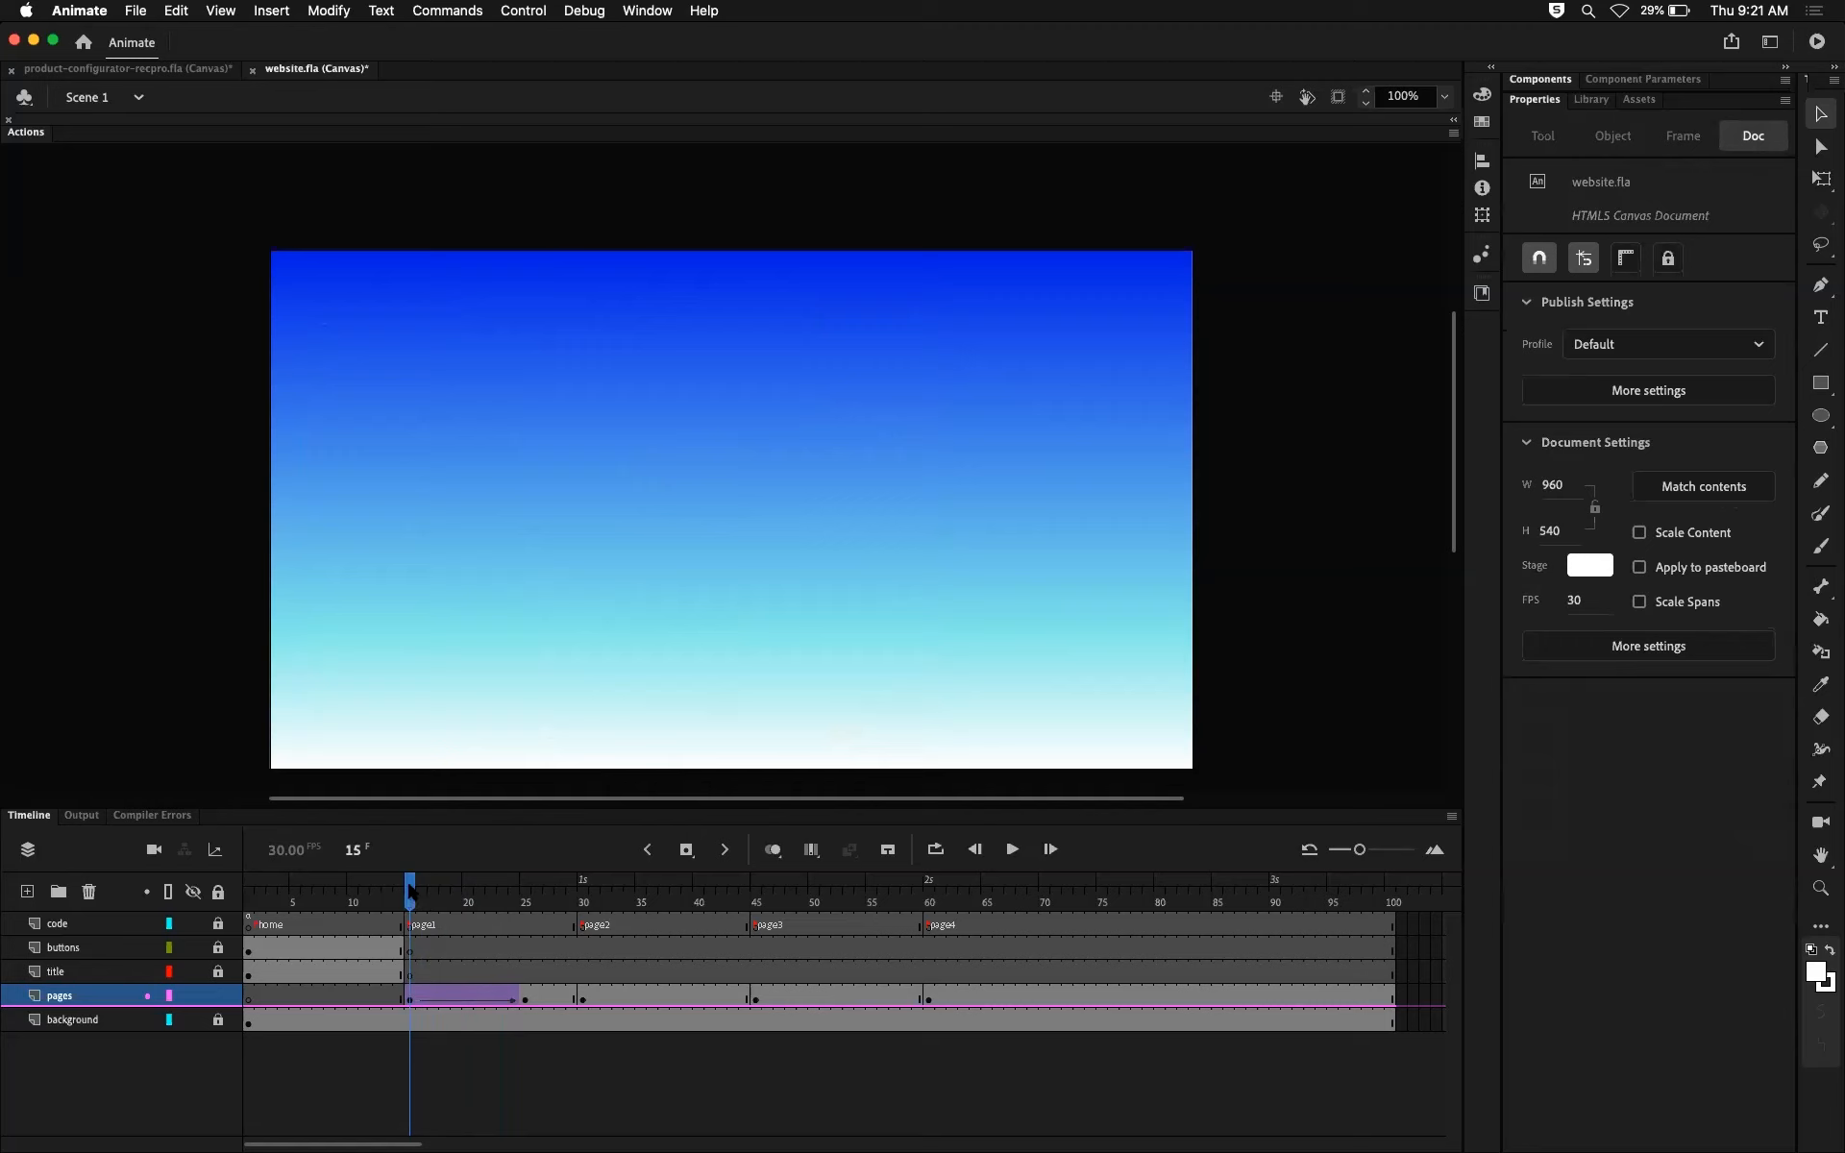
click(408, 927)
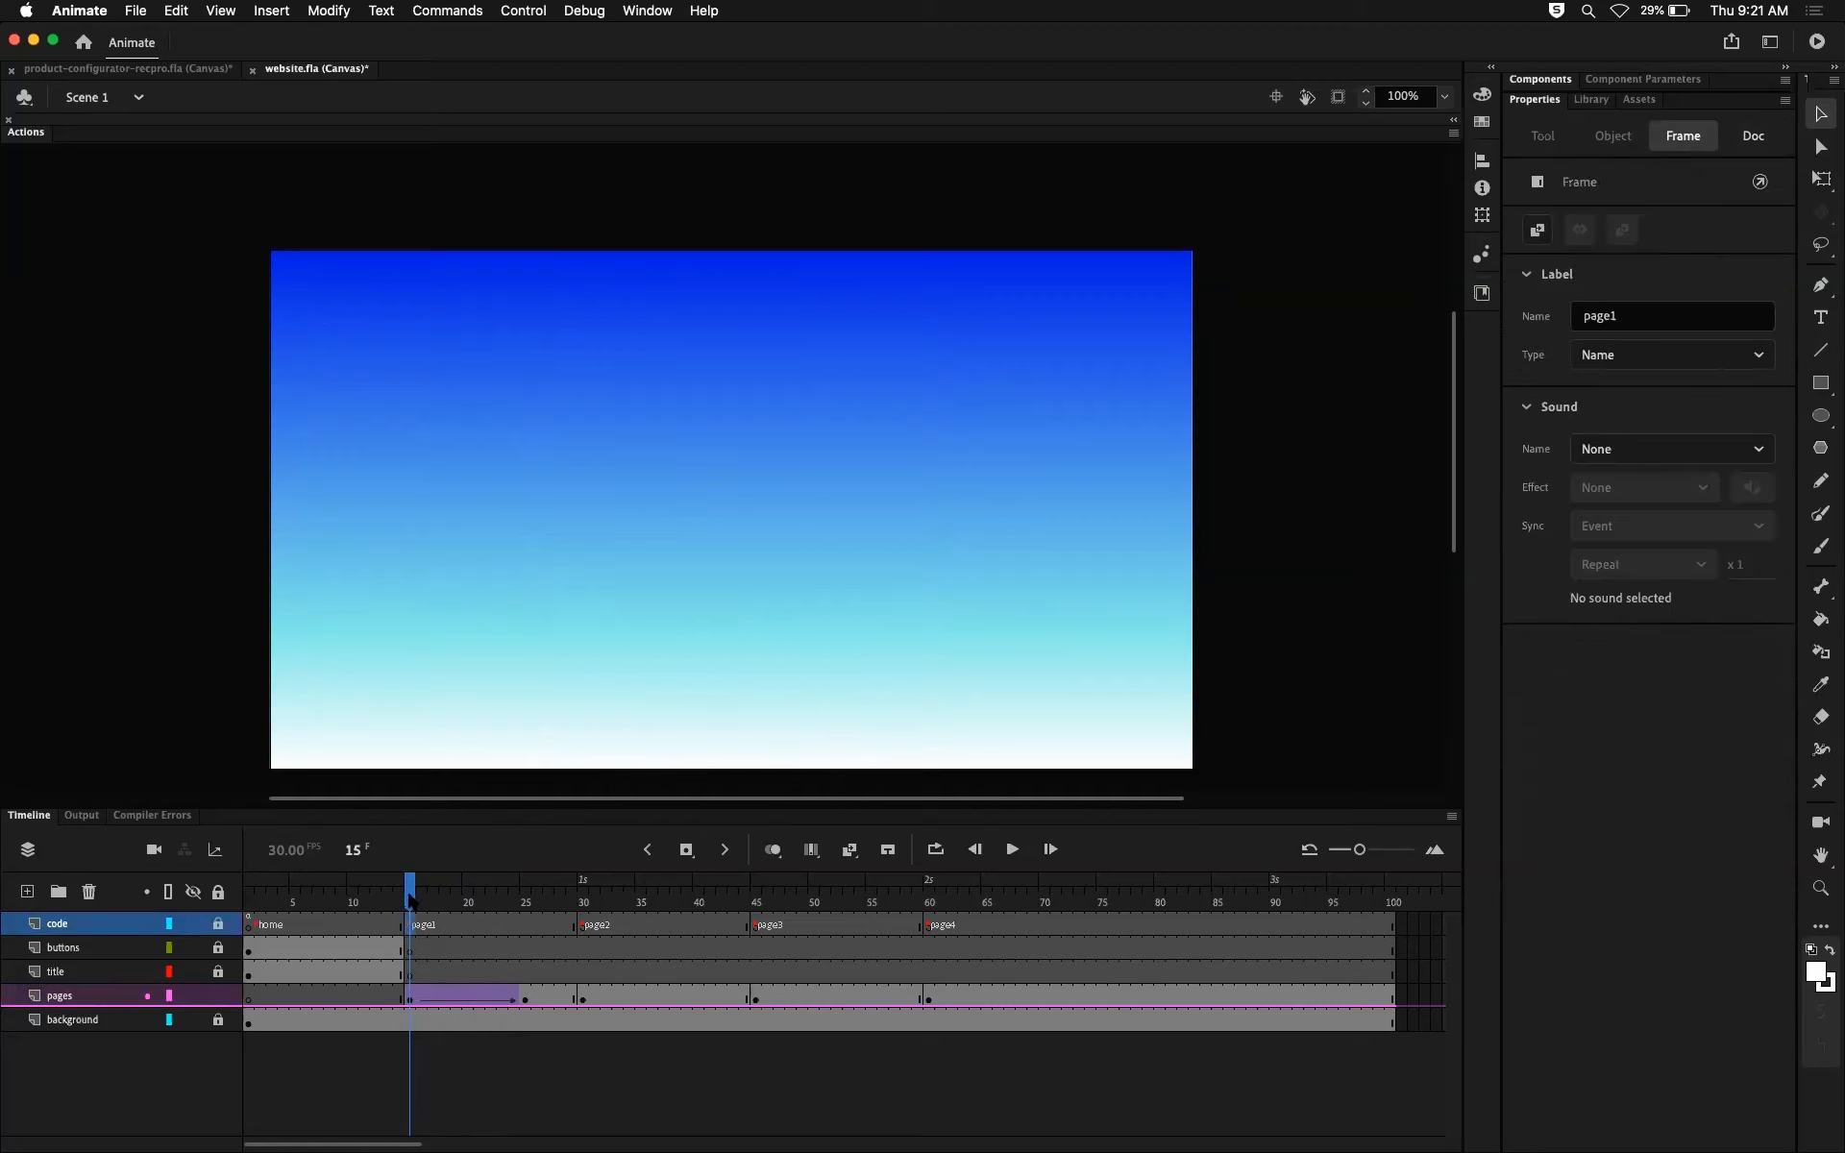
drag(411, 892, 525, 951)
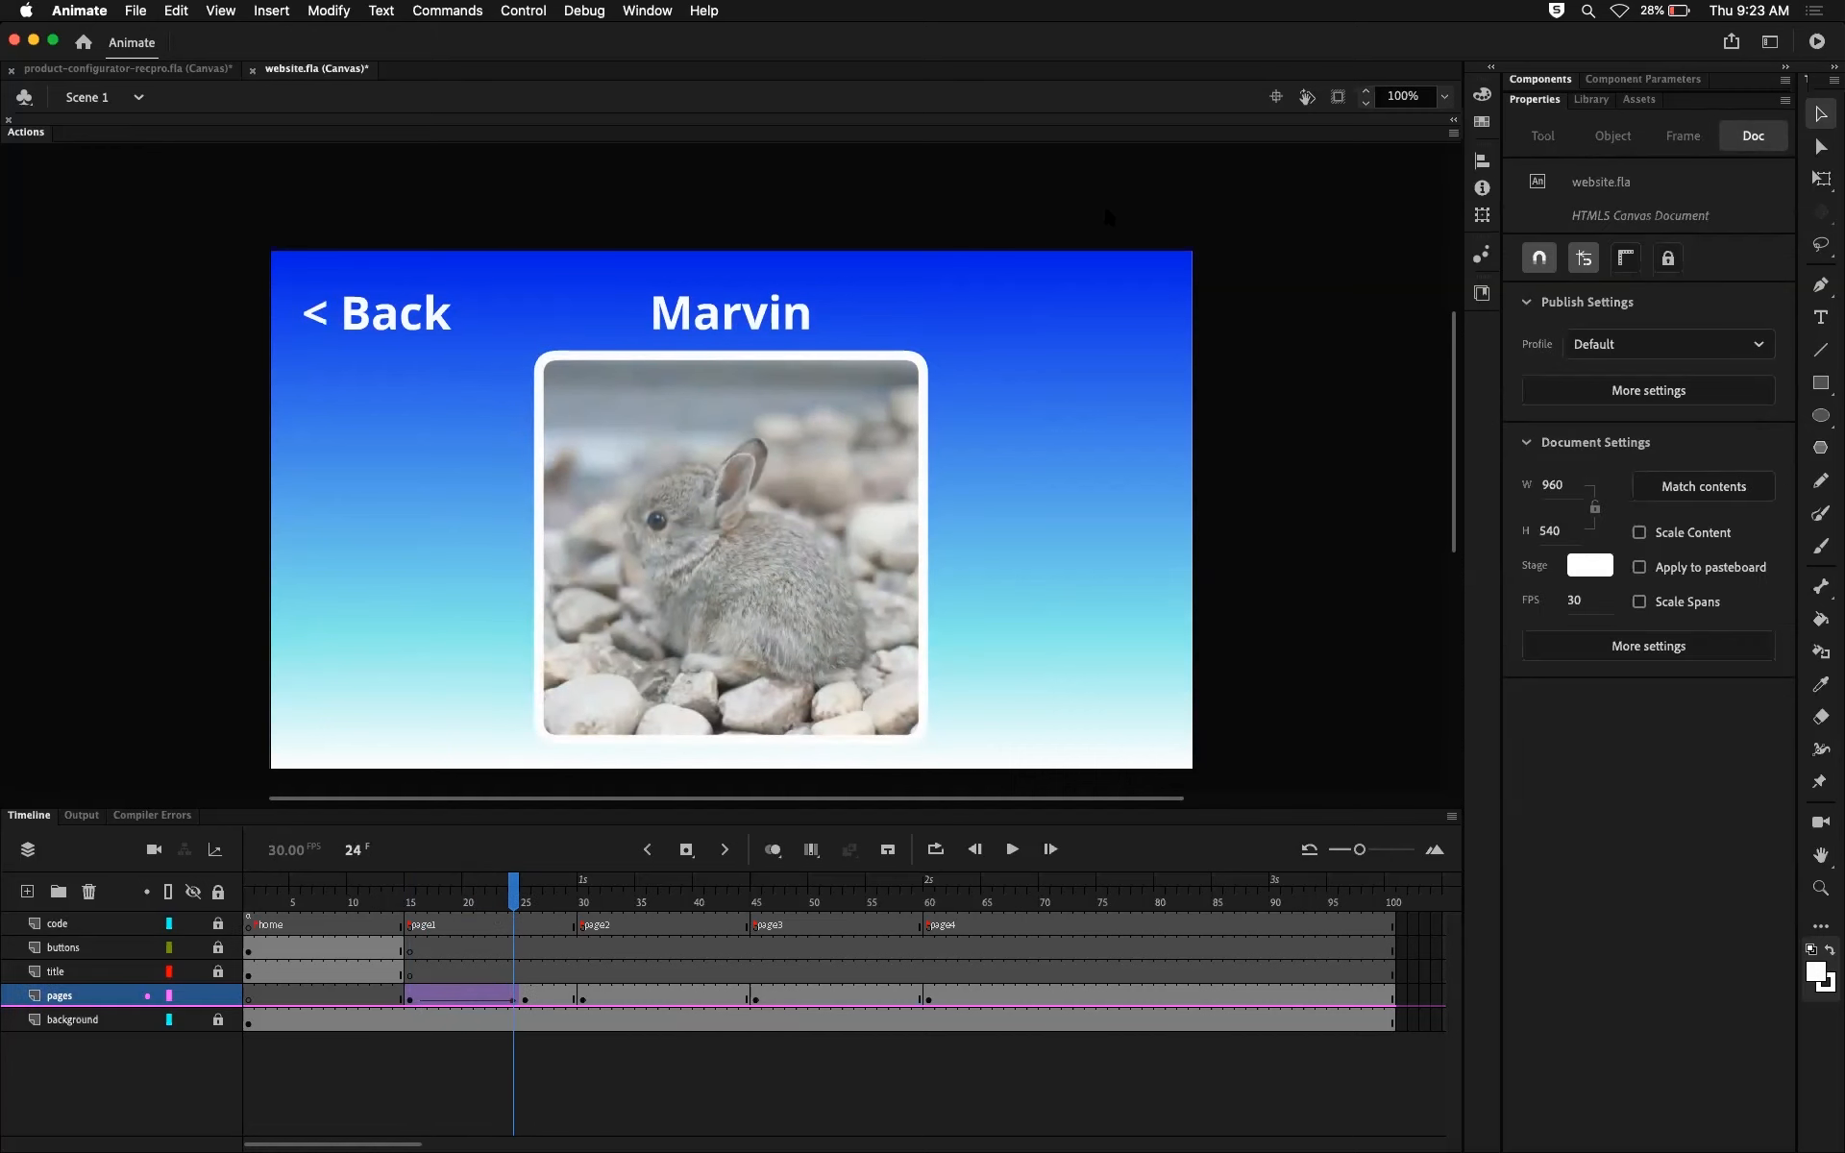
mouse_move(519, 905)
mouse_down()
mouse_move(417, 905)
mouse_move(528, 899)
mouse_up()
Step: Test the movie in the browser, open the first rabbit's page, close the test tab and return to Animate
key(super+Return)
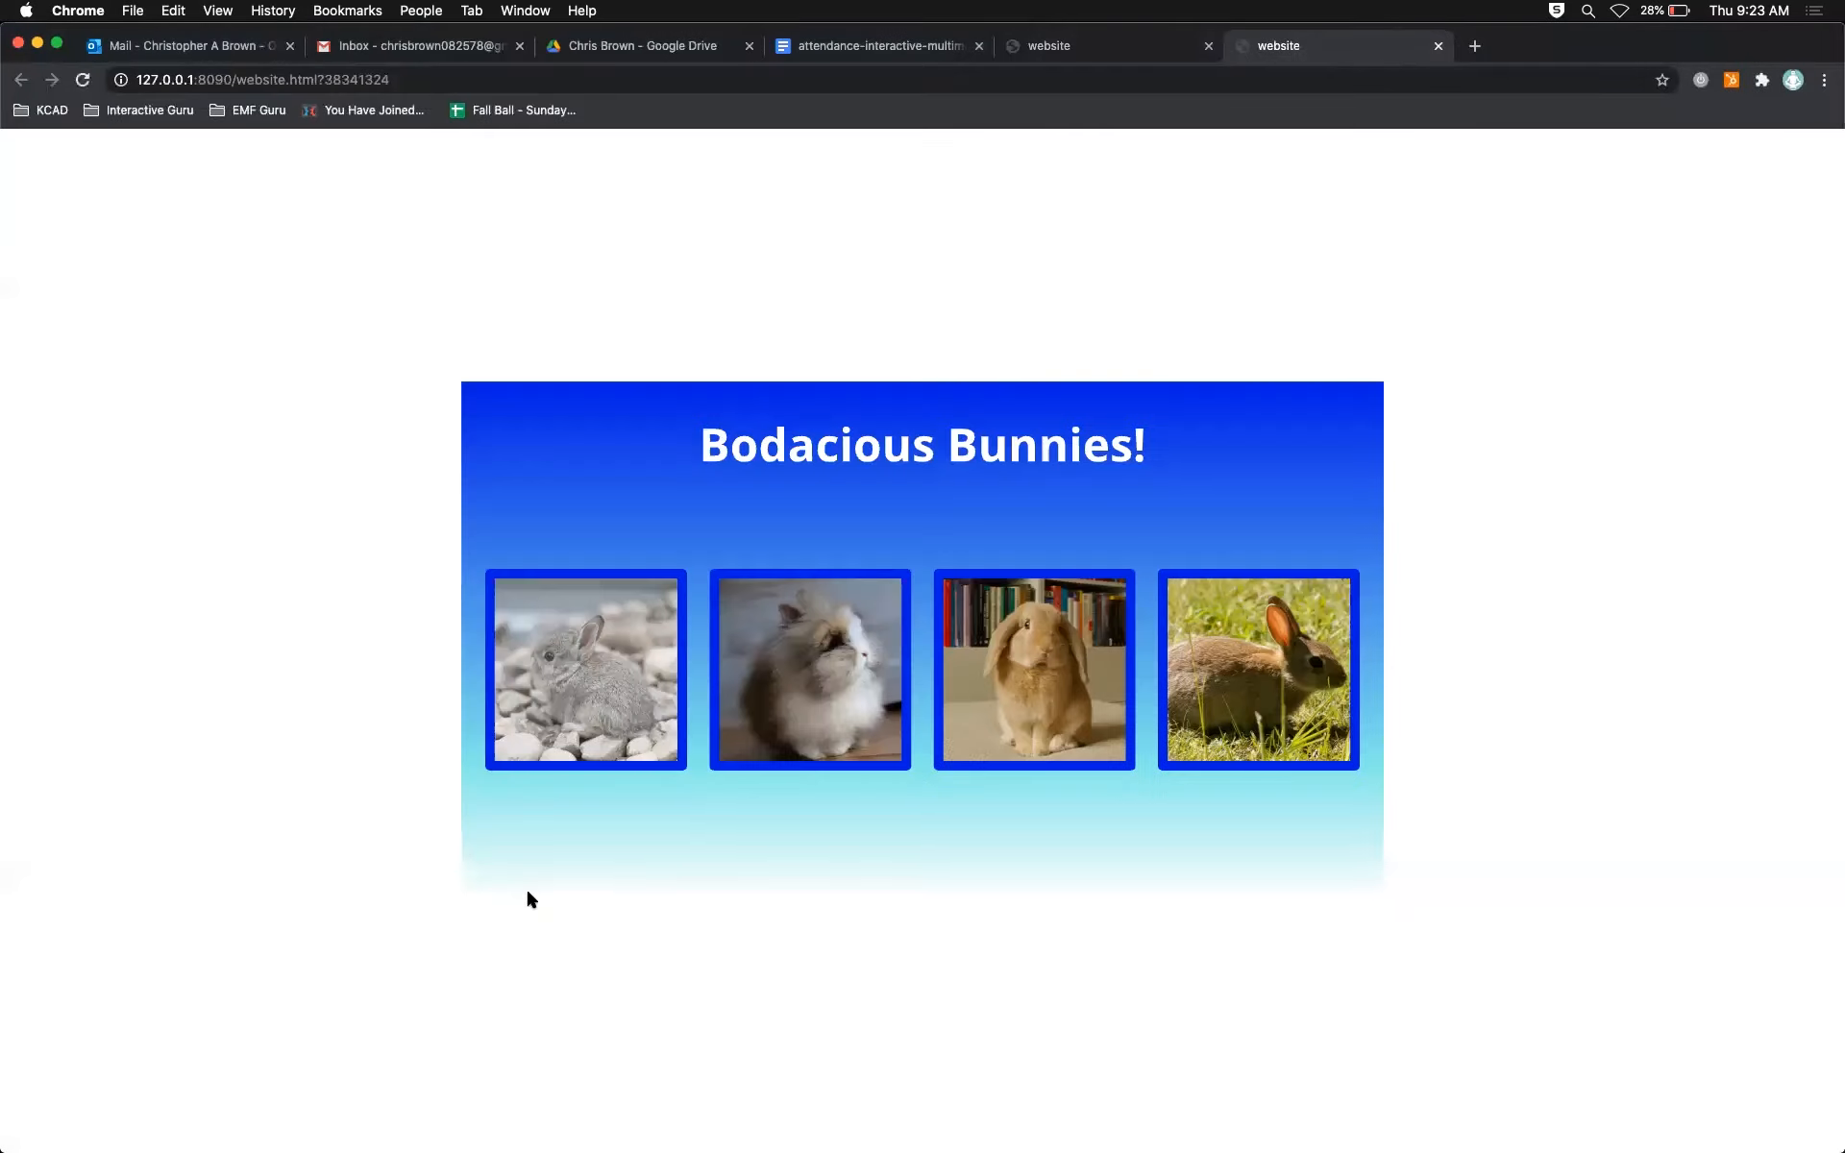
click(601, 675)
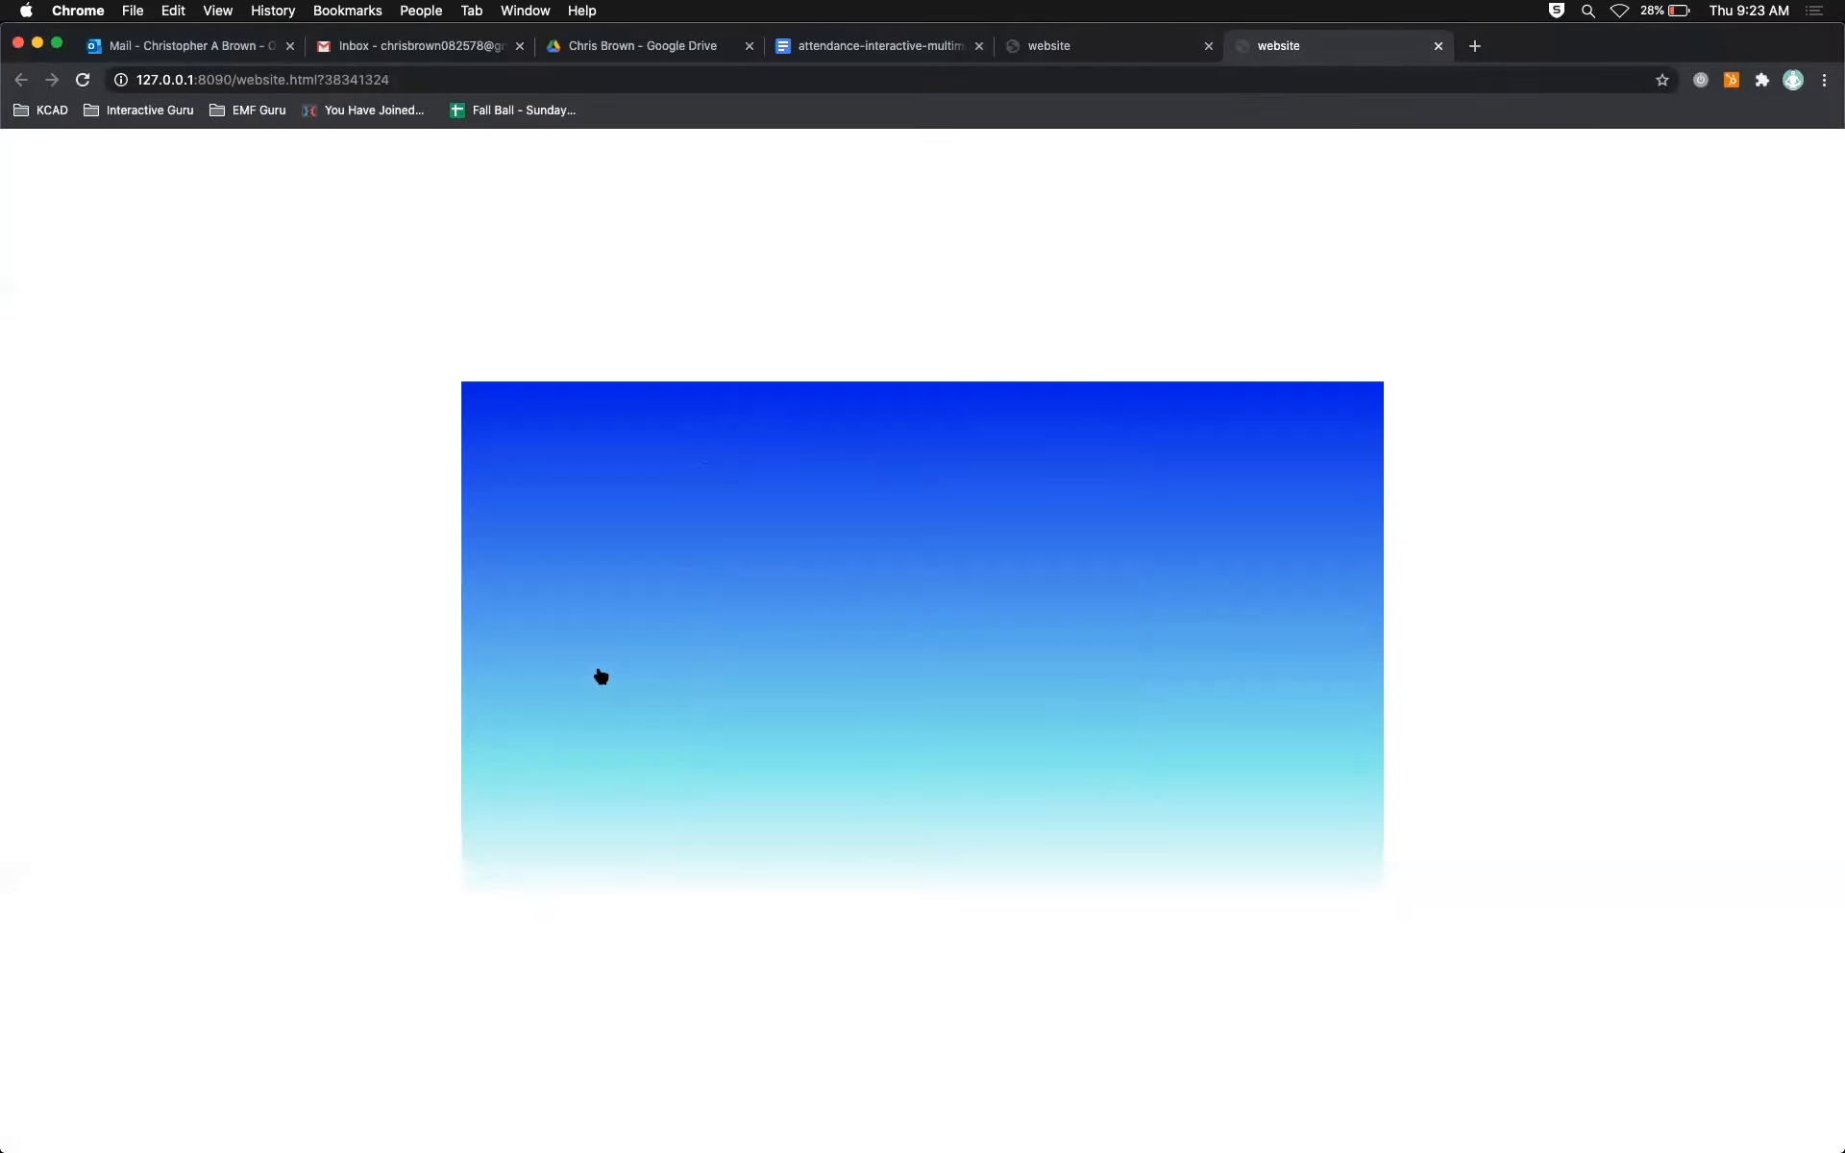
click(1437, 45)
key(super+Tab)
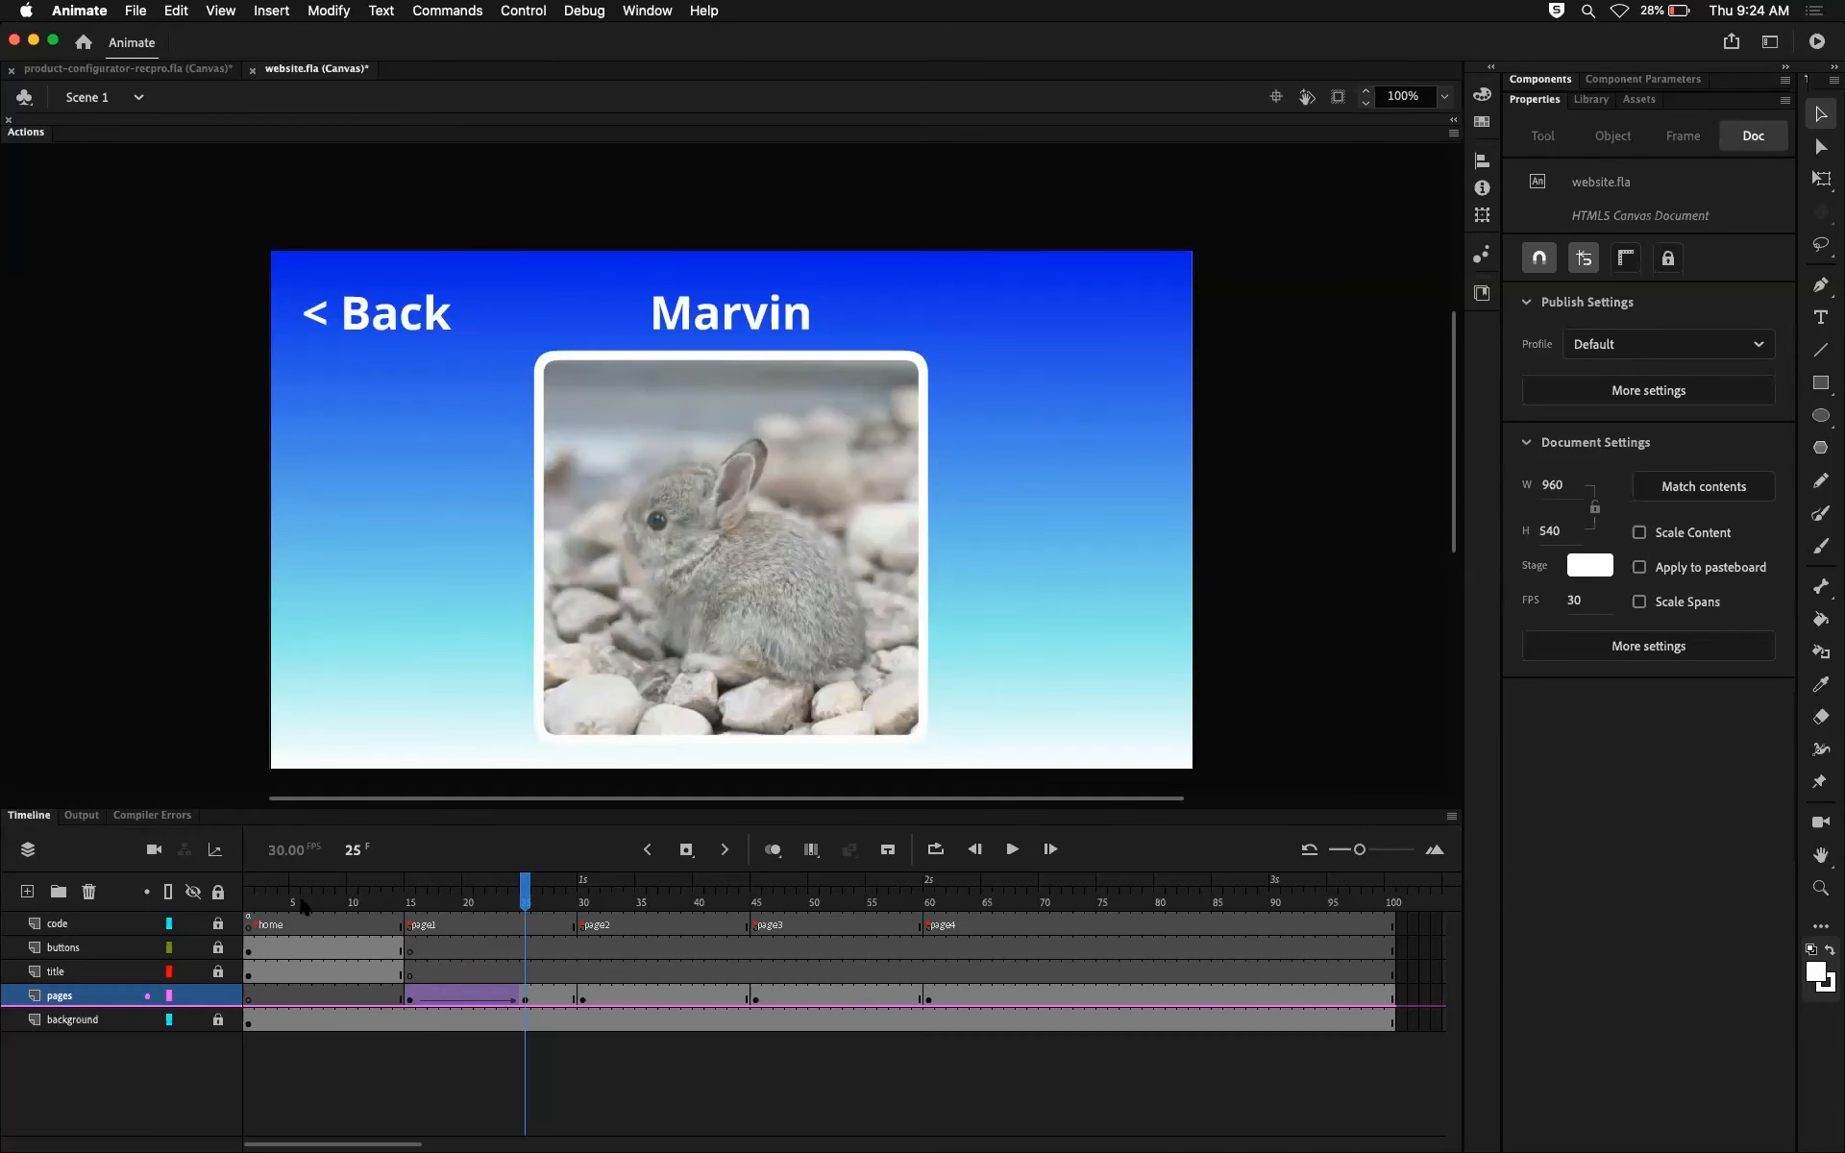
Step: View the start of the home, page1, page2, page3 and page4 sections, and return to page3 at frame 45
click(253, 927)
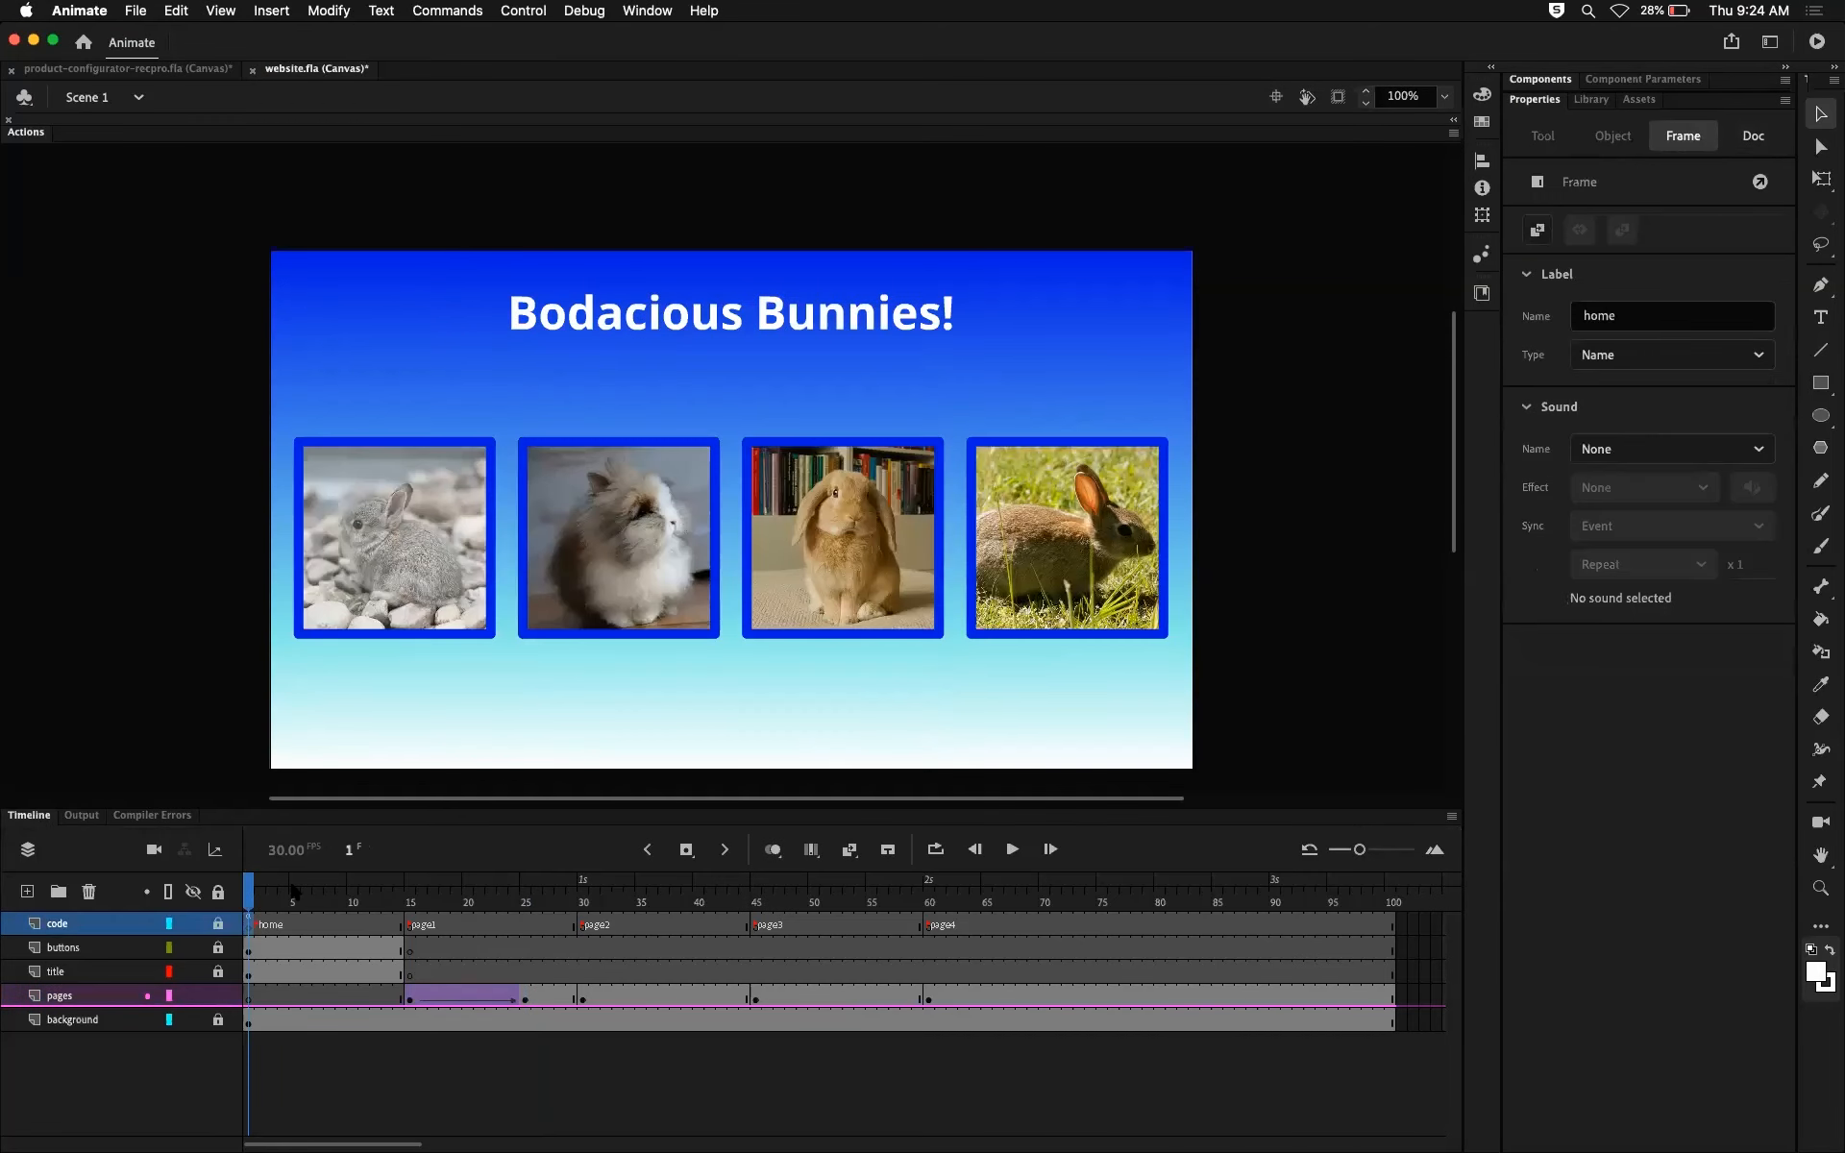
click(411, 882)
click(587, 893)
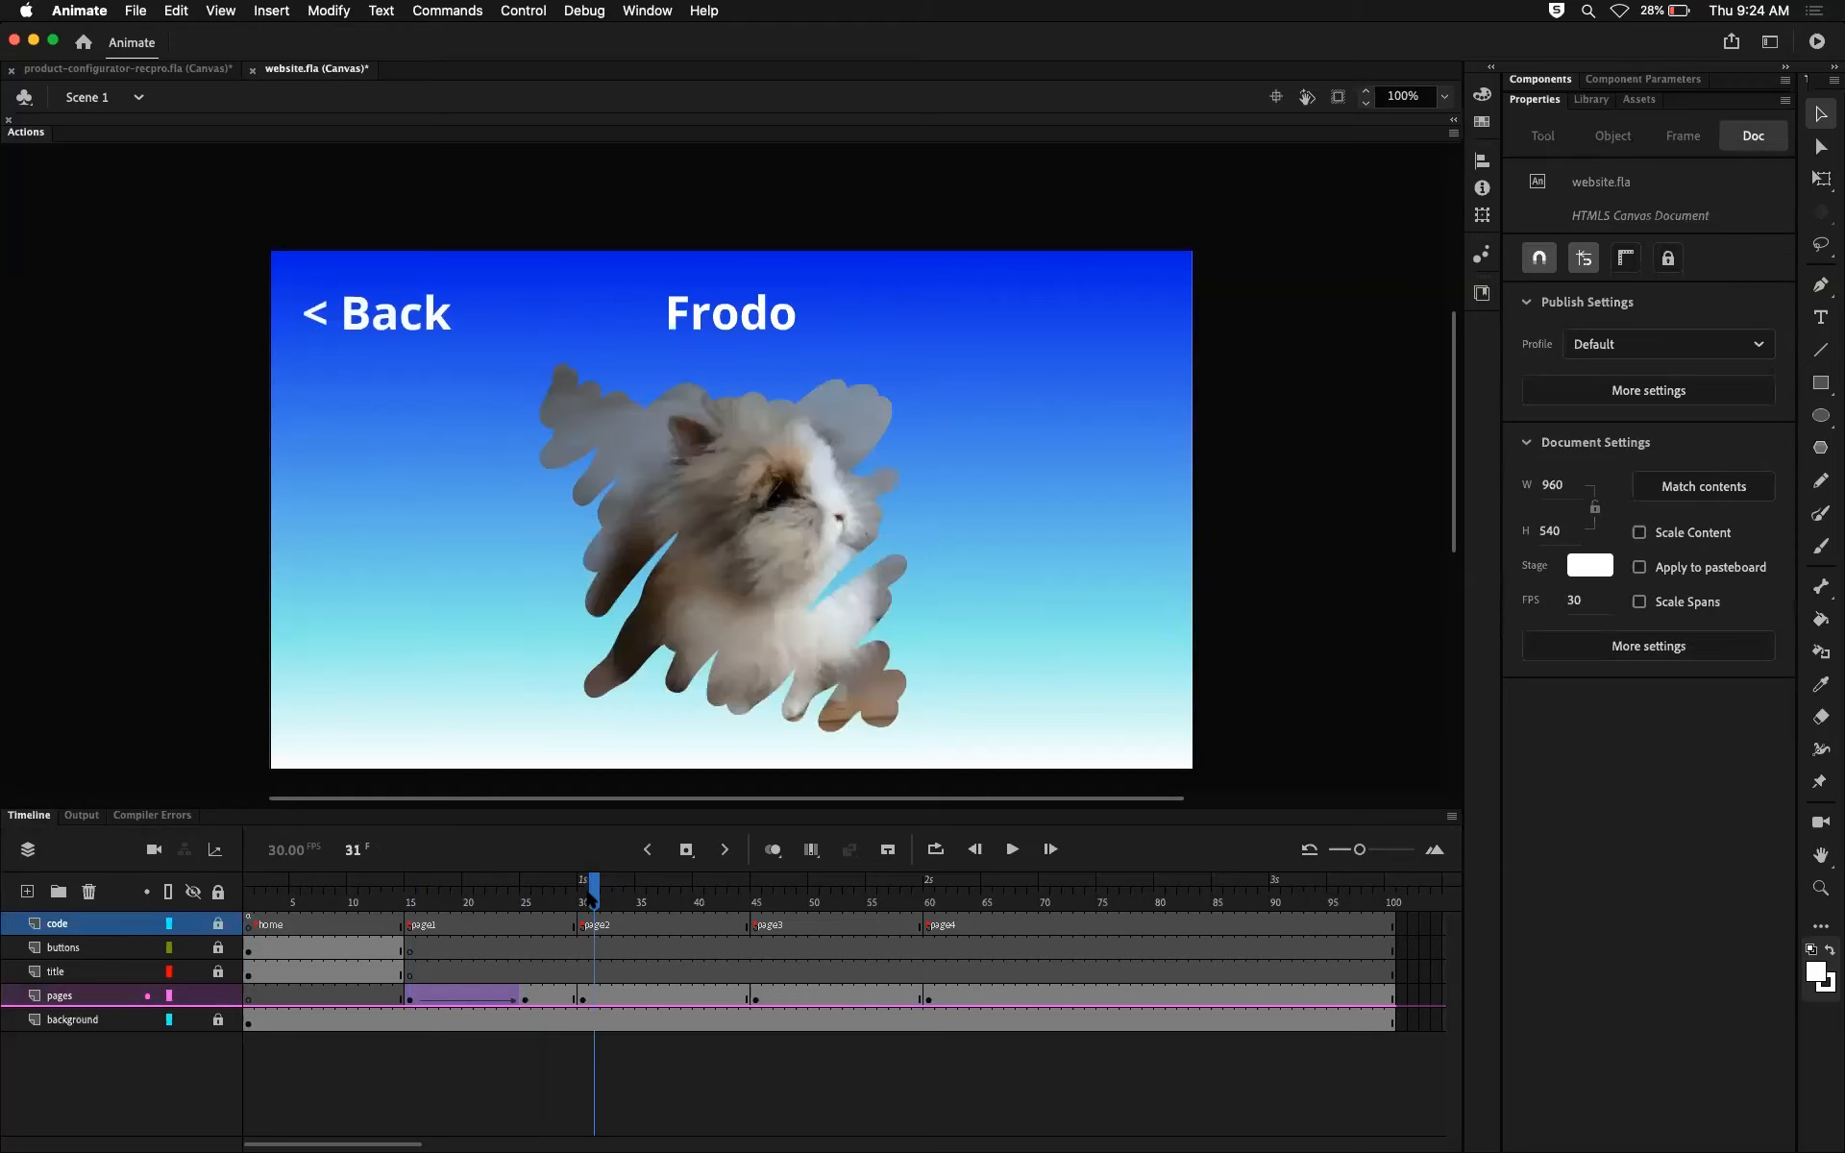
click(757, 900)
click(930, 903)
click(759, 903)
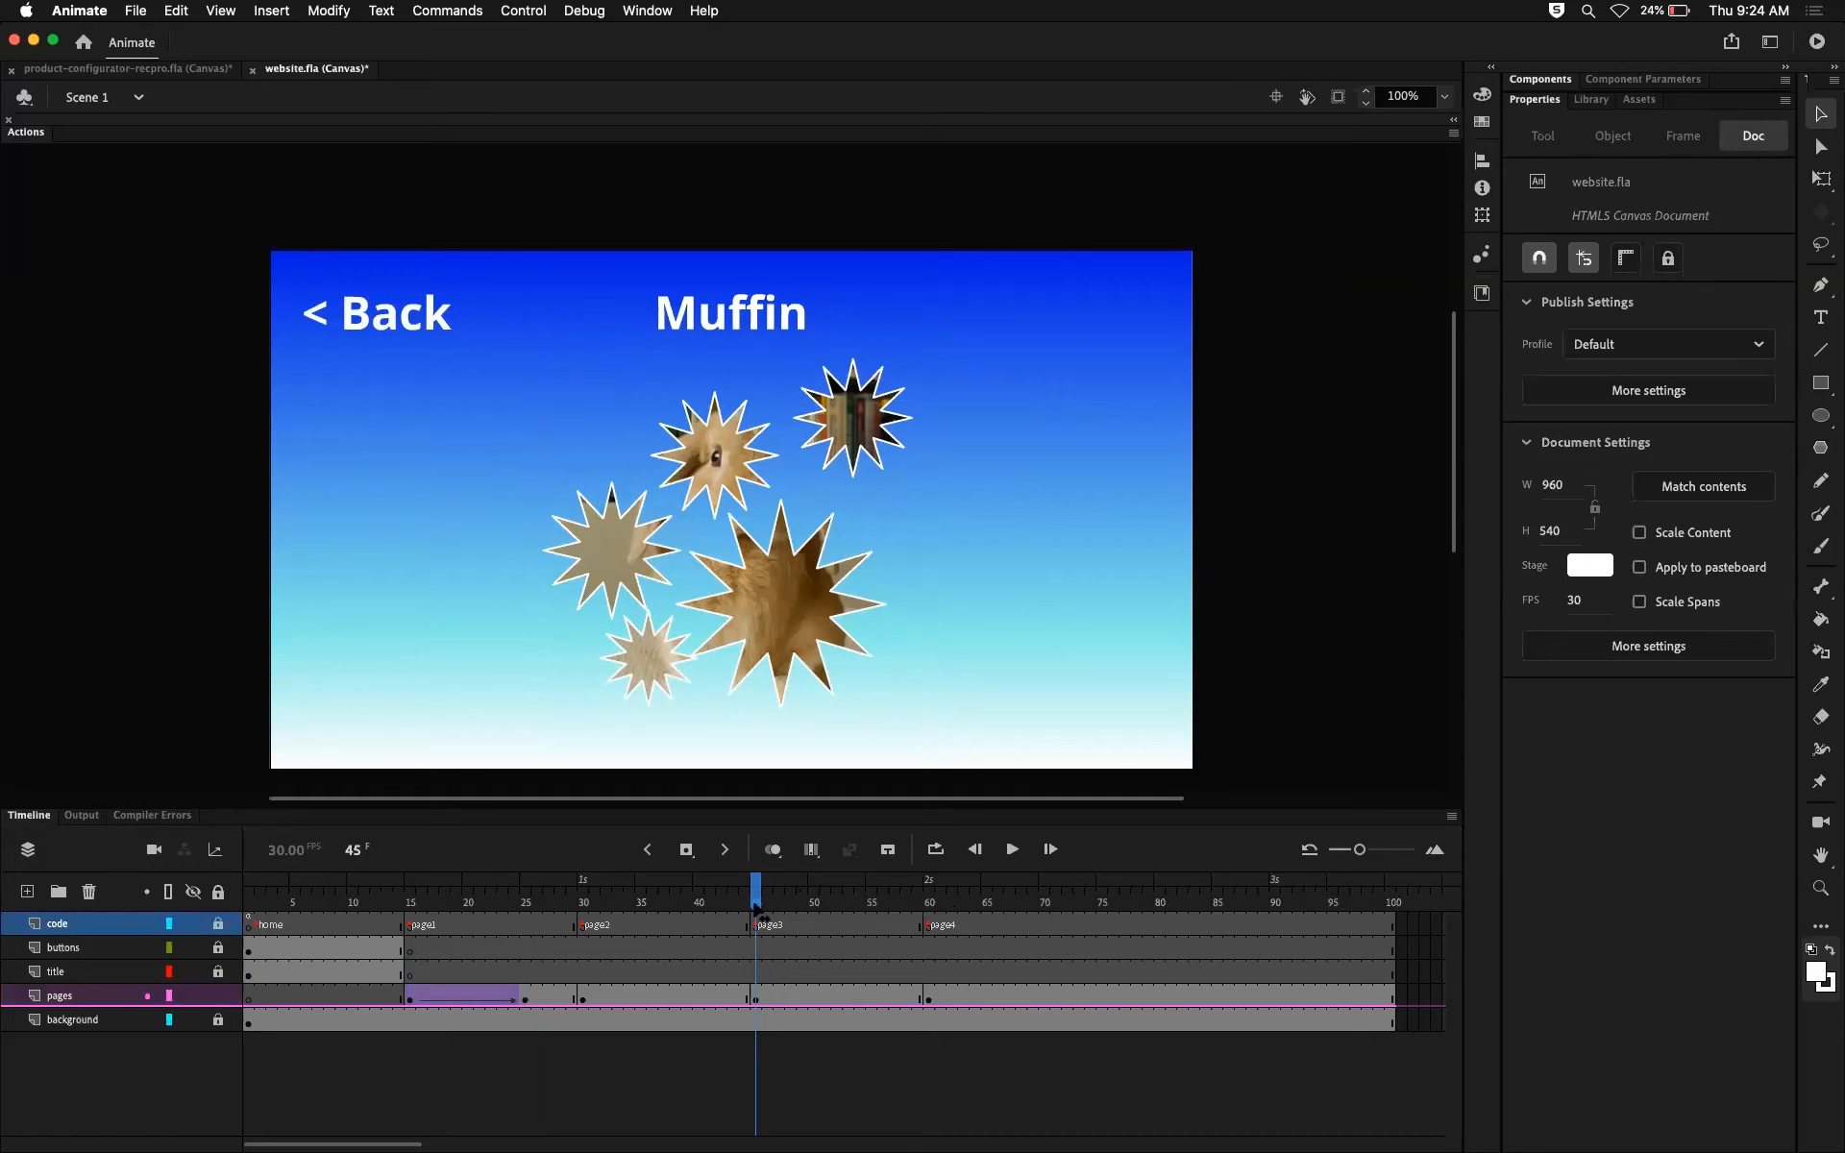
Step: Return to the home frame on the code layer, open its script and review the timeline variable, stop command and console message
click(586, 899)
mouse_move(412, 905)
mouse_down()
mouse_move(538, 907)
mouse_move(398, 907)
mouse_up()
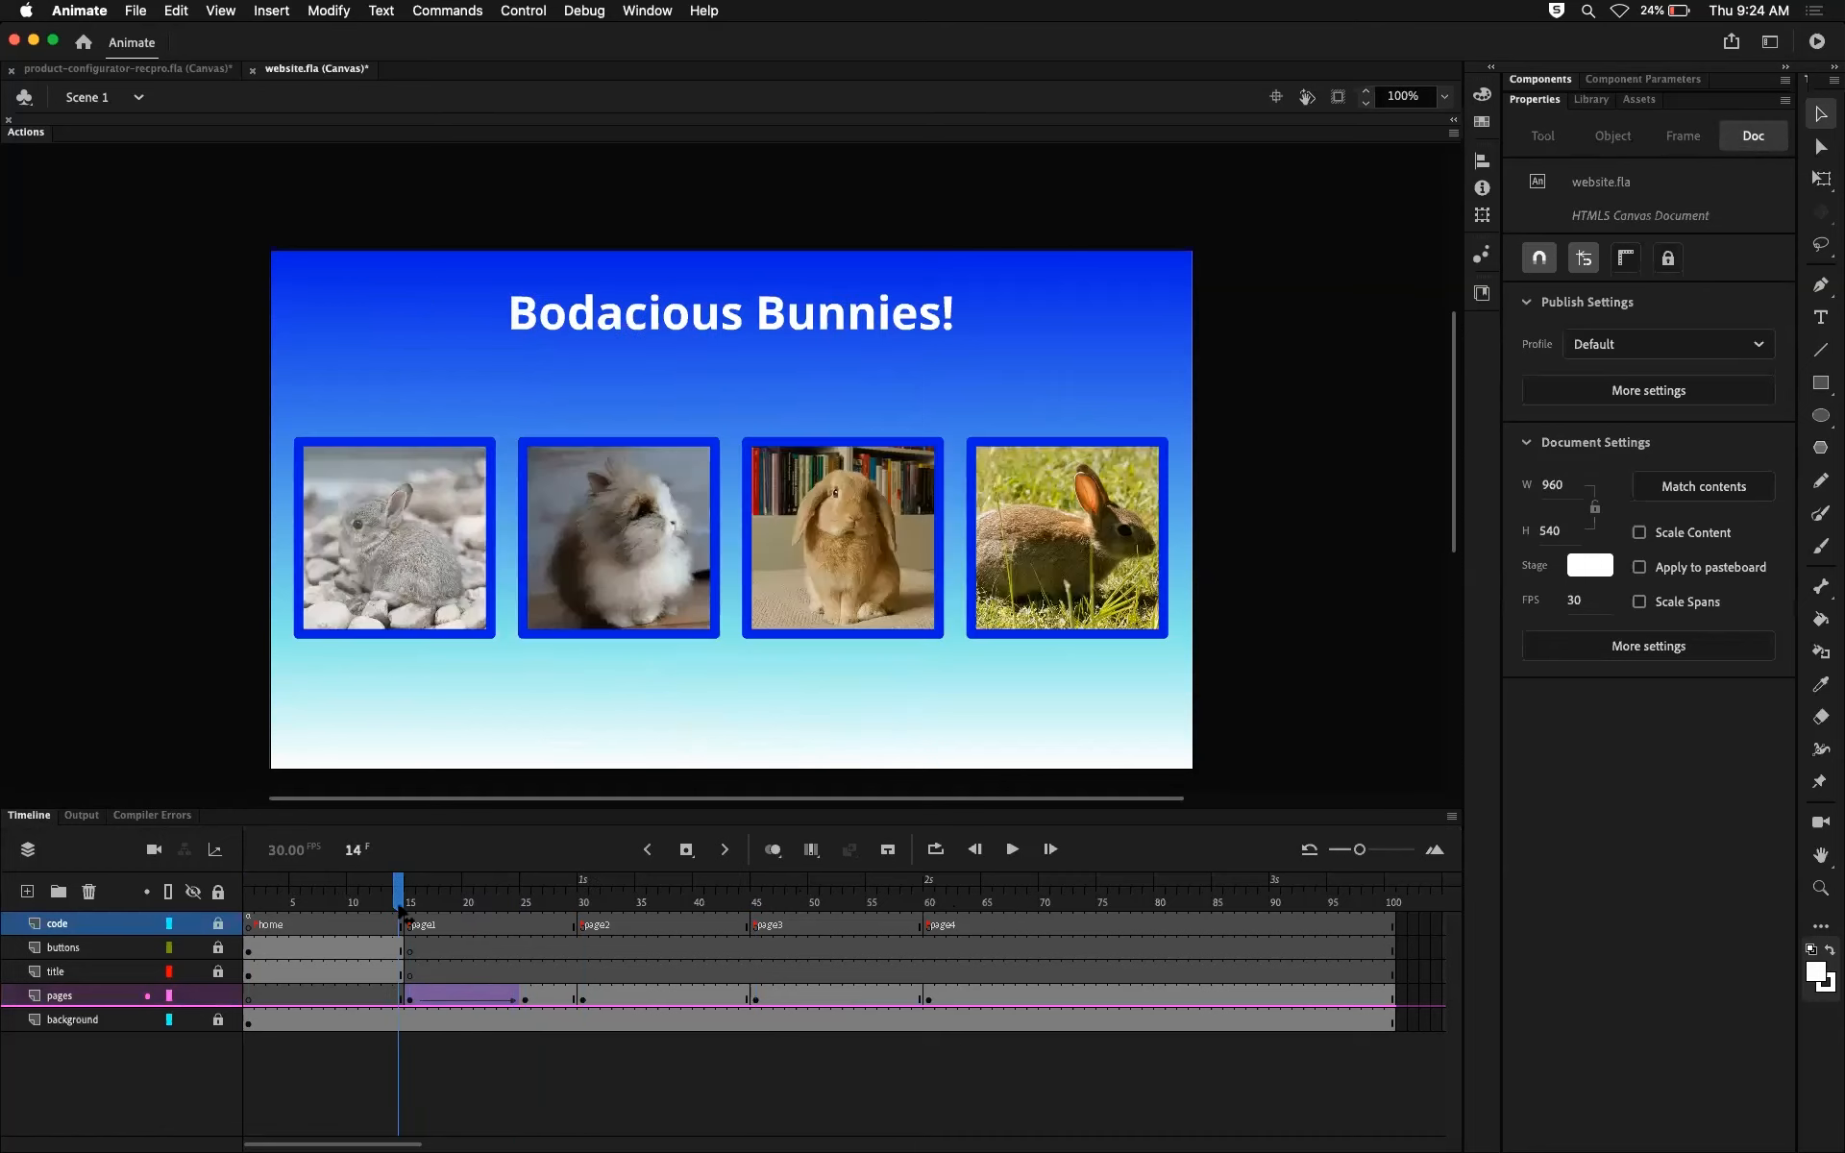
click(248, 925)
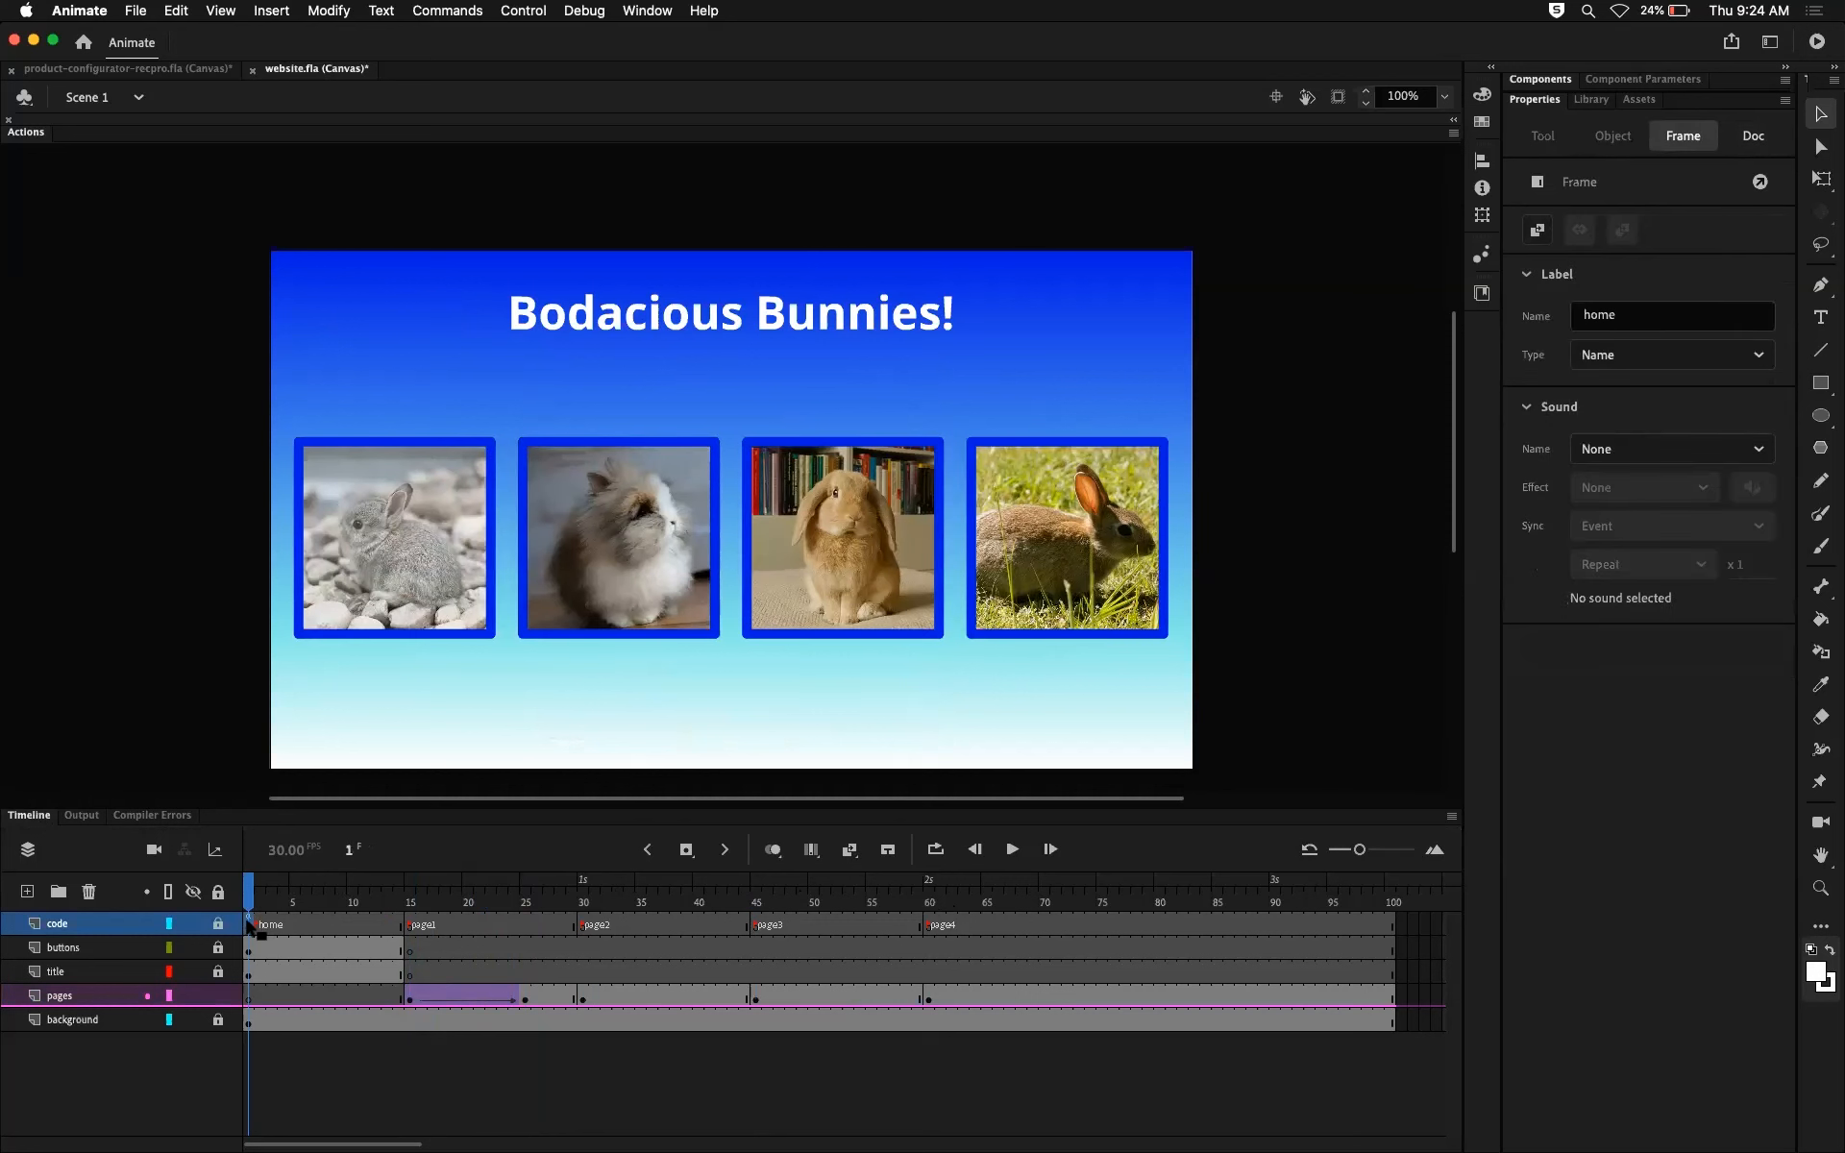
click(279, 920)
click(248, 922)
click(36, 137)
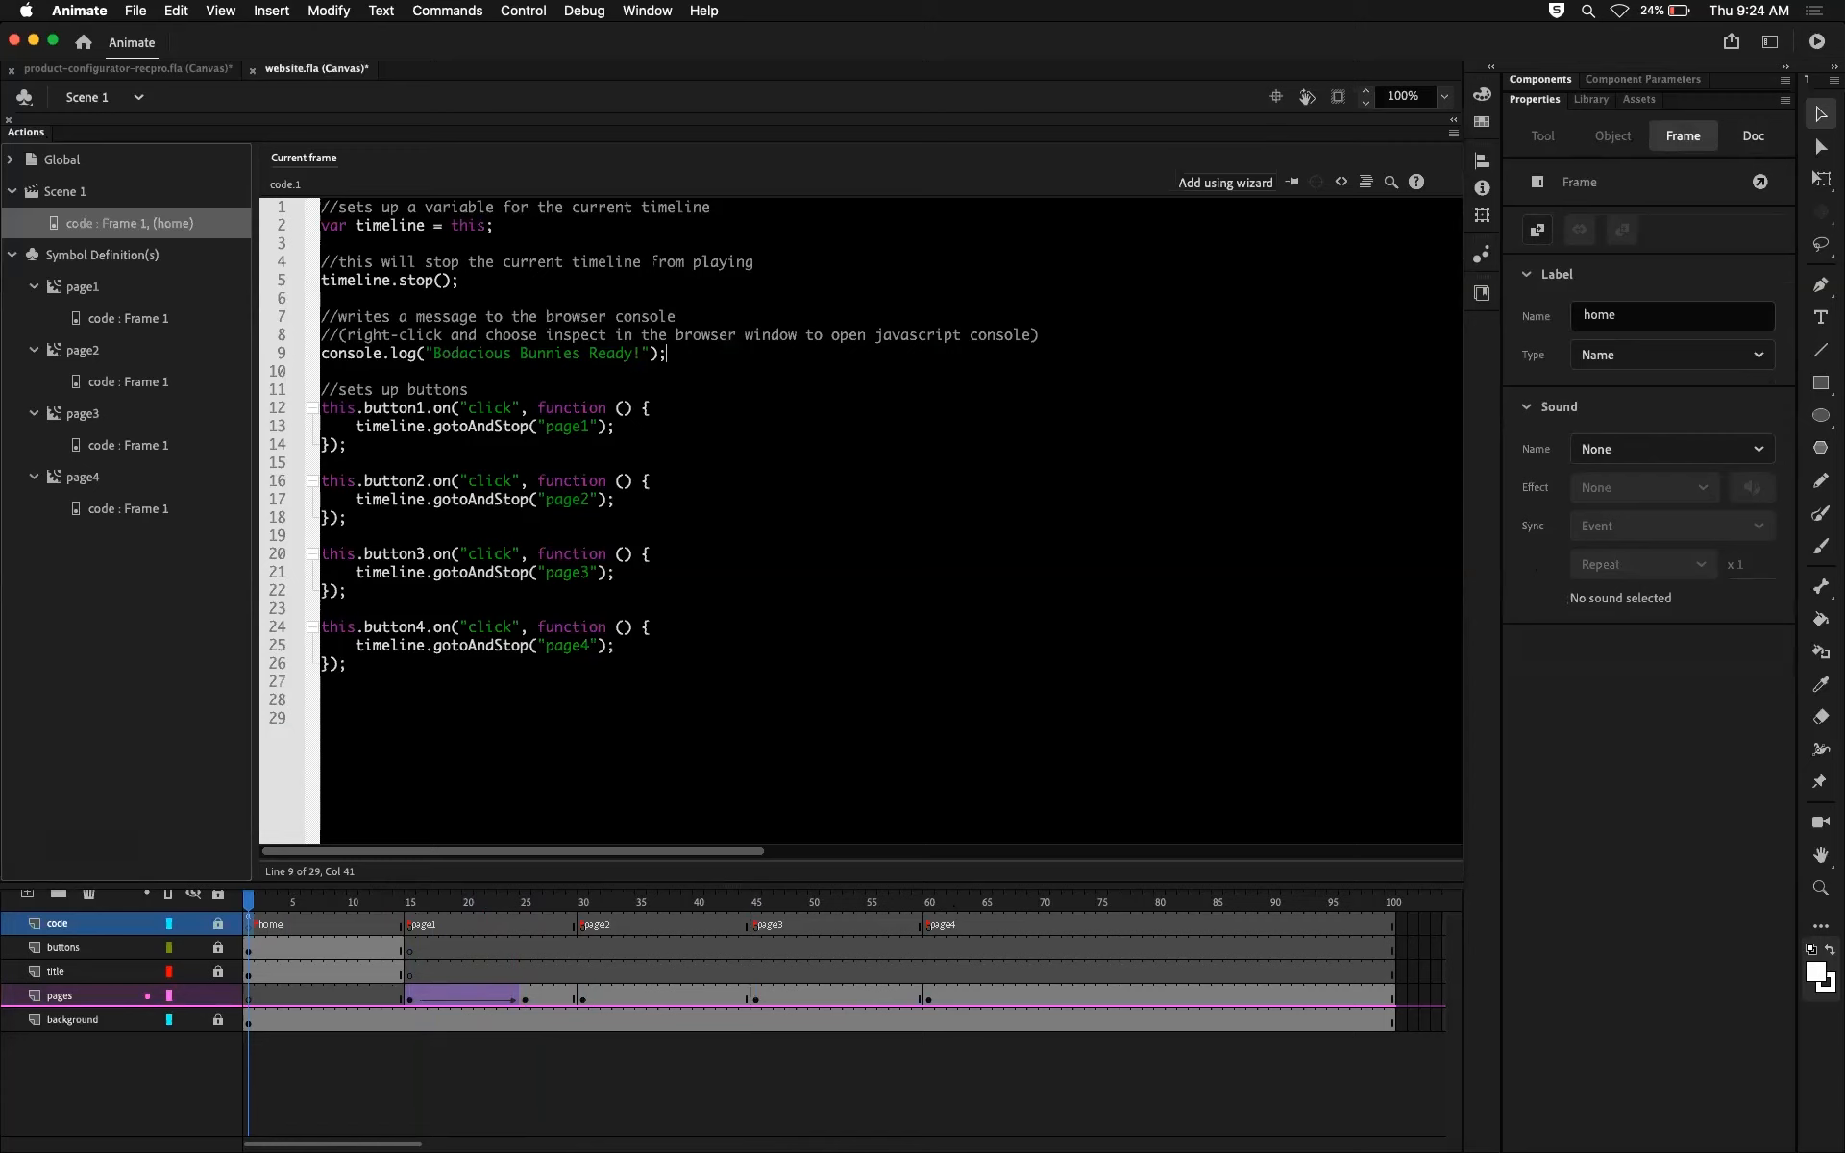
drag(493, 225, 320, 227)
drag(460, 280, 324, 282)
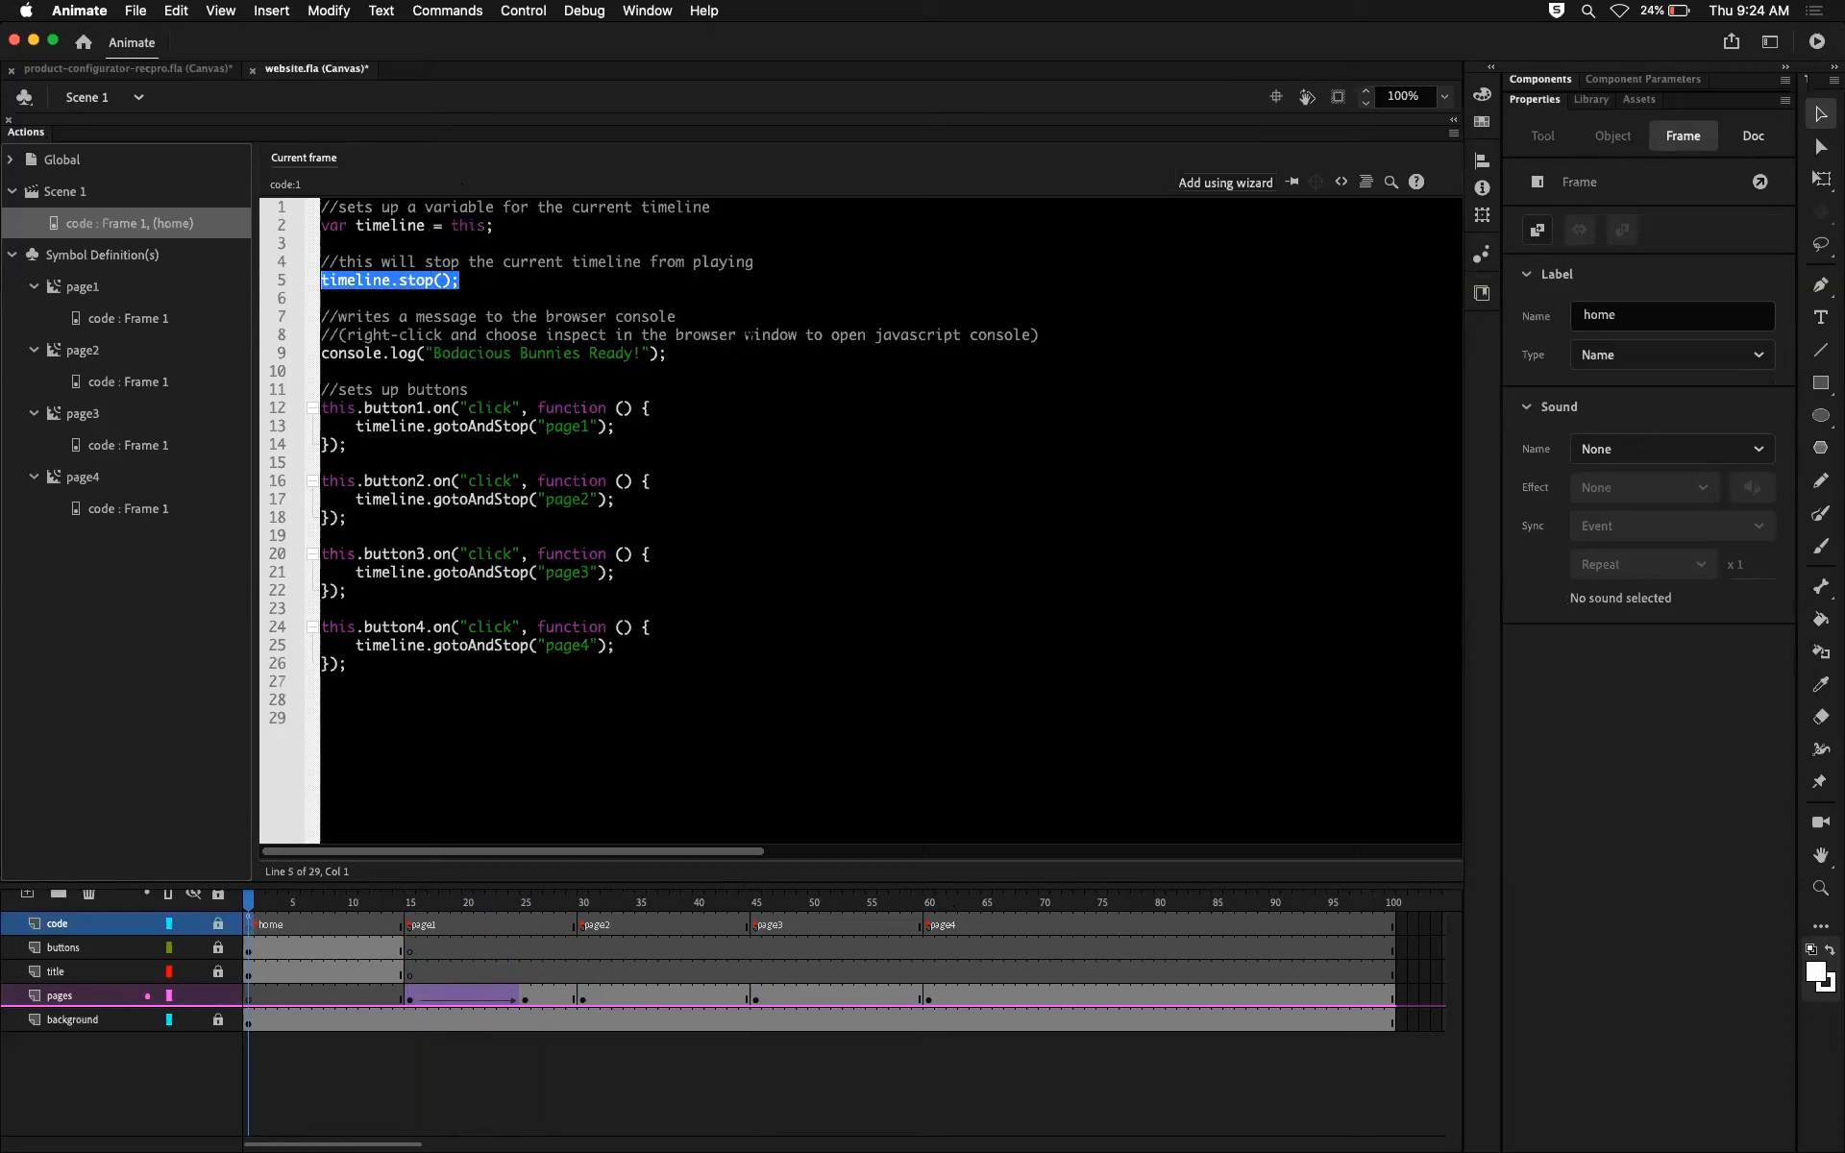
drag(668, 353, 314, 361)
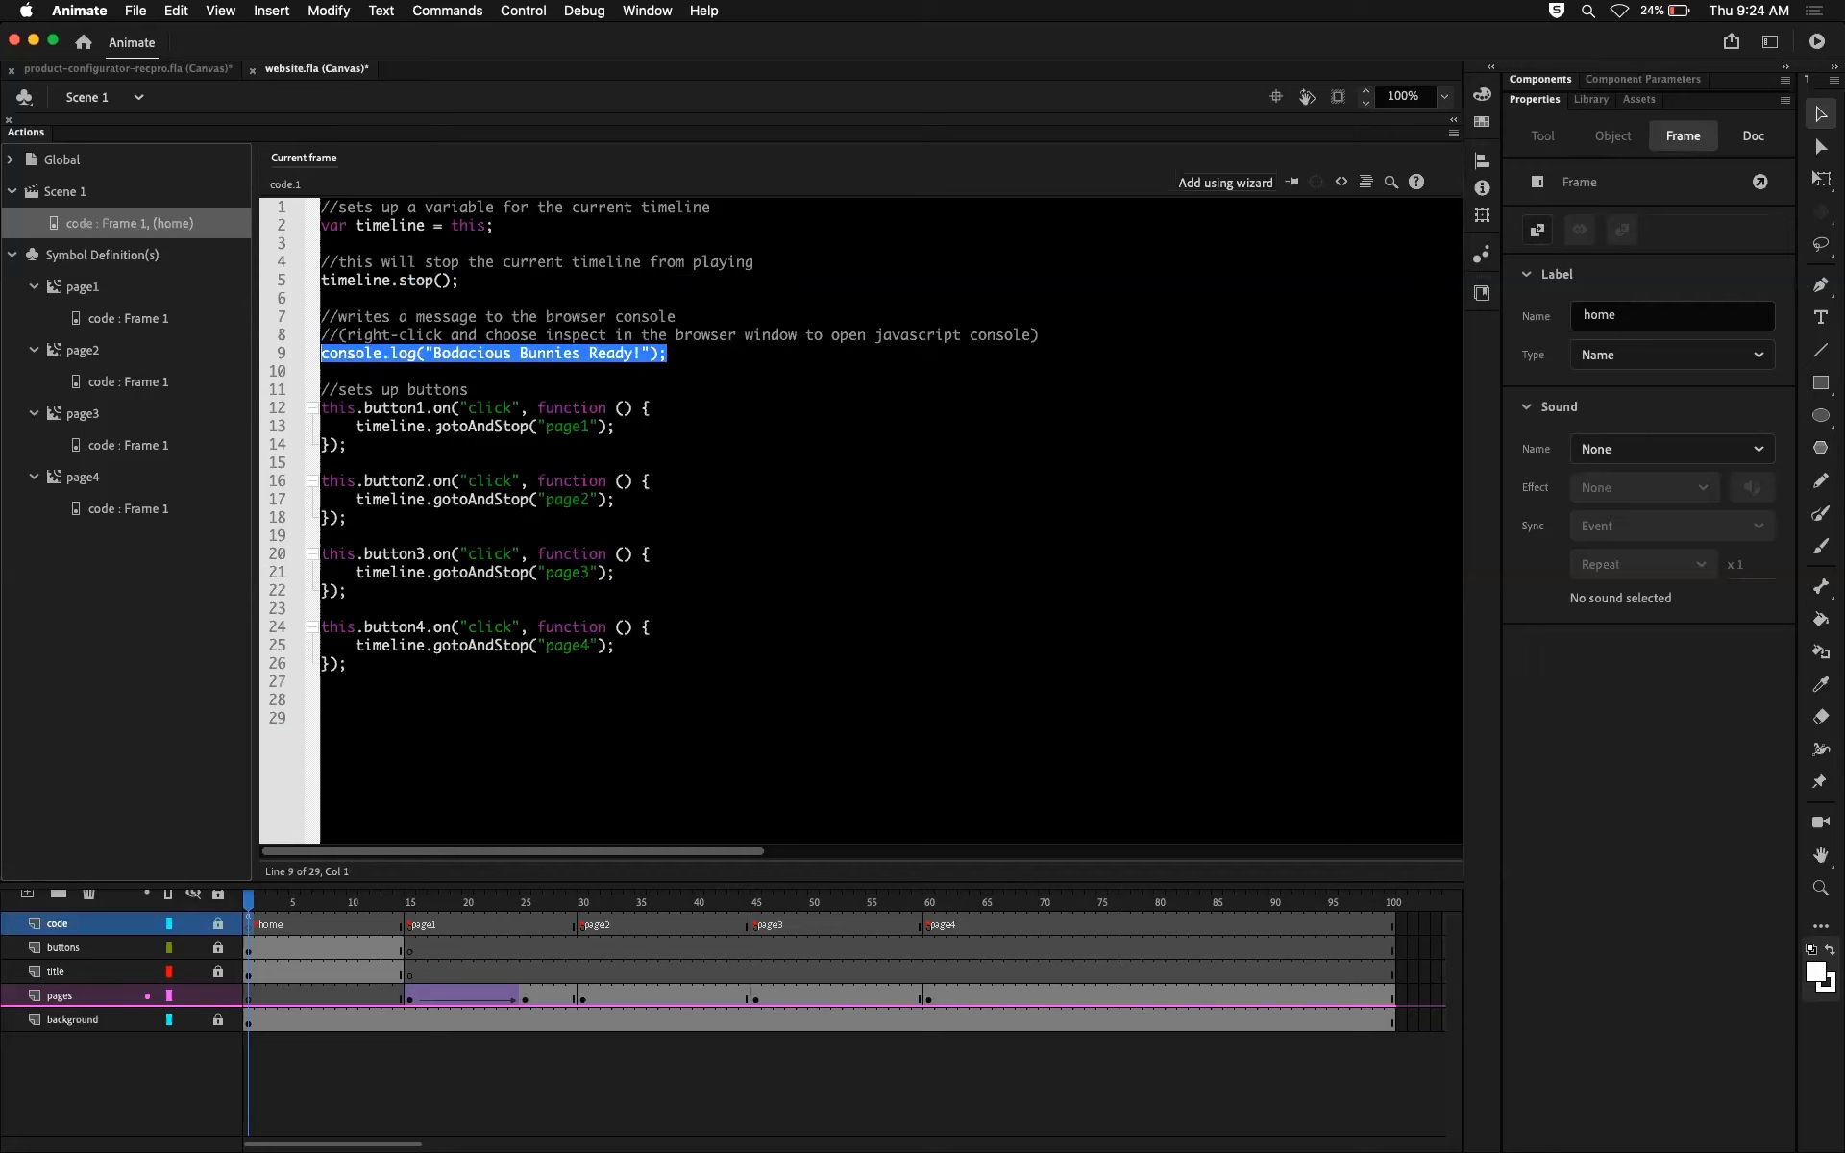
Step: In the home frame's script, change gotoAndStop to gotoAndPlay in the click handlers of button1 and button2
mouse_move(495, 425)
mouse_down()
mouse_move(528, 425)
mouse_move(497, 426)
mouse_up()
click(497, 425)
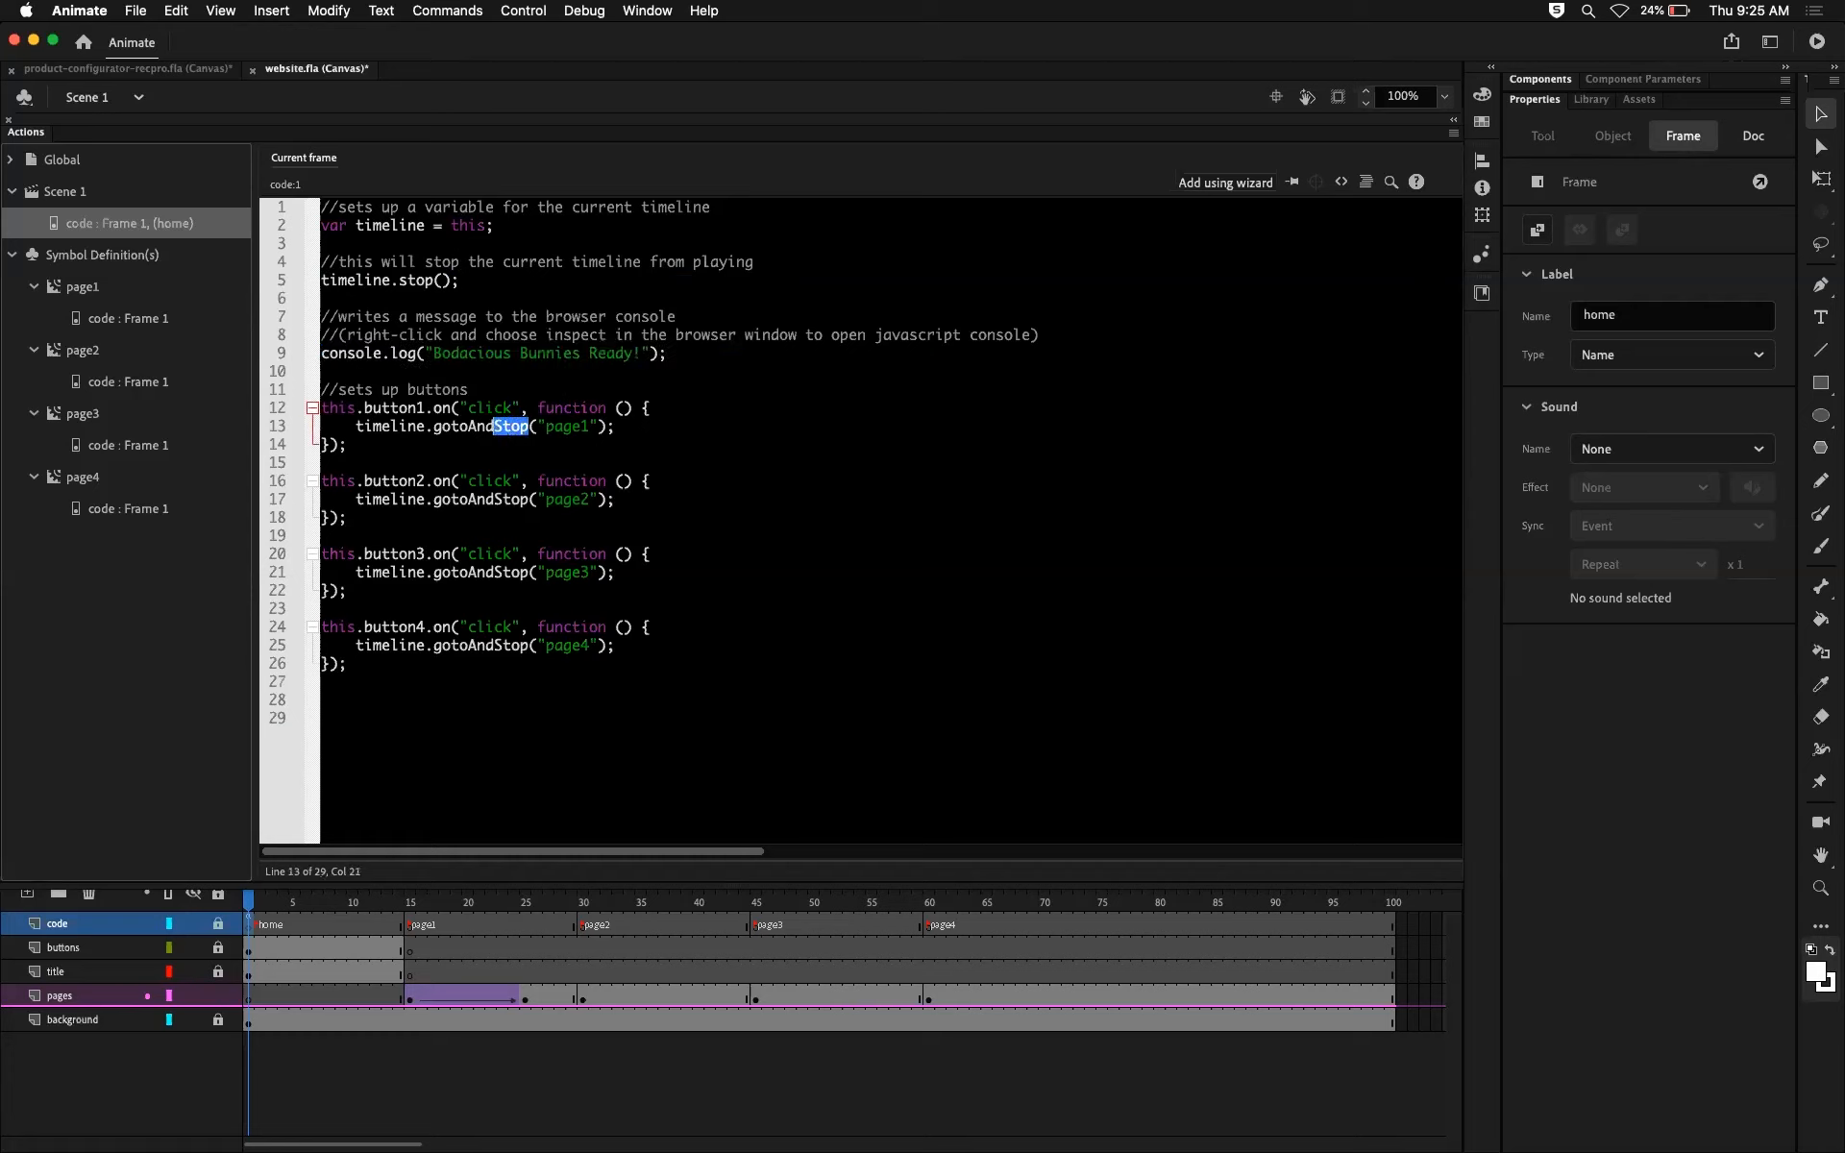
text(Play)
click(529, 500)
key(BackSpace)
key(BackSpace)
key(BackSpace)
Step: Change gotoAndStop to gotoAndPlay in the button3 click handler and collapse the script editor
key(BackSpace)
text(Play)
click(531, 572)
key(BackSpace)
key(BackSpace)
key(BackSpace)
key(BackSpace)
text(Play)
double_click(29, 133)
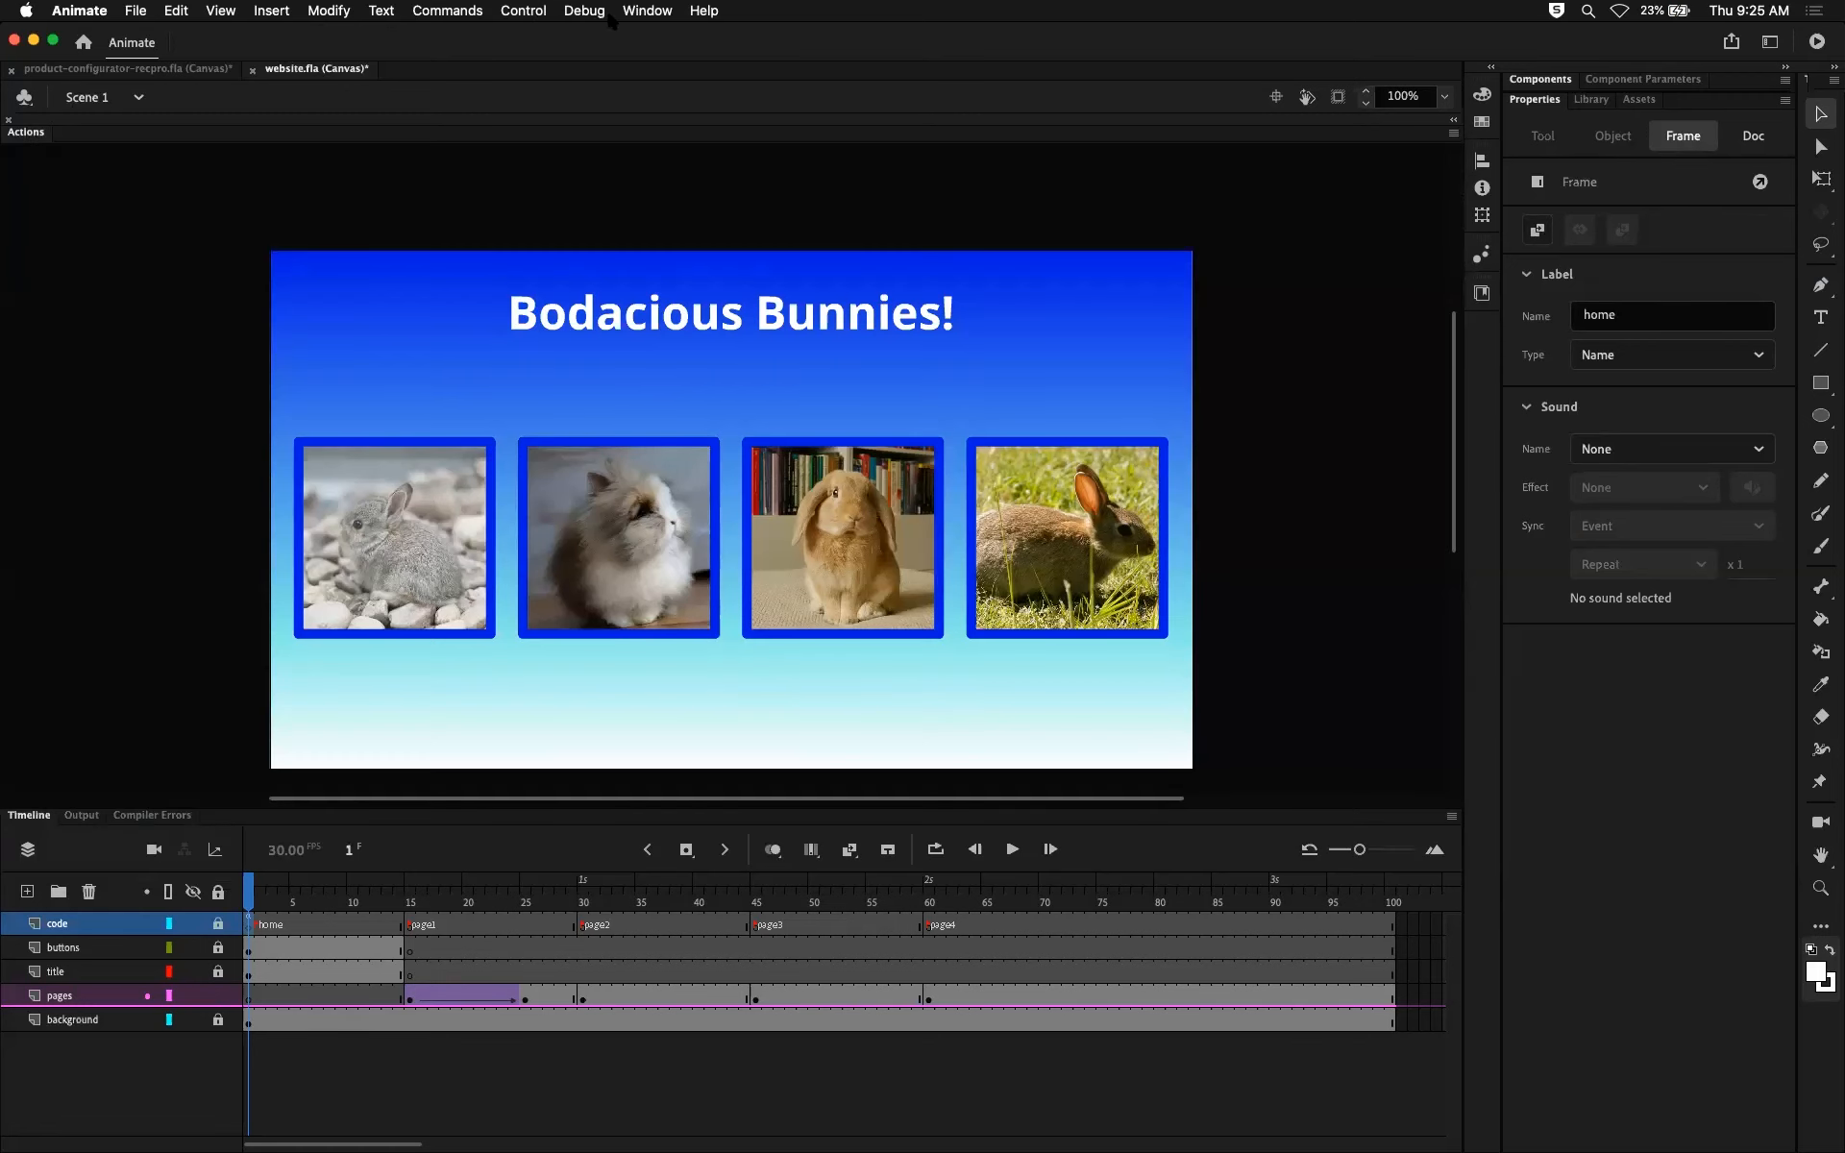
click(645, 11)
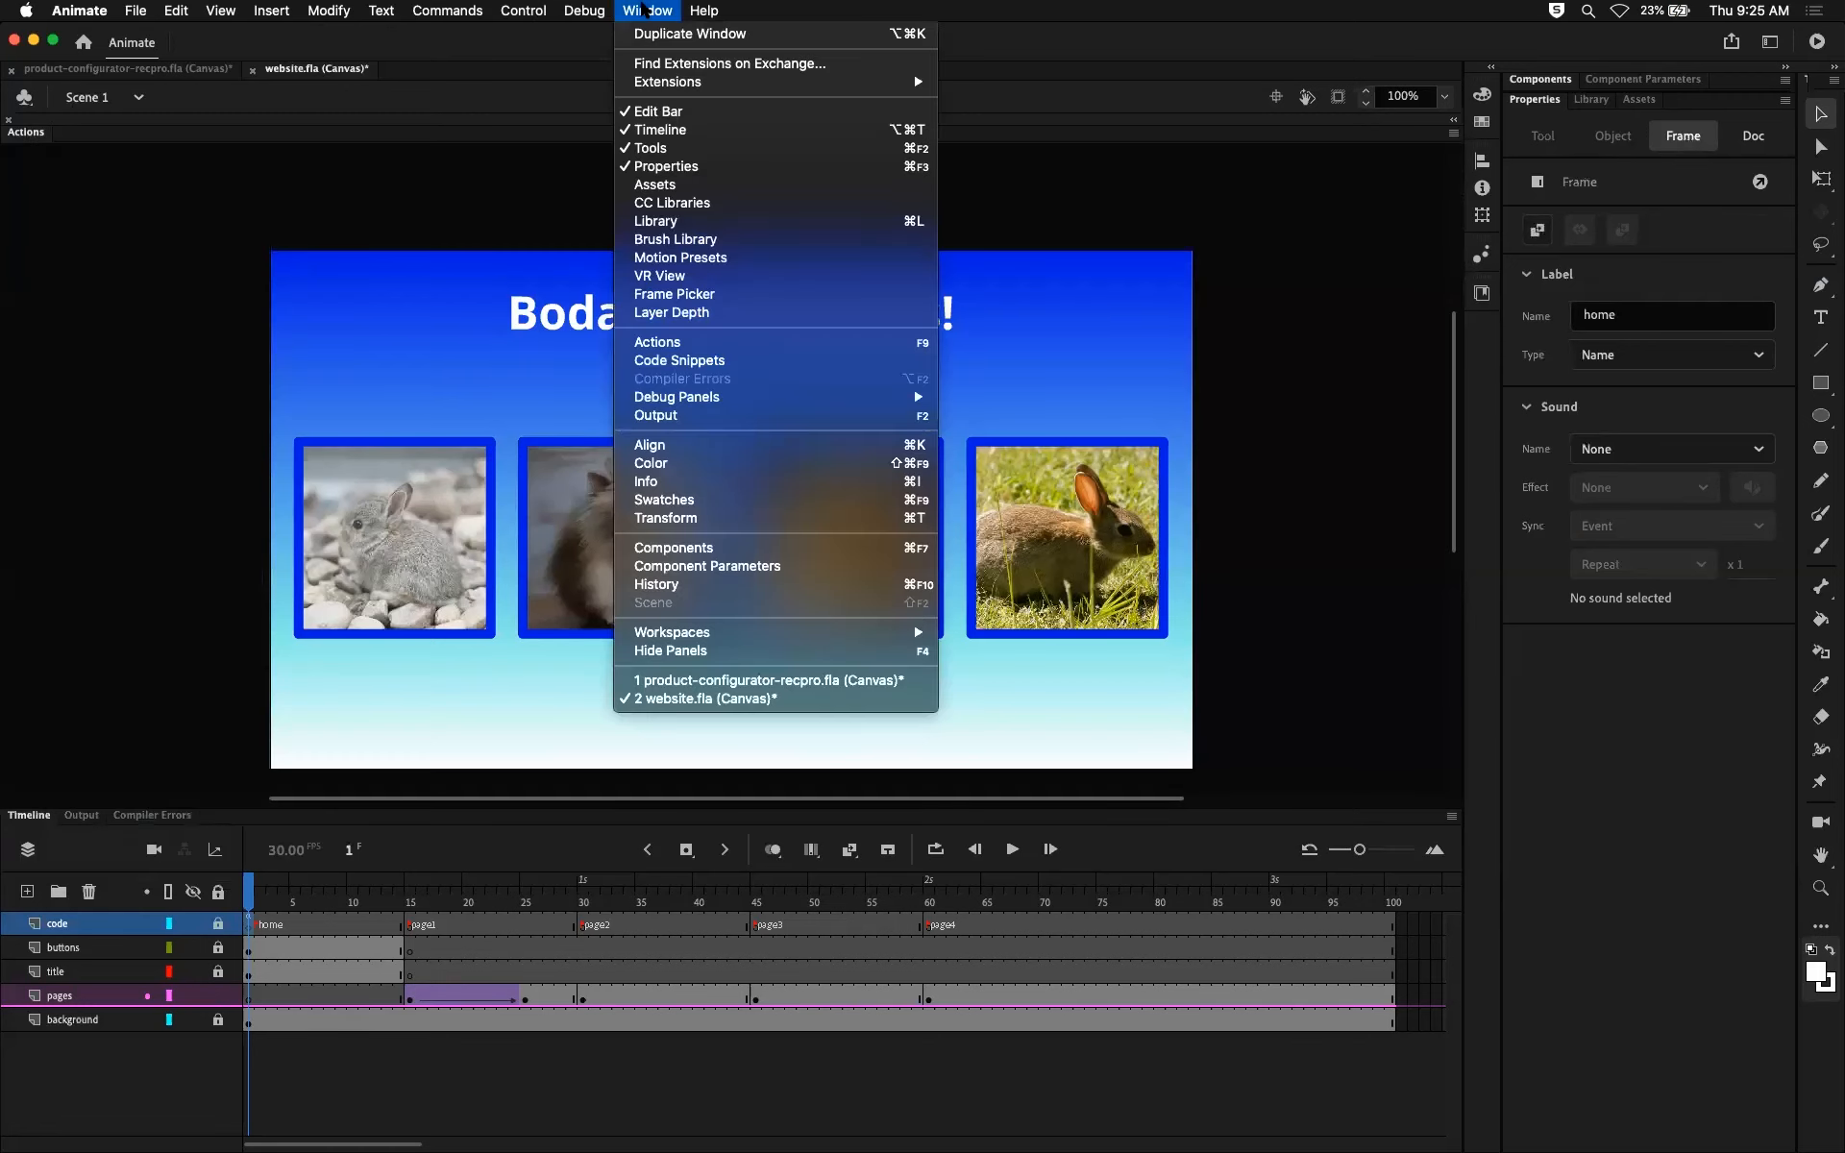
click(669, 351)
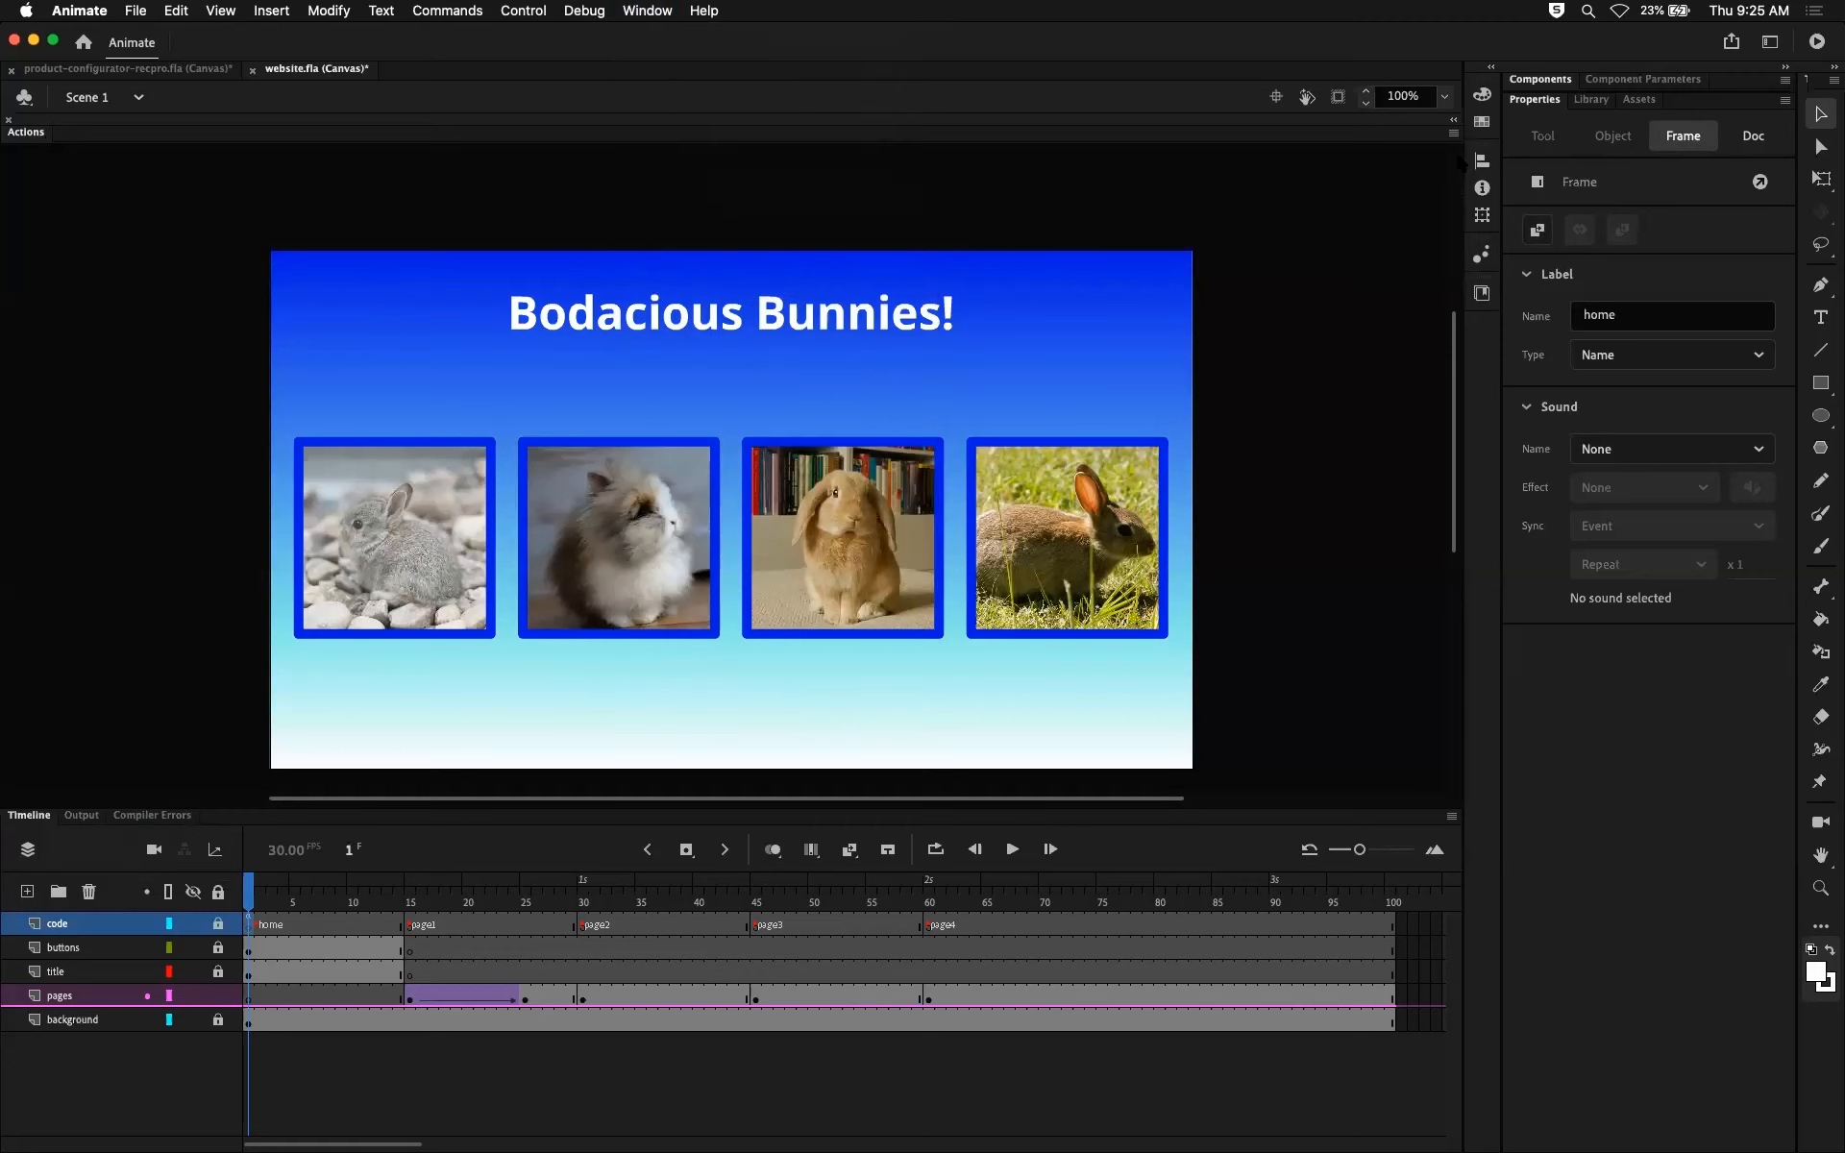
click(1481, 119)
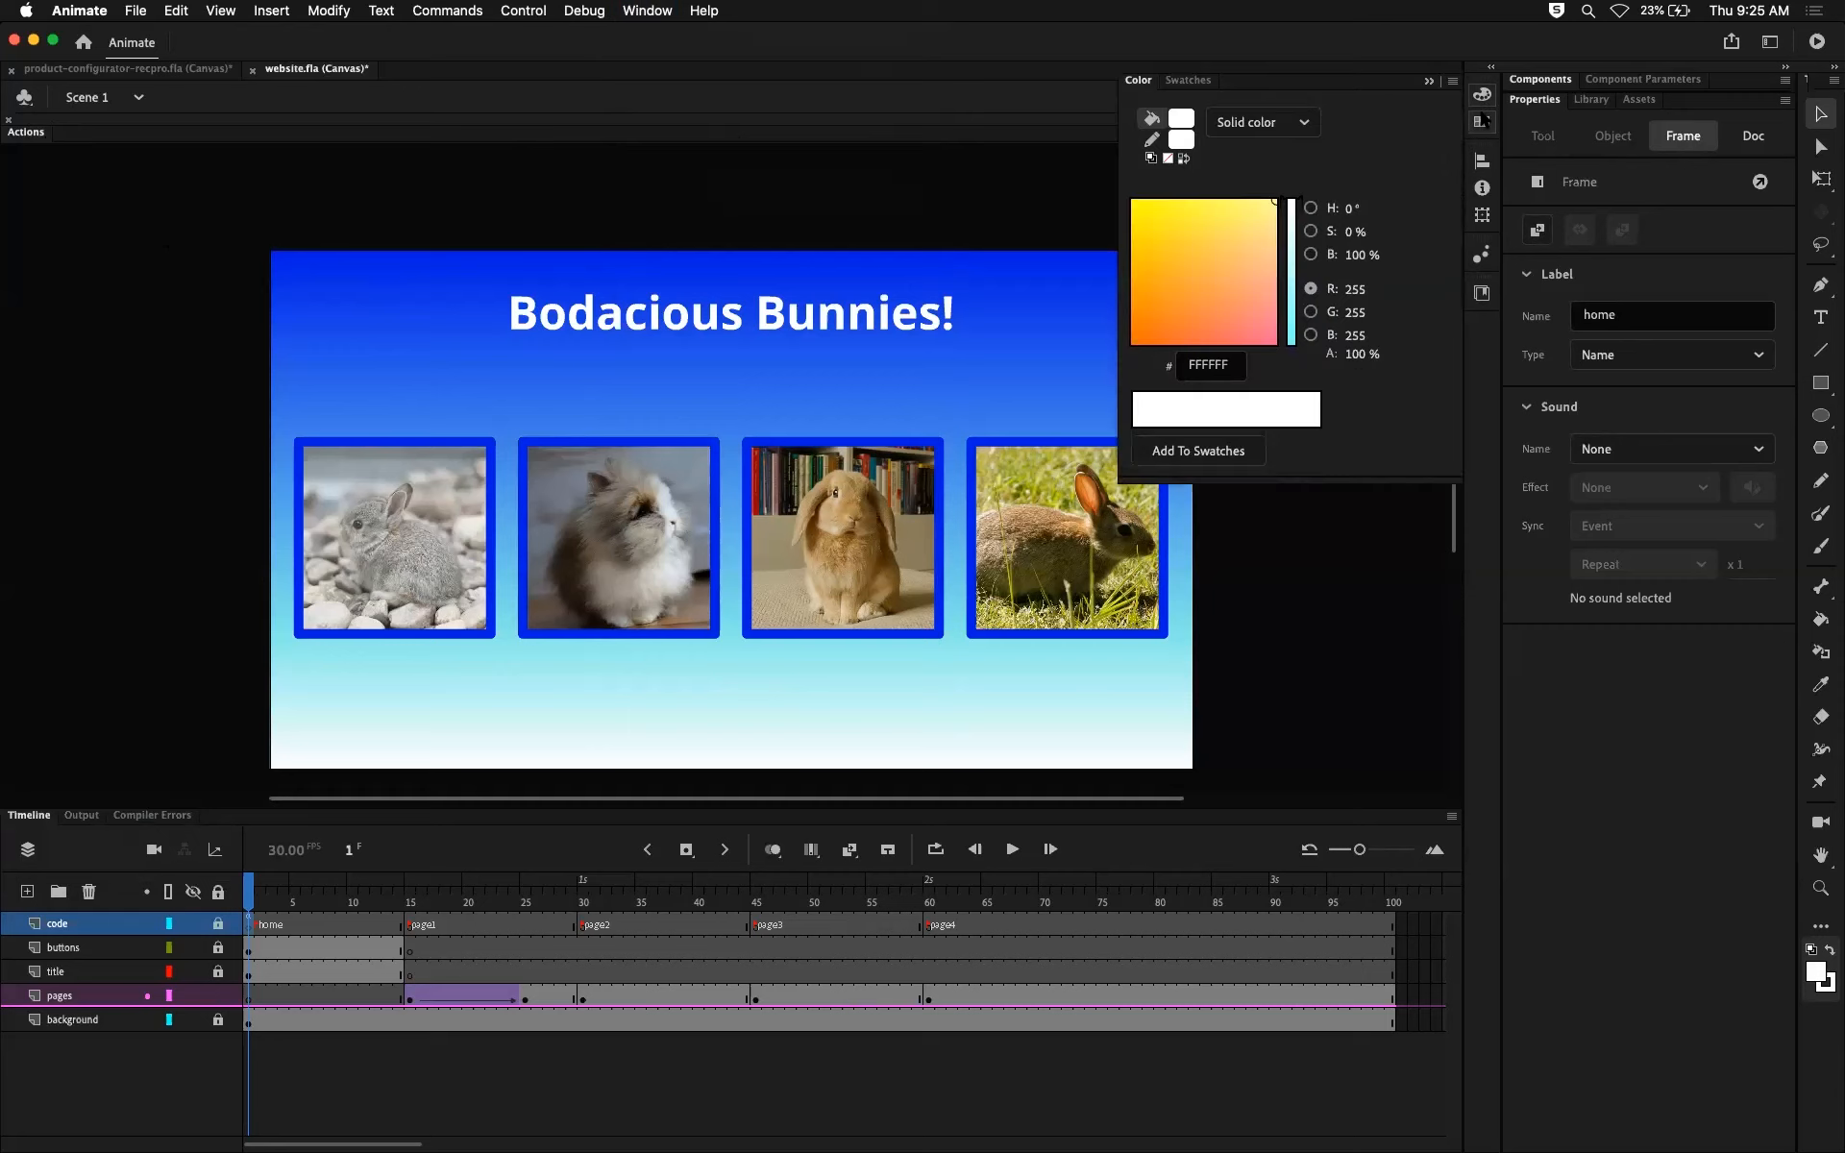
click(1482, 125)
click(1481, 187)
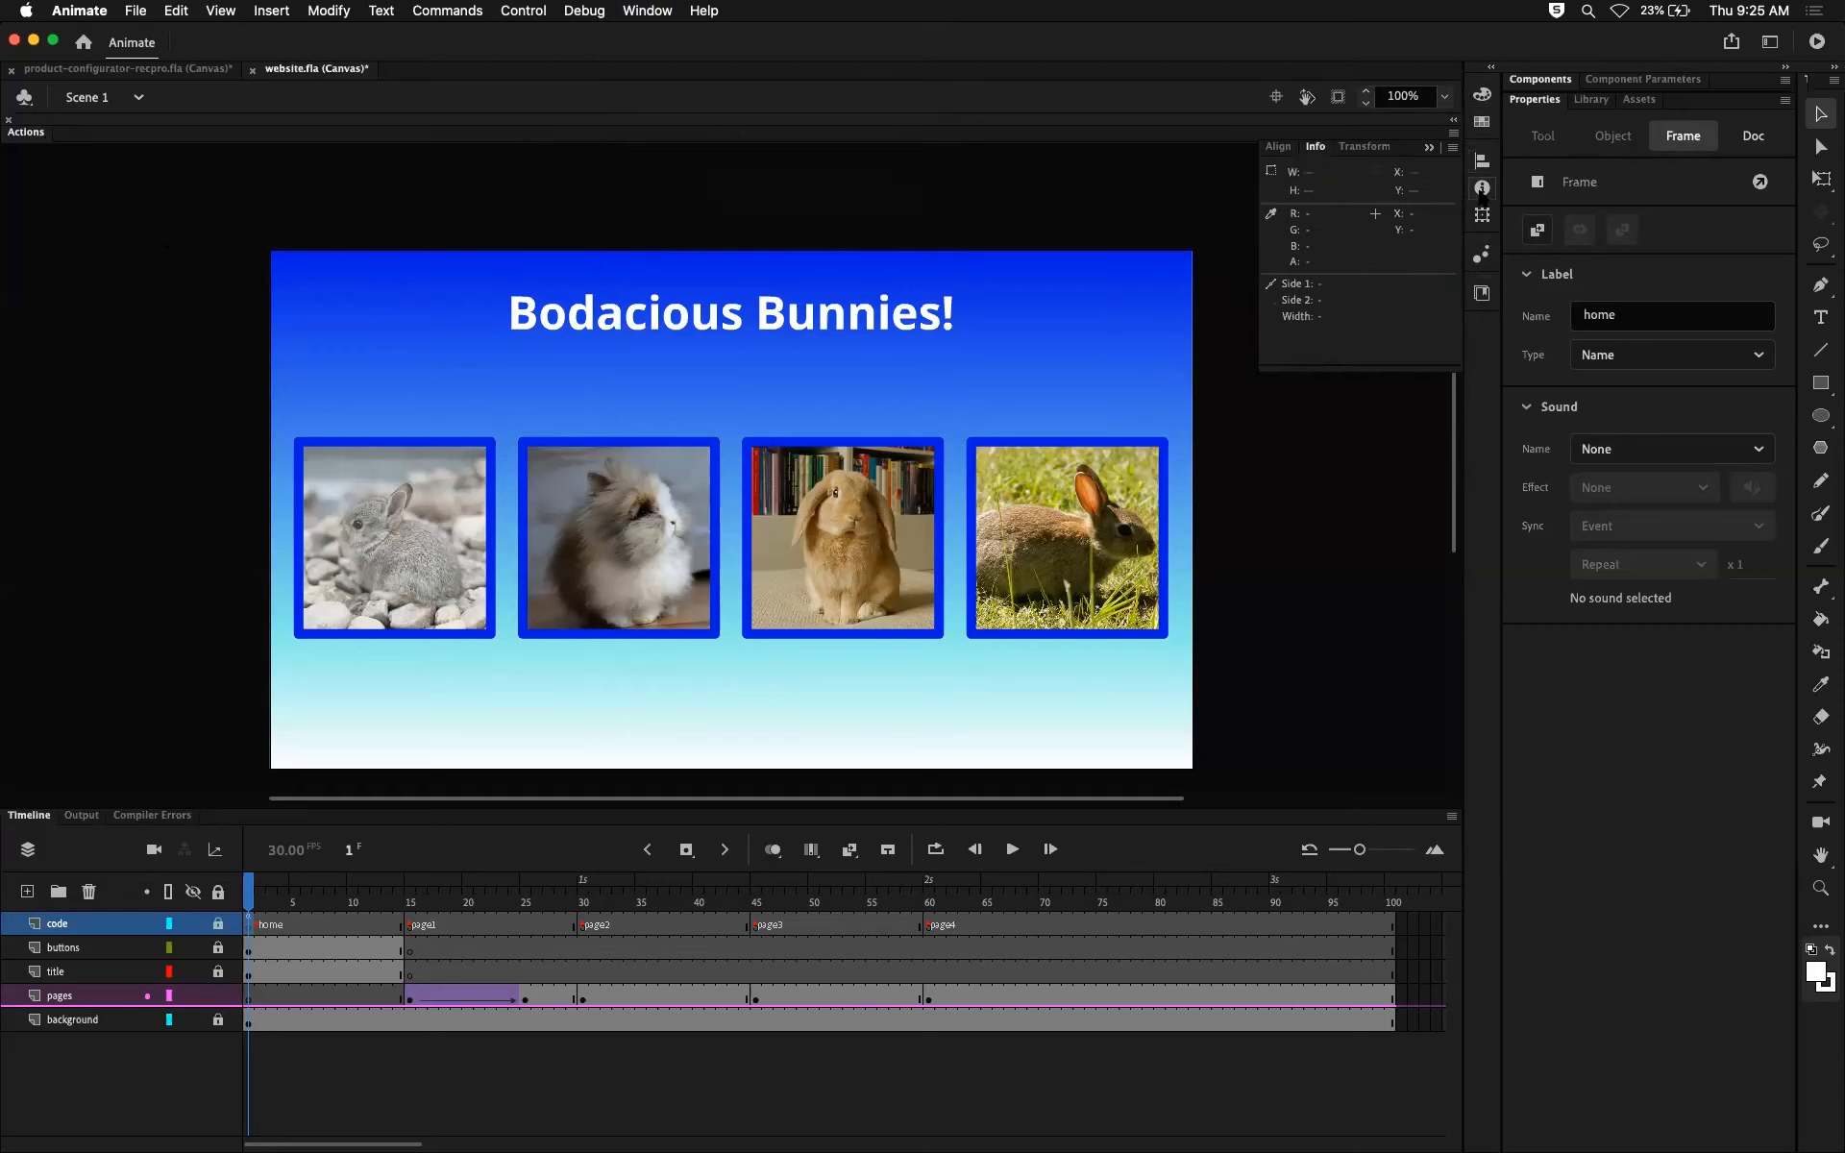
click(1481, 253)
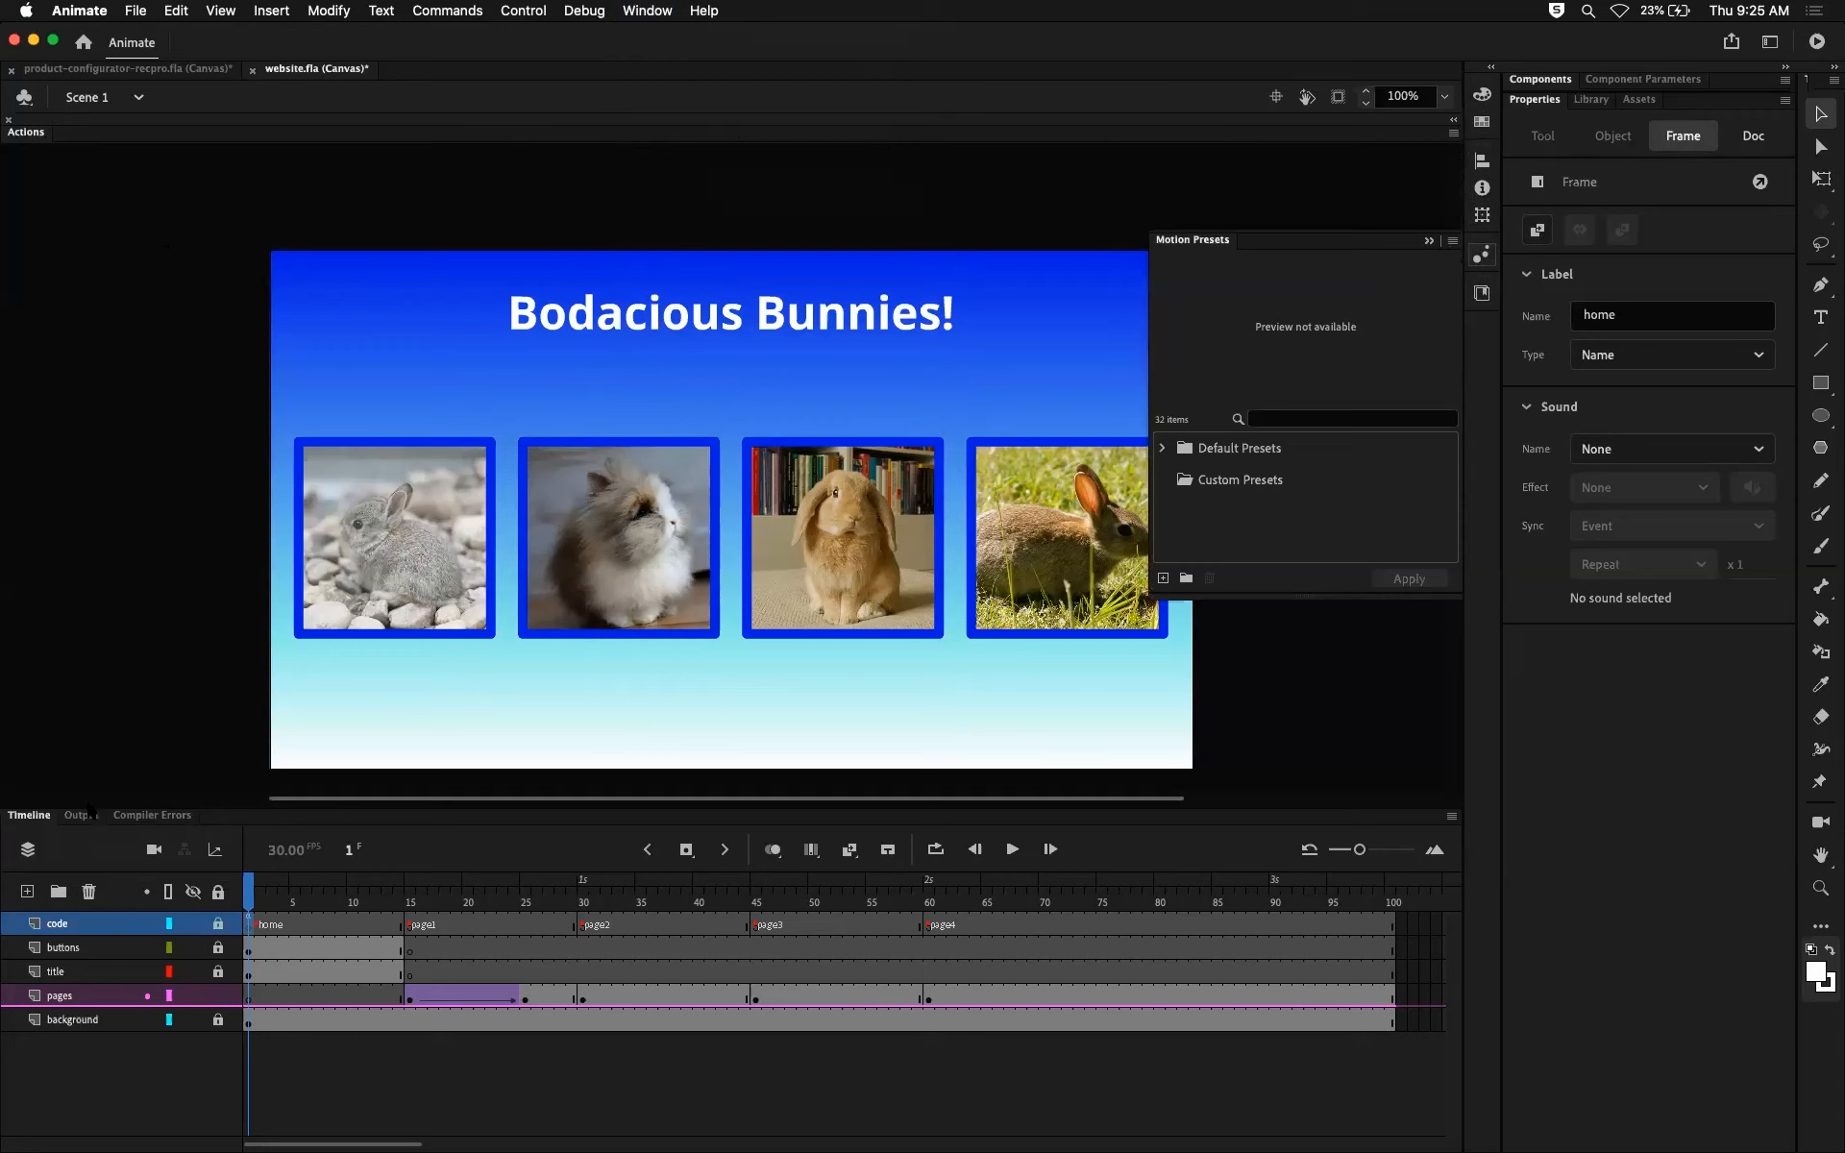
click(1429, 241)
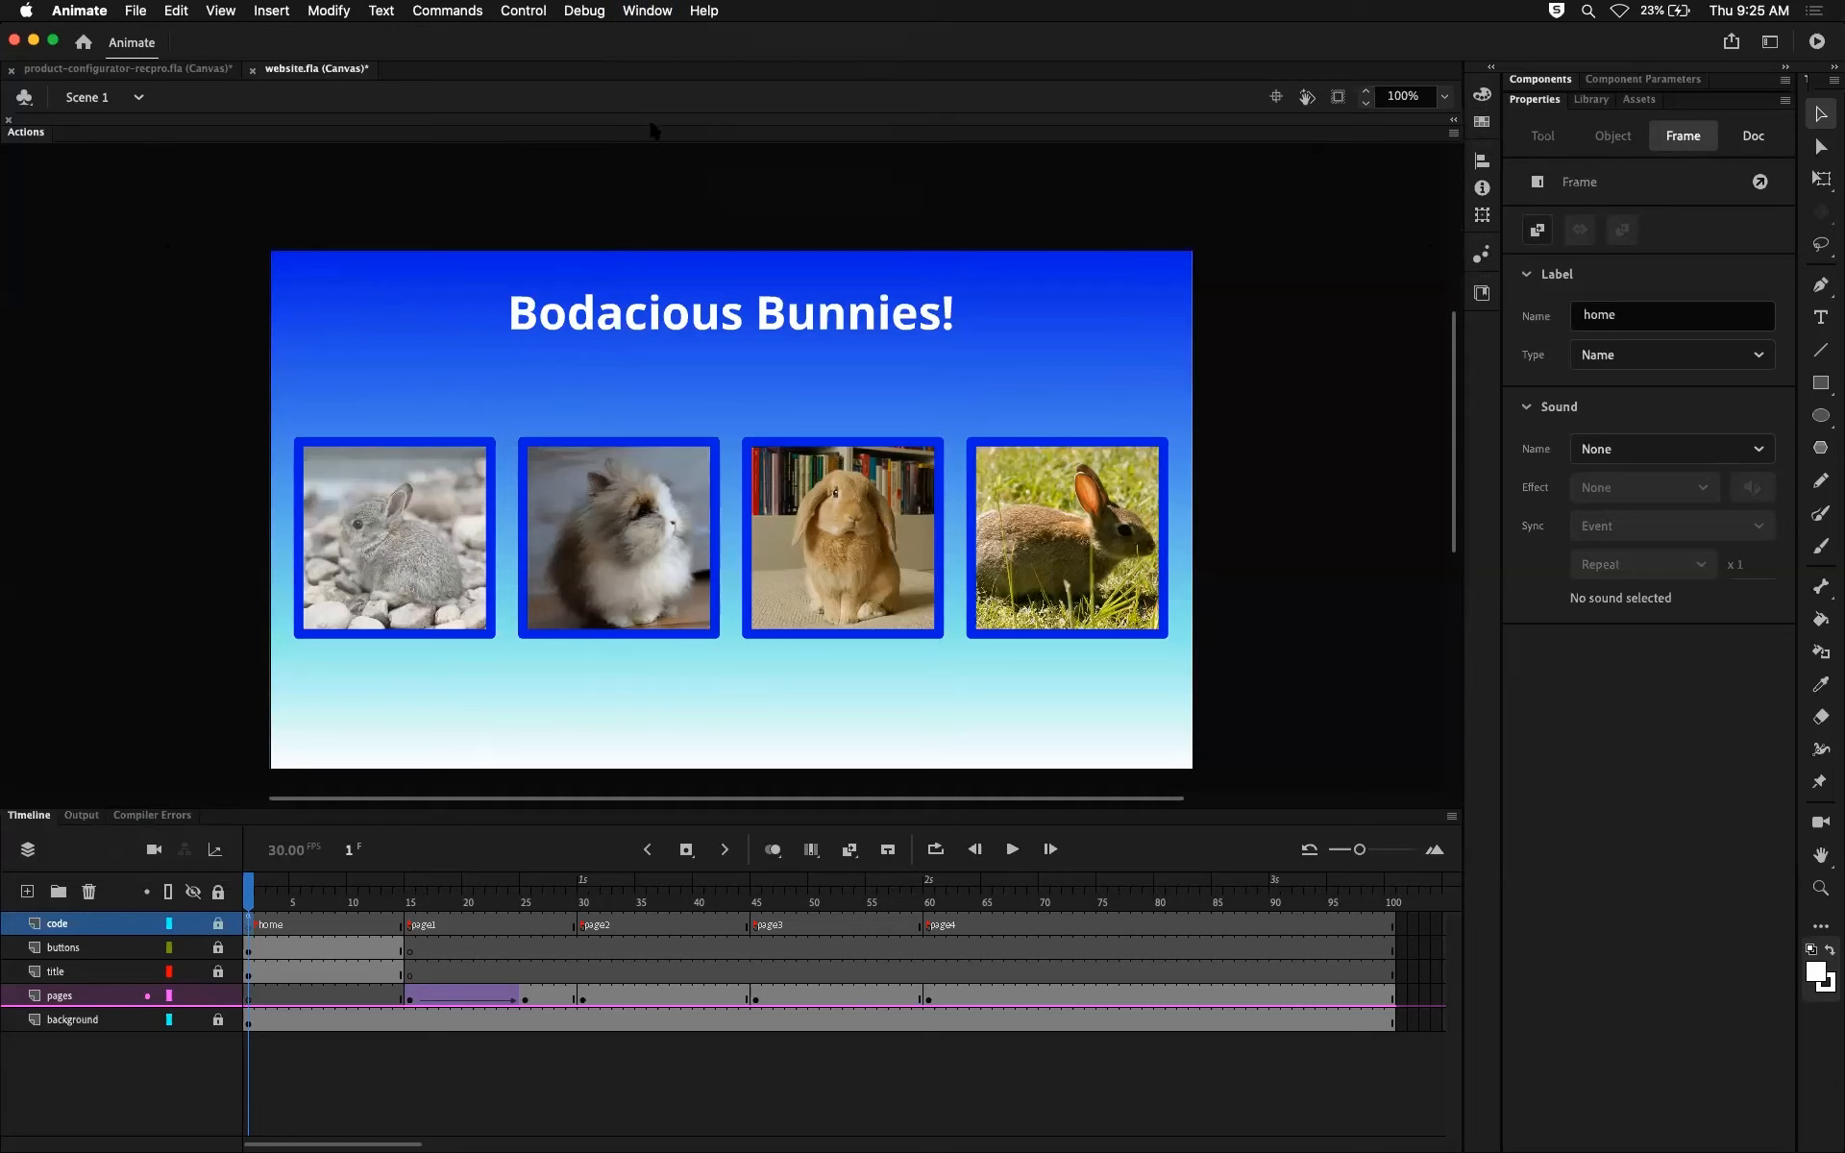
click(647, 11)
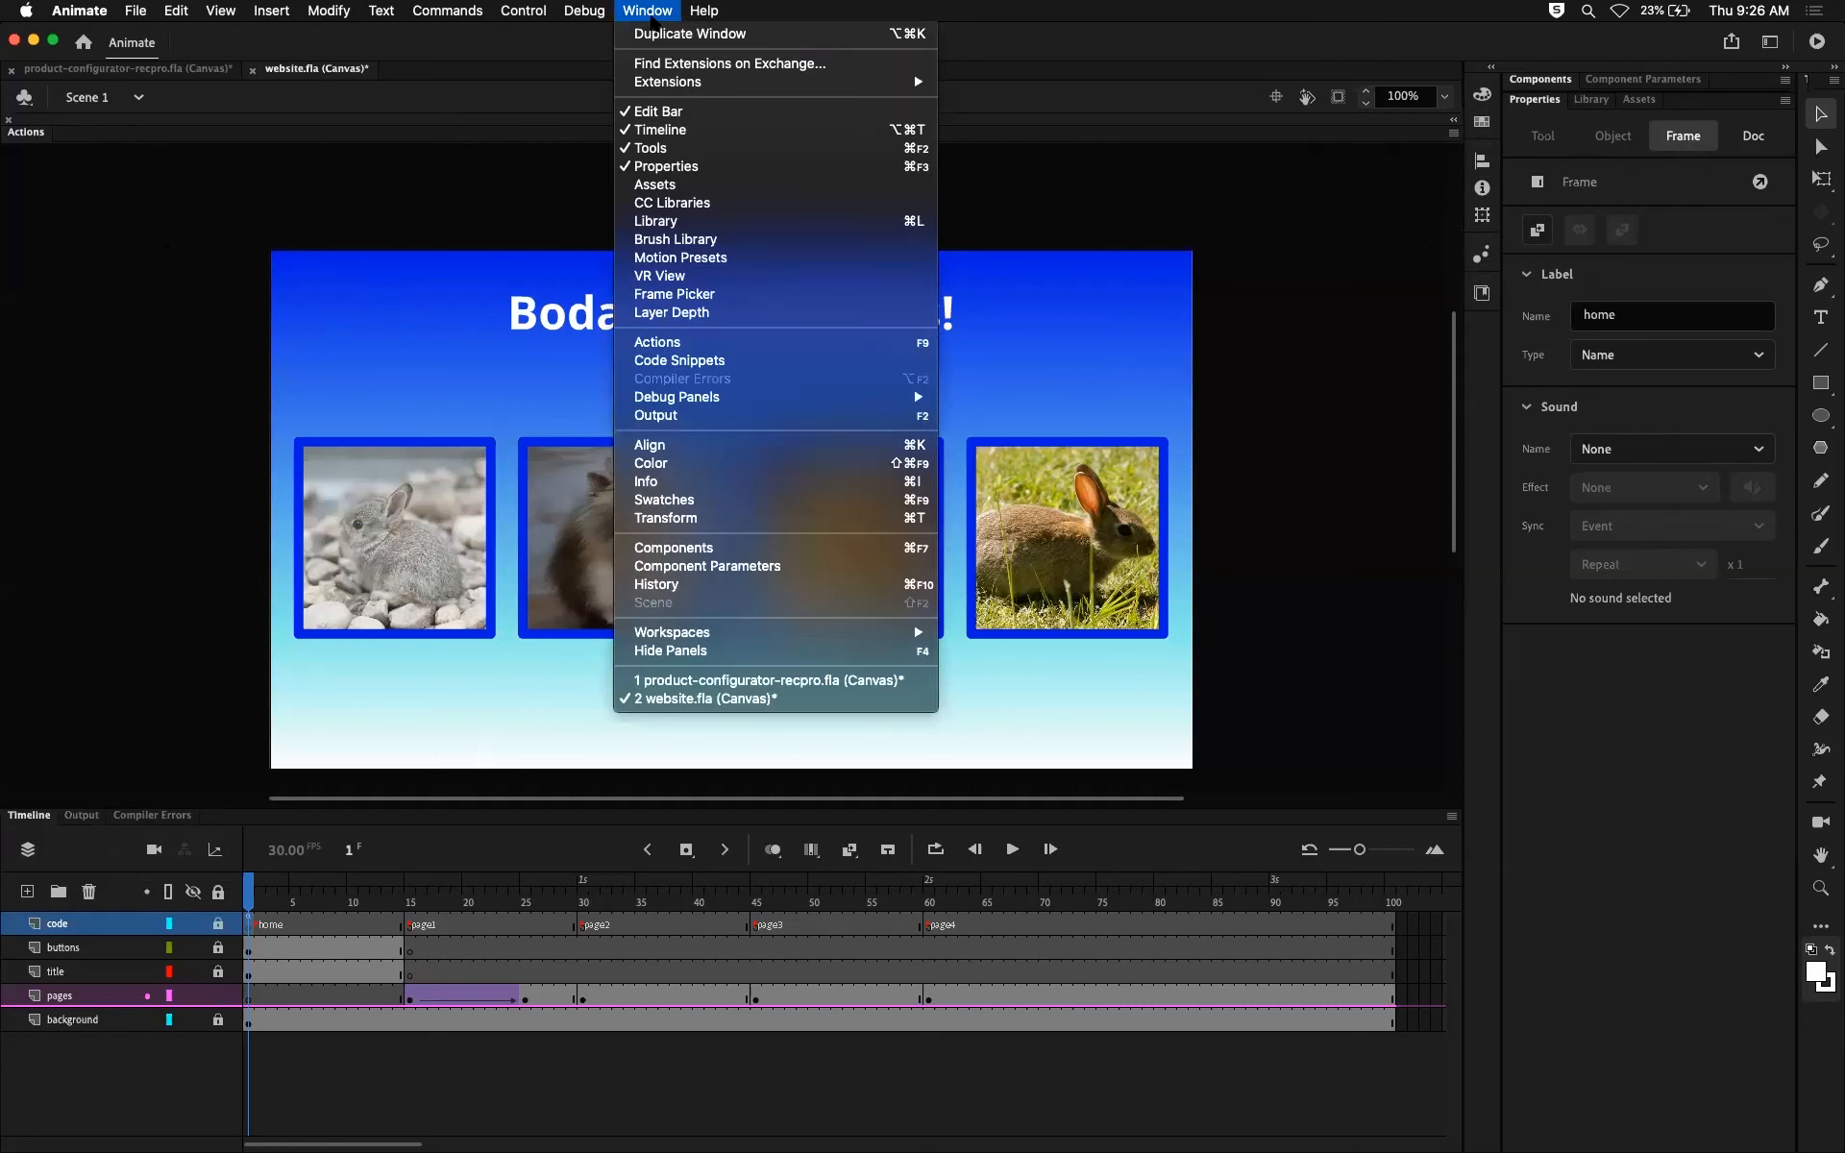
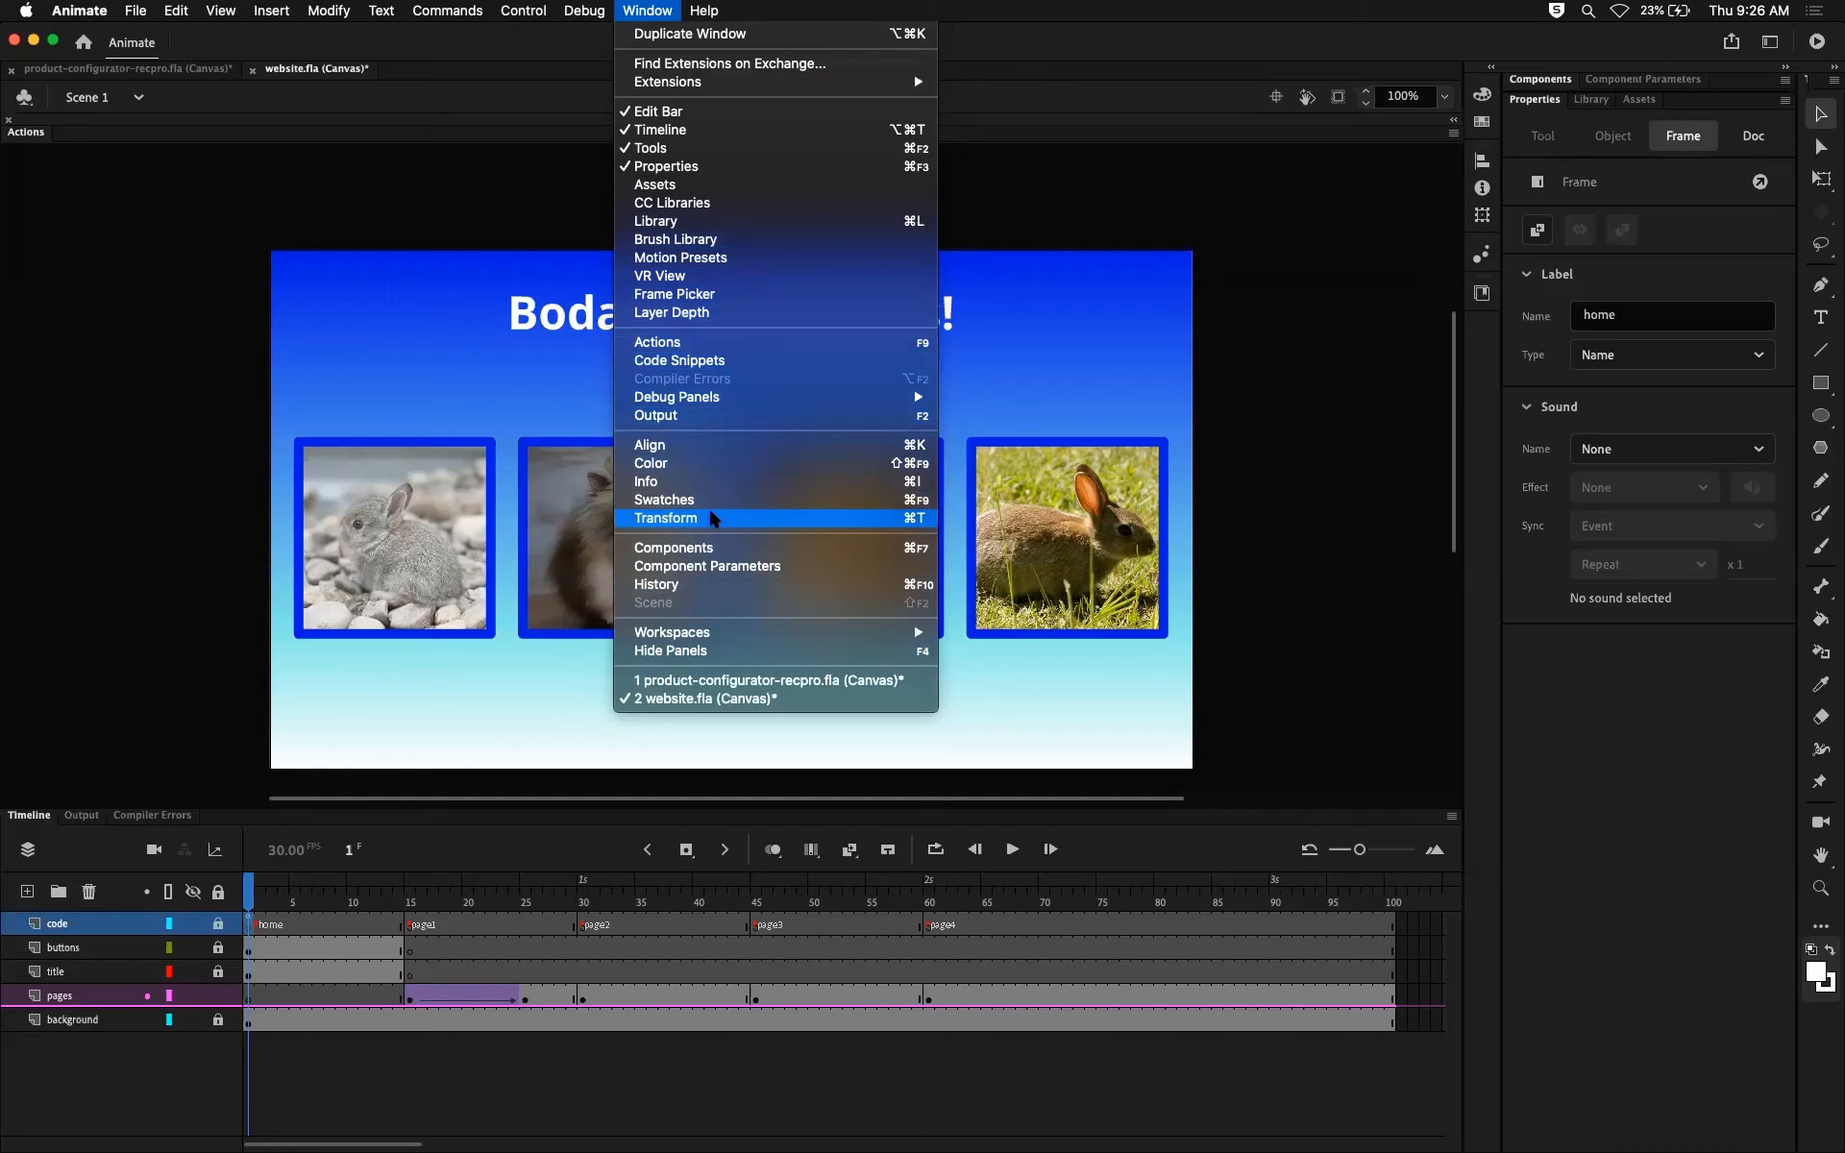
mouse_move(718, 629)
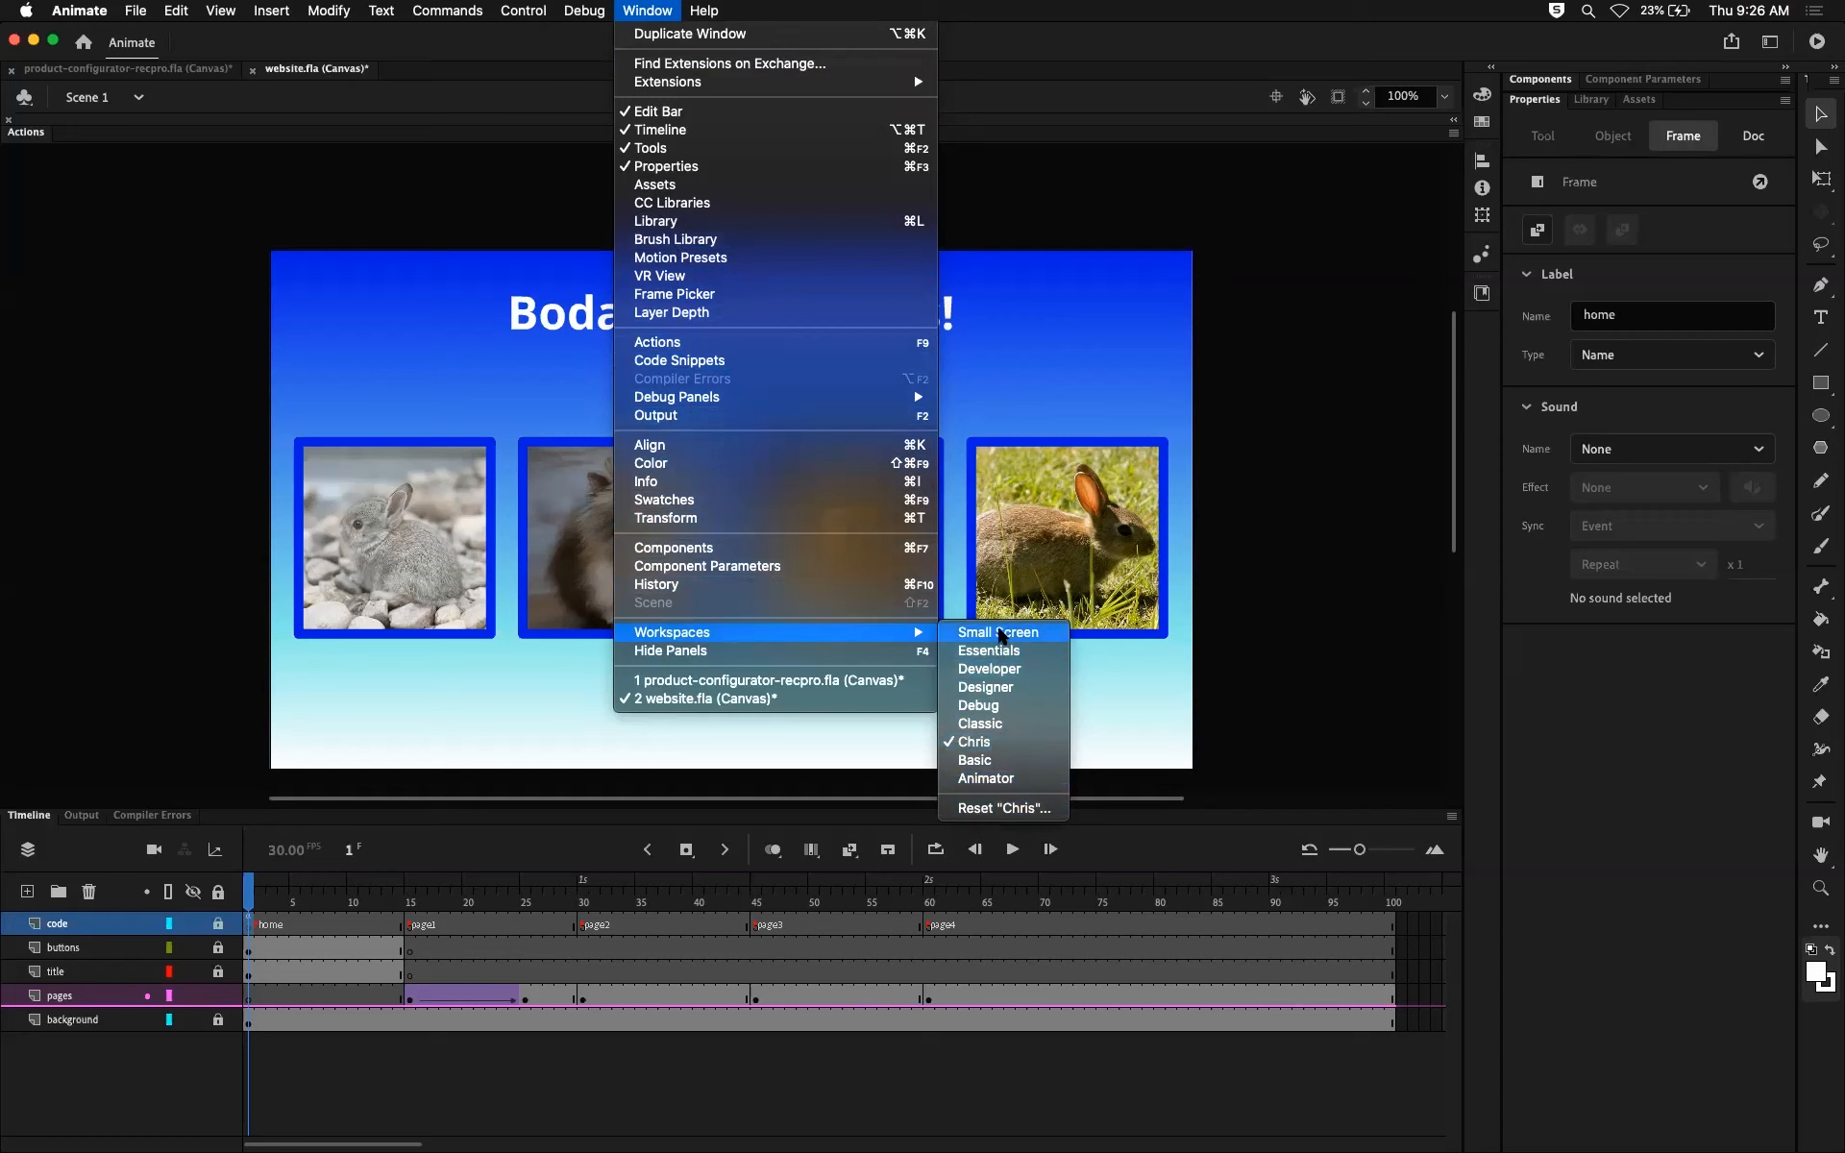
click(1278, 588)
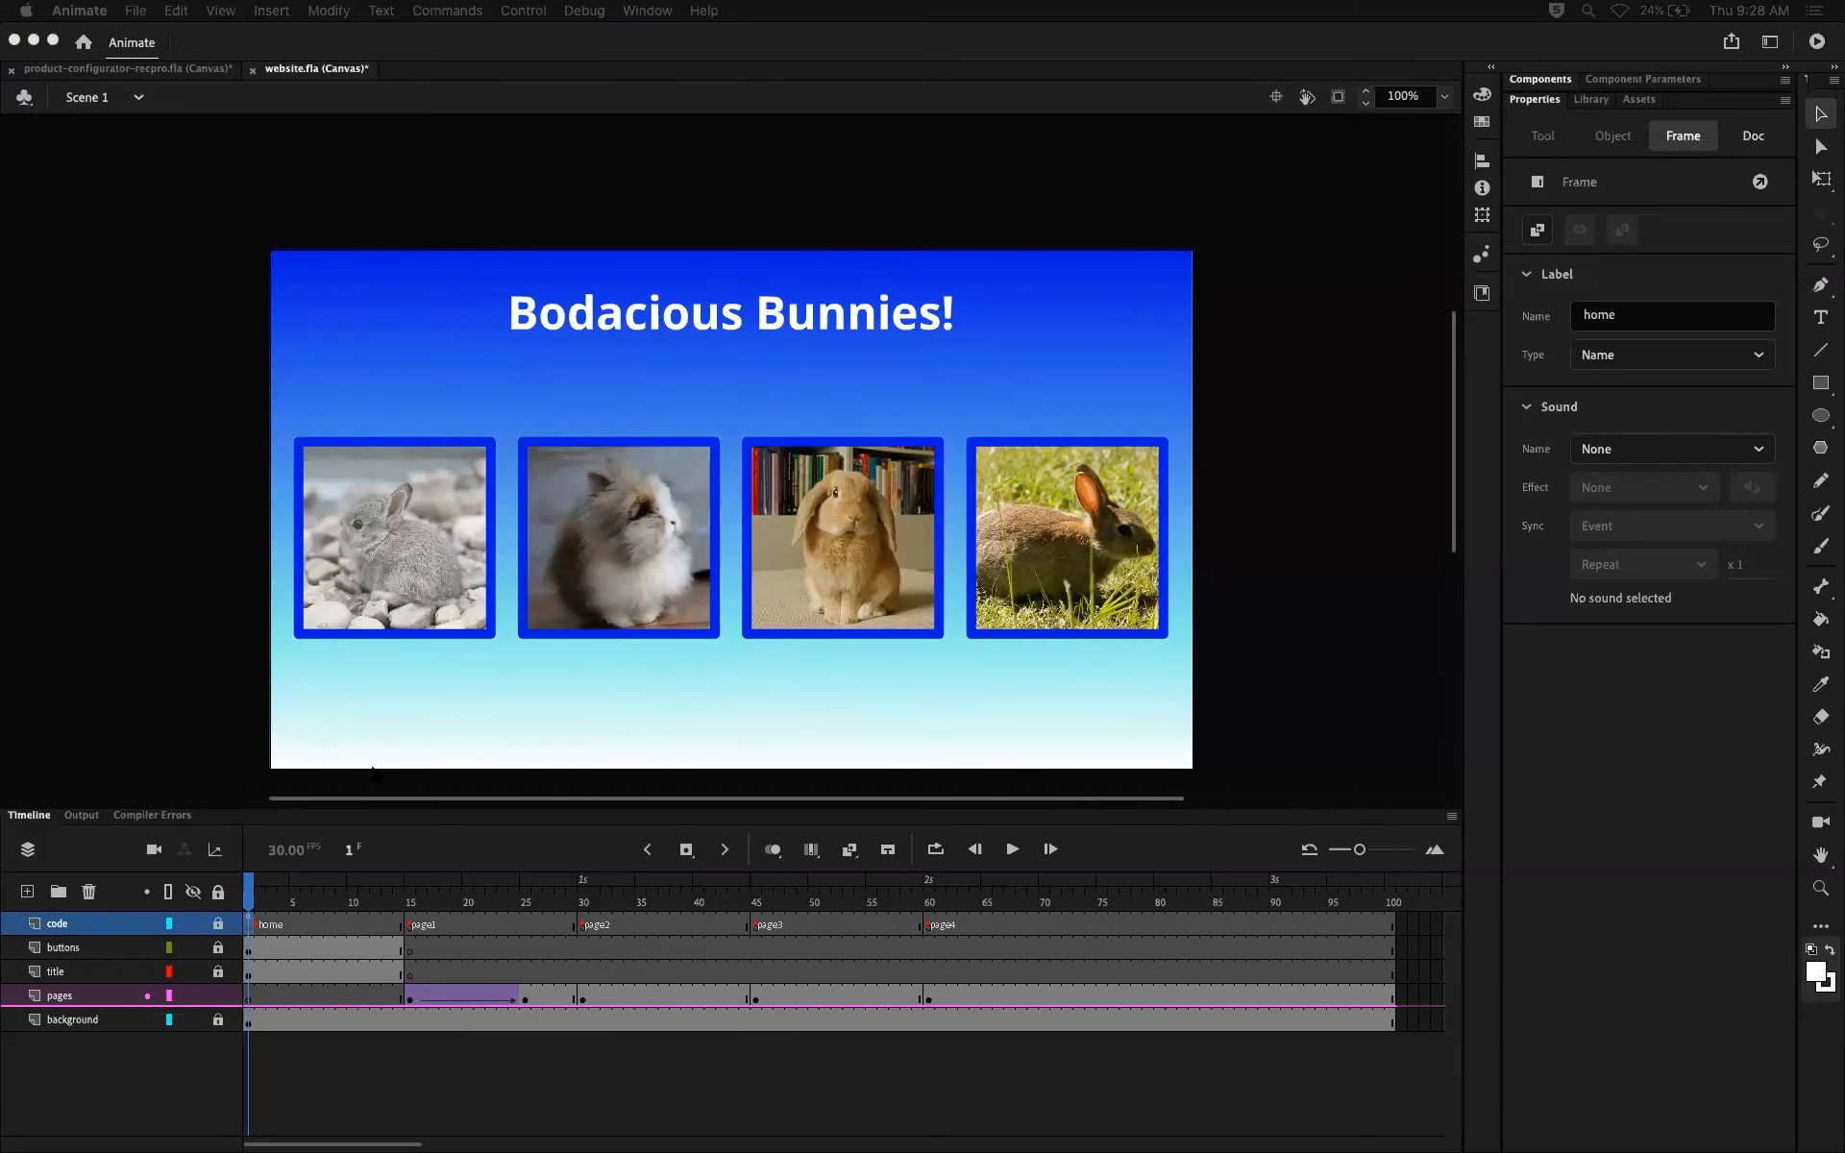
Step: In the home frame's script, change gotoAndStop to gotoAndPlay in the button4 click handler and collapse the script editor
click(248, 926)
click(29, 134)
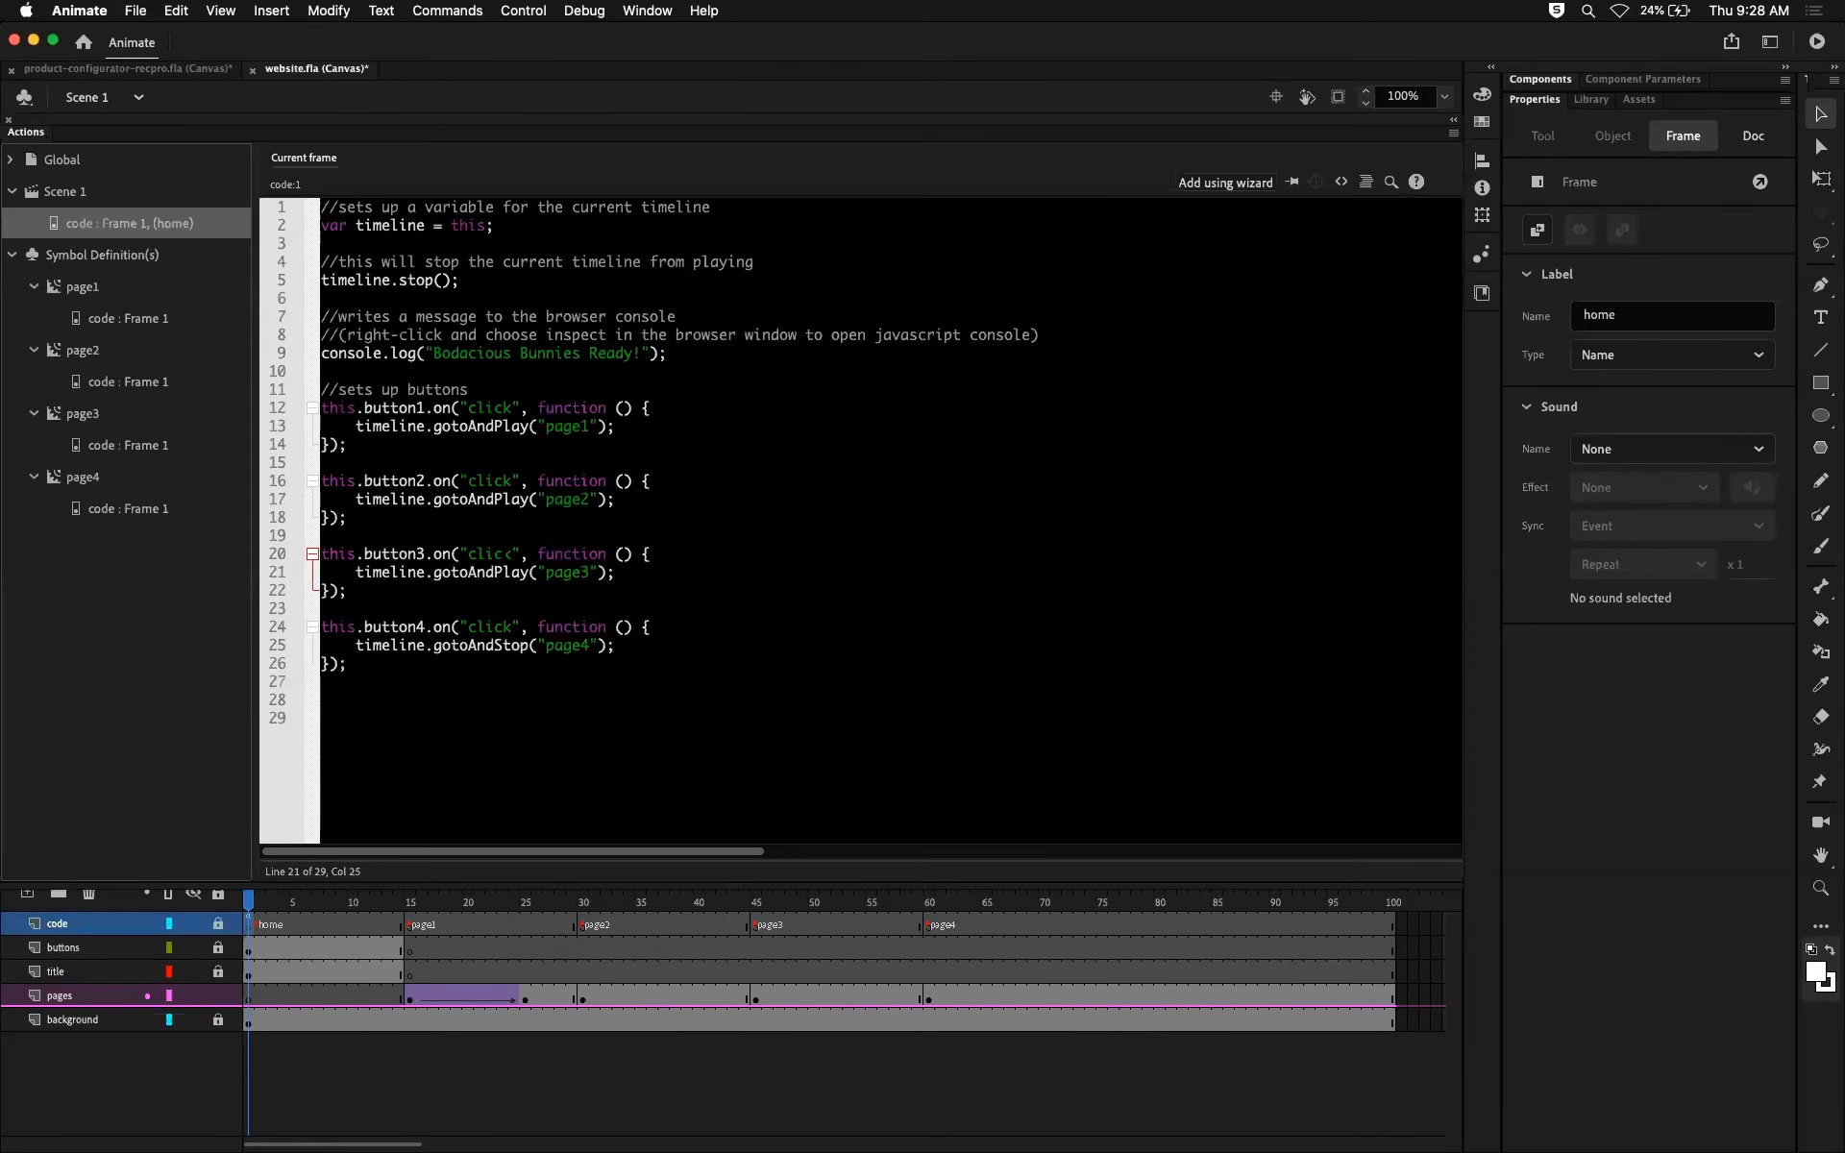
click(527, 644)
key(BackSpace)
key(BackSpace)
key(BackSpace)
key(BackSpace)
text(Play)
drag(500, 426, 498, 426)
click(617, 645)
double_click(27, 132)
click(1255, 212)
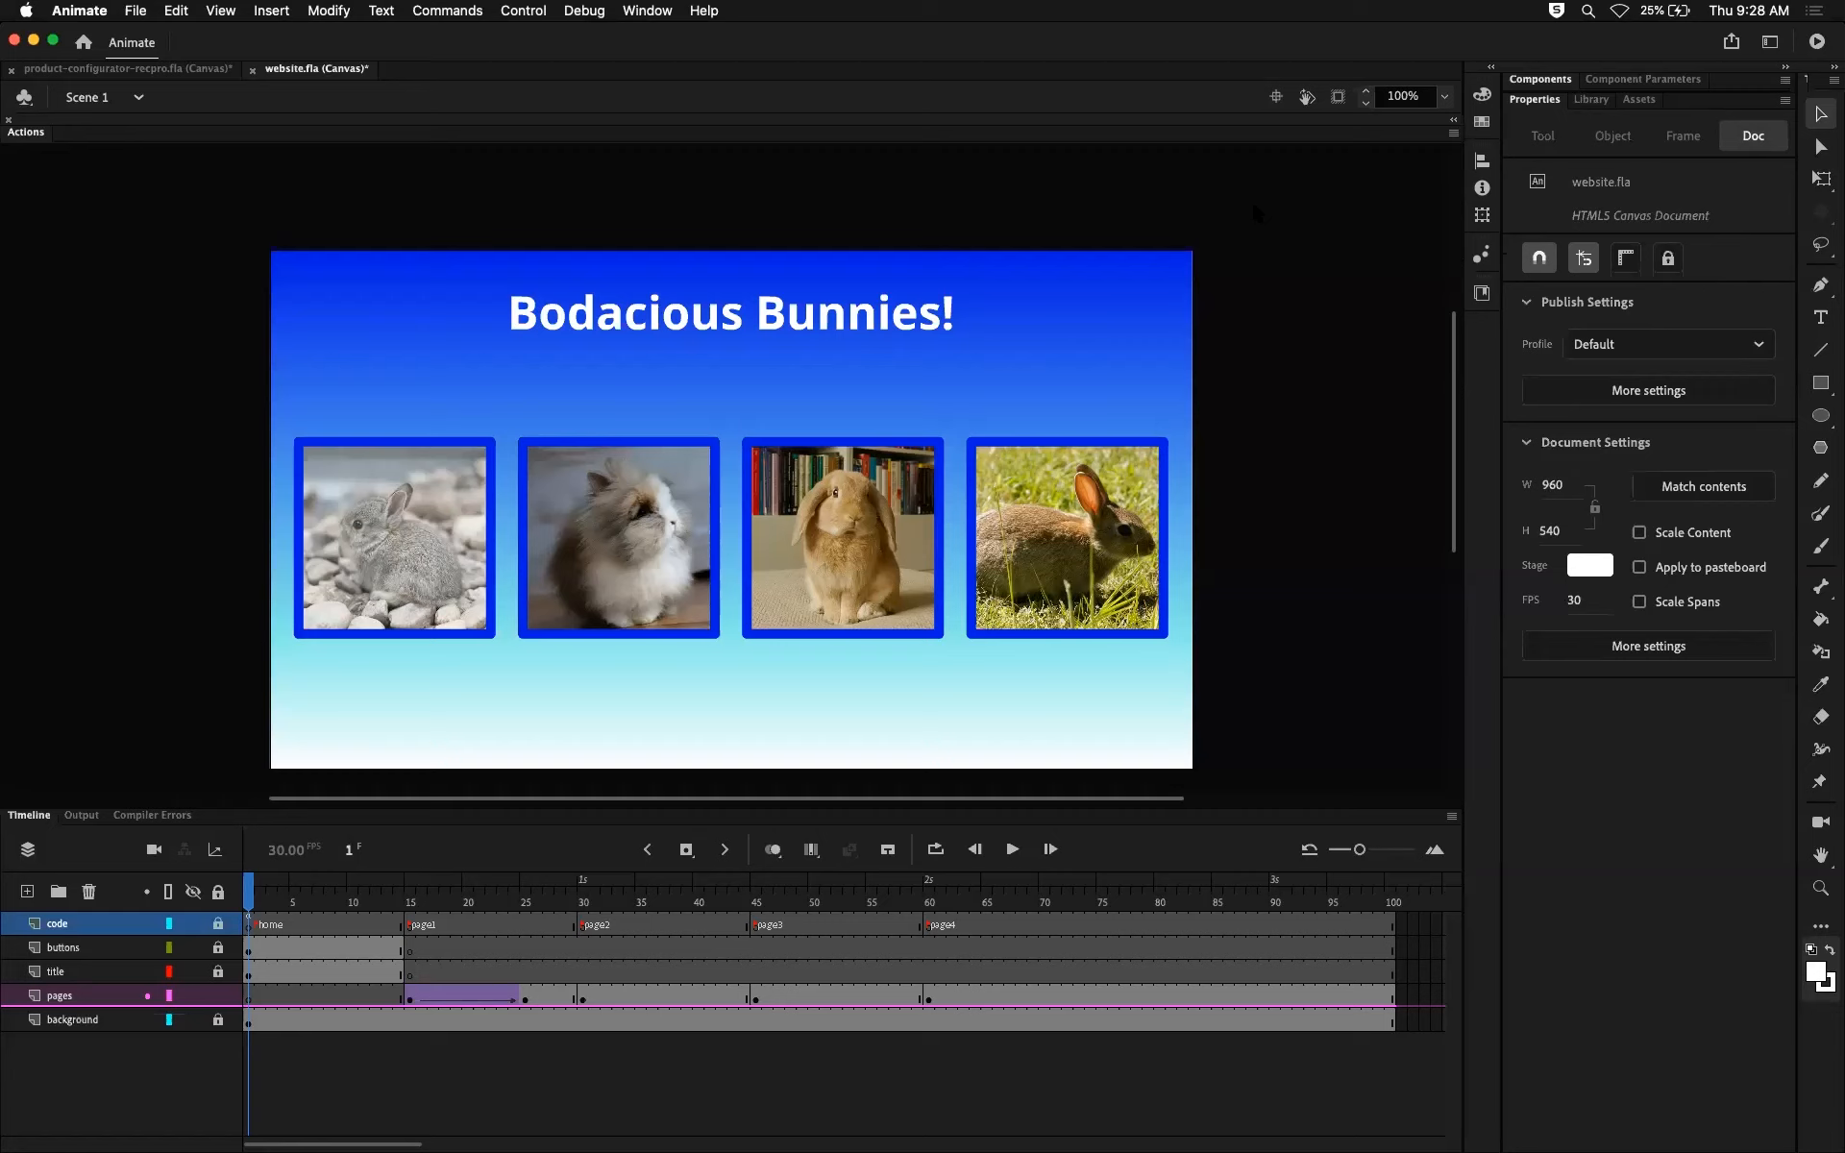
Step: Test the movie in the browser, open the first bunny's page from its home button, and switch back to Animate
key(super+Return)
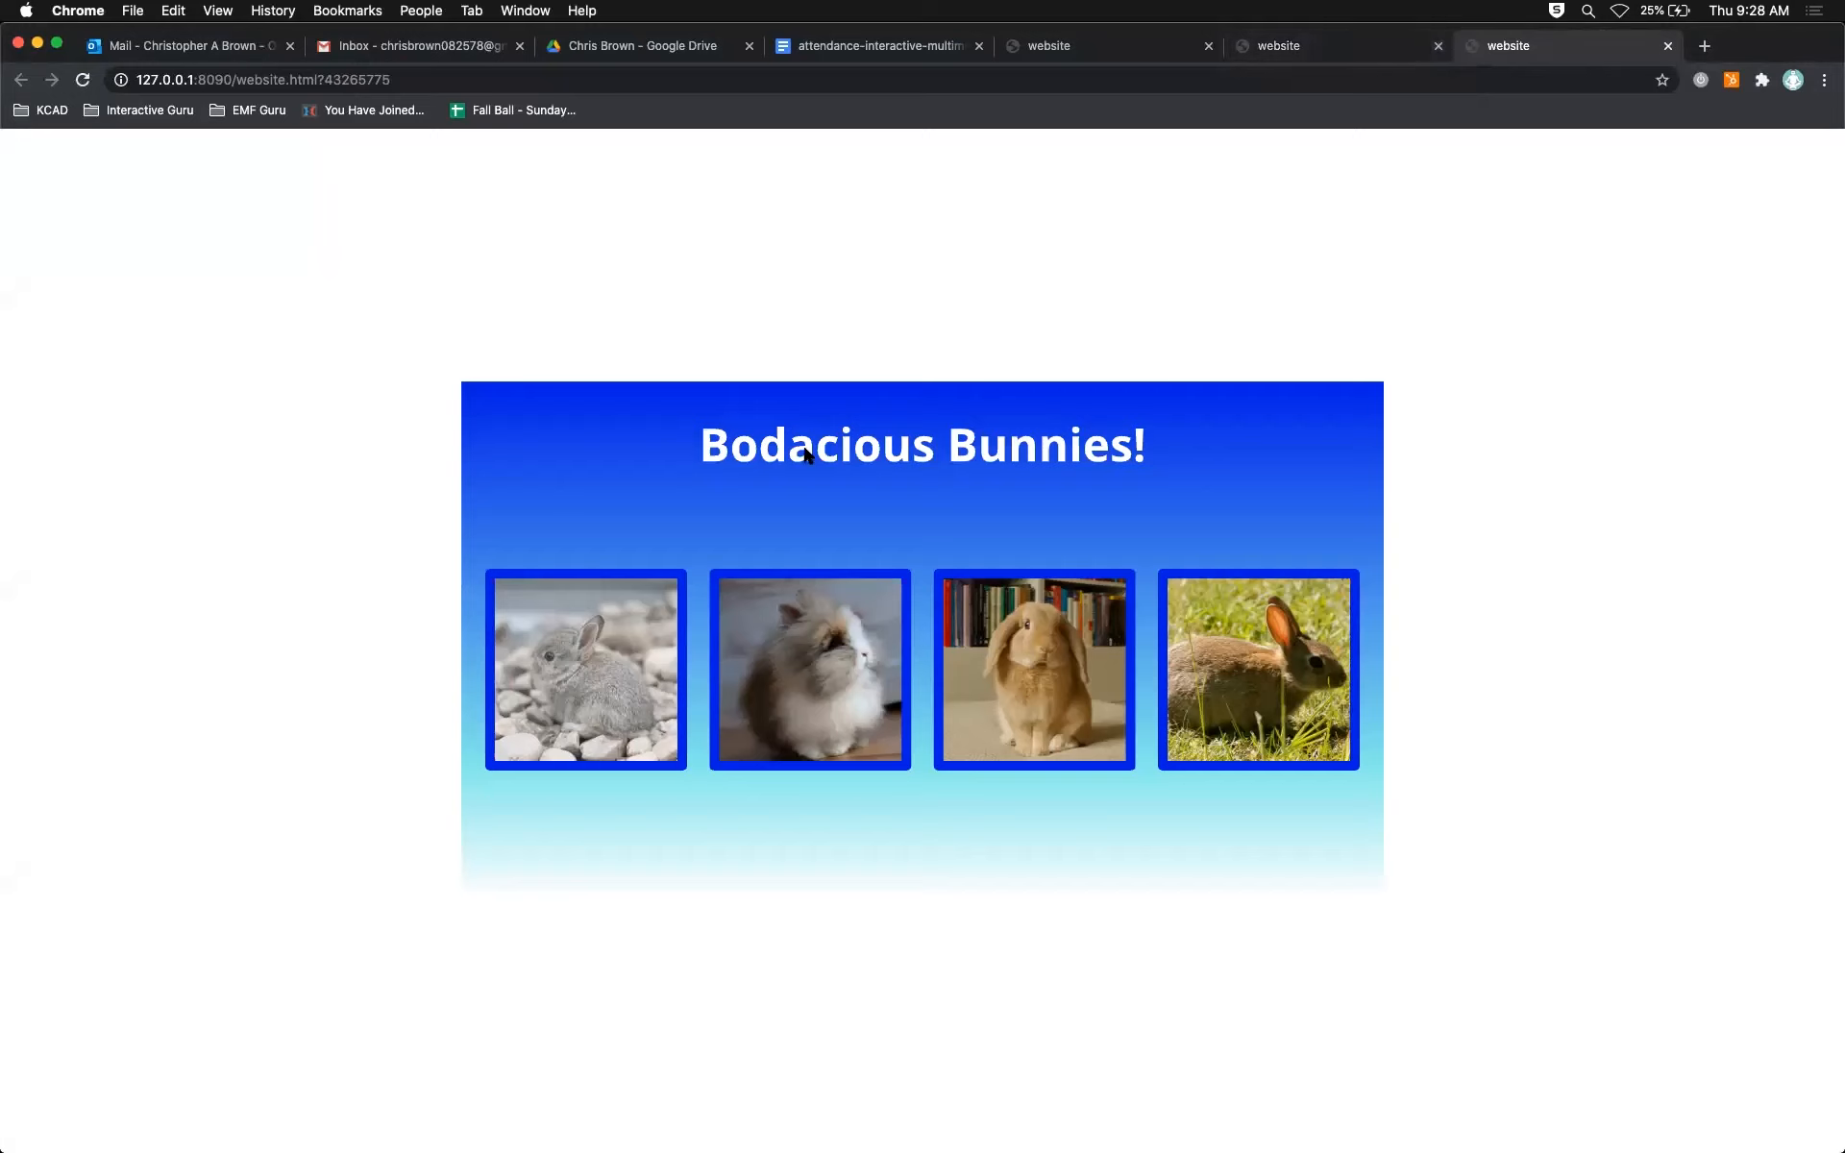
click(621, 614)
click(623, 634)
key(super+Tab)
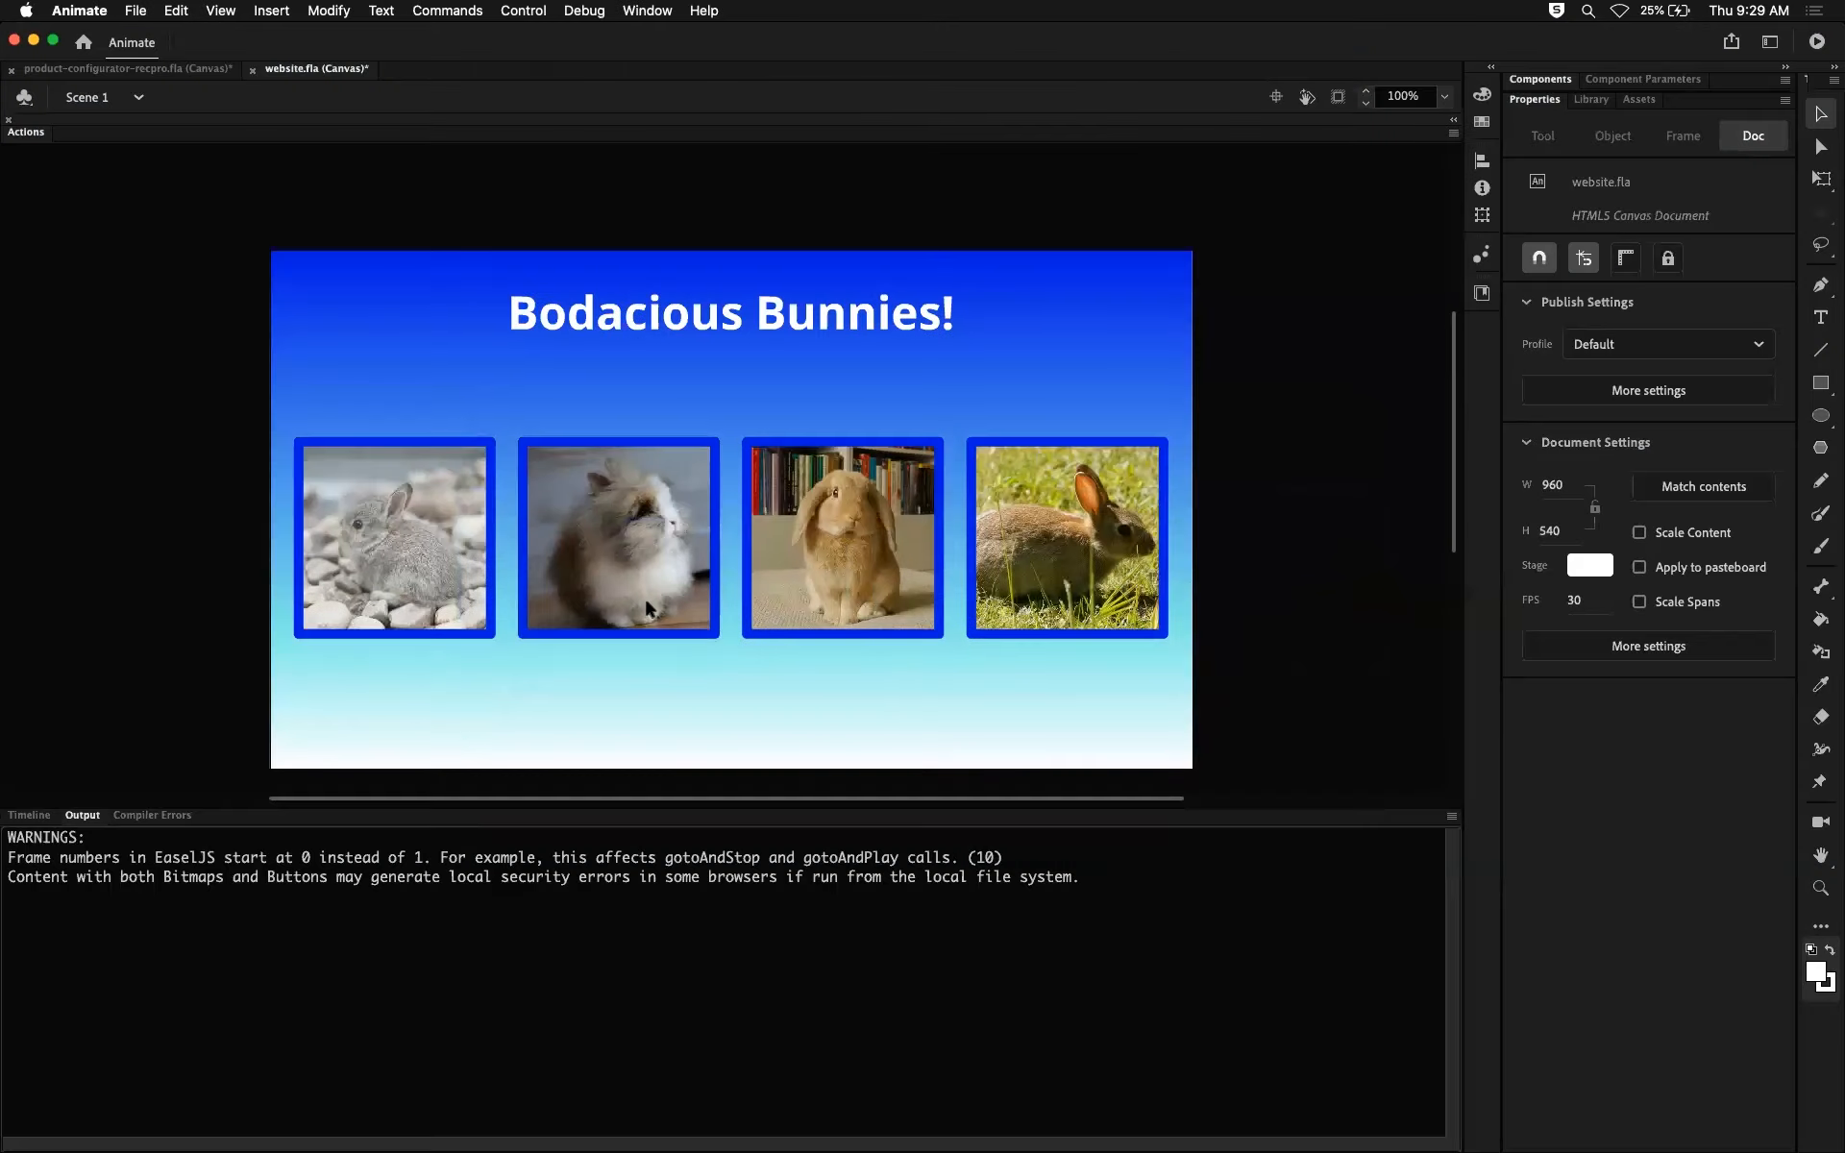
Step: Bring back the timeline, scrub from home through page1 to frame 100, and return to frame 1
click(29, 814)
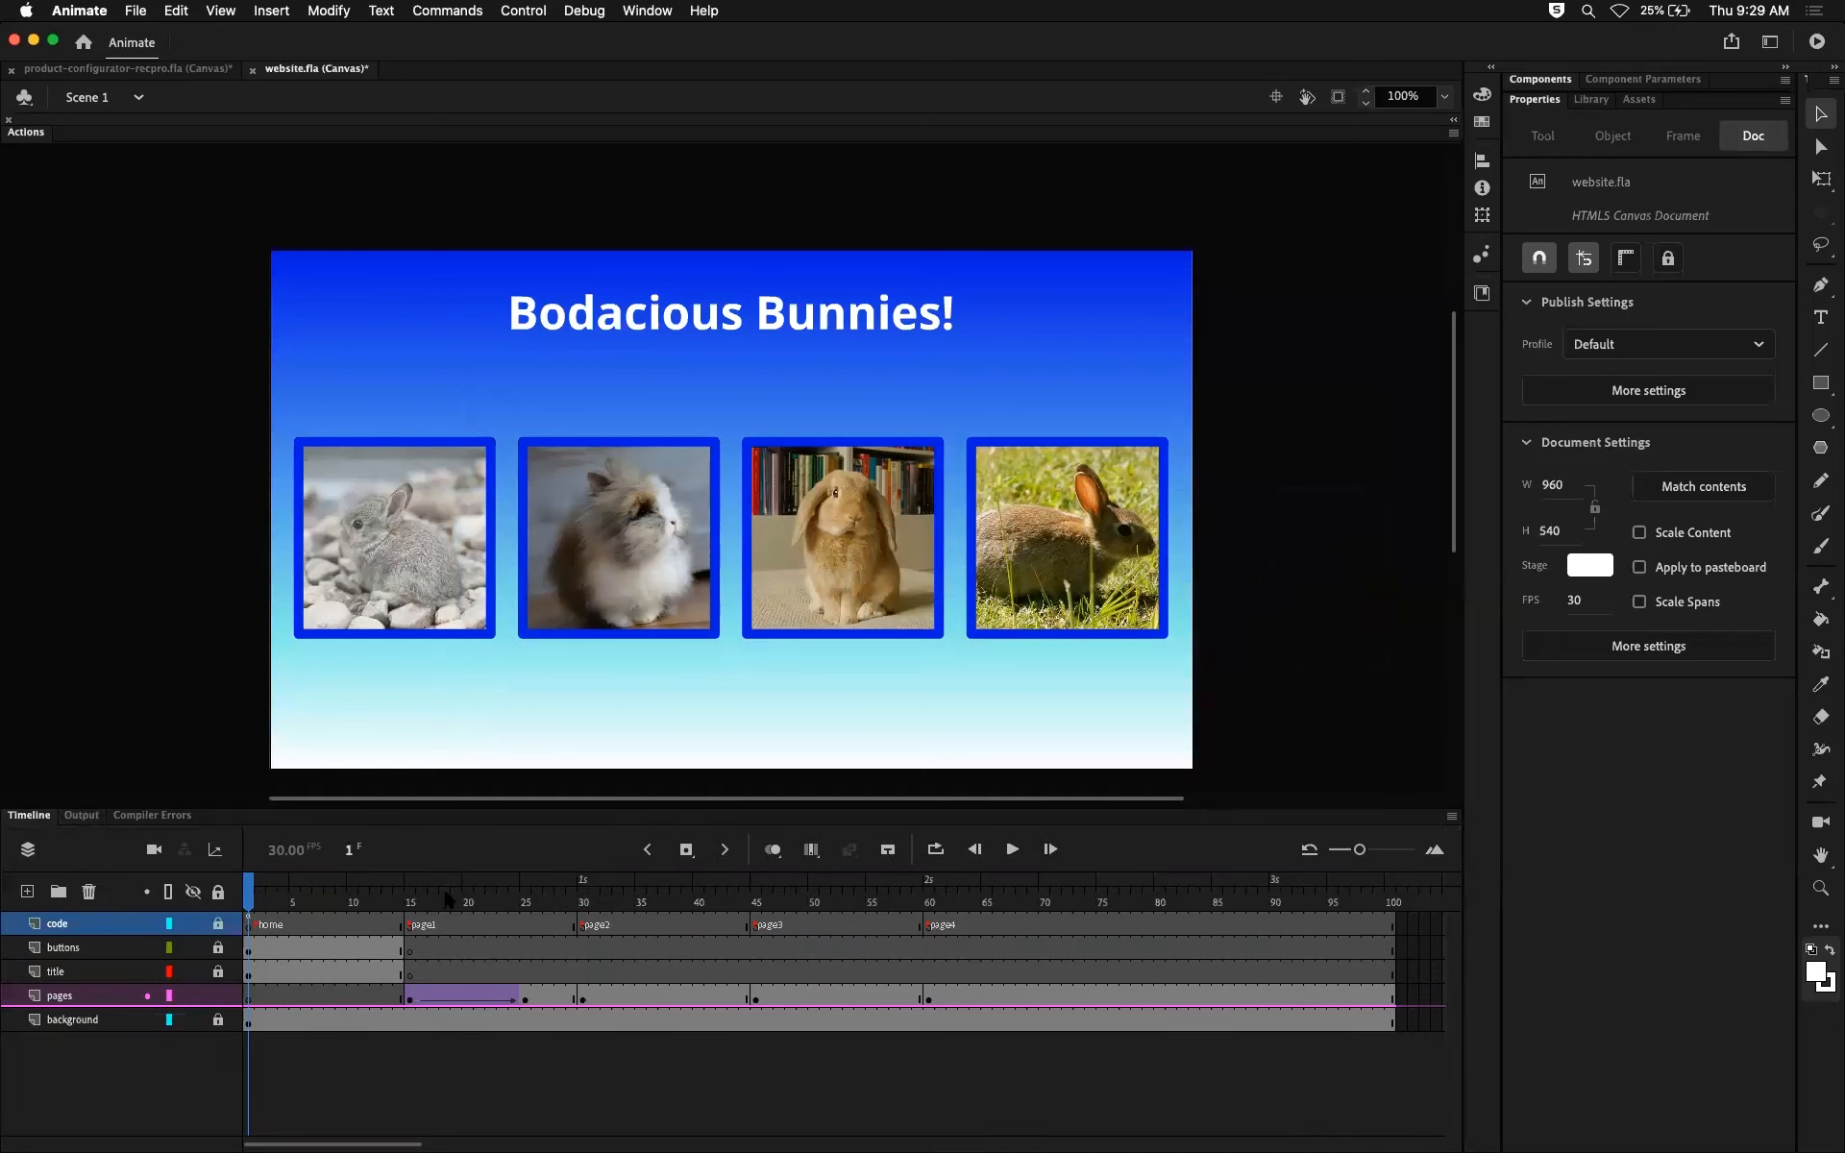
click(491, 895)
drag(506, 903, 411, 901)
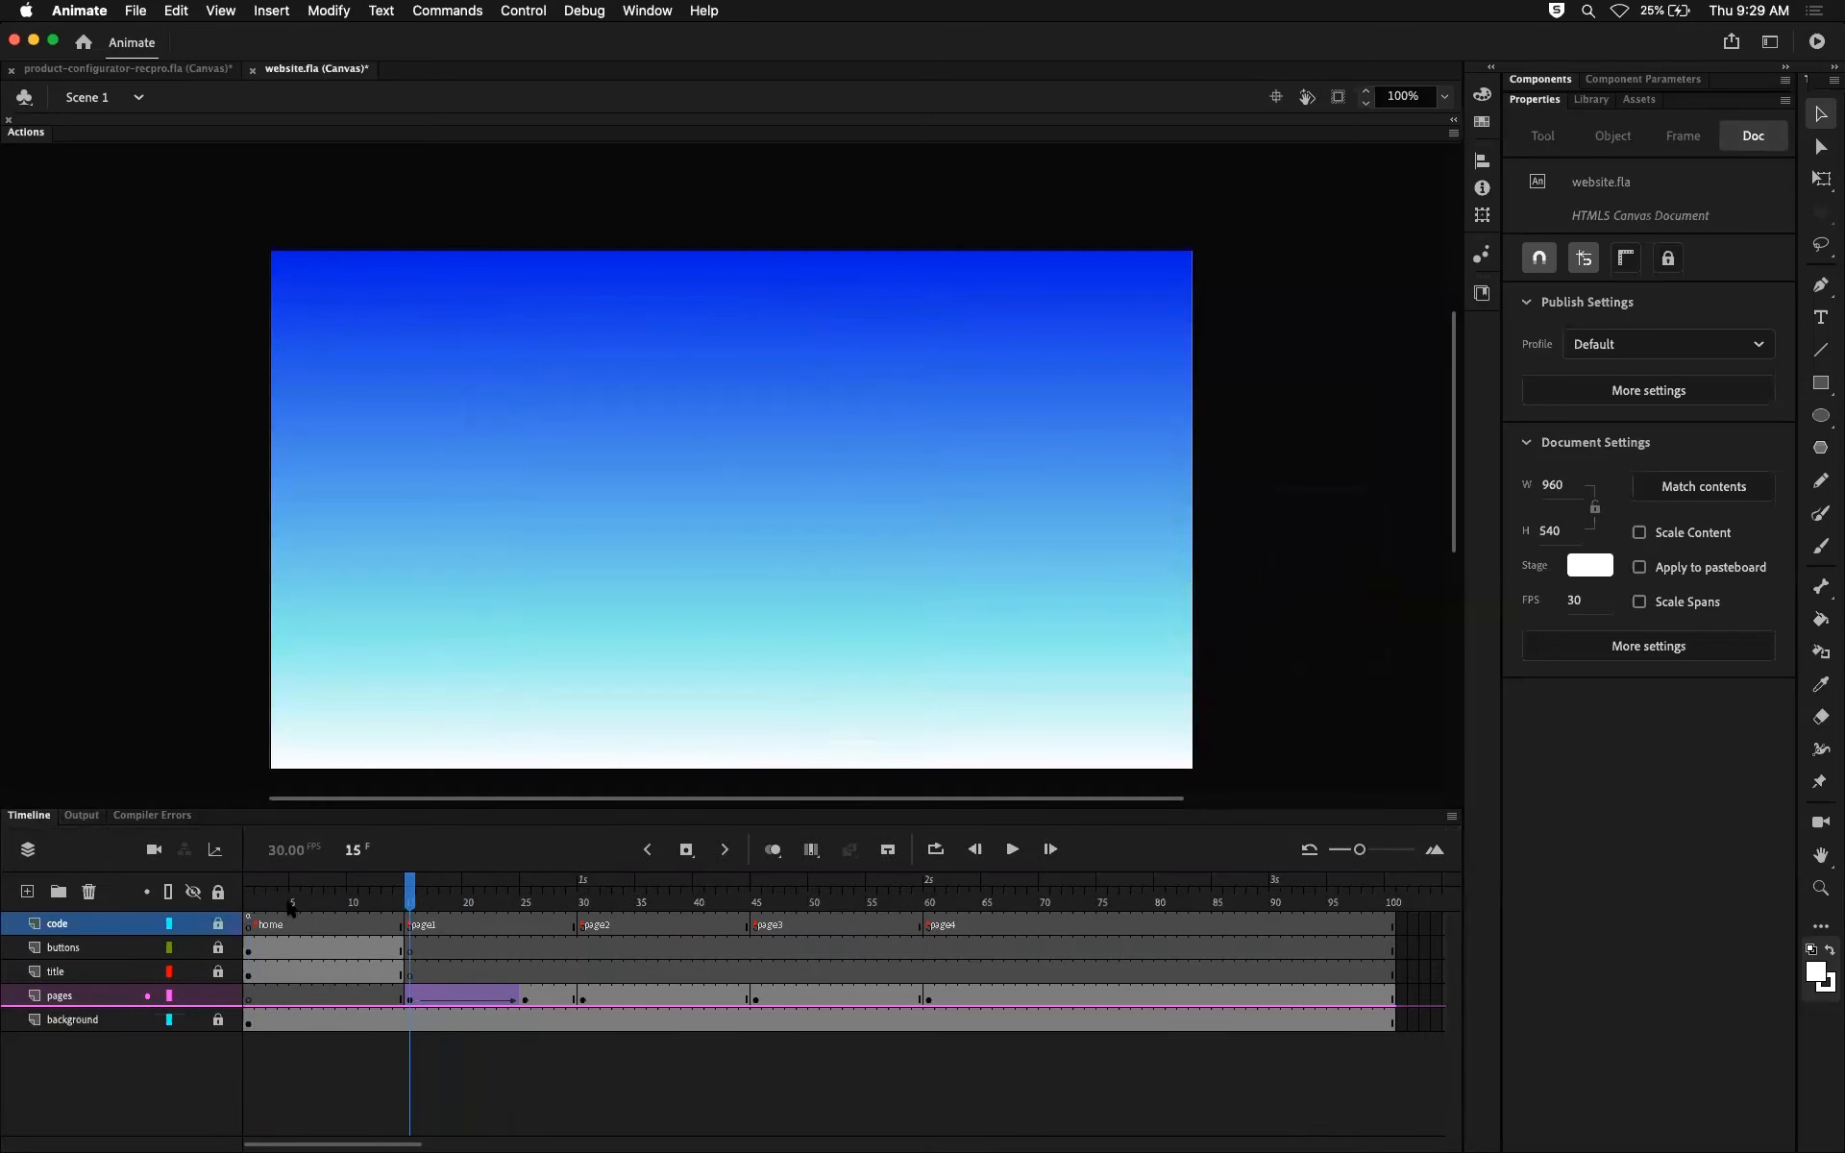
click(256, 906)
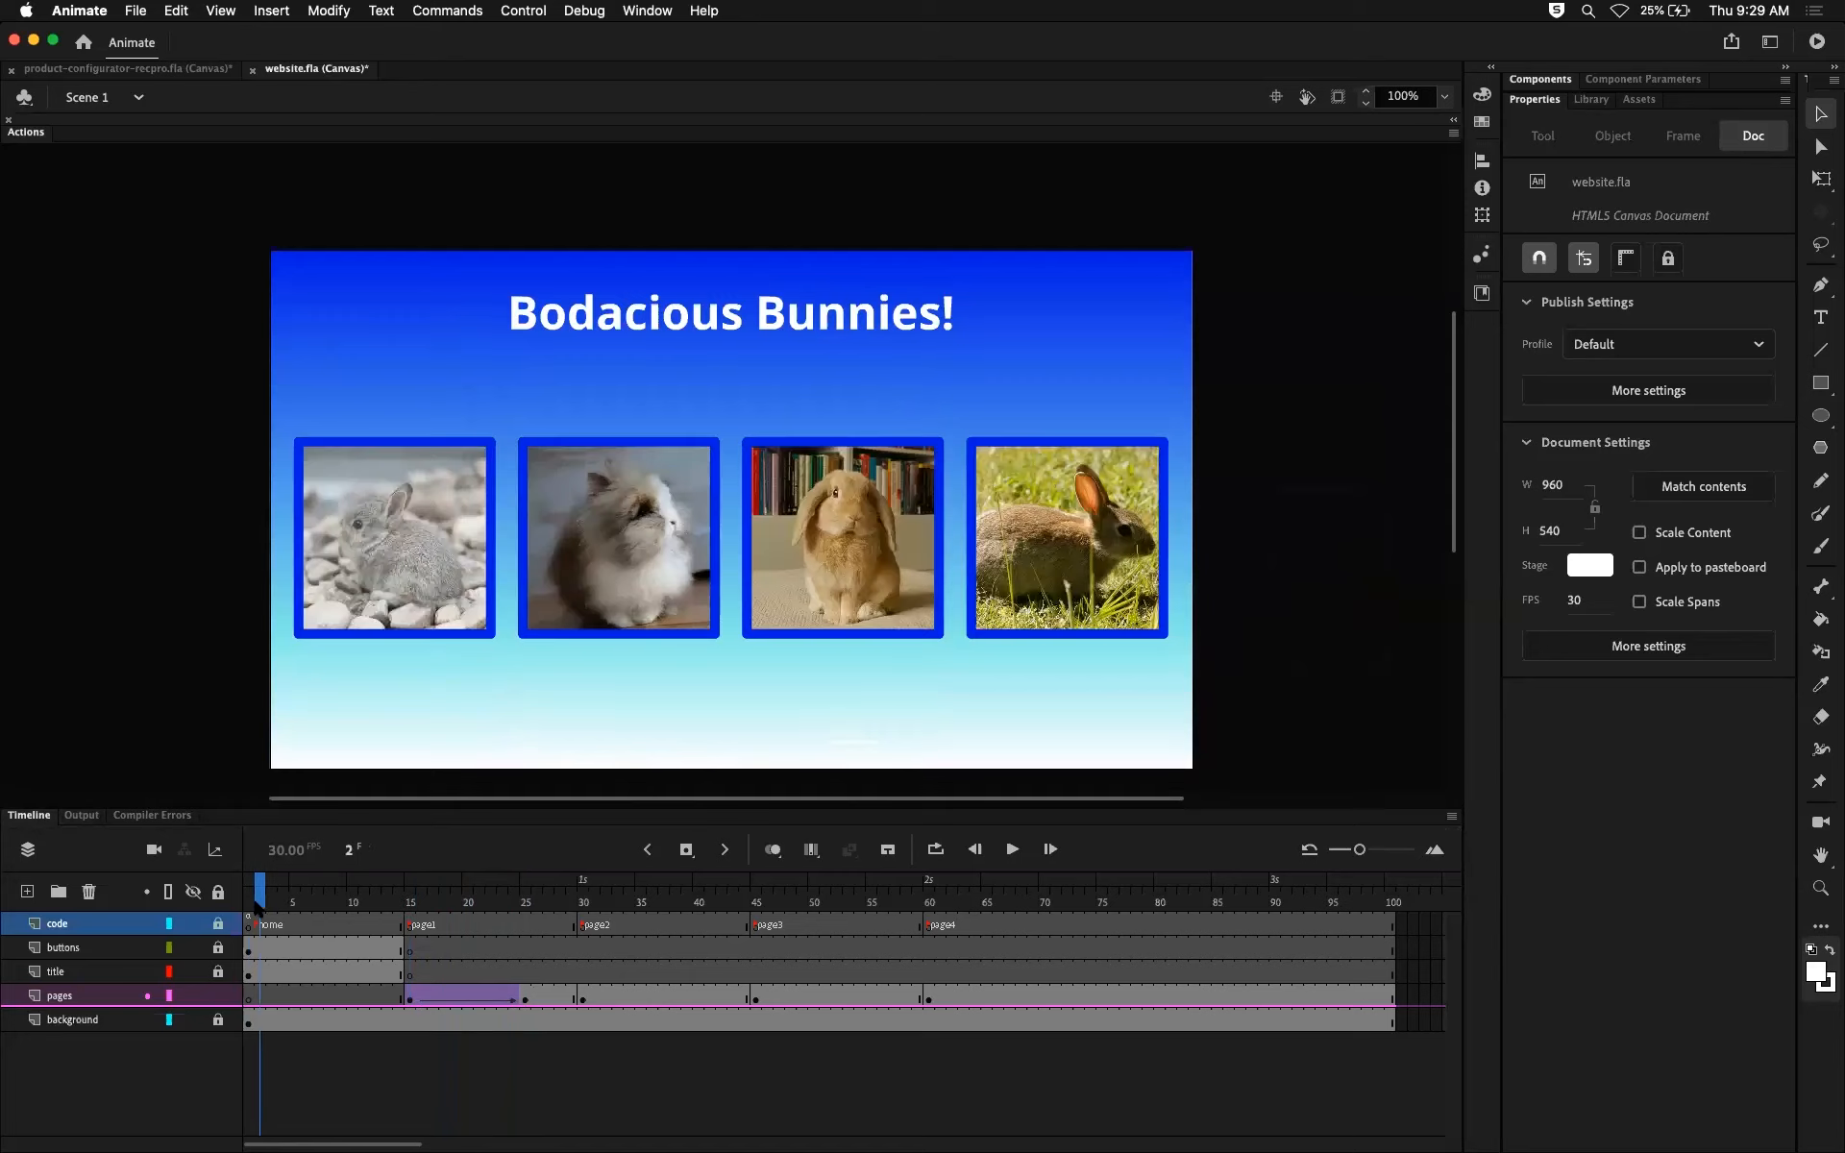
click(411, 904)
drag(411, 904, 1412, 961)
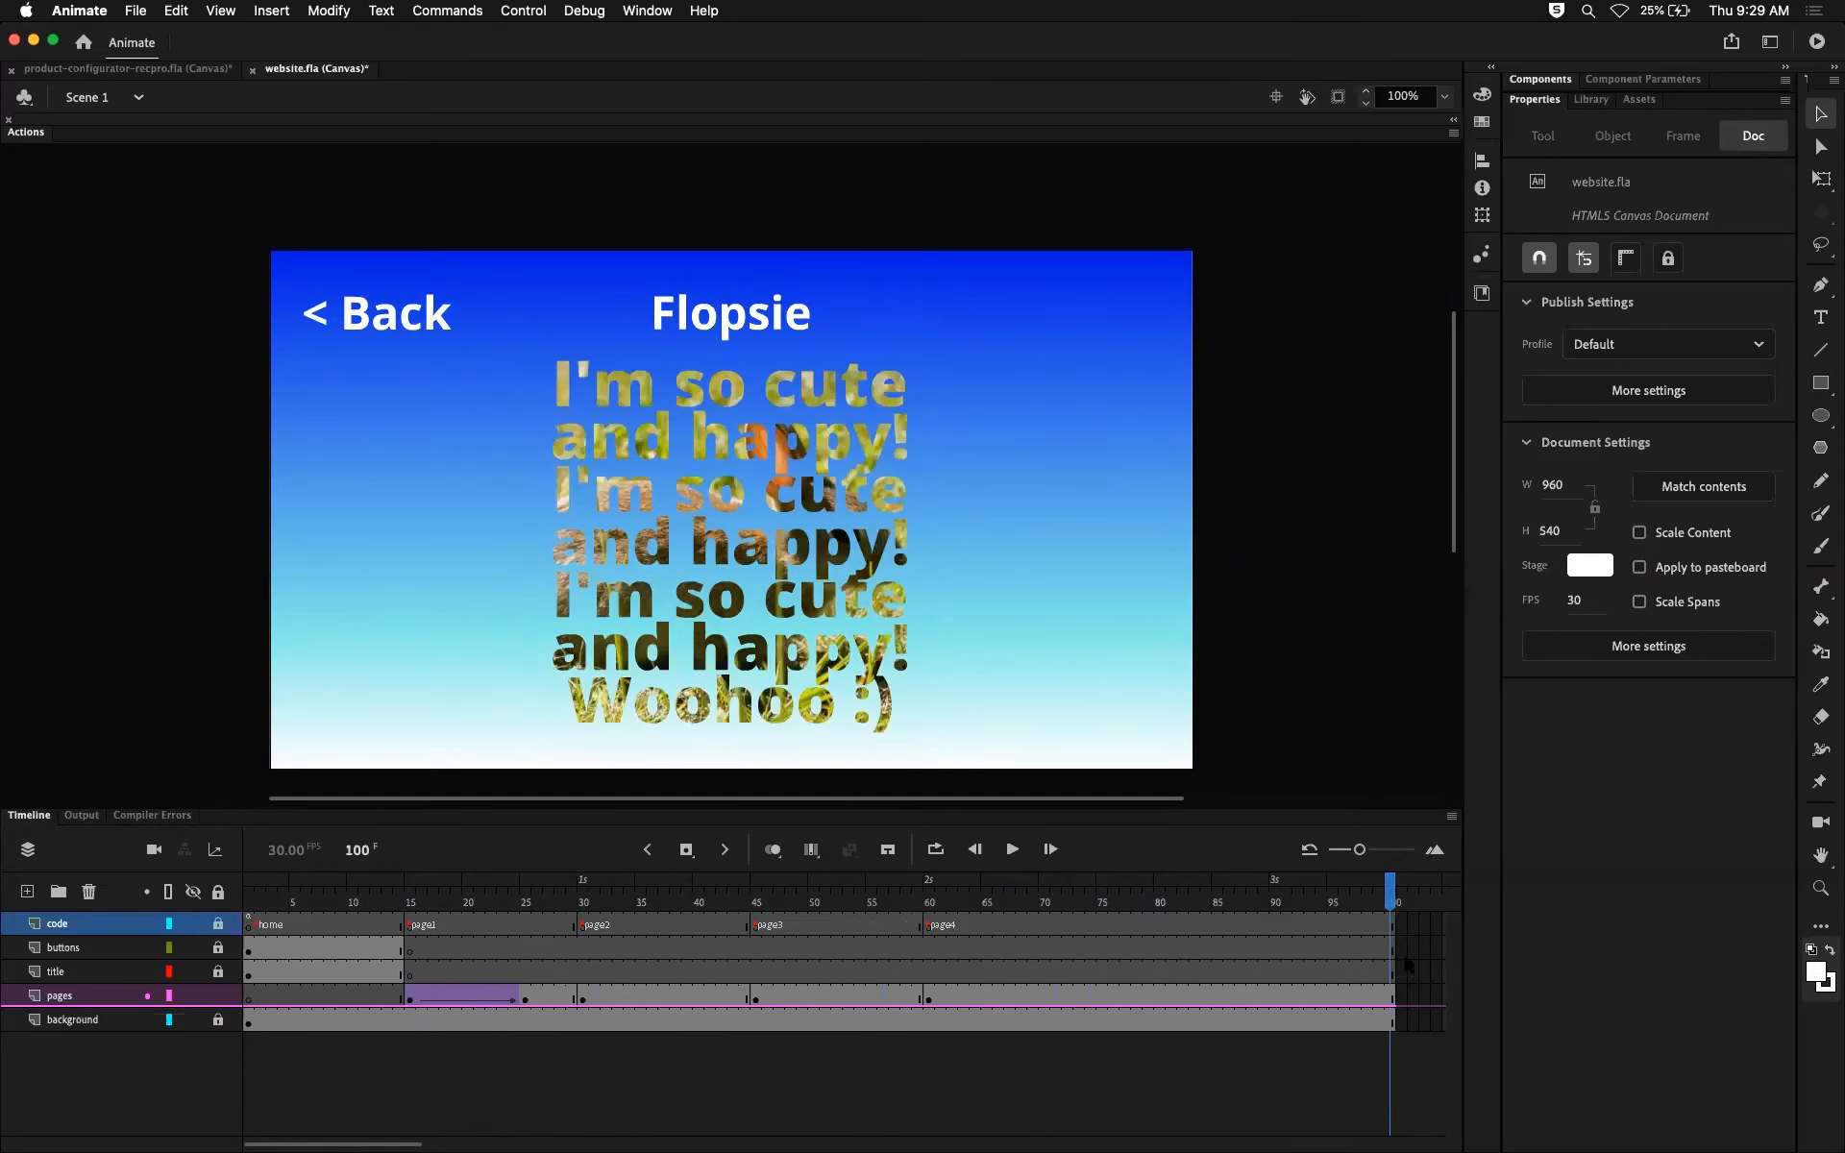
click(249, 908)
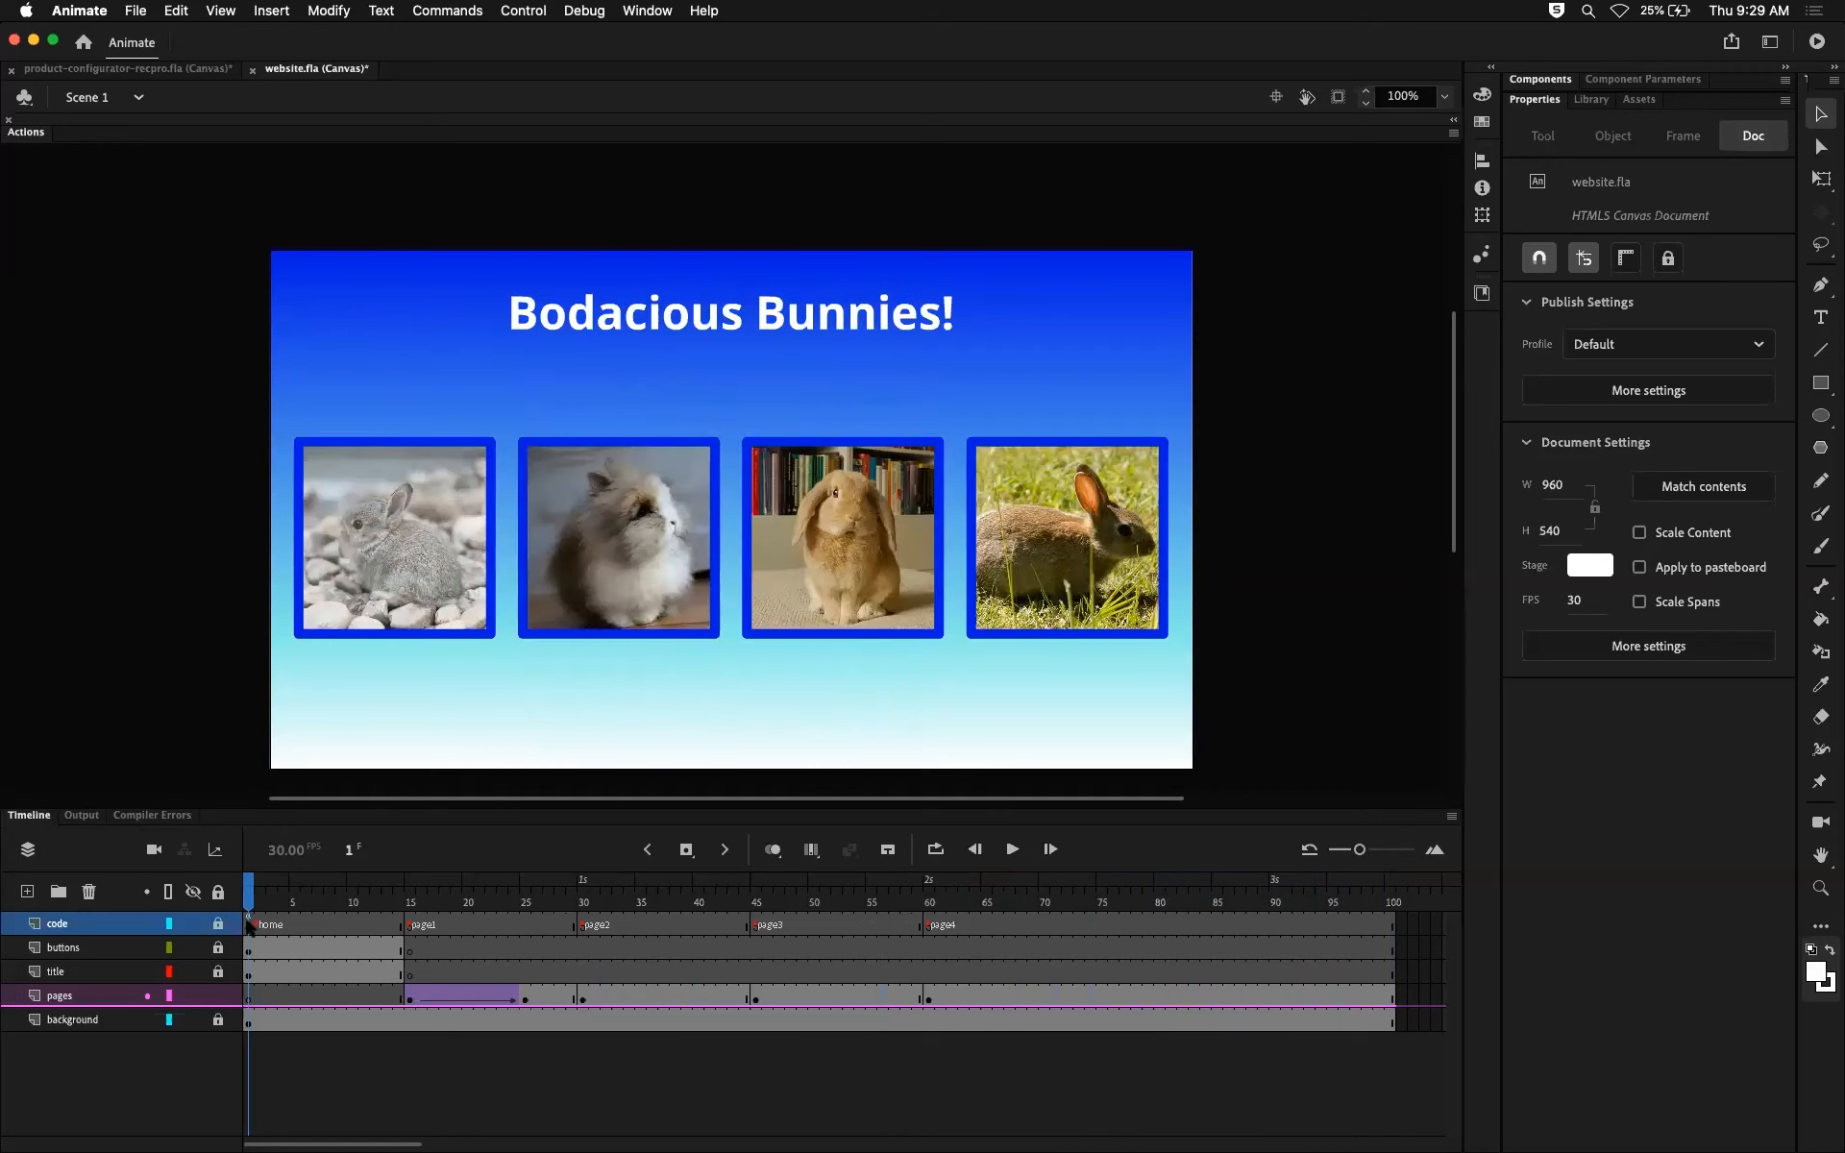
Step: Insert a blank keyframe on the code layer at frame 25, where the page1 fade ends
drag(570, 908, 531, 912)
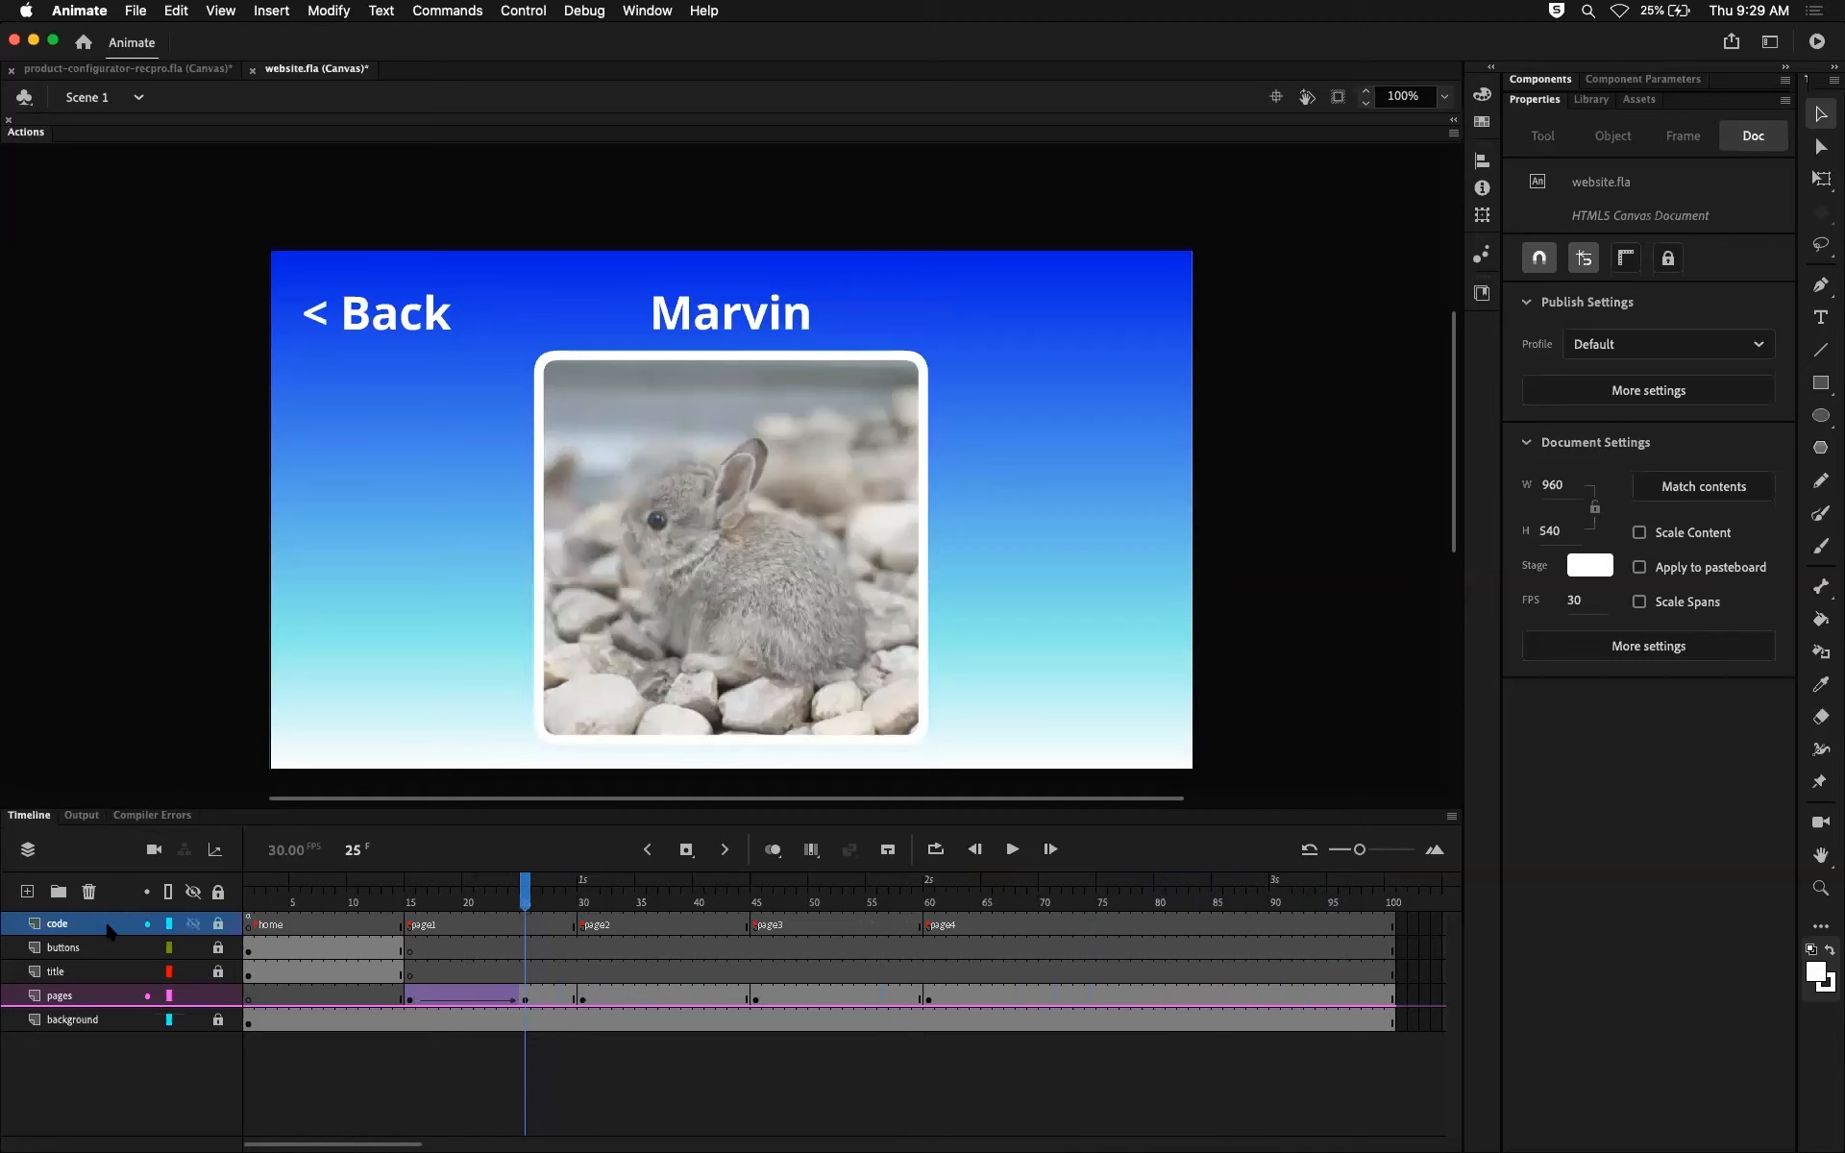
click(523, 927)
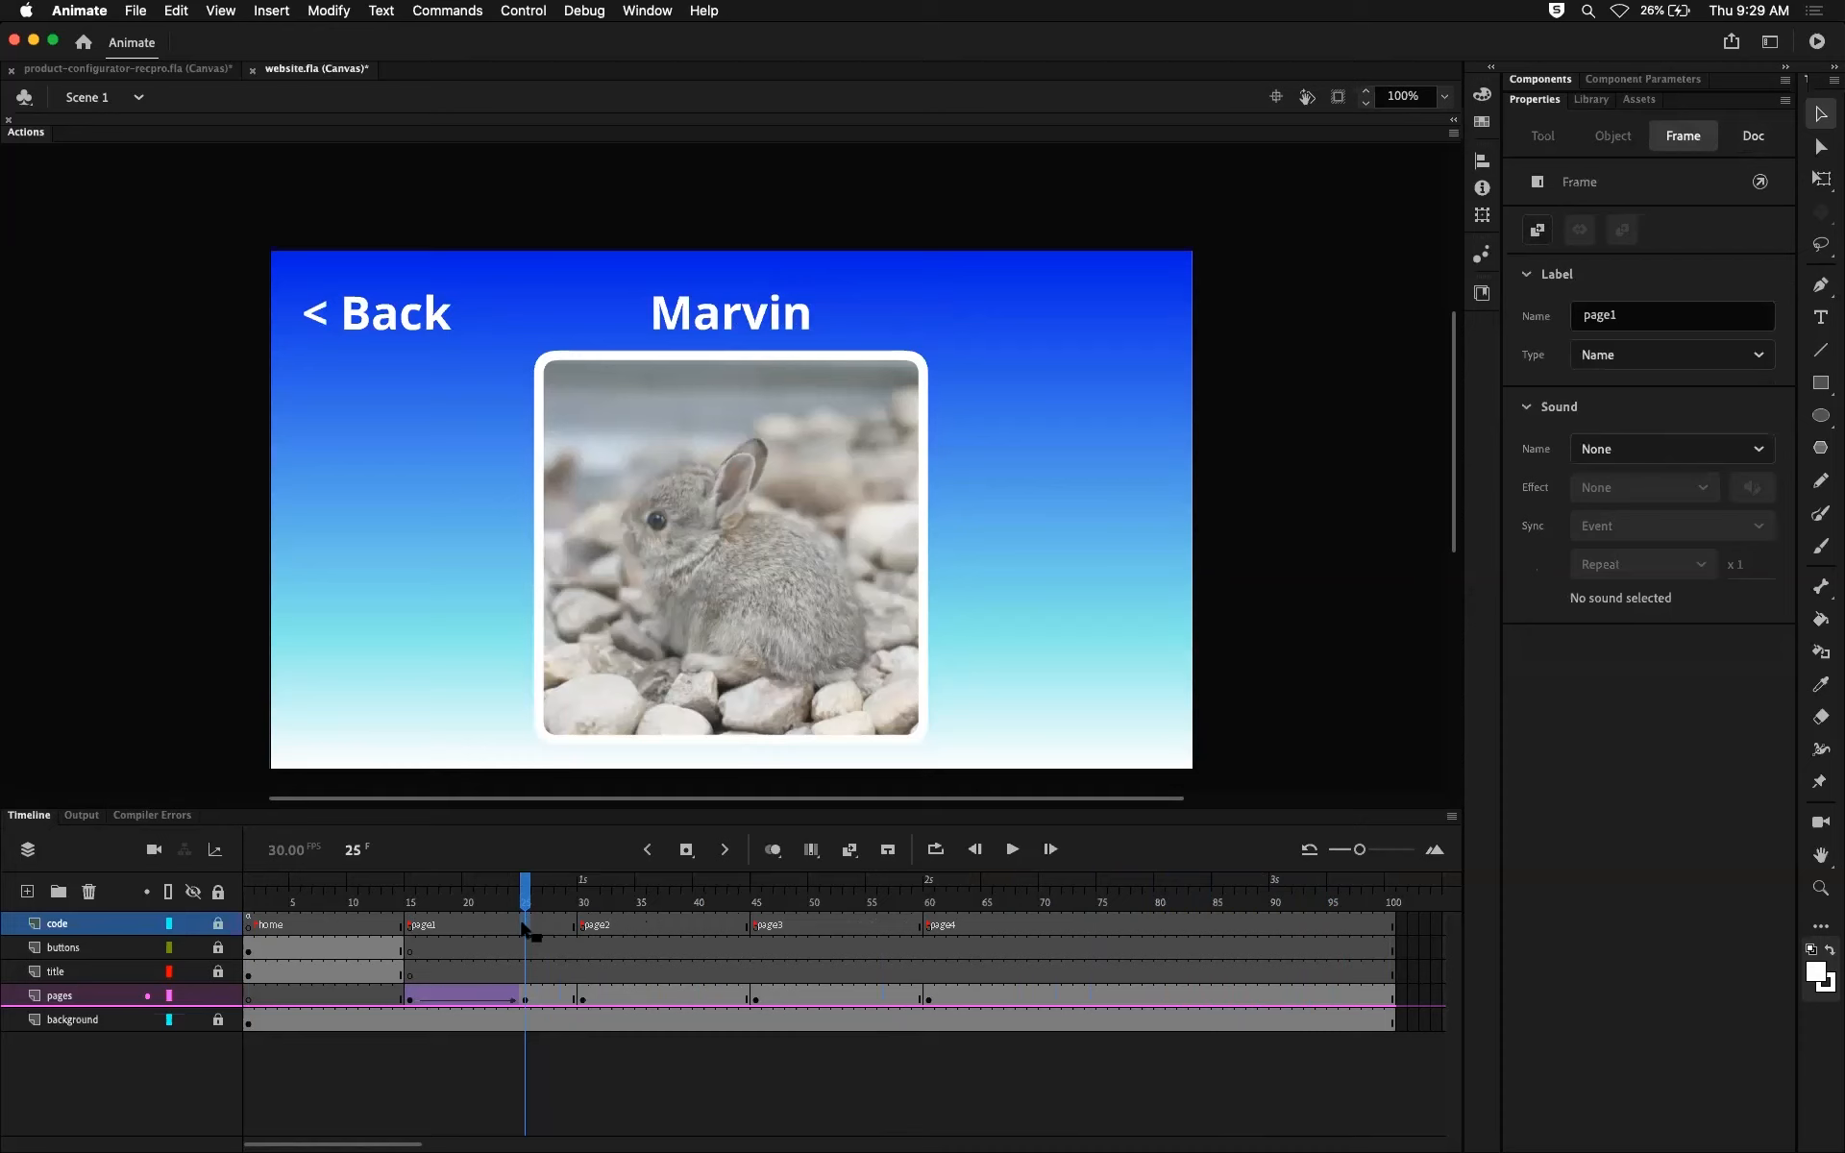
mouse_move(527, 896)
mouse_down()
mouse_move(511, 896)
mouse_move(527, 898)
mouse_up()
click(523, 999)
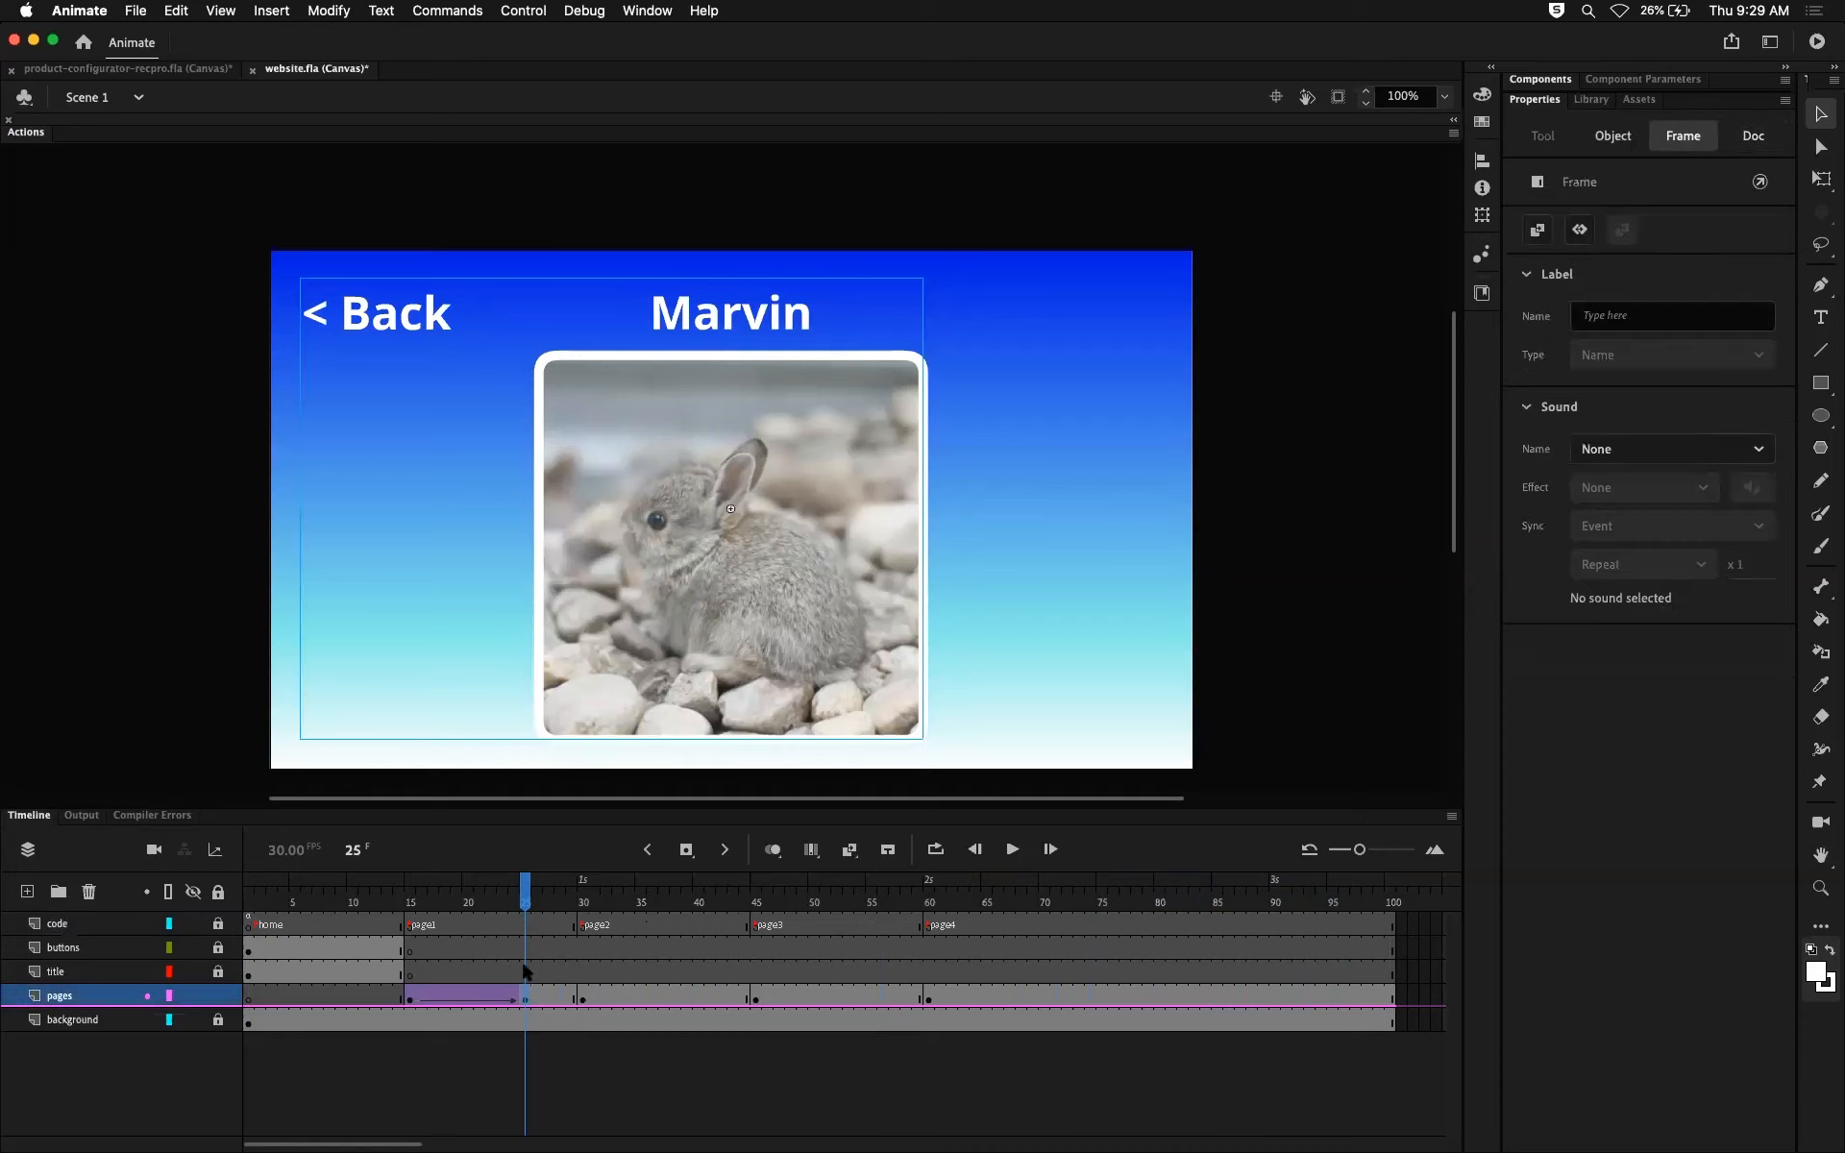
click(526, 926)
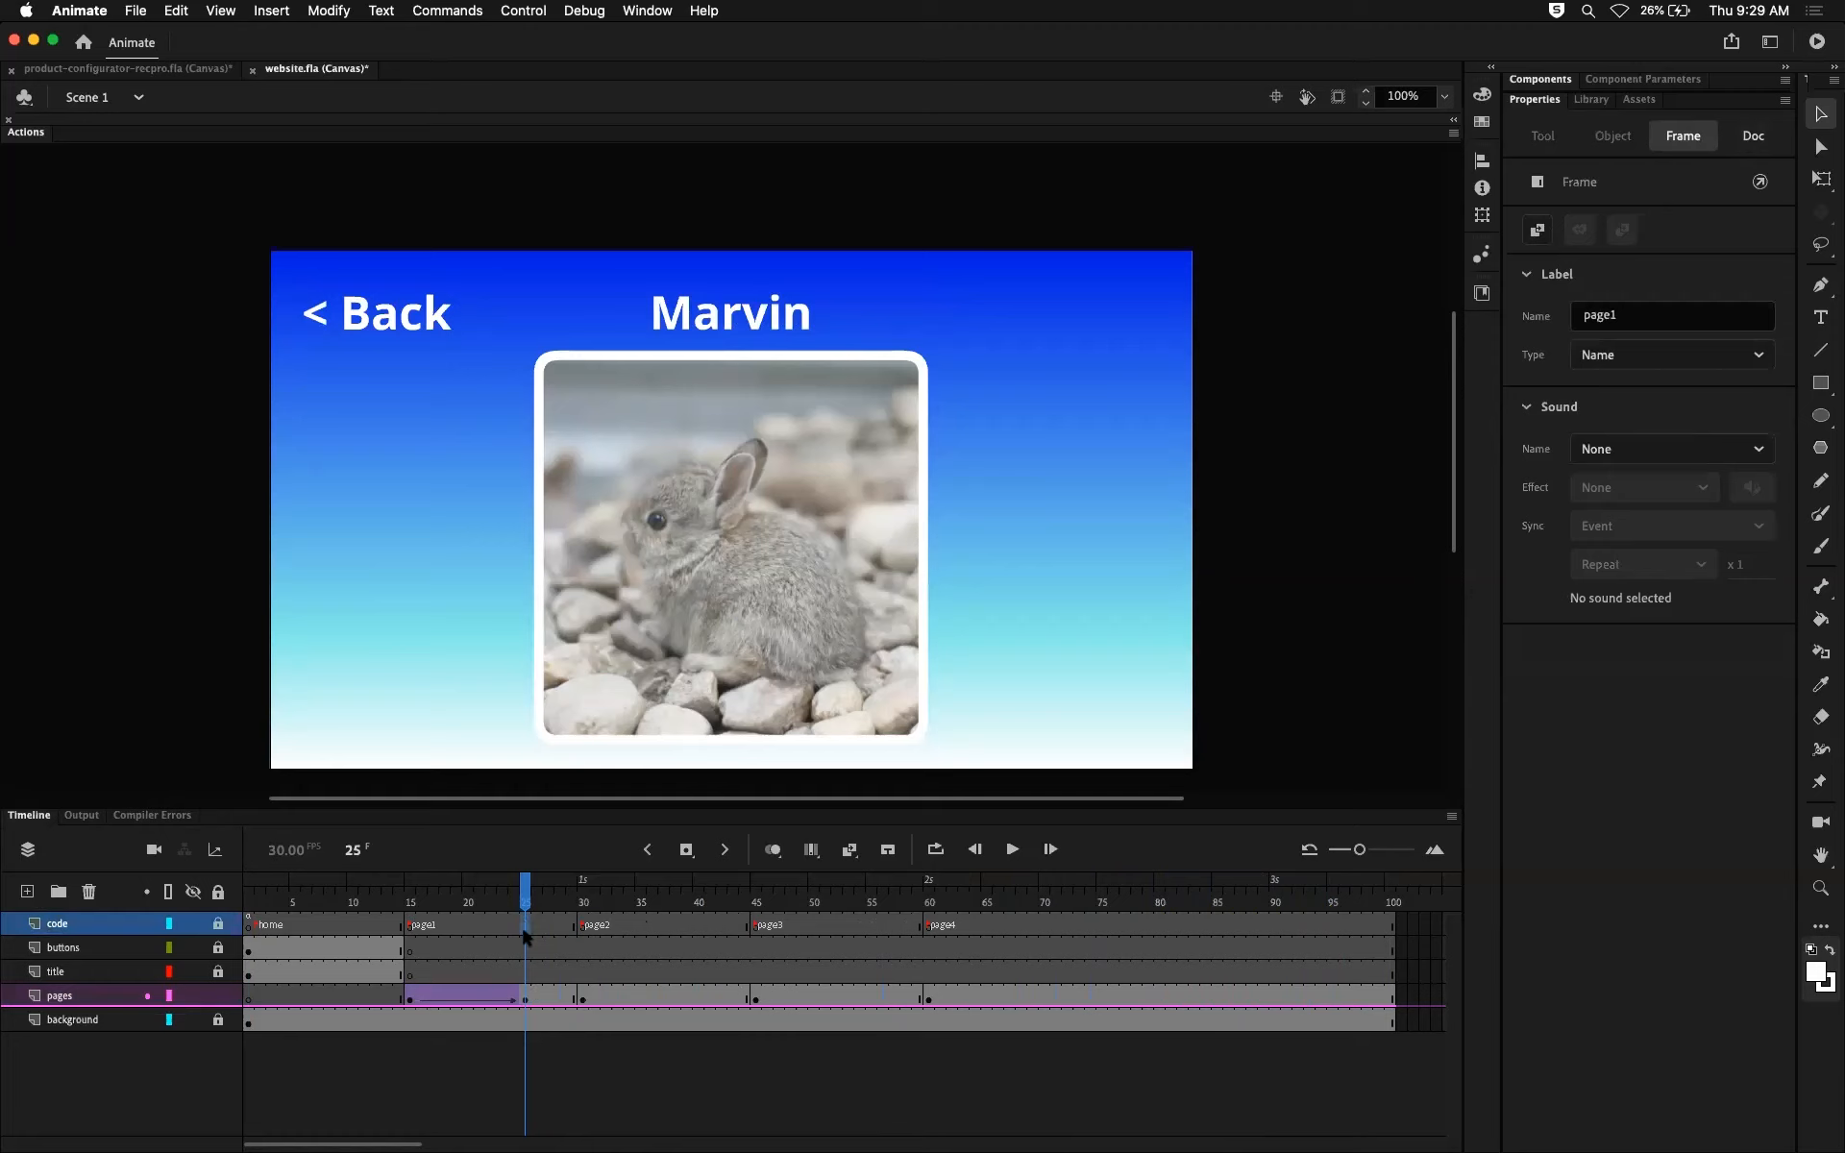
mouse_move(525, 896)
mouse_down()
mouse_move(416, 896)
mouse_move(525, 911)
mouse_up()
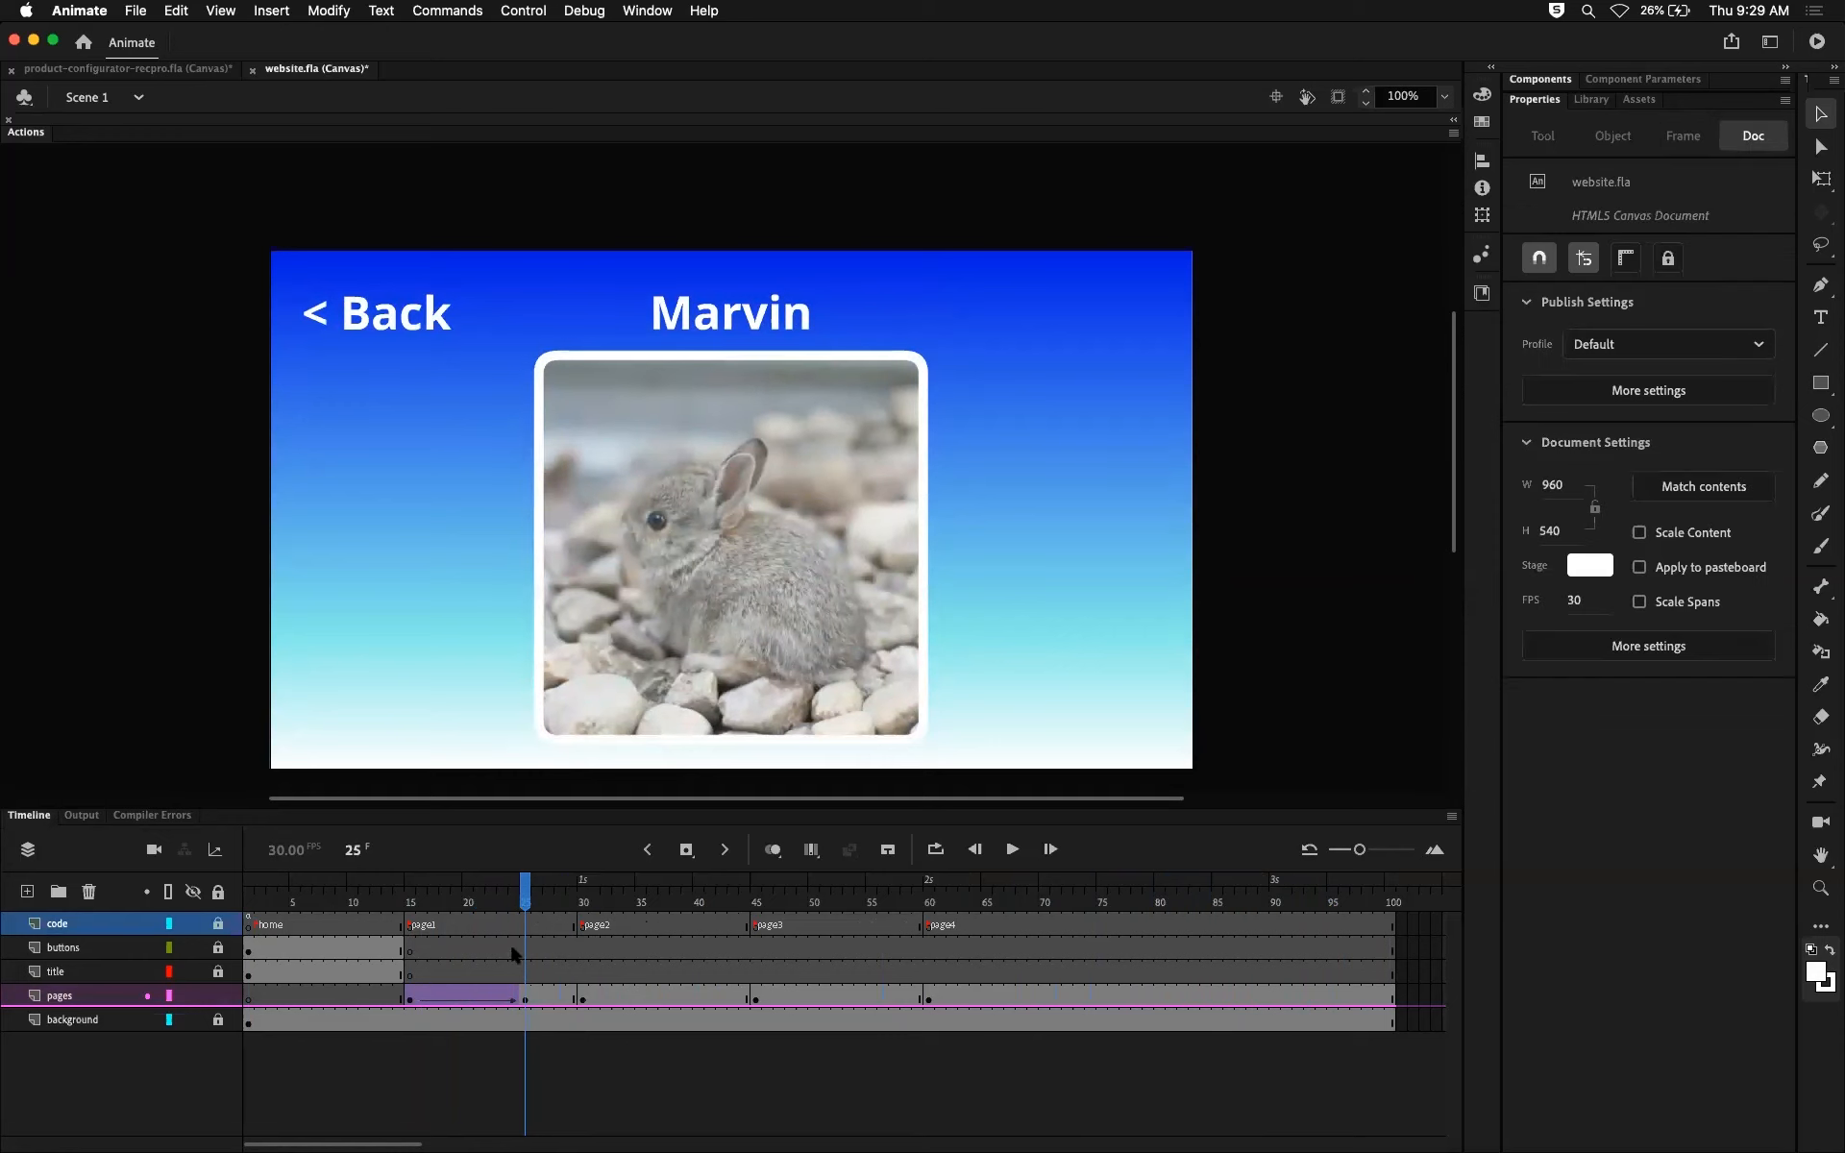
click(525, 924)
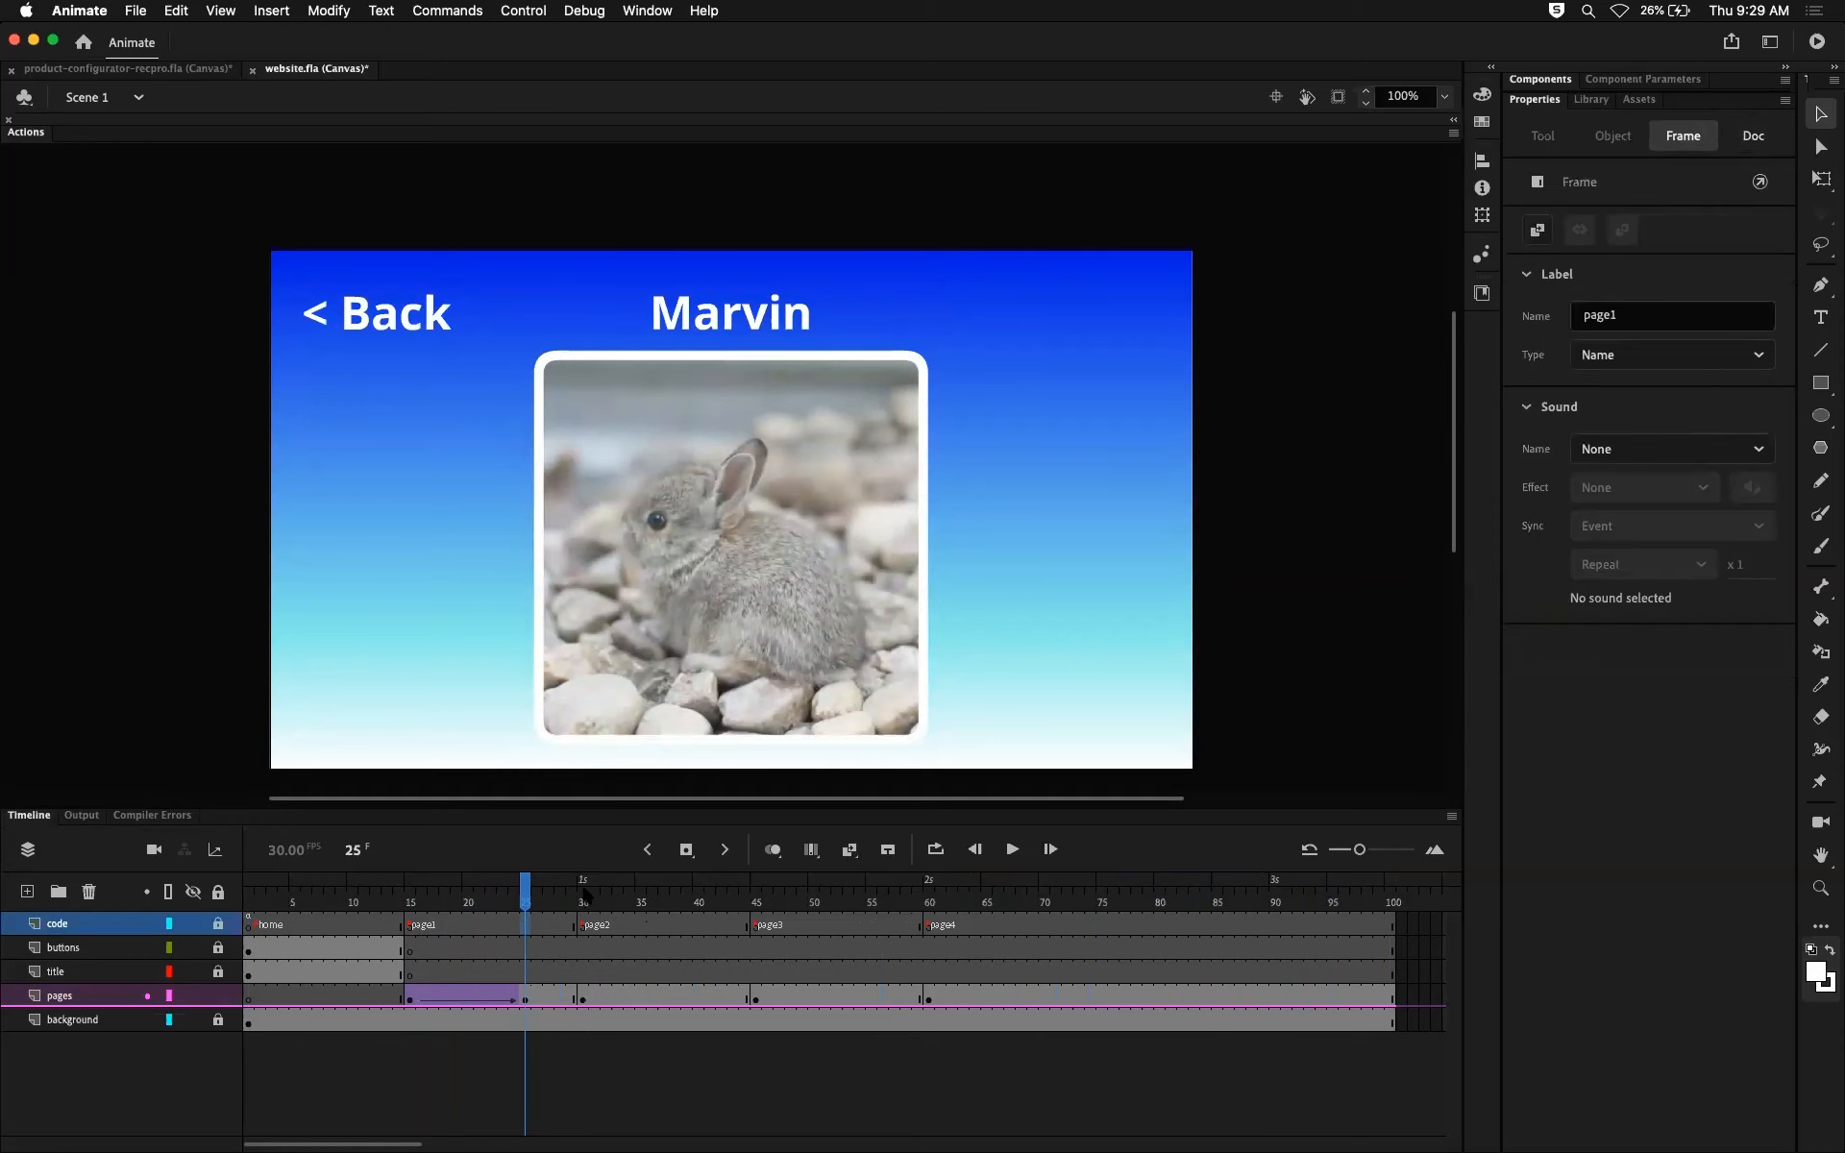
key(F7)
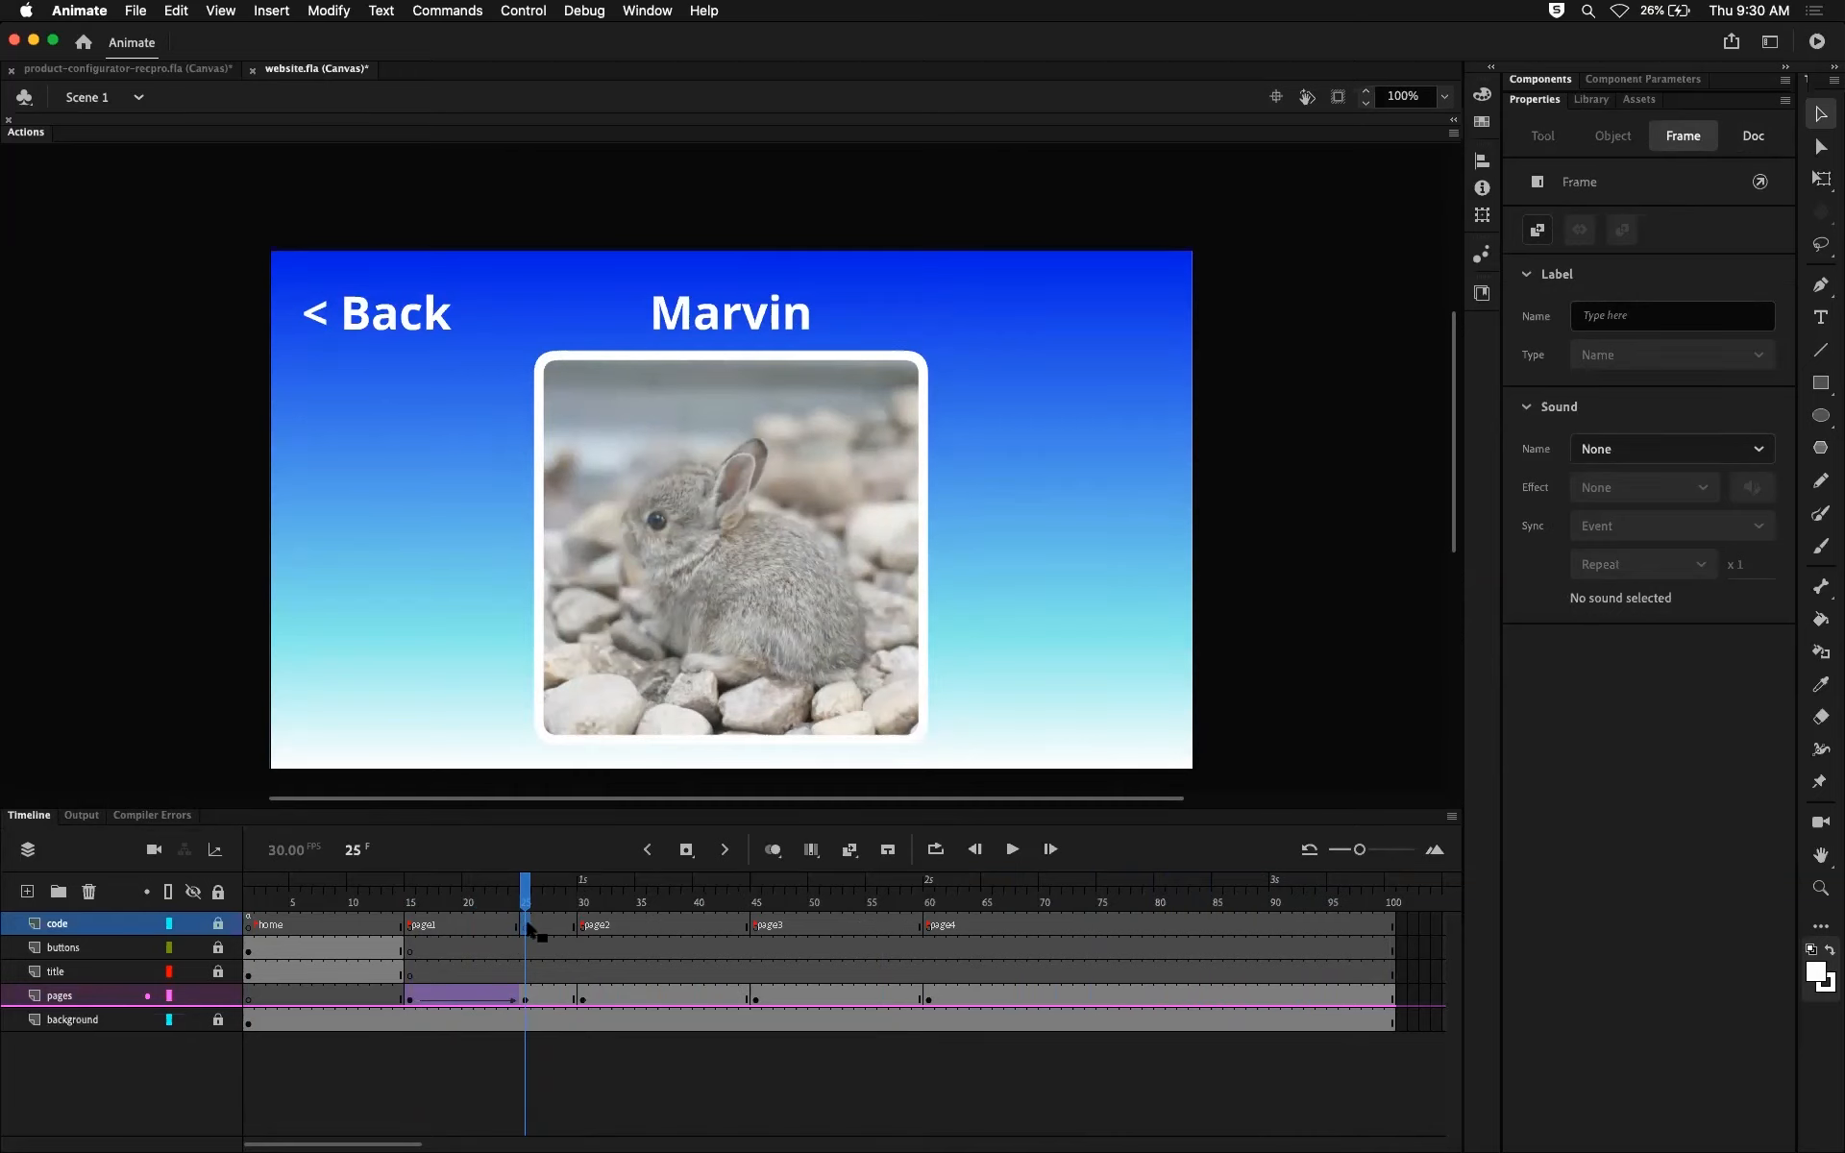
Step: Open the script of the code layer's frame 25 and enter this.stop();
click(27, 132)
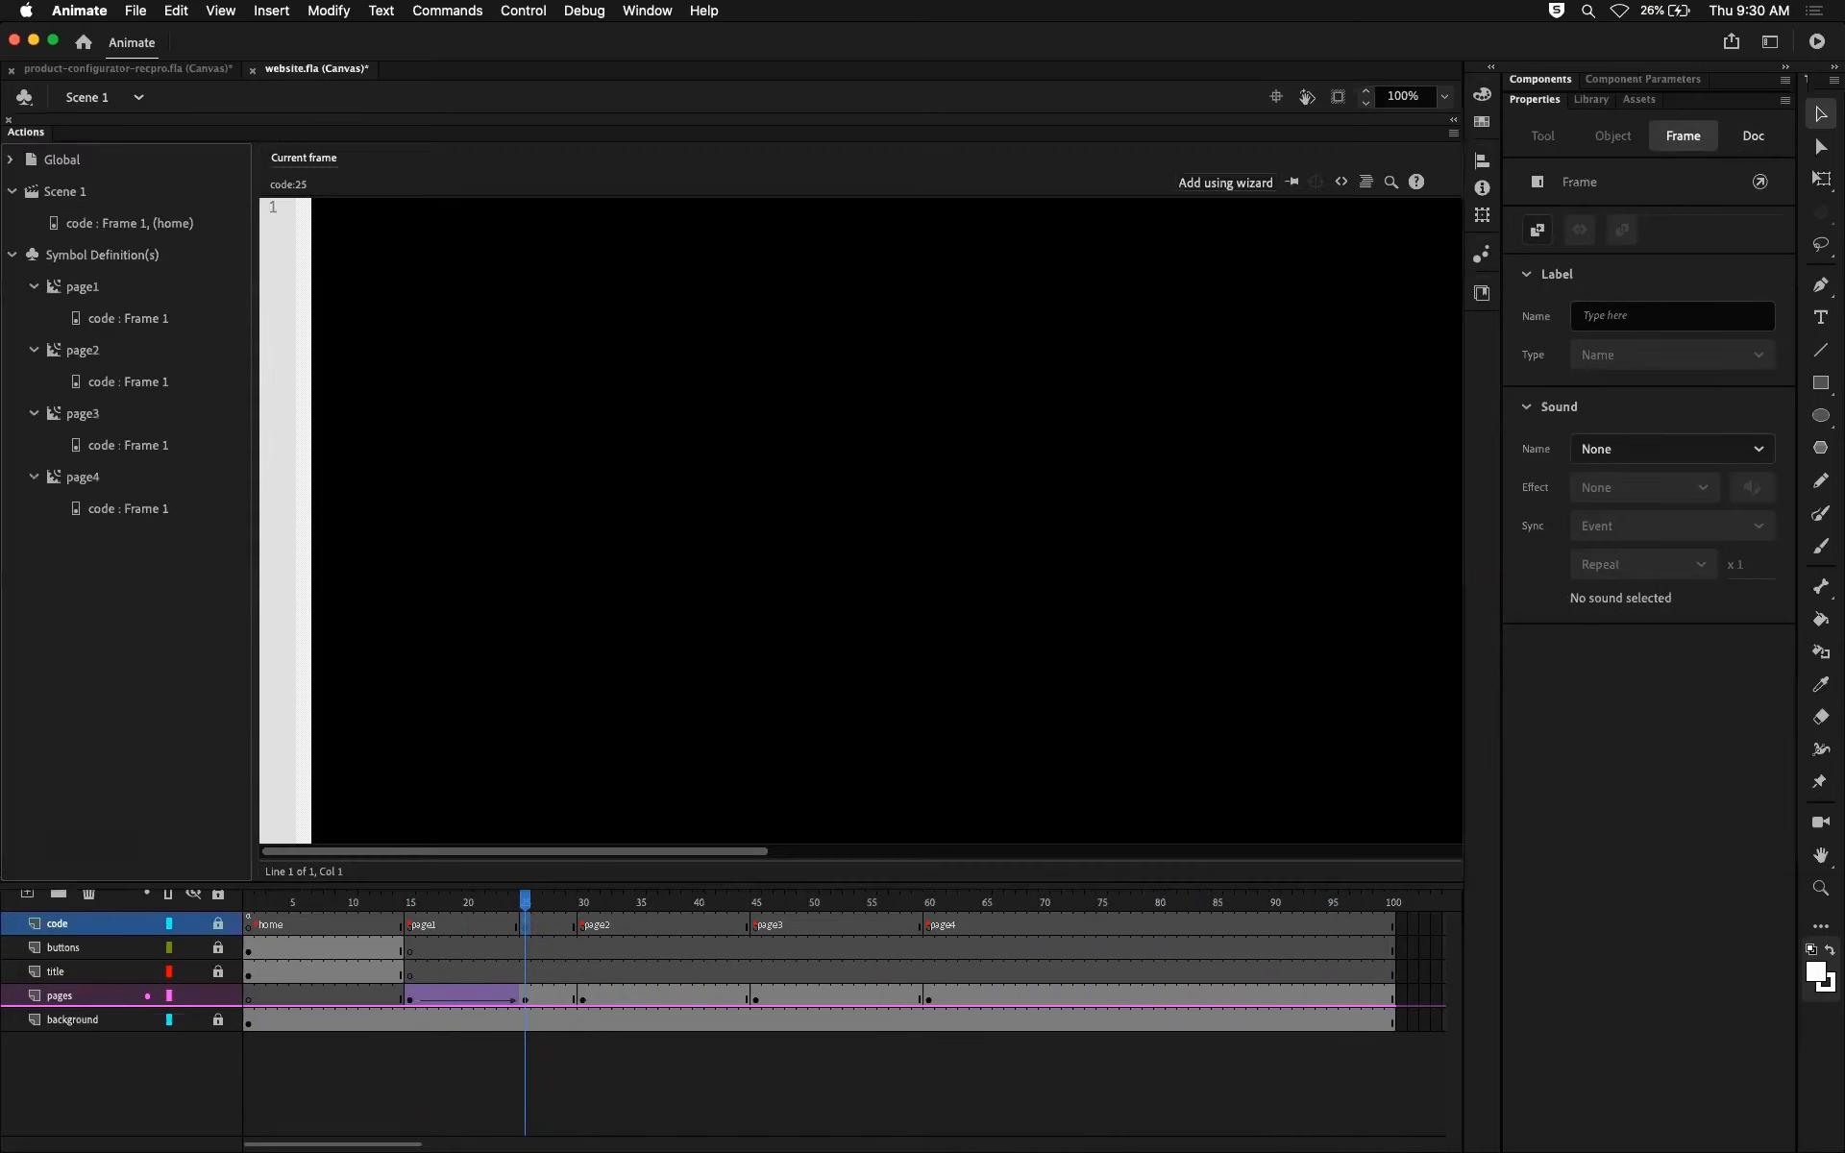
text(this.stop();)
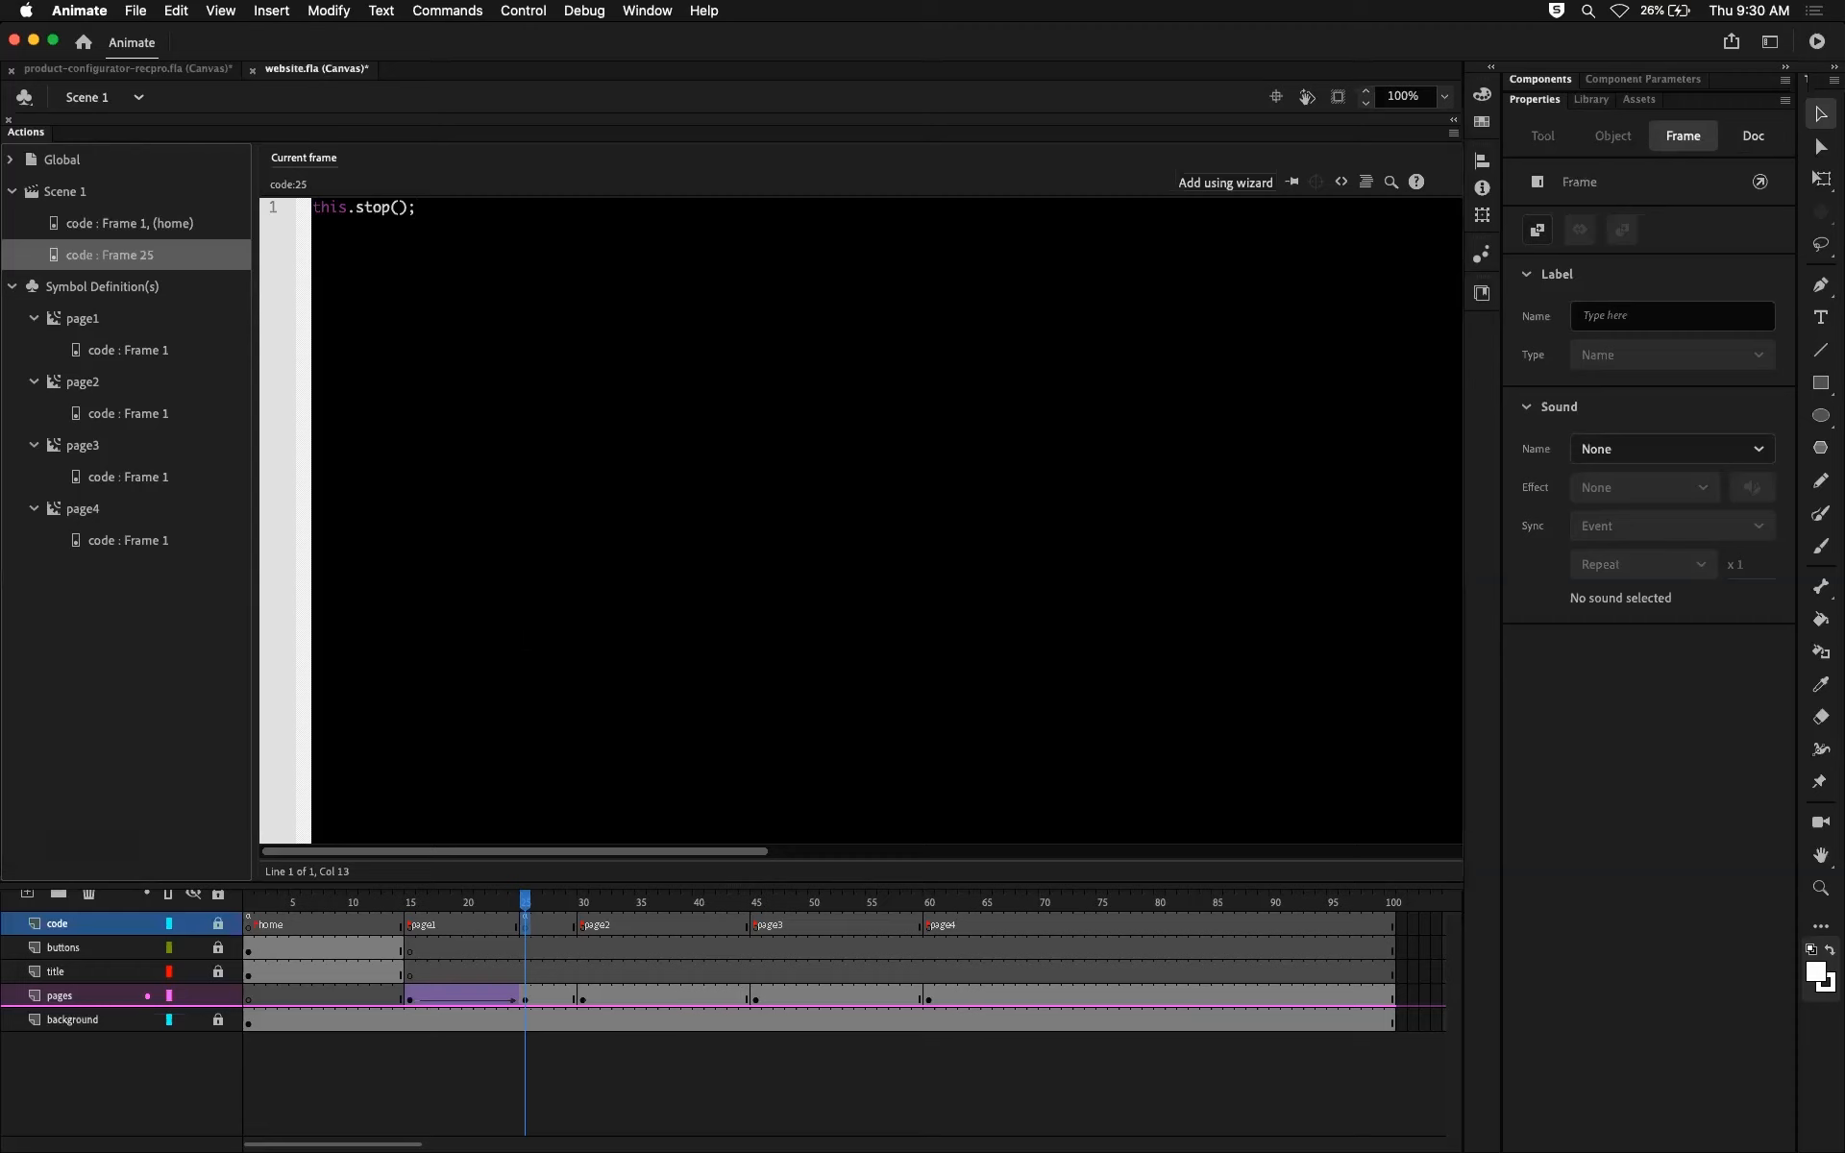
Step: Scrub the page1 fade up to frame 25 and review the stop script on the code layer there
drag(527, 901, 467, 913)
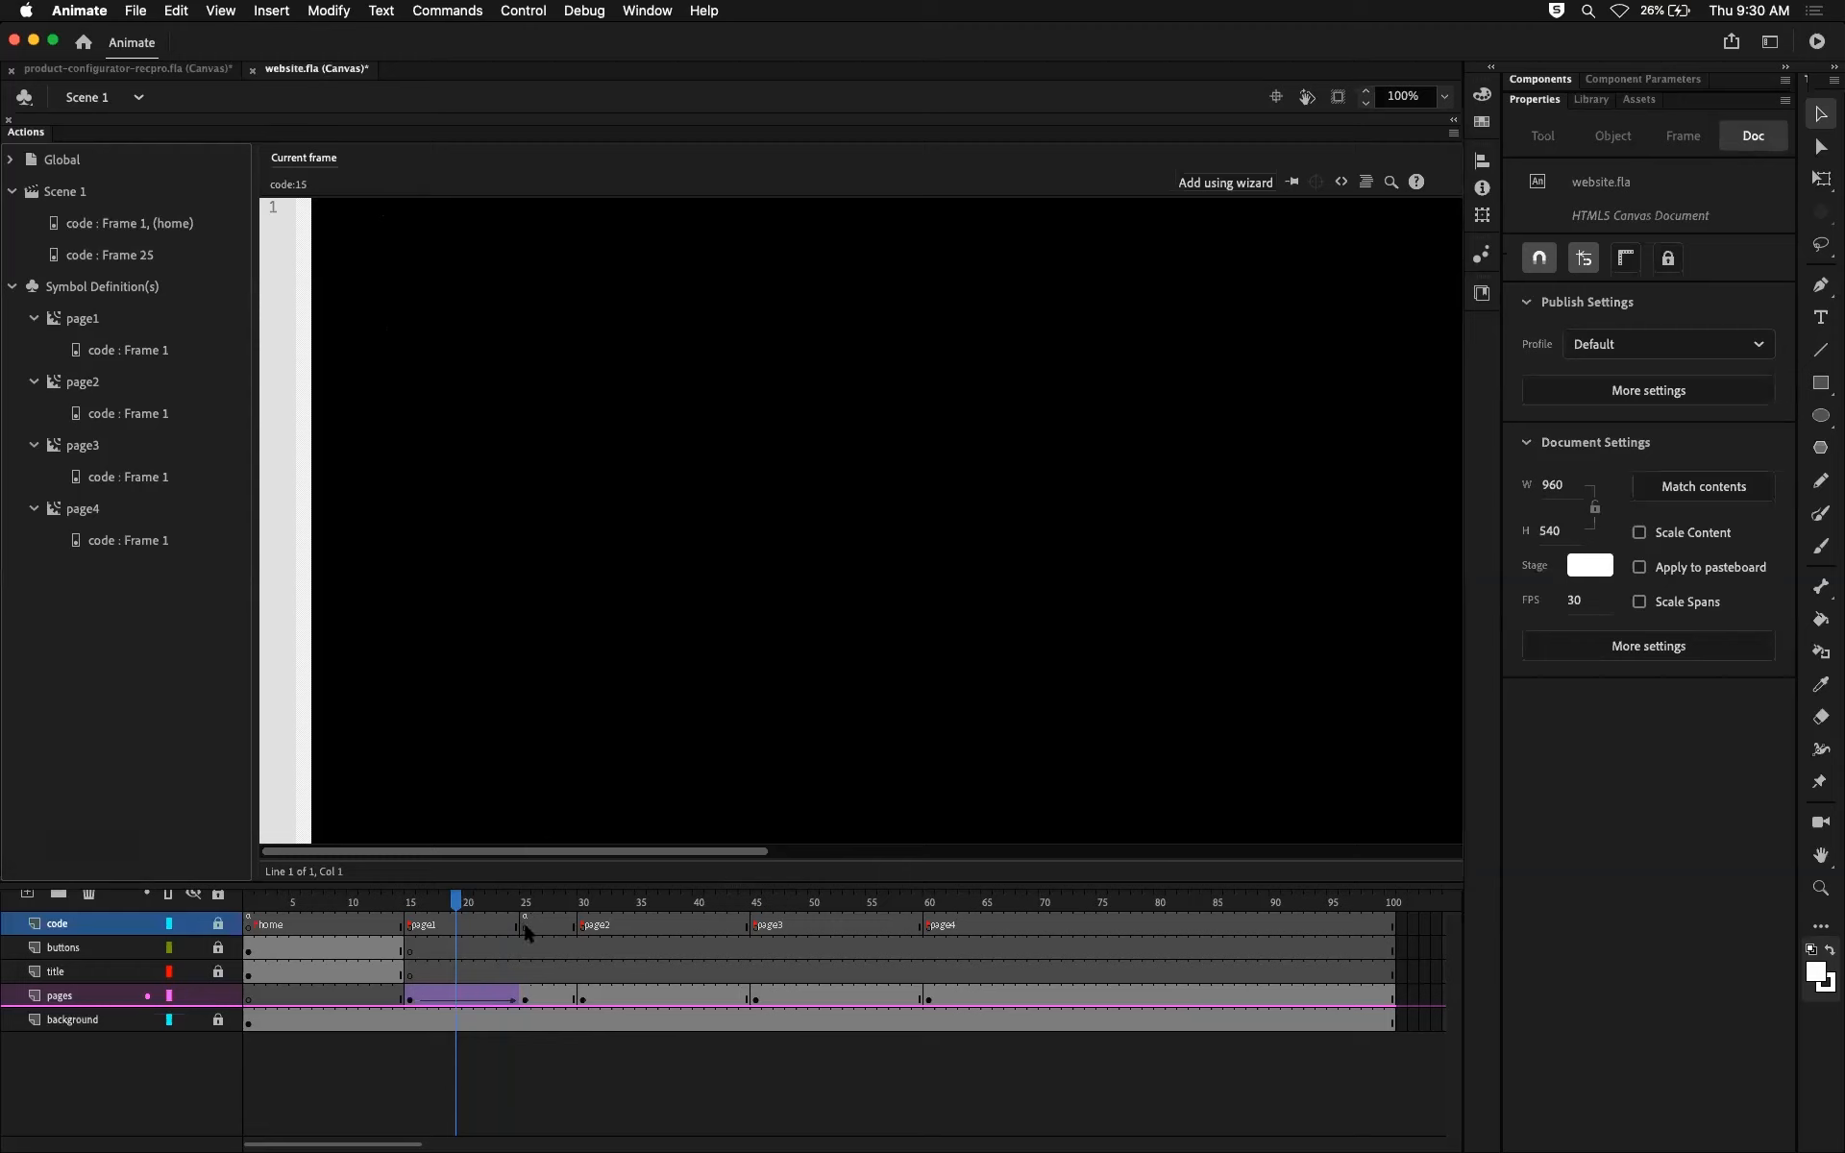
drag(465, 909, 524, 917)
click(524, 919)
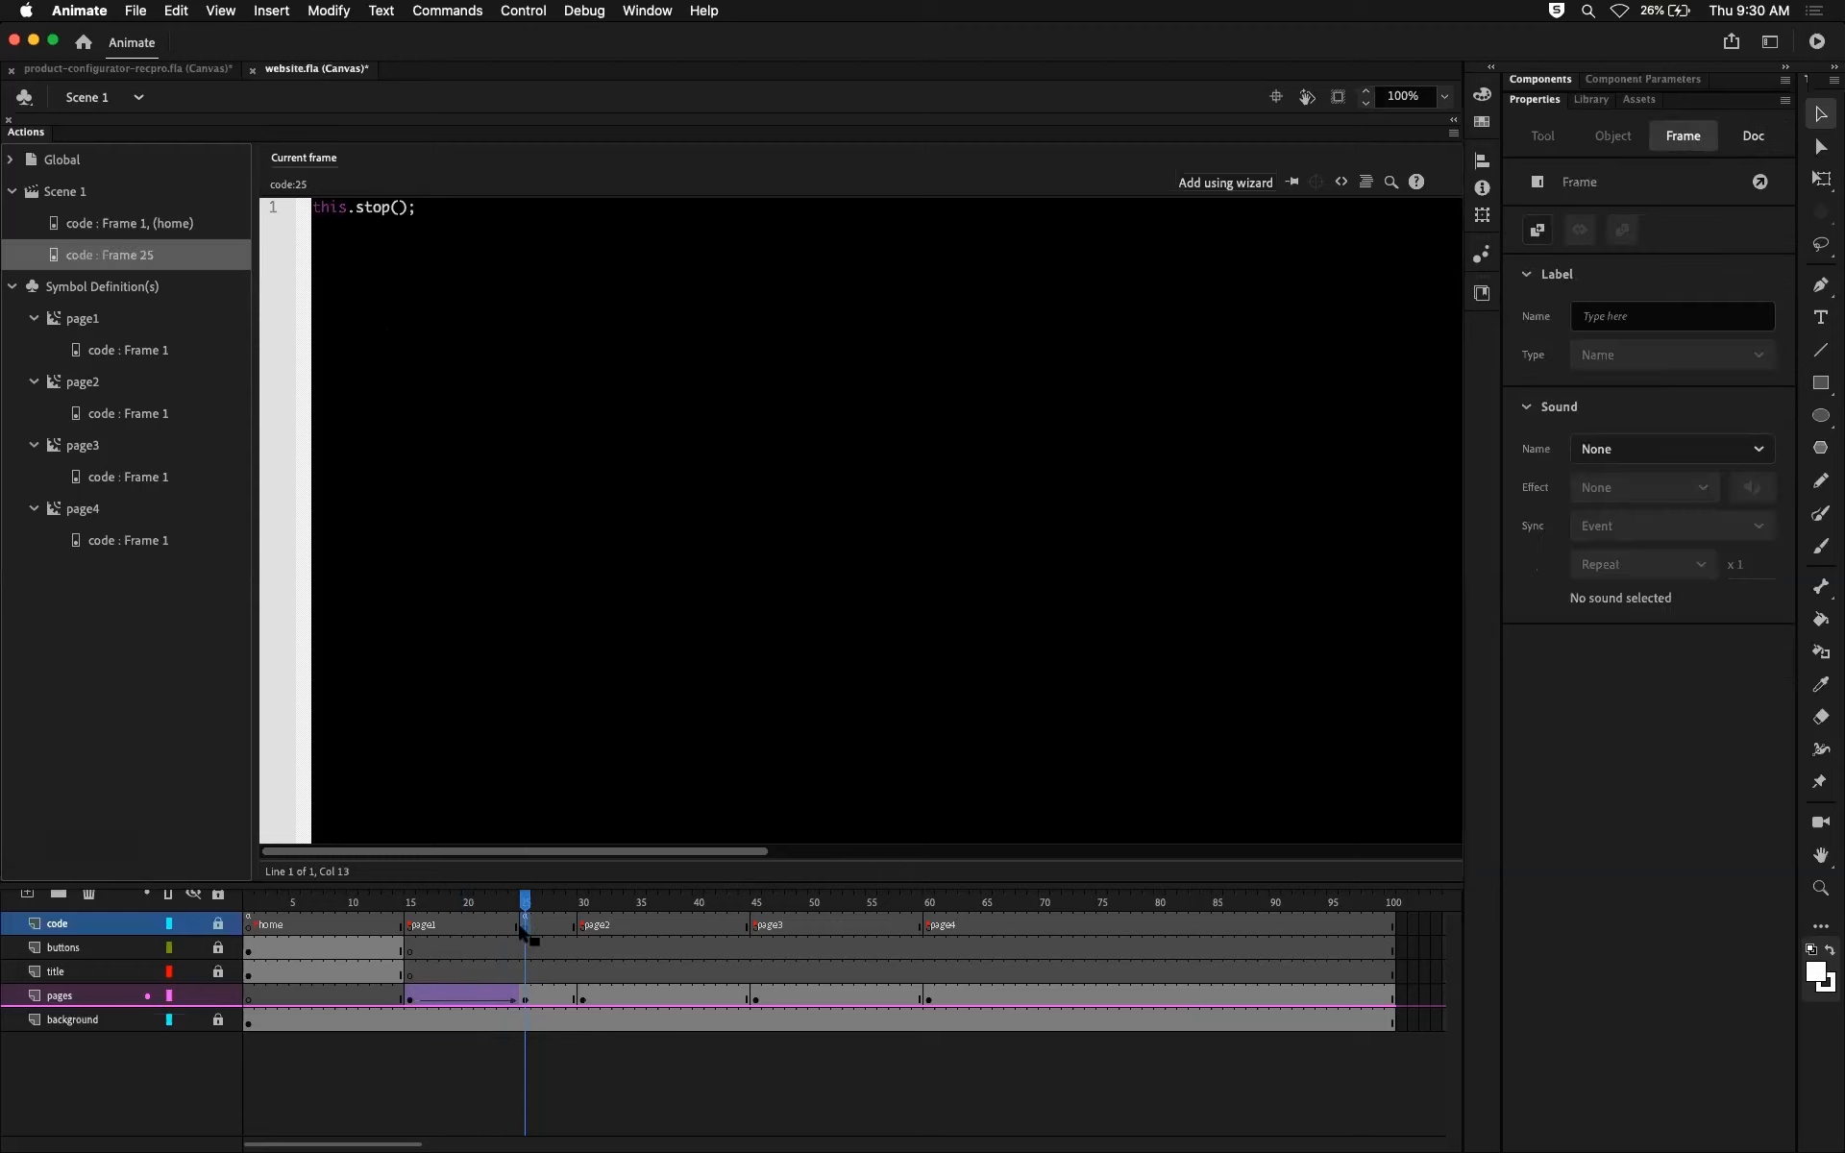
click(533, 928)
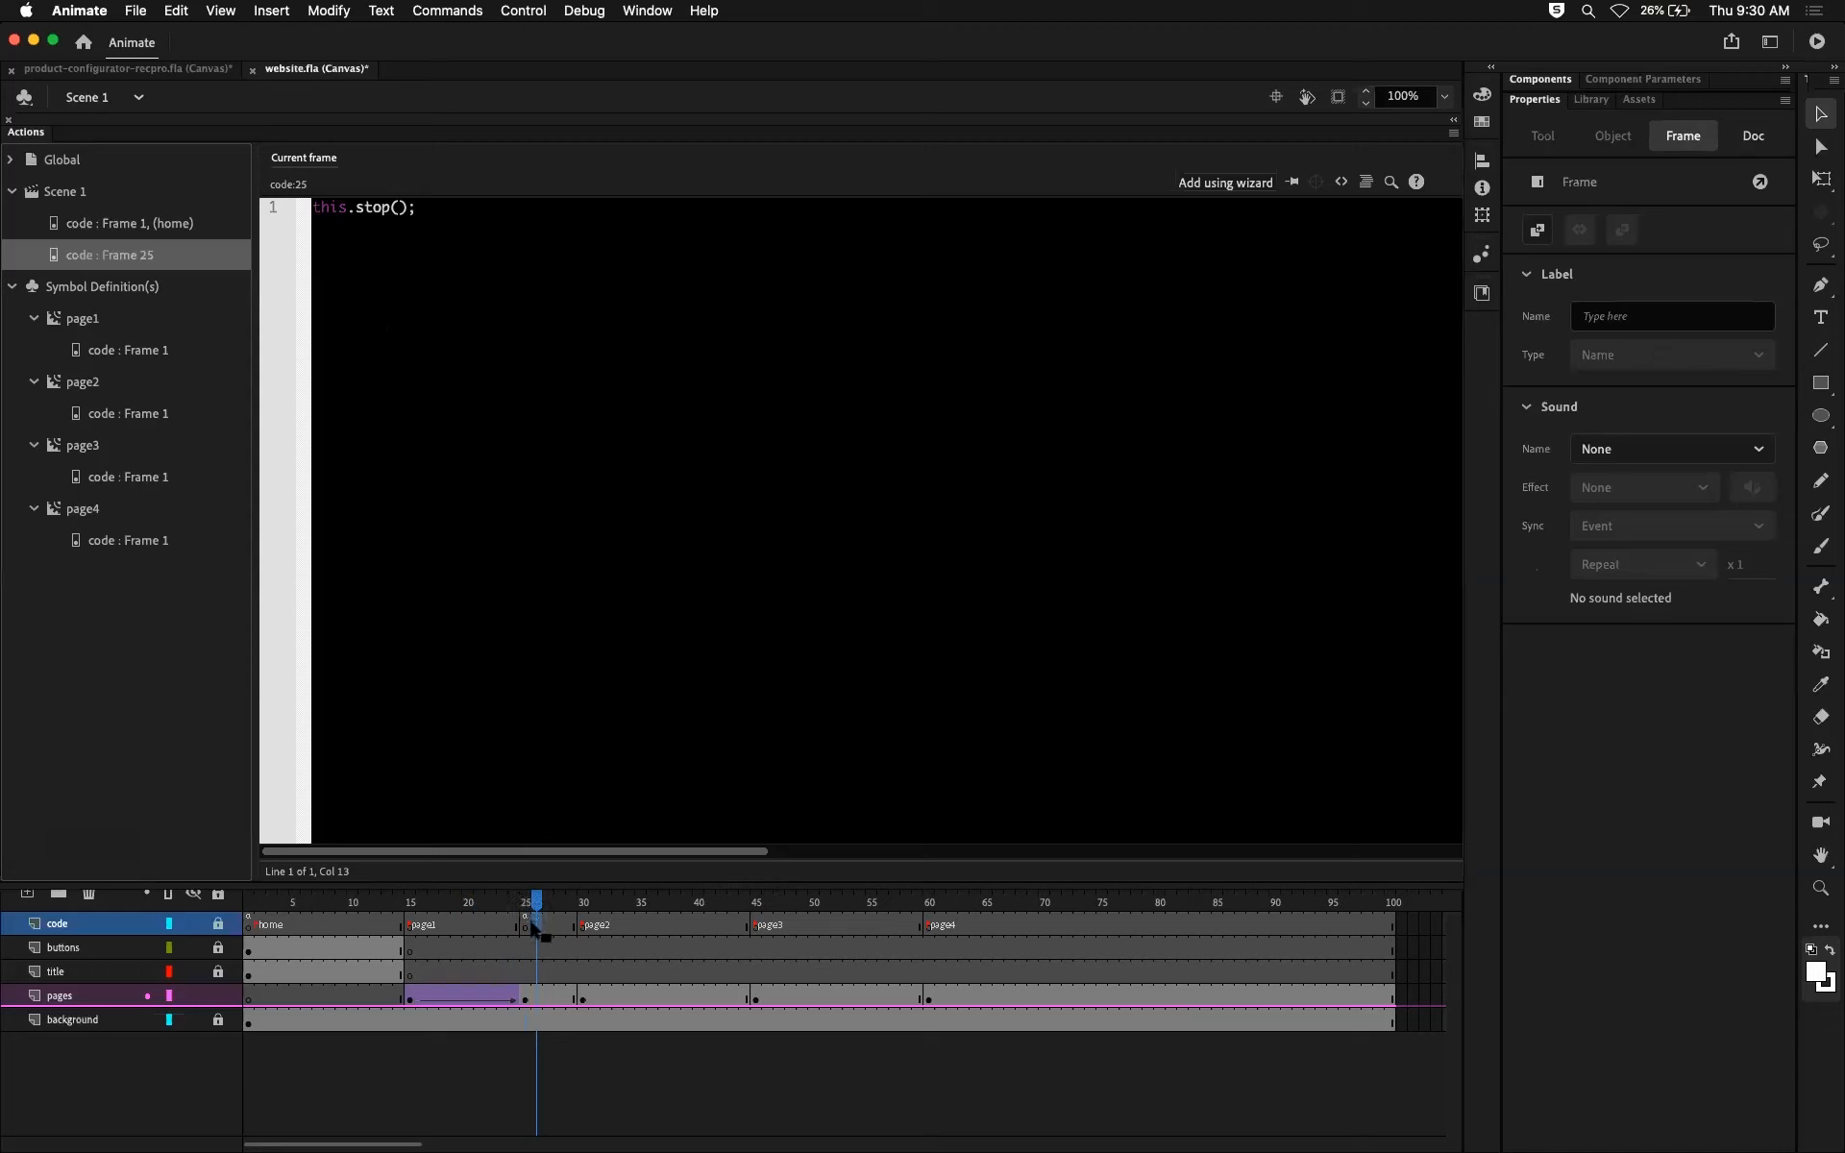
drag(534, 907, 492, 913)
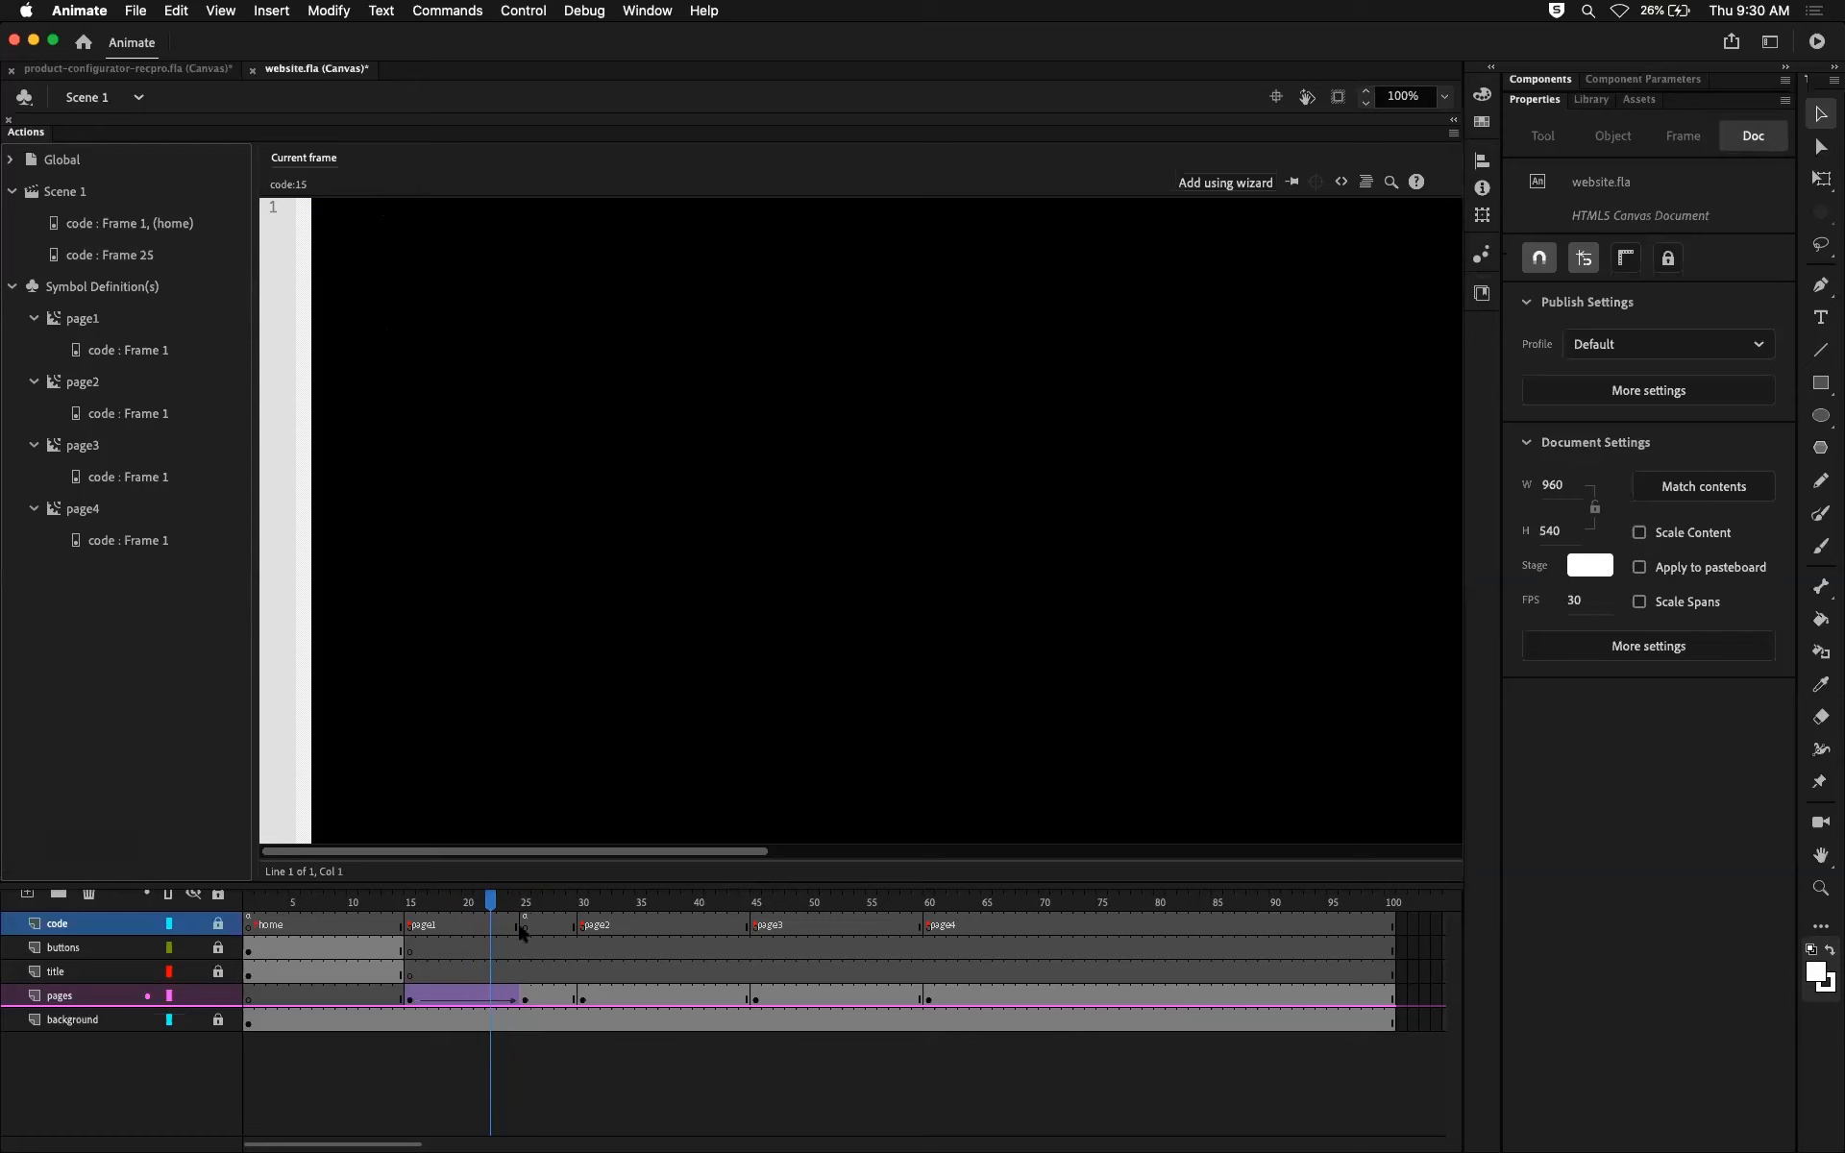
Step: Test the movie in the browser again and close the three surplus website preview tabs
key(super+Return)
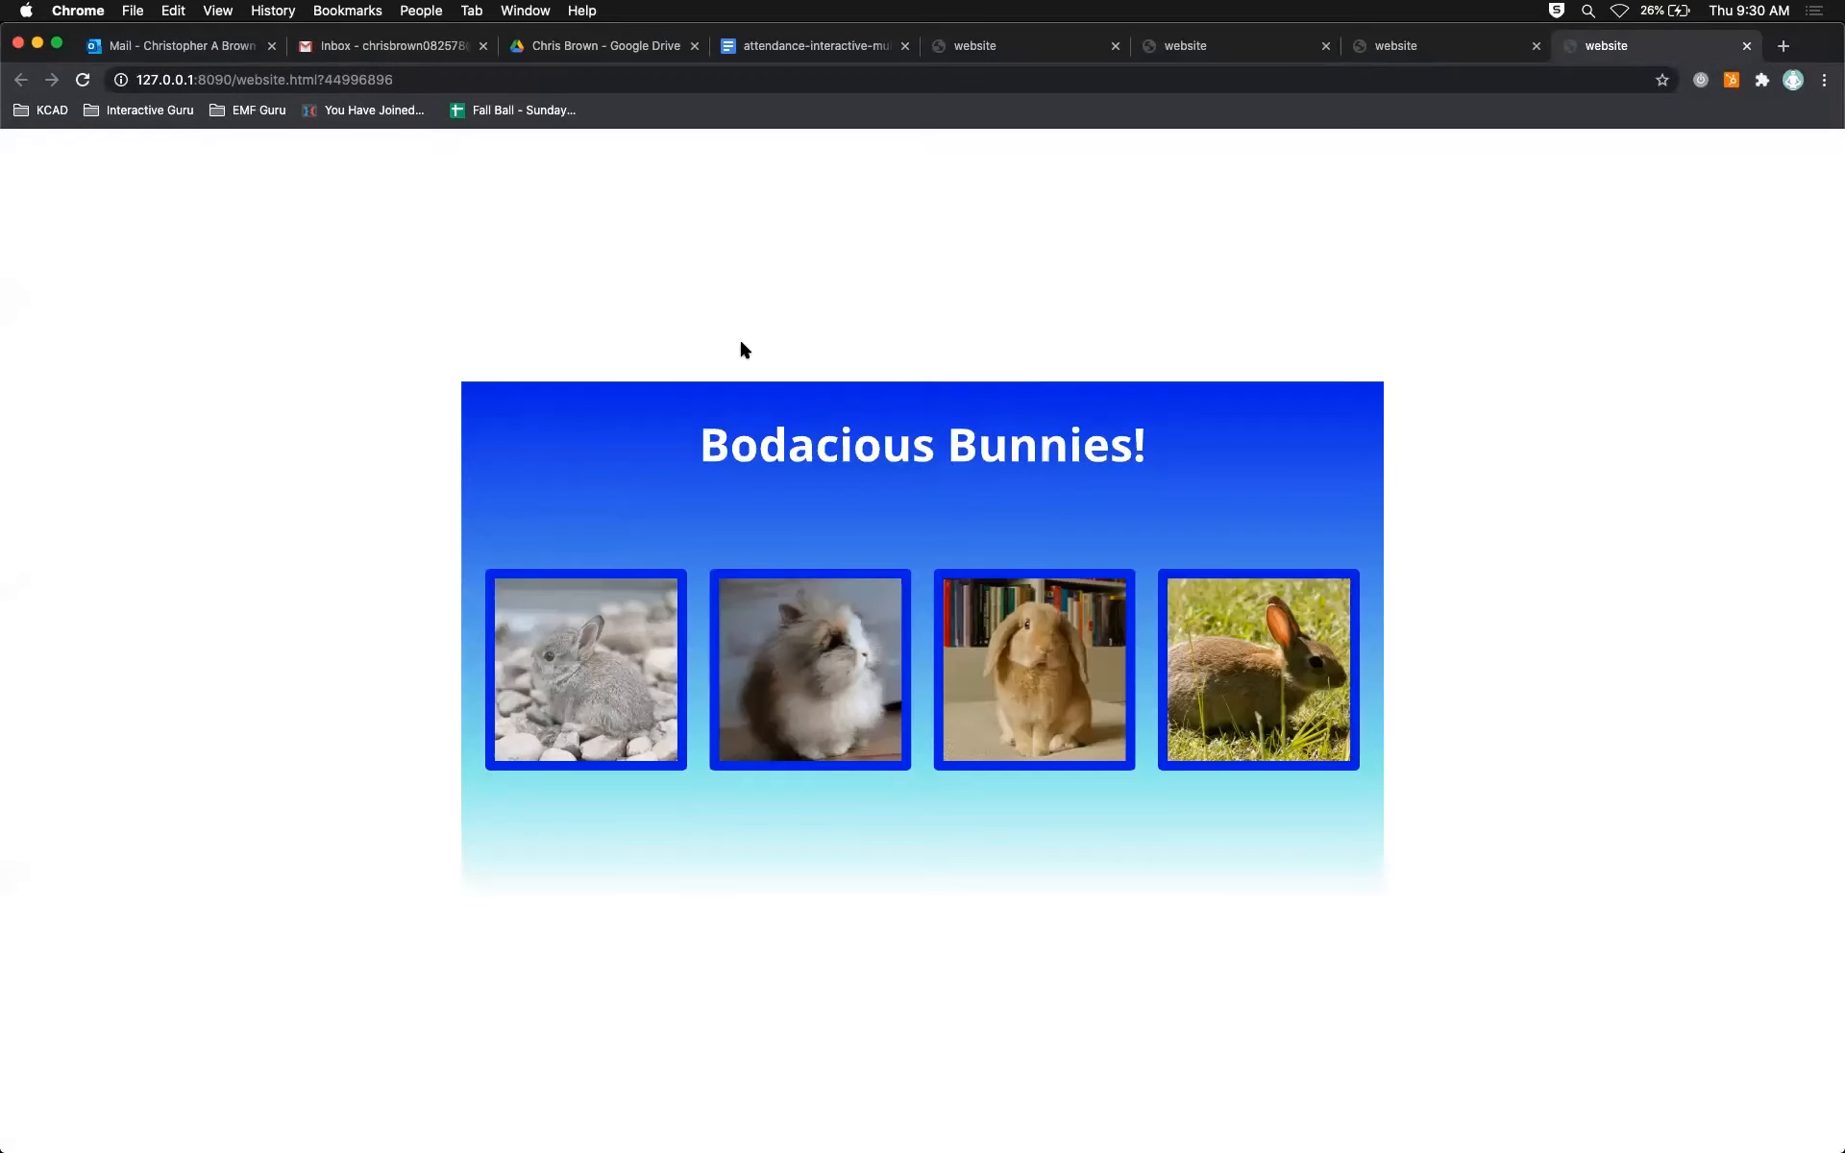
click(1536, 47)
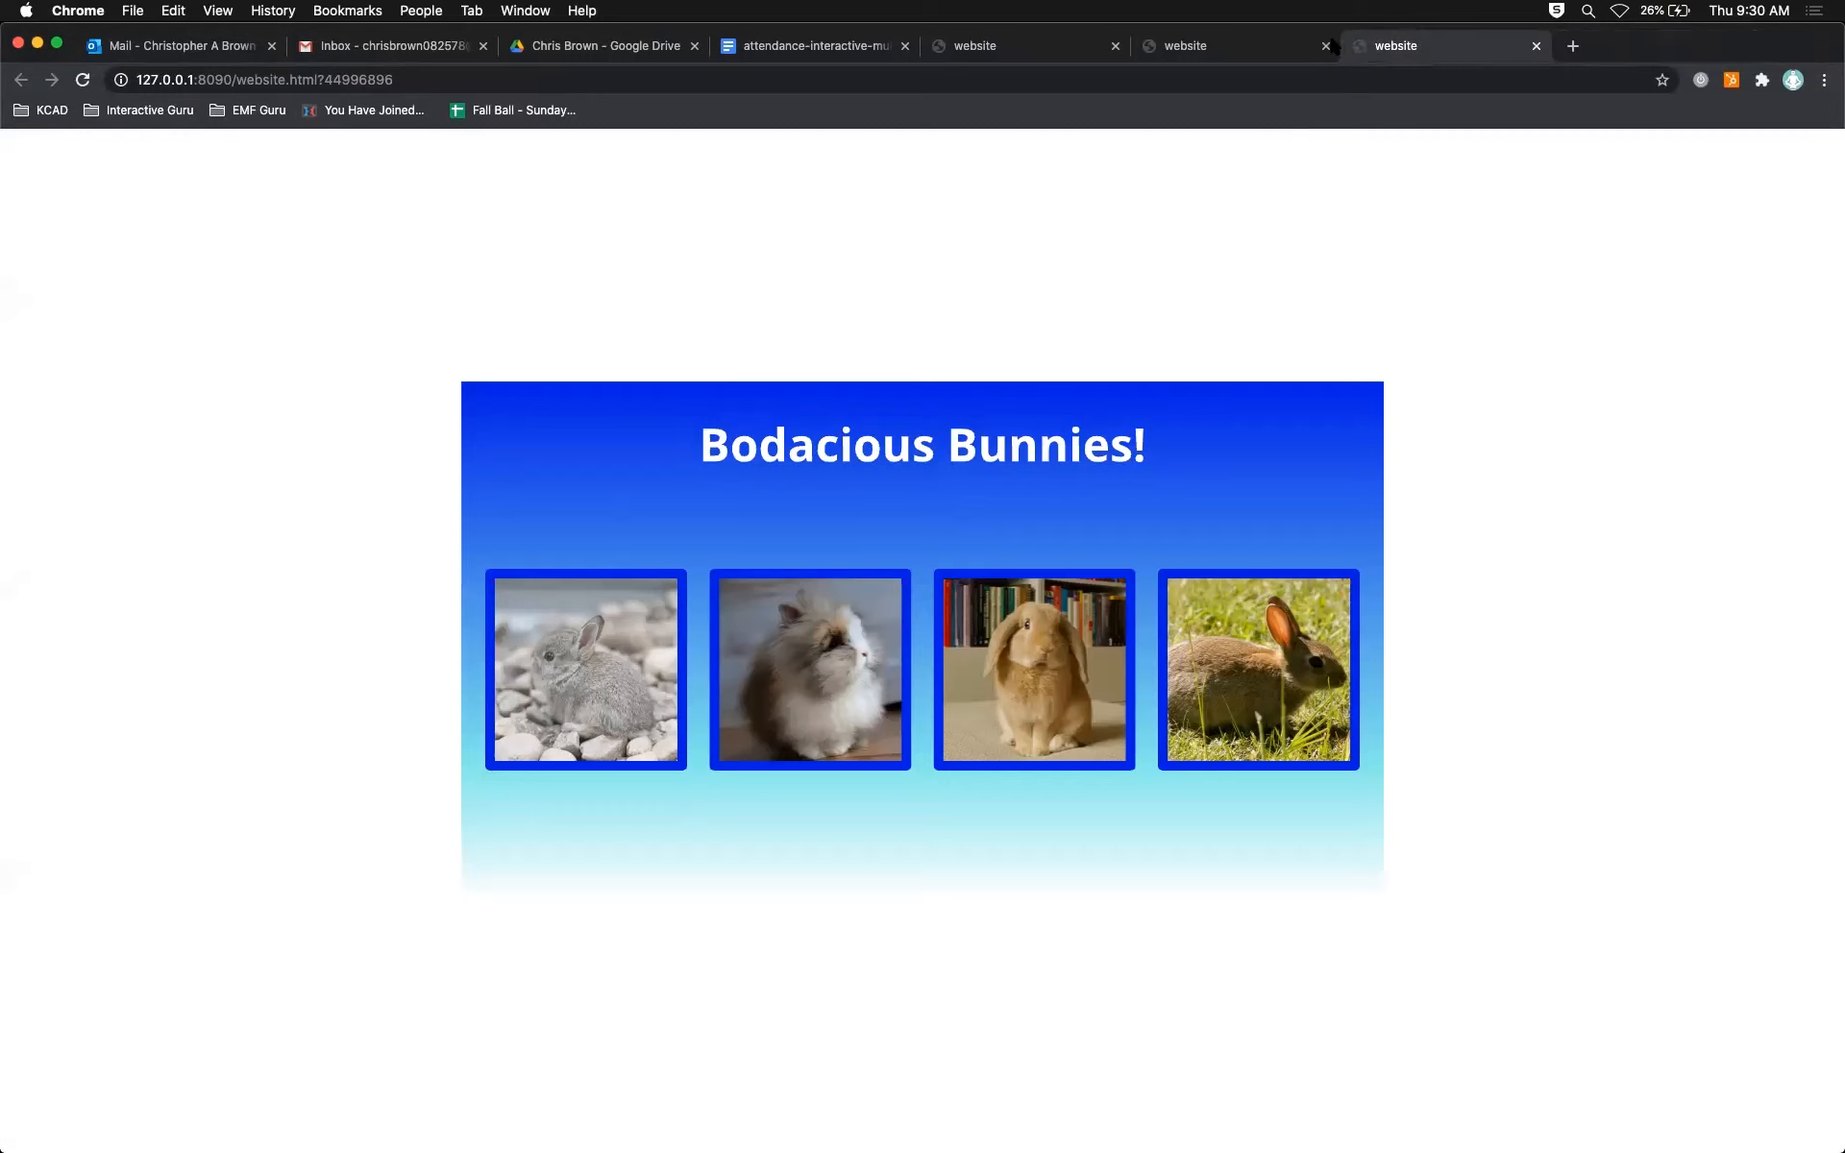
click(1326, 46)
click(1114, 46)
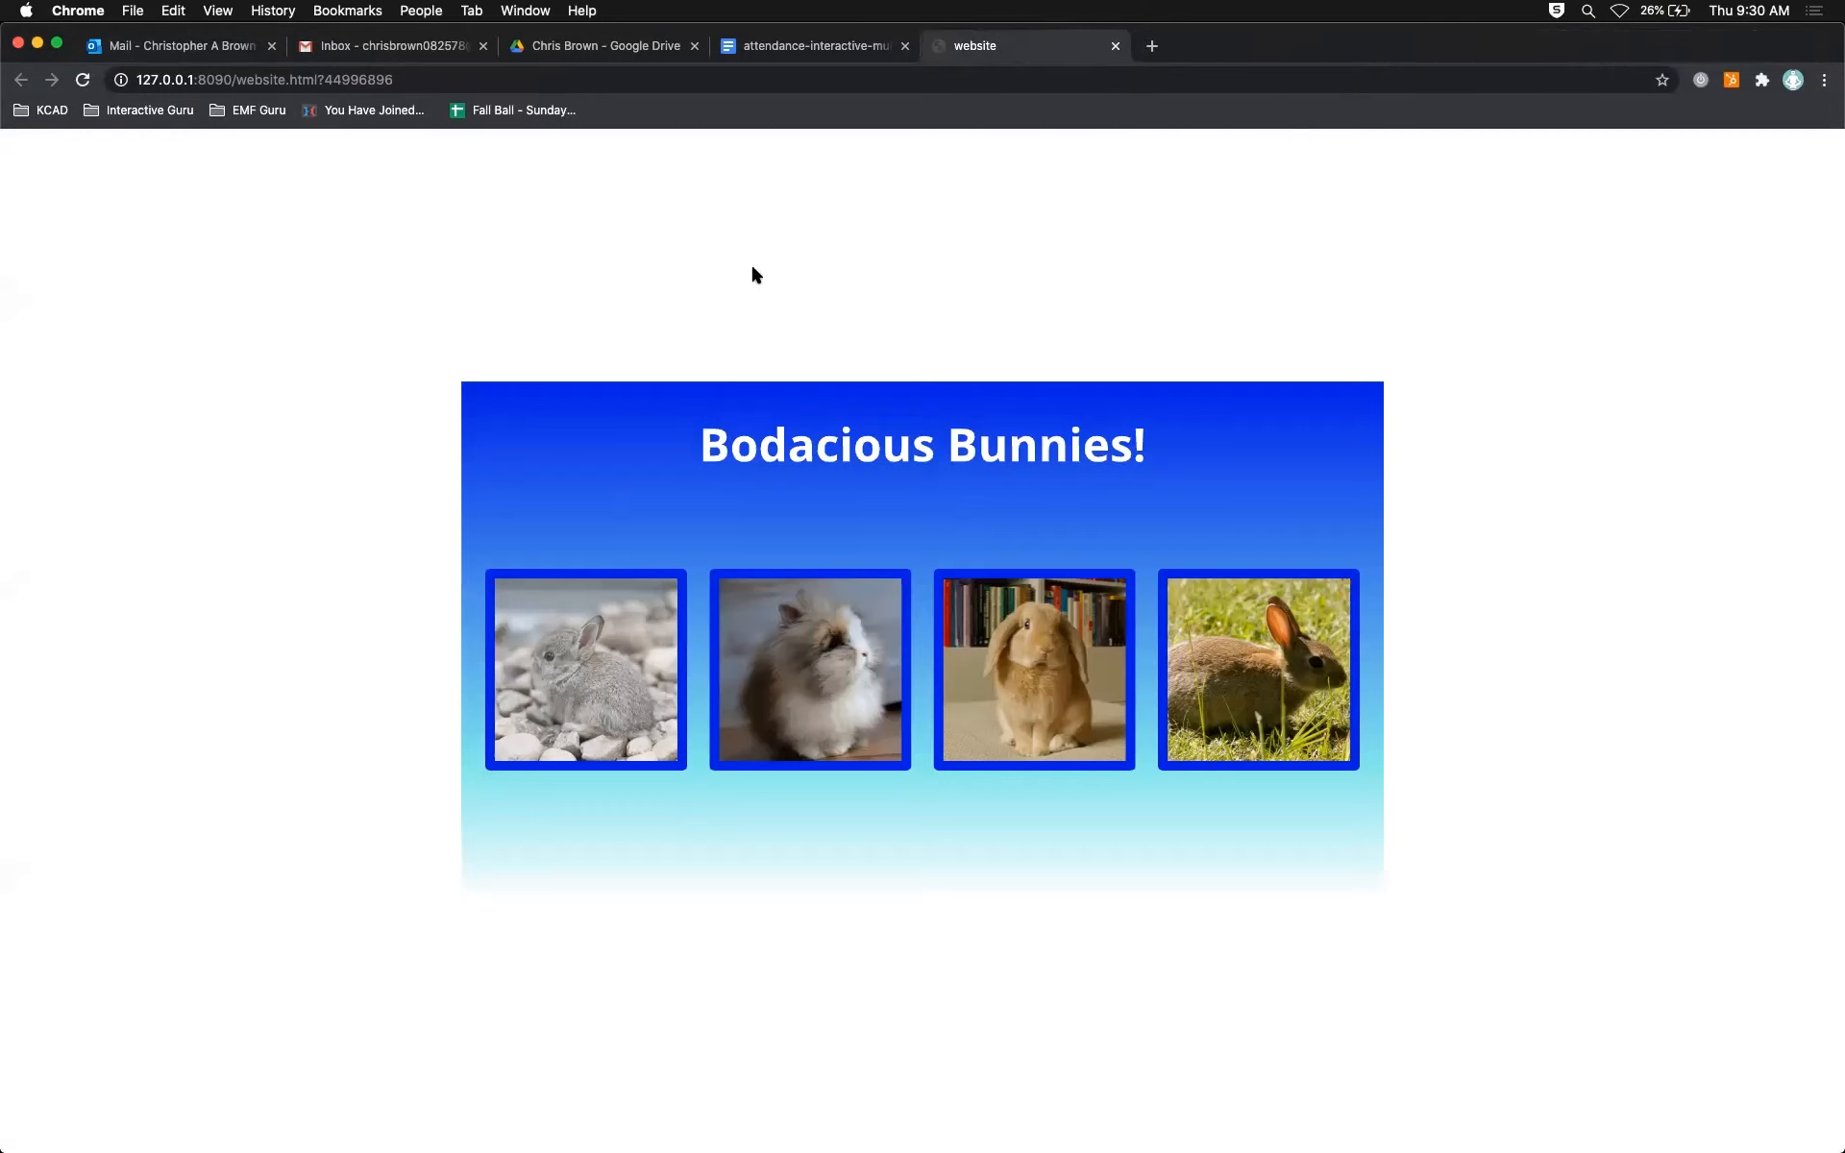
Step: Repeatedly open the first bunny's page and go back to home to check the page1 fade-in
click(576, 643)
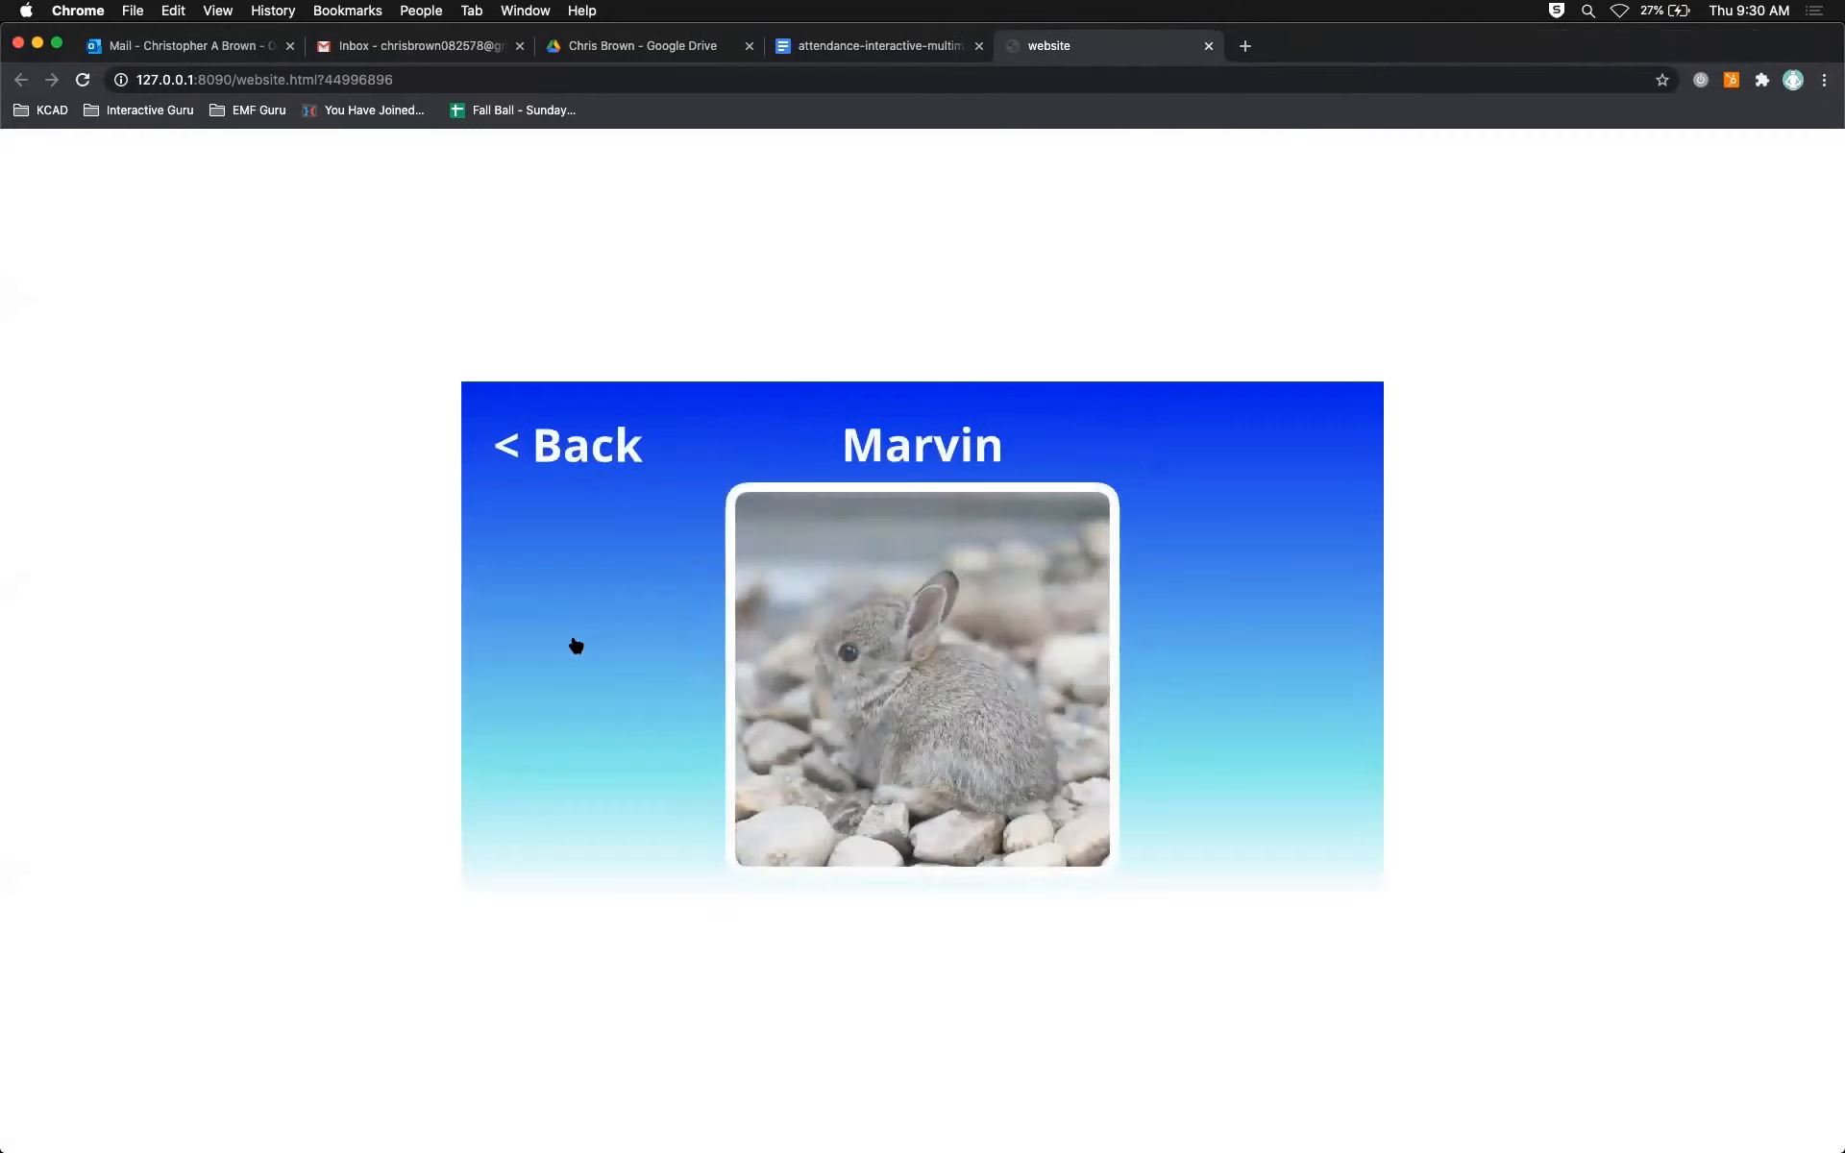
click(597, 454)
click(617, 666)
click(618, 452)
click(587, 687)
click(570, 448)
click(609, 699)
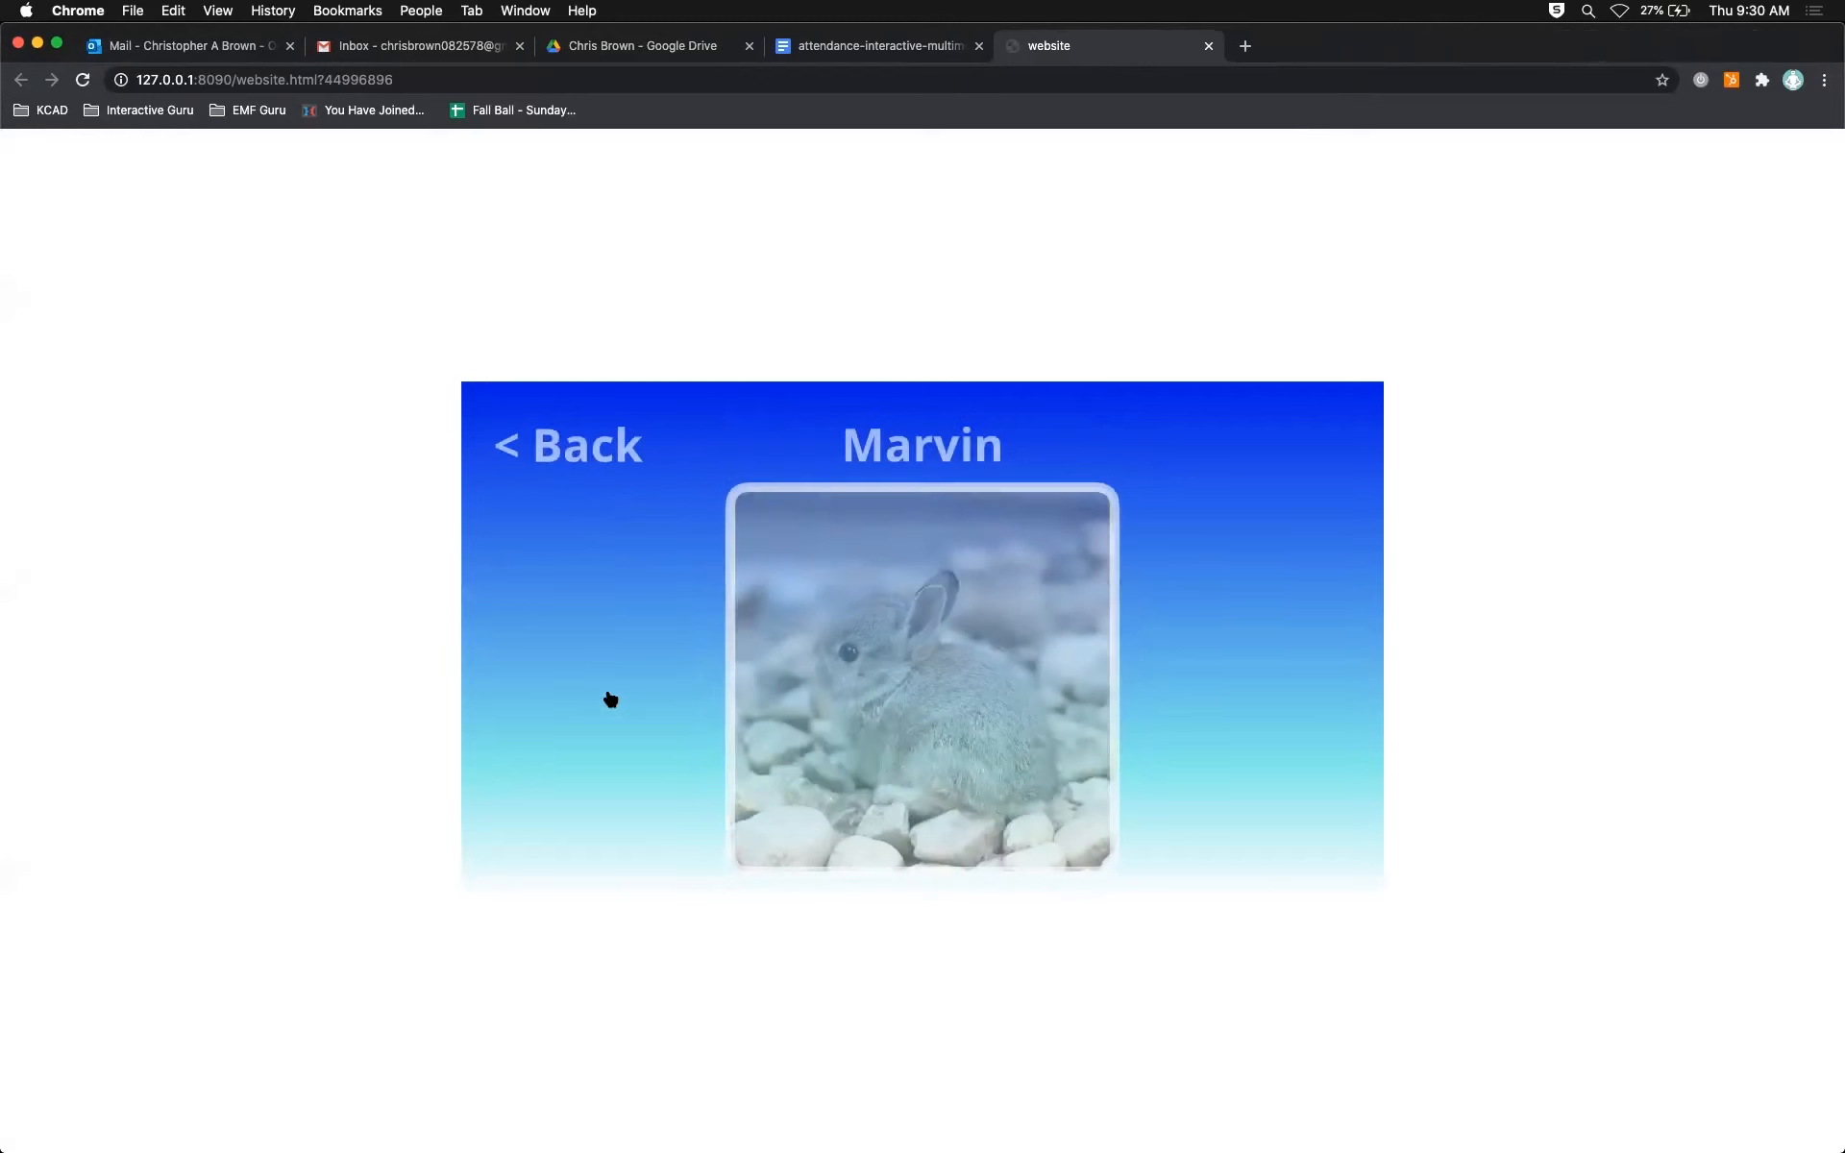
click(609, 461)
click(605, 692)
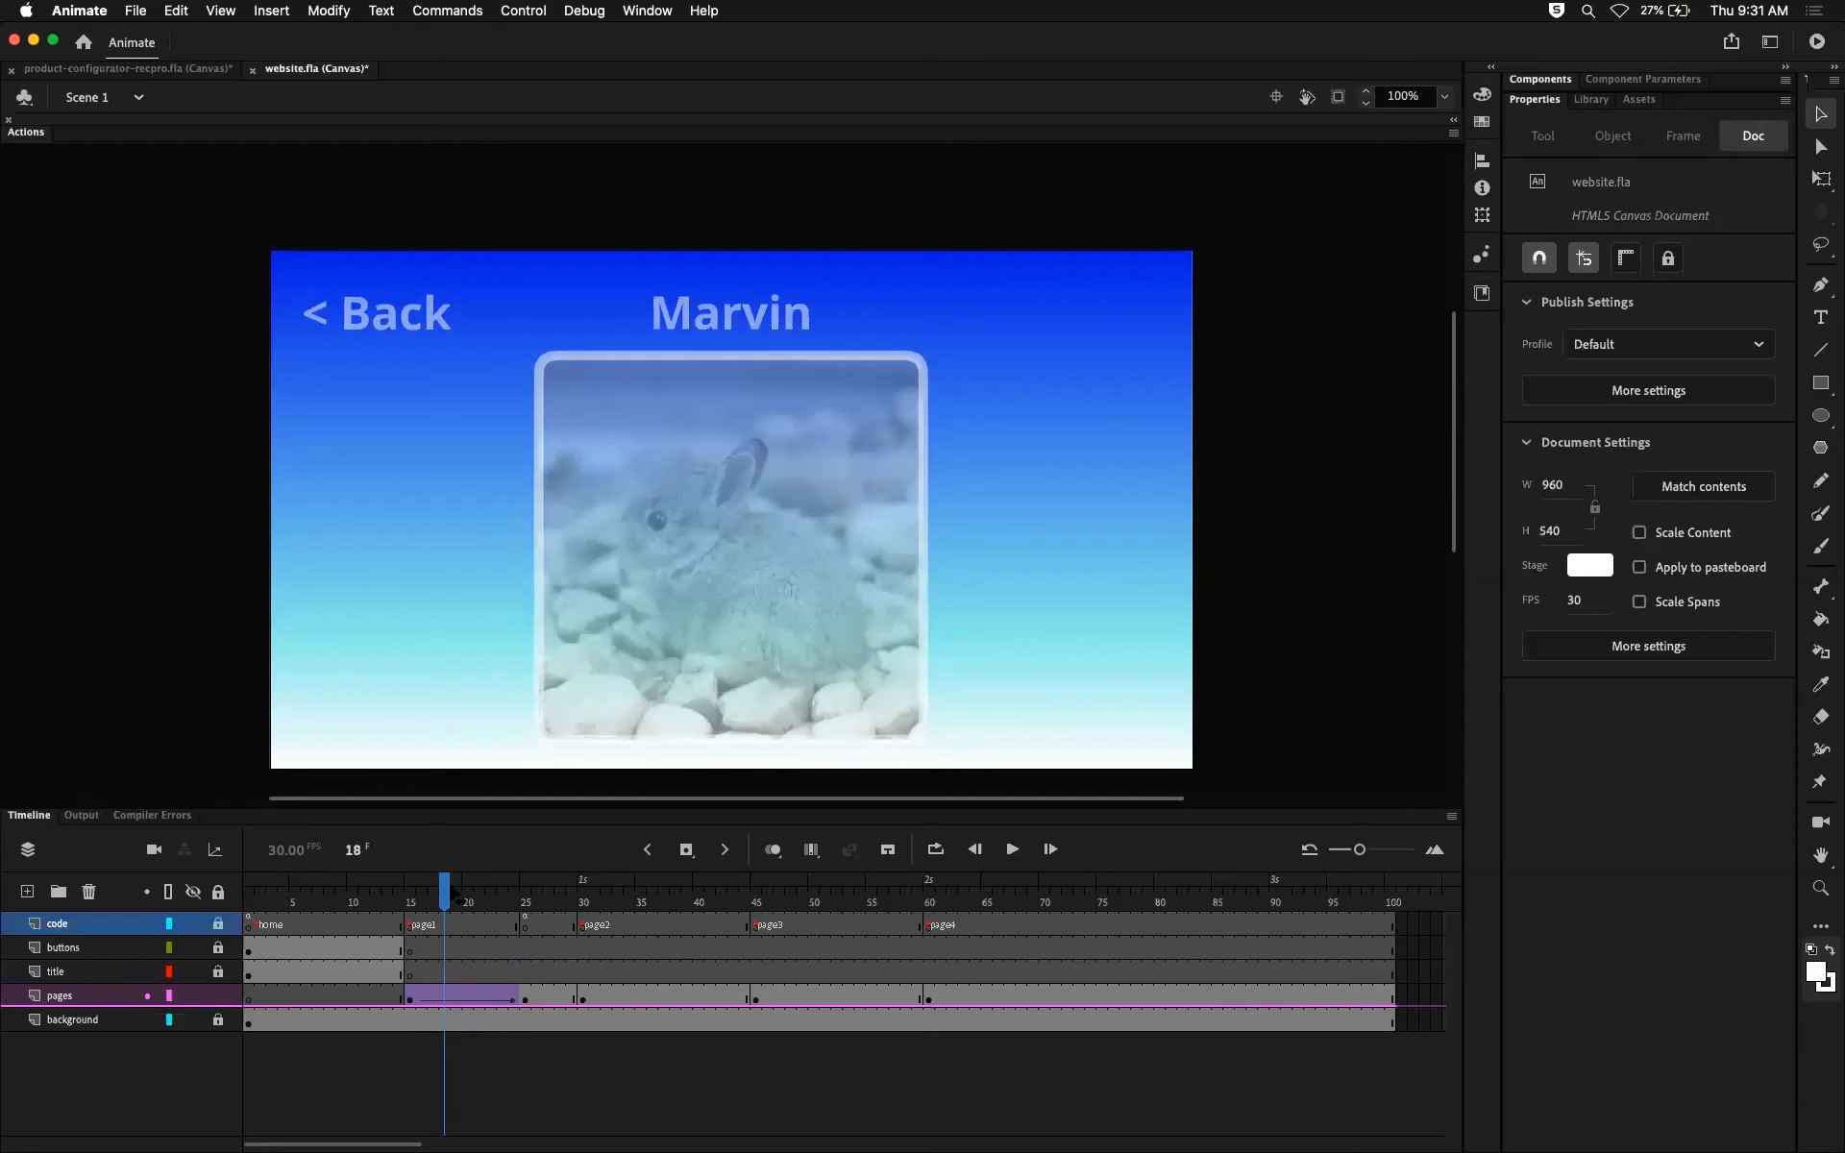
Step: Back in Animate, review frame 25 on the code layer and the matching frames 40, 55 and 70 of page2, page3 and page4
drag(453, 894, 514, 900)
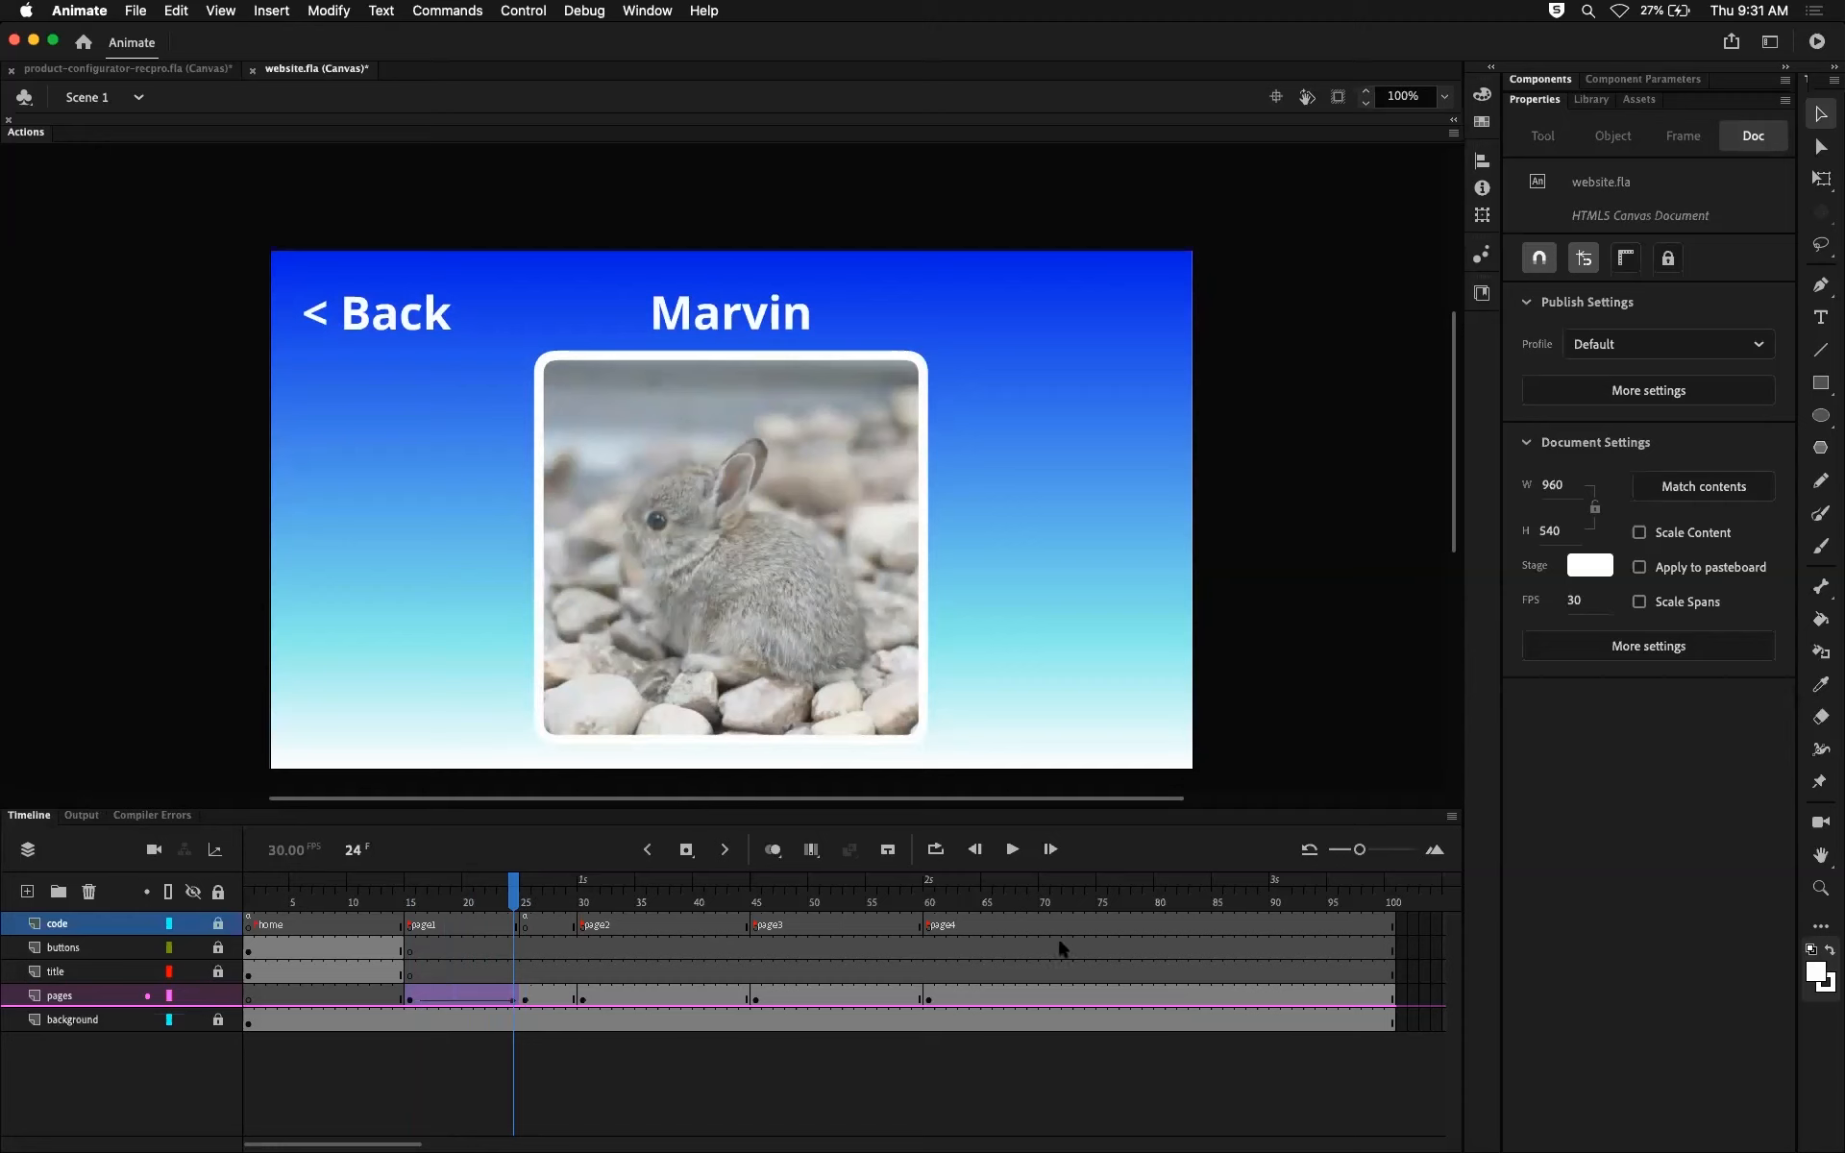
click(525, 900)
click(526, 928)
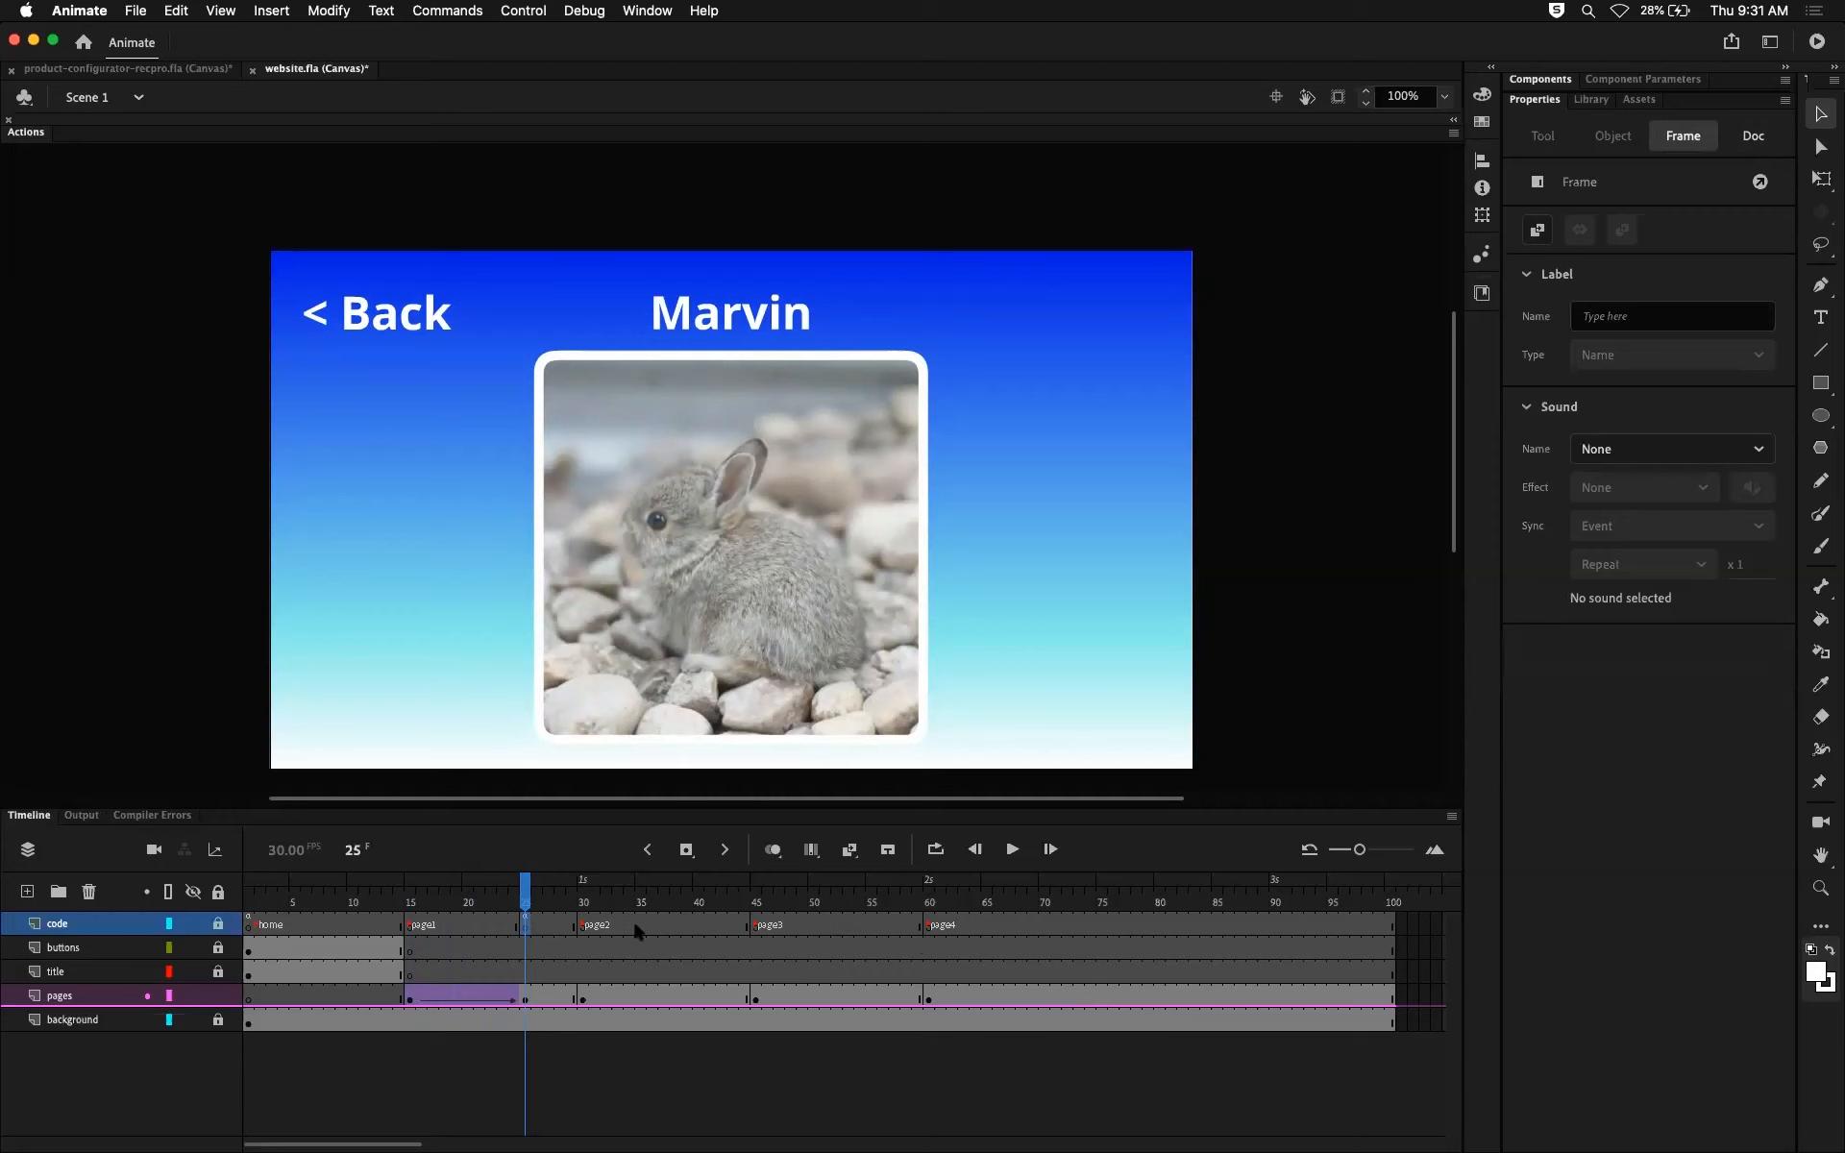
click(699, 924)
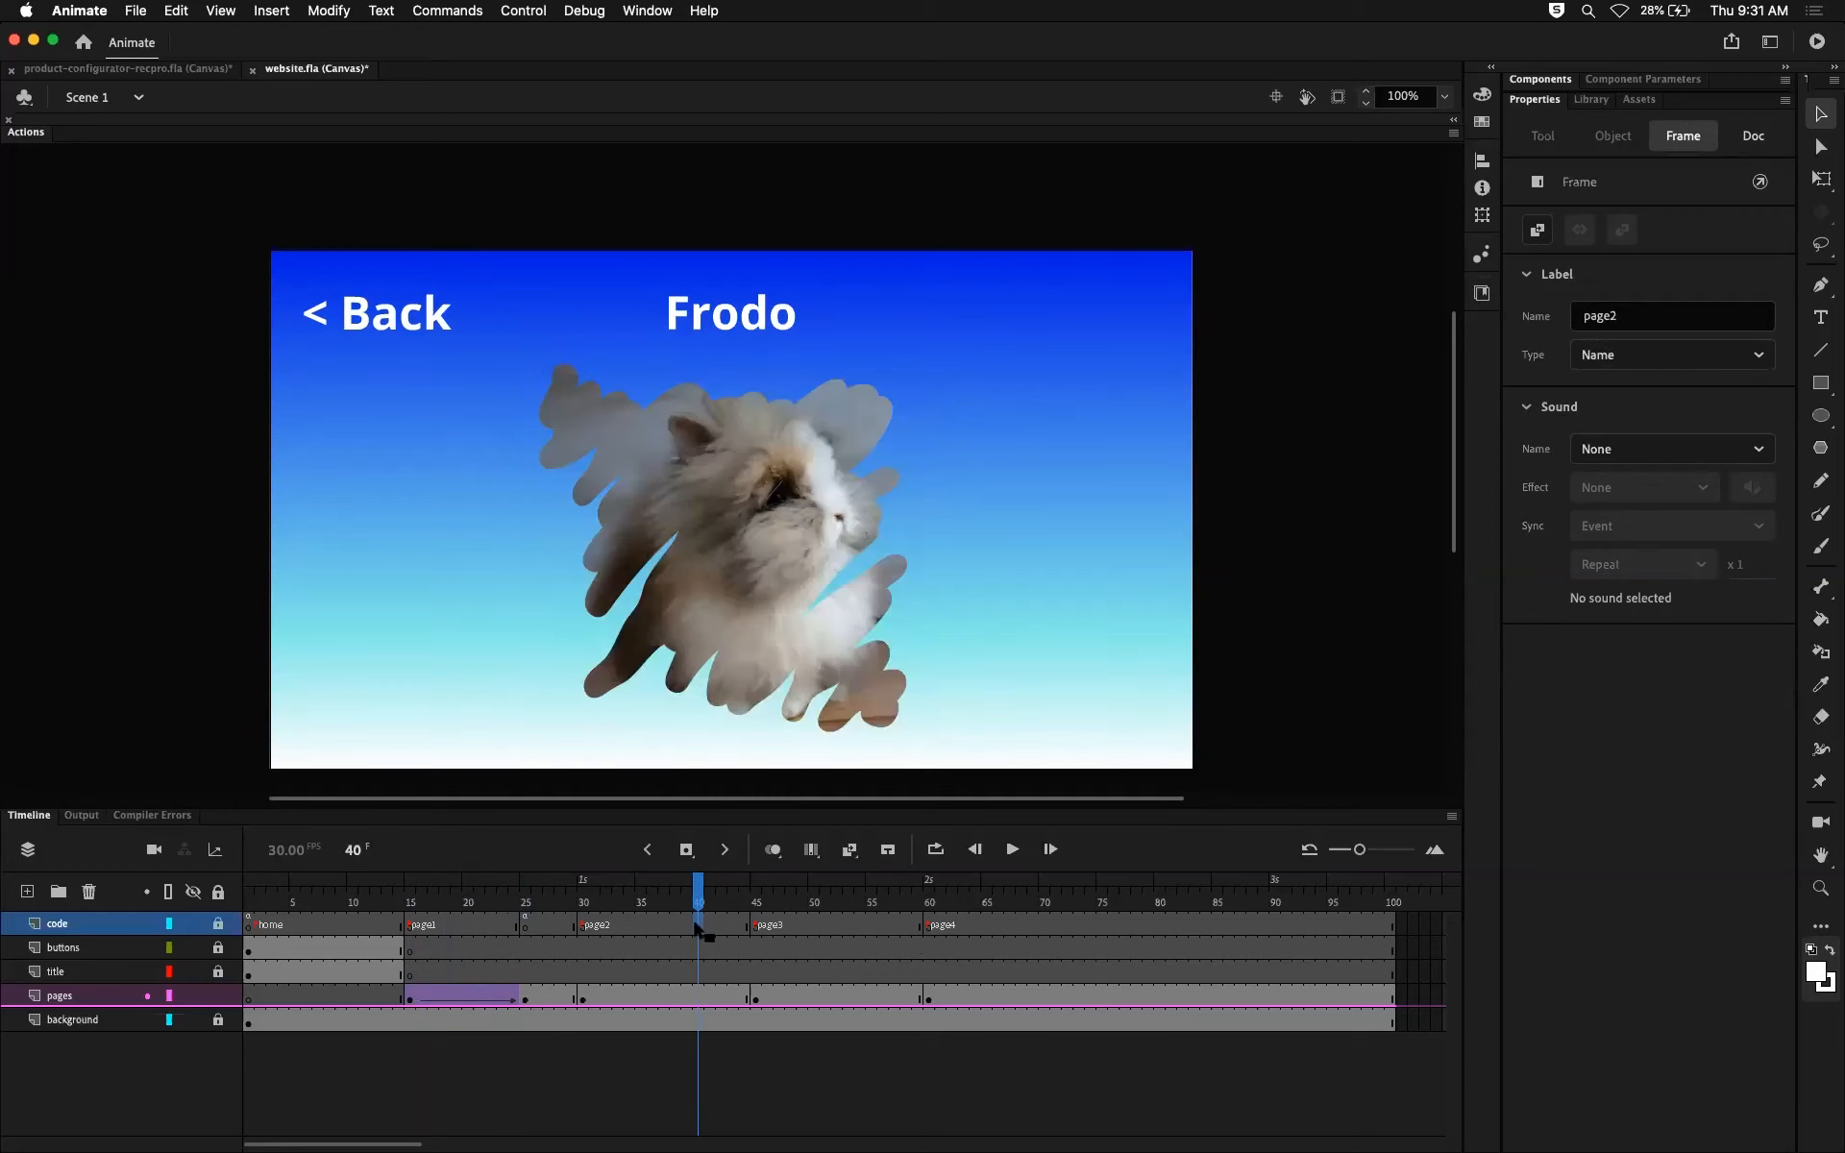
click(879, 919)
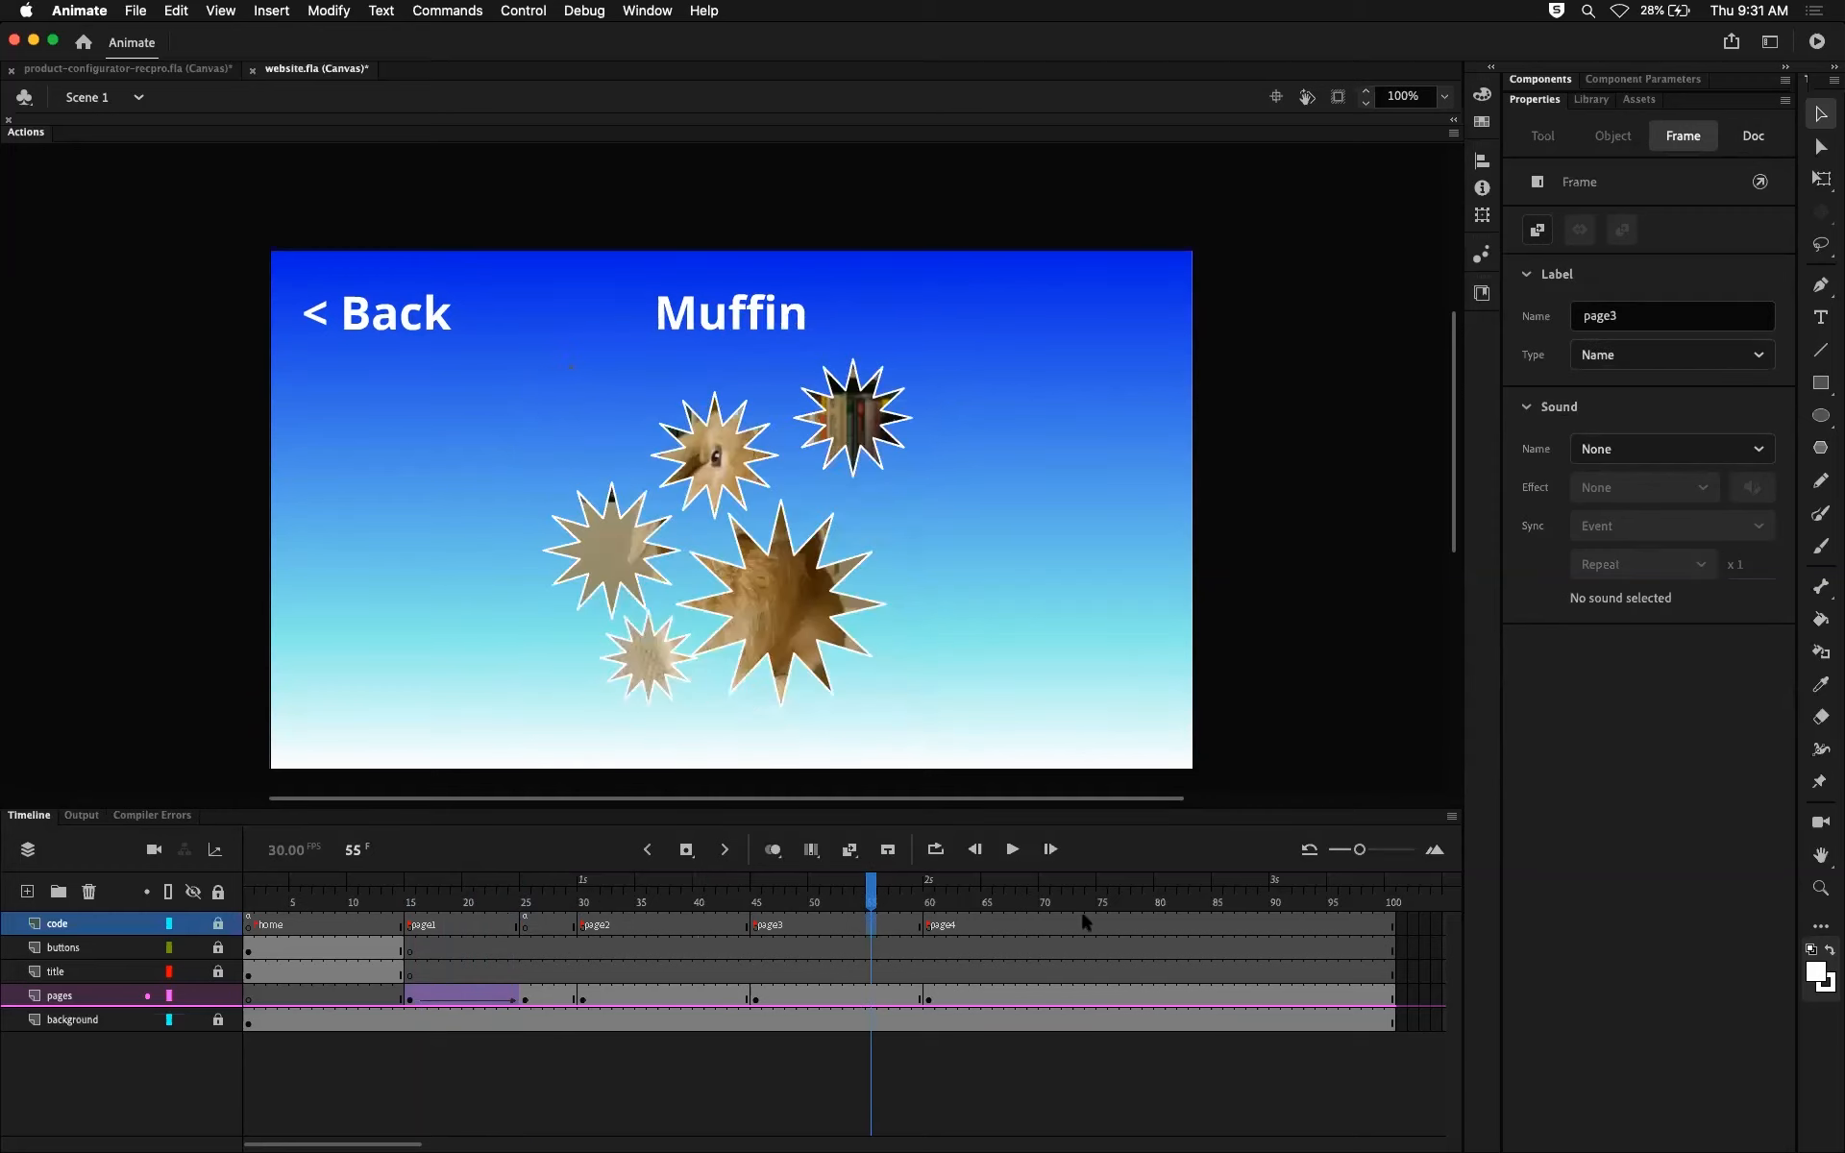
click(1041, 917)
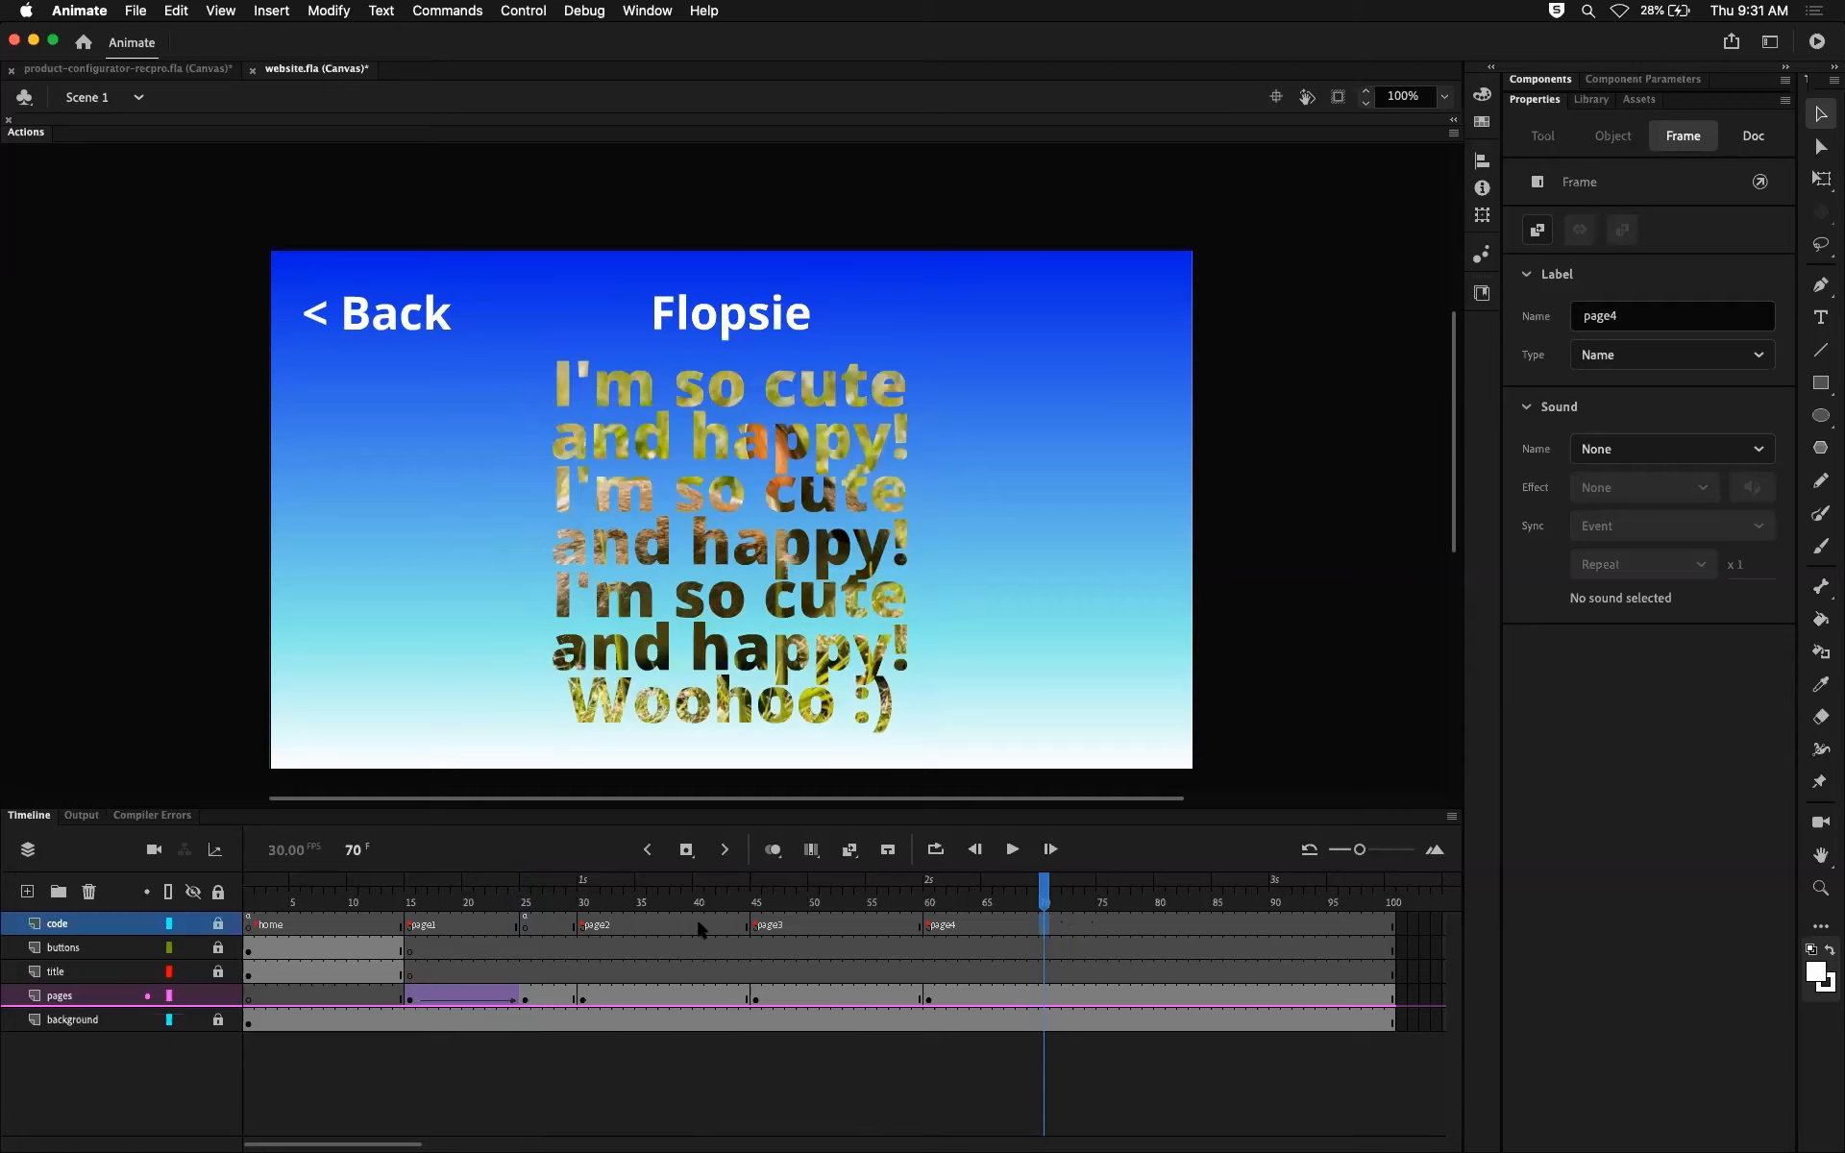
Step: Copy the stop-script keyframe at frame 25 of the code layer to frames 40, 55 and 70
click(700, 924)
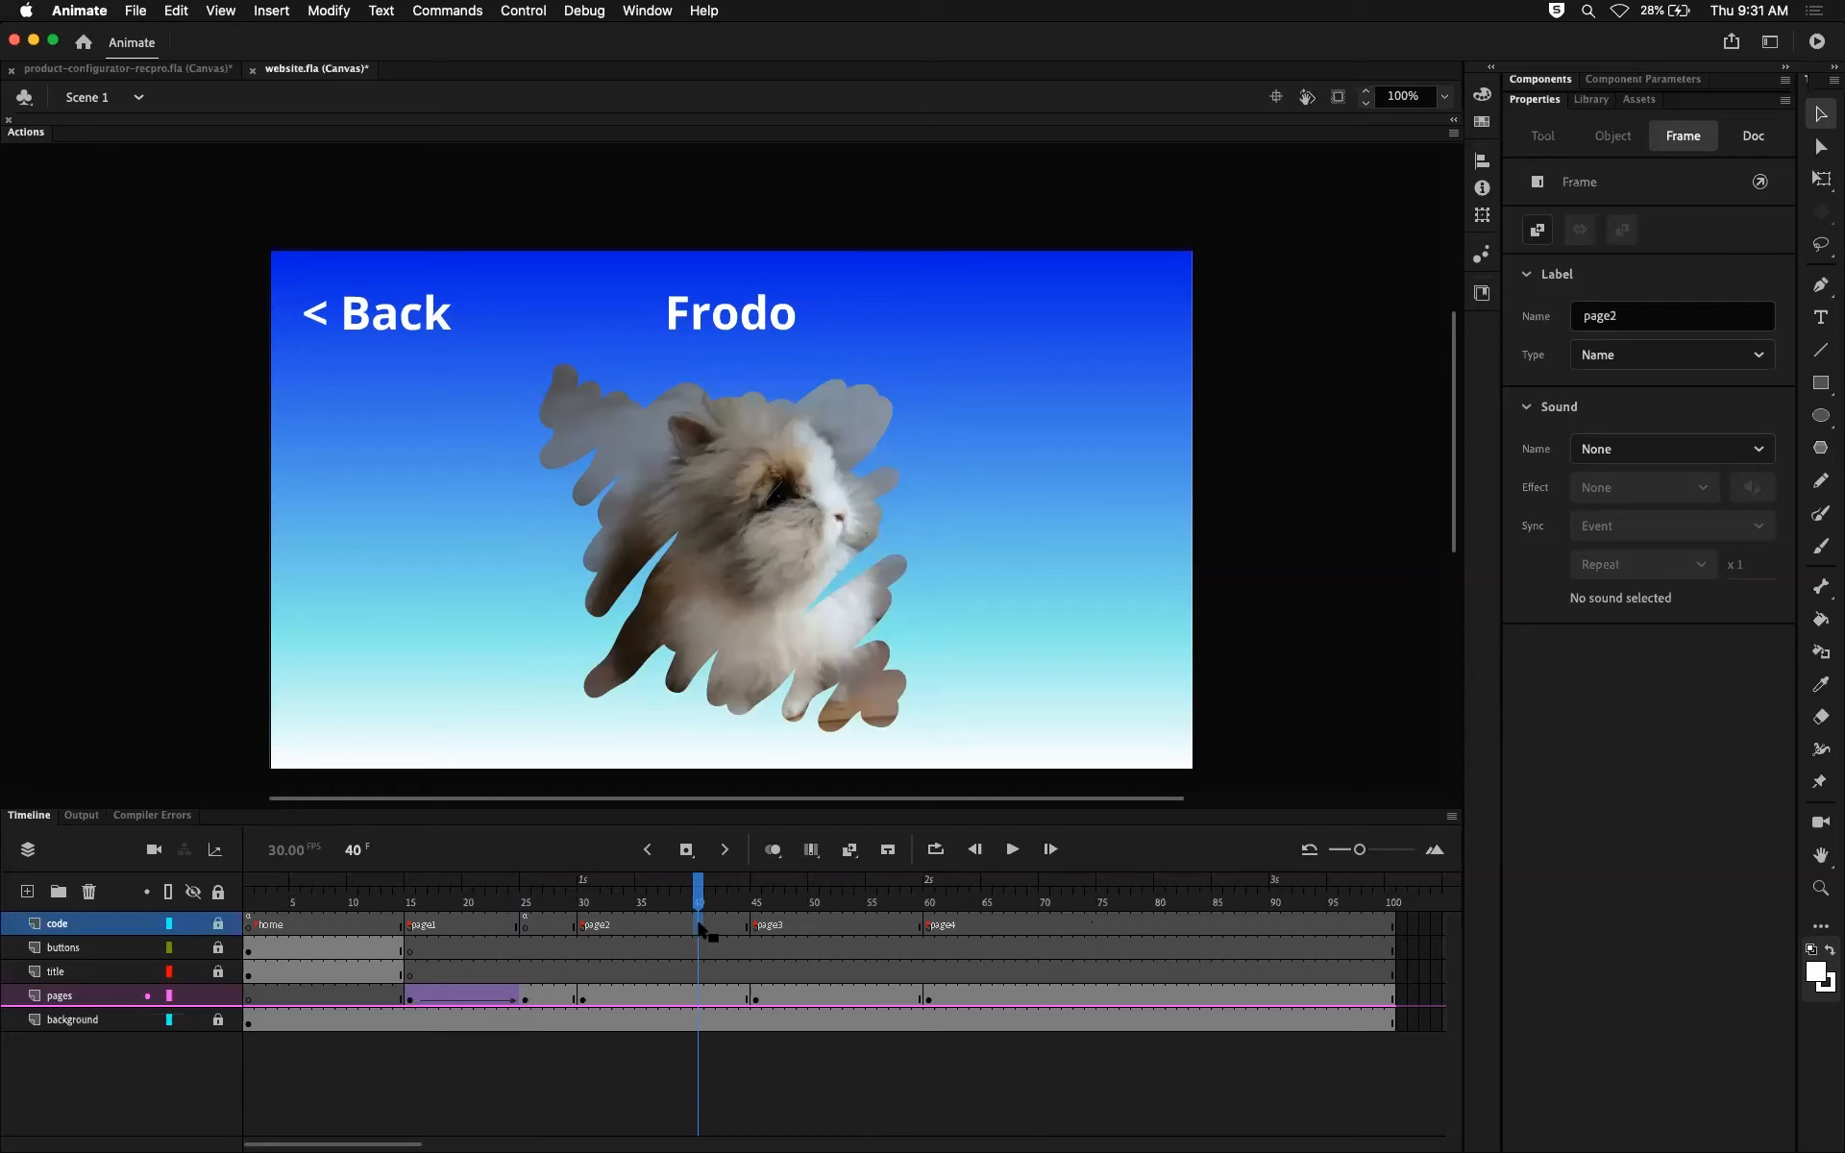
click(870, 924)
click(1100, 925)
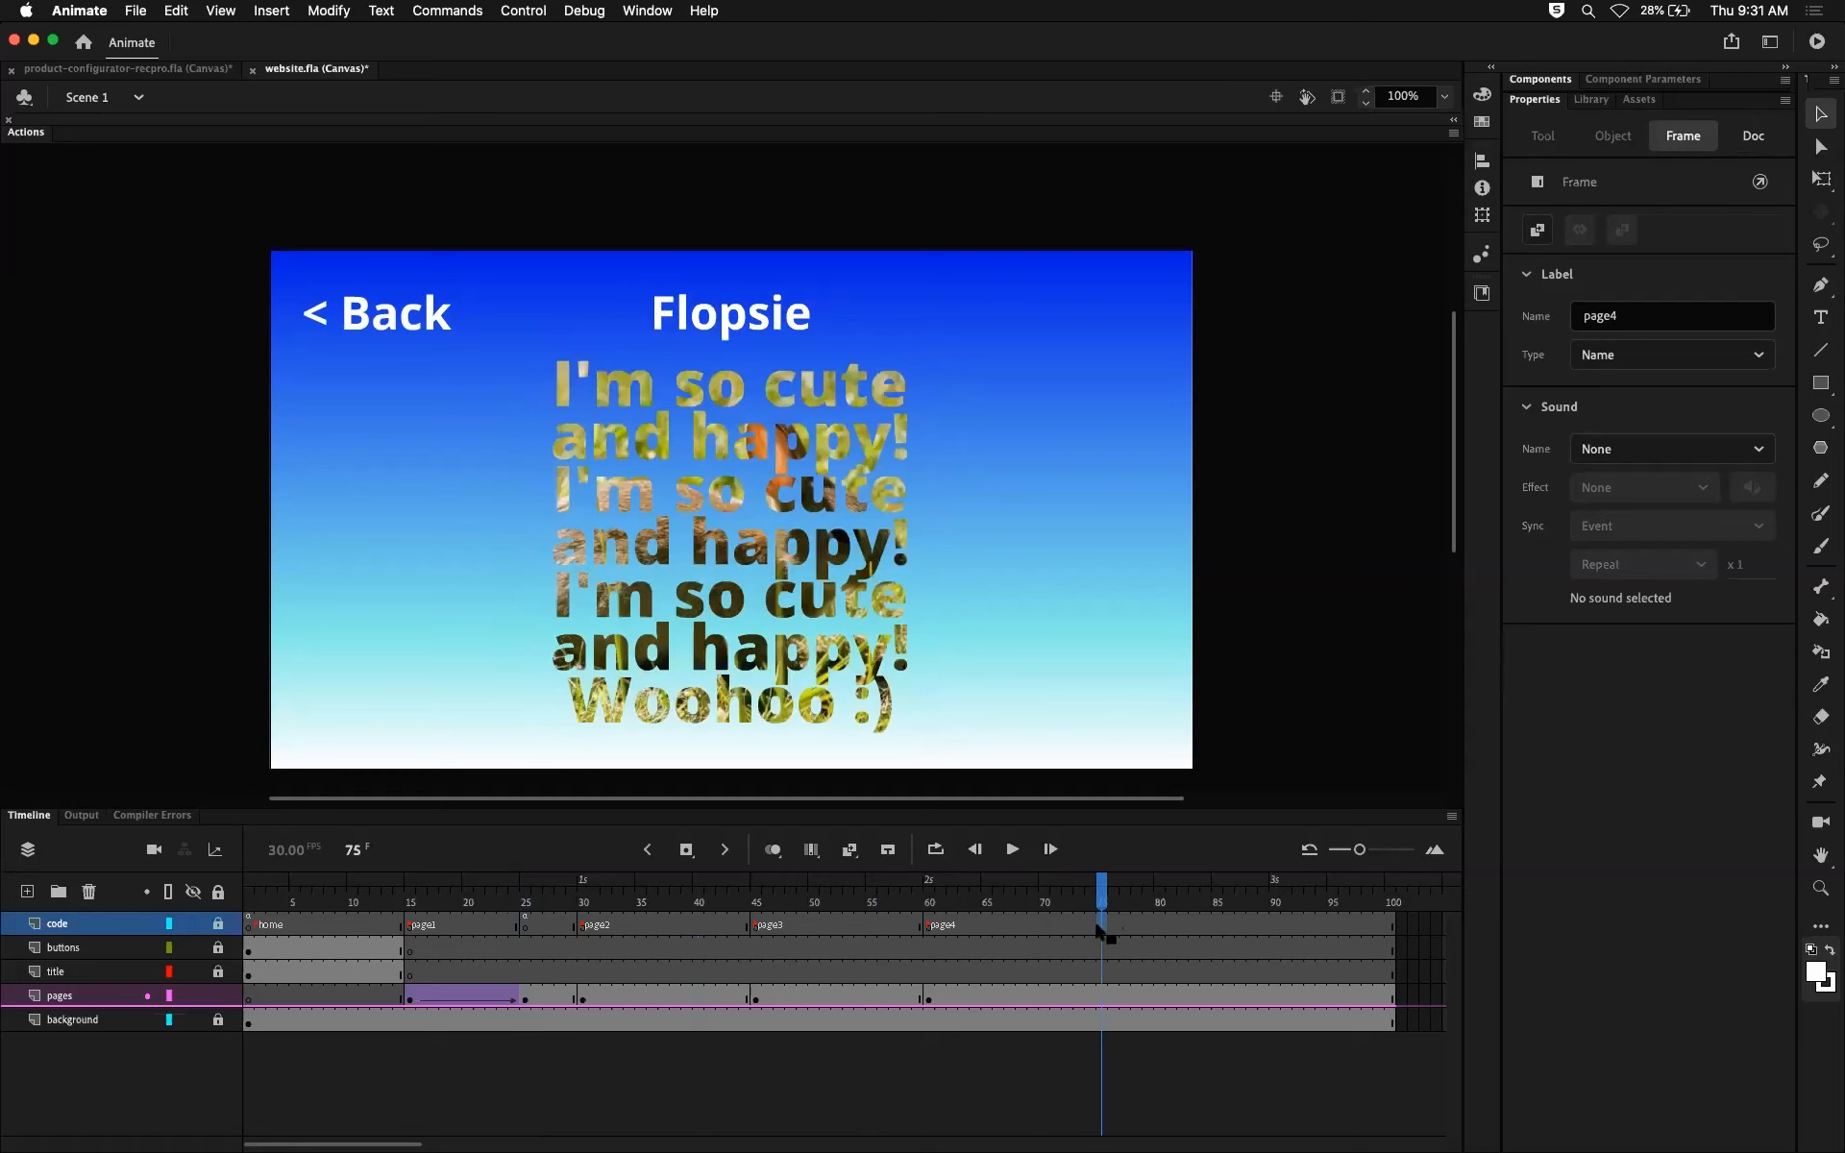
click(525, 923)
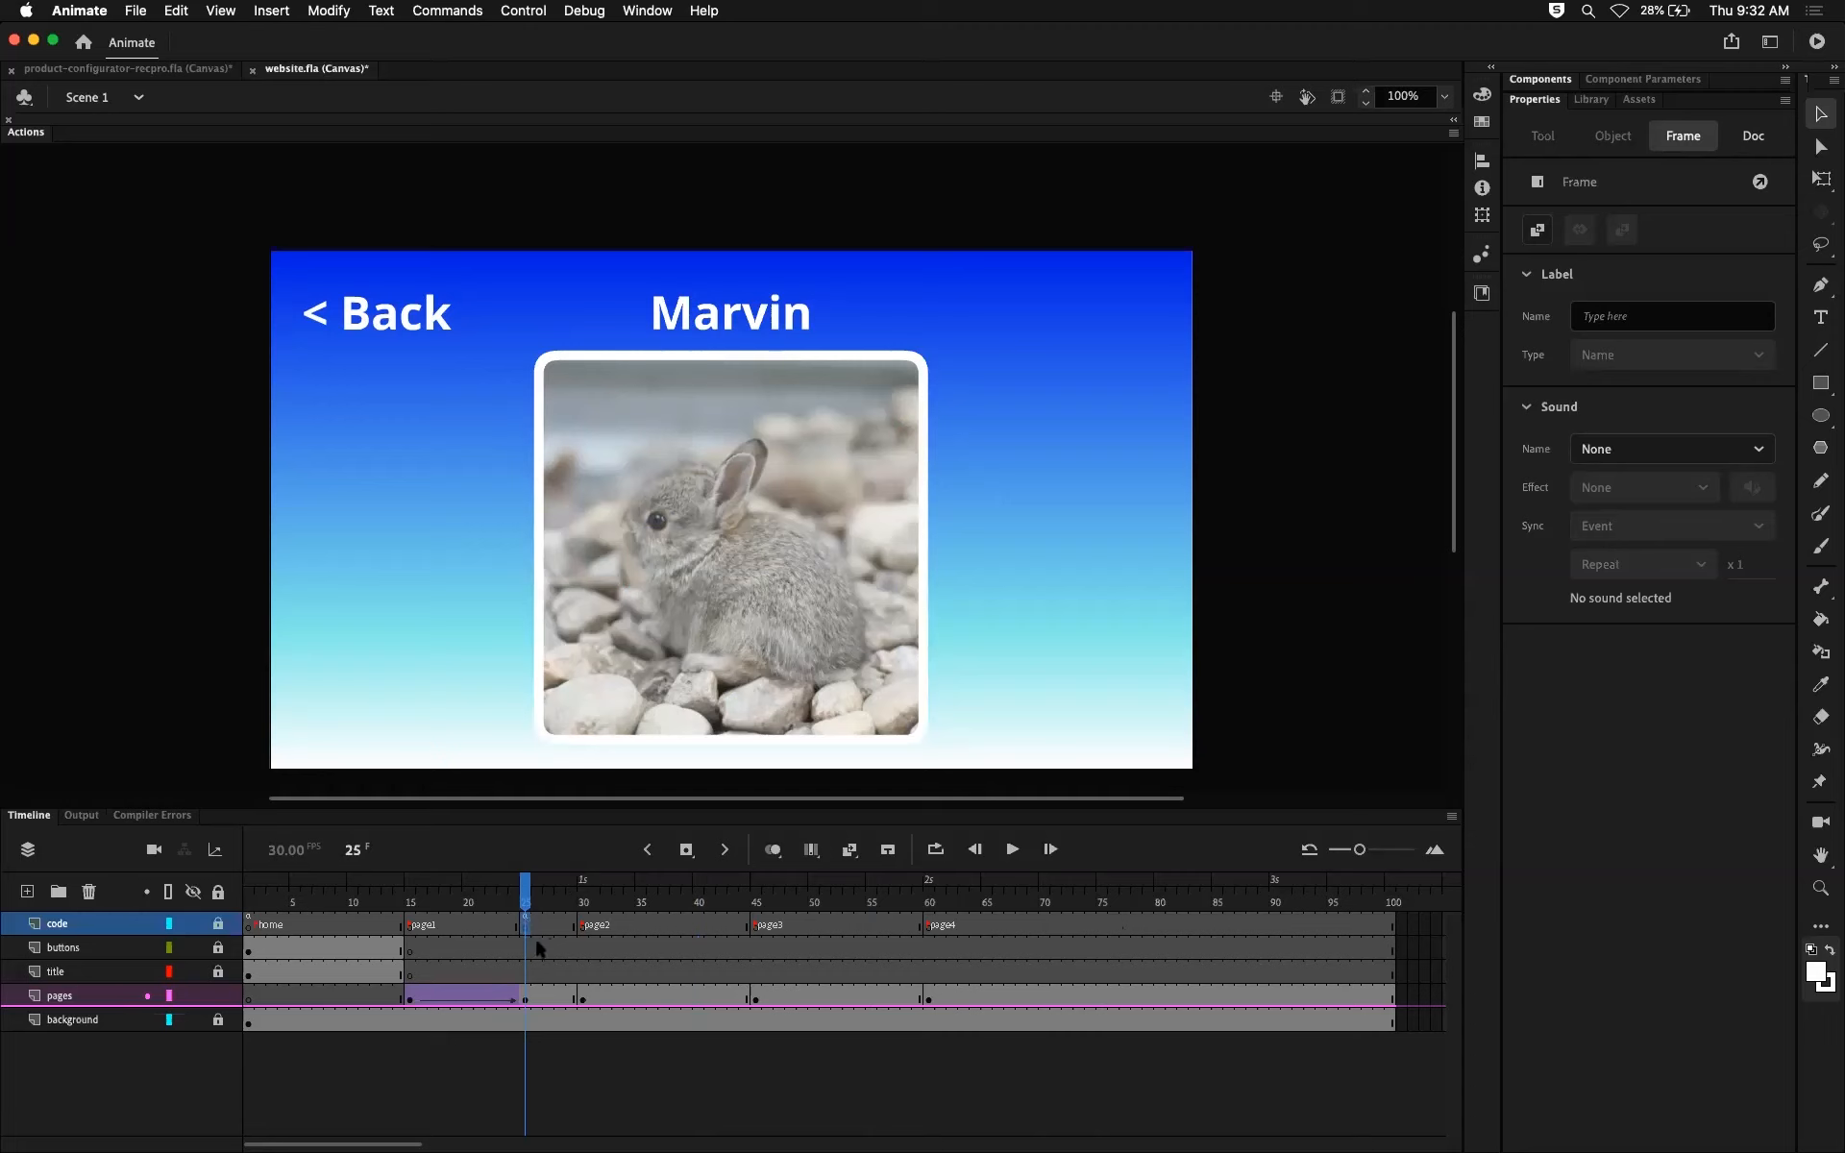
key(comma)
key(comma)
click(524, 928)
click(537, 927)
click(526, 925)
drag(526, 930, 1063, 946)
Step: Select the transparent page1 clip at frame 15 and inspect it by switching the pages layer's outline display on and off
click(443, 882)
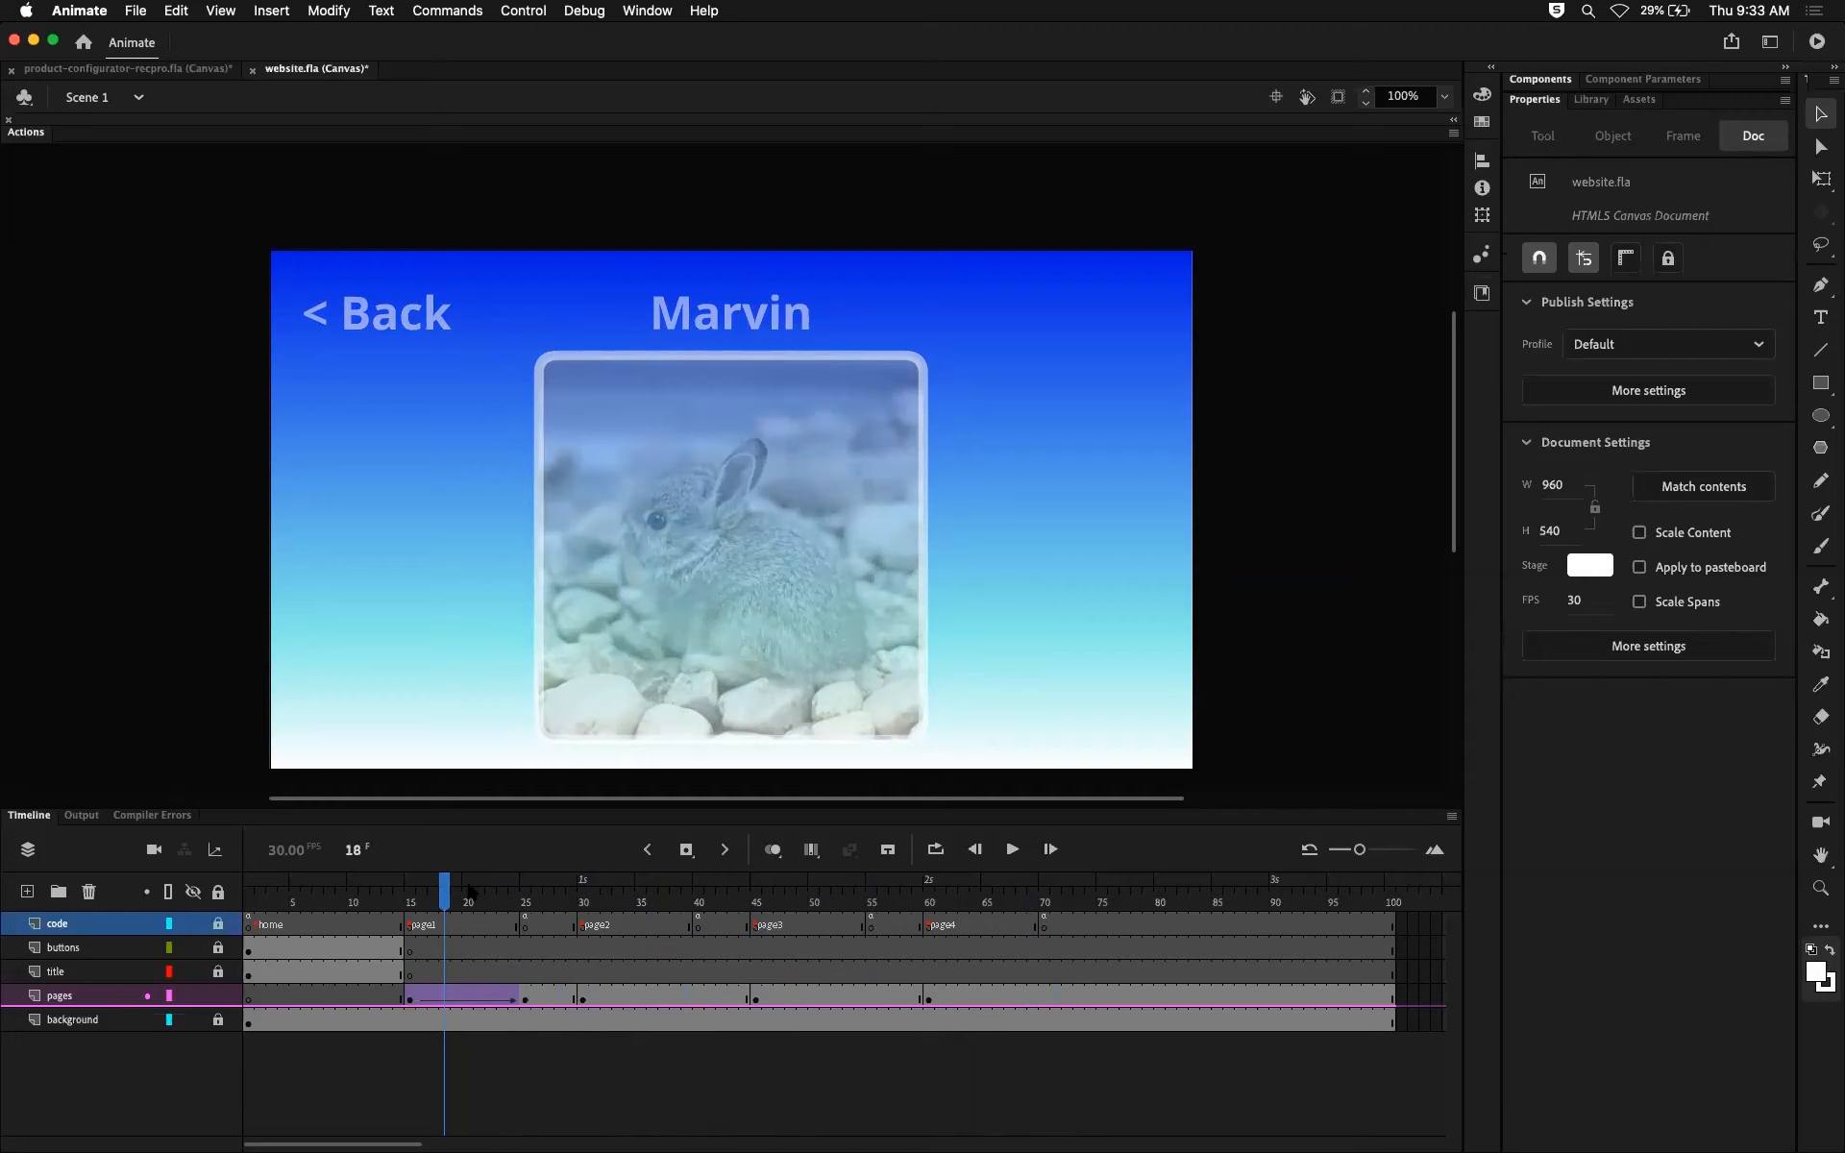
mouse_move(444, 892)
mouse_down()
mouse_move(411, 893)
mouse_move(522, 896)
mouse_move(411, 895)
mouse_move(527, 892)
mouse_move(410, 893)
mouse_up()
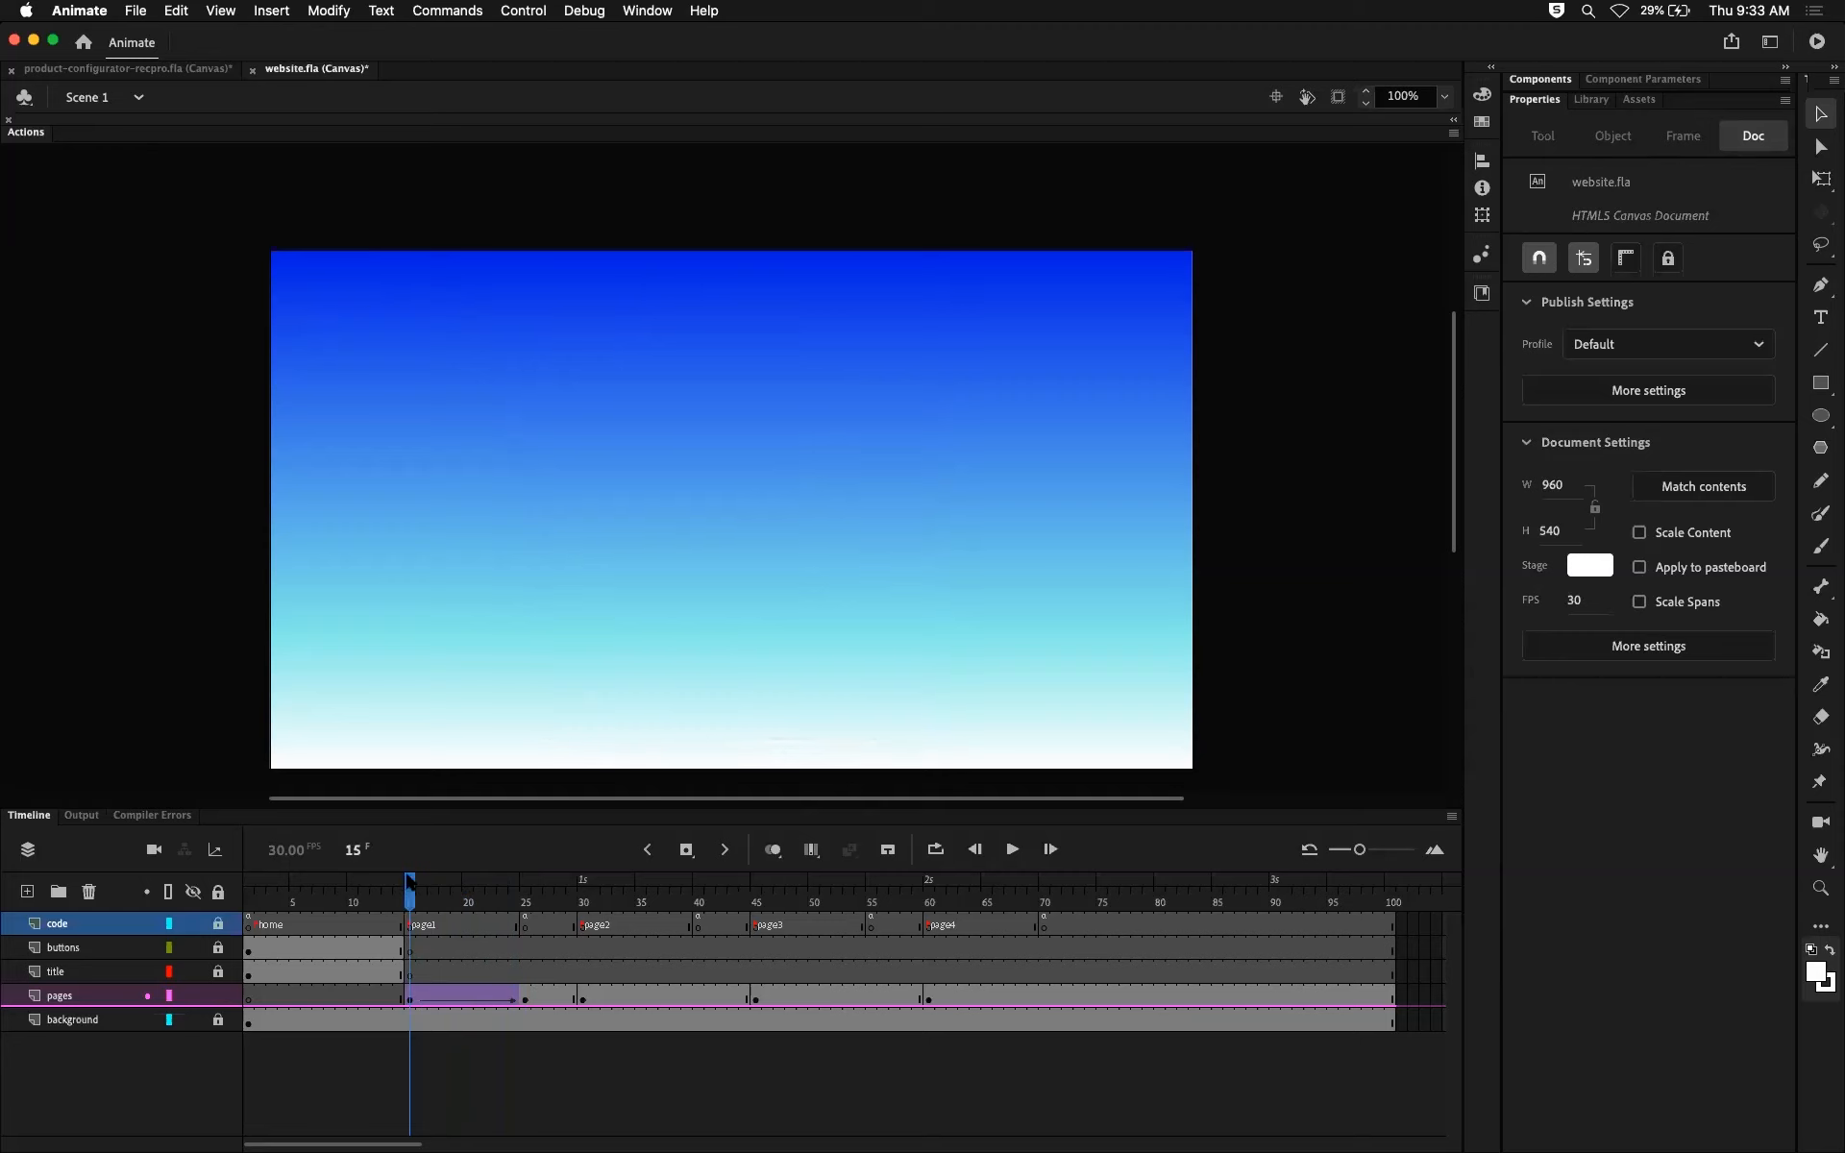
click(732, 527)
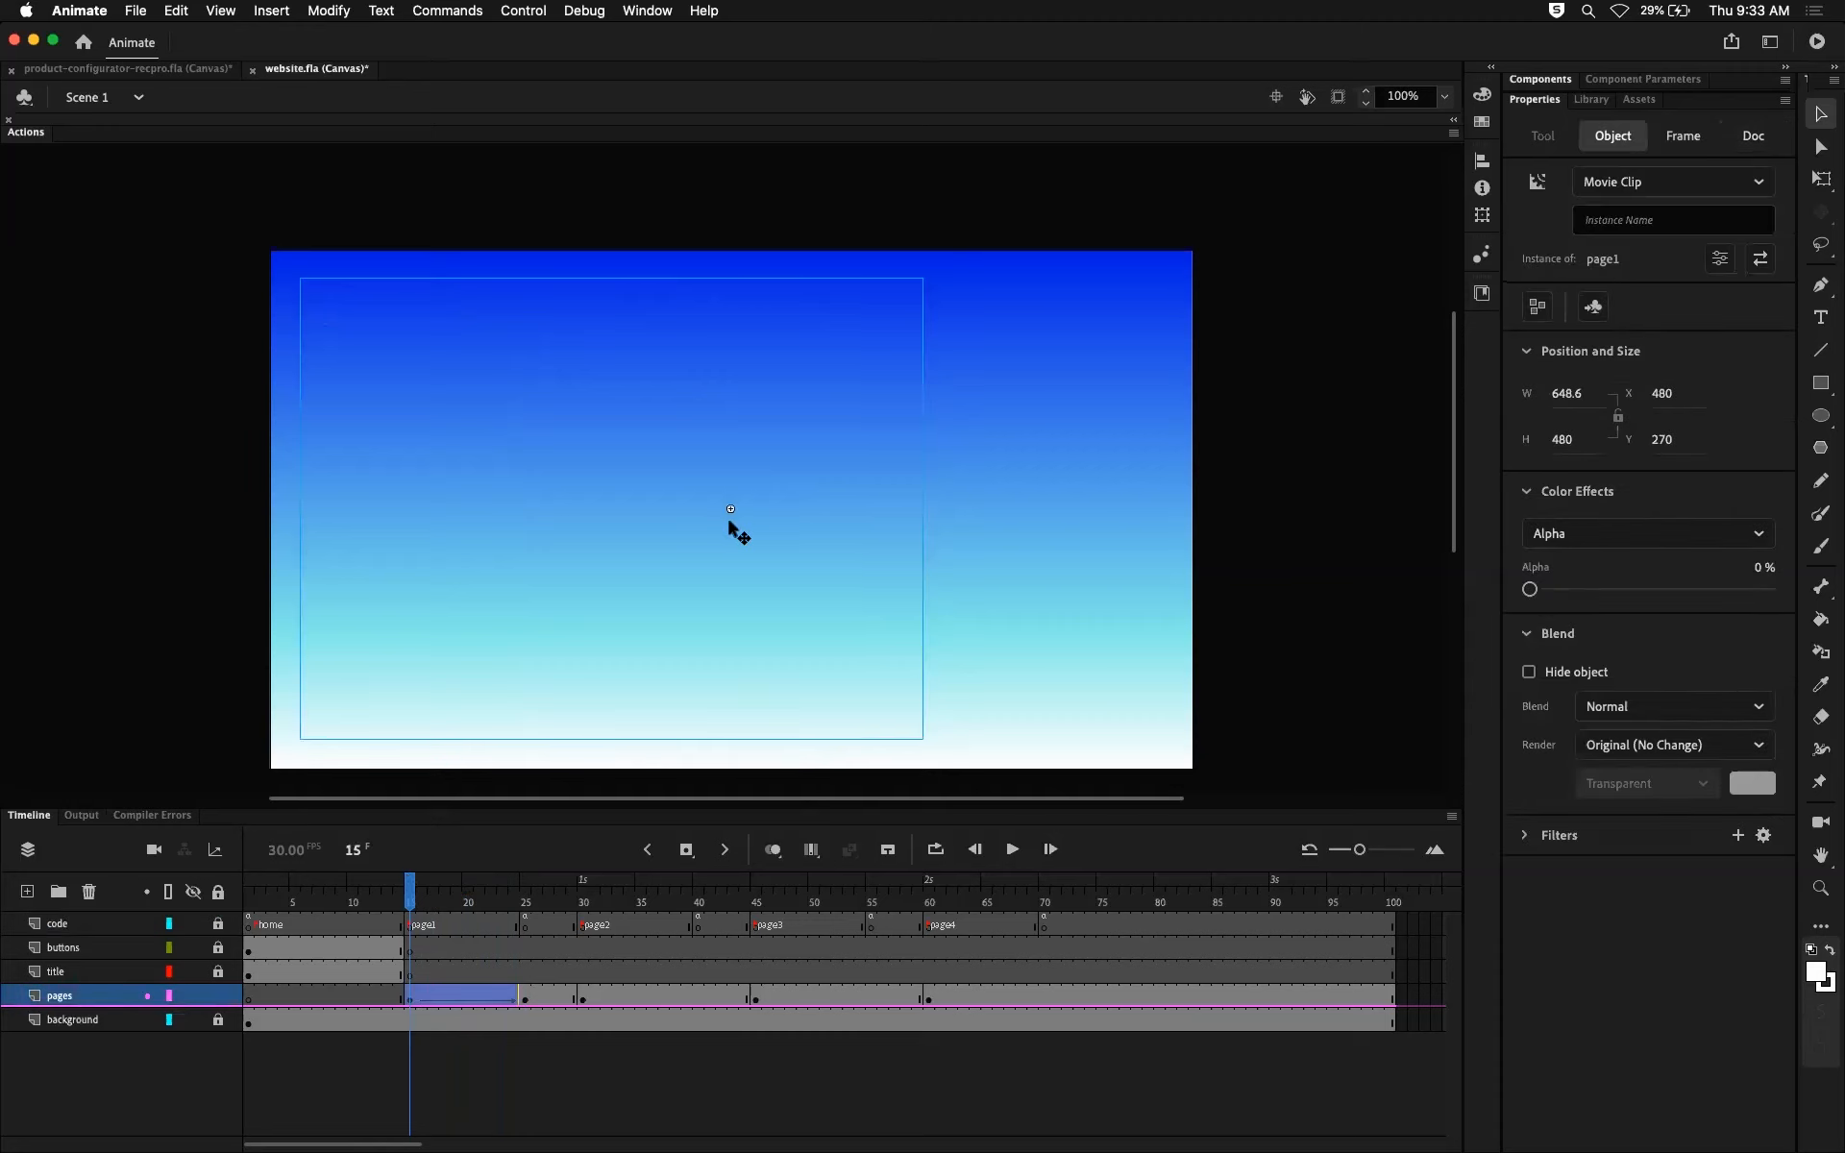
mouse_move(1531, 590)
mouse_down()
mouse_move(1719, 593)
mouse_move(1529, 590)
mouse_up()
click(169, 996)
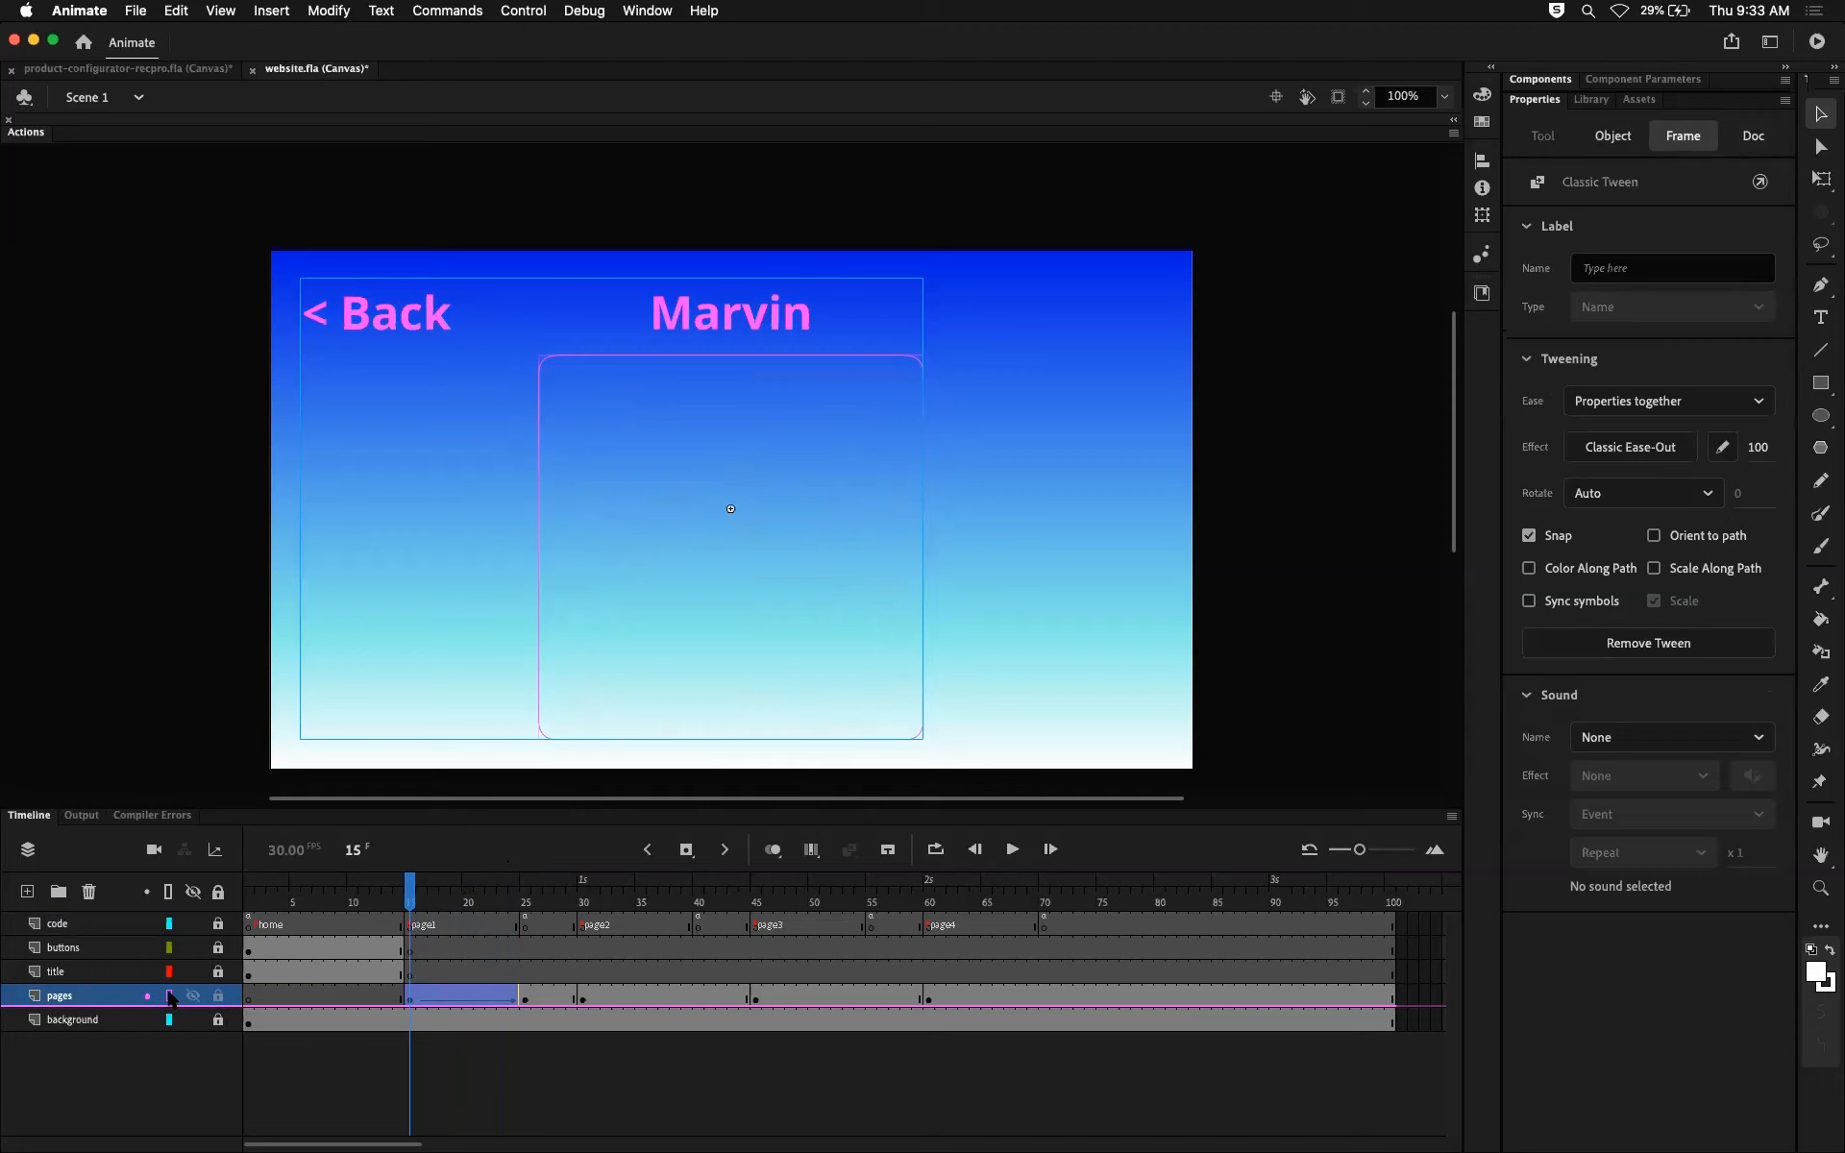
click(169, 995)
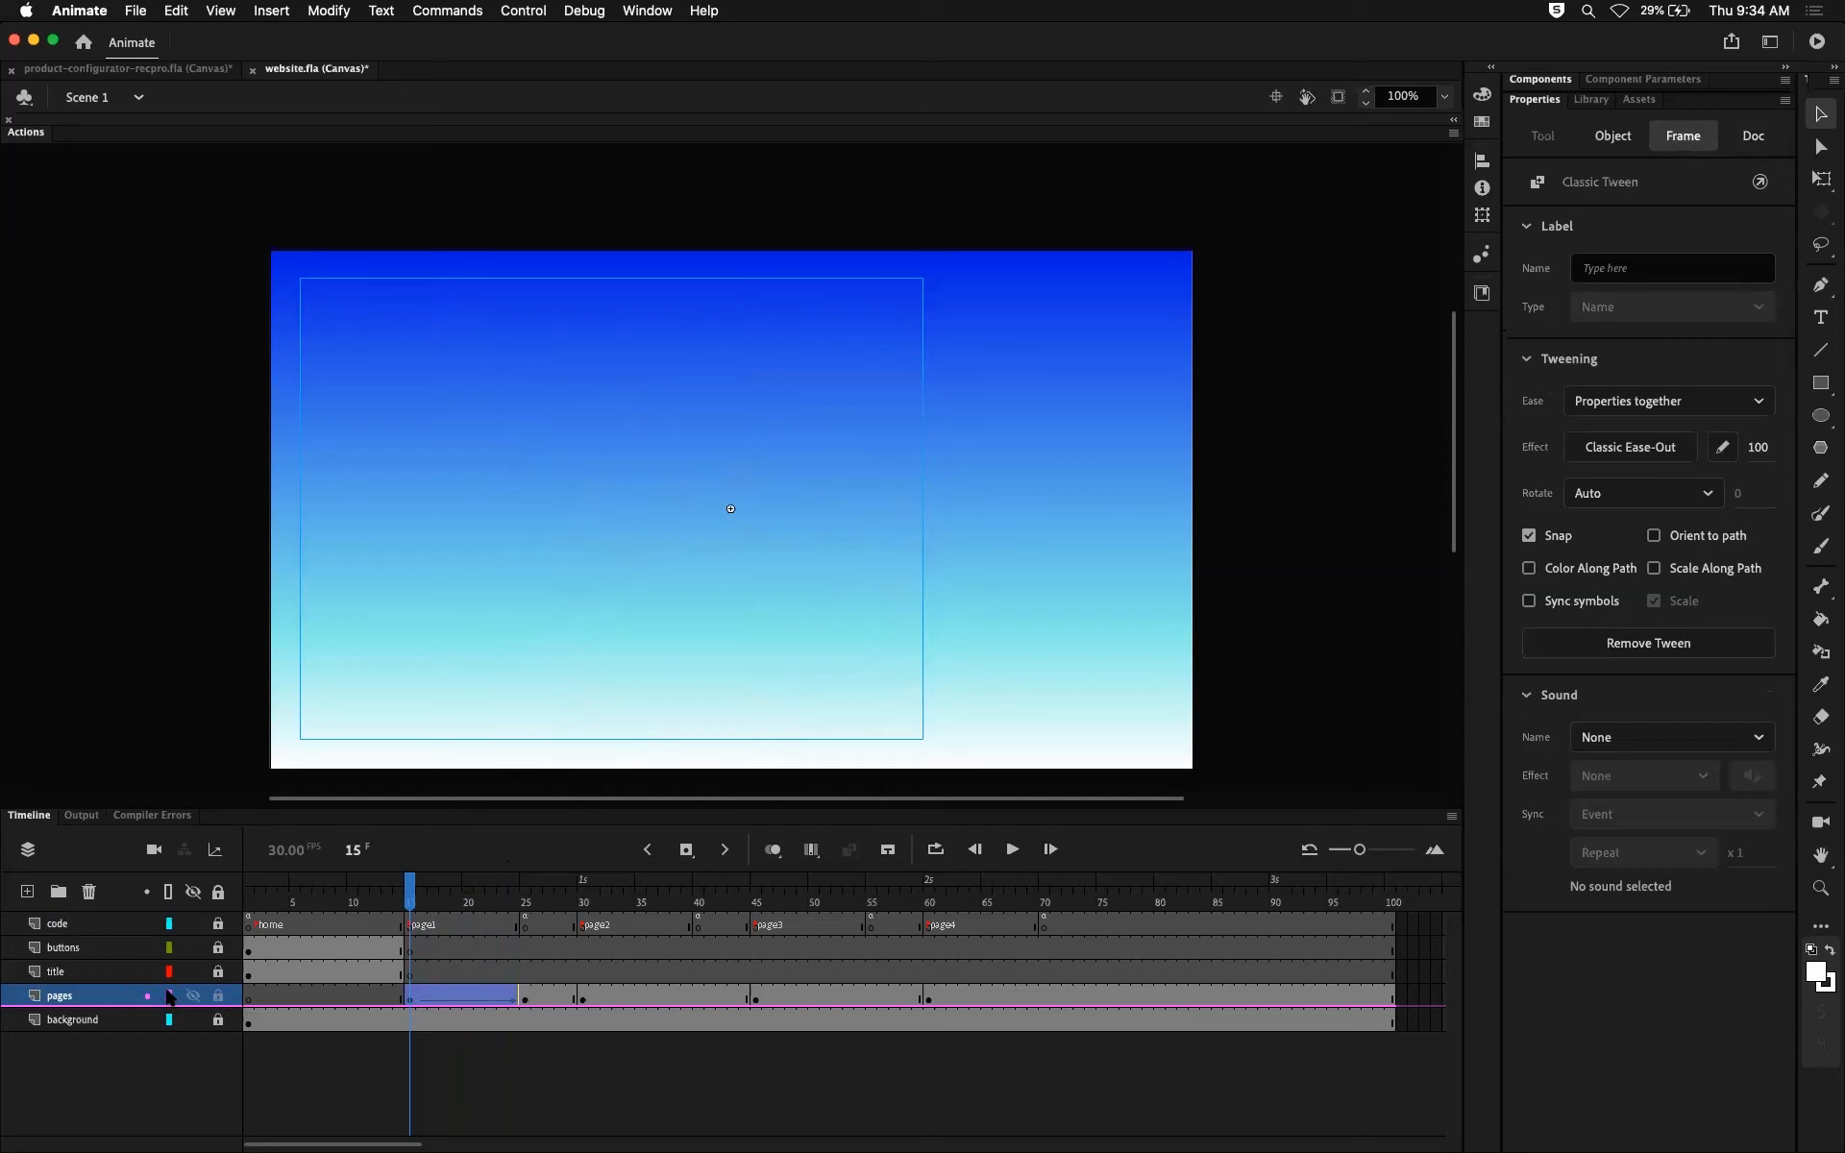
click(169, 996)
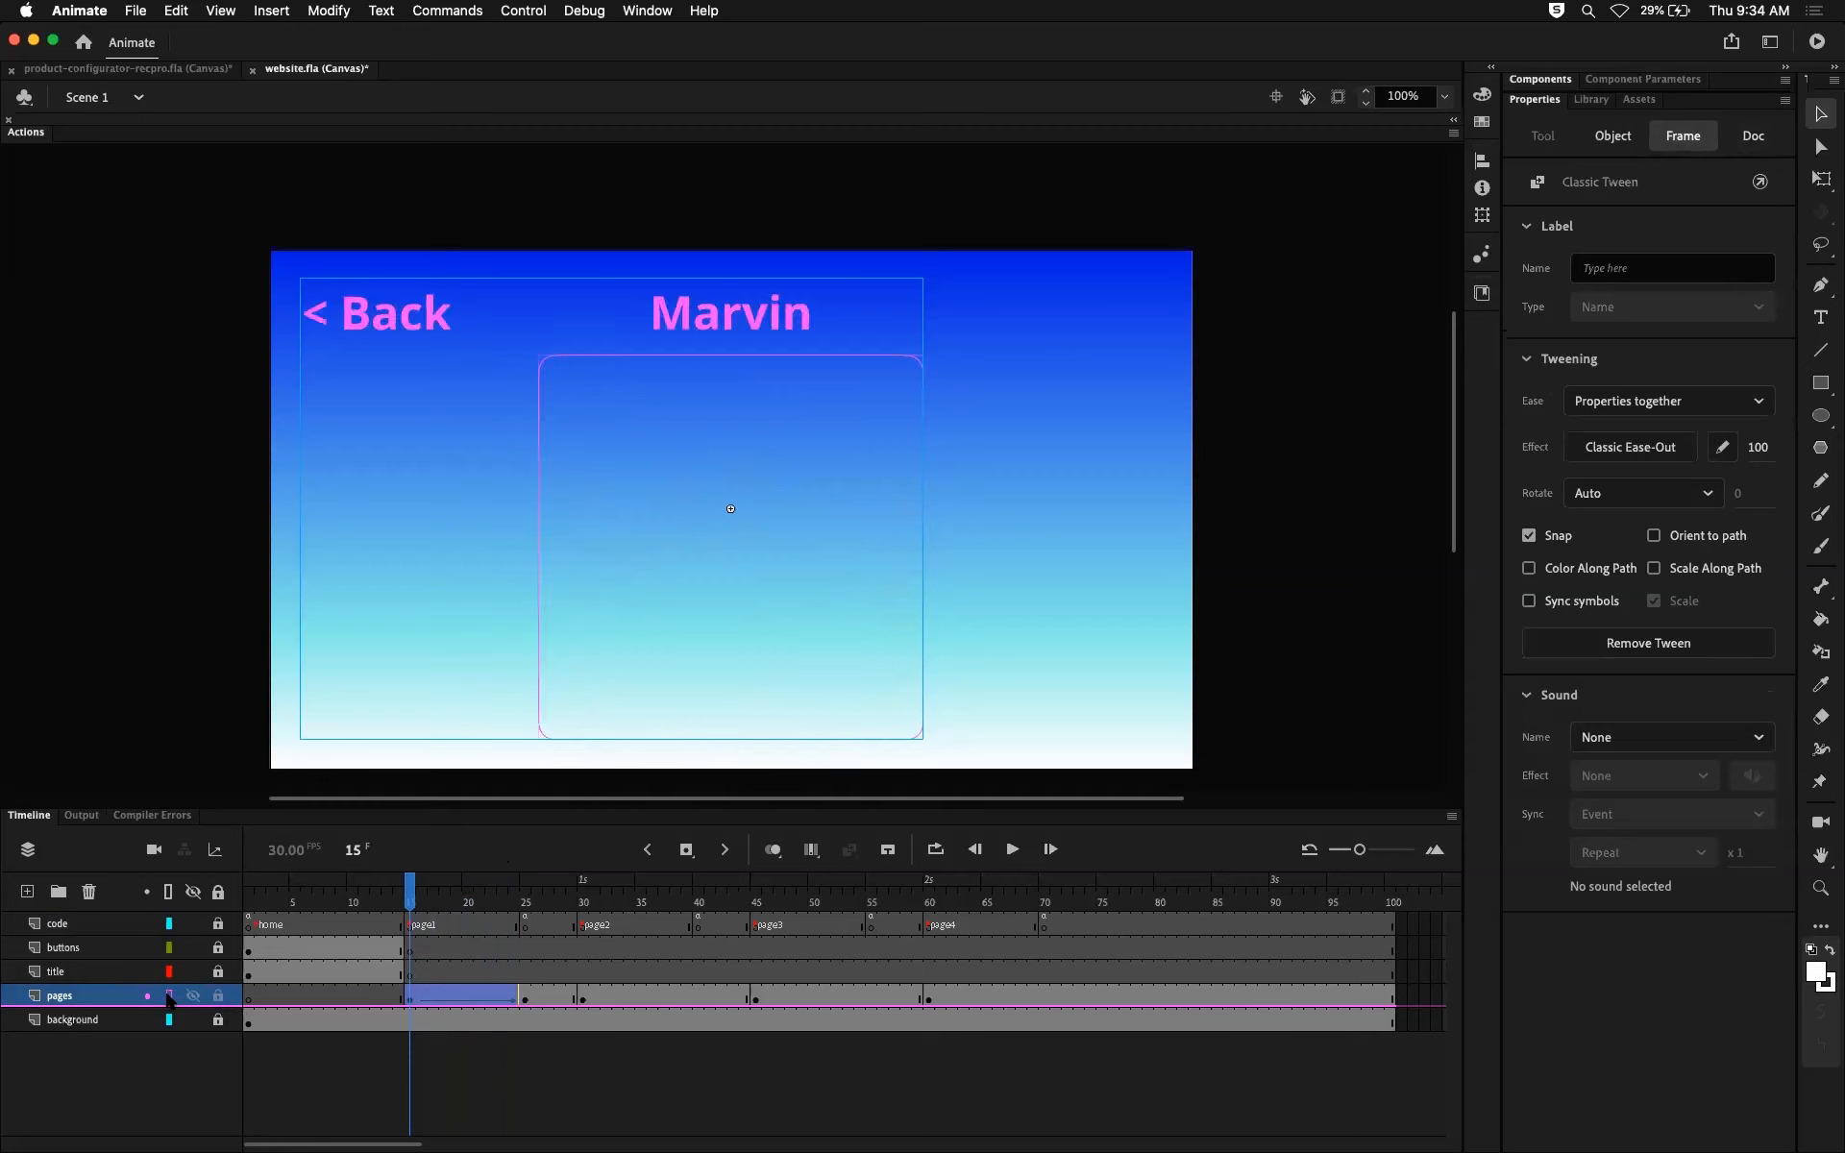
click(169, 995)
click(1071, 512)
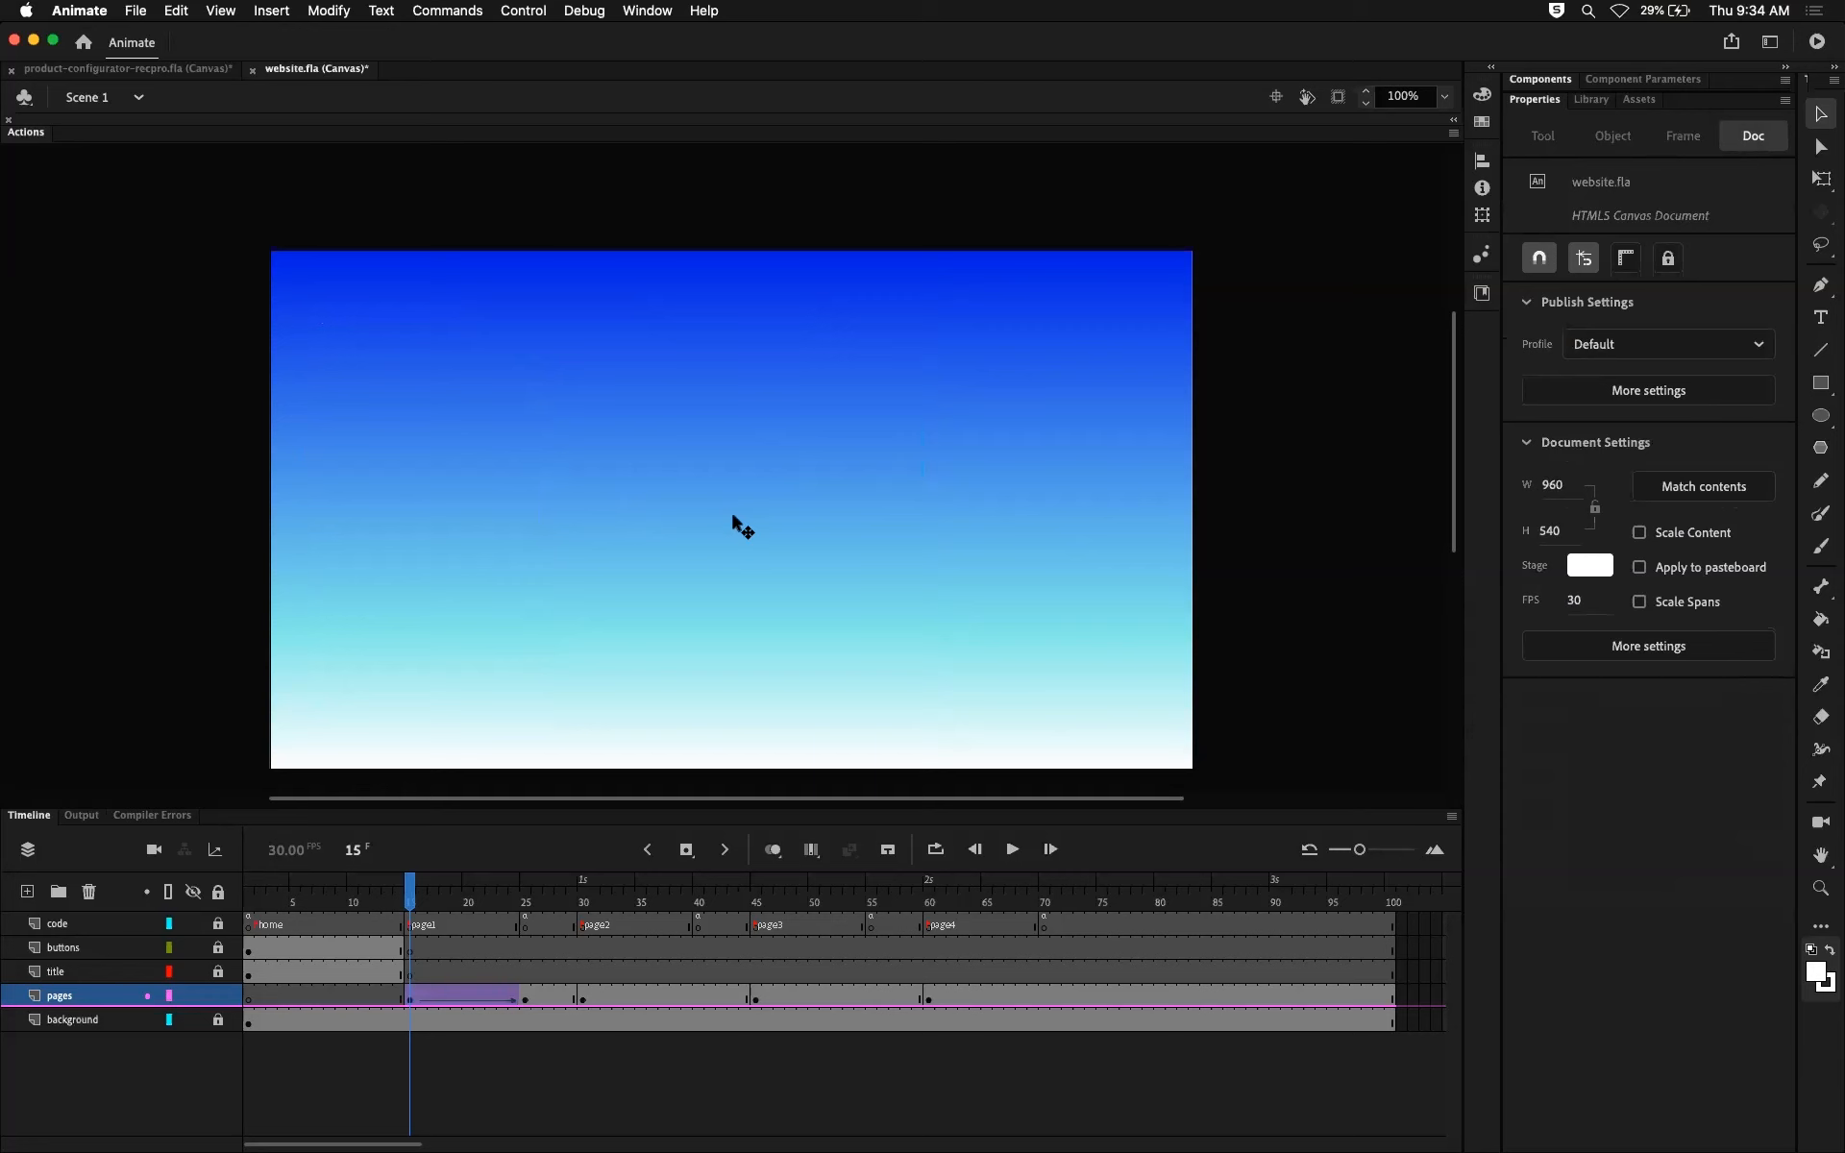
Step: Try to shrink the page1 clip at frame 15 with Free Transform to about 337 by 240, and undo the scaling
click(733, 517)
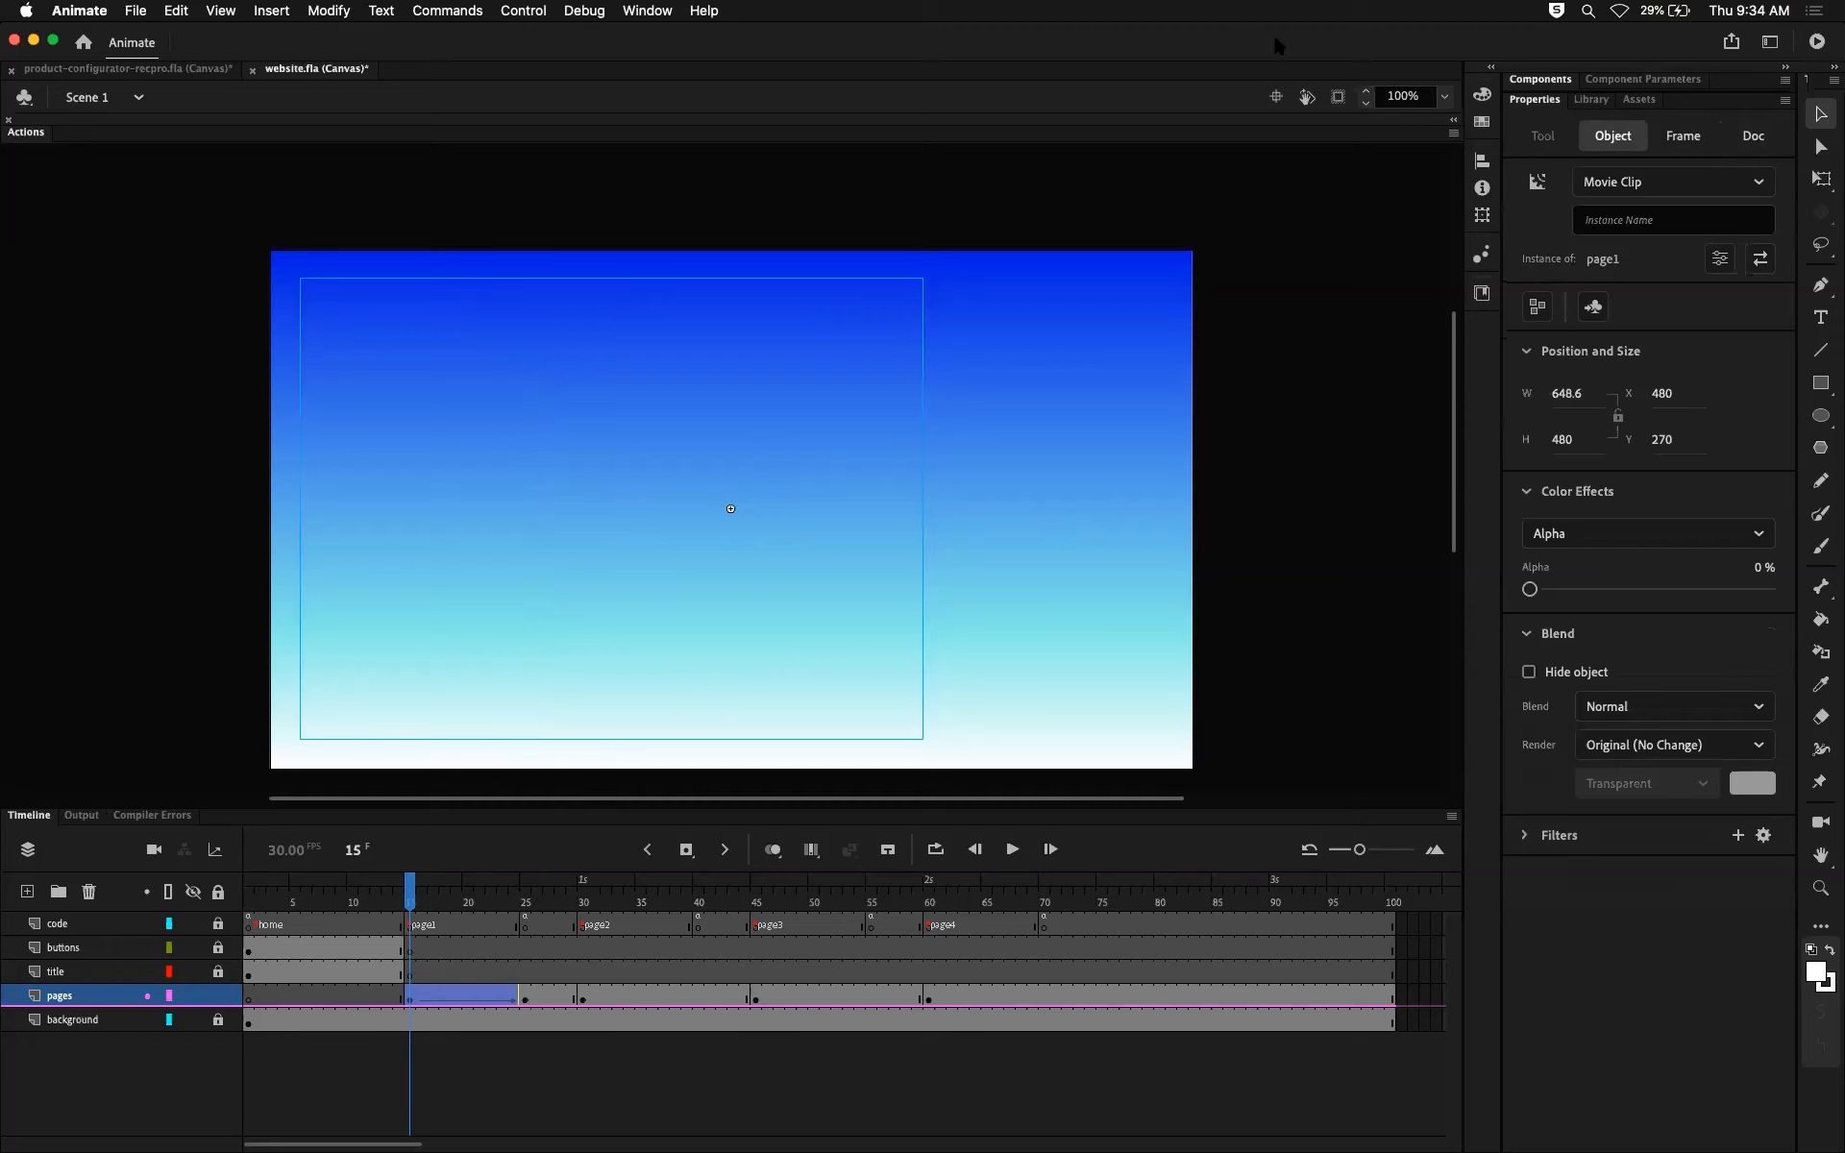
click(1820, 179)
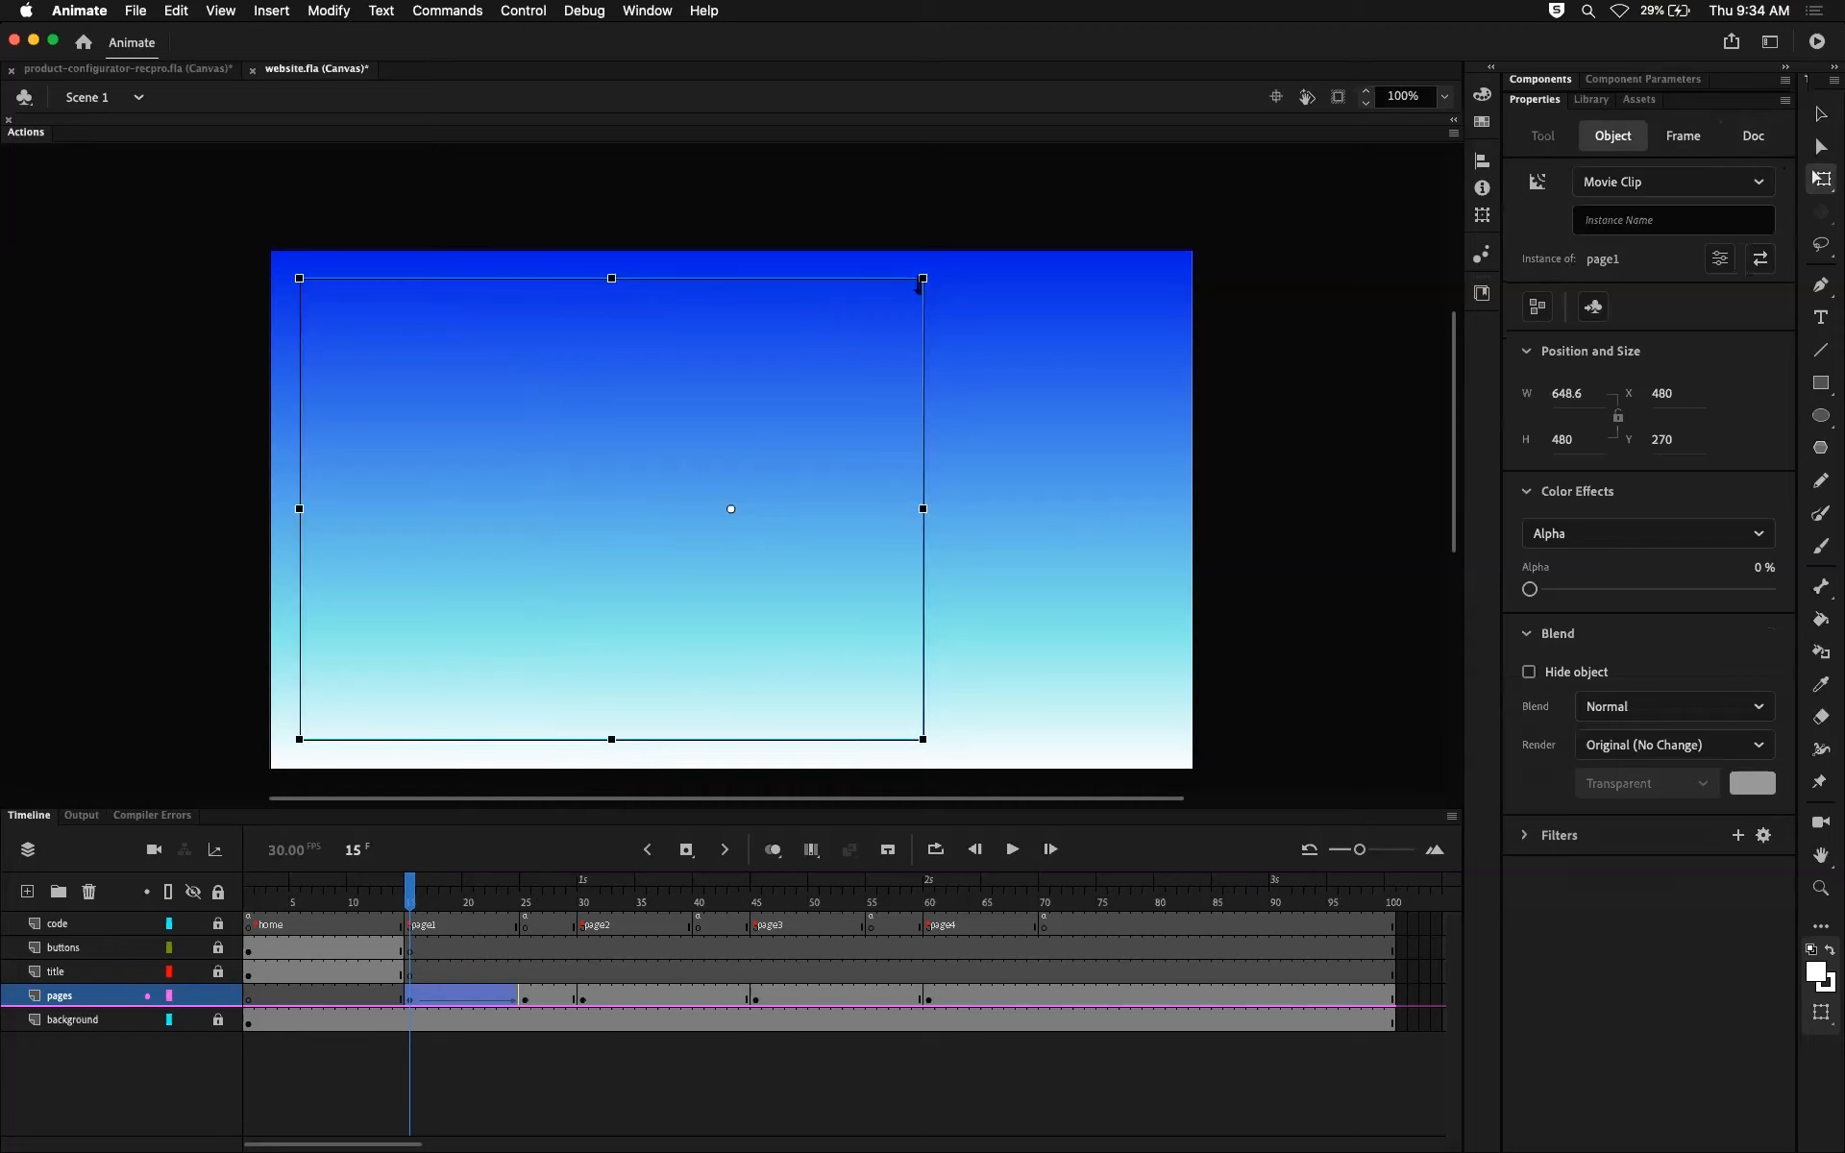
drag(920, 279, 834, 388)
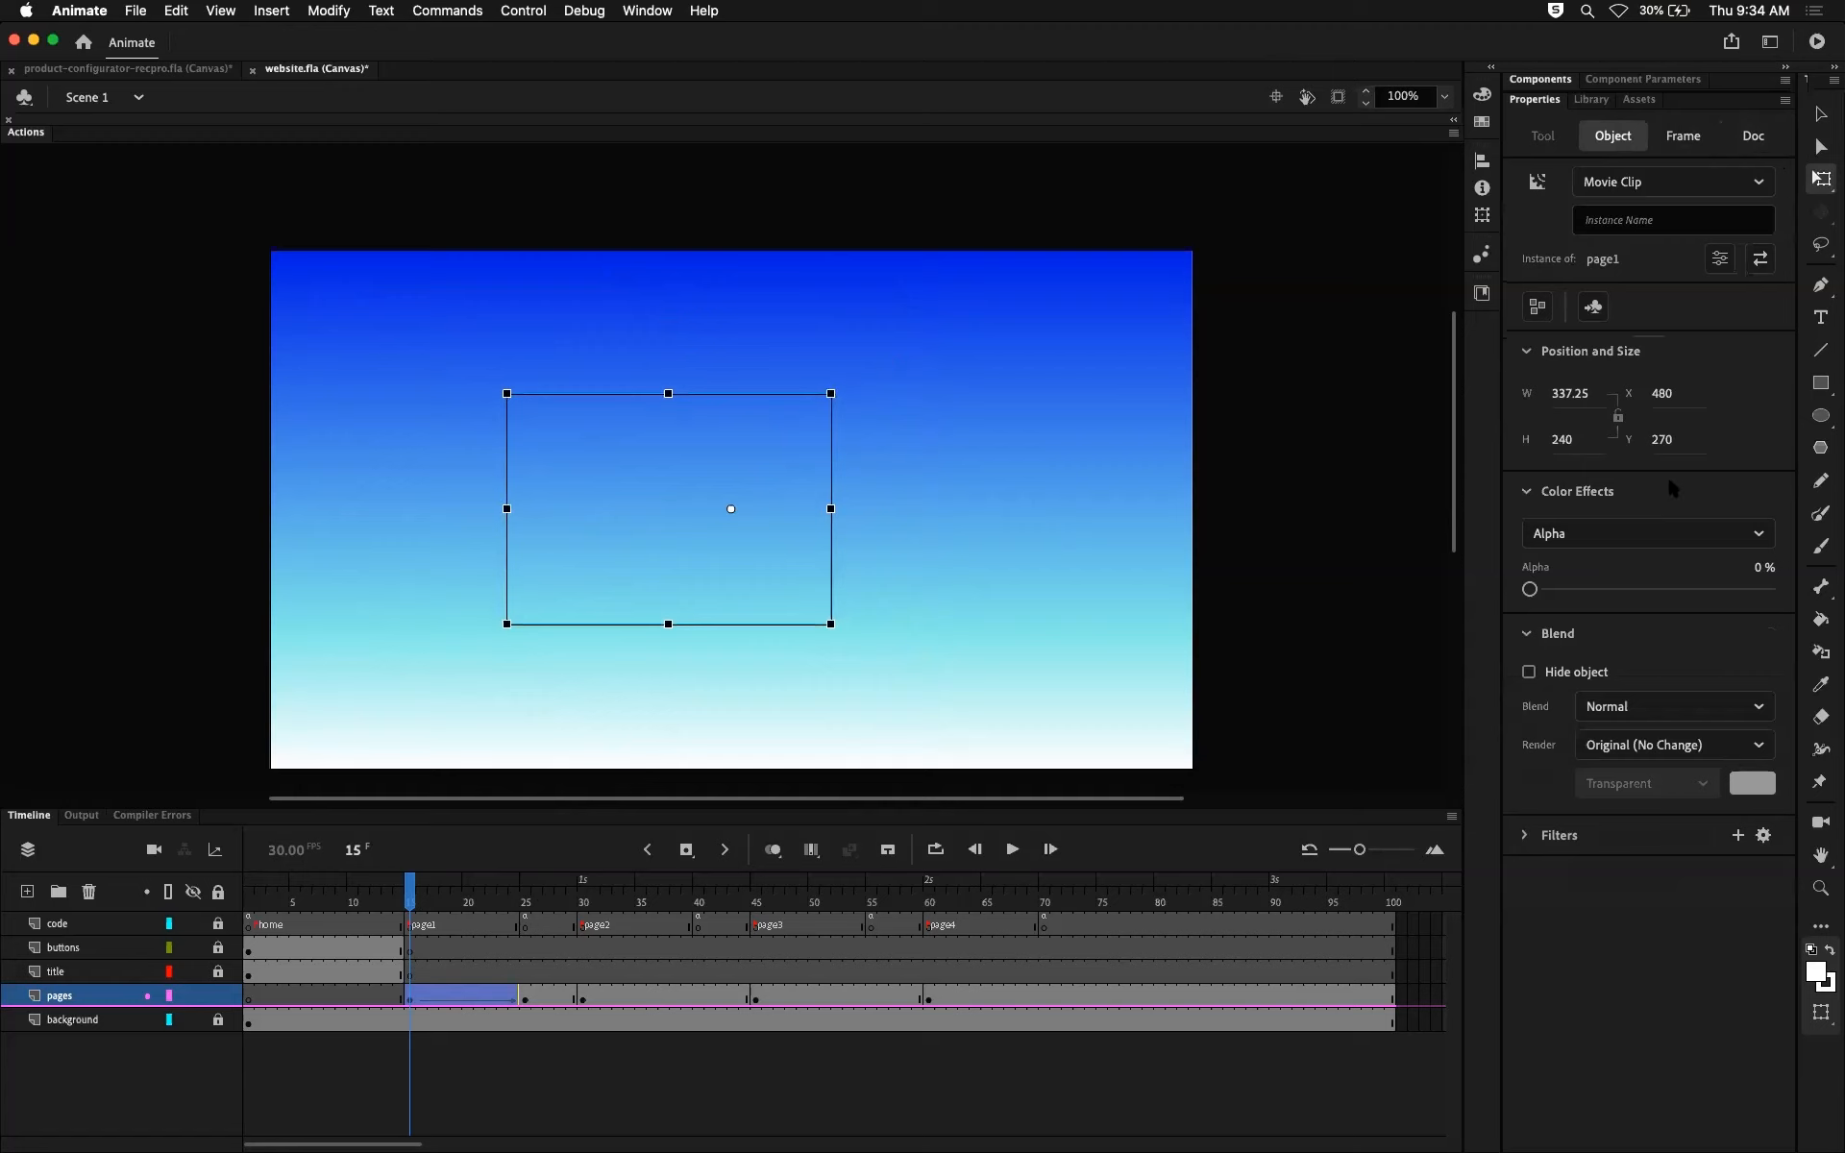
key(cmd+z)
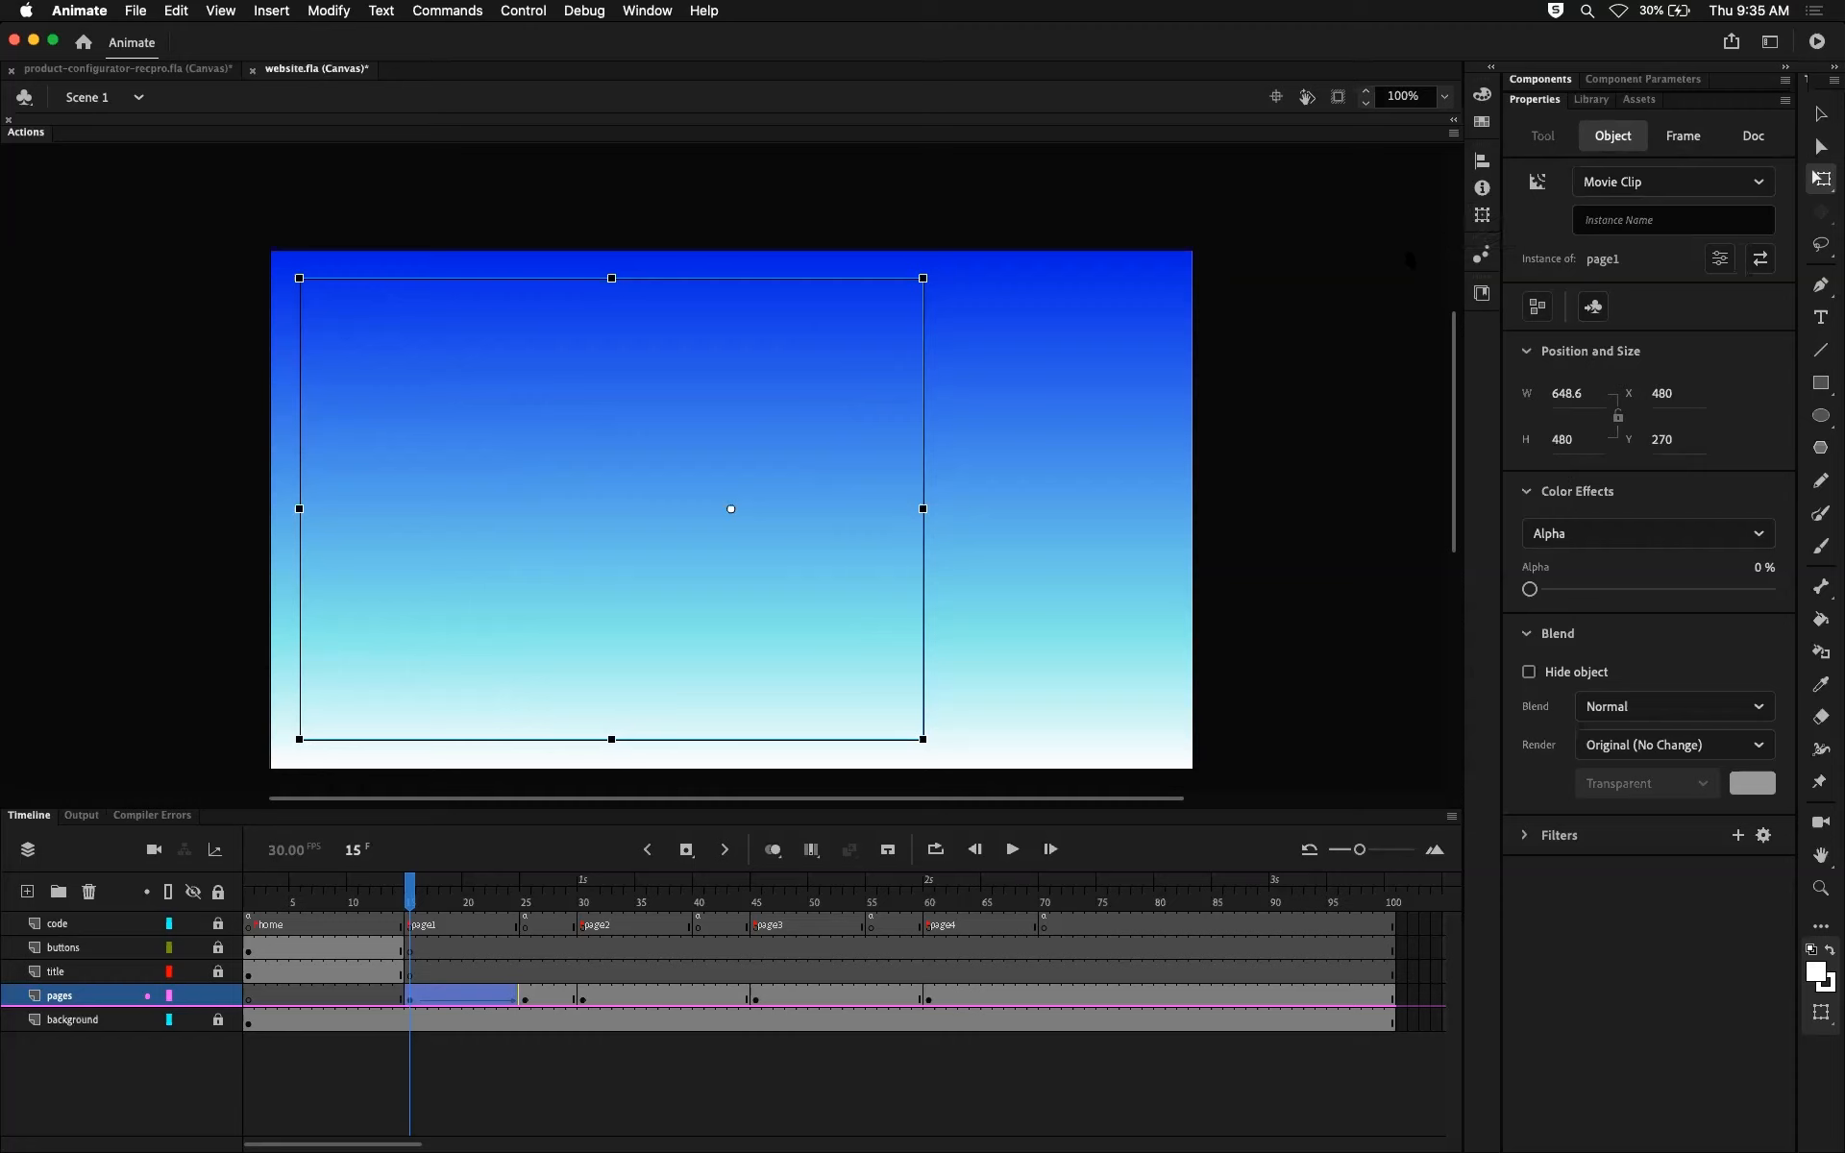
Step: Scale the page1 clip at frame 15 to 50% in width and height with proportions constrained, and preview the tween up to frame 25
click(1481, 218)
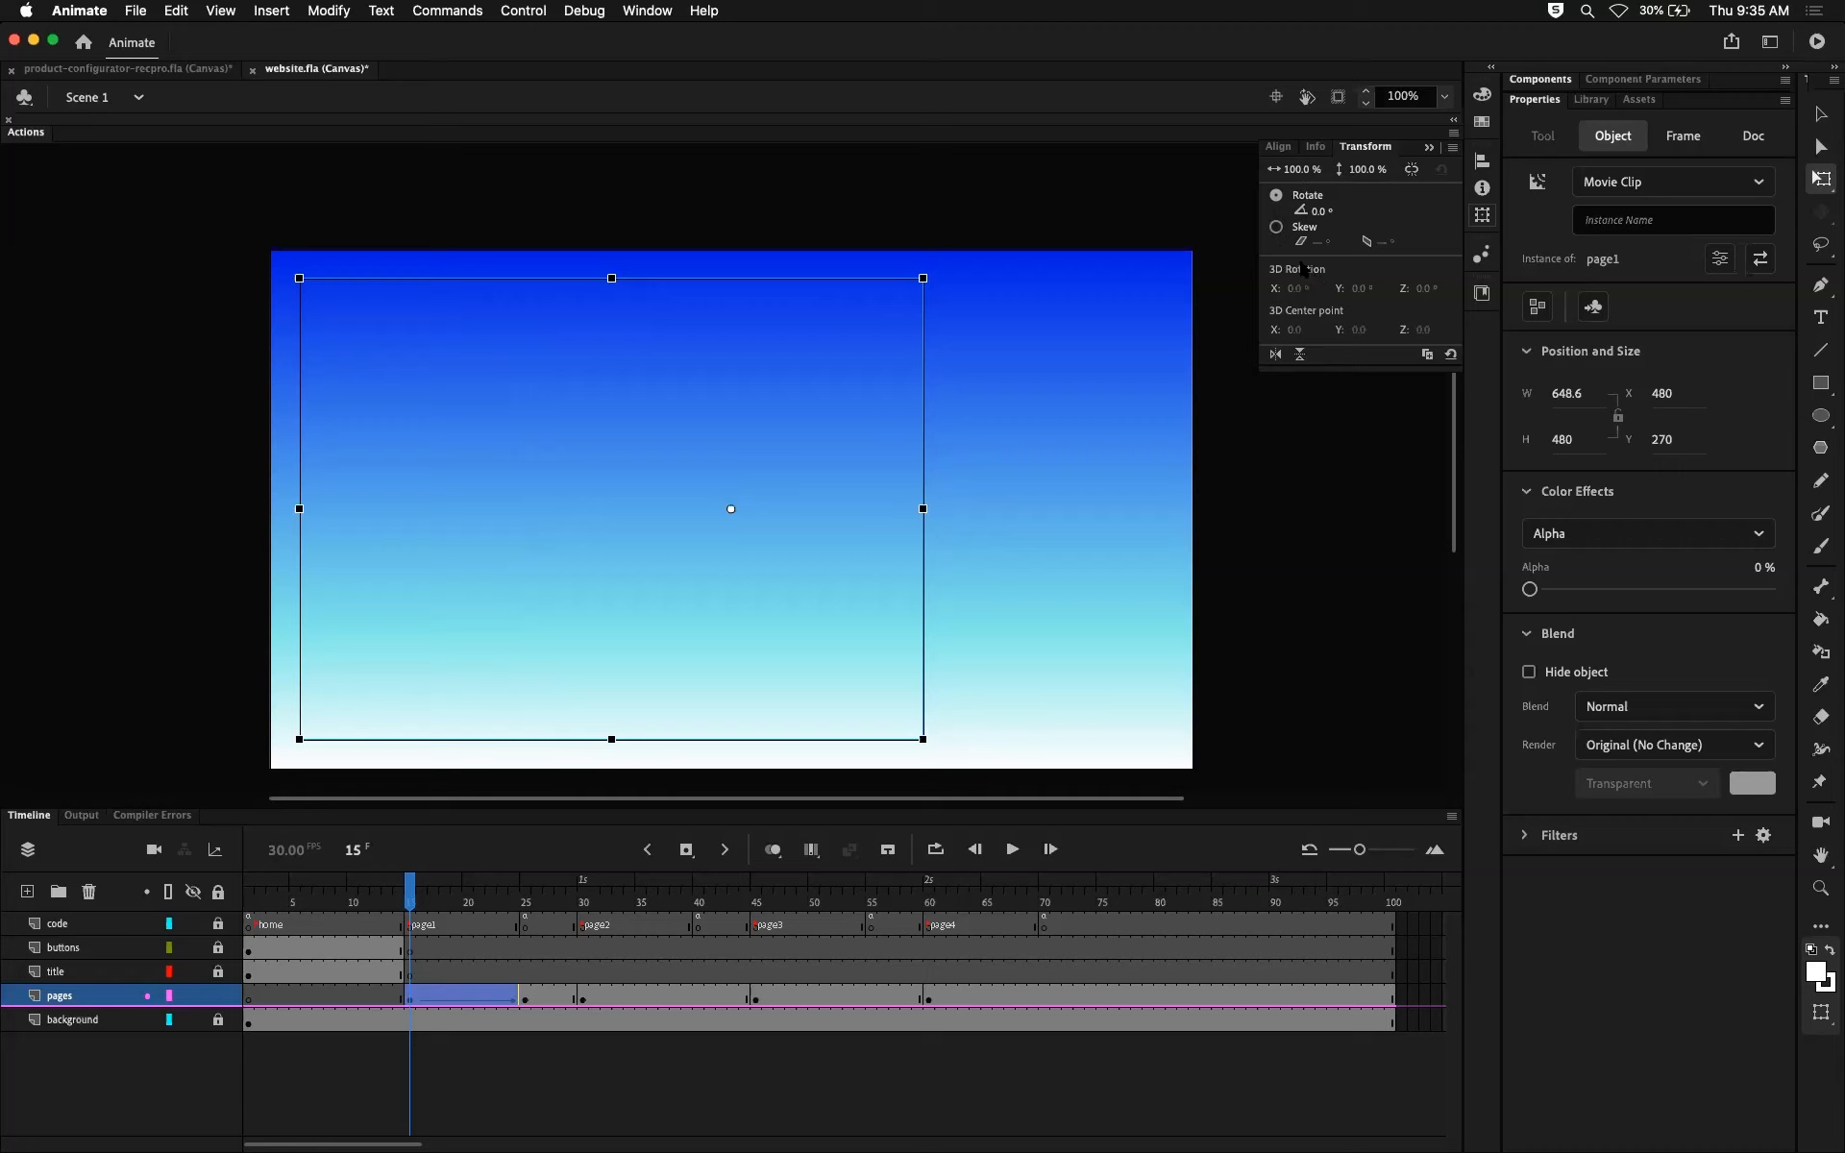
click(1412, 171)
click(1366, 170)
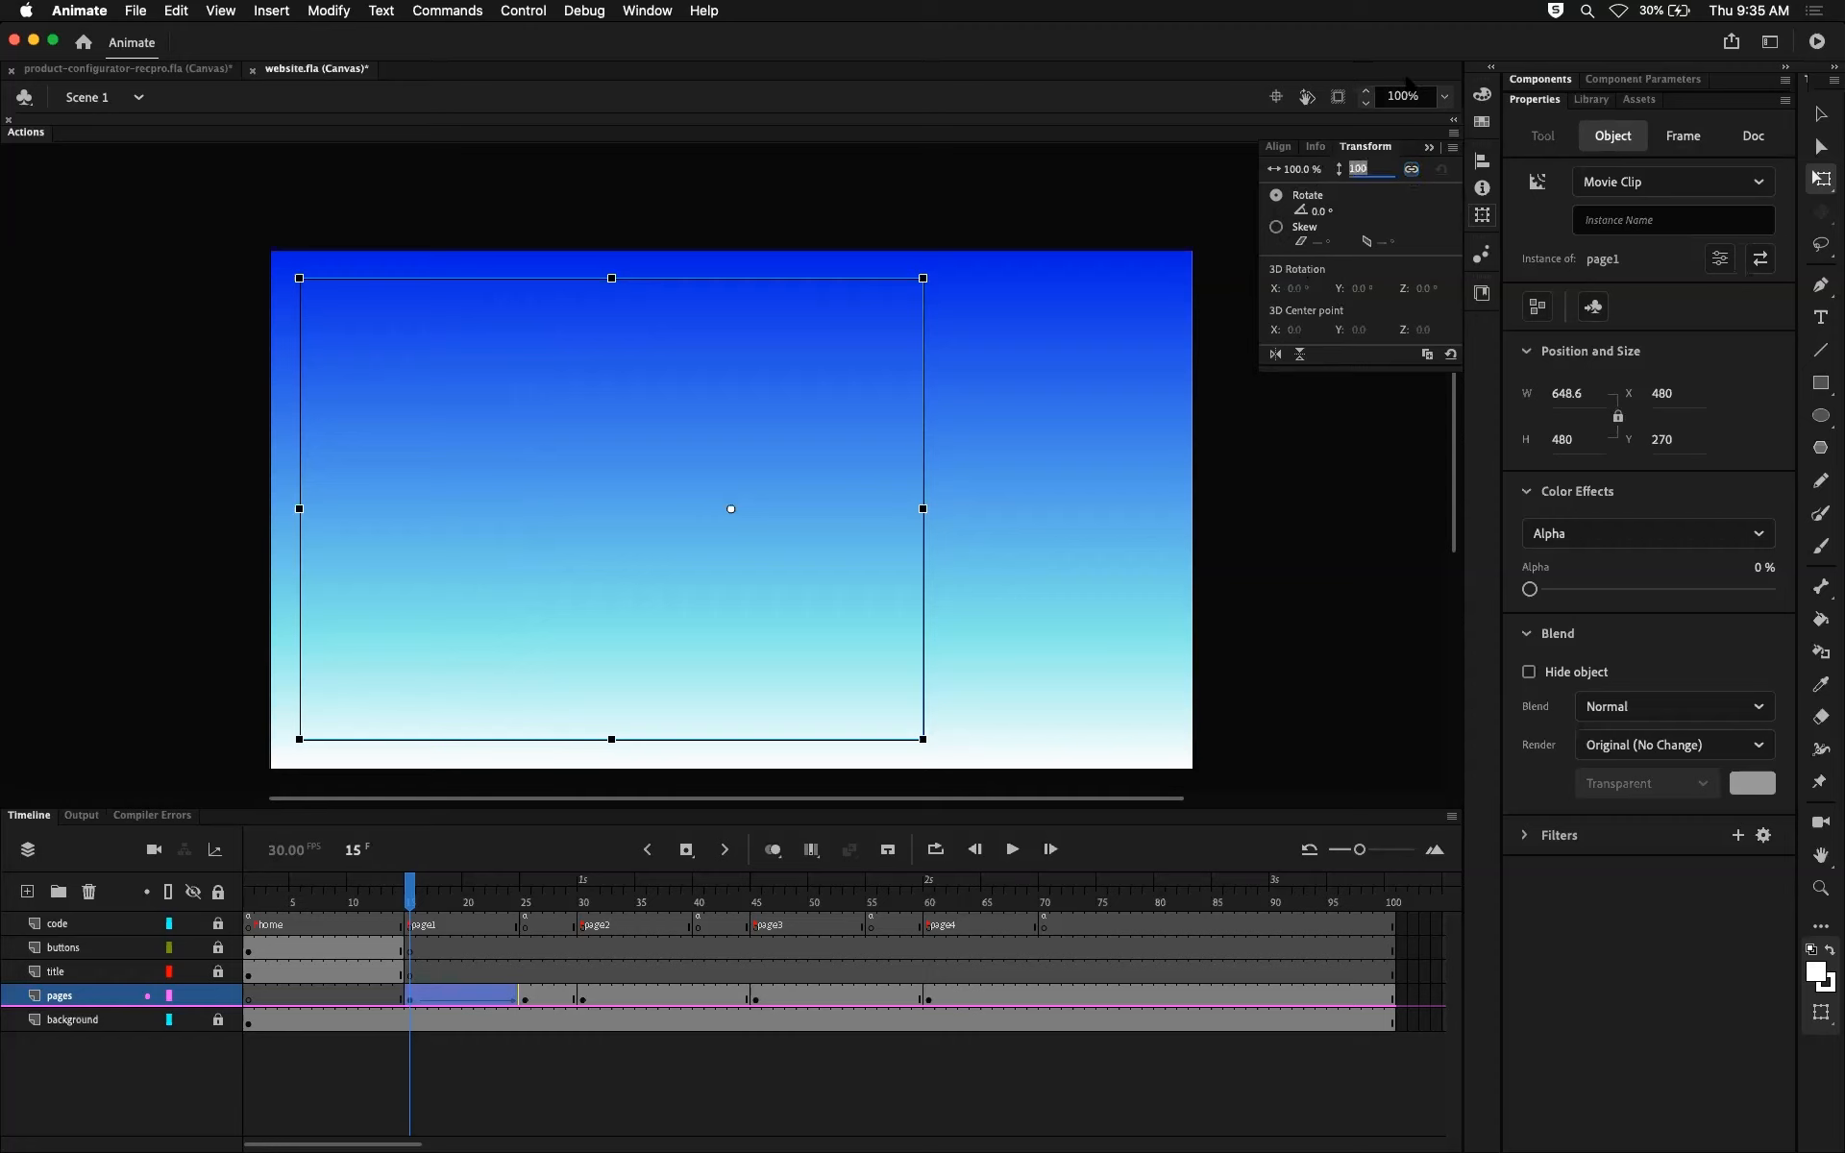
text(50)
key(Return)
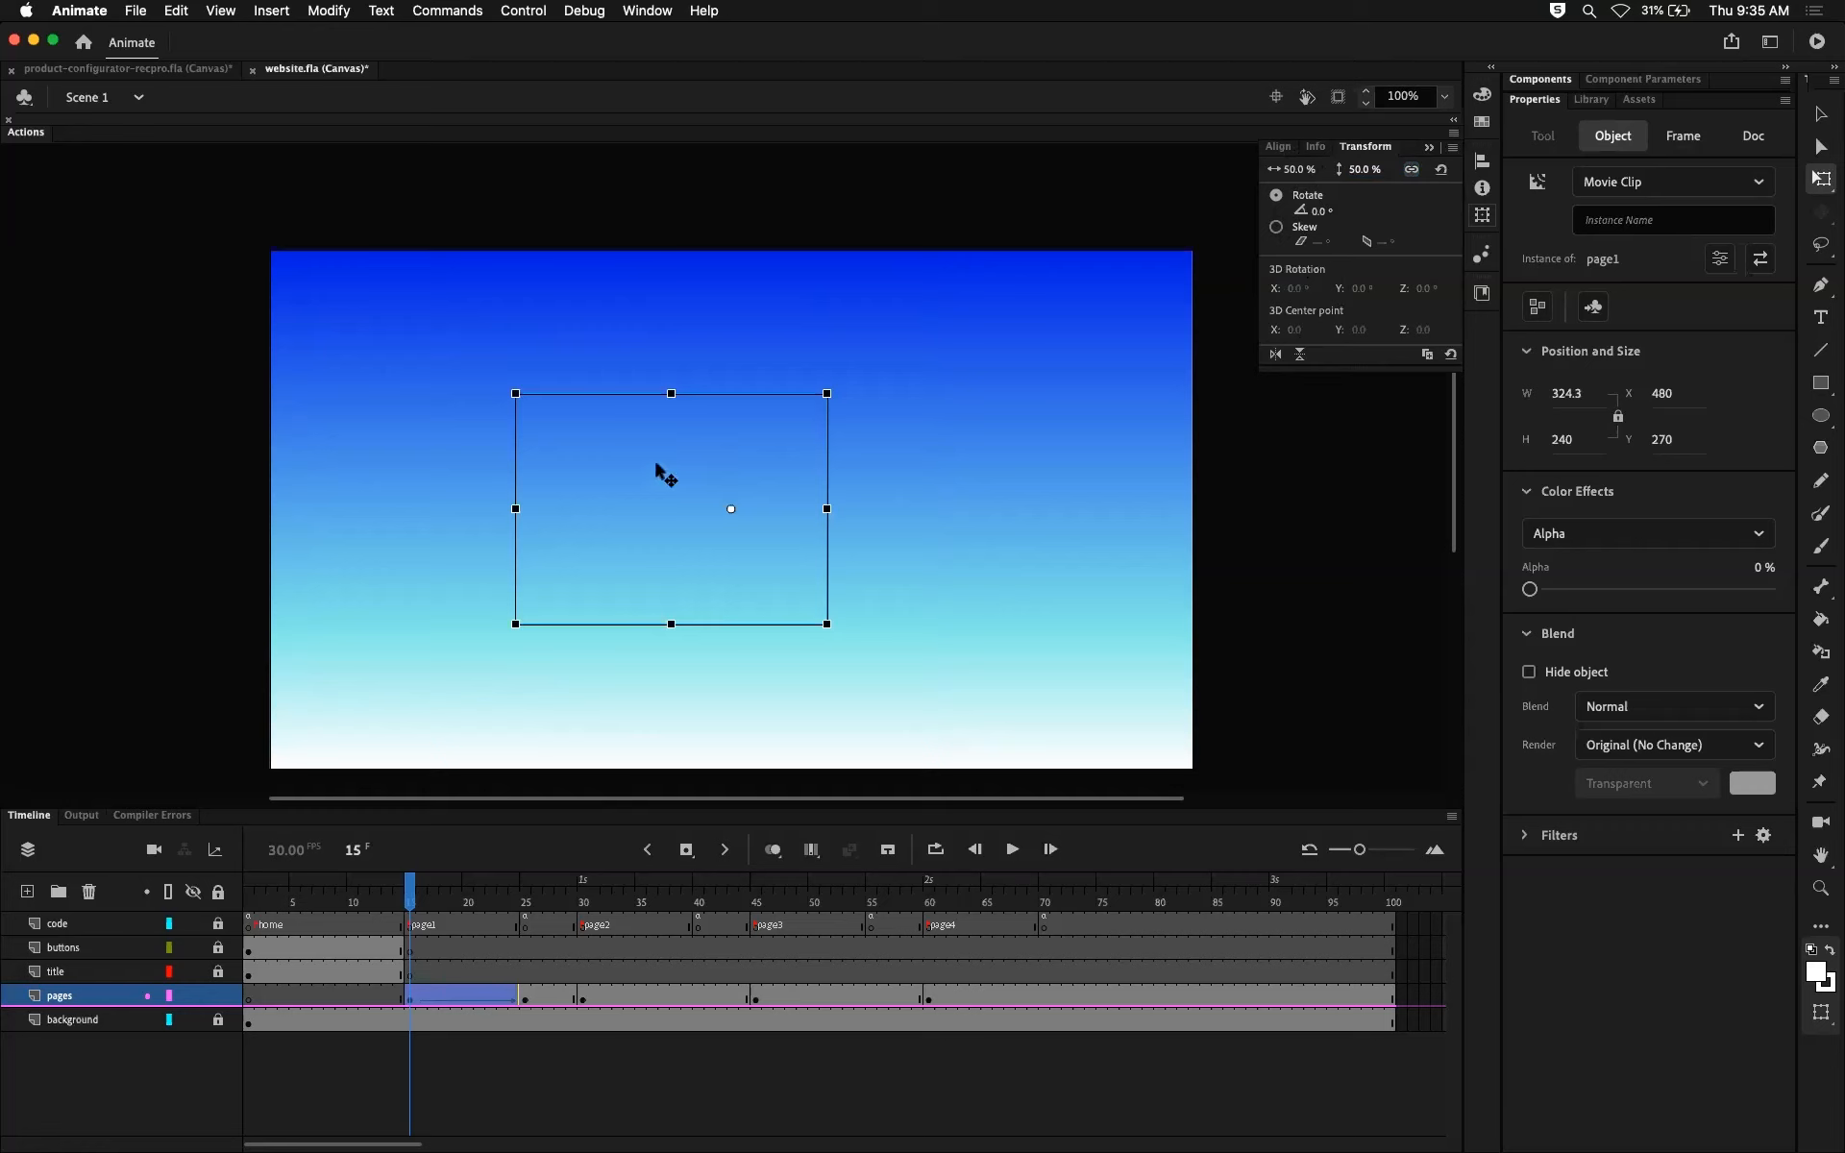
click(421, 896)
drag(421, 895, 523, 860)
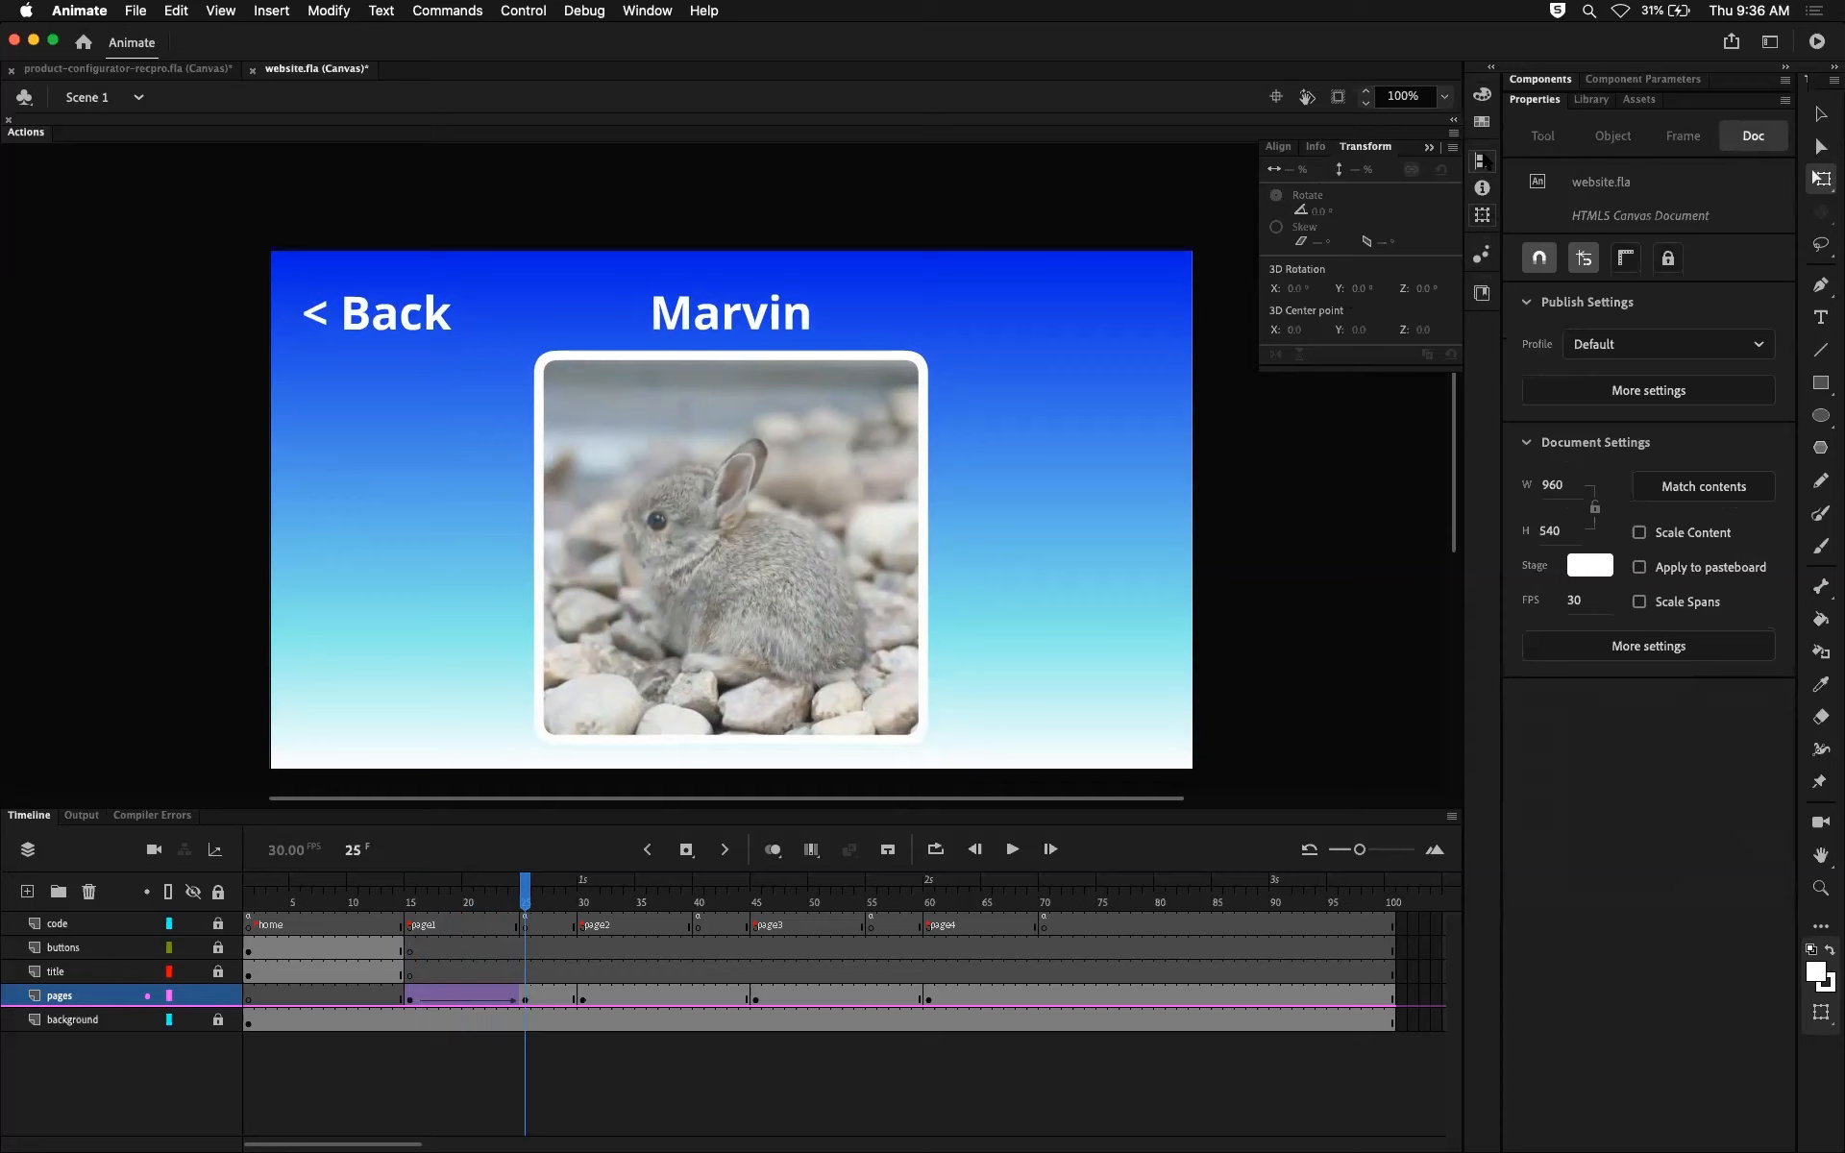
Step: Look through the available color, swatch, alignment, info and transform options, and put them away
click(1483, 161)
click(1482, 94)
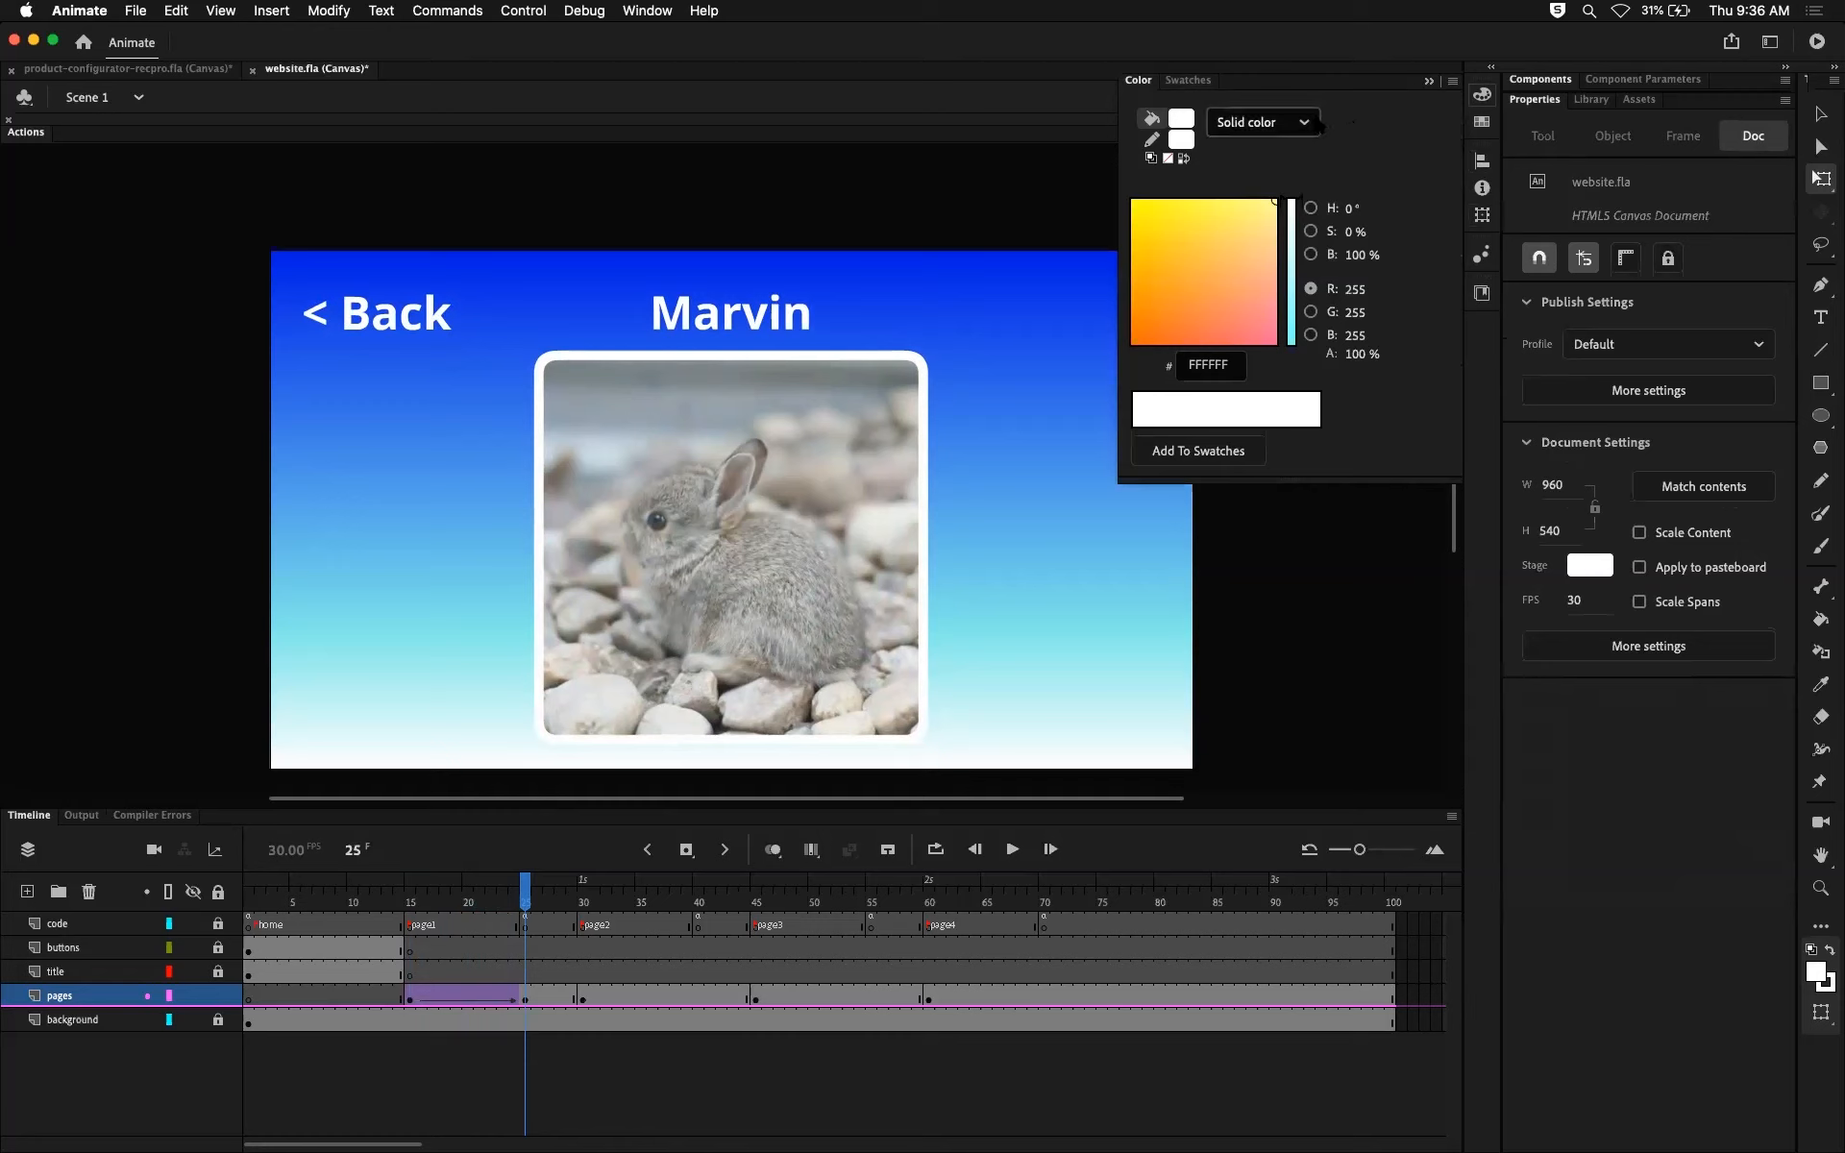
click(1318, 122)
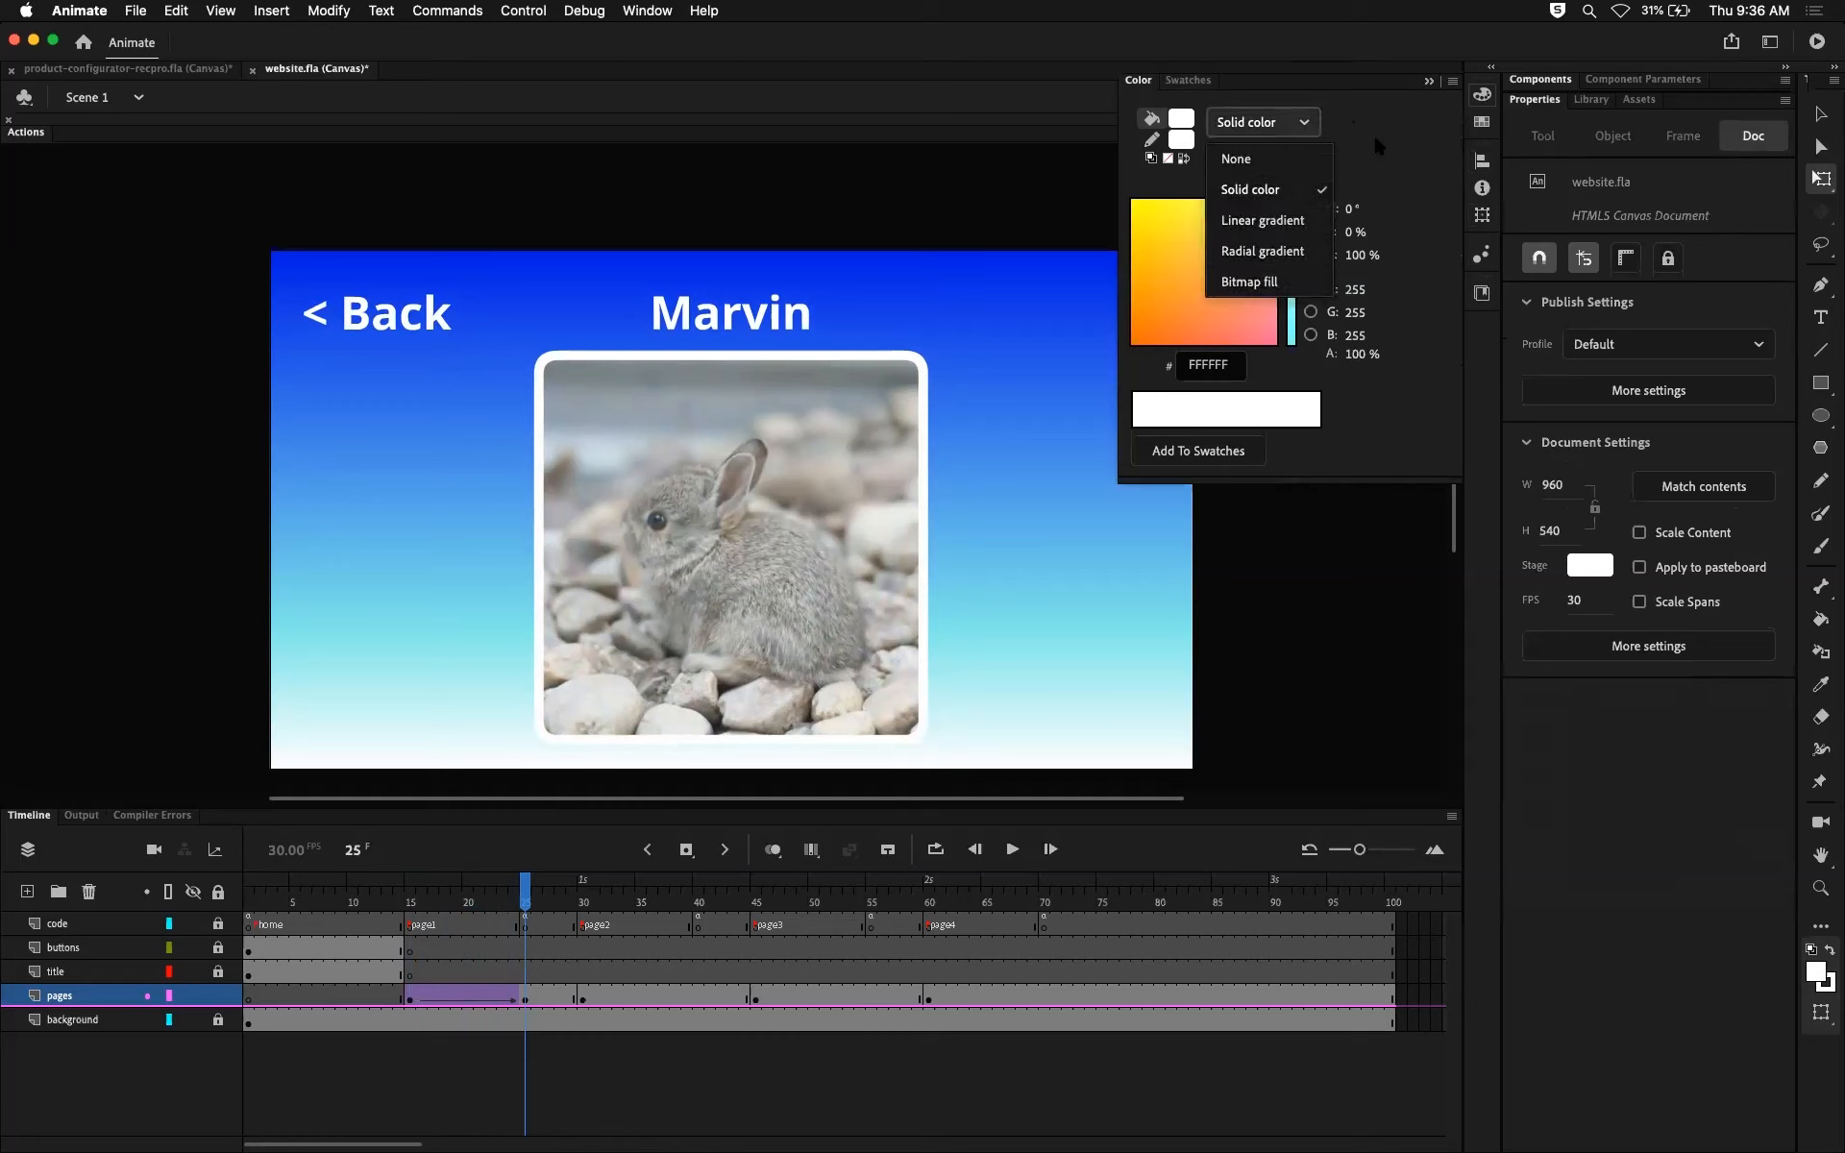
key(Escape)
click(1482, 162)
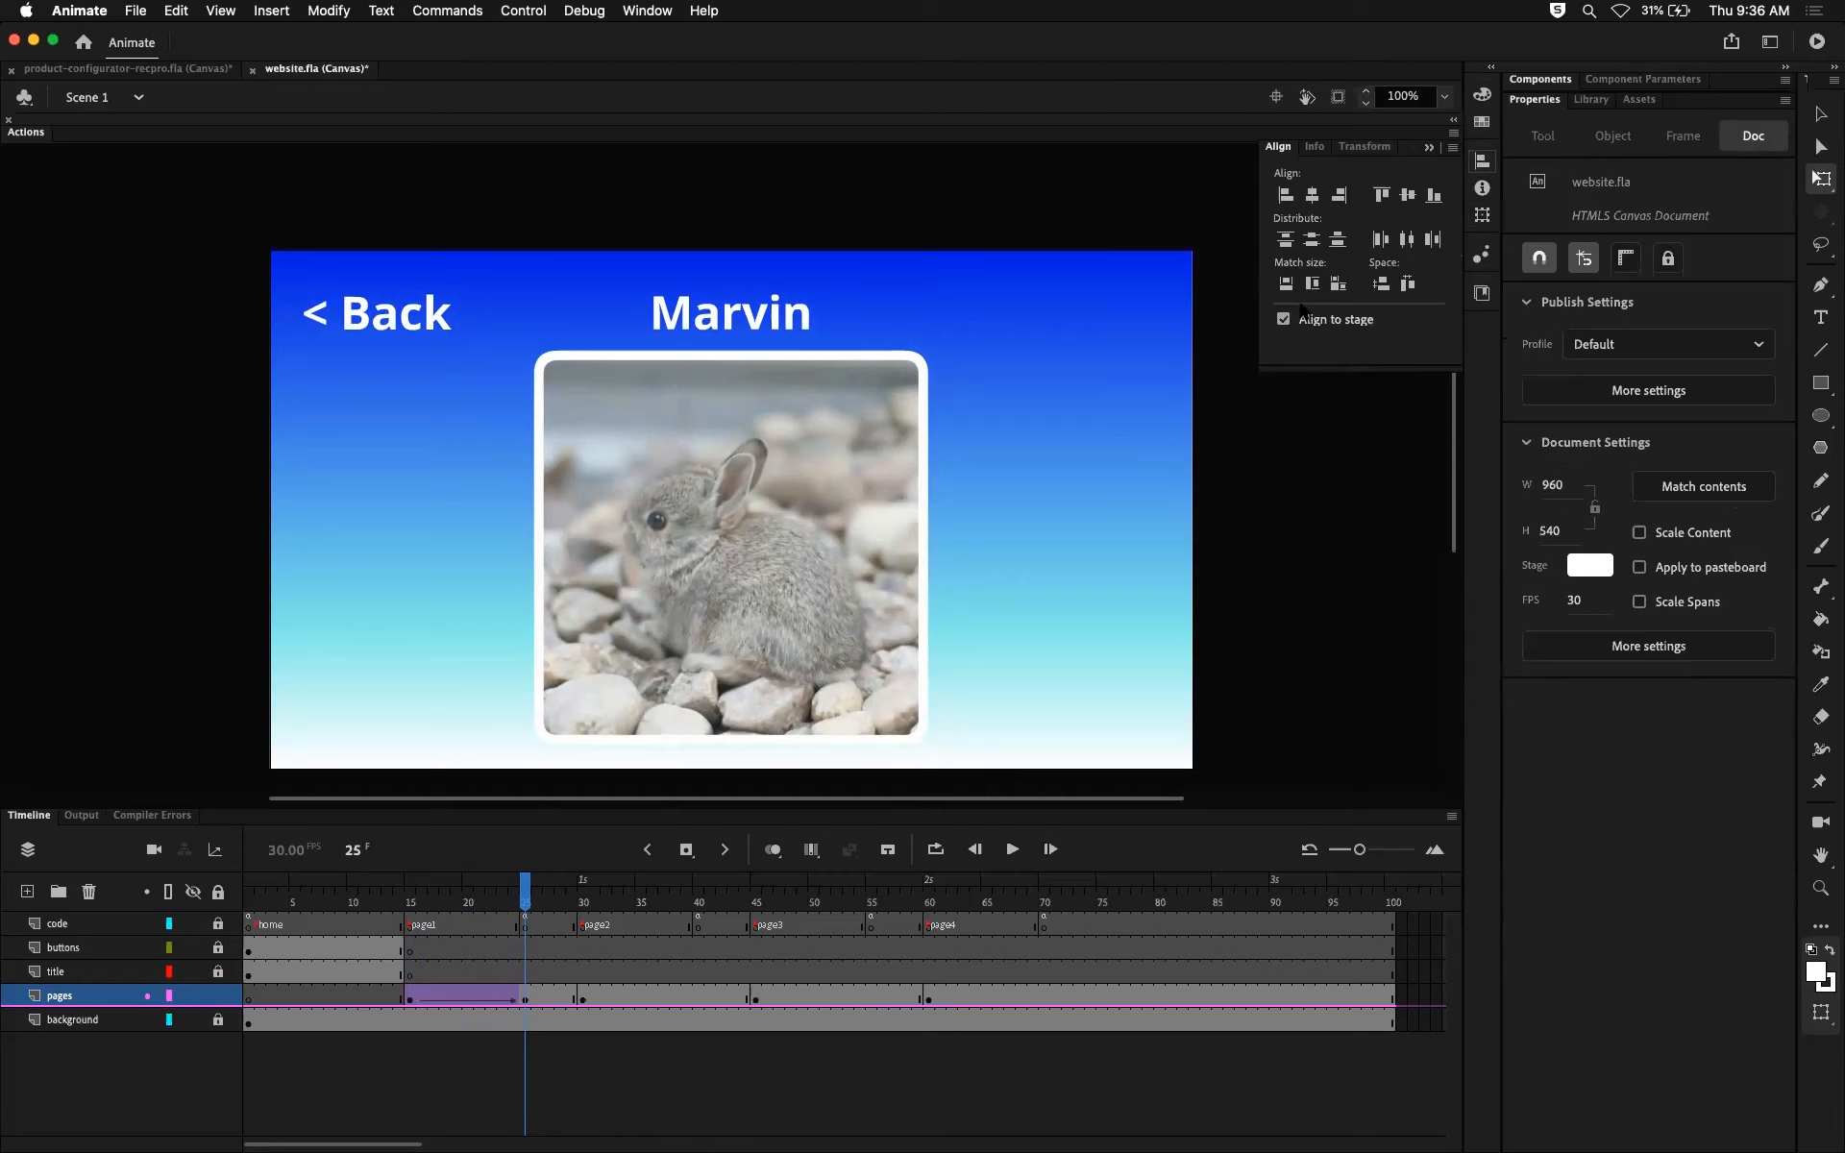
click(1482, 221)
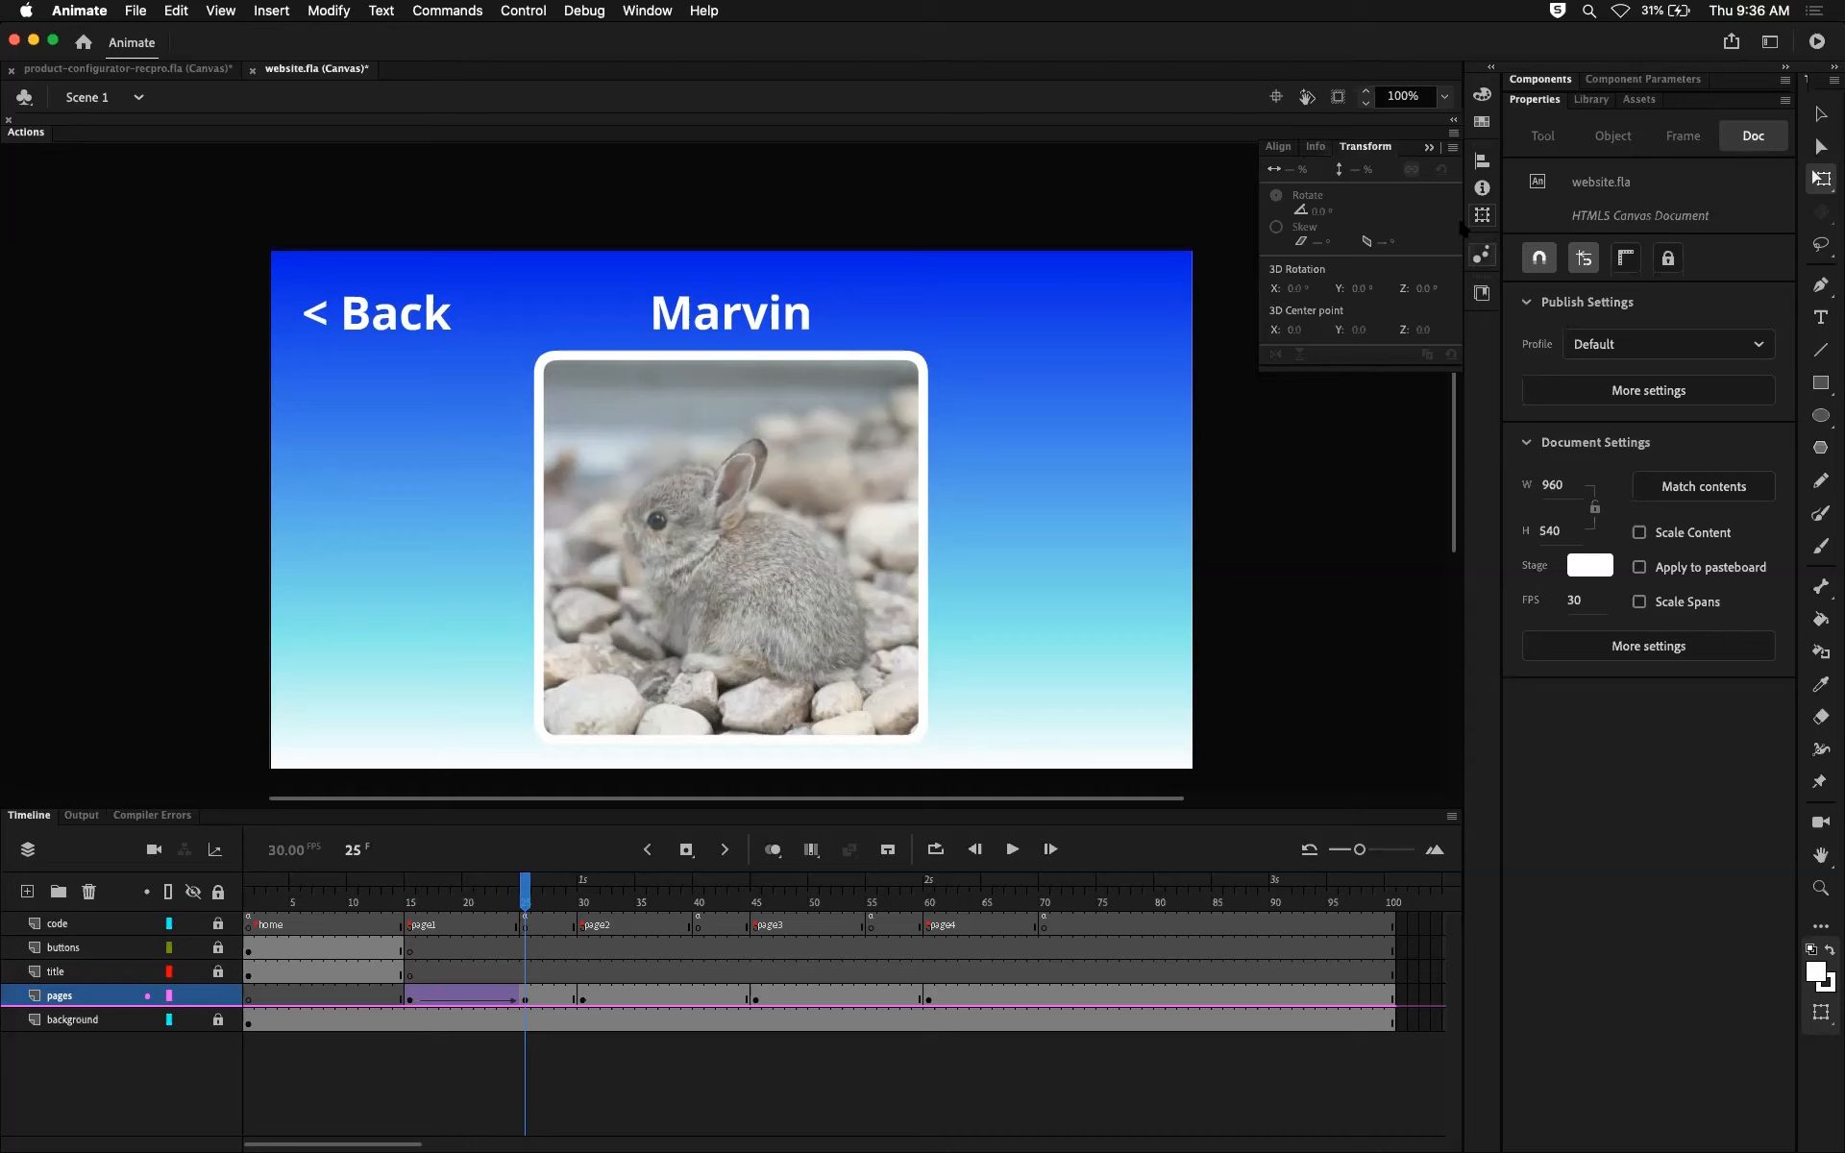
click(1317, 147)
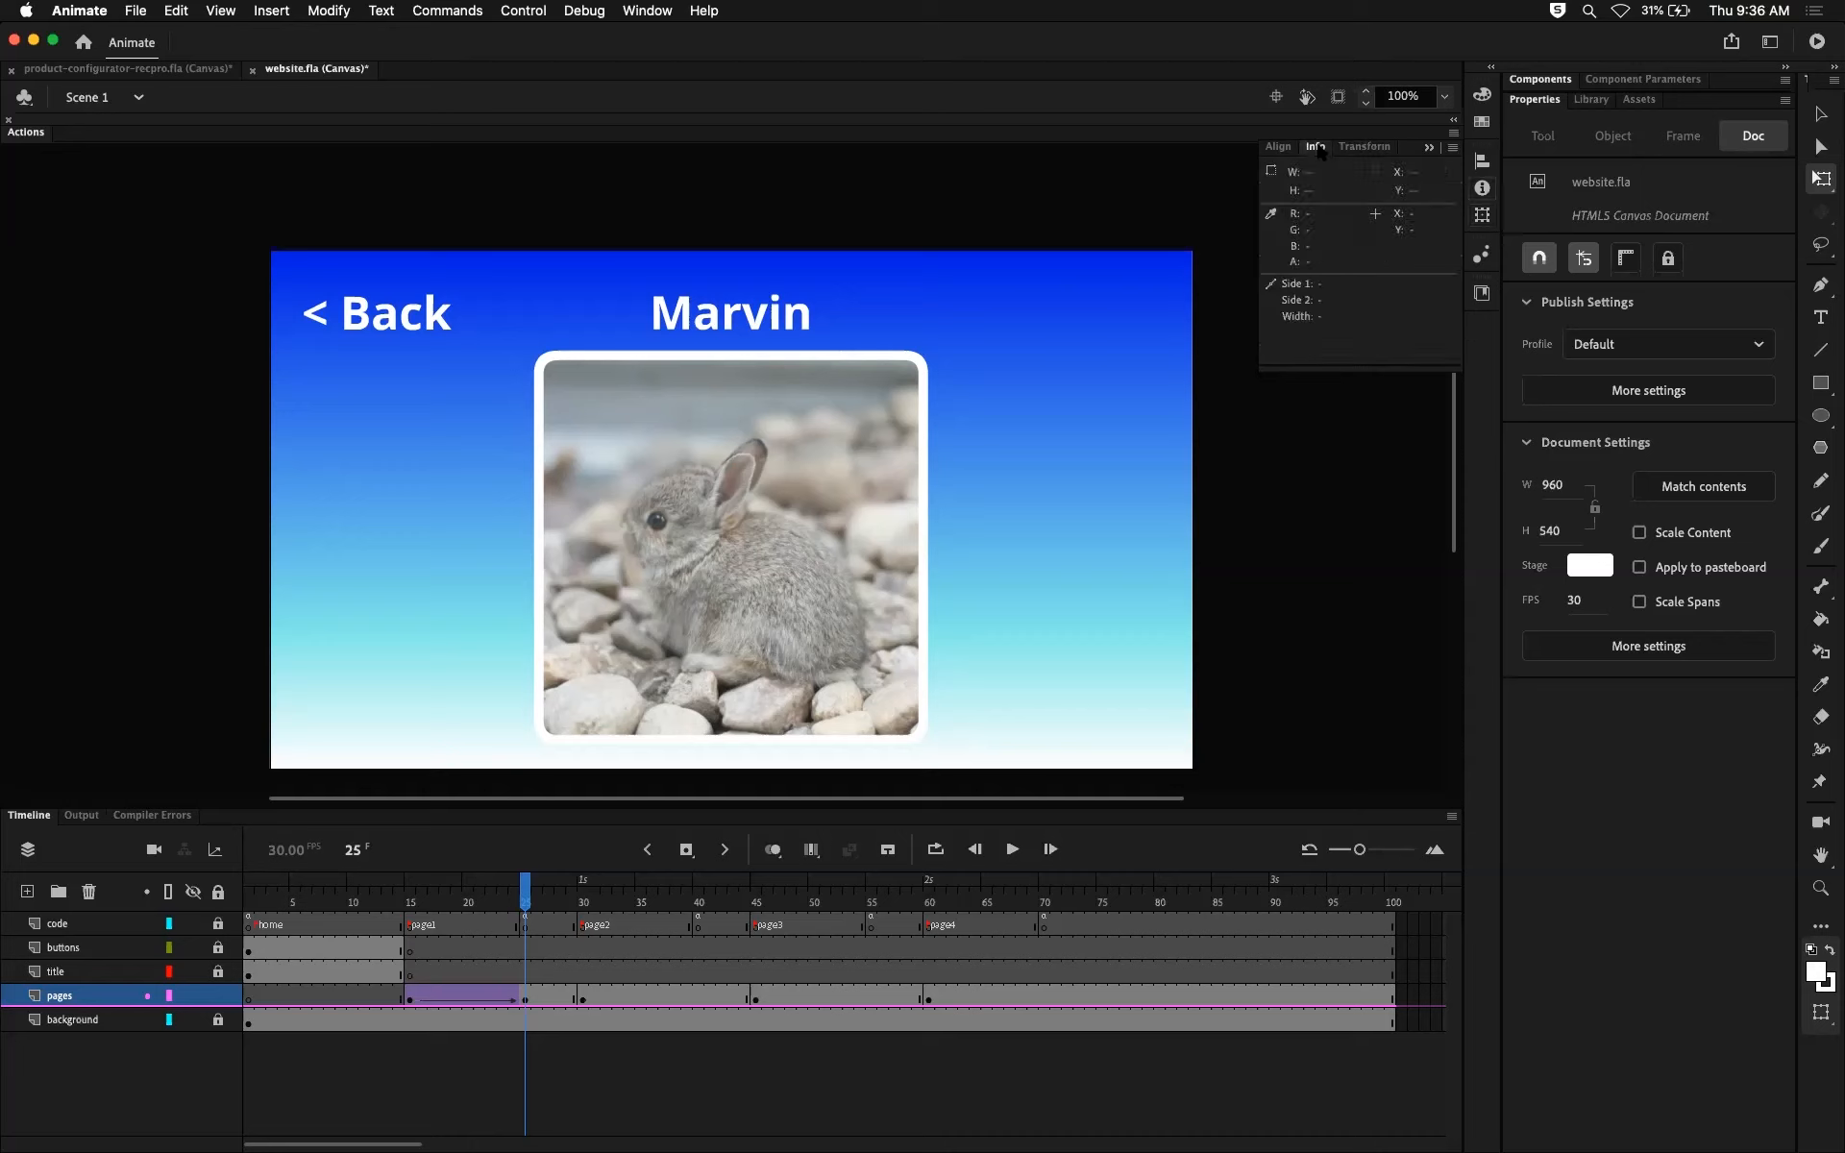
click(1278, 147)
click(1315, 147)
click(1353, 149)
click(1314, 147)
click(1277, 147)
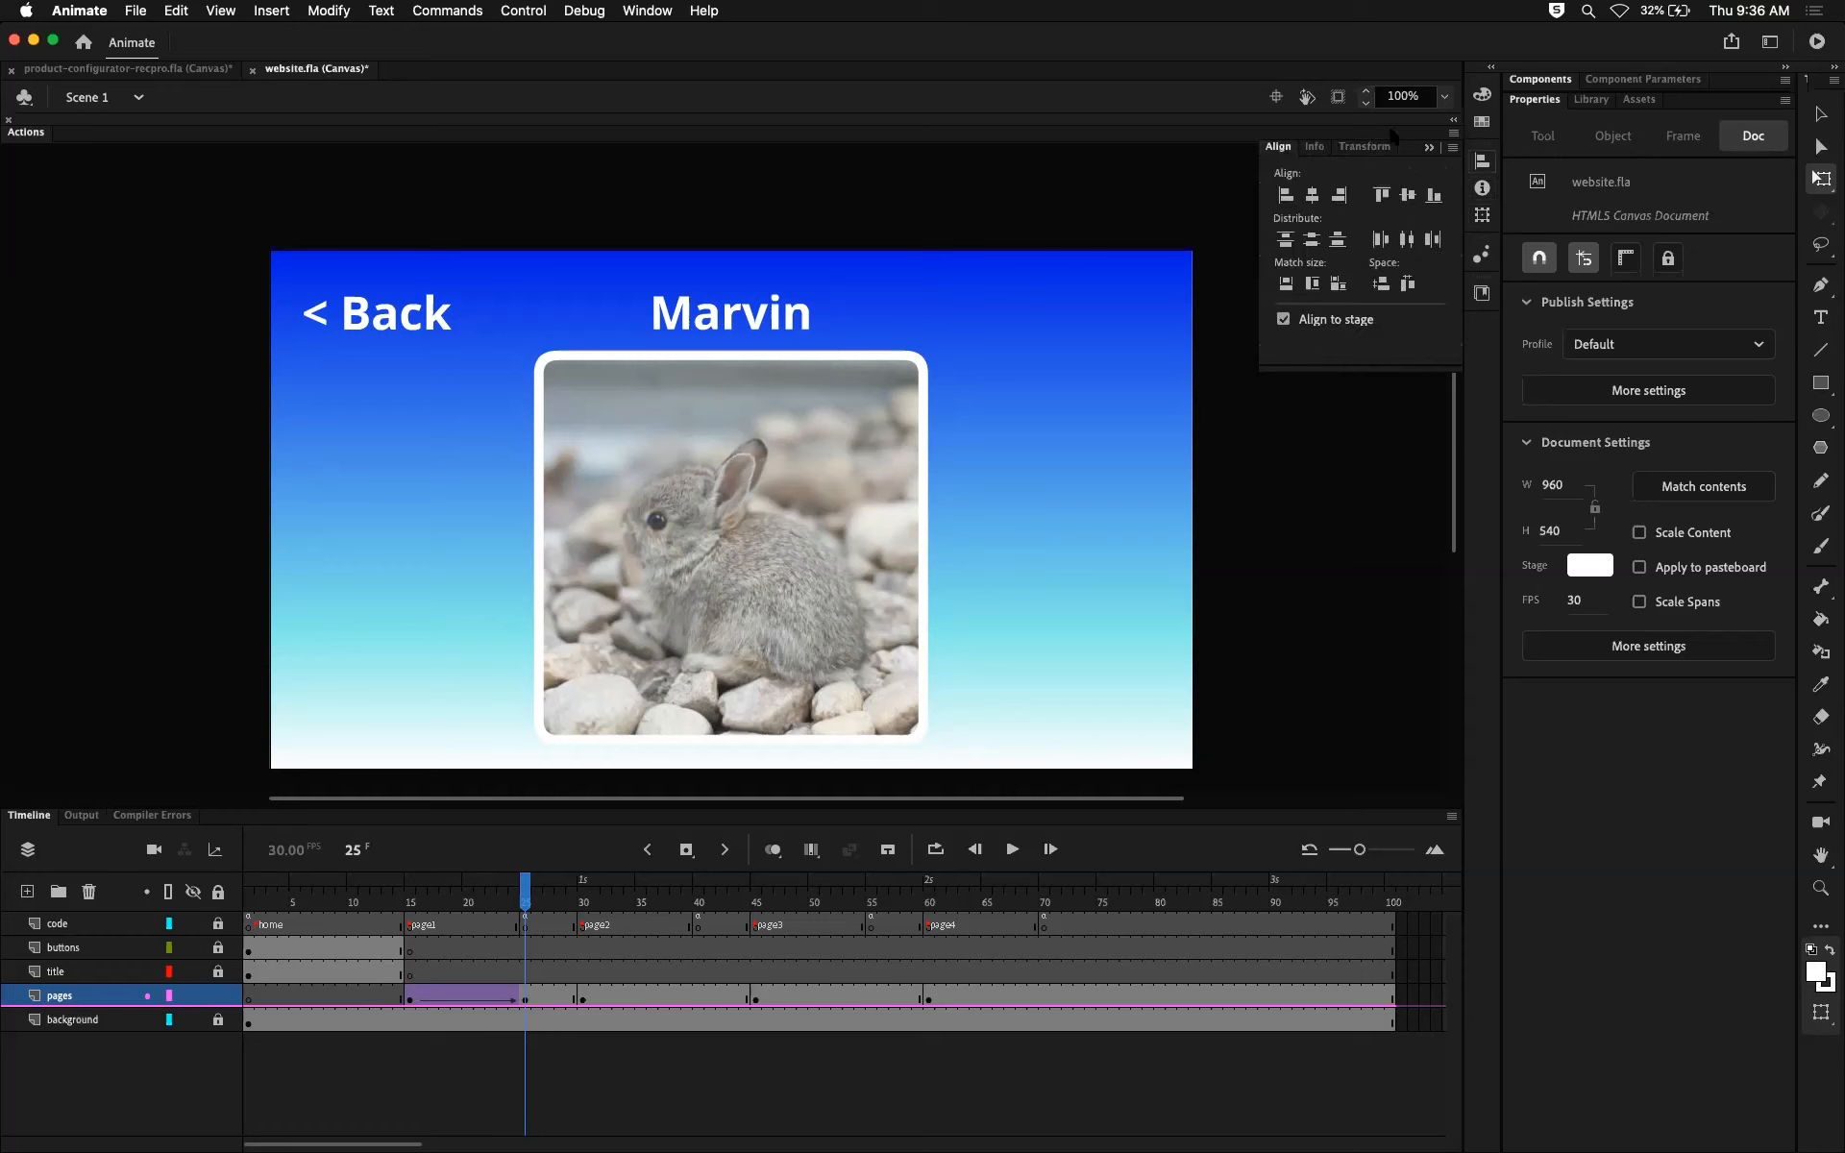
click(1485, 97)
click(1182, 82)
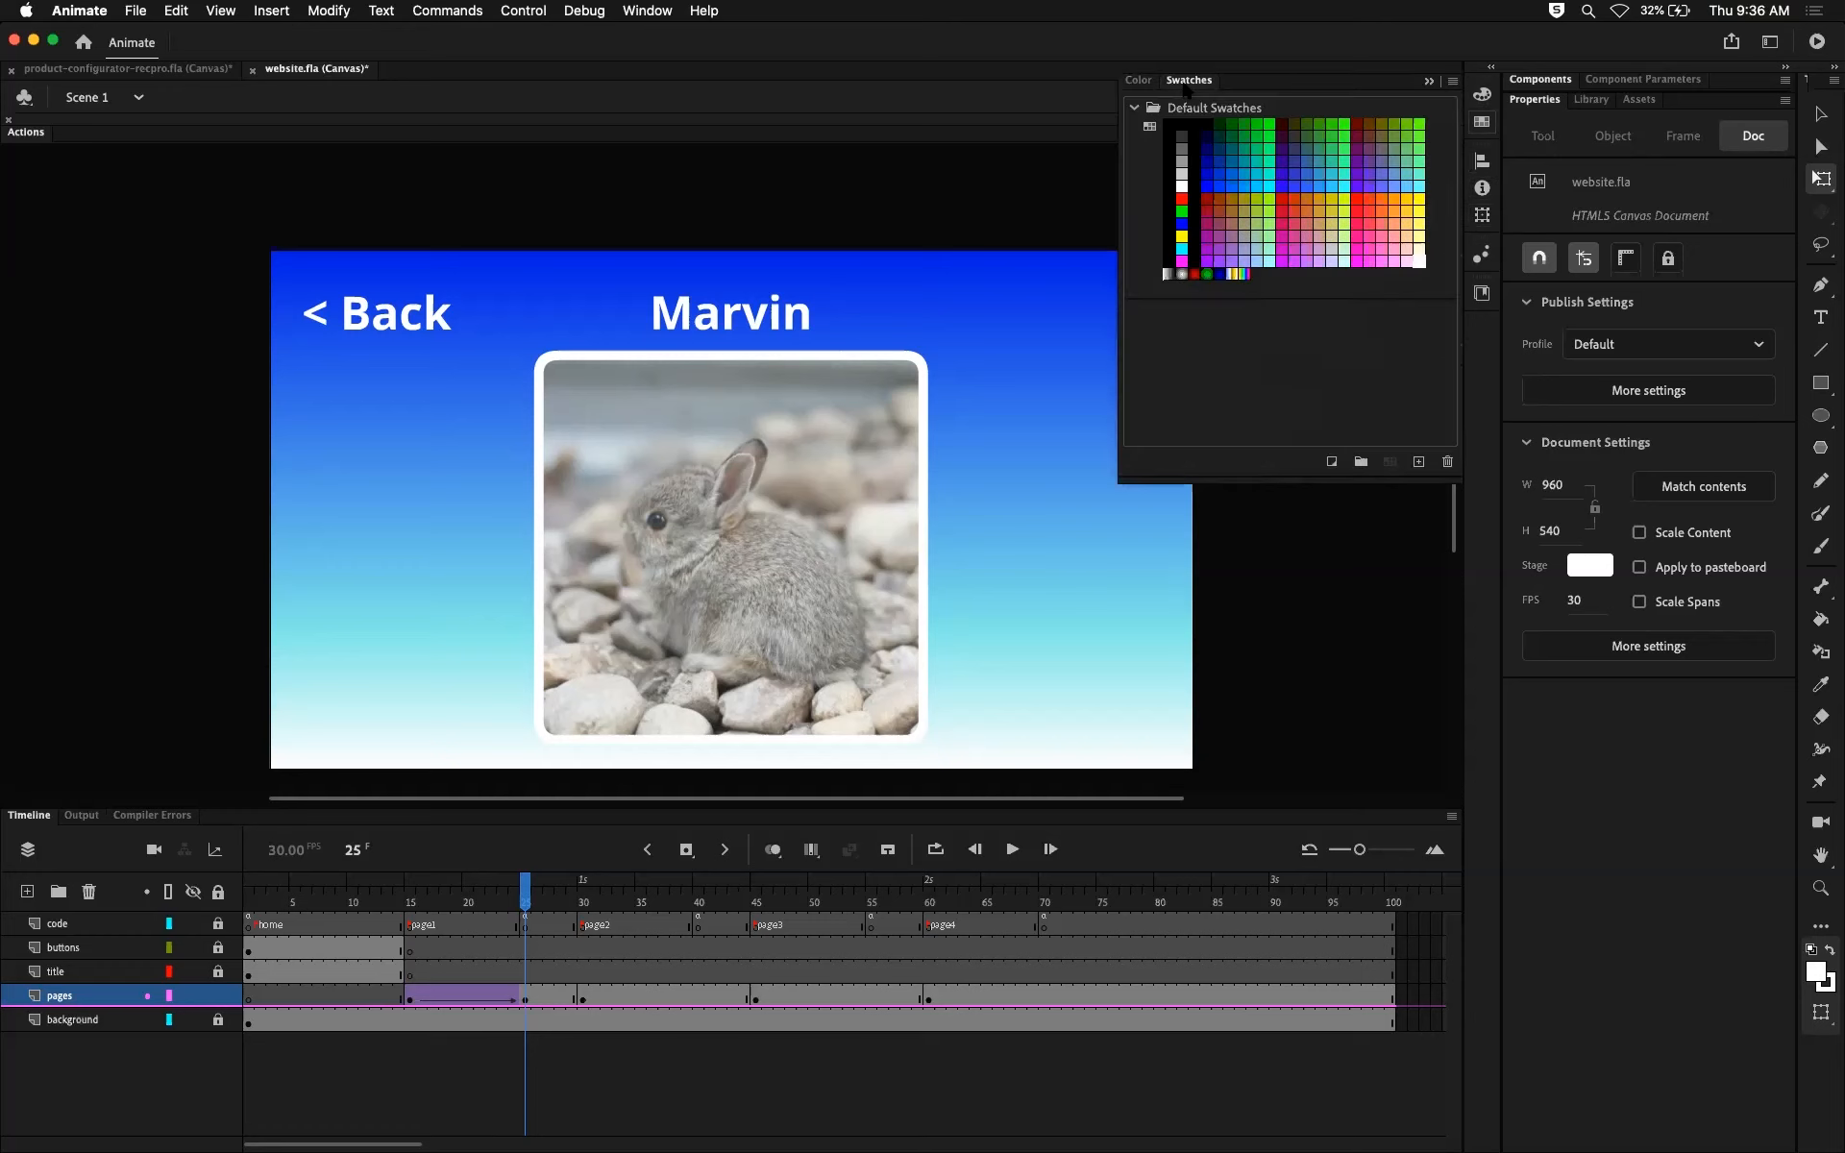
click(1139, 80)
click(1180, 81)
click(1139, 80)
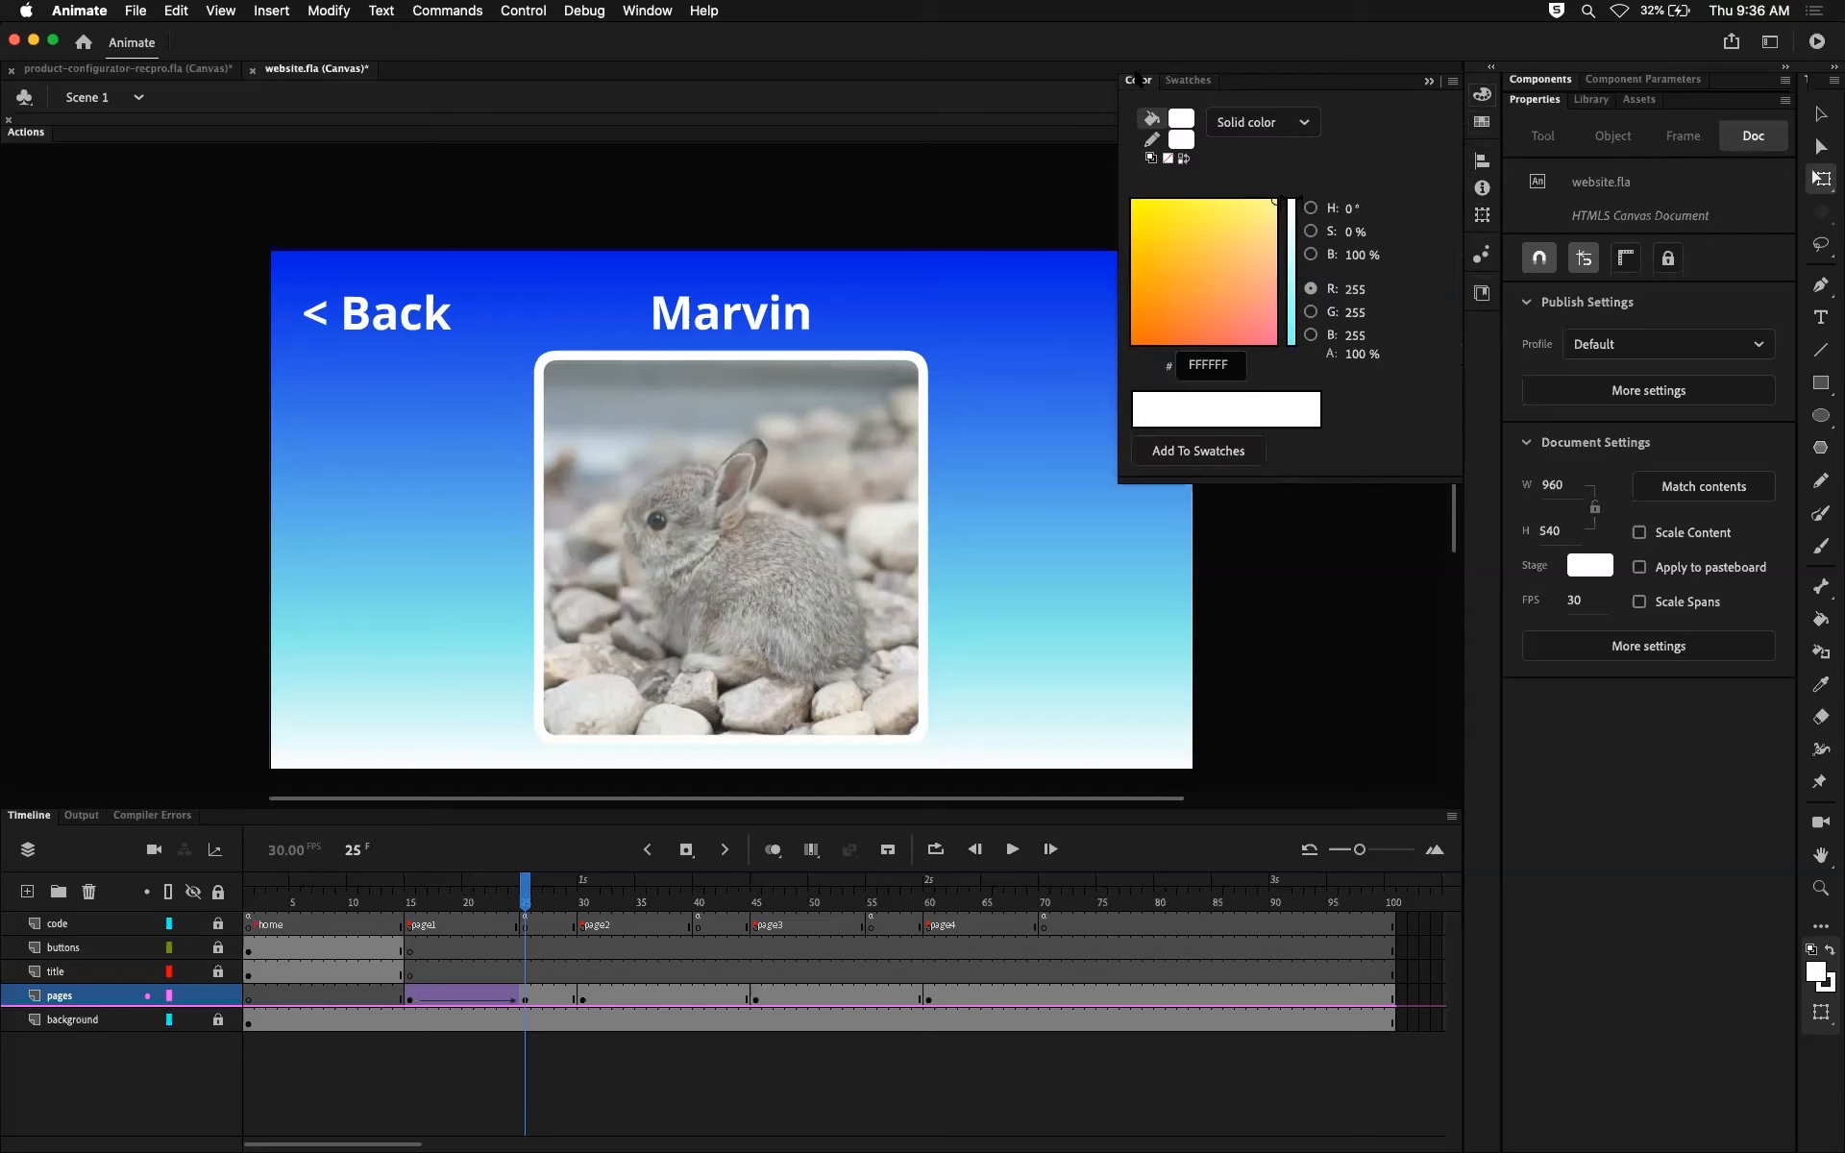
click(1187, 80)
click(1138, 80)
click(1482, 218)
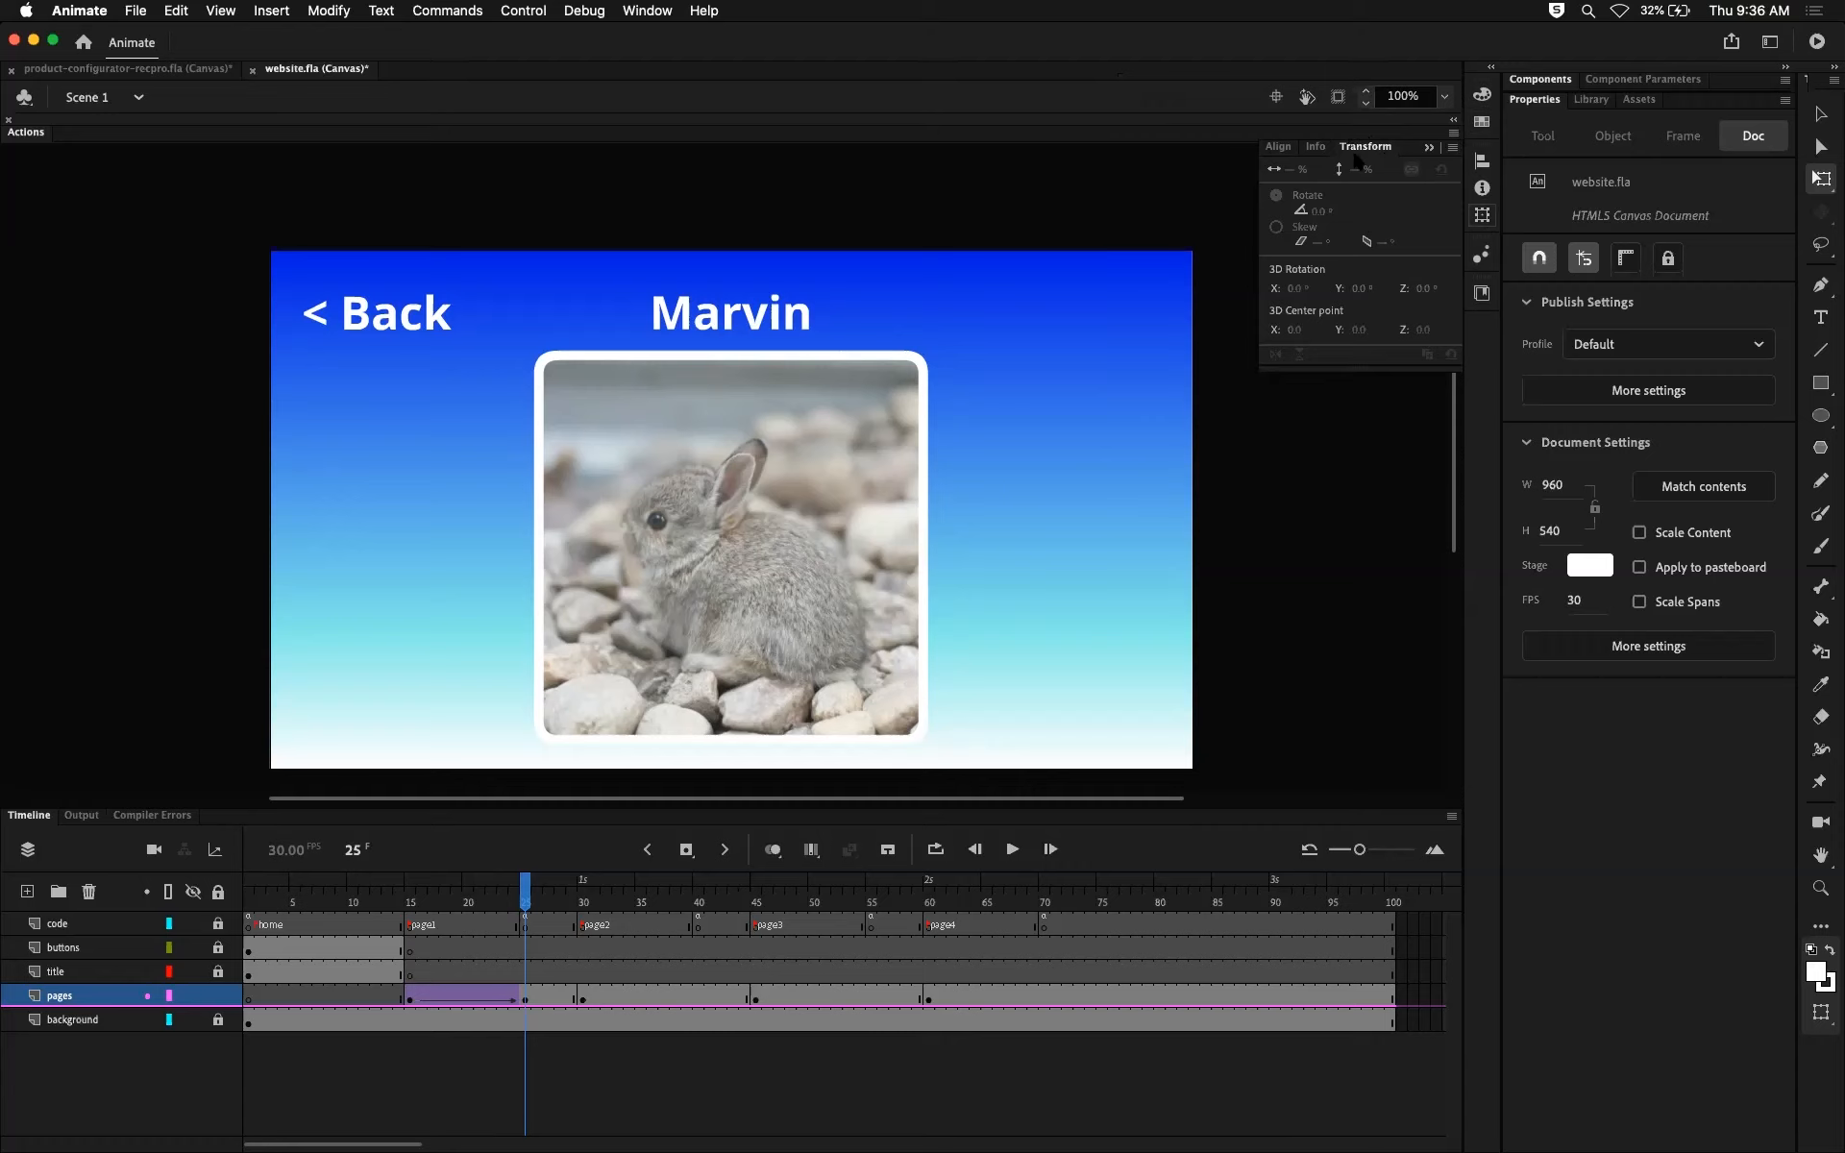
click(1429, 148)
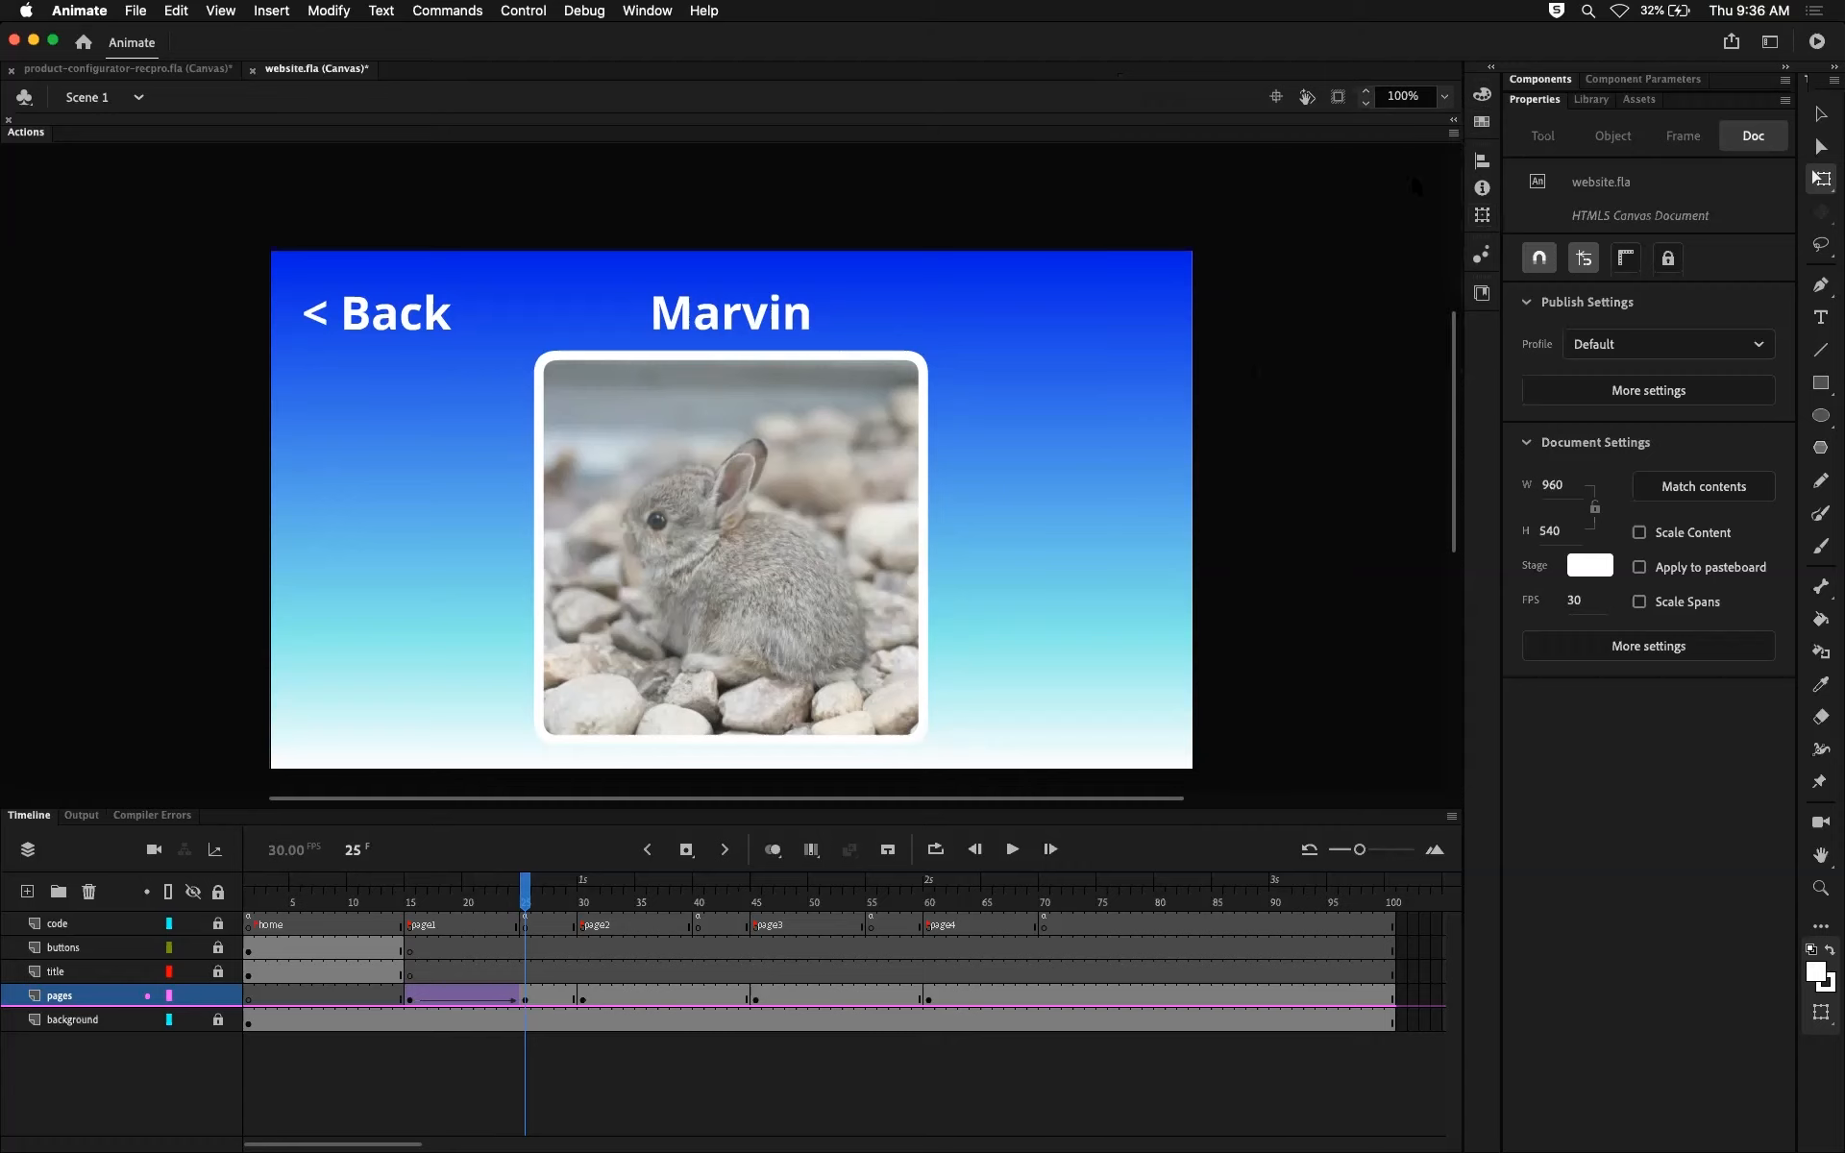
Step: Test the movie in the browser and repeatedly open the first bunny's page and go back to check the scaling fade-in
key(super+Return)
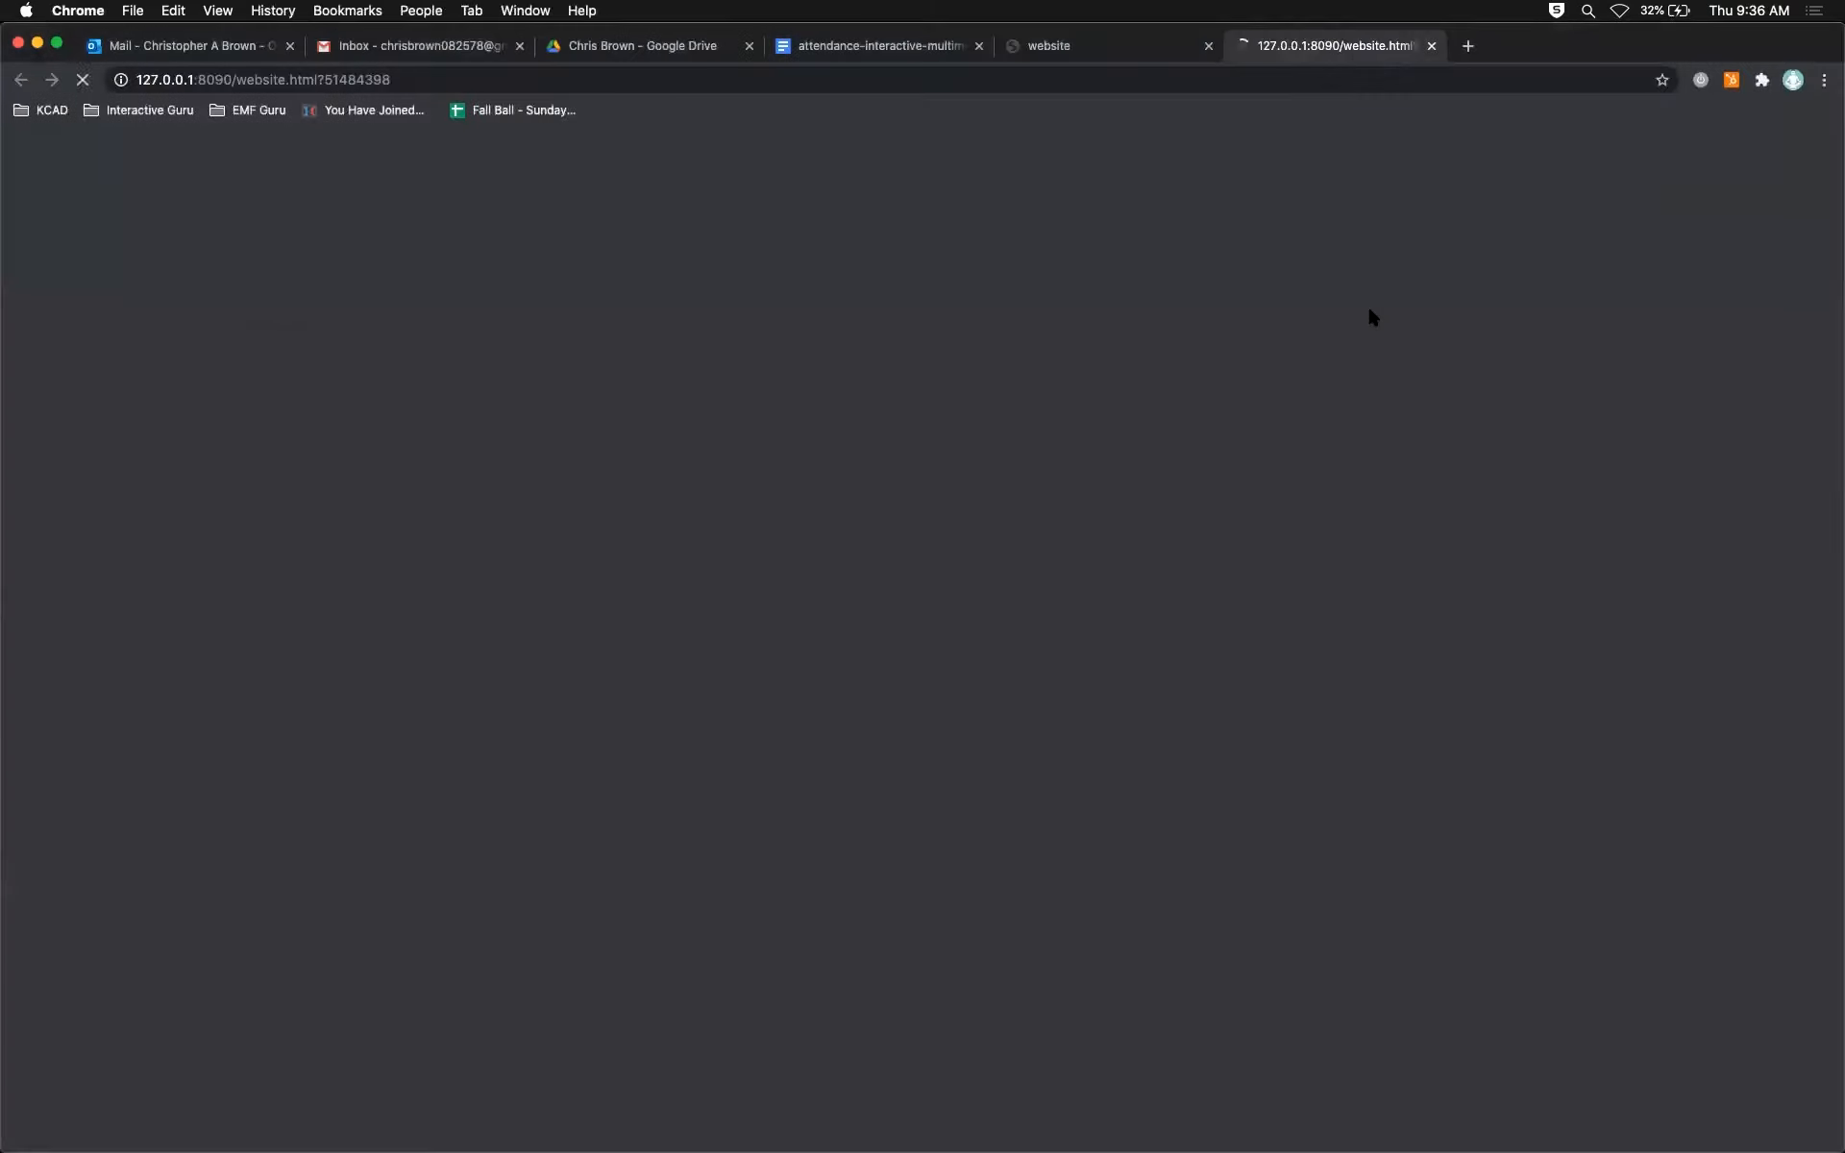
click(548, 686)
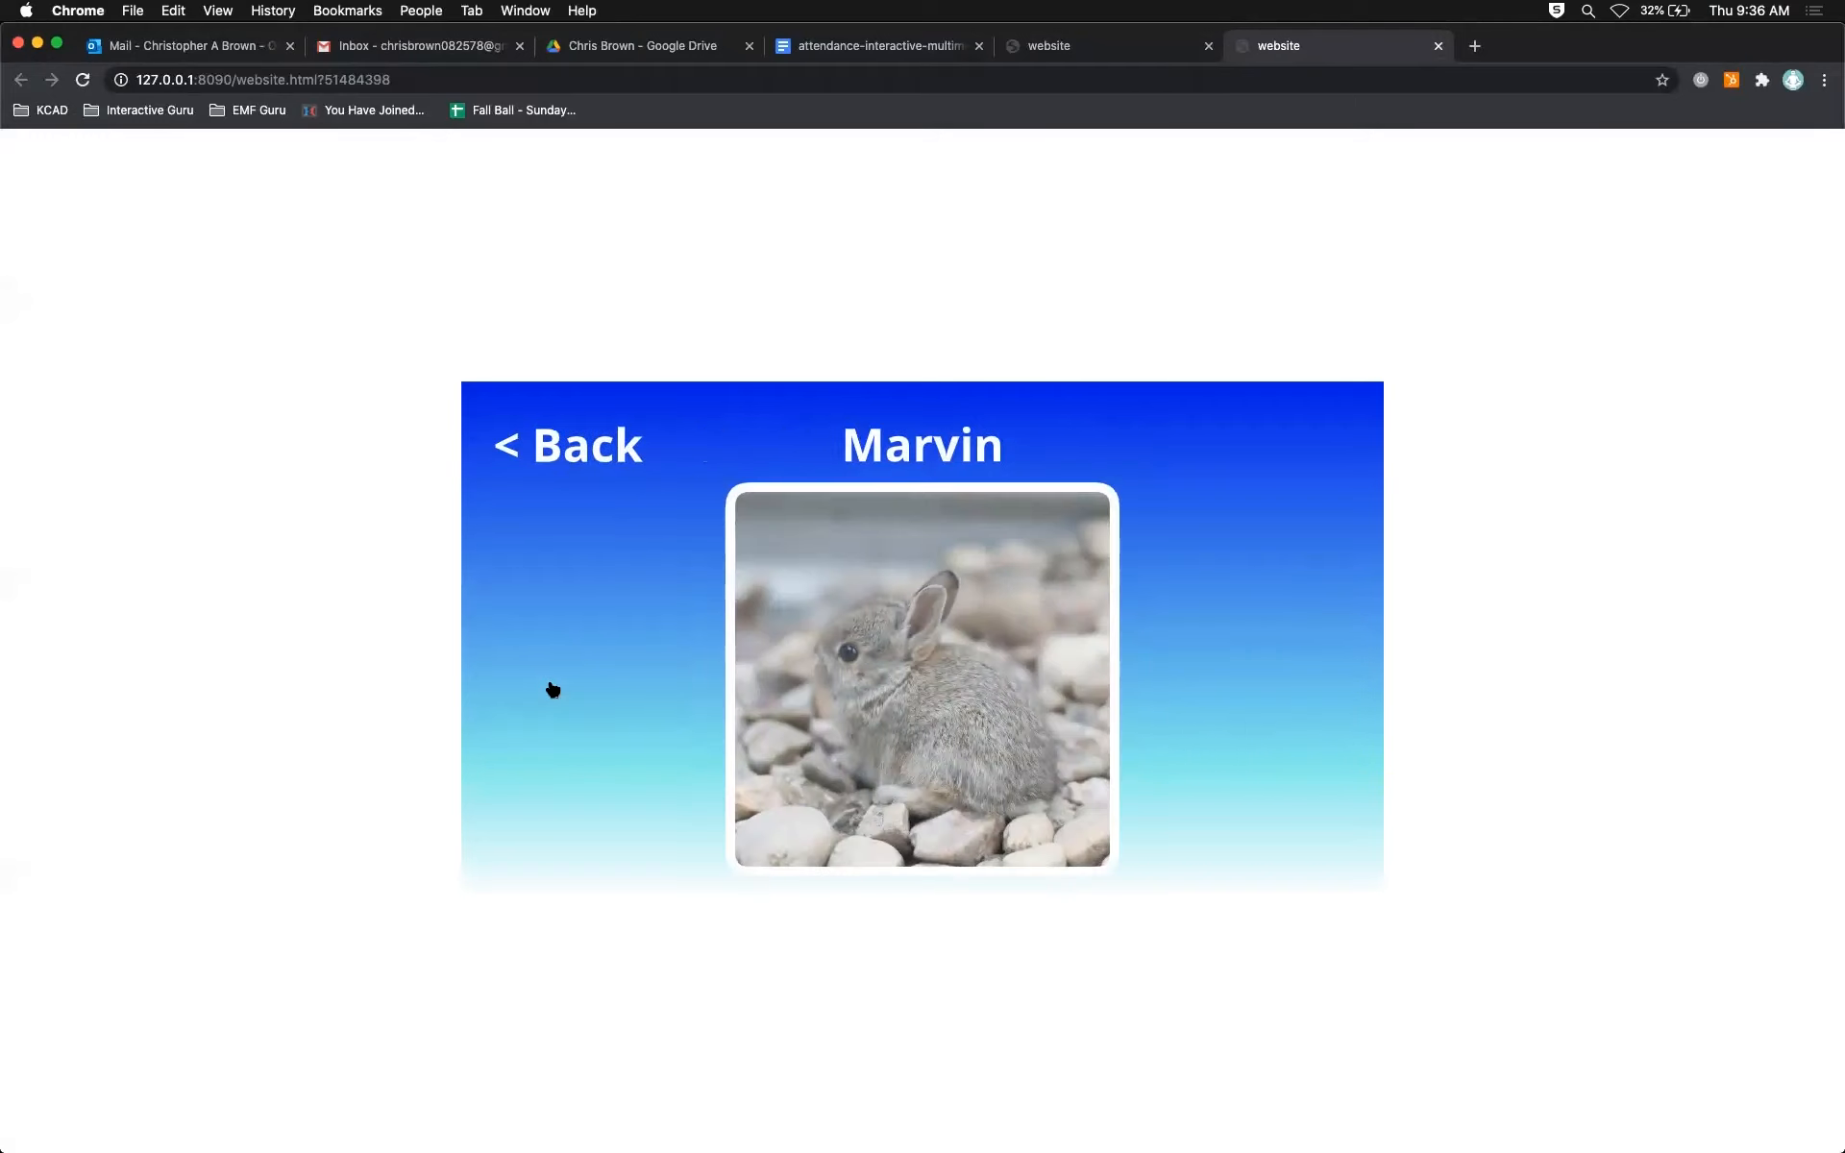
click(573, 460)
click(620, 690)
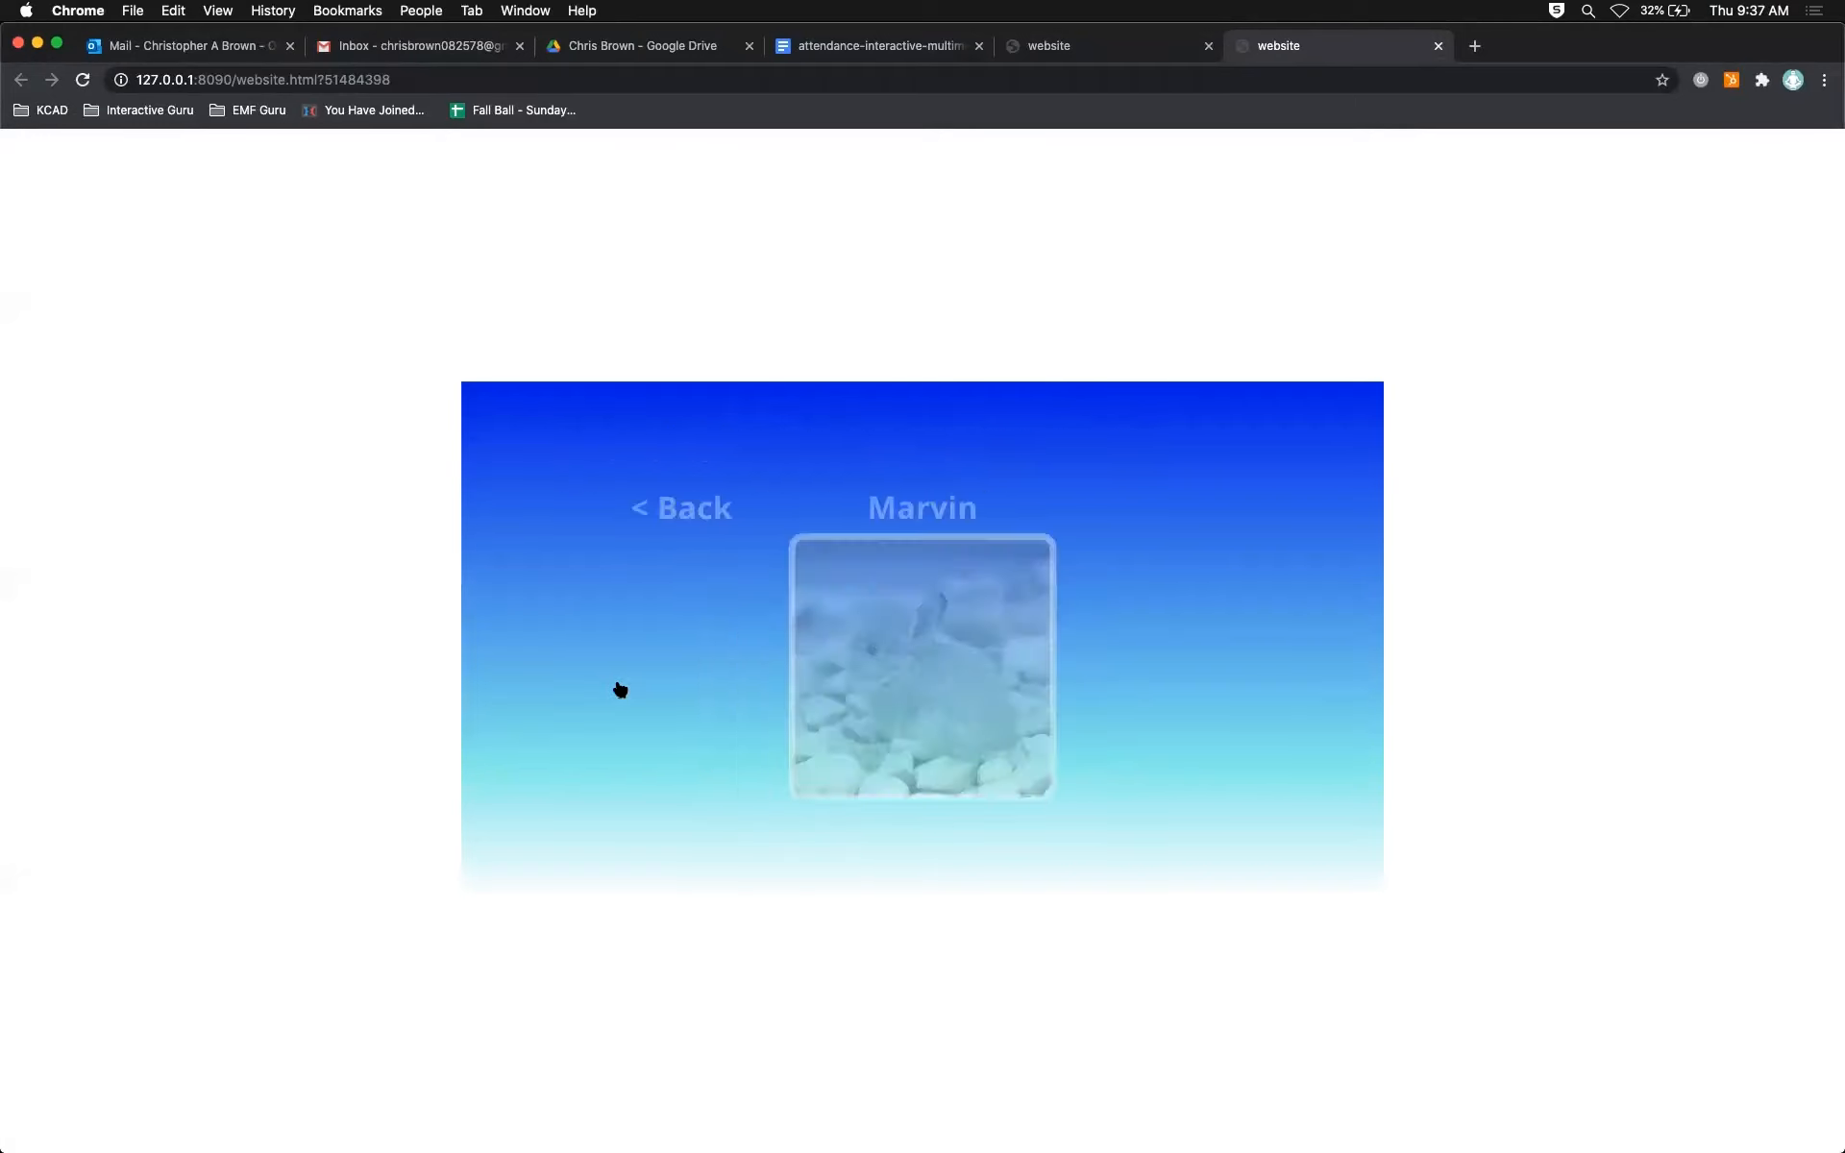
click(566, 455)
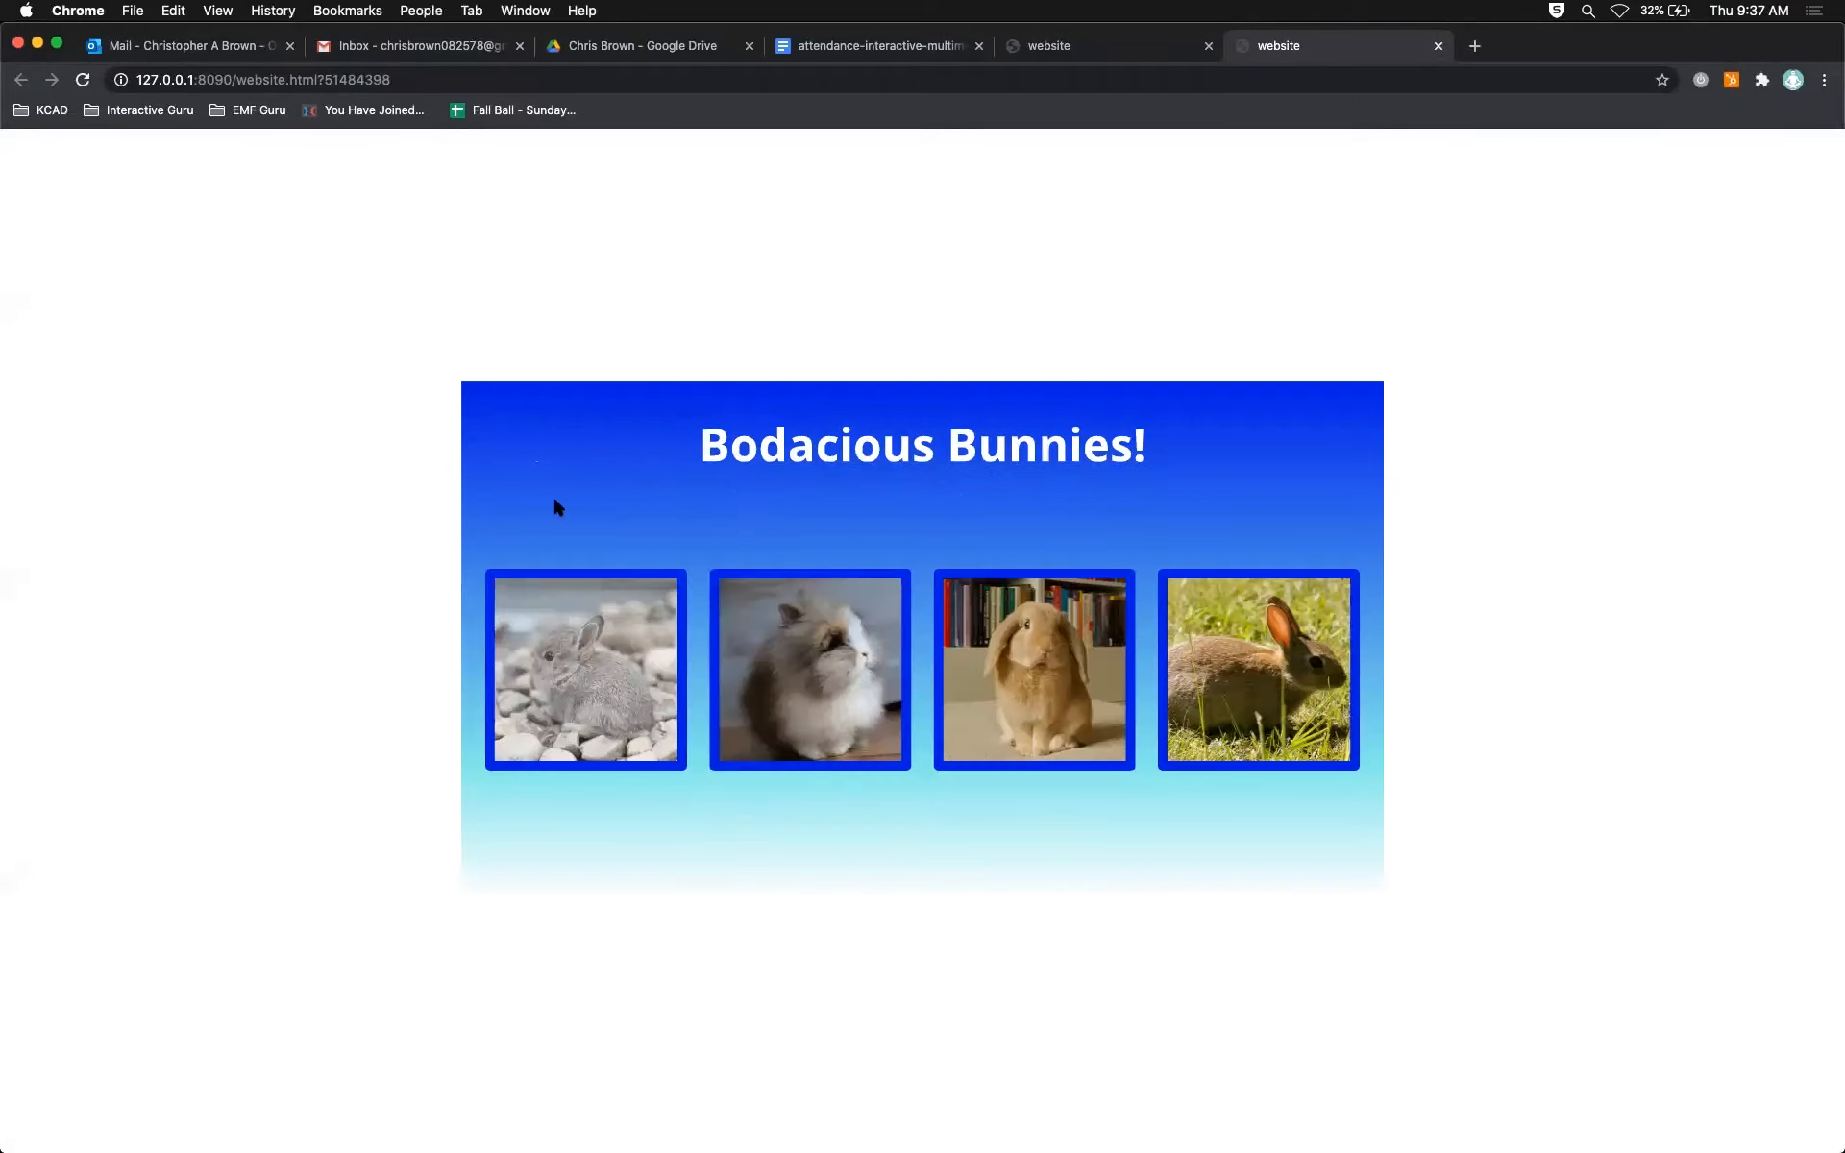
click(563, 684)
click(600, 451)
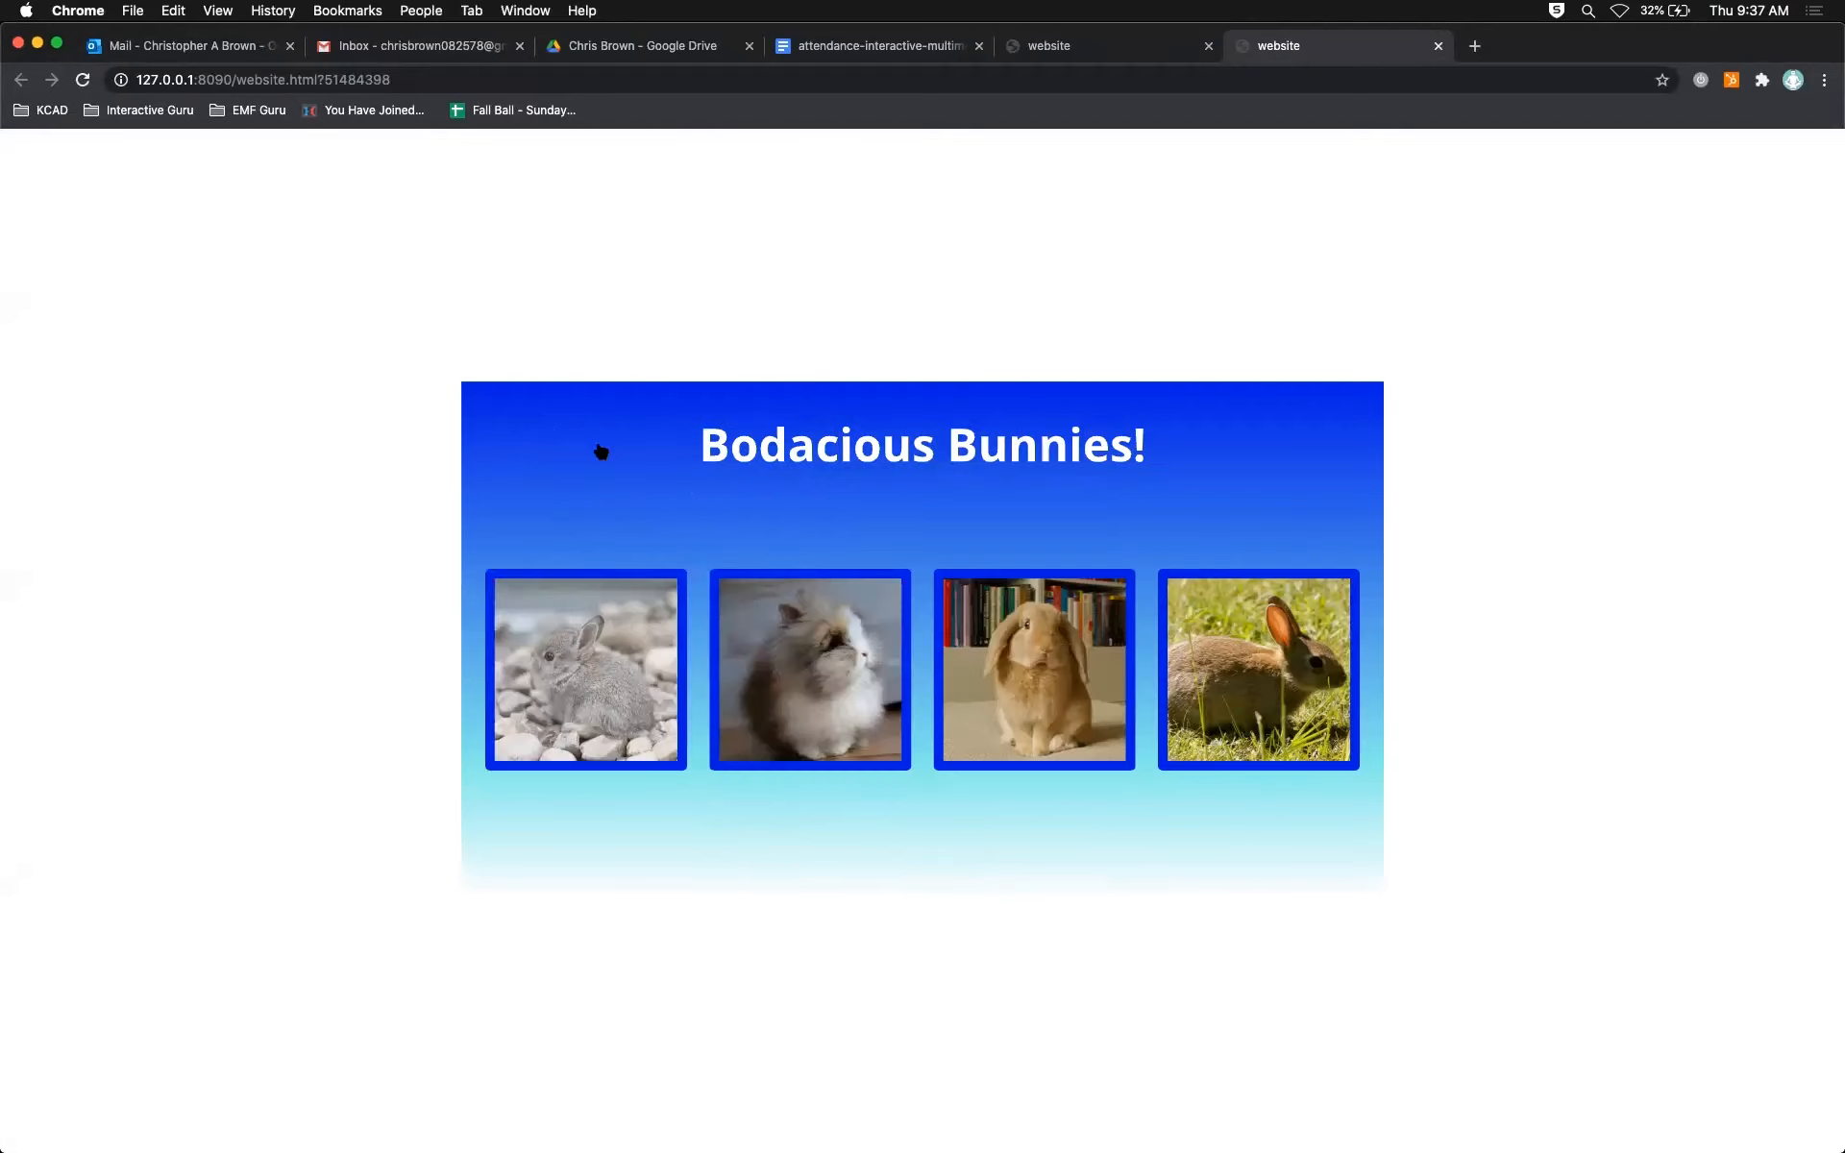
click(618, 678)
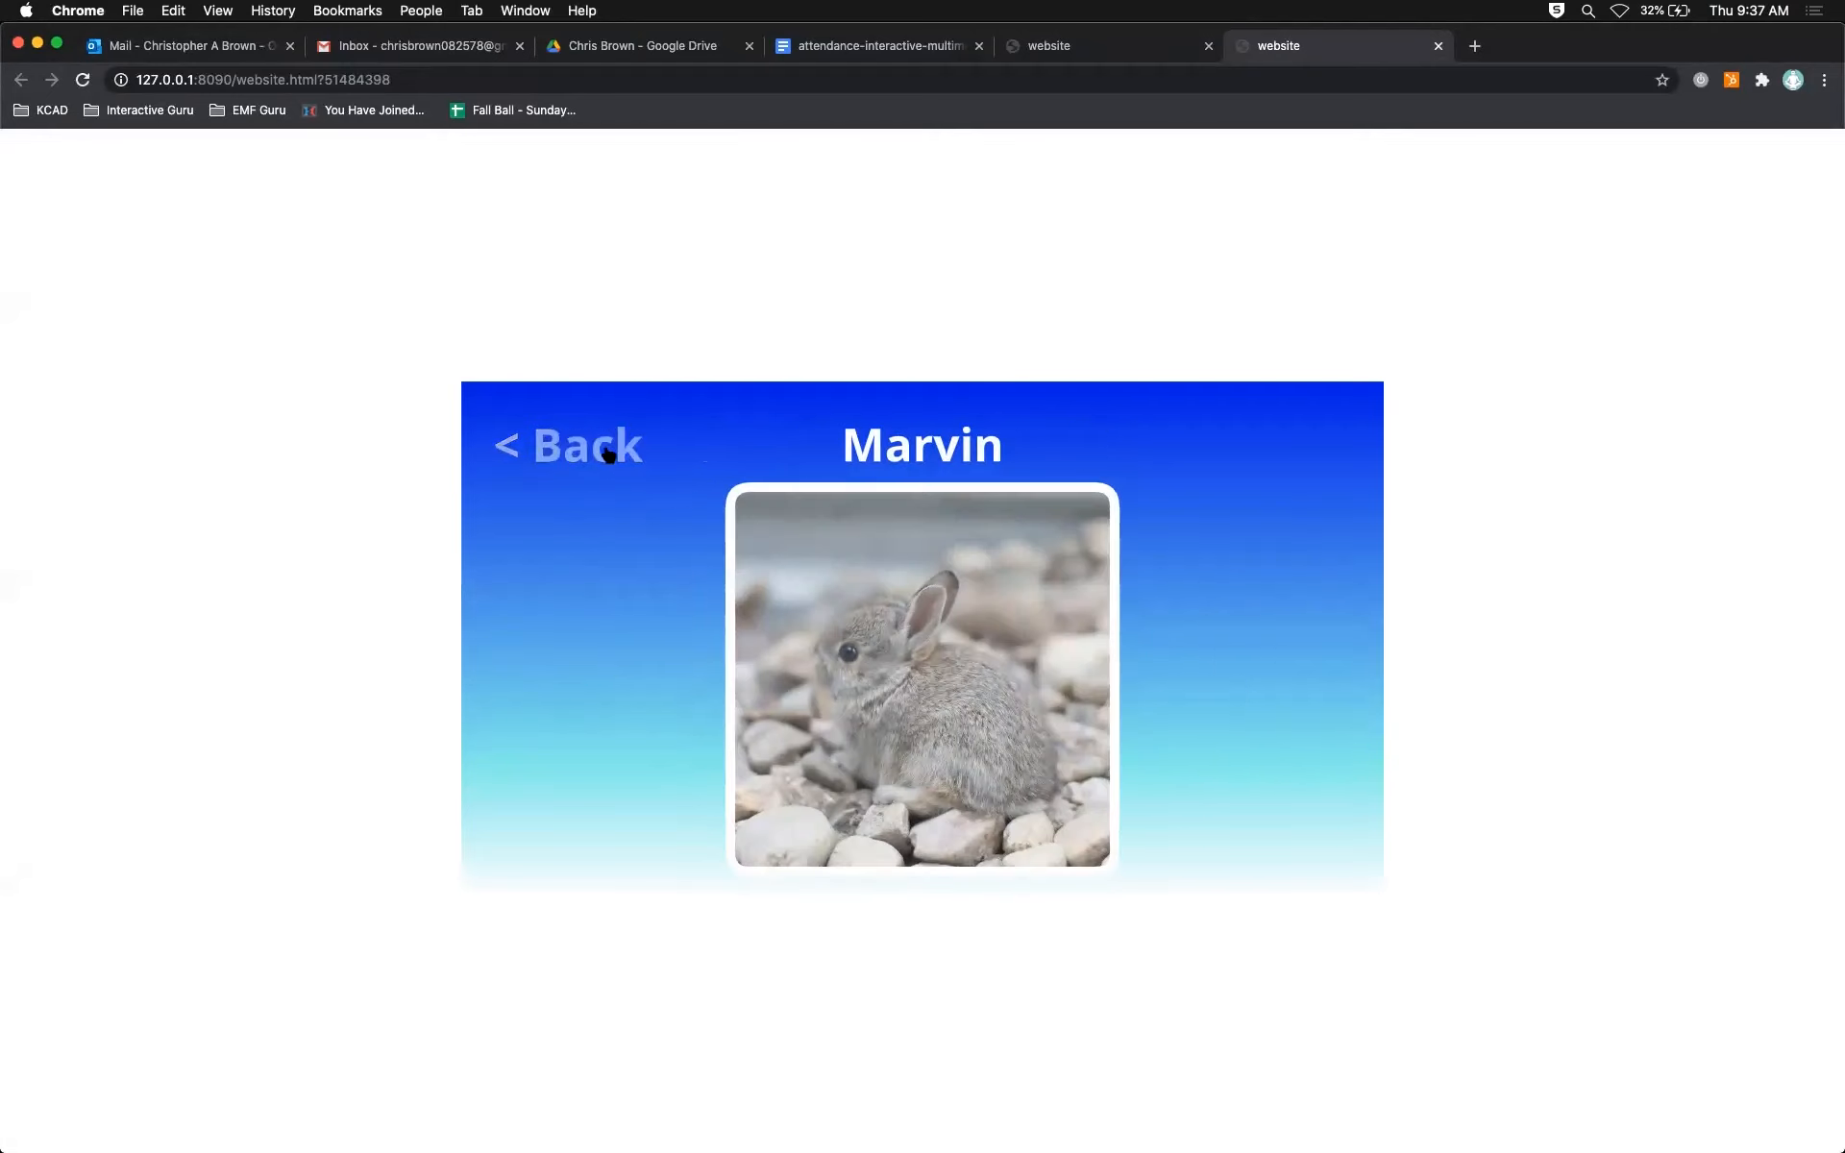
click(607, 451)
click(589, 704)
Step: Switch back to Animate and insert a keyframe at frame 40 on the pages layer, in line with the code keyframe
key(super+Tab)
drag(549, 903, 697, 918)
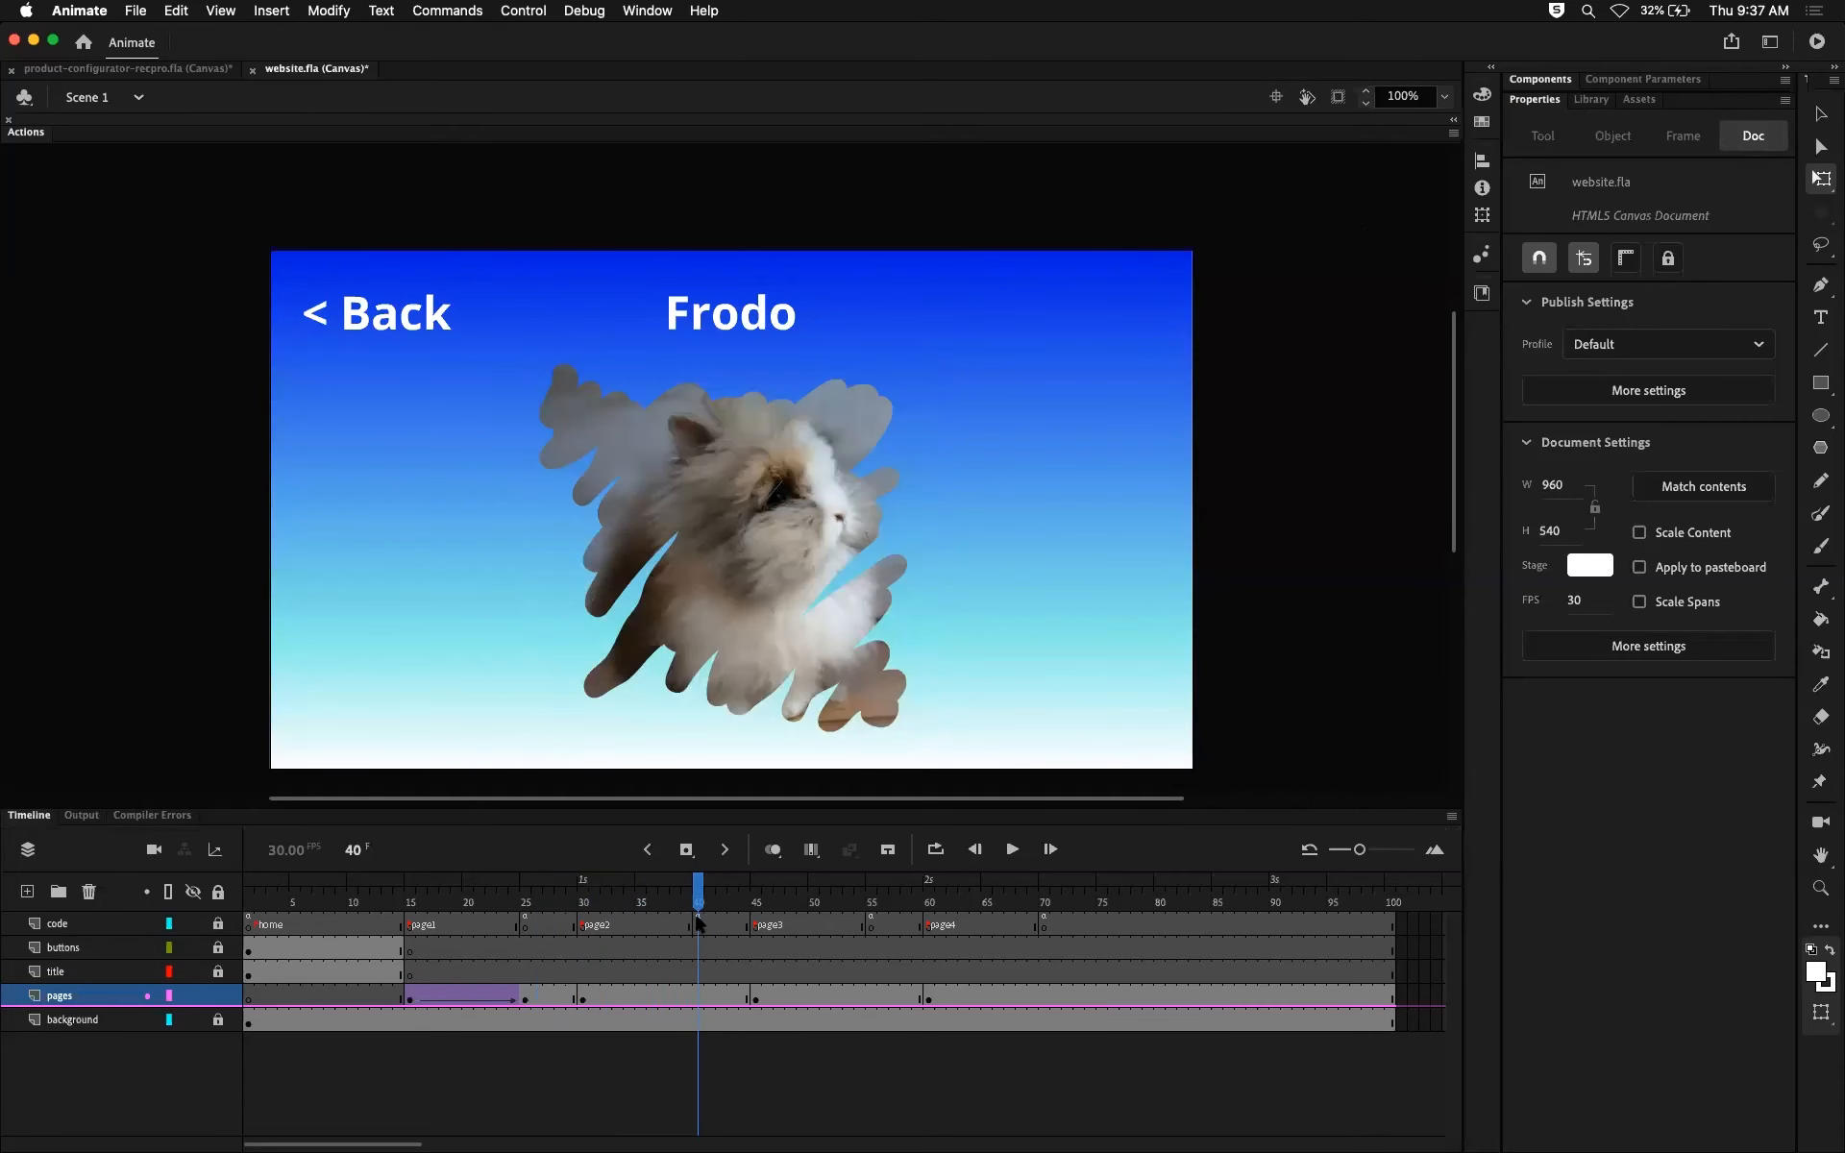
click(698, 924)
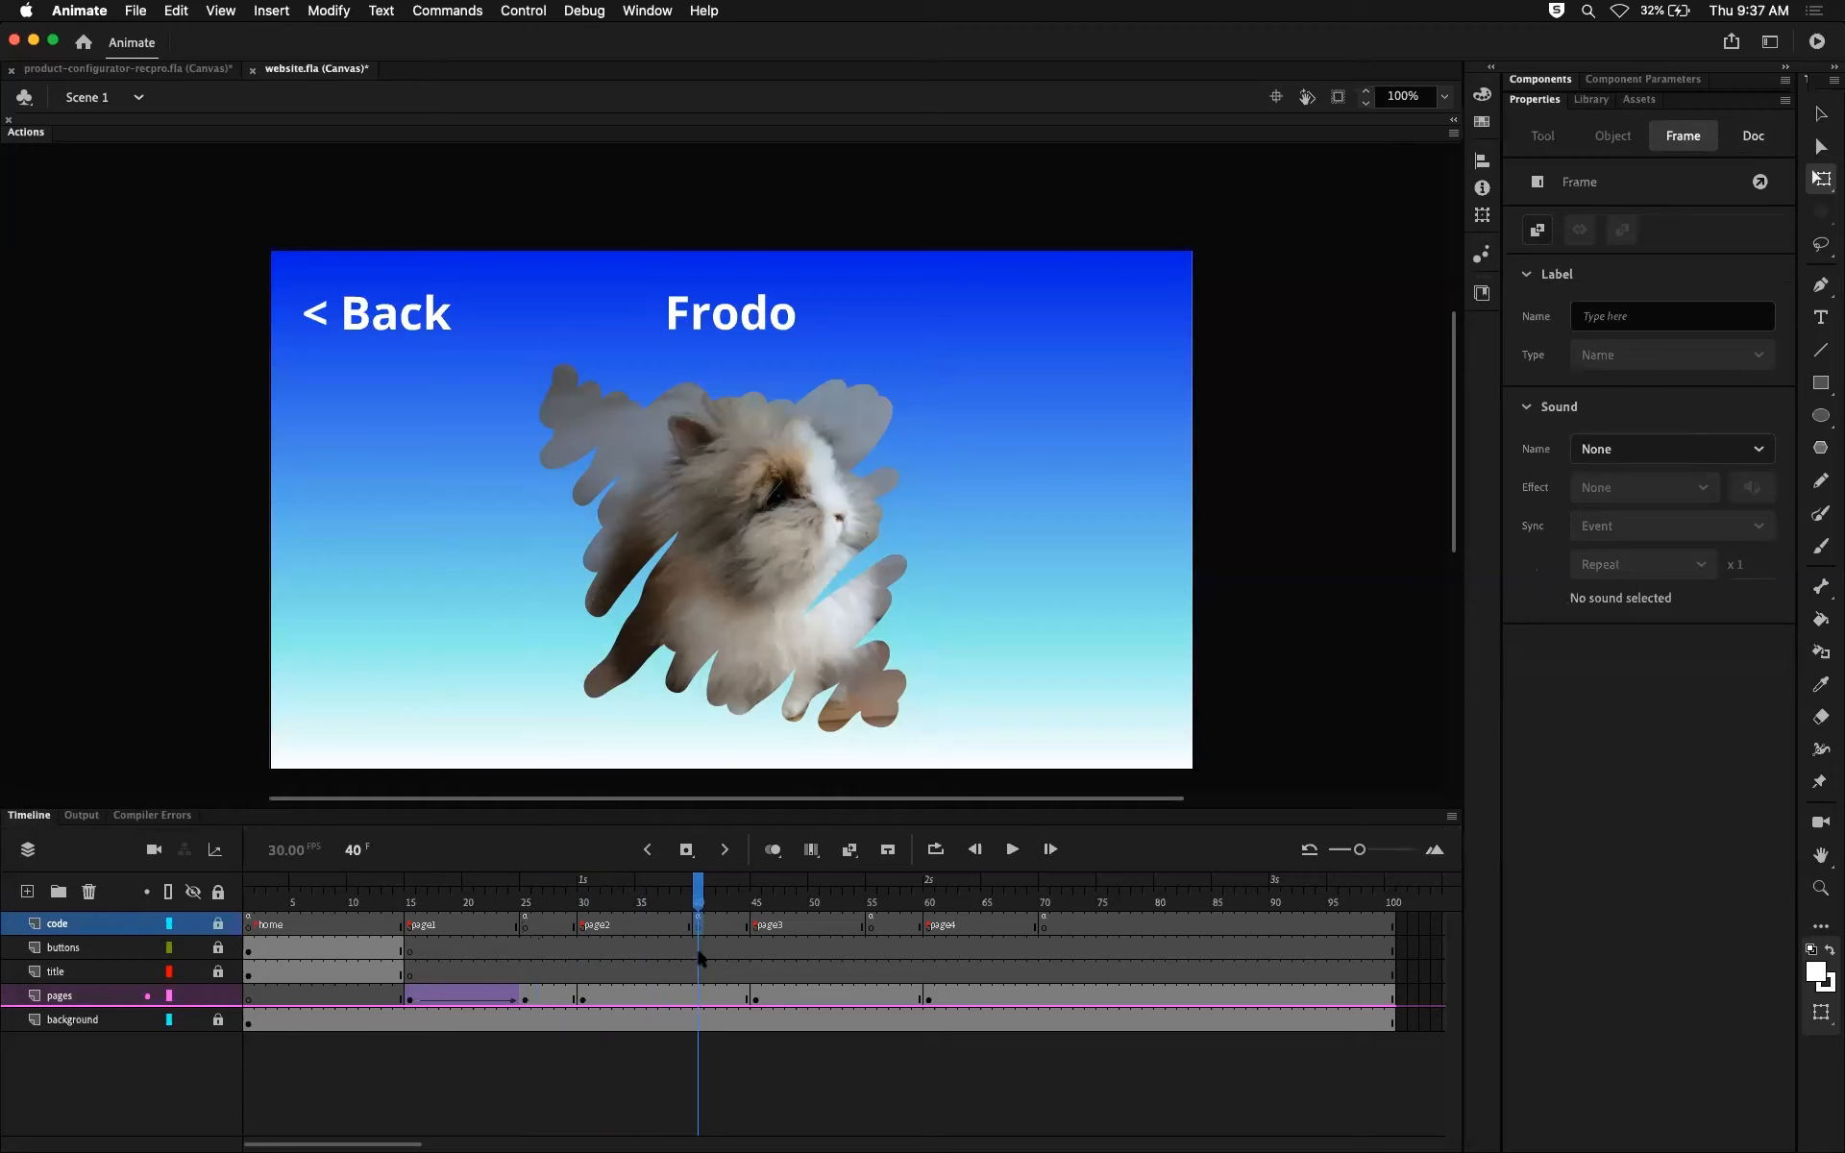
mouse_move(697, 903)
mouse_down()
mouse_move(581, 904)
mouse_move(696, 903)
mouse_up()
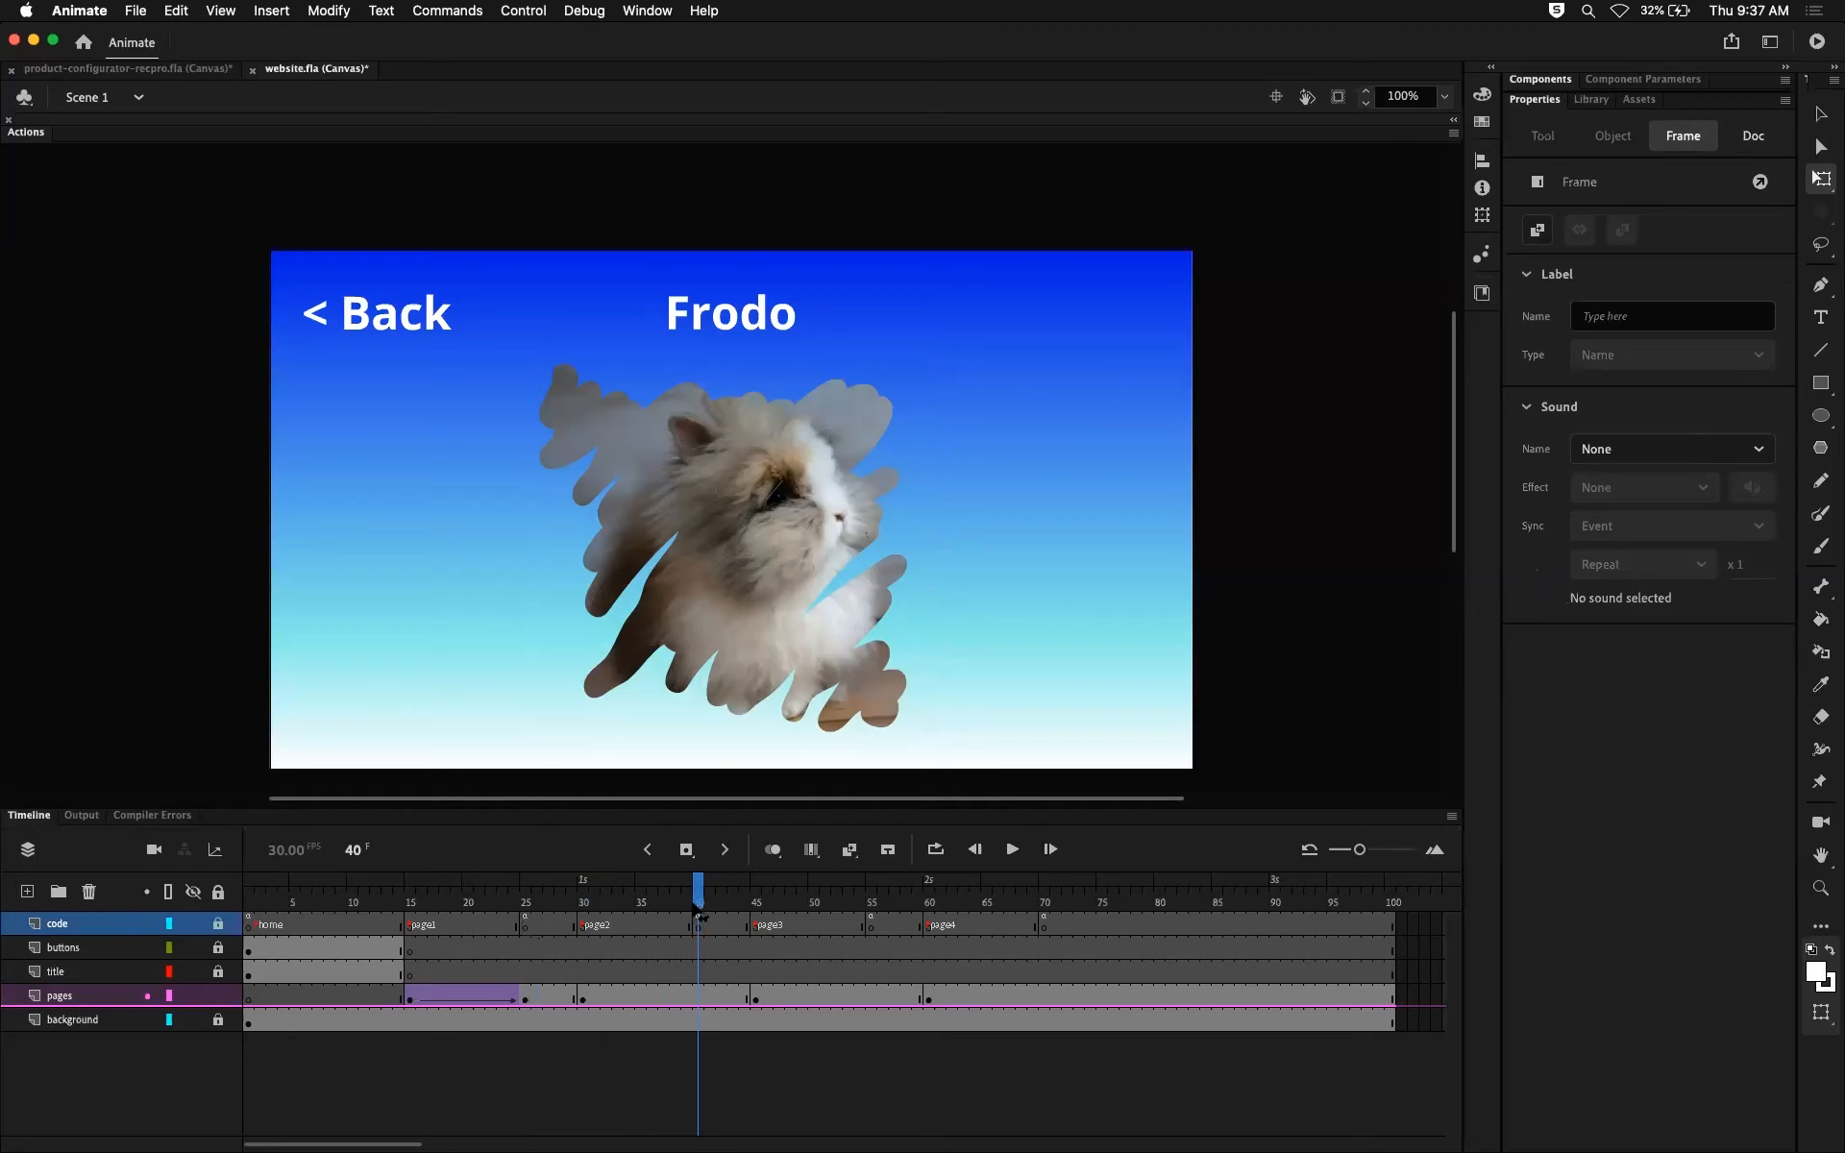
click(694, 993)
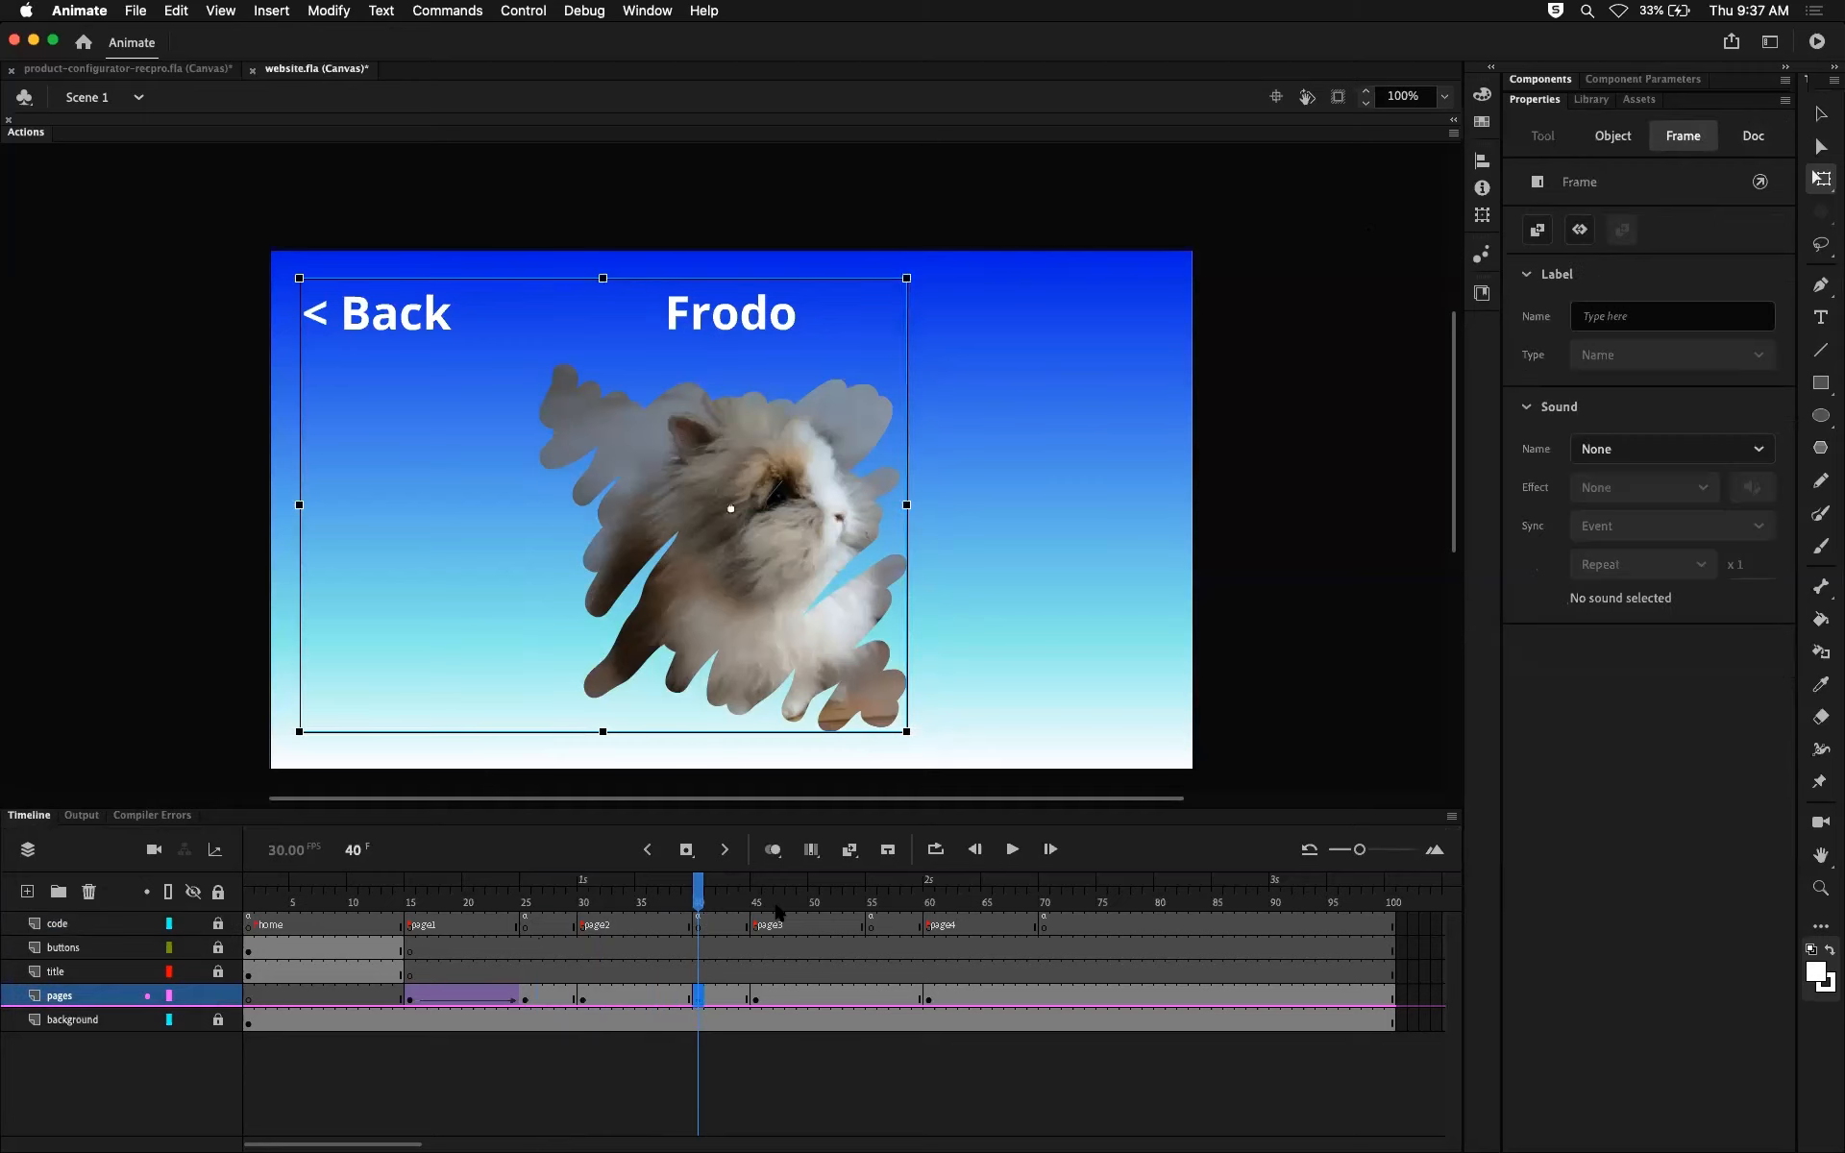
Step: Create a classic tween between frames 30 and 40 on the pages layer and set its ease to 100
click(632, 997)
double_click(632, 997)
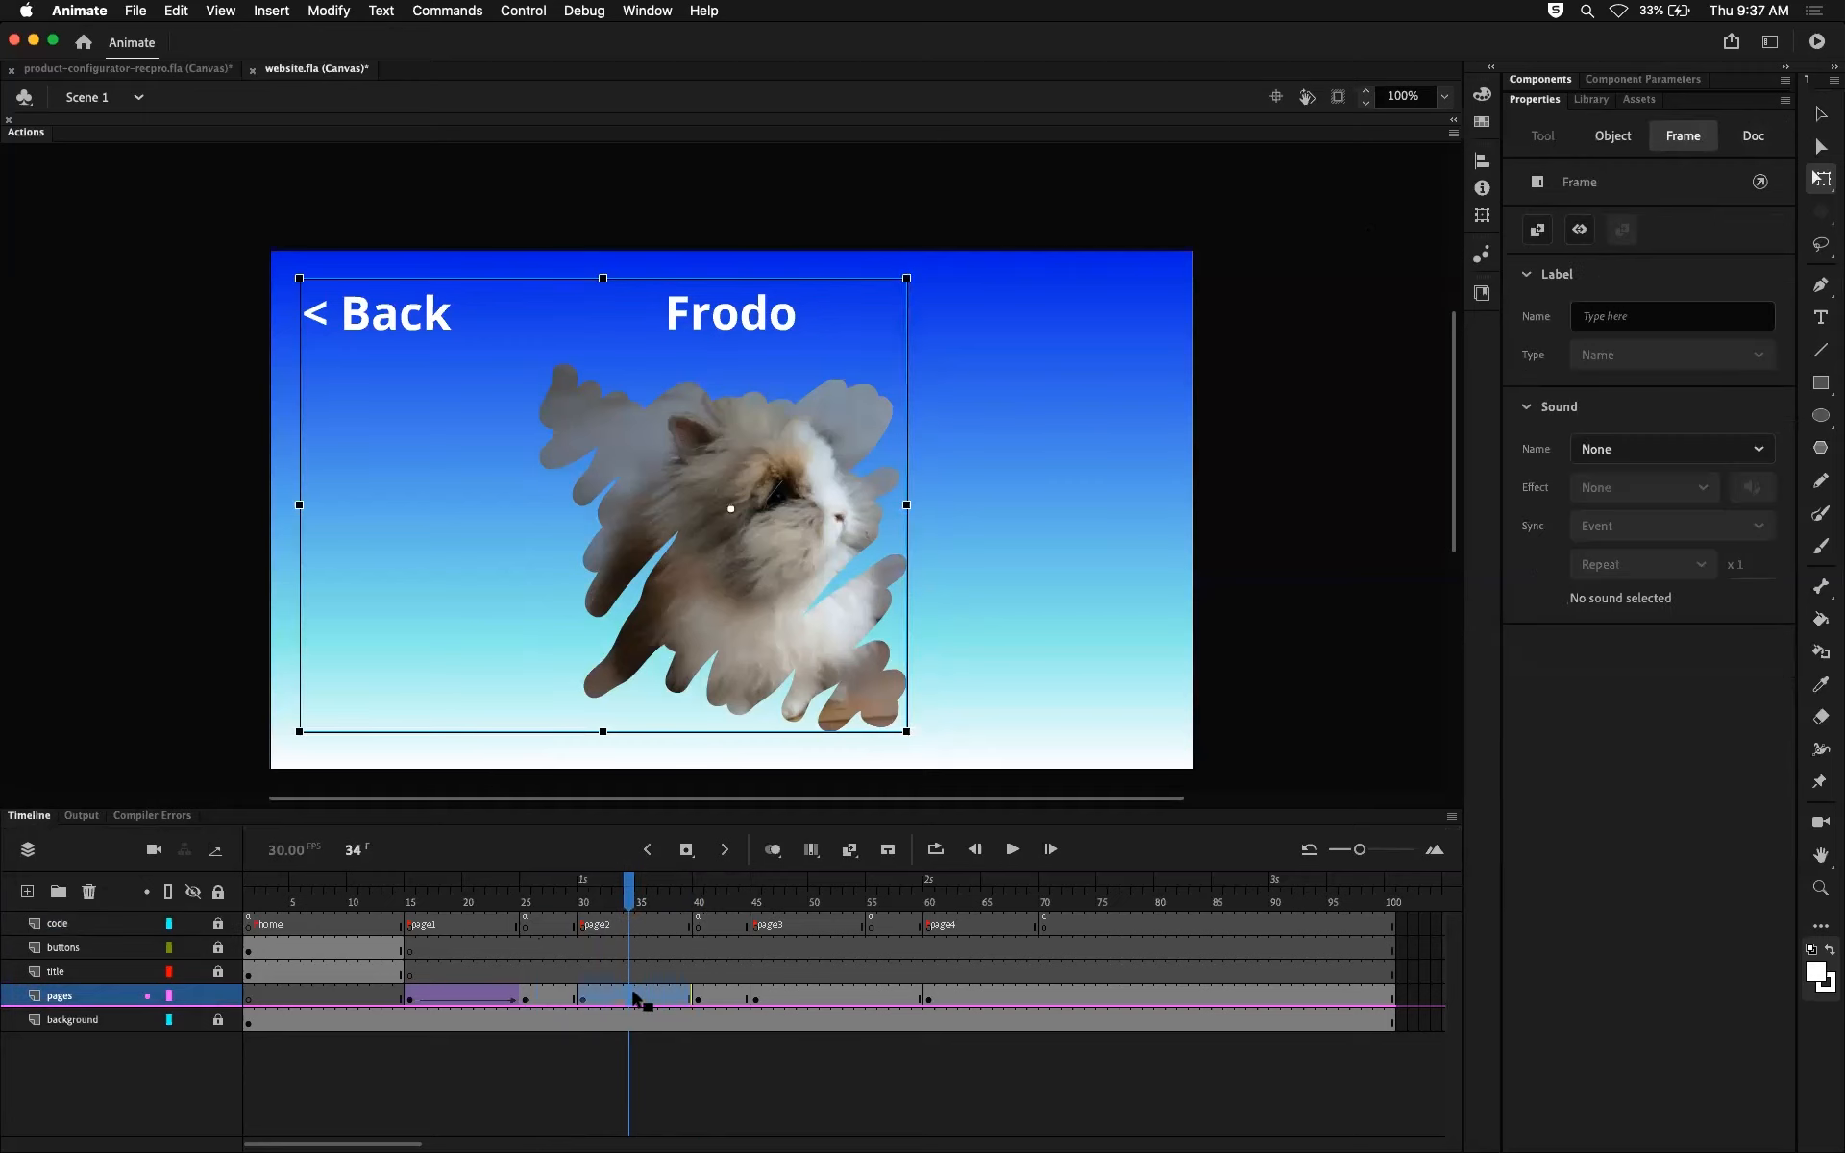
right_click(632, 996)
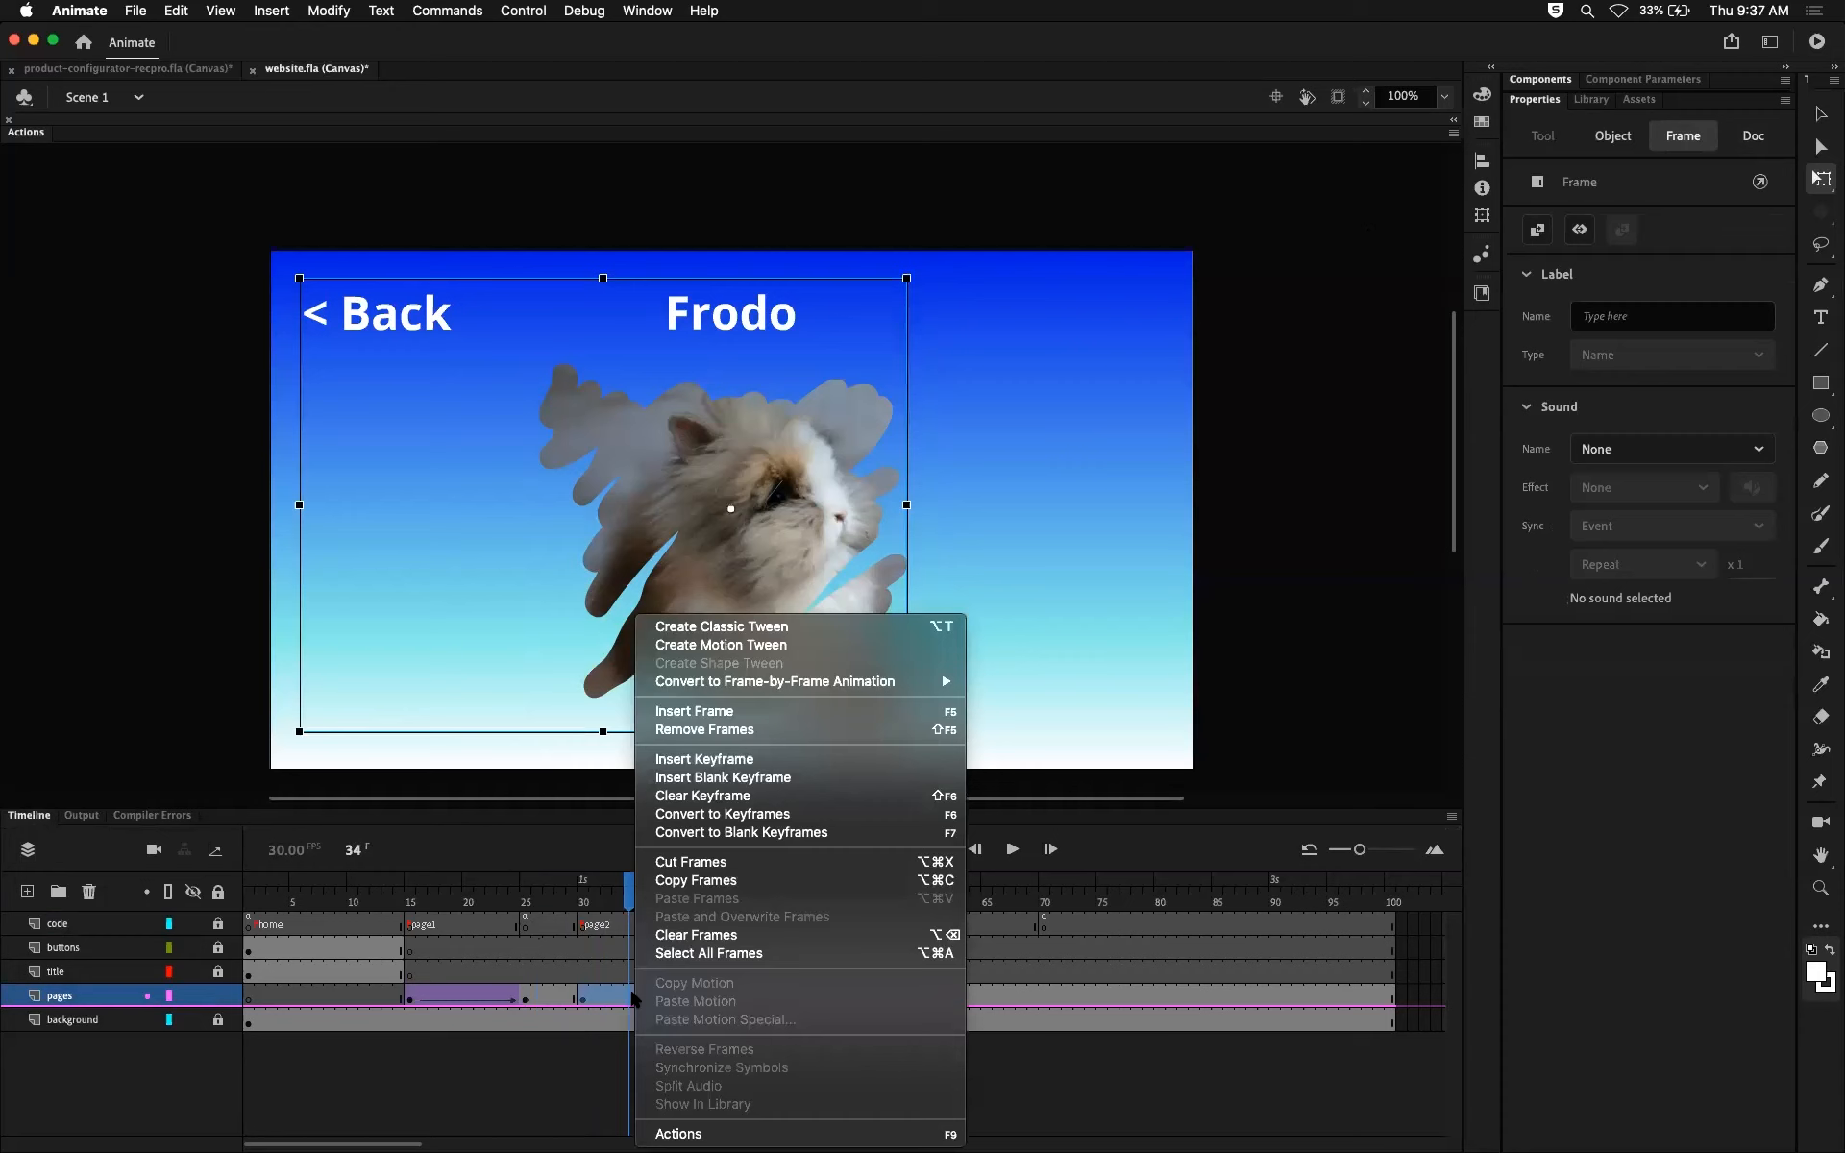
click(723, 628)
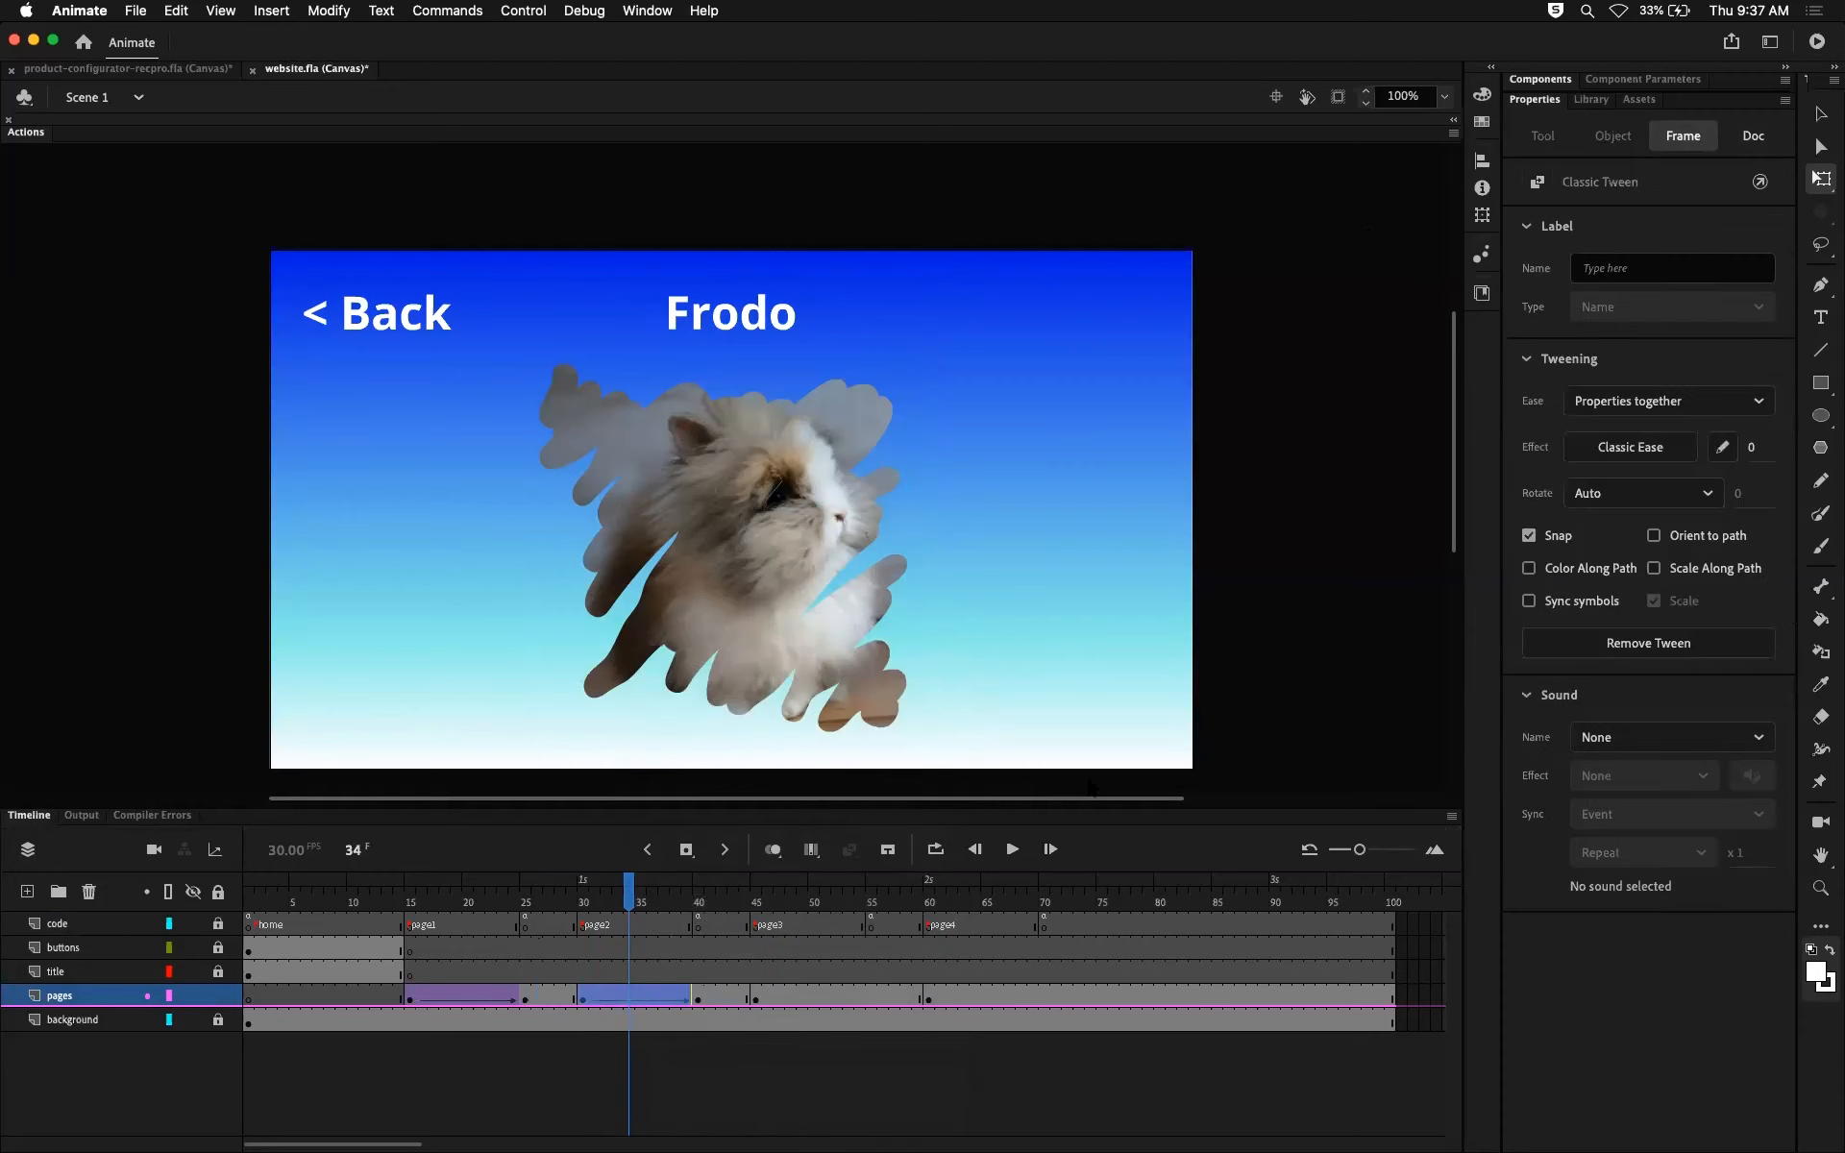
click(1752, 450)
text(100)
key(Return)
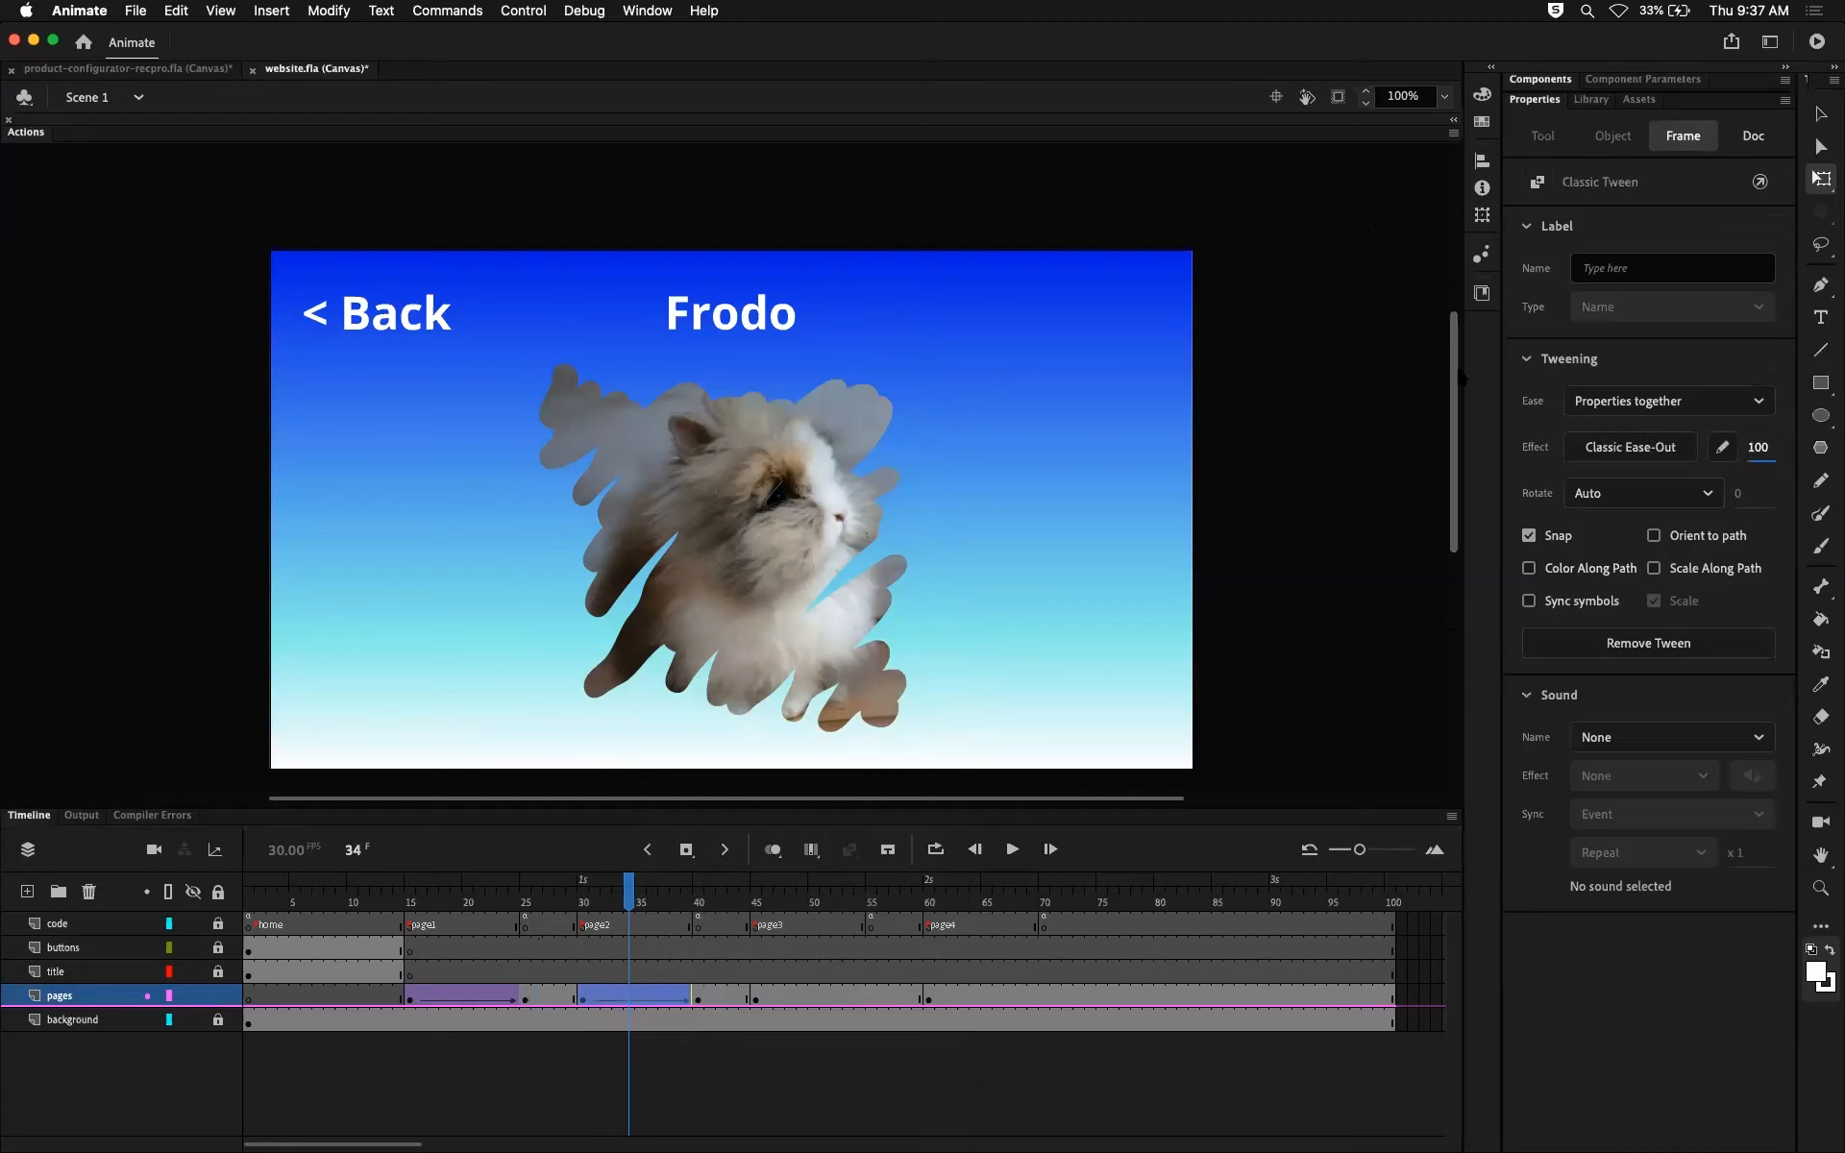
Step: Move the page2 clip at frame 30 leftward past the stage edge, and preview the slide-in up to frame 40
drag(630, 882, 582, 893)
click(582, 1000)
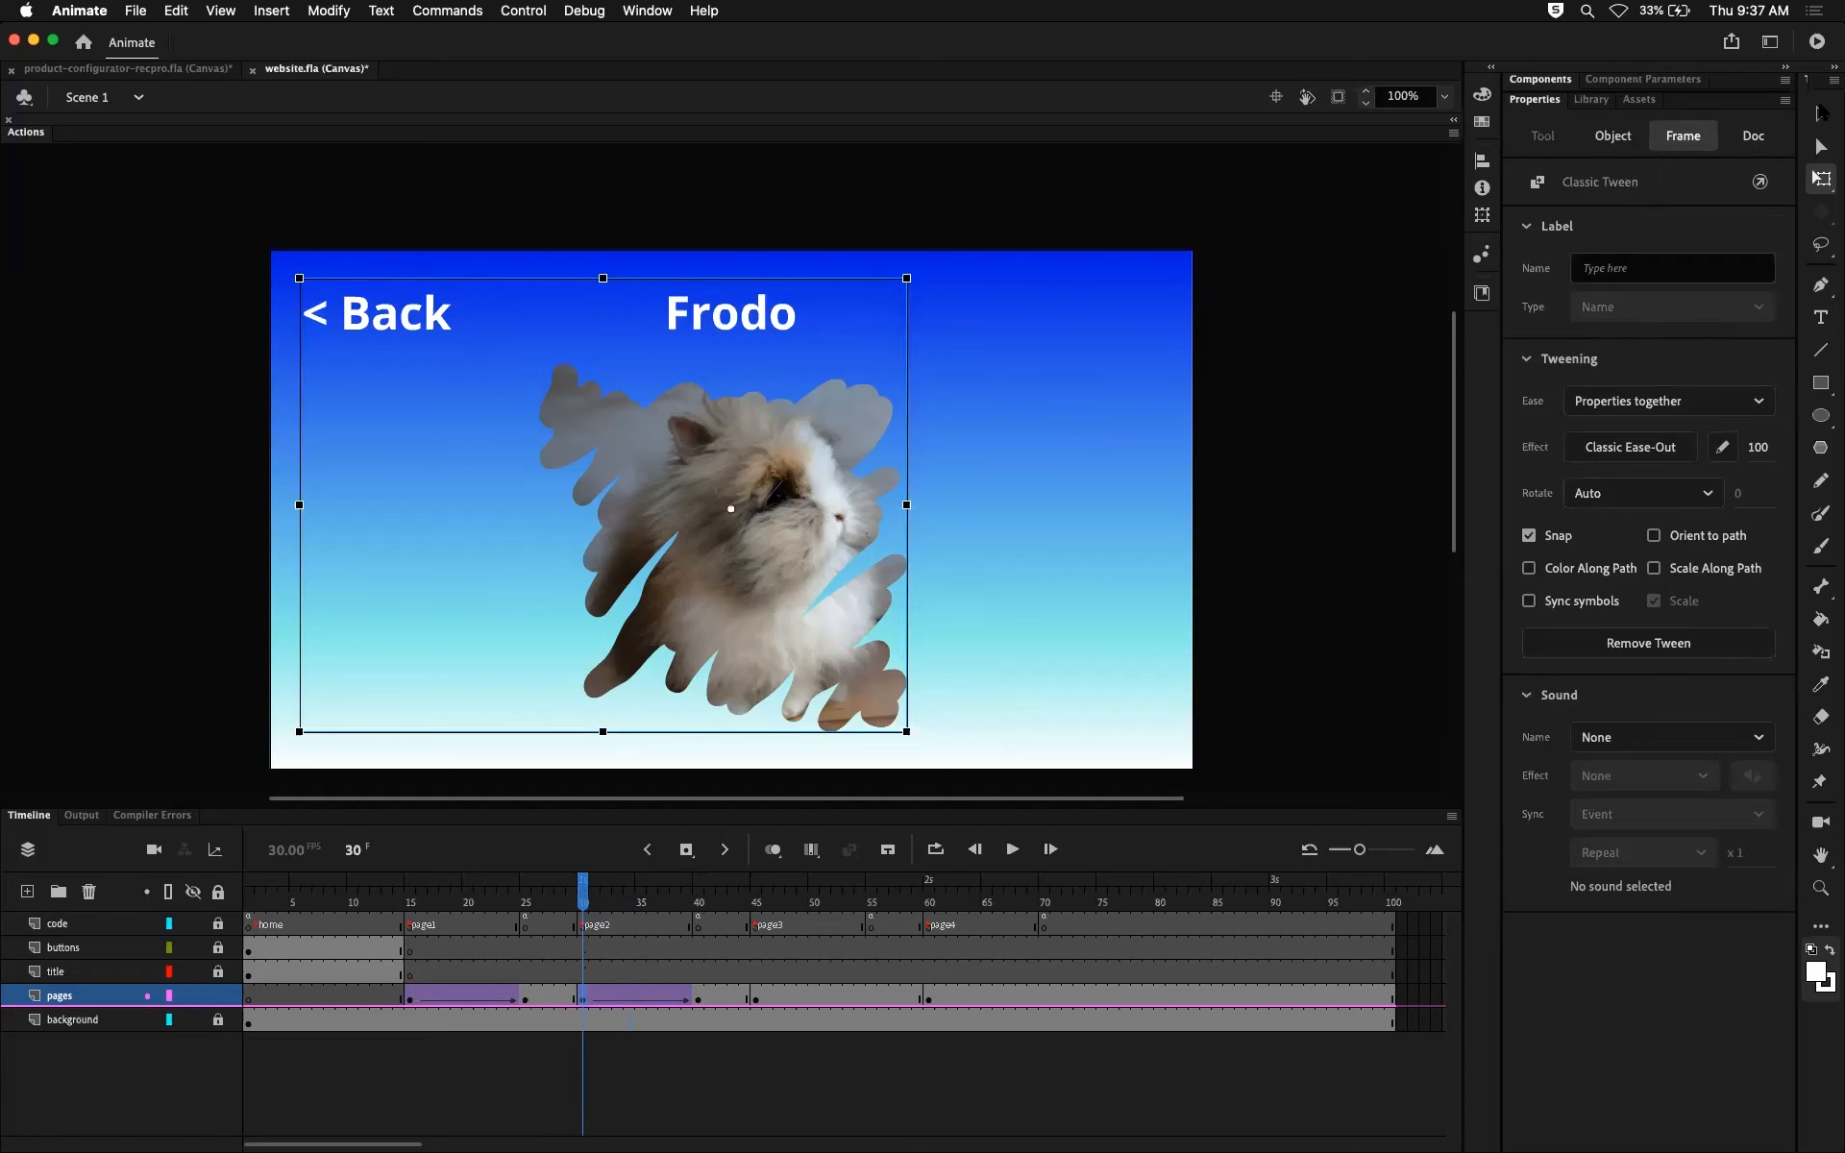
key(v)
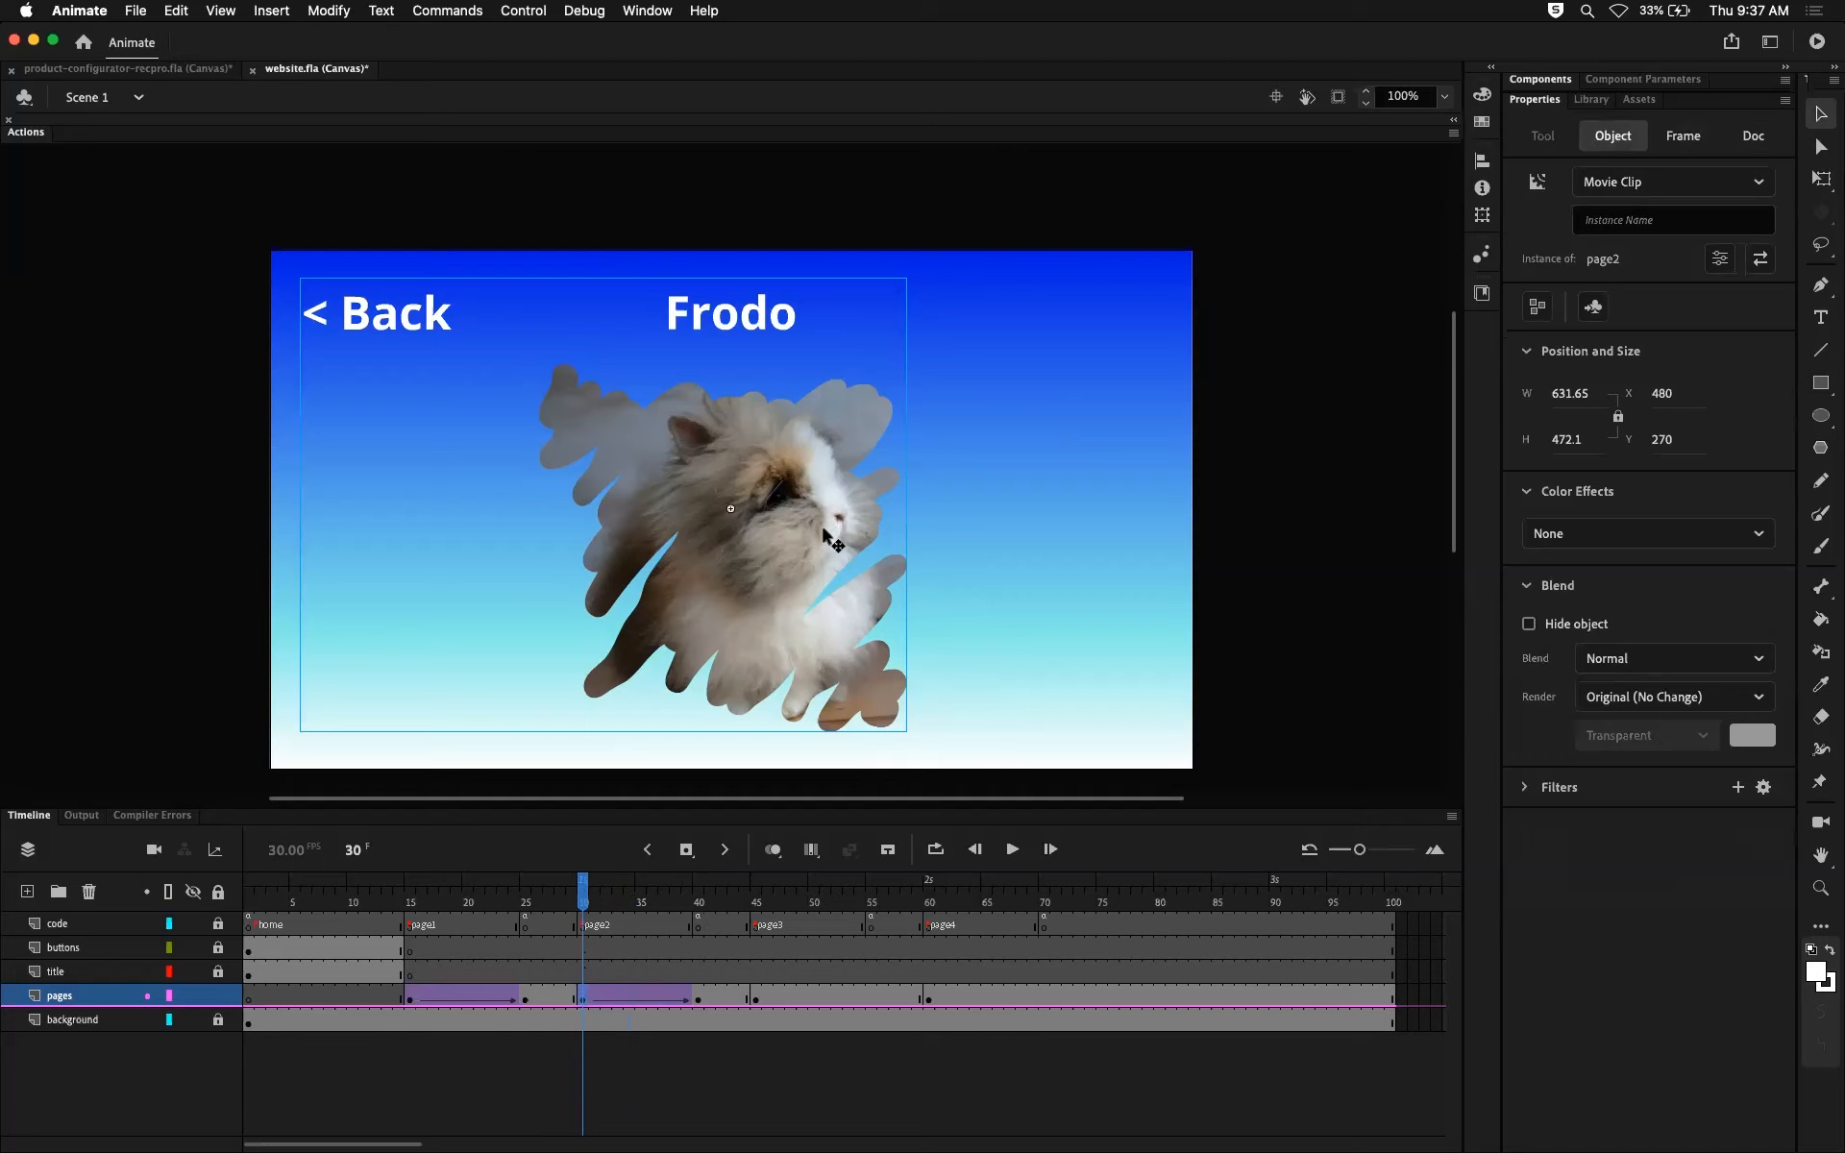
drag(826, 538, 177, 533)
drag(590, 890, 699, 889)
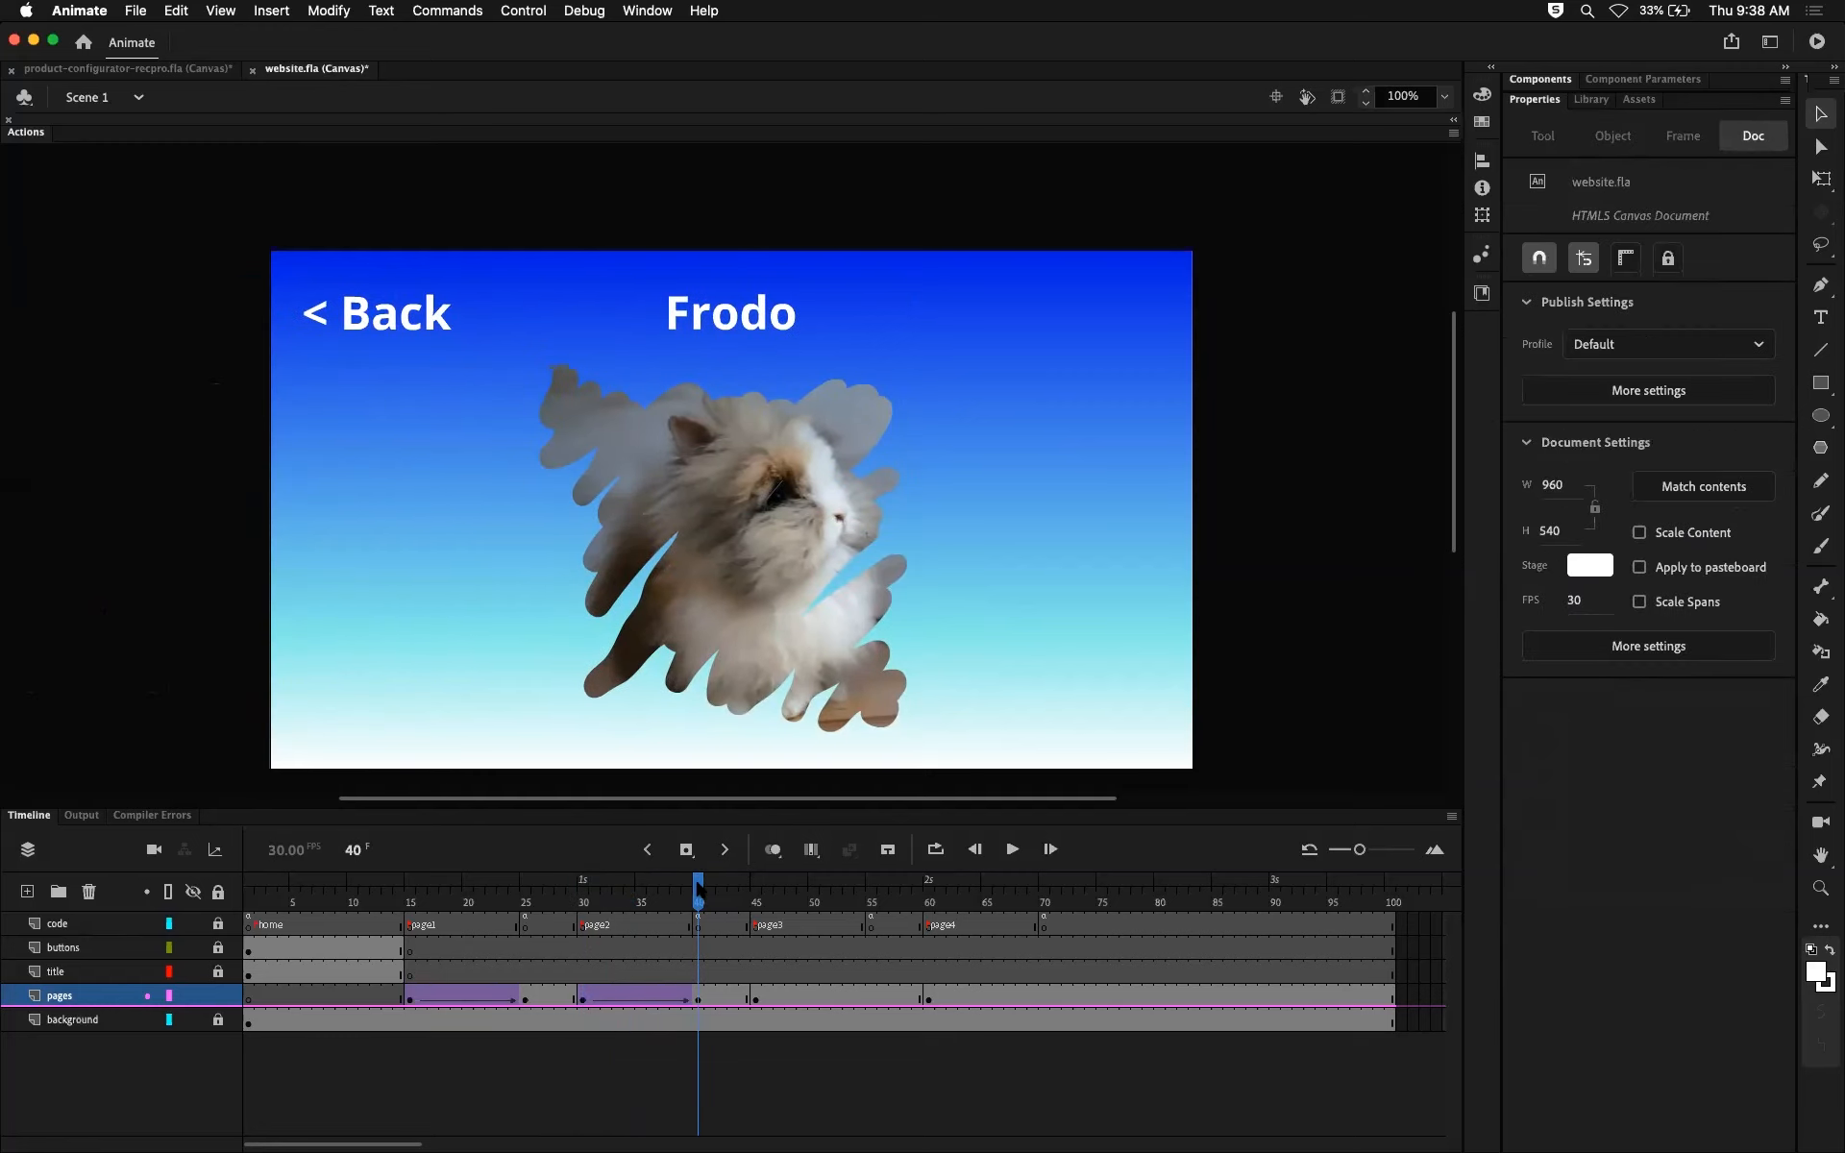
Step: Test the movie in the browser, opening the first bunny's page and repeatedly the second's to check the slide-in
key(super+Return)
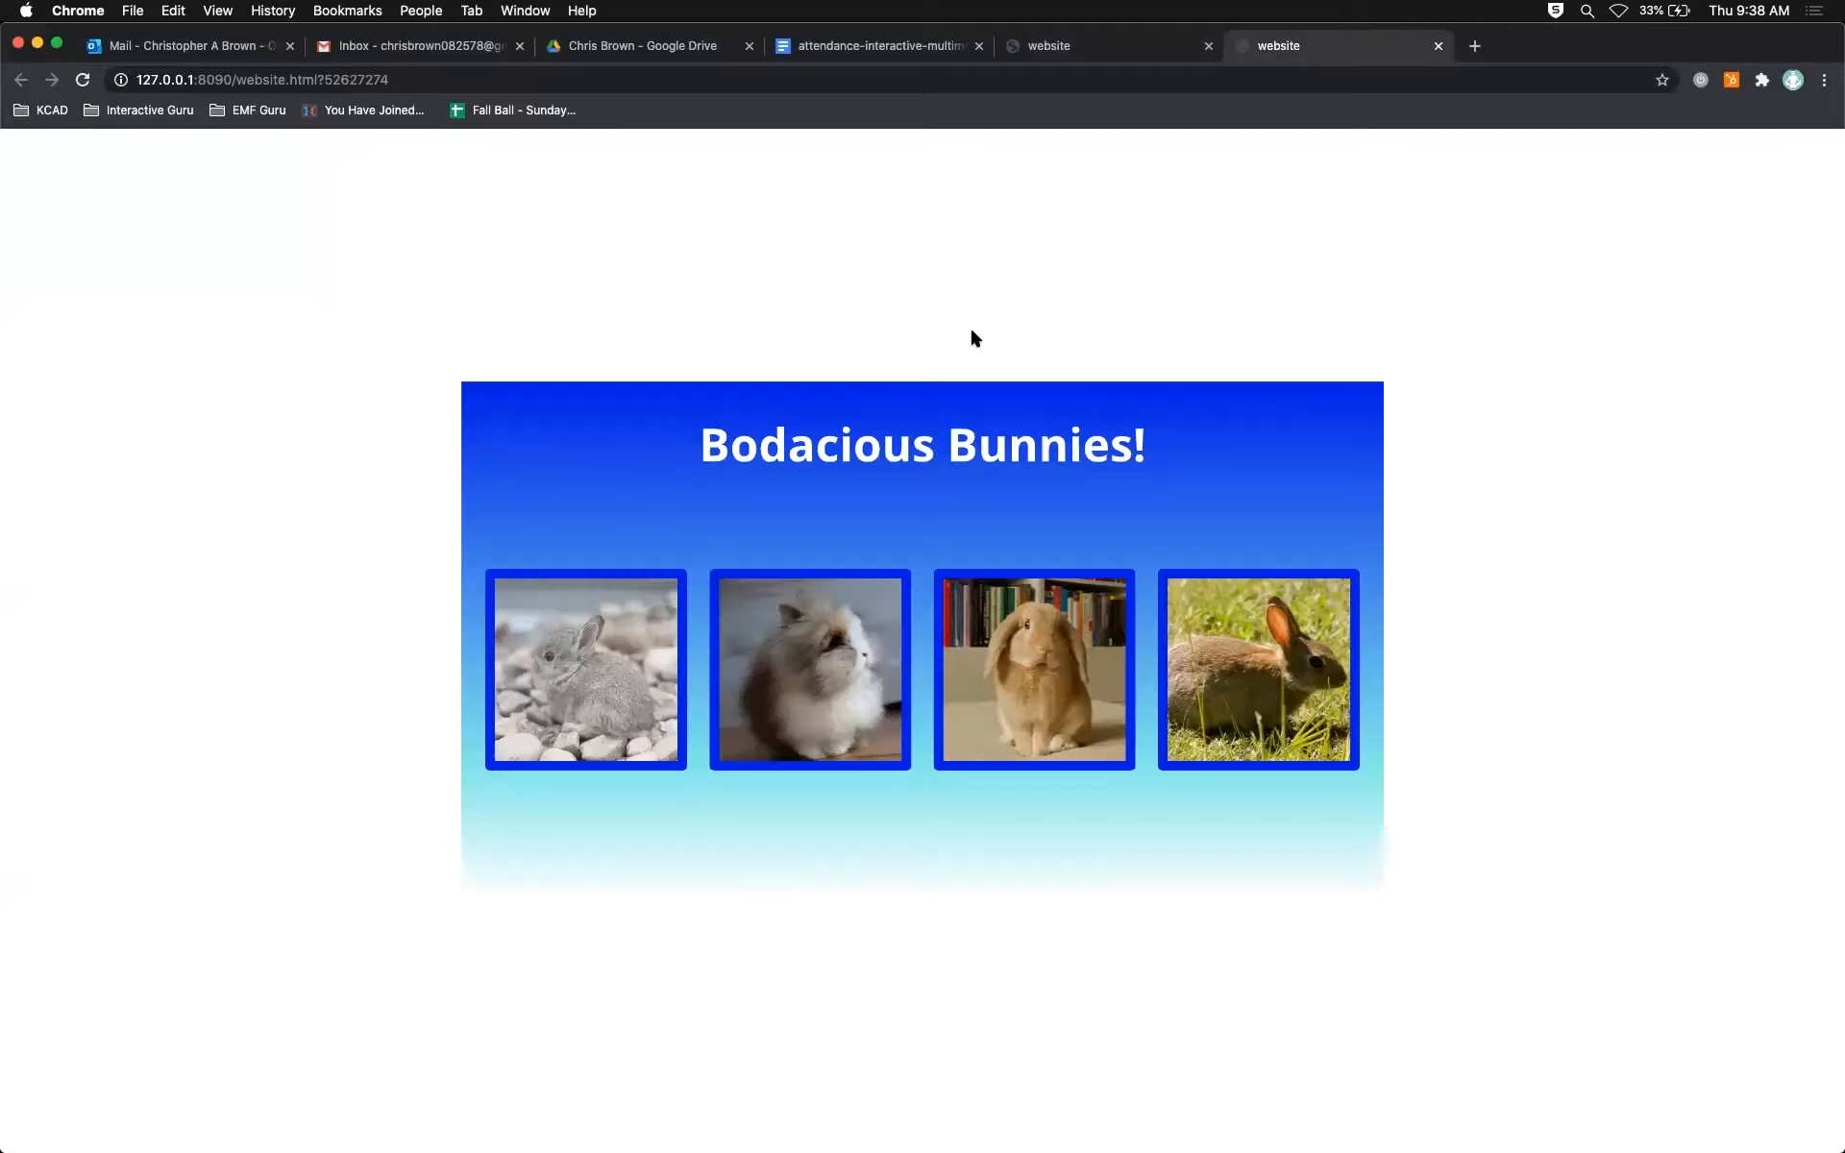
click(626, 679)
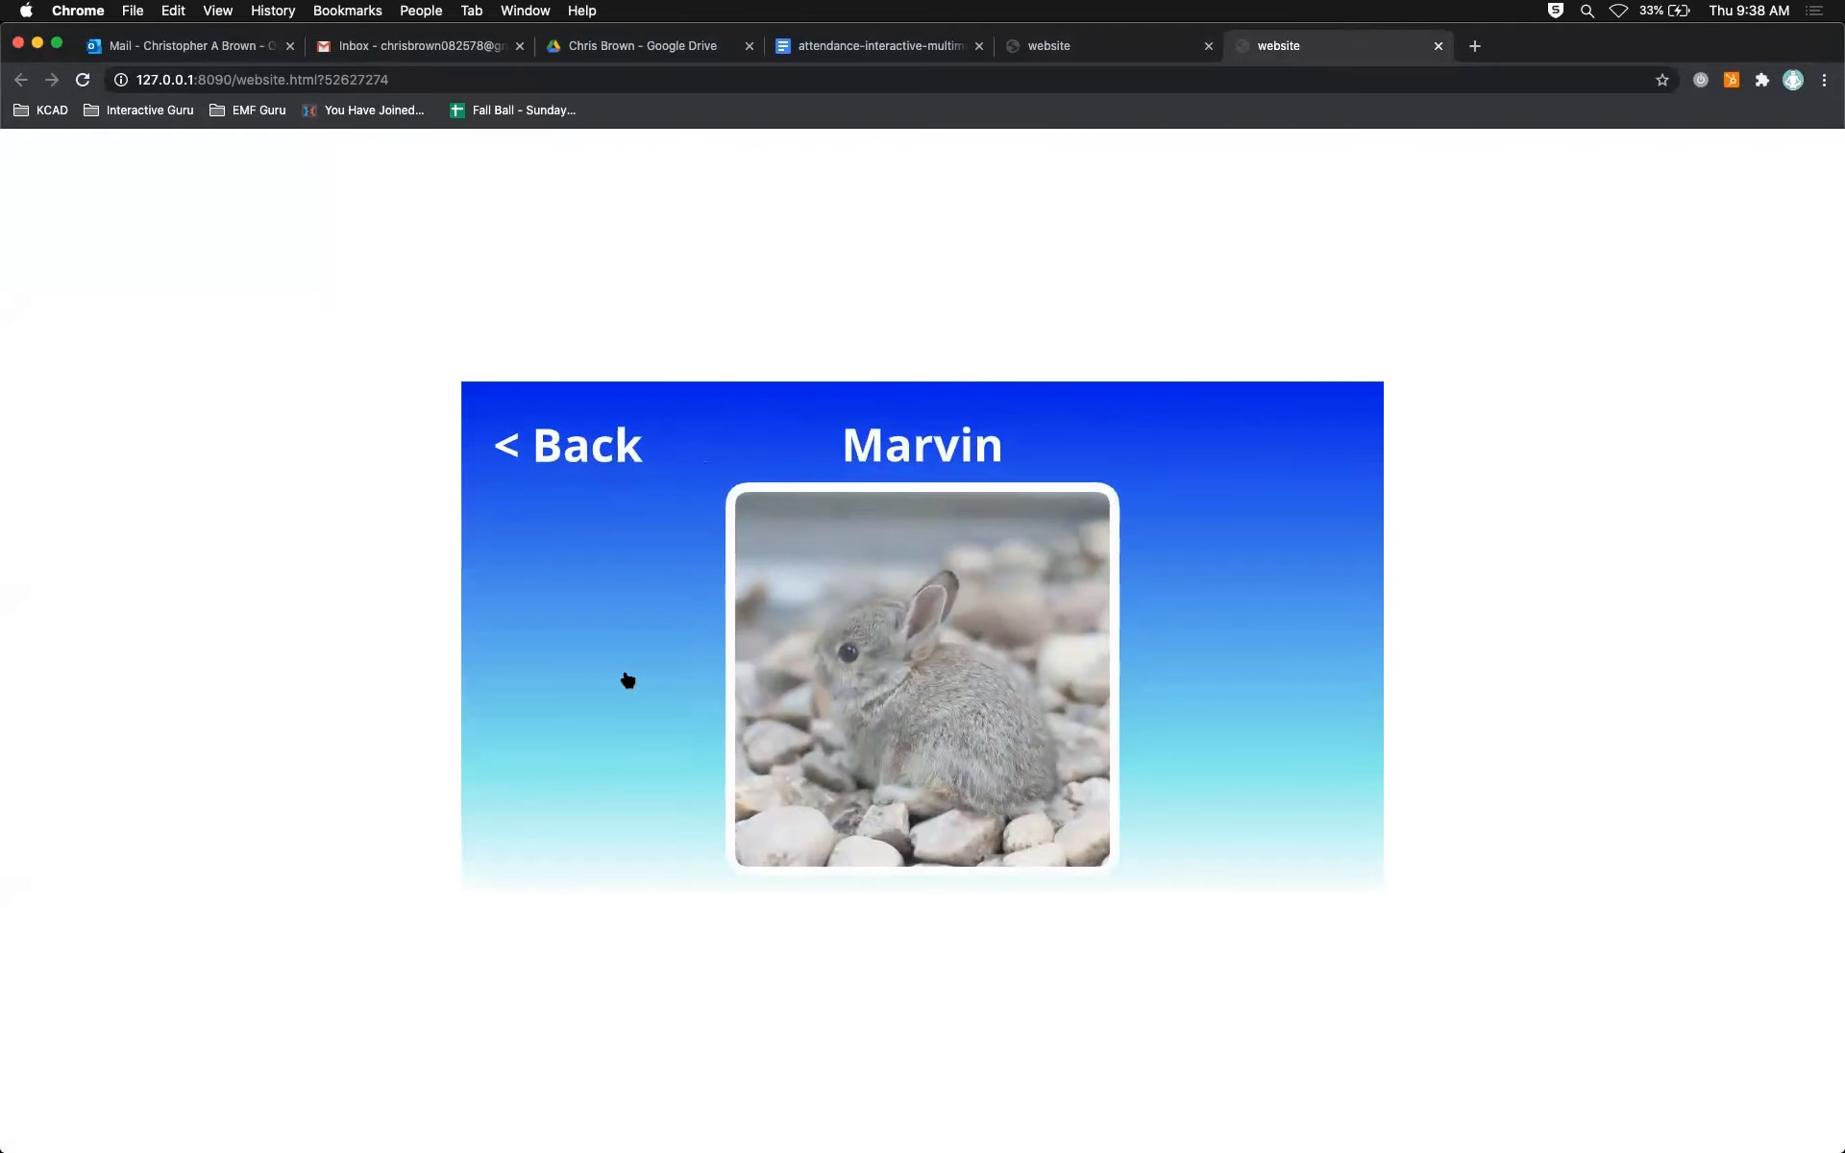
click(552, 460)
click(780, 577)
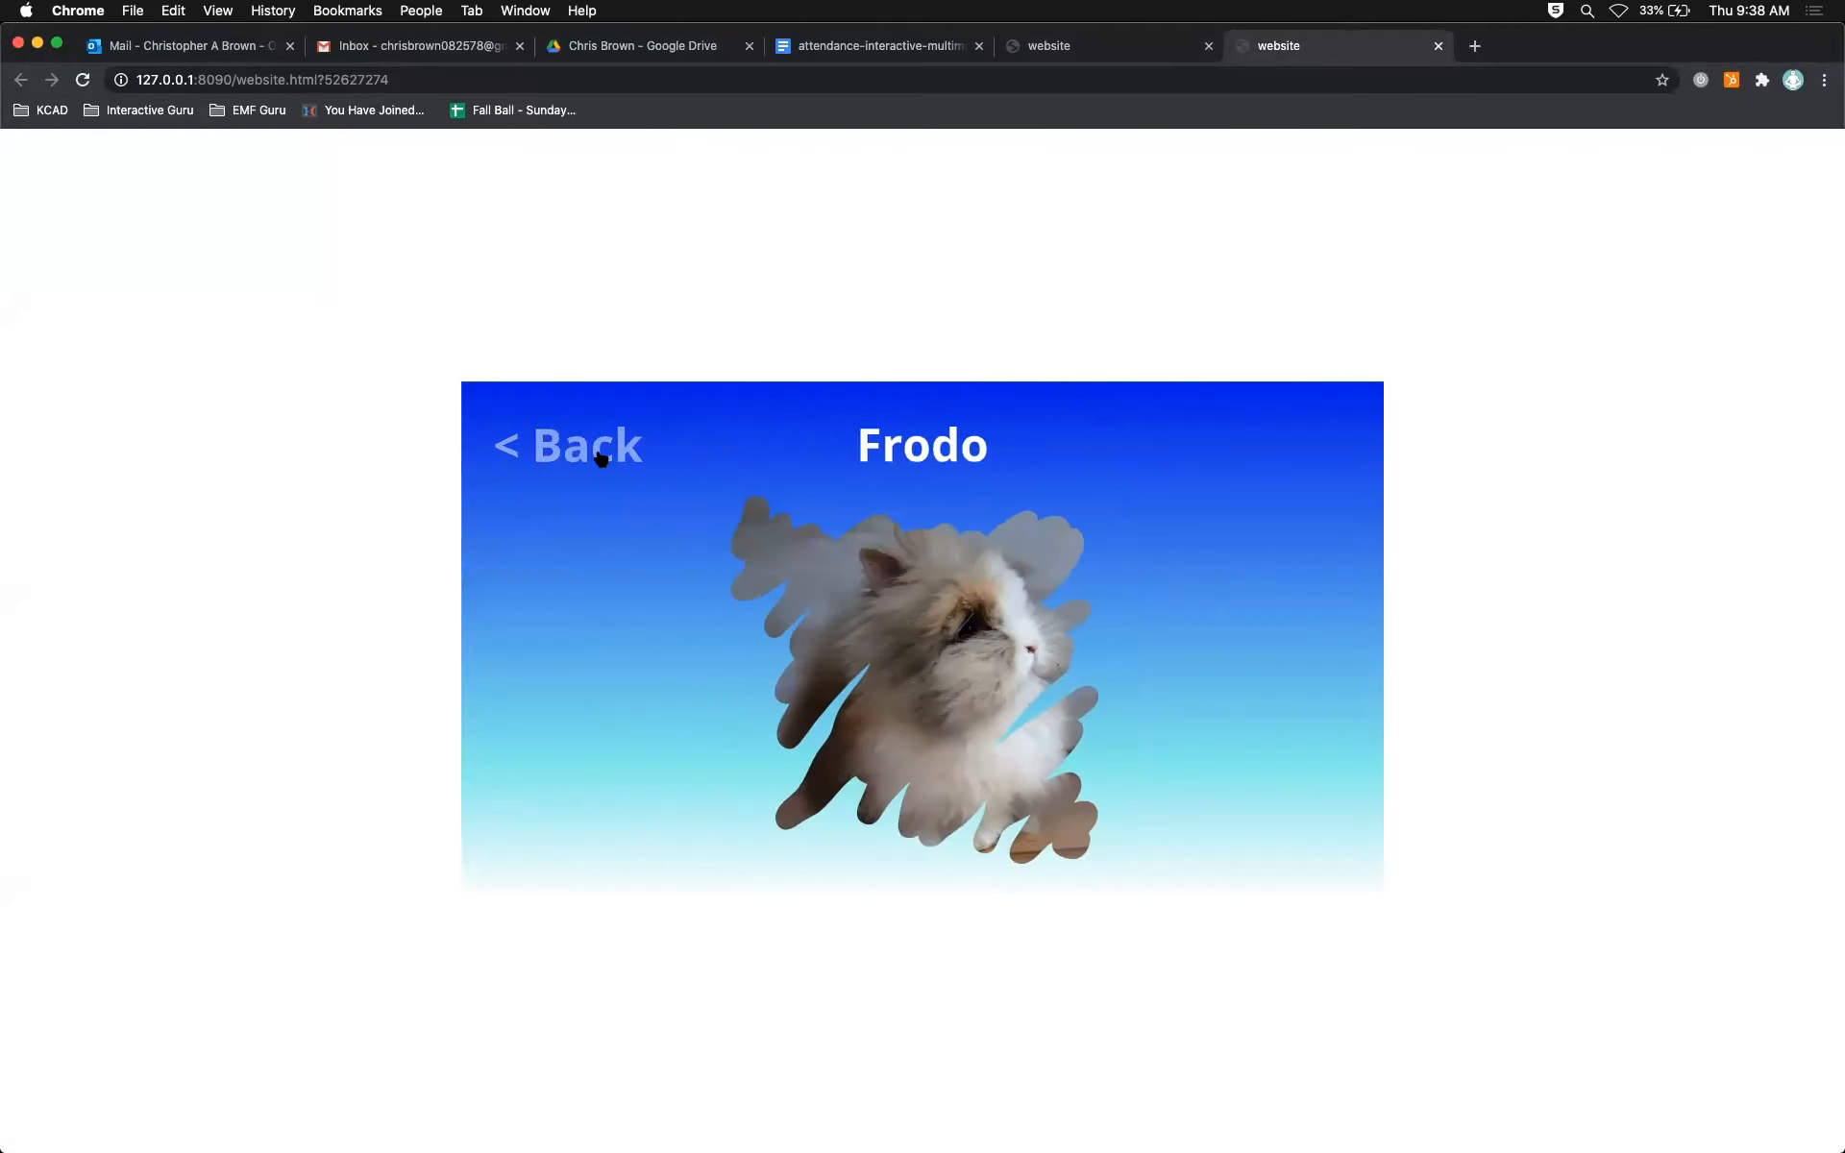
click(596, 447)
click(855, 663)
click(588, 463)
click(859, 711)
click(595, 448)
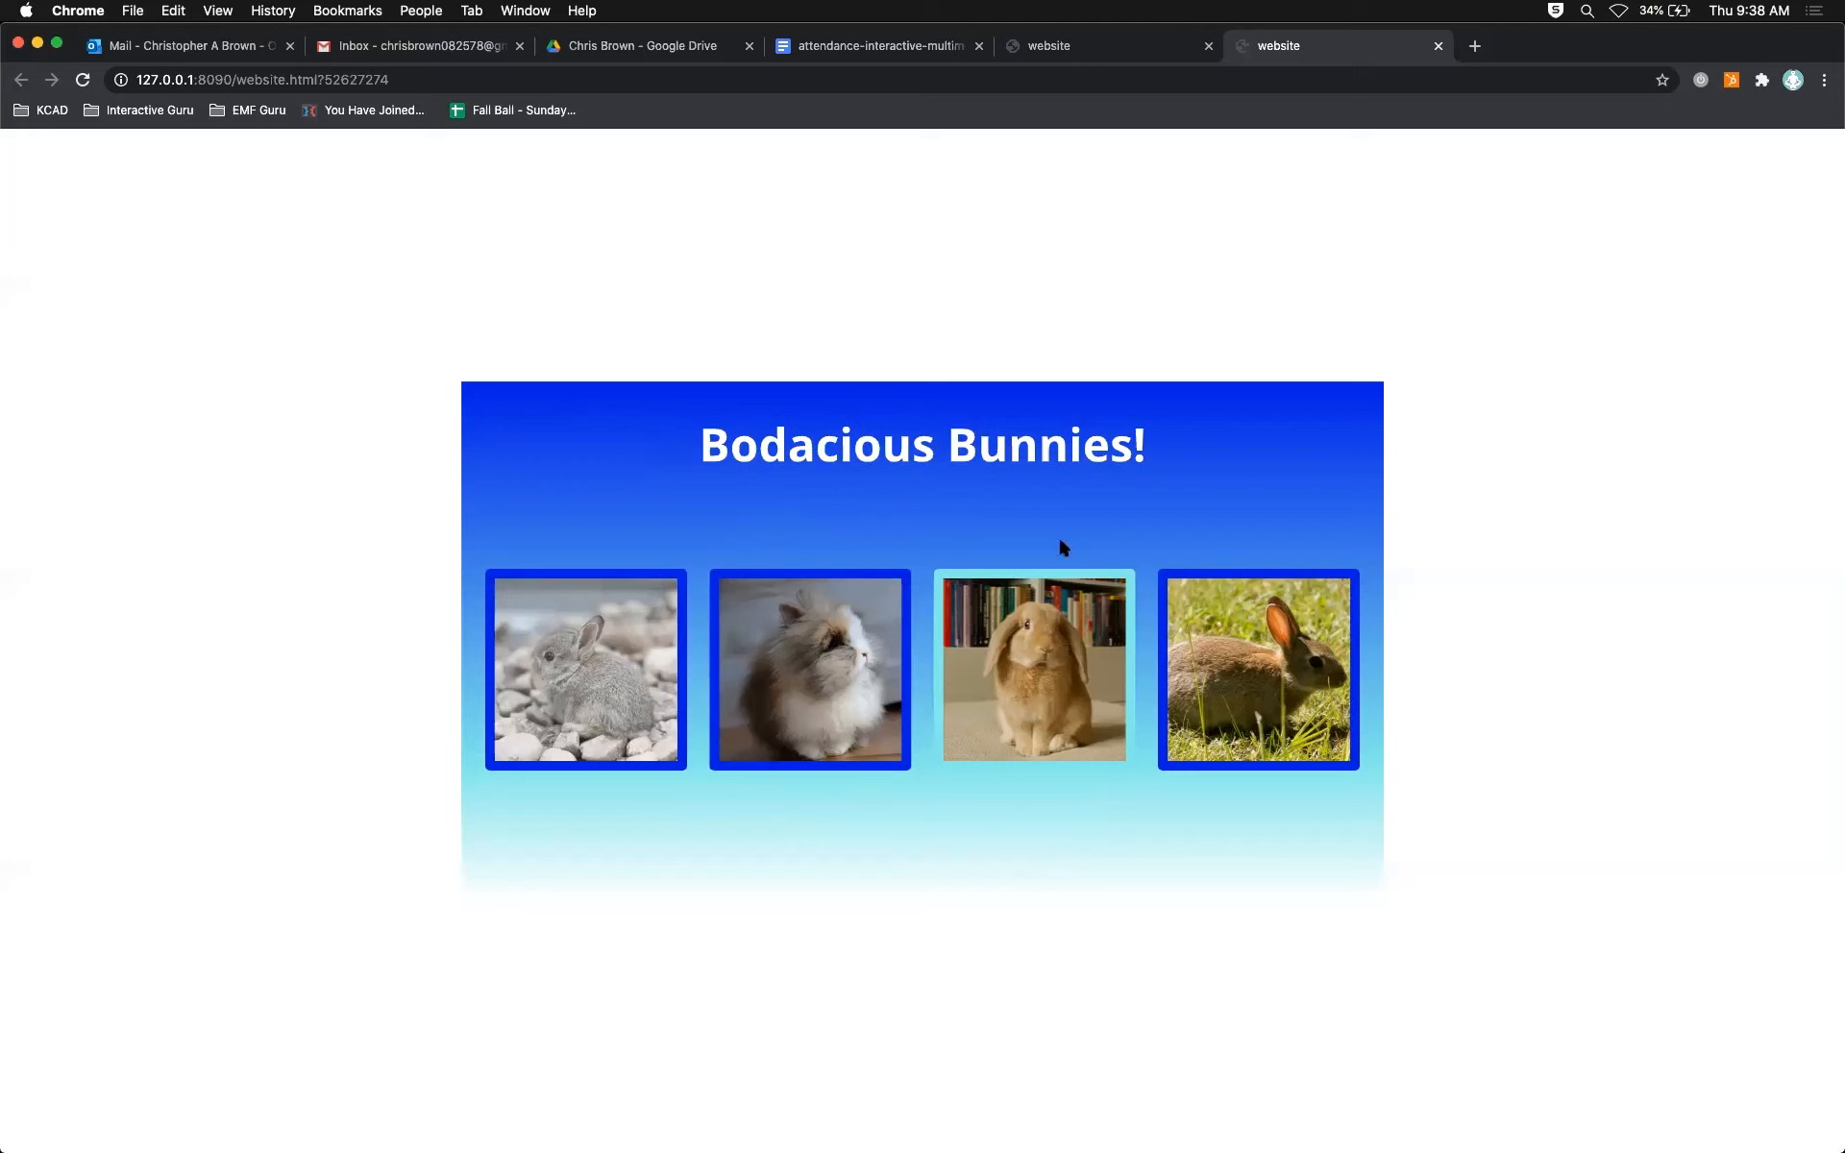
Step: Alternate between the first and second bunnies' pages to compare their entrance animations, and return to Animate
click(597, 670)
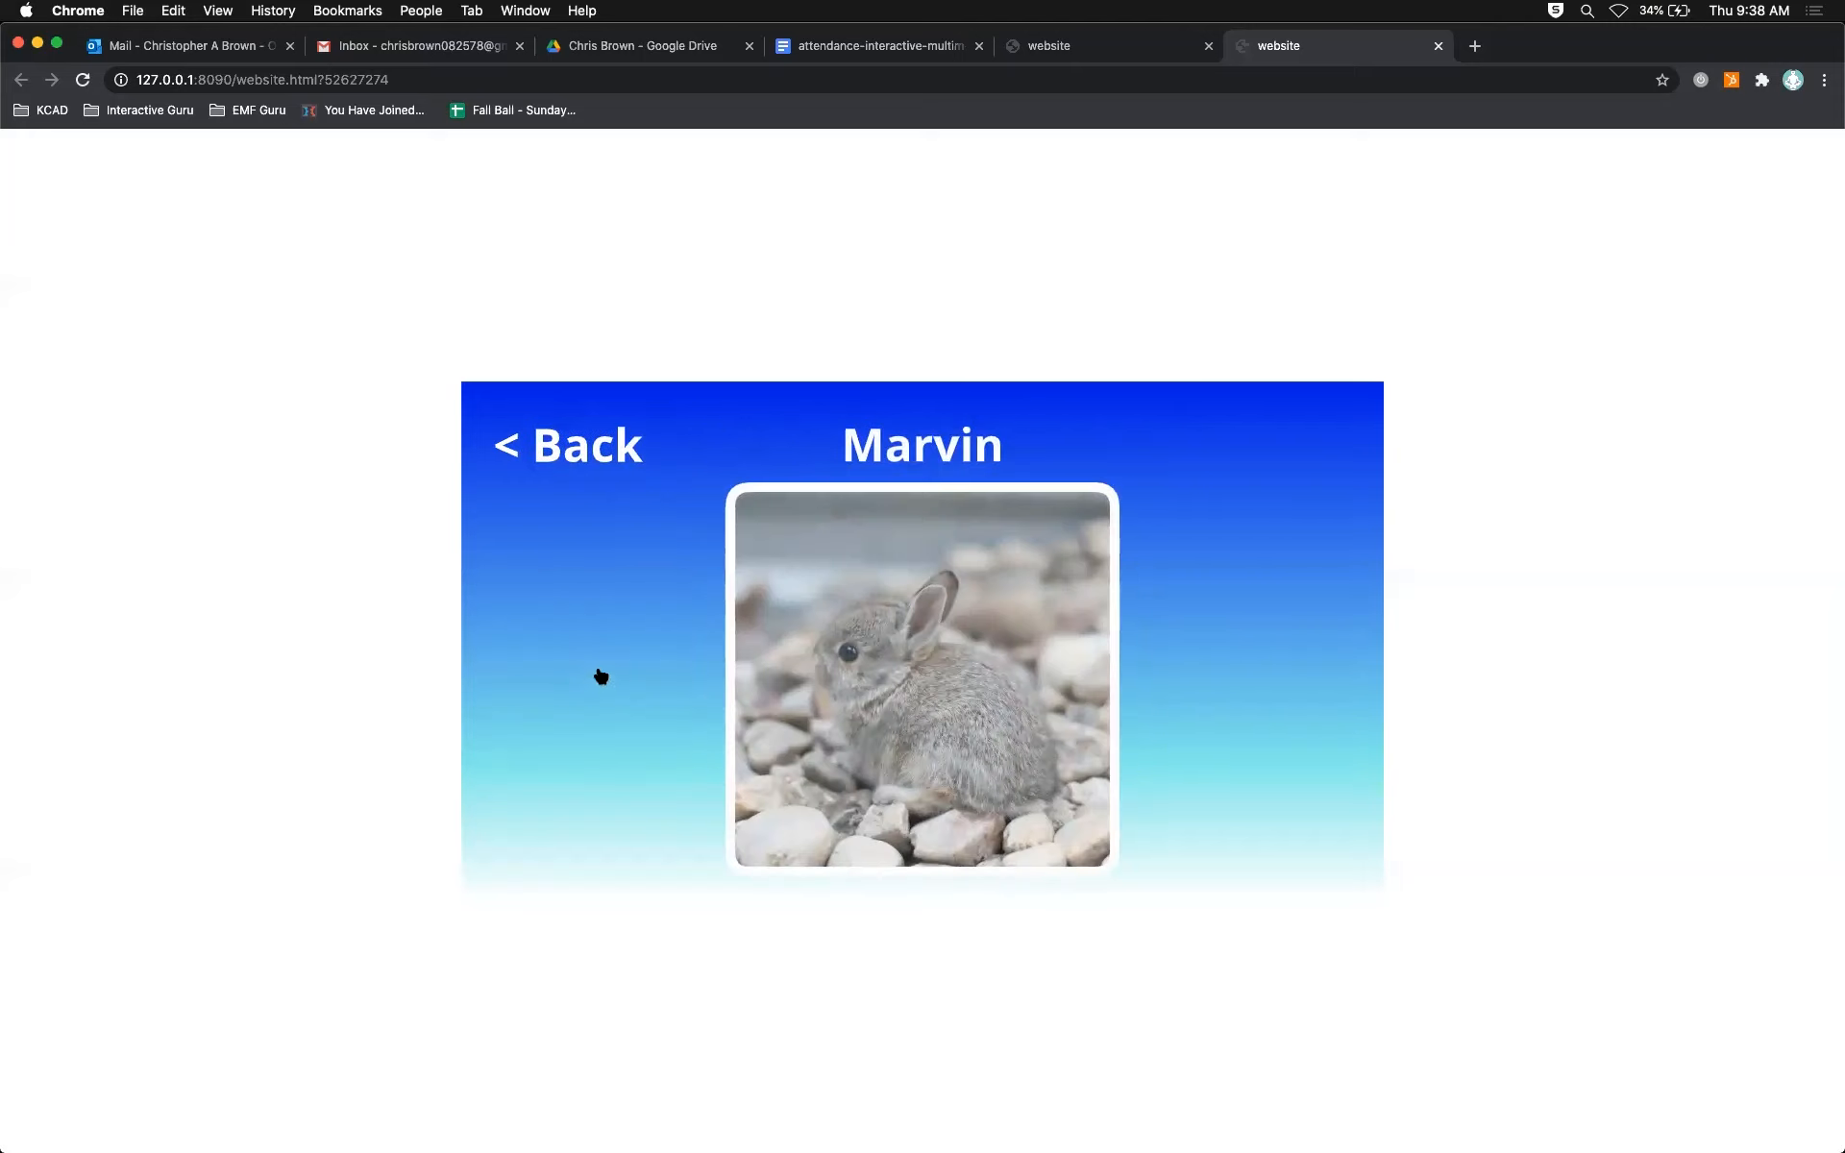
click(567, 440)
click(722, 582)
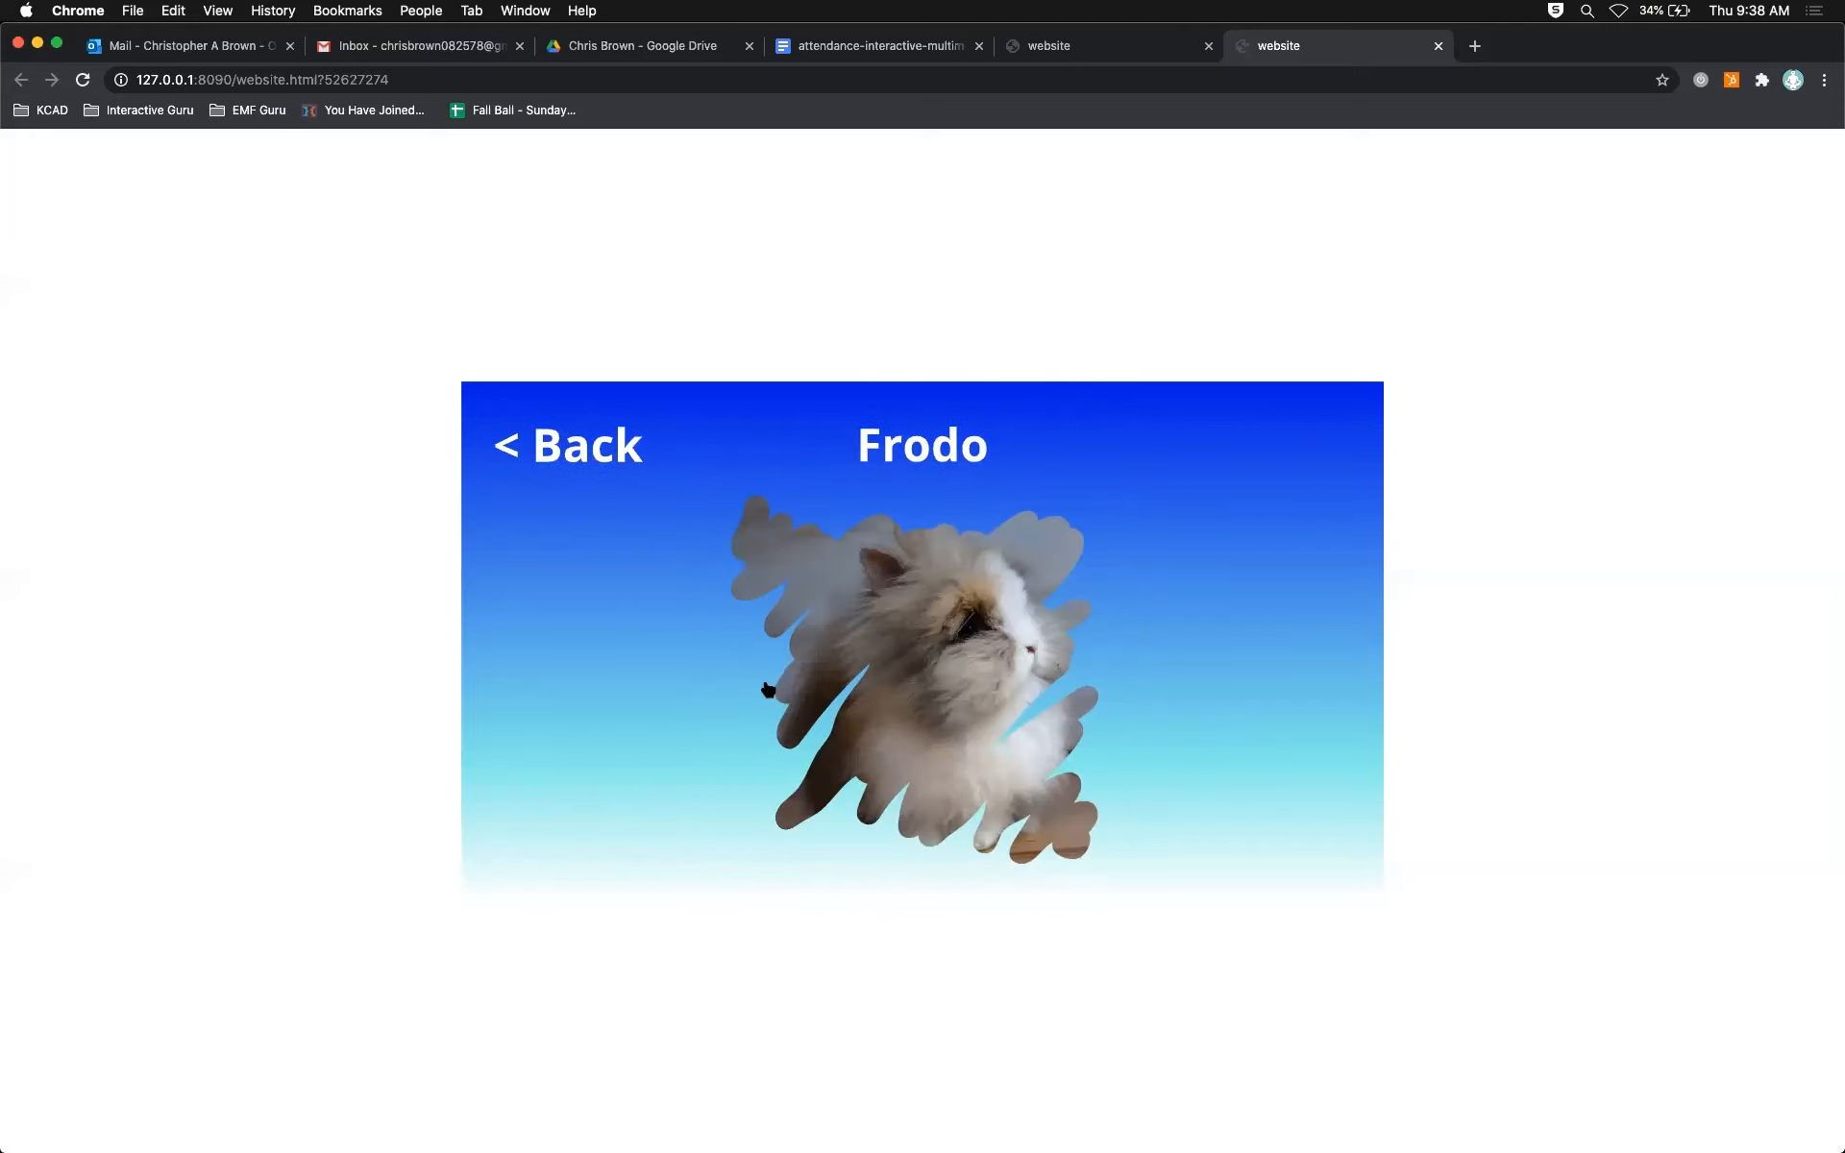
click(601, 453)
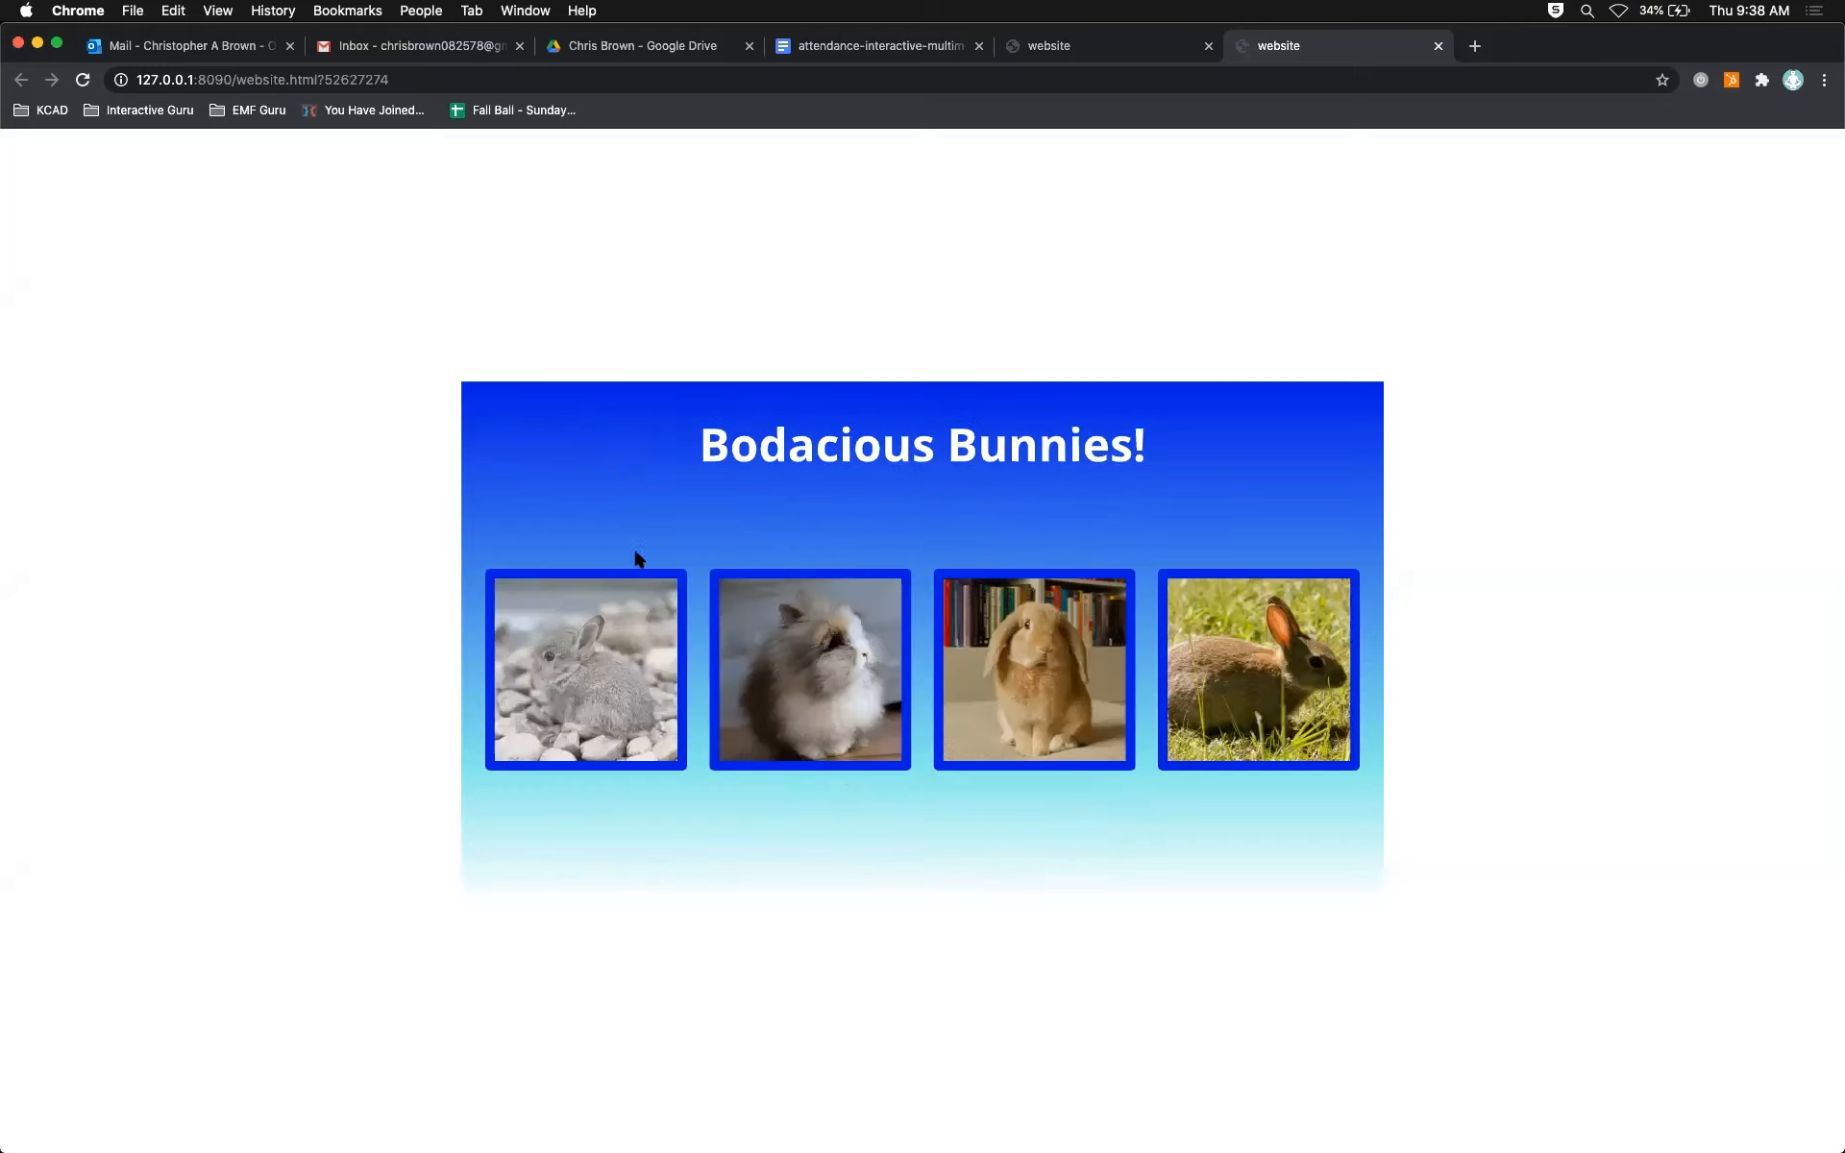
click(595, 665)
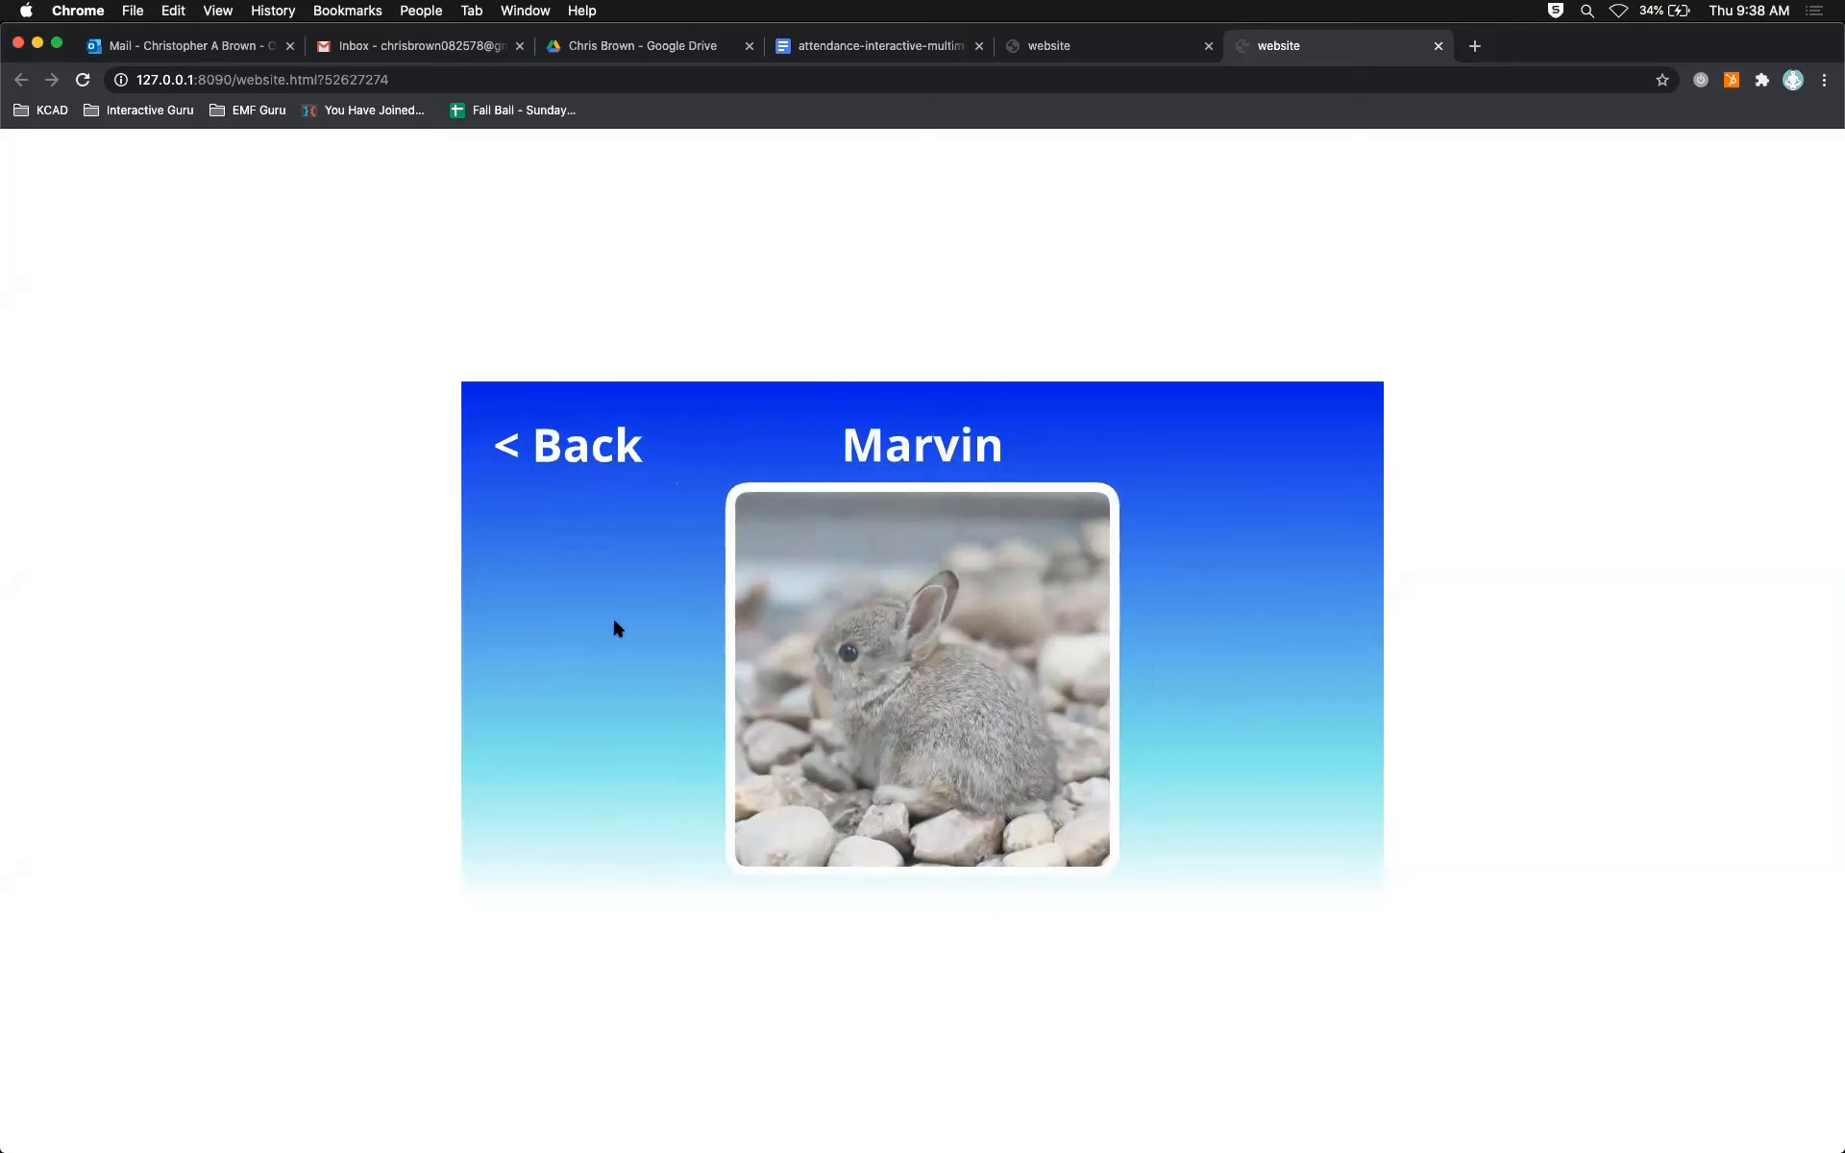
click(598, 440)
click(846, 684)
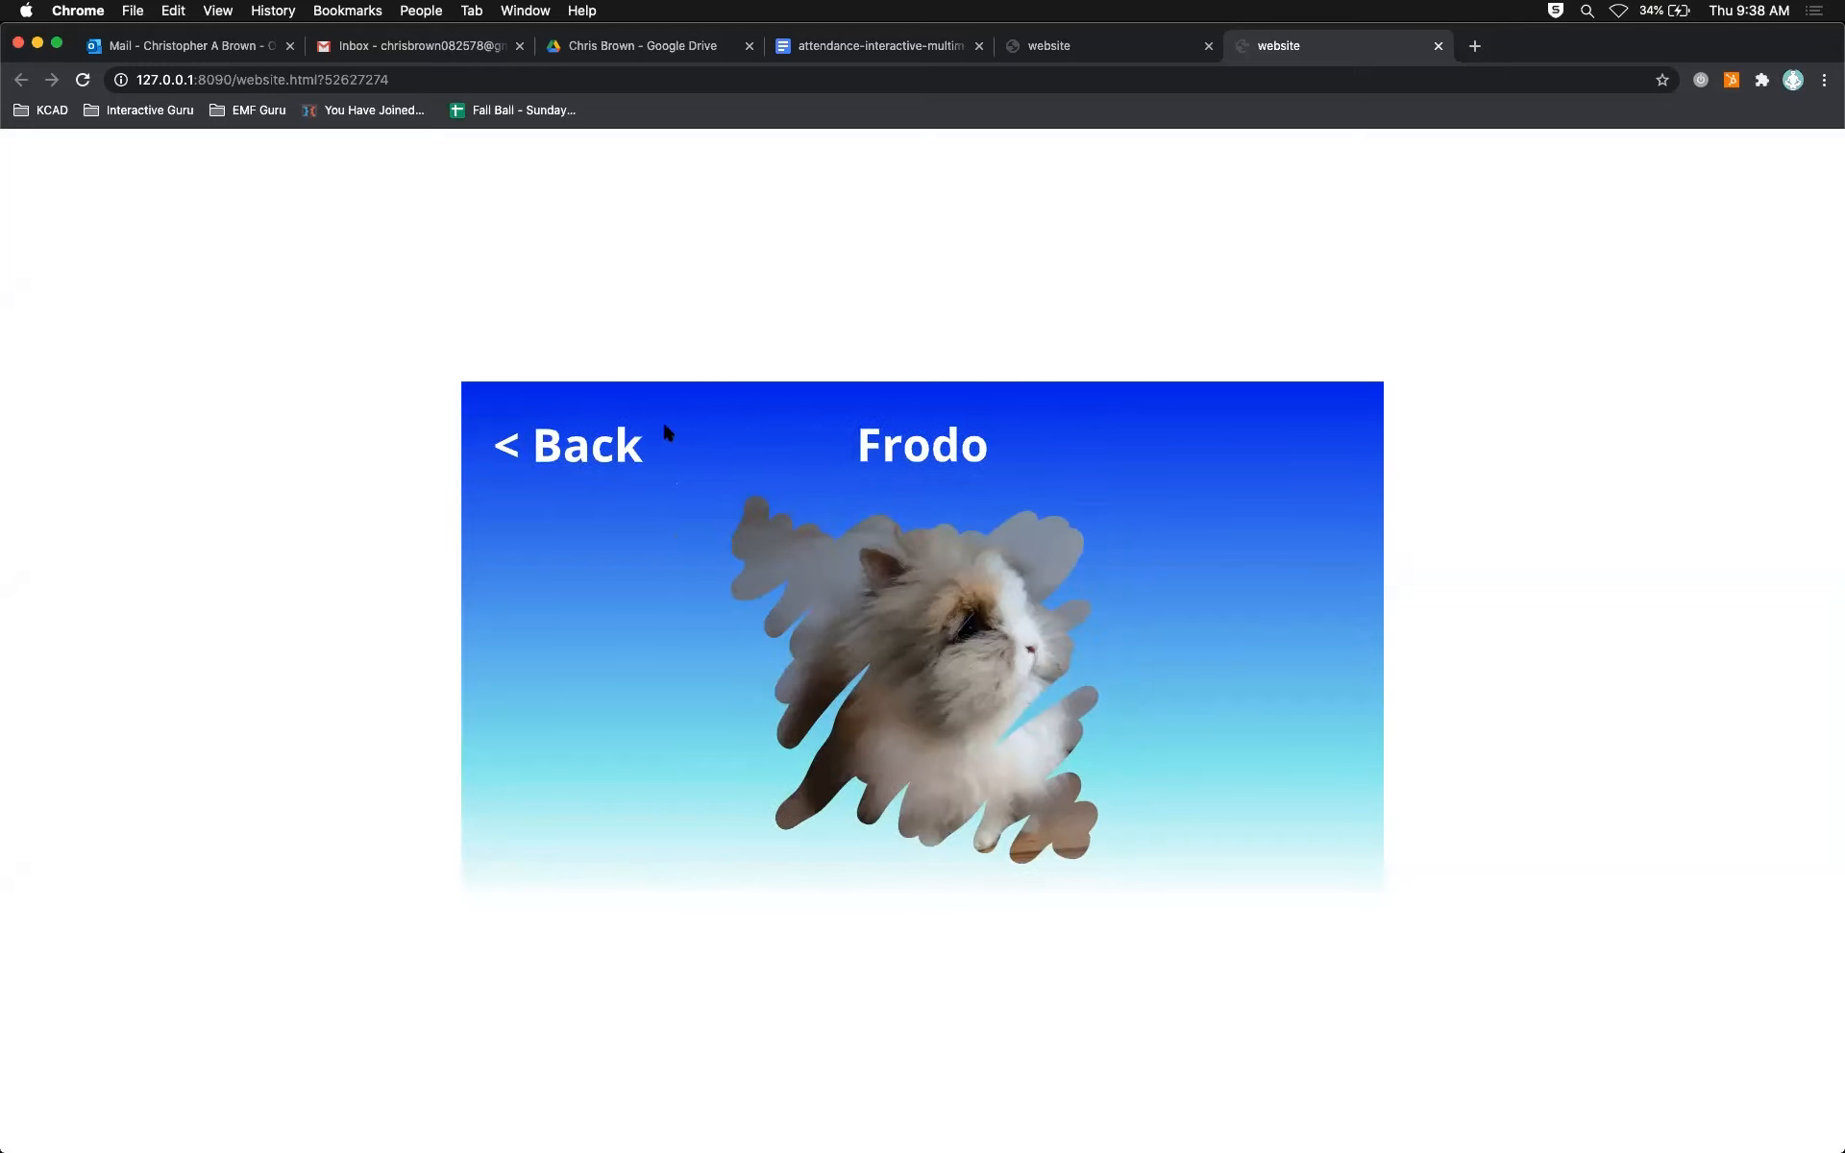
click(594, 440)
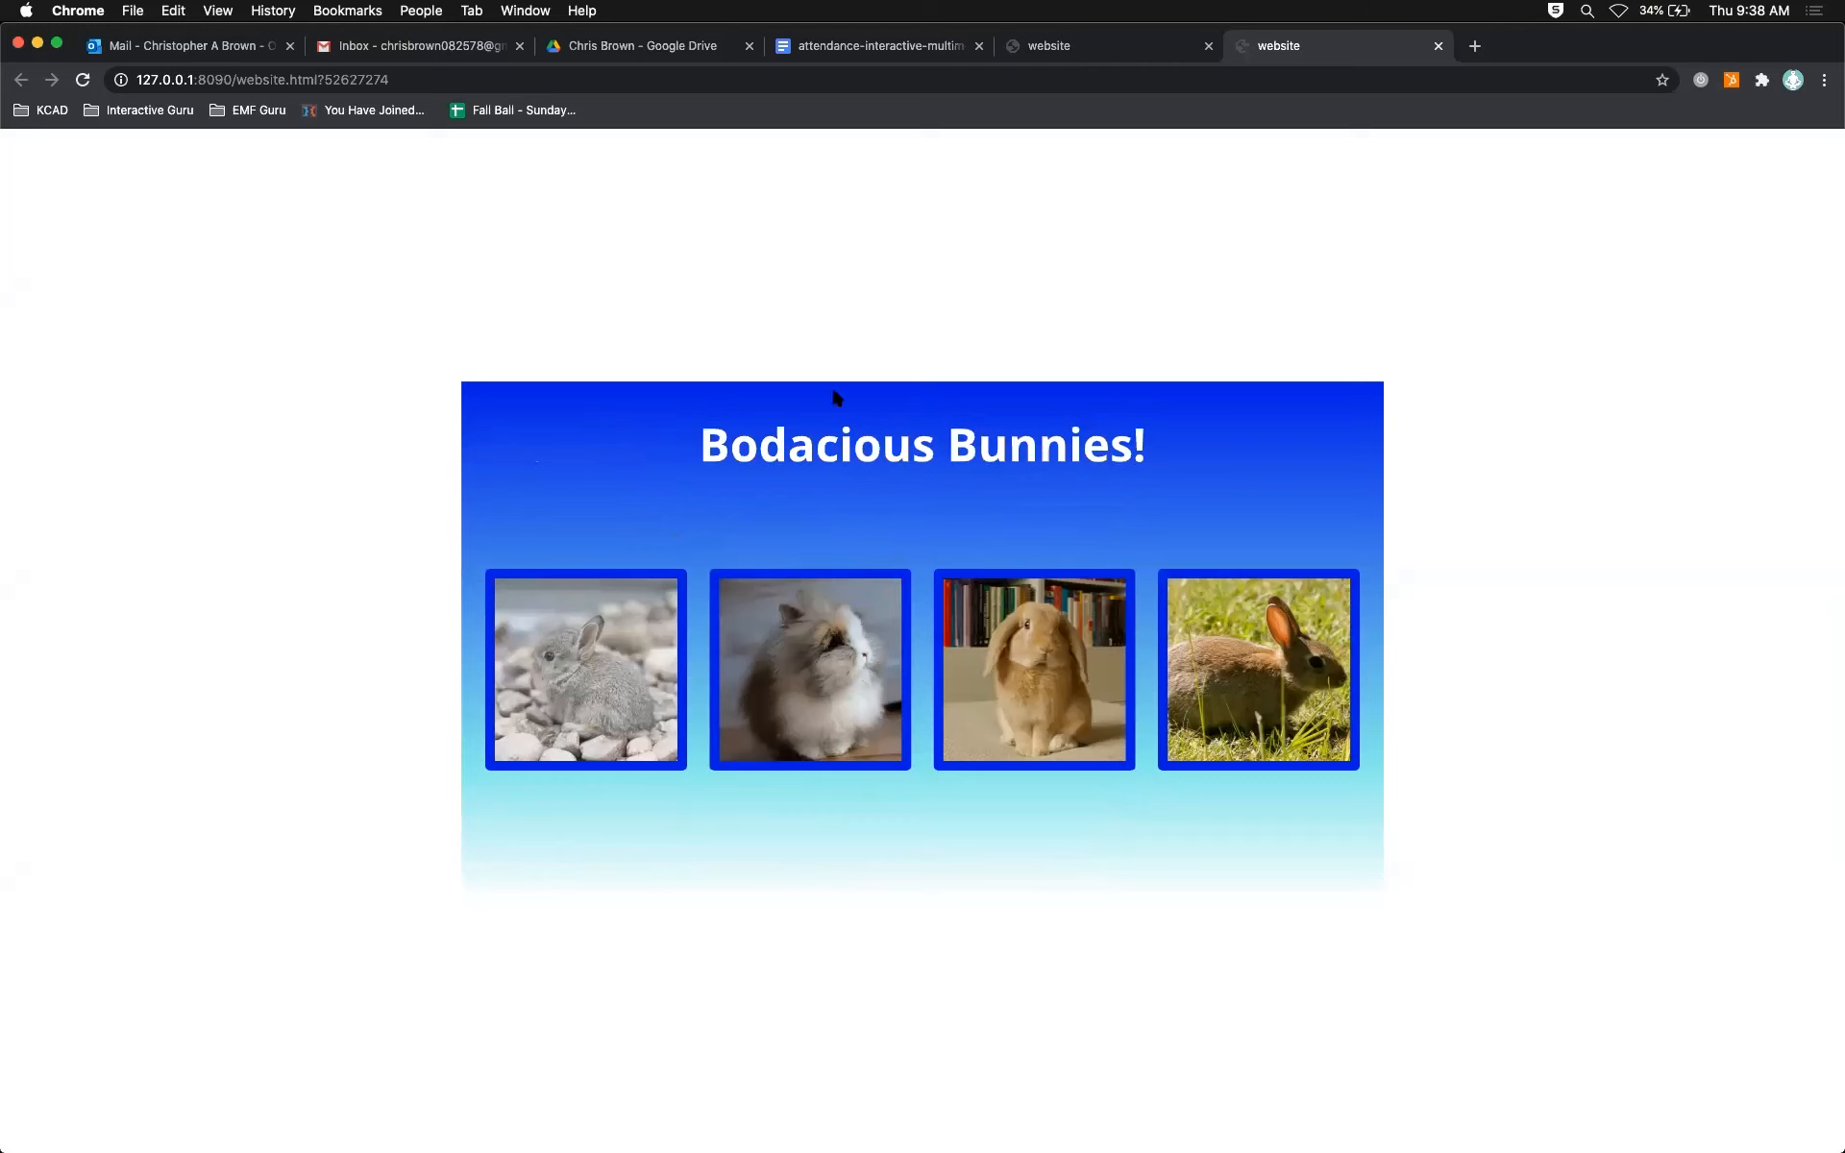
key(super+Tab)
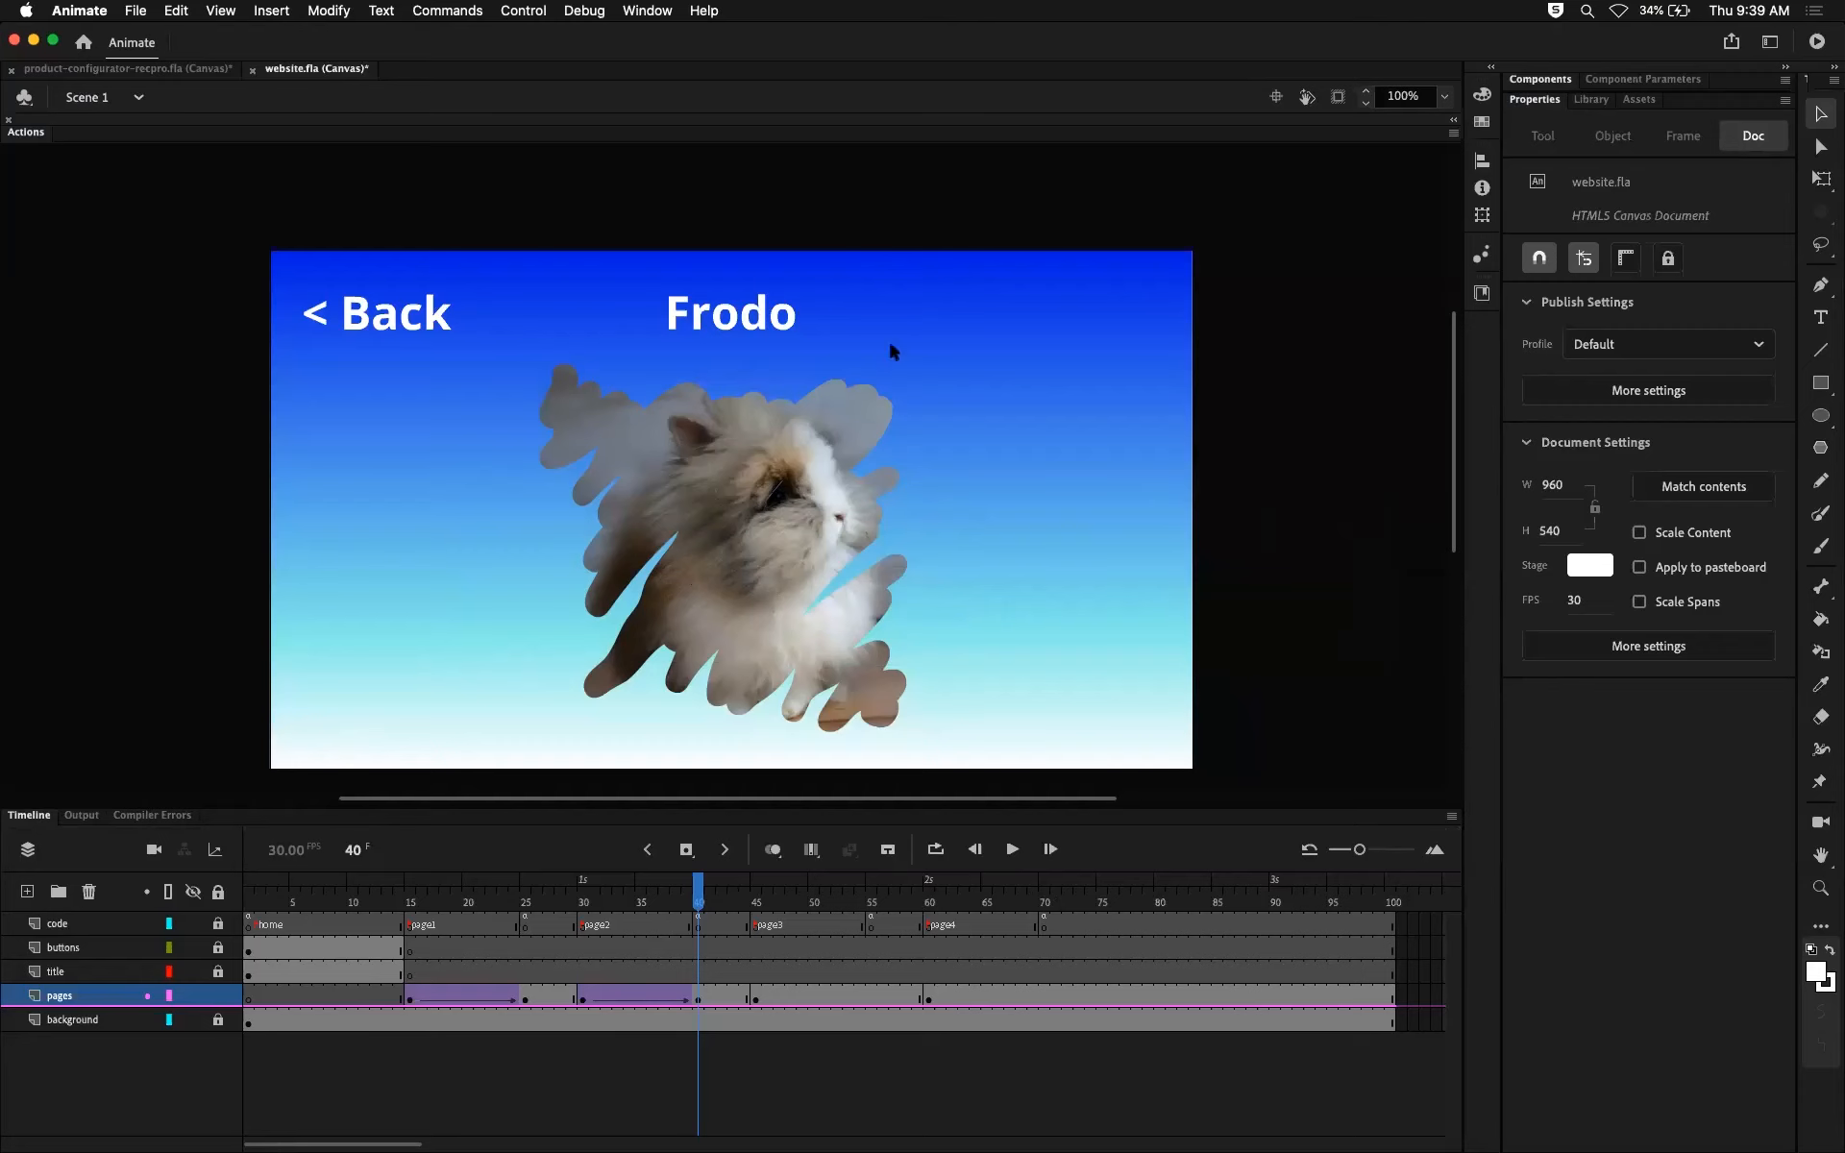